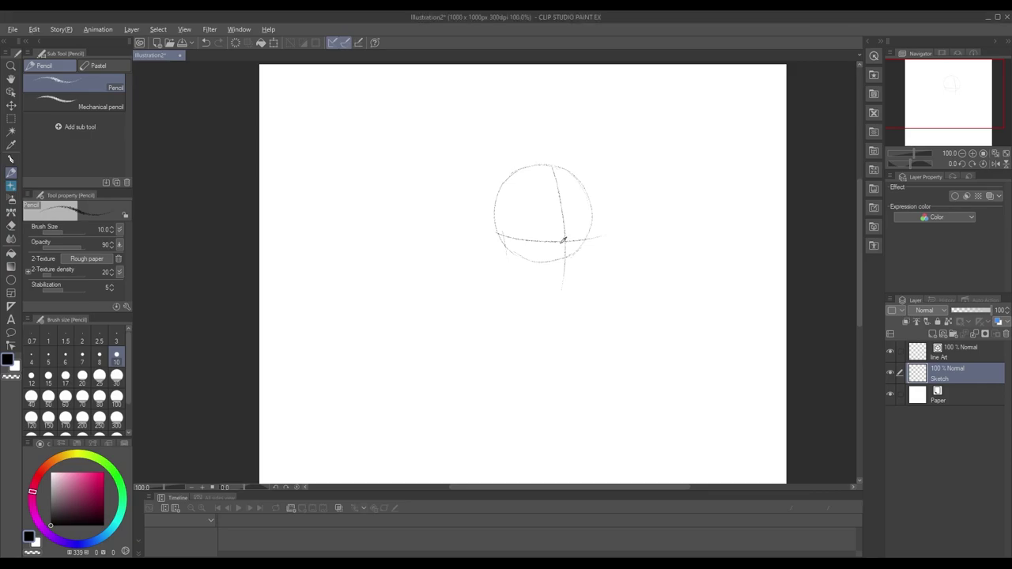
Sketch the jawline, pointed chin and ear below the head circle, following the face guidelines
scroll(590, 267, "up", 5)
left_click_drag(633, 188, 598, 306)
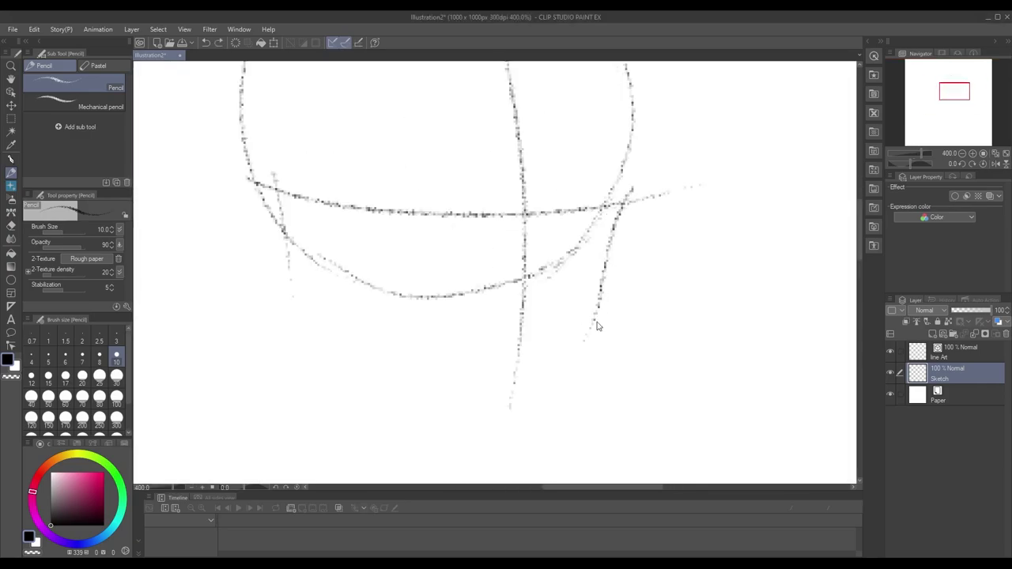
scroll(592, 381, "down", 3)
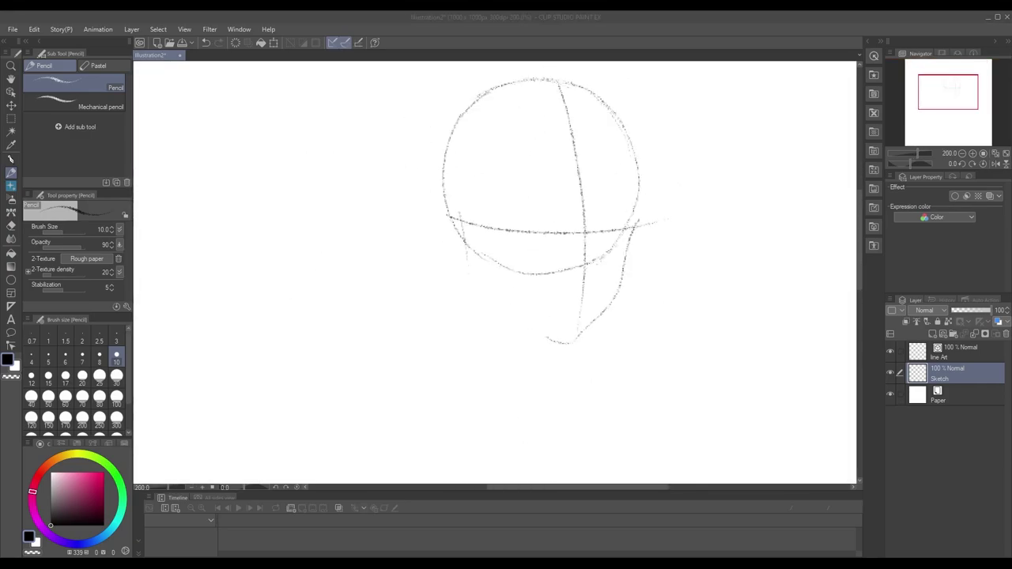
left_click_drag(455, 214, 450, 261)
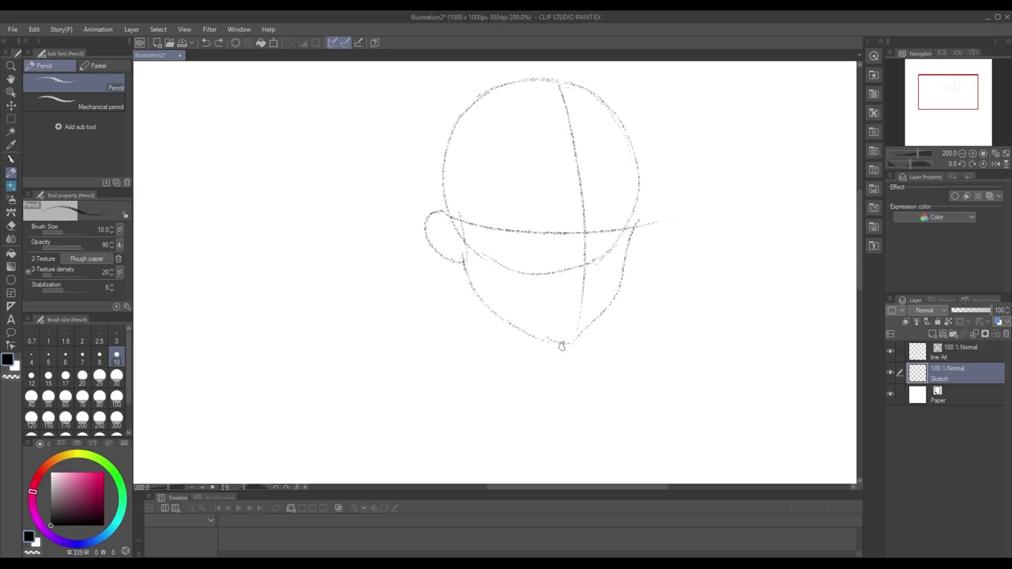
Sketch both sides of the neck and the shoulder slopes beneath the chin
scroll(591, 318, "down", 1)
scroll(599, 305, "up", 1)
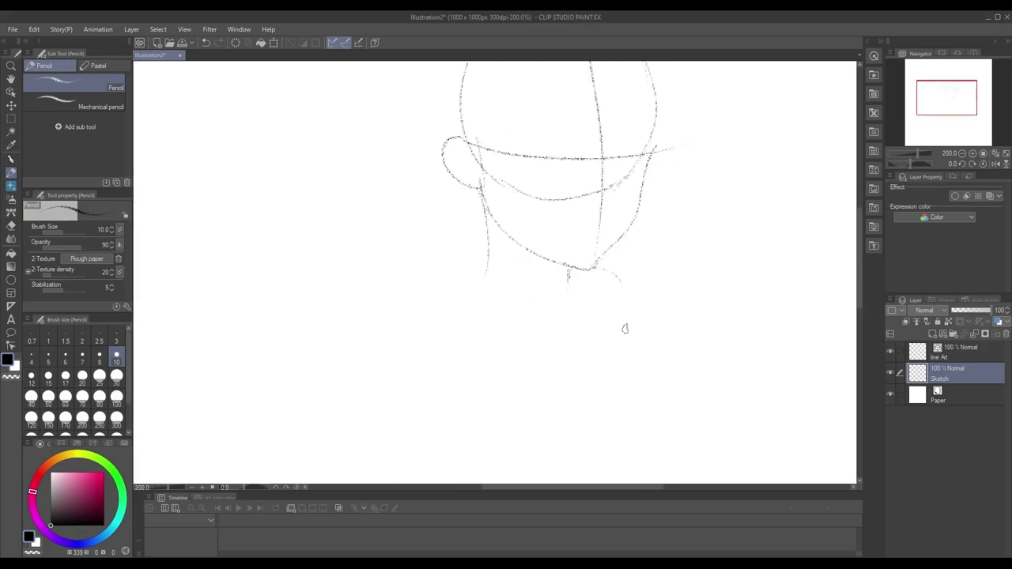
left_click_drag(463, 323, 583, 244)
scroll(577, 208, "down", 1)
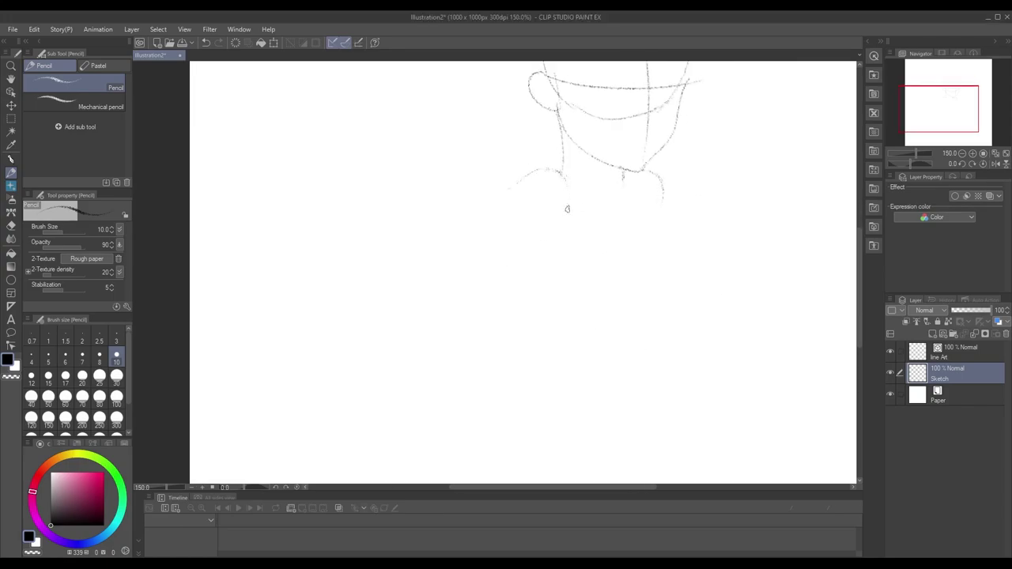
left_click_drag(520, 219, 615, 229)
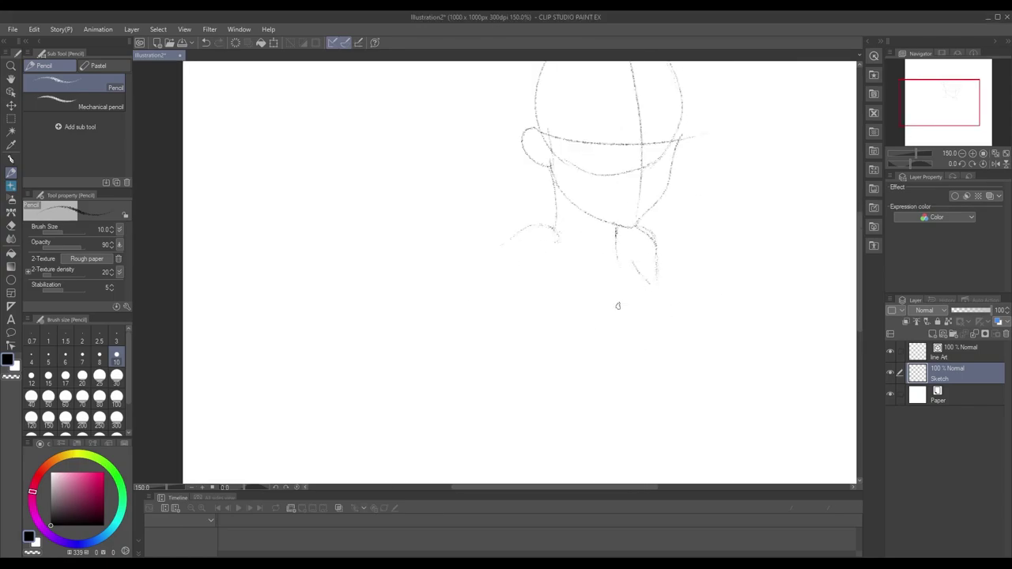
Sketch the collarbone lines and the first curved chest contours below the neck
scroll(617, 299, "up", 1)
left_click_drag(709, 311, 708, 275)
left_click_drag(704, 259, 697, 325)
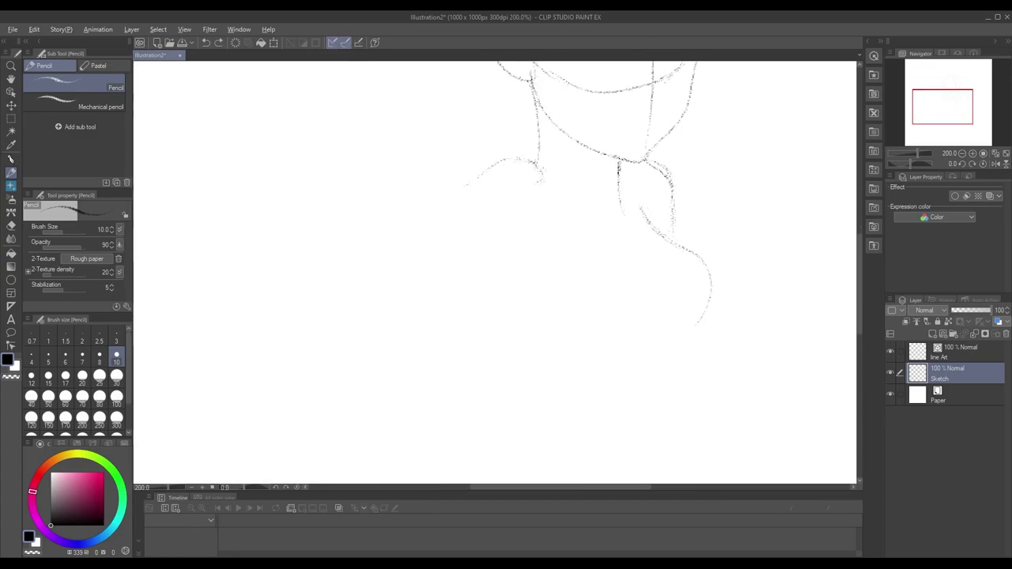
left_click_drag(545, 196, 590, 218)
left_click_drag(528, 244, 538, 263)
left_click_drag(622, 269, 609, 328)
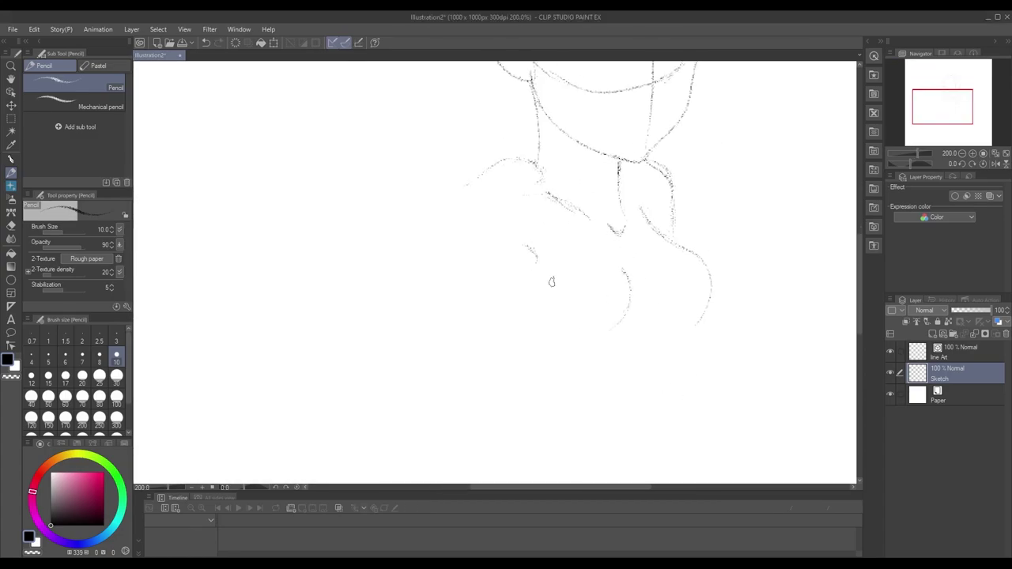
Sketch the underarm line, the sides of the upper torso and the lower chest curves
scroll(646, 326, "down", 1)
left_click_drag(663, 299, 652, 321)
mouse_move(541, 246)
left_mouse_down()
mouse_move(512, 268)
mouse_move(563, 323)
left_mouse_up()
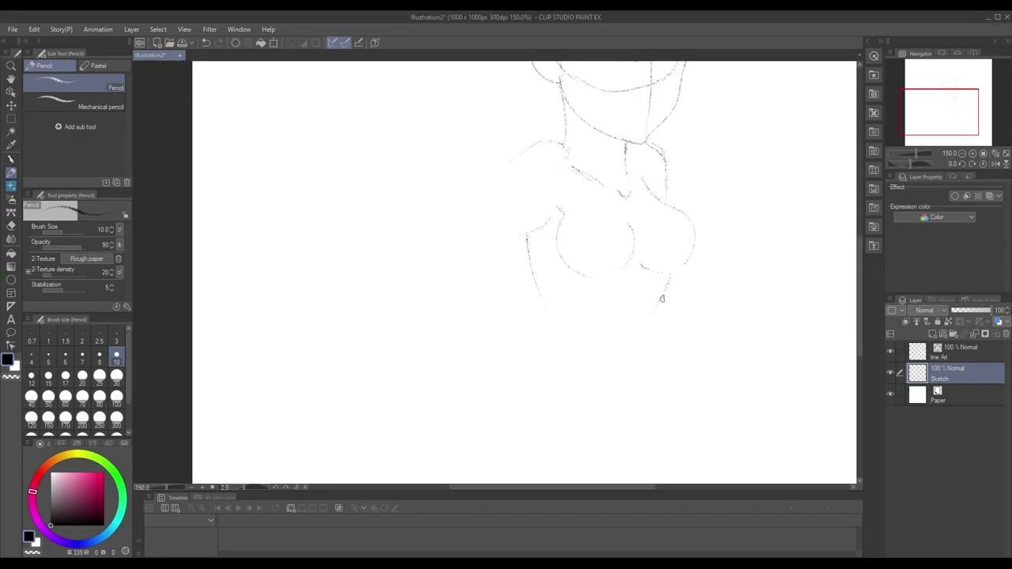
mouse_move(653, 315)
left_mouse_down()
mouse_move(685, 308)
mouse_move(573, 382)
left_mouse_up()
Erase the rough torso side lines and reinforce the chest, shoulder and neck contours with the pencil
key("e")
left_click_drag(511, 321, 487, 265)
key("p")
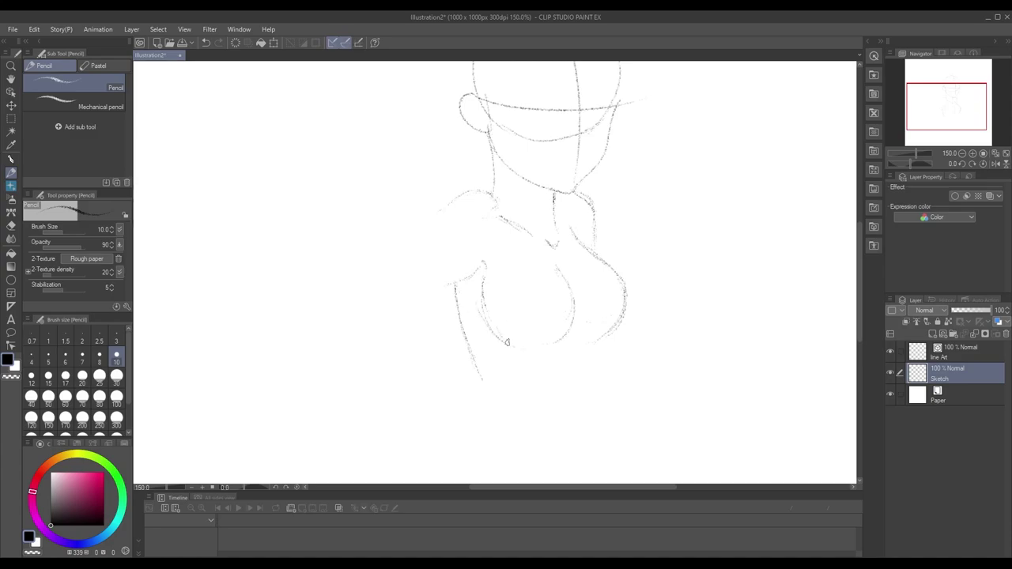
left_click_drag(577, 382, 628, 310)
left_click_drag(570, 233, 546, 333)
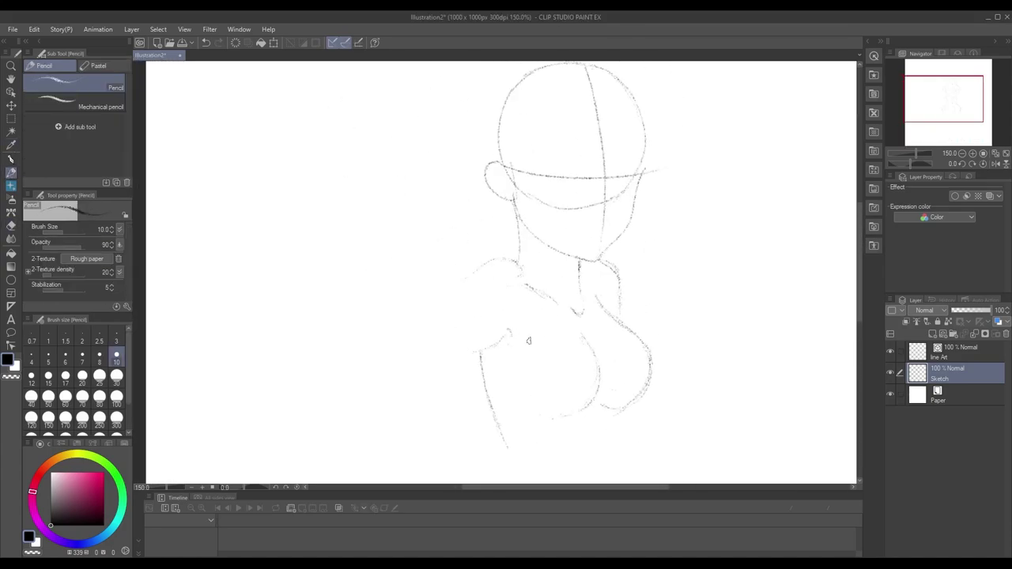
mouse_move(519, 398)
left_mouse_down()
mouse_move(471, 358)
mouse_move(477, 239)
mouse_move(520, 325)
mouse_move(521, 258)
mouse_move(557, 388)
mouse_move(638, 269)
left_mouse_up()
left_click_drag(705, 179, 583, 238)
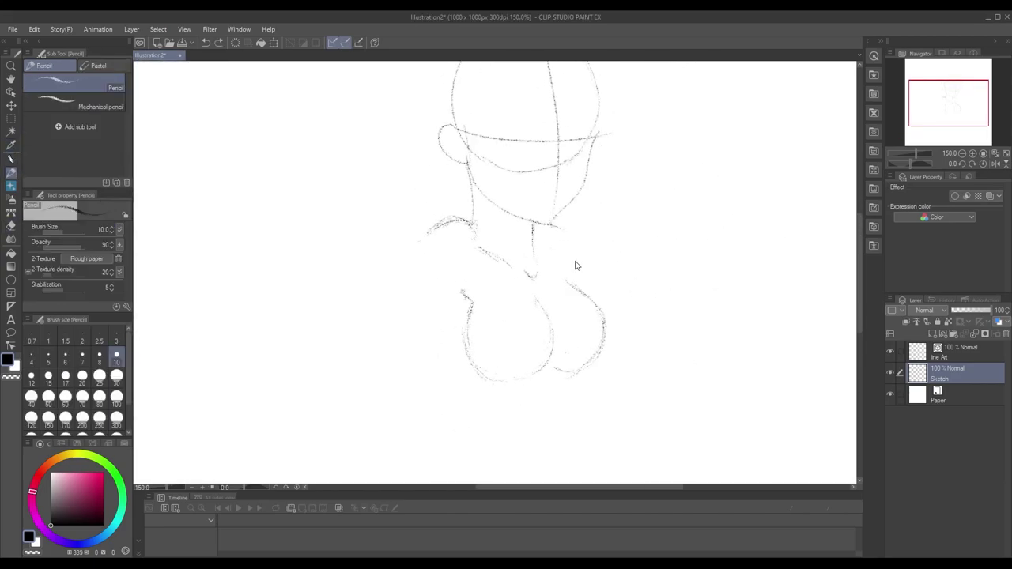
mouse_move(586, 293)
left_mouse_down()
mouse_move(565, 257)
mouse_move(580, 323)
mouse_move(572, 267)
mouse_move(676, 288)
left_mouse_up()
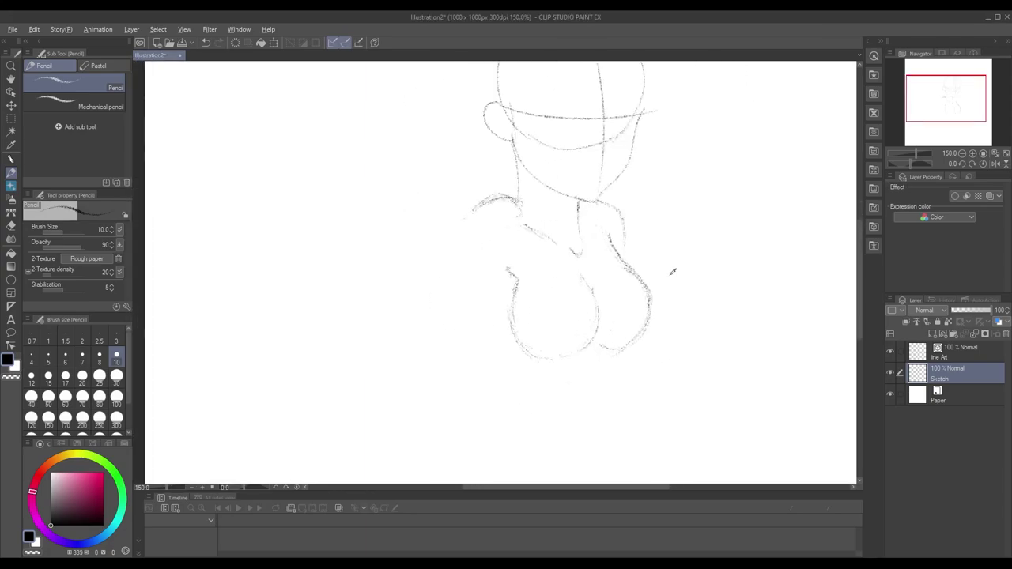
Sketch the underarm, torso sides, rib cage arch, waist and pelvis lines down to the upper thighs
left_click_drag(497, 290, 468, 306)
left_click_drag(468, 307, 476, 246)
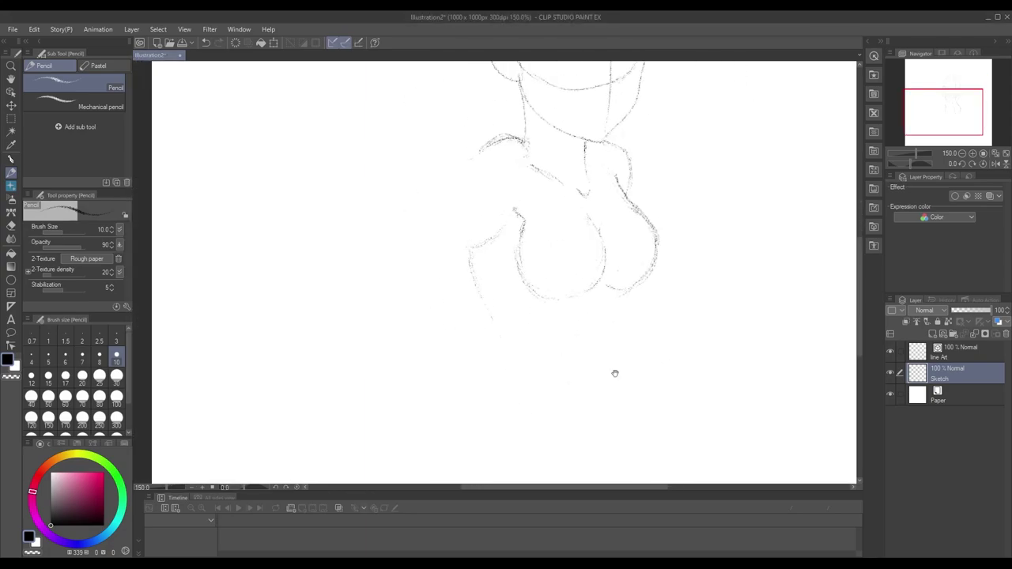
left_click_drag(619, 368, 663, 371)
mouse_move(514, 261)
left_mouse_down()
mouse_move(536, 314)
mouse_move(557, 328)
left_mouse_up()
left_click_drag(575, 353, 569, 309)
mouse_move(676, 241)
left_mouse_down()
mouse_move(630, 370)
mouse_move(656, 366)
left_mouse_up()
mouse_move(677, 266)
left_mouse_down()
mouse_move(580, 321)
mouse_move(619, 290)
mouse_move(681, 274)
mouse_move(643, 318)
mouse_move(639, 289)
mouse_move(621, 329)
left_mouse_up()
mouse_move(546, 190)
left_mouse_down()
mouse_move(572, 221)
mouse_move(496, 324)
mouse_move(665, 304)
left_mouse_up()
Erase the rough outer hip curve and redraw it as a fuller line from the waist to the thigh
scroll(545, 226, "down", 3)
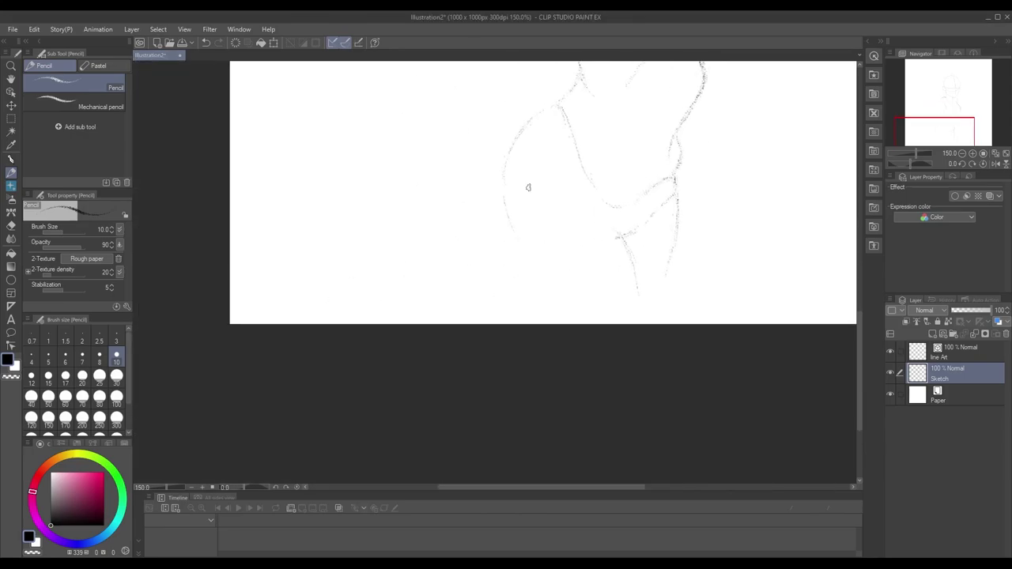
scroll(737, 272, "up", 2)
key("e")
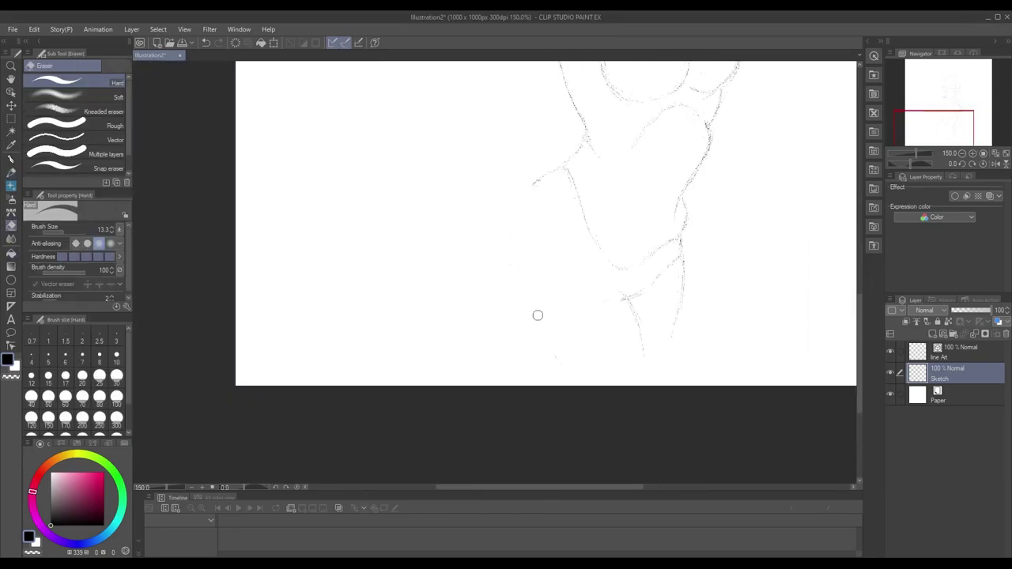
key("p")
left_click_drag(589, 141, 549, 179)
left_click_drag(549, 179, 485, 136)
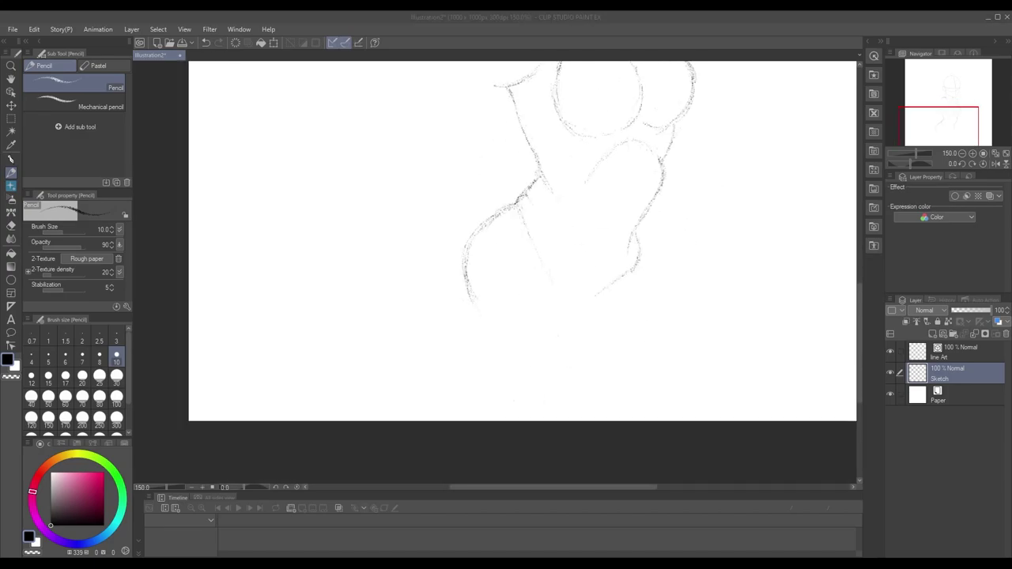
left_click_drag(595, 314, 563, 333)
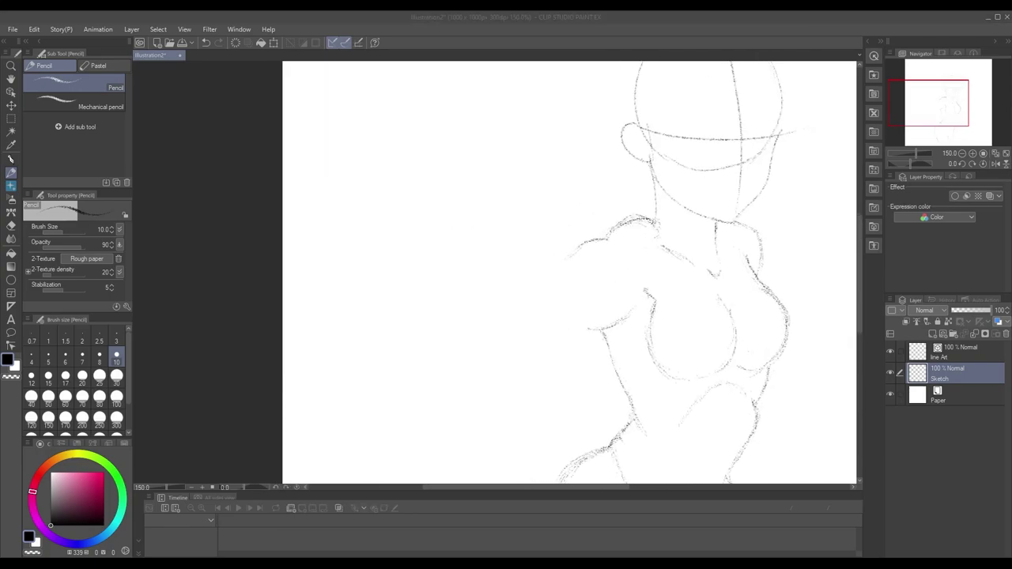
mouse_move(457, 212)
left_mouse_down()
mouse_move(429, 277)
mouse_move(451, 301)
left_mouse_up()
mouse_move(457, 213)
left_mouse_down()
mouse_move(503, 236)
mouse_move(457, 217)
left_mouse_up()
mouse_move(421, 281)
left_mouse_down()
mouse_move(433, 298)
mouse_move(427, 258)
left_mouse_up()
mouse_move(508, 237)
left_mouse_down()
mouse_move(390, 306)
mouse_move(570, 355)
mouse_move(637, 267)
mouse_move(472, 278)
mouse_move(436, 269)
mouse_move(498, 226)
left_mouse_up()
key("e")
key("p")
key("ctrl+z")
key("ctrl+z")
mouse_move(412, 274)
left_mouse_down()
mouse_move(385, 235)
mouse_move(404, 207)
mouse_move(458, 182)
mouse_move(444, 183)
mouse_move(413, 227)
left_mouse_up()
key("ctrl+z")
left_click_drag(498, 223, 524, 223)
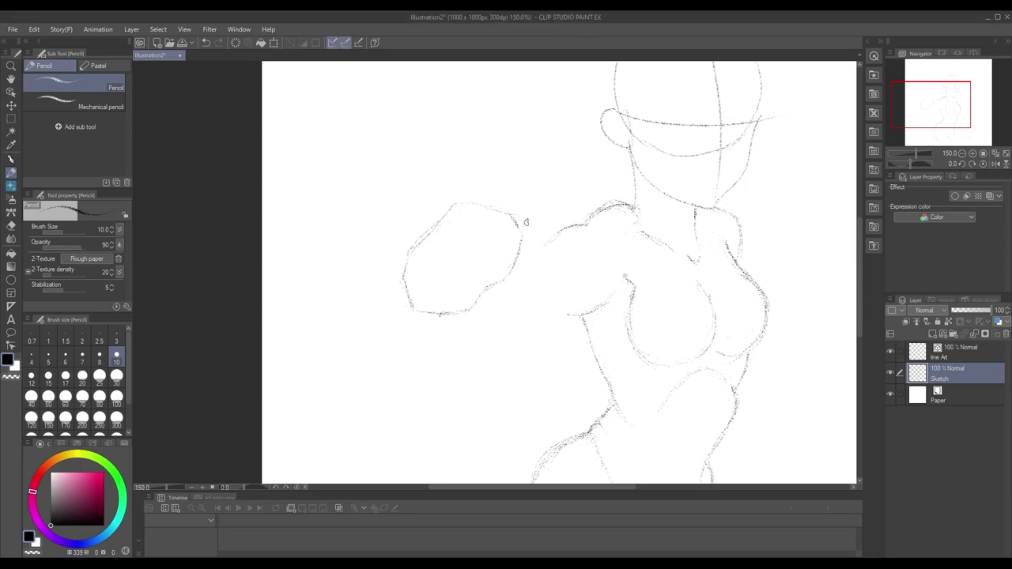
left_click_drag(443, 170, 469, 227)
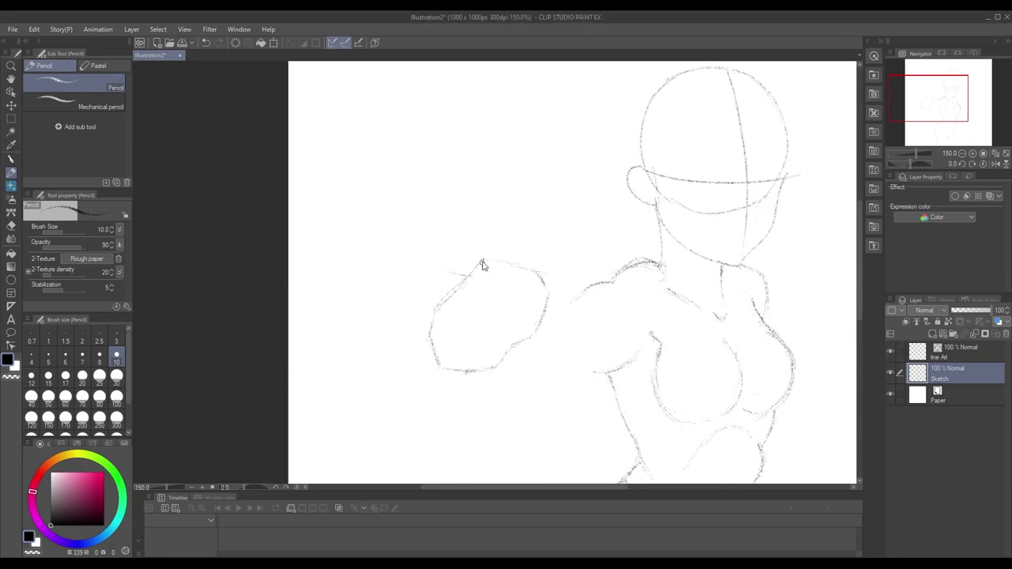
left_click_drag(474, 371, 522, 276)
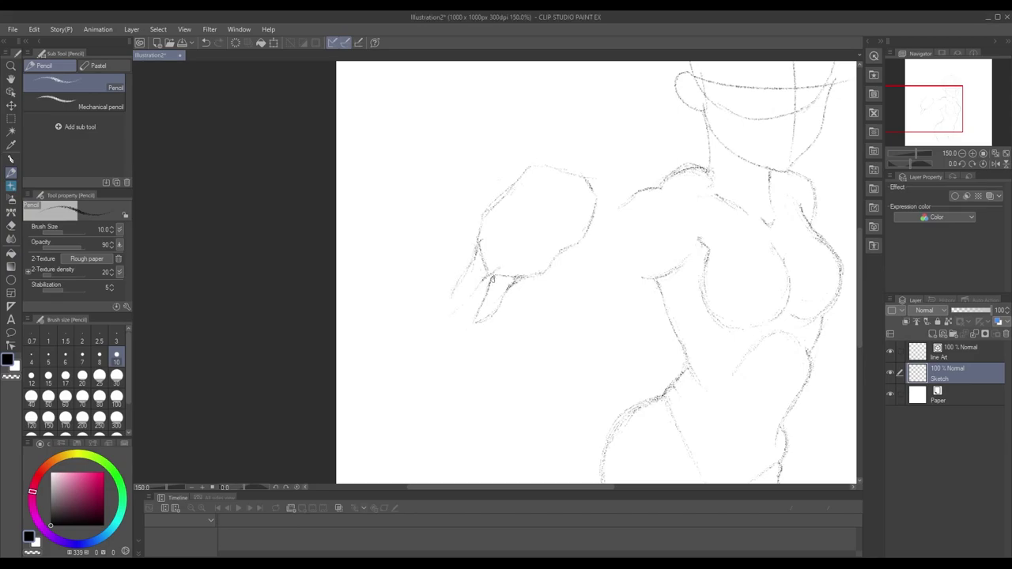
mouse_move(508, 219)
left_mouse_down()
mouse_move(544, 240)
mouse_move(498, 259)
mouse_move(523, 259)
left_mouse_up()
key("e")
mouse_move(447, 333)
left_mouse_down()
mouse_move(515, 218)
mouse_move(581, 238)
left_mouse_up()
Sketch an angular palm outline in the empty area beside the figure's outstretched shoulder
key("p")
left_click_drag(499, 231, 470, 199)
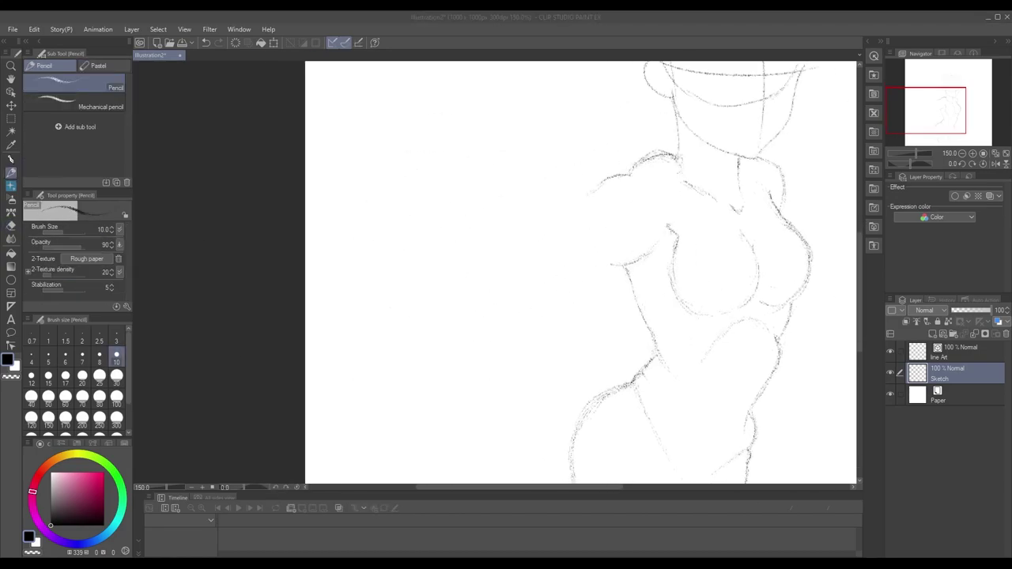
left_click_drag(520, 273, 553, 207)
mouse_move(476, 181)
left_mouse_down()
mouse_move(548, 193)
mouse_move(546, 201)
left_mouse_up()
Select the palm outline with a rectangular selection and move it farther away from the torso
key("m")
left_click_drag(403, 153, 567, 293)
key("ctrl+t")
left_click_drag(490, 224, 407, 223)
left_click(385, 323)
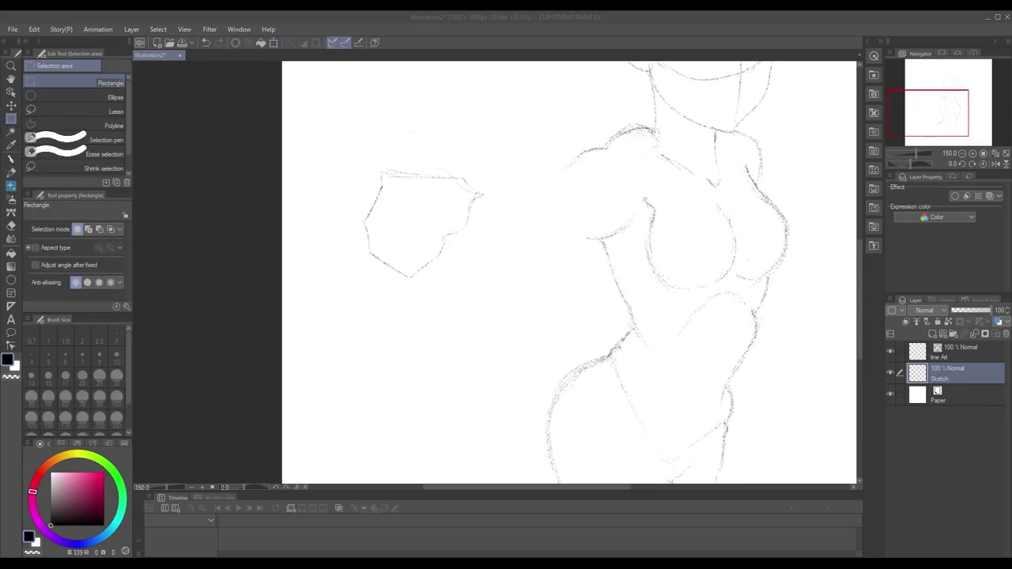
Sketch the thumb pointing toward the torso and reinforce the palm's lower edge with the pencil
left_click(11, 175)
left_click_drag(393, 258, 383, 288)
mouse_move(475, 202)
left_mouse_down()
mouse_move(506, 190)
mouse_move(506, 168)
mouse_move(524, 167)
mouse_move(526, 232)
mouse_move(515, 227)
left_mouse_up()
key("ctrl+z")
mouse_move(507, 303)
left_mouse_down()
mouse_move(565, 226)
mouse_move(517, 233)
left_mouse_up()
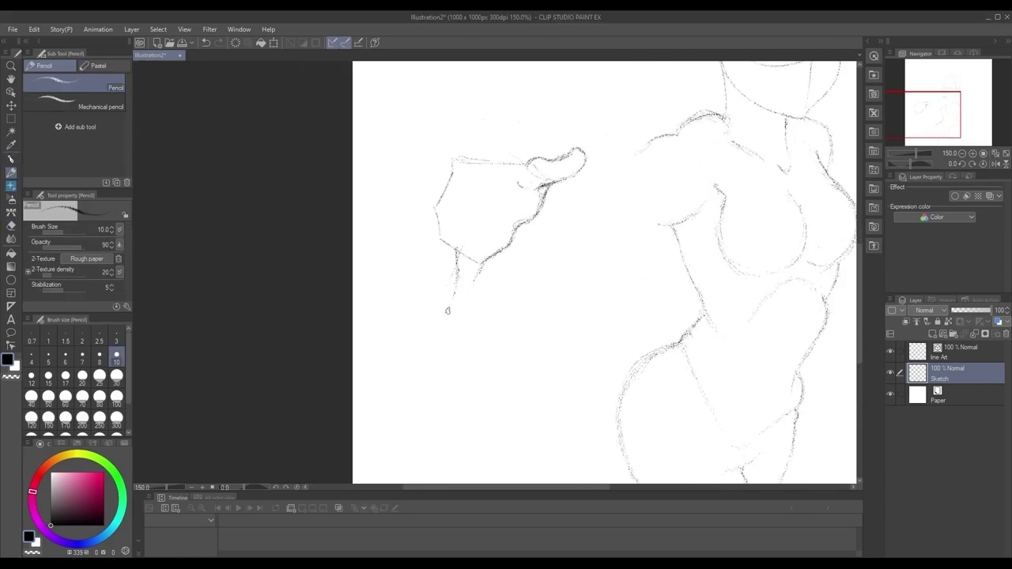
Sketch the little and ring fingers extending from the palm's lower corner, erasing stray lines between them
left_click_drag(445, 313, 483, 268)
left_click_drag(494, 306, 518, 311)
mouse_move(475, 250)
left_mouse_down()
mouse_move(486, 276)
mouse_move(514, 240)
mouse_move(539, 252)
left_mouse_up()
left_click_drag(579, 168, 601, 166)
left_click_drag(536, 185, 530, 195)
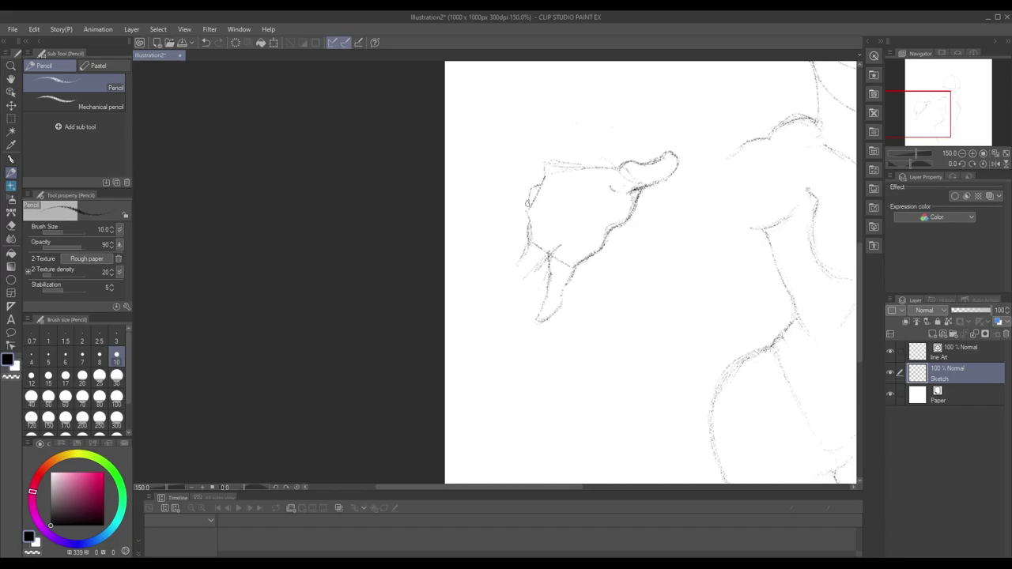
mouse_move(521, 254)
left_mouse_down()
mouse_move(489, 299)
mouse_move(517, 303)
mouse_move(554, 269)
mouse_move(545, 249)
left_mouse_up()
key("e")
key("p")
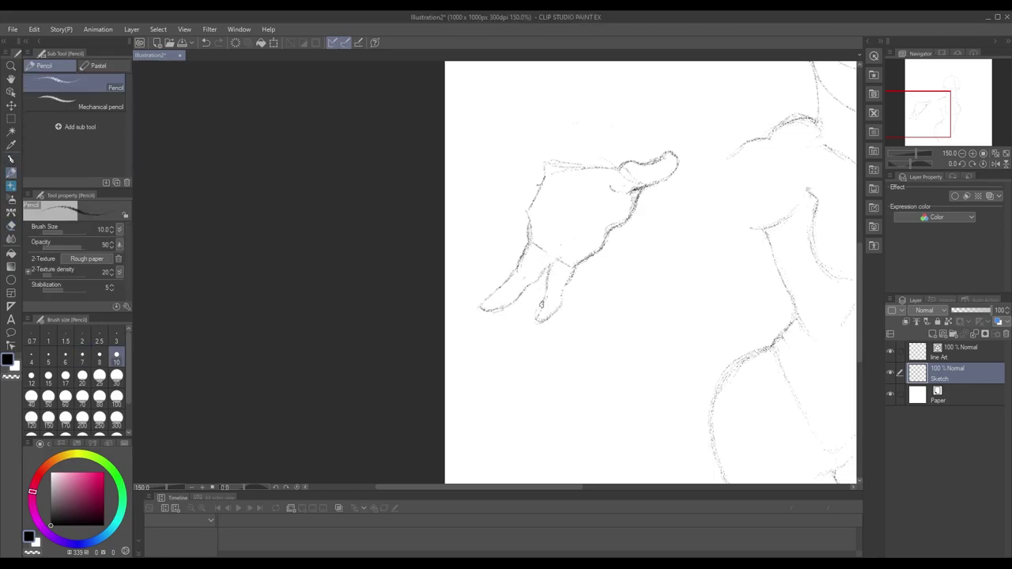
Rough in the guide lines of the middle finger at the palm's outer edge
scroll(539, 316, "right", 1)
left_click_drag(535, 230, 495, 217)
mouse_move(530, 183)
left_mouse_down()
mouse_move(516, 198)
mouse_move(558, 225)
left_mouse_up()
Select the thumb with a rectangular selection, shift it farther out from the palm and deselect it
key("e")
key("m")
left_click_drag(614, 147, 717, 226)
key("ctrl+t")
left_click_drag(664, 186, 675, 198)
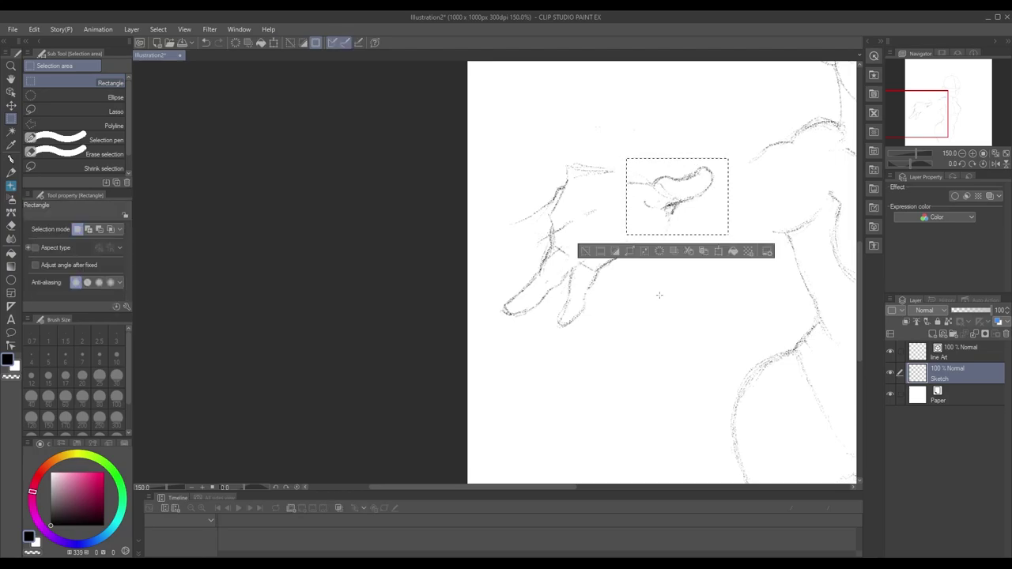
key("Return")
key("ctrl+d")
Clean up the palm lines around the moved thumb and outline the middle finger
key("p")
key("ctrl+z")
key("e")
left_click_drag(626, 258, 672, 206)
key("p")
mouse_move(520, 228)
left_mouse_down()
mouse_move(501, 258)
mouse_move(669, 232)
mouse_move(717, 311)
left_mouse_up()
mouse_move(574, 216)
left_mouse_down()
mouse_move(539, 296)
mouse_move(528, 226)
left_mouse_up()
Sketch the index finger above the middle finger, joining its upper edge to the palm
left_click_drag(499, 187, 527, 176)
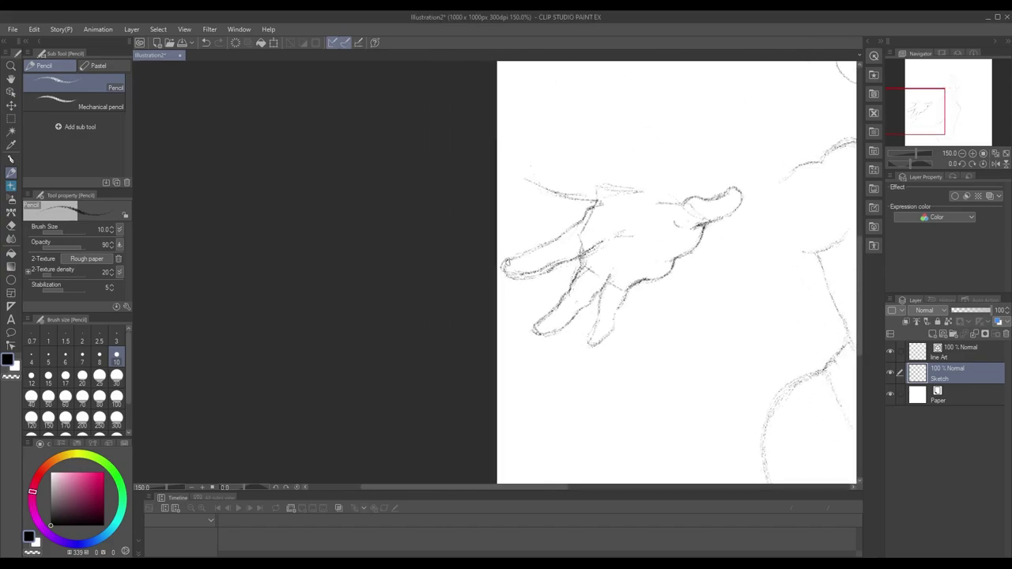
scroll(545, 355, "down", 3)
scroll(425, 209, "up", 3)
mouse_move(438, 191)
left_mouse_down()
mouse_move(424, 201)
mouse_move(463, 198)
left_mouse_up()
Lasso the thumb, transform it slightly upward and outward, and deselect it
key("m")
left_click_drag(589, 194, 585, 198)
key("ctrl+t")
left_click_drag(617, 230, 632, 225)
key("Return")
key("ctrl+d")
left_click_drag(570, 359, 551, 331)
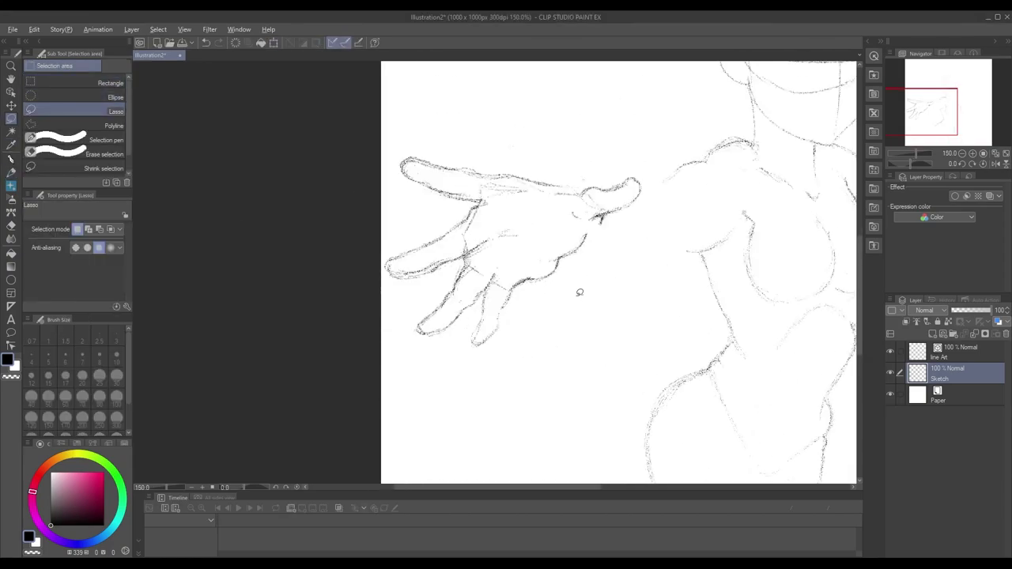
Darken the outlines of the fingers, and erase and redraw the palm's lower edge
key("p")
left_click_drag(478, 295, 419, 334)
mouse_move(510, 270)
left_mouse_down()
mouse_move(480, 294)
mouse_move(477, 345)
left_mouse_up()
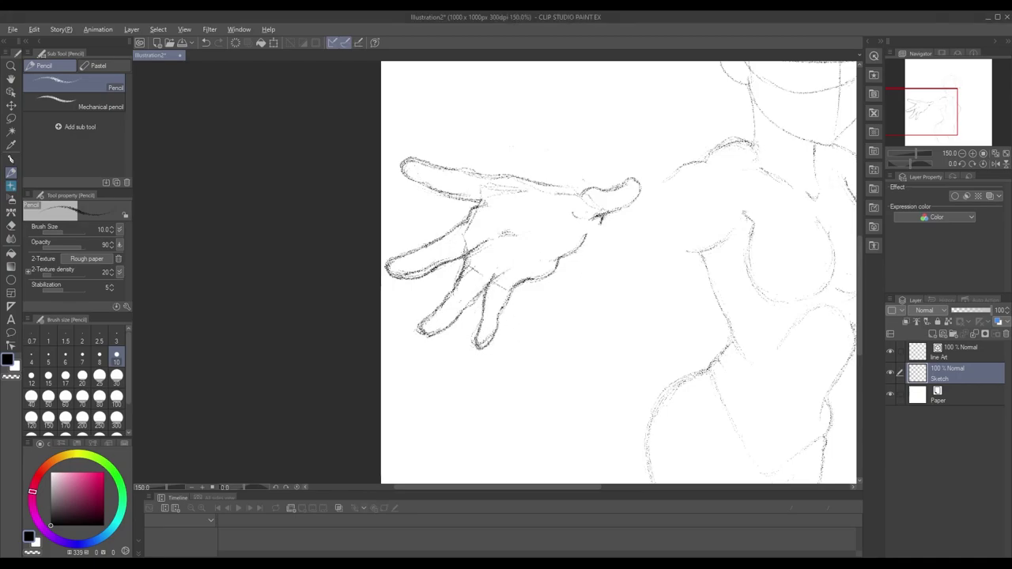
key("e")
mouse_move(585, 235)
left_mouse_down()
mouse_move(512, 289)
mouse_move(555, 266)
left_mouse_up()
key("p")
mouse_move(532, 243)
left_mouse_down()
mouse_move(541, 218)
mouse_move(514, 193)
left_mouse_up()
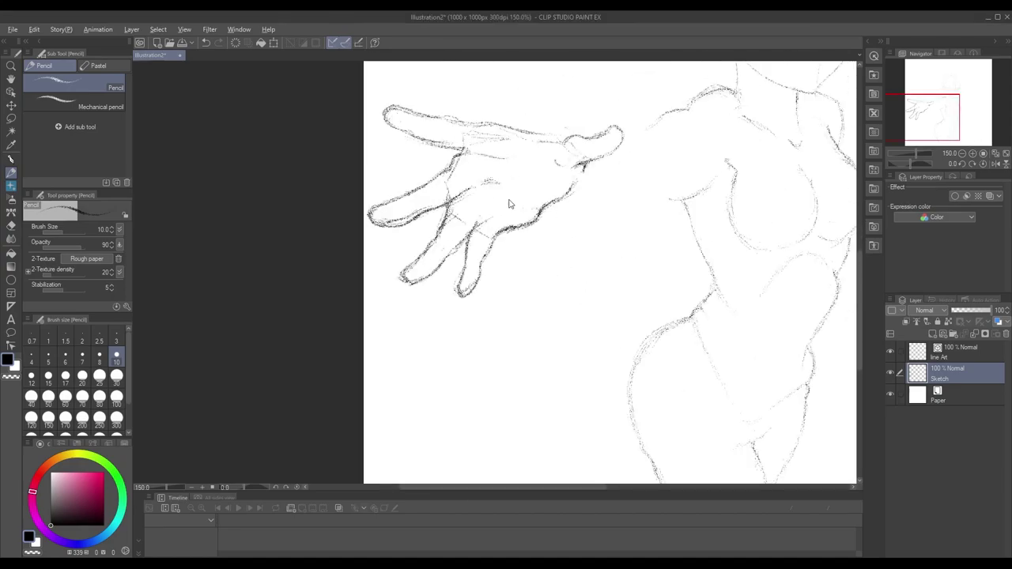
Erase the thumb and redraw it larger, joined to the upper and lower edges of the palm
key("e")
mouse_move(609, 139)
left_mouse_down()
mouse_move(549, 150)
mouse_move(595, 230)
mouse_move(605, 215)
mouse_move(655, 215)
left_mouse_up()
key("p")
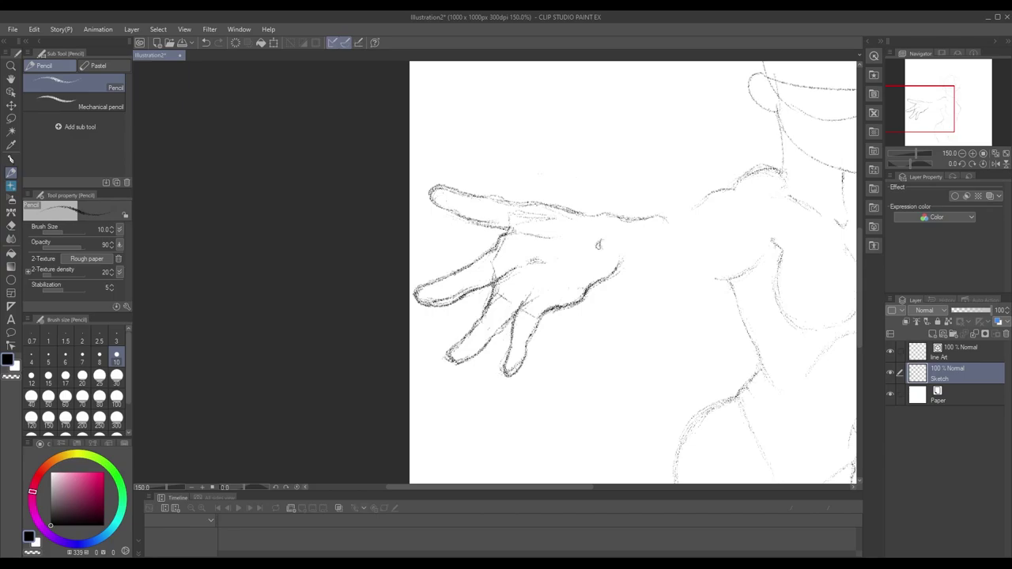
key("e")
key("p")
mouse_move(603, 212)
left_mouse_down()
mouse_move(638, 223)
mouse_move(646, 248)
left_mouse_up()
left_click_drag(639, 217, 674, 213)
left_click_drag(554, 316, 561, 261)
mouse_move(686, 151)
left_mouse_down()
mouse_move(685, 179)
mouse_move(665, 185)
left_mouse_up()
left_click_drag(554, 261, 500, 313)
Erase the hand's rough upper edge and redraw it as one contour from the index finger to the thumb
key("e")
left_click_drag(552, 212, 423, 193)
key("p")
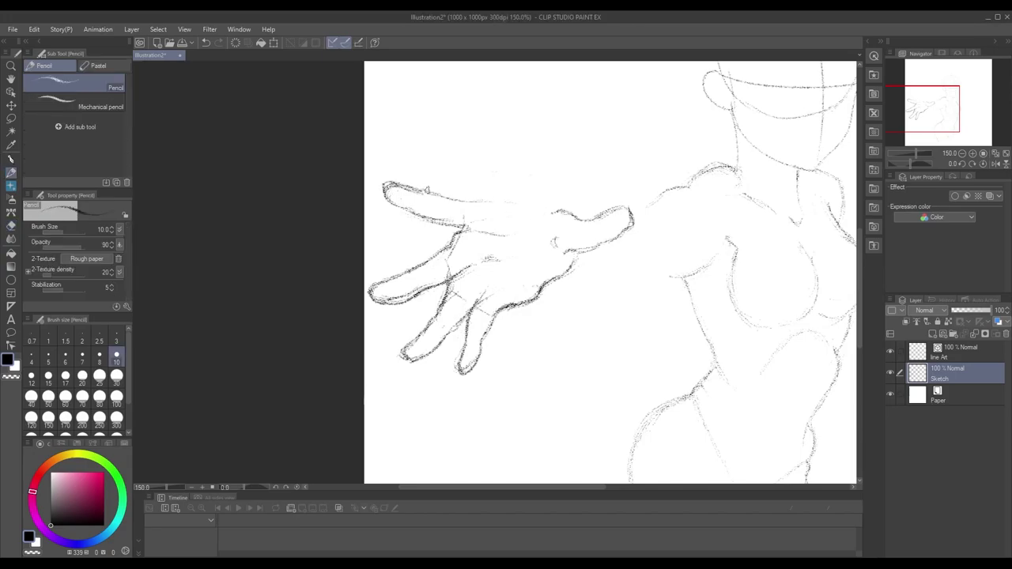
mouse_move(371, 299)
left_mouse_down()
mouse_move(400, 274)
mouse_move(425, 309)
mouse_move(405, 309)
mouse_move(411, 285)
left_mouse_up()
Erase and redraw the middle finger's lower edge, and add knuckle and crease details at the thumb's base
key("e")
key("p")
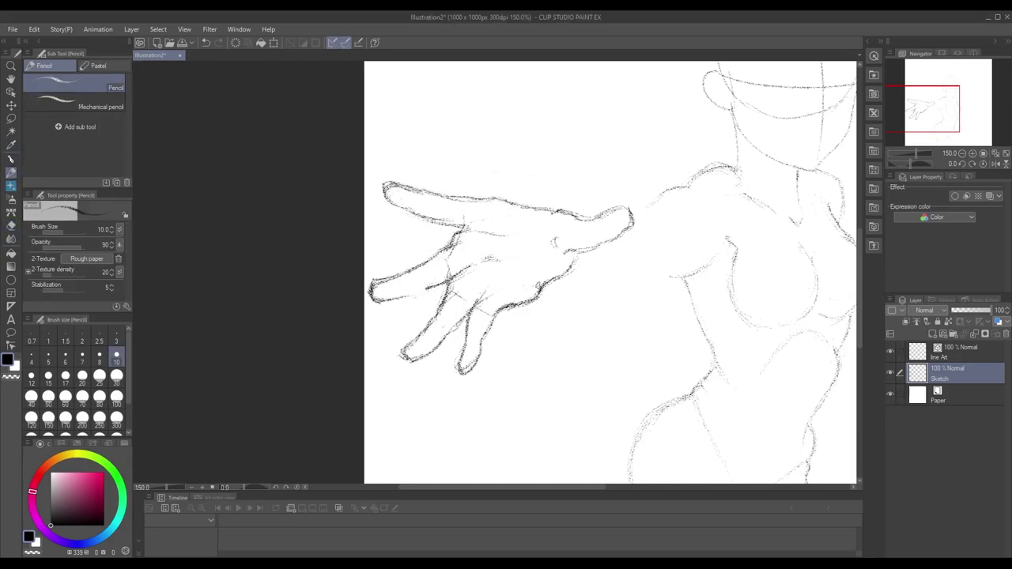
left_click_drag(554, 277, 615, 277)
key("ctrl+minus")
mouse_move(557, 228)
left_mouse_down()
mouse_move(587, 239)
mouse_move(614, 210)
left_mouse_up()
left_click_drag(516, 200, 562, 207)
key("ctrl+plus")
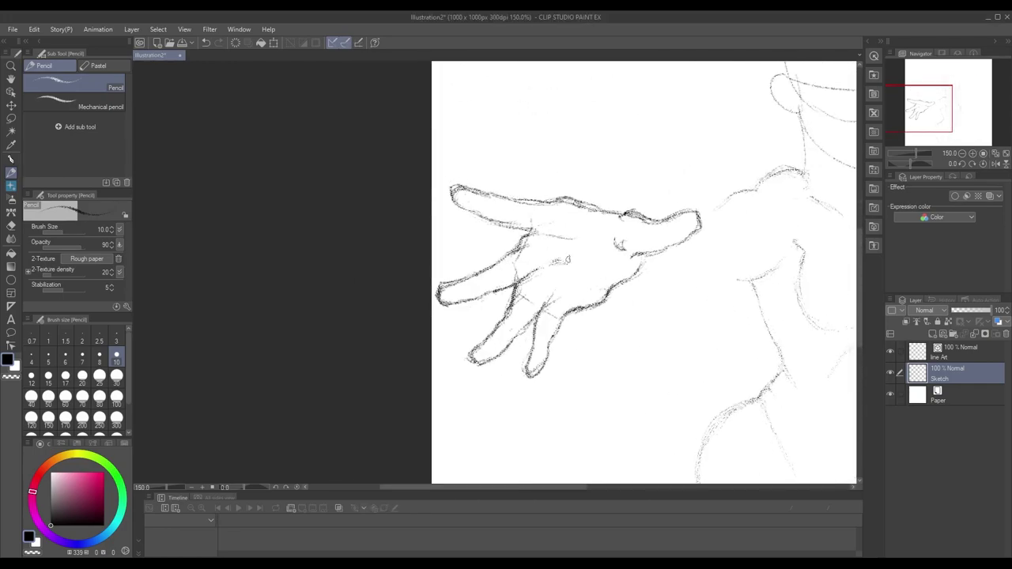
Lasso the hand, move it up closer to the shoulder's height and rotate it slightly clockwise
left_click_drag(592, 391, 575, 343)
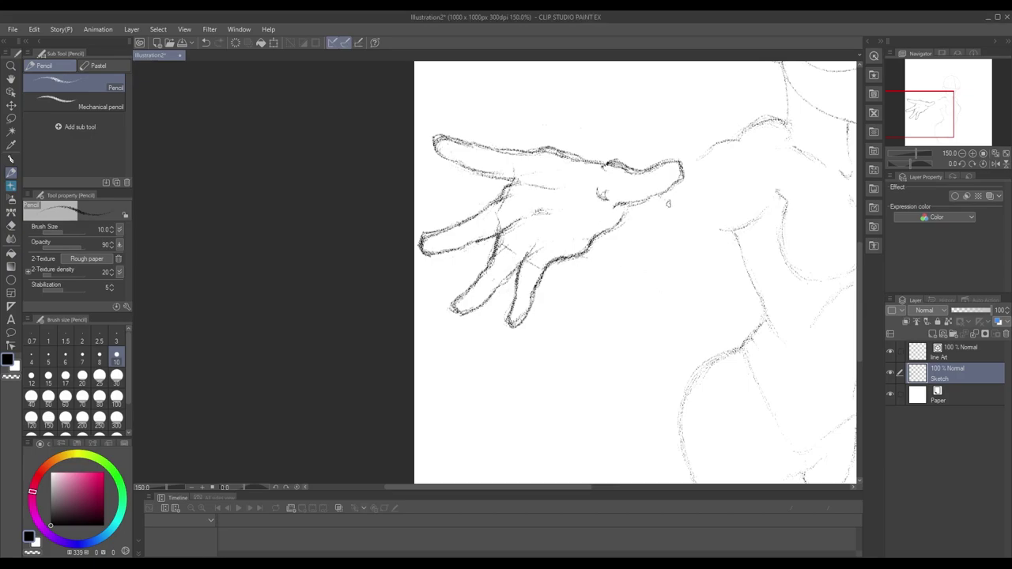
key("ctrl+minus")
key("m")
left_click_drag(593, 205, 583, 165)
left_click_drag(671, 166, 689, 167)
key("Return")
scroll(643, 315, "up", 1)
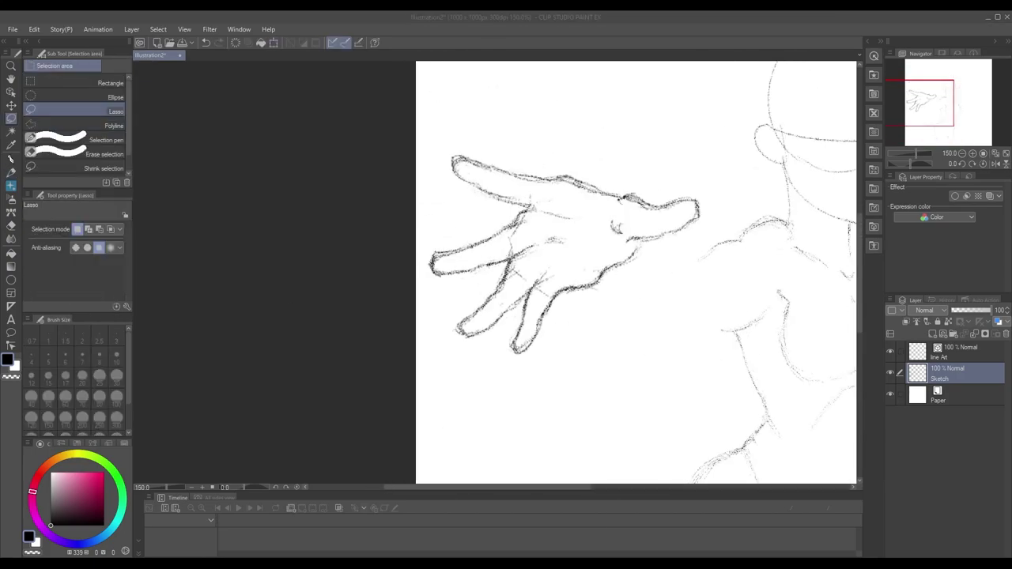
Redraw the tip of the middle finger, extending it slightly outward from the palm
key("p")
key("p")
left_click_drag(449, 253, 424, 260)
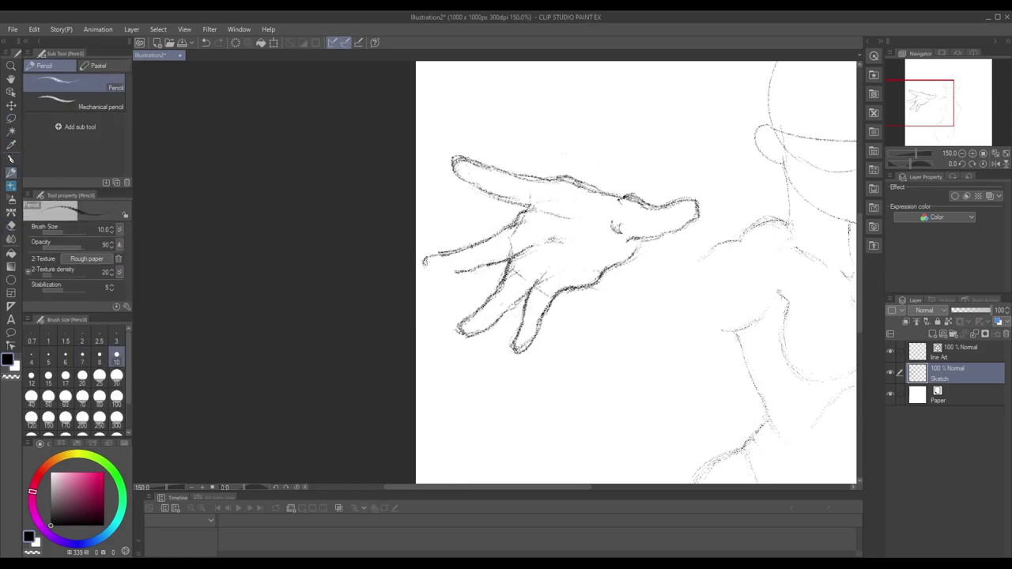
mouse_move(193, 247)
left_mouse_down()
mouse_move(138, 252)
mouse_move(72, 167)
mouse_move(11, 292)
left_mouse_up()
Erase the palm's lower edge and redraw it from the little finger's base to the base of the thumb
key("e")
left_click_drag(459, 294, 398, 340)
left_click_drag(475, 317, 506, 234)
key("p")
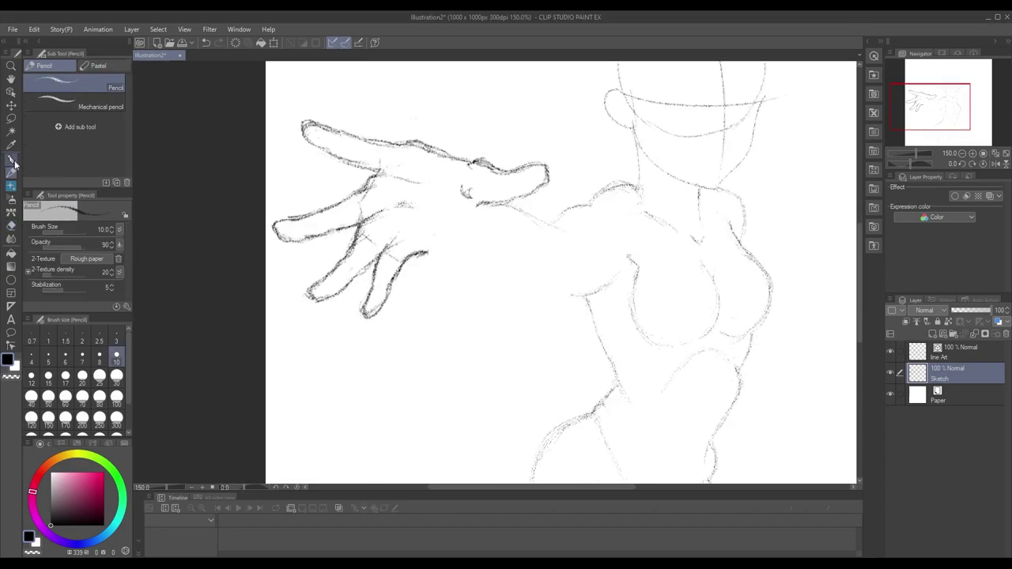
left_click_drag(427, 254, 446, 239)
key("ctrl+z")
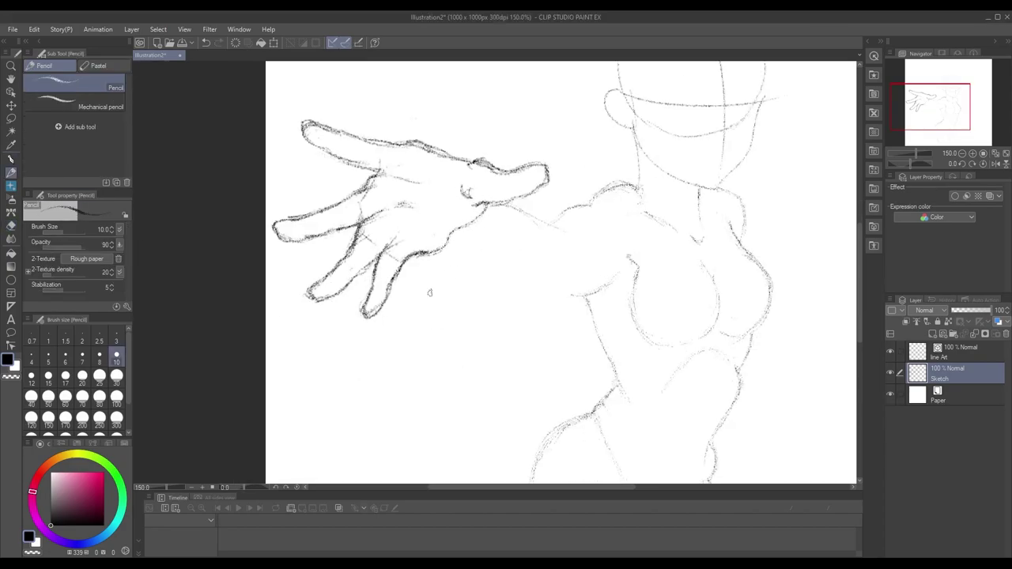
Draw the forearm's upper edge from the thumb's base to the upper arm, and sketch its lower edge from the wrist
key("p")
key("p")
left_click_drag(525, 218, 566, 211)
left_click_drag(447, 259, 492, 294)
left_click_drag(506, 285, 523, 294)
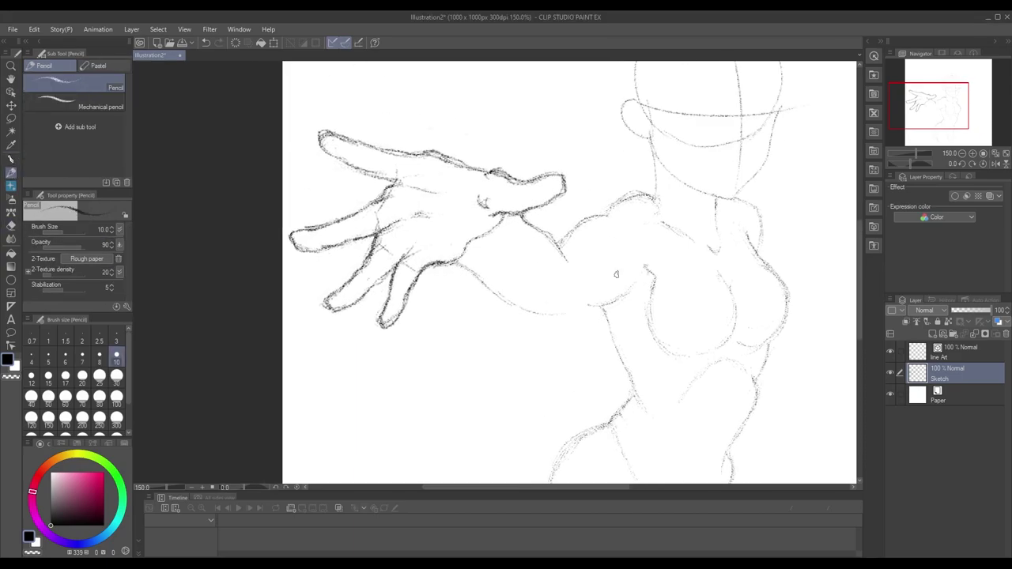
Darken the forearm's lower contour up to the armpit and draw a curved line across the arm at the elbow
left_click_drag(449, 261, 609, 285)
left_click_drag(524, 305, 602, 291)
left_click_drag(544, 260, 554, 241)
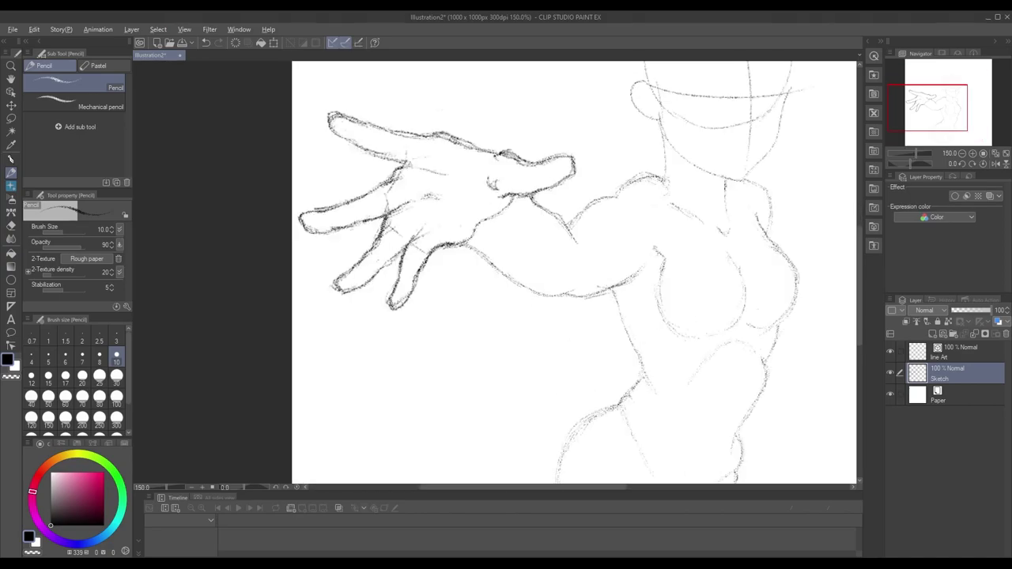
key("p")
key("ctrl+z")
key("p")
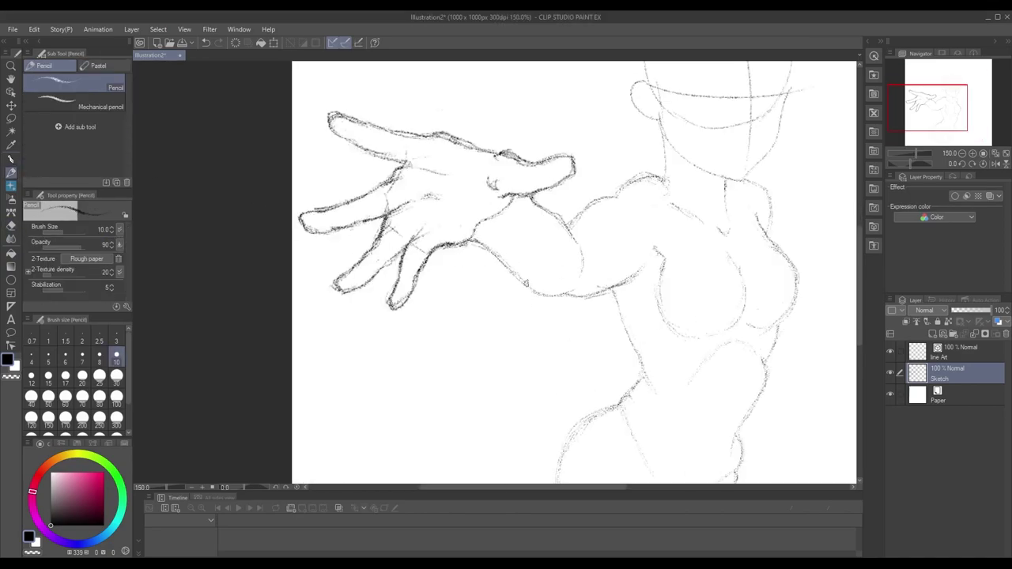
Select the whole figure and move it to the right on the canvas, away from the left border
key("ctrl+minus")
key("ctrl+minus")
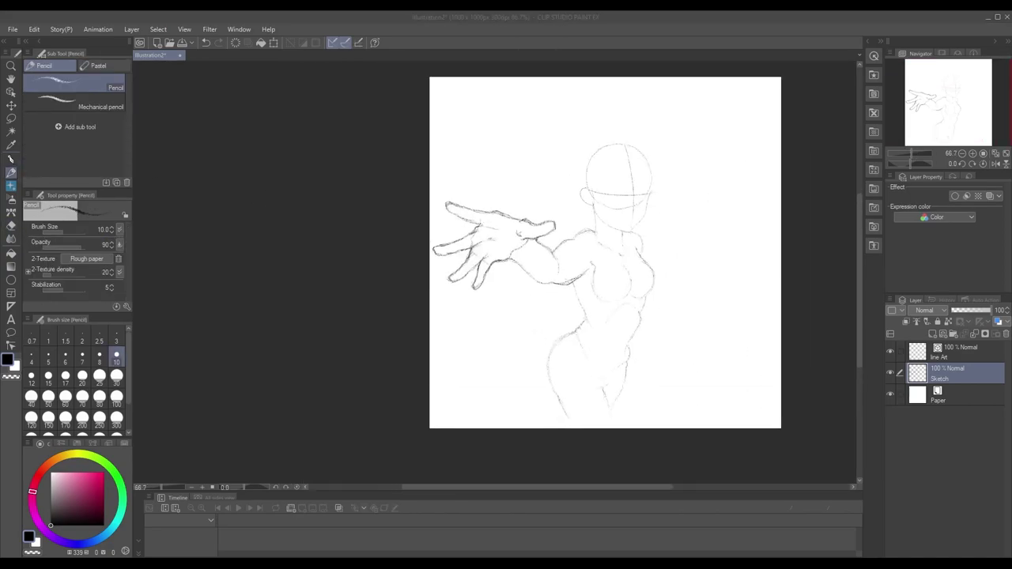
key("m")
left_click_drag(414, 426, 712, 96)
key("ctrl+t")
left_click_drag(635, 100, 662, 100)
key("Return")
key("ctrl+plus")
key("p")
key("ctrl+plus")
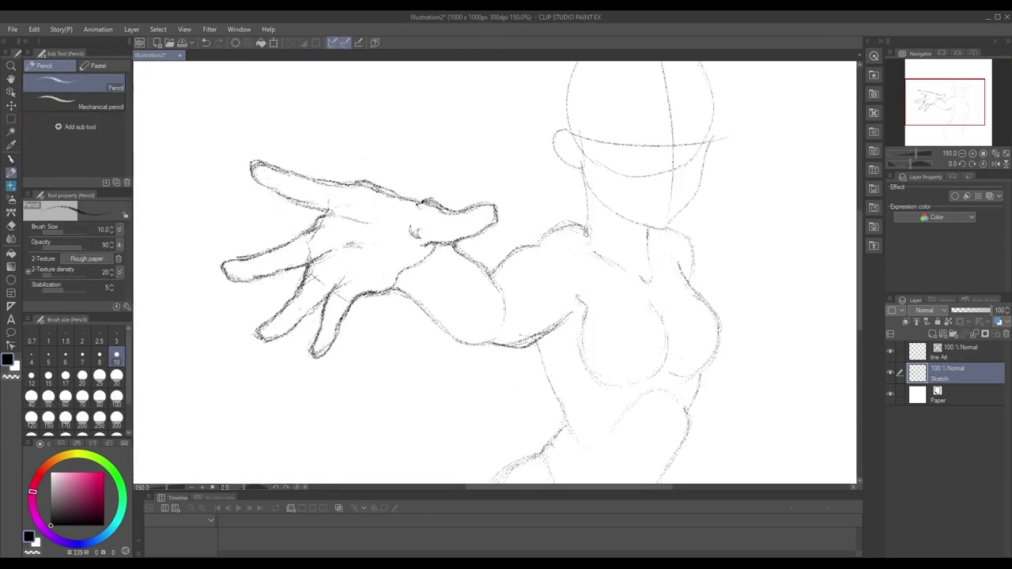
Darken the outlines of the waist, hips, thighs and far side of the torso
mouse_move(484, 513)
left_mouse_down()
mouse_move(530, 402)
mouse_move(512, 224)
left_mouse_up()
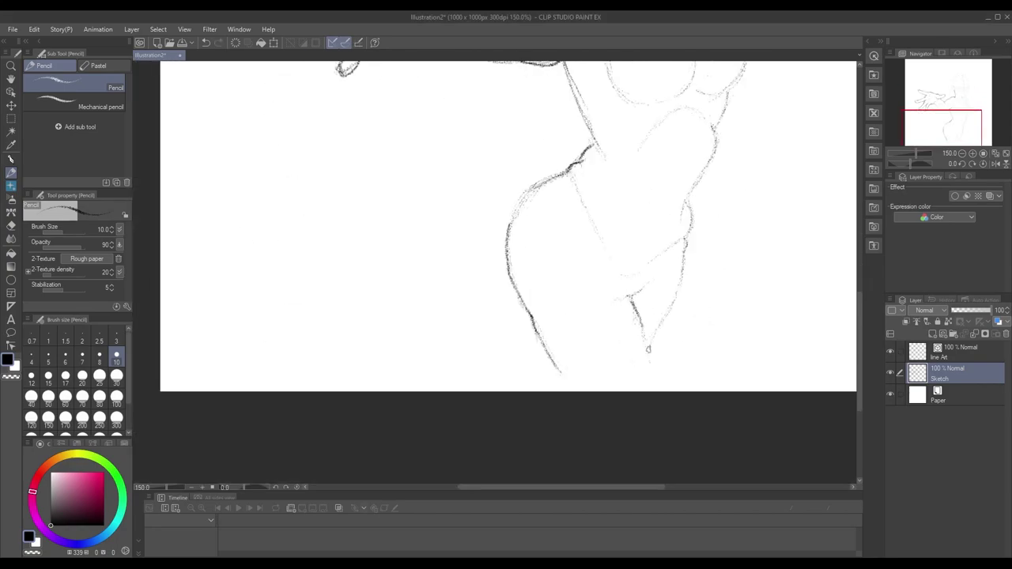
mouse_move(736, 88)
left_mouse_down()
mouse_move(681, 155)
mouse_move(677, 286)
mouse_move(646, 326)
mouse_move(638, 270)
mouse_move(630, 311)
left_mouse_up()
key("ctrl+minus")
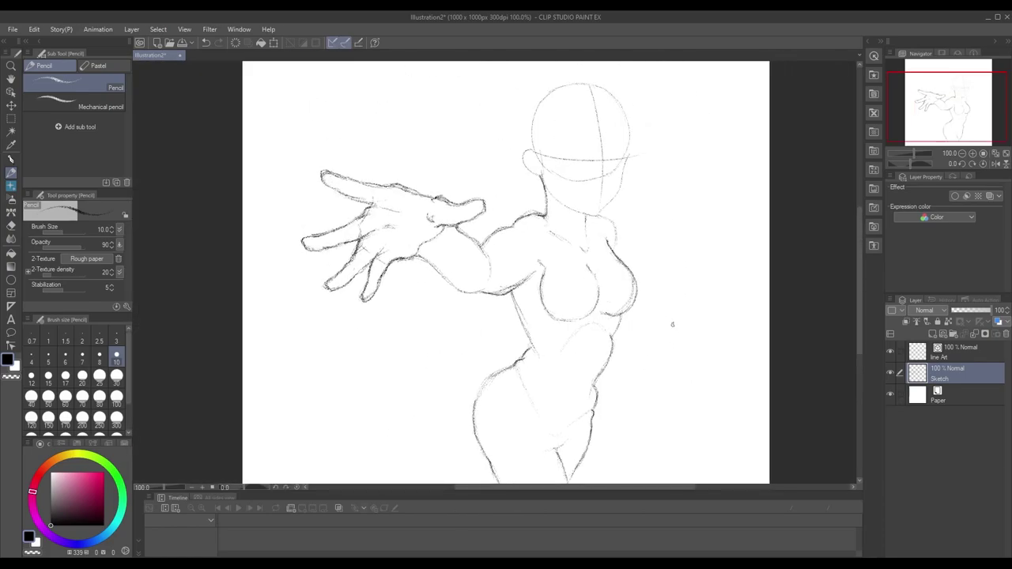
key("ctrl+plus")
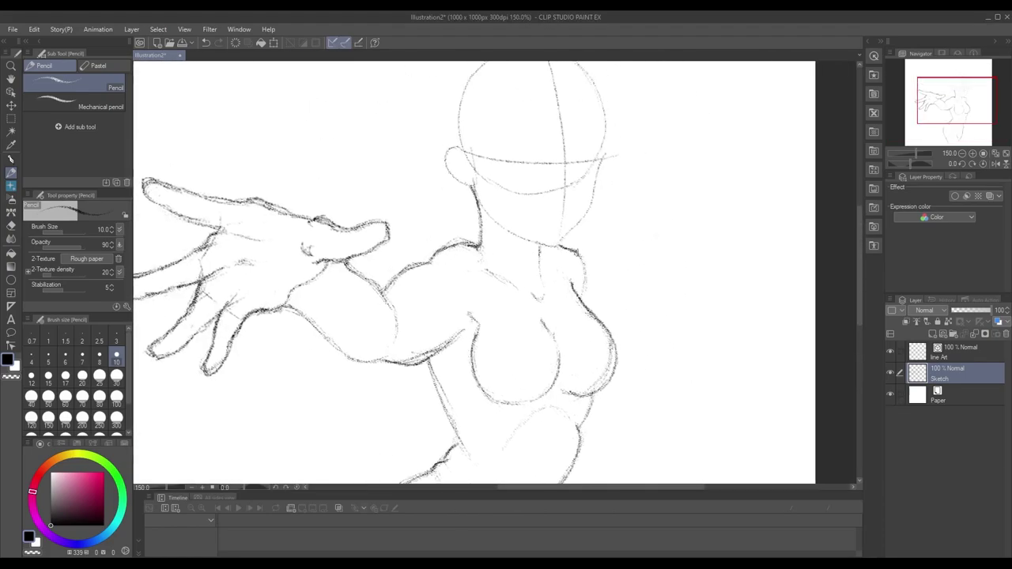
Darken the outlines of the jaw, neck, far shoulder and chest
mouse_move(697, 395)
left_mouse_down()
mouse_move(749, 316)
mouse_move(749, 237)
mouse_move(735, 361)
mouse_move(798, 393)
mouse_move(765, 435)
left_mouse_up()
left_click_drag(601, 241, 594, 292)
mouse_move(730, 295)
left_mouse_down()
mouse_move(730, 262)
mouse_move(730, 295)
left_mouse_up()
left_click_drag(650, 218, 657, 262)
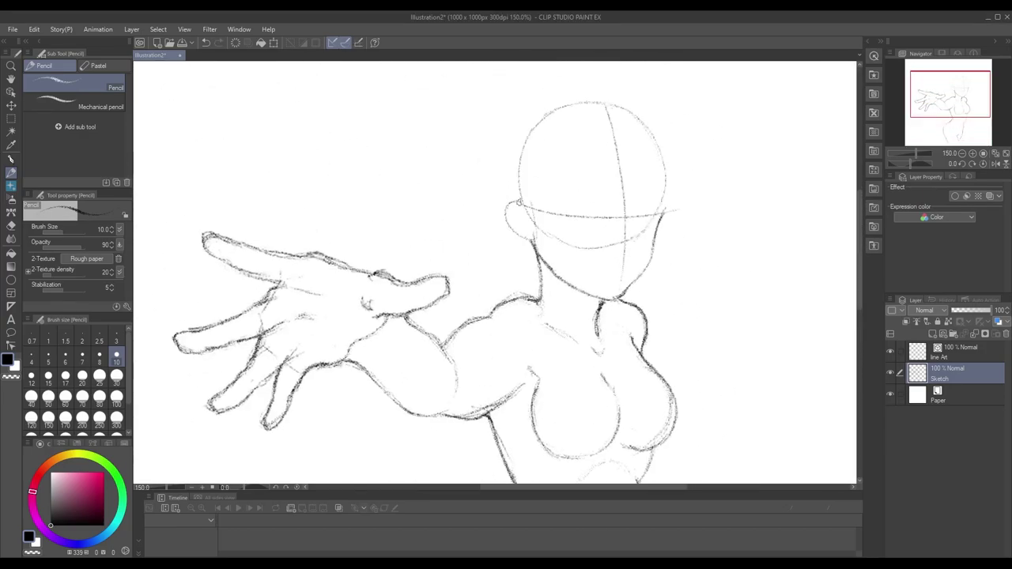
scroll(590, 198, "down", 5)
scroll(600, 200, "up", 5)
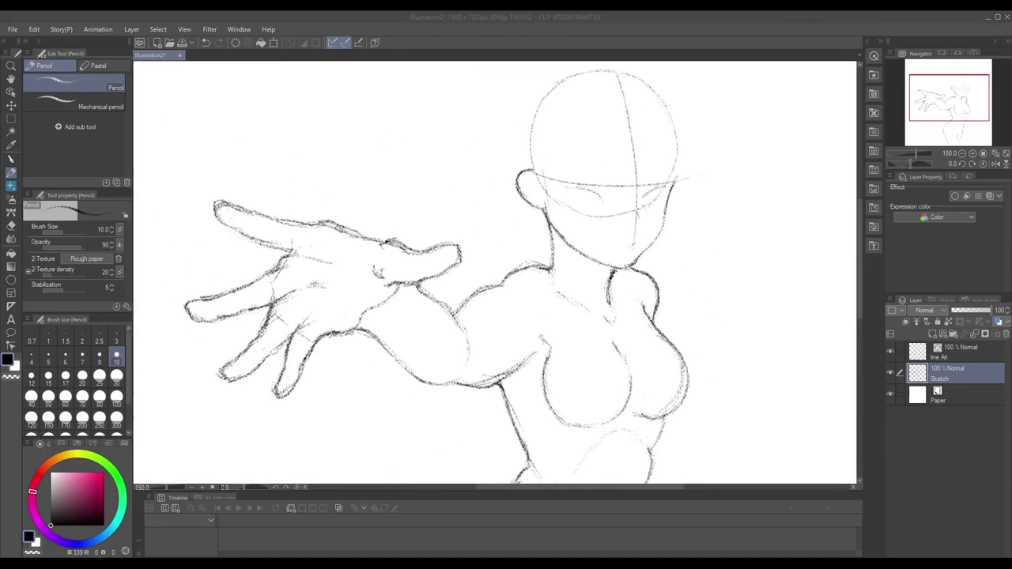
Sketch long pointed bangs falling across the face and a side strand in front of the ear
left_click_drag(620, 174, 622, 184)
left_click_drag(663, 131, 635, 203)
left_click_drag(625, 123, 617, 182)
left_click_drag(625, 147, 619, 181)
left_click_drag(630, 122, 626, 132)
left_click_drag(637, 204, 584, 239)
left_click_drag(585, 123, 598, 184)
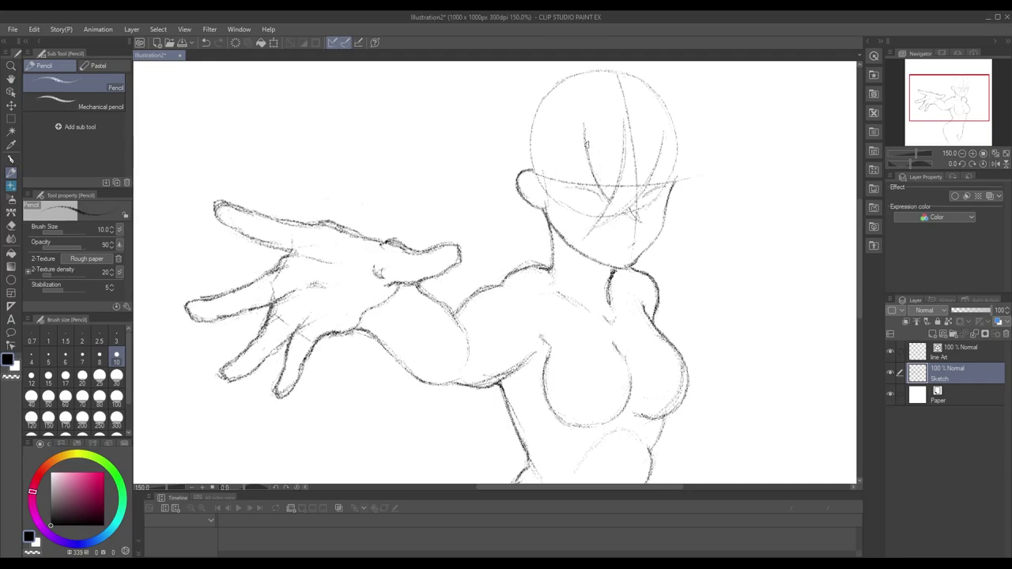
left_click_drag(586, 127, 564, 222)
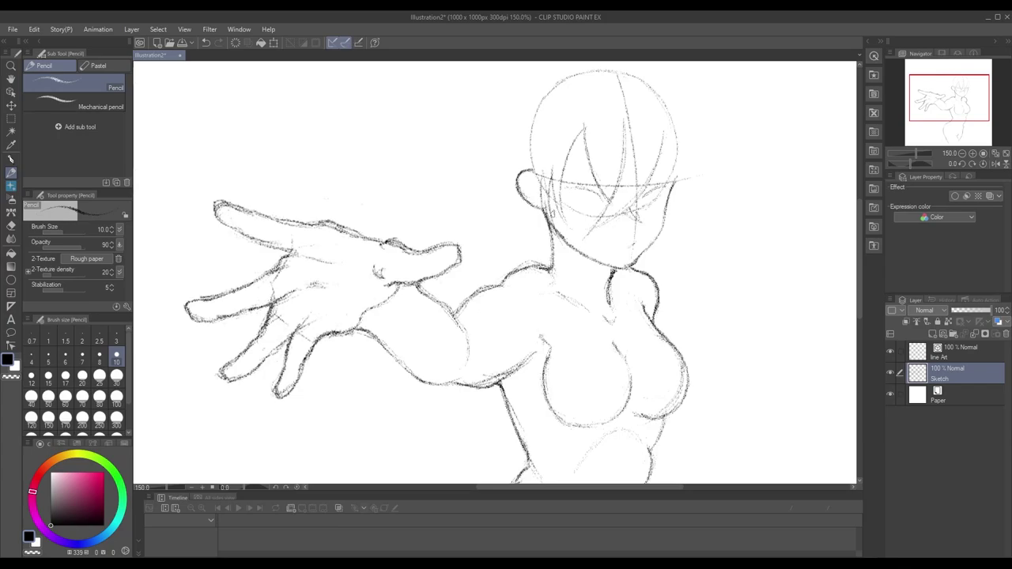
Sketch the top contour of the hair from the parting, erasing and redrawing its slope on the ear side
mouse_move(622, 79)
left_mouse_down()
mouse_move(600, 150)
mouse_move(603, 139)
mouse_move(554, 165)
left_mouse_up()
mouse_move(677, 169)
left_mouse_down()
mouse_move(695, 8)
mouse_move(693, 151)
left_mouse_up()
left_click_drag(535, 155, 604, 122)
left_click_drag(522, 188, 593, 132)
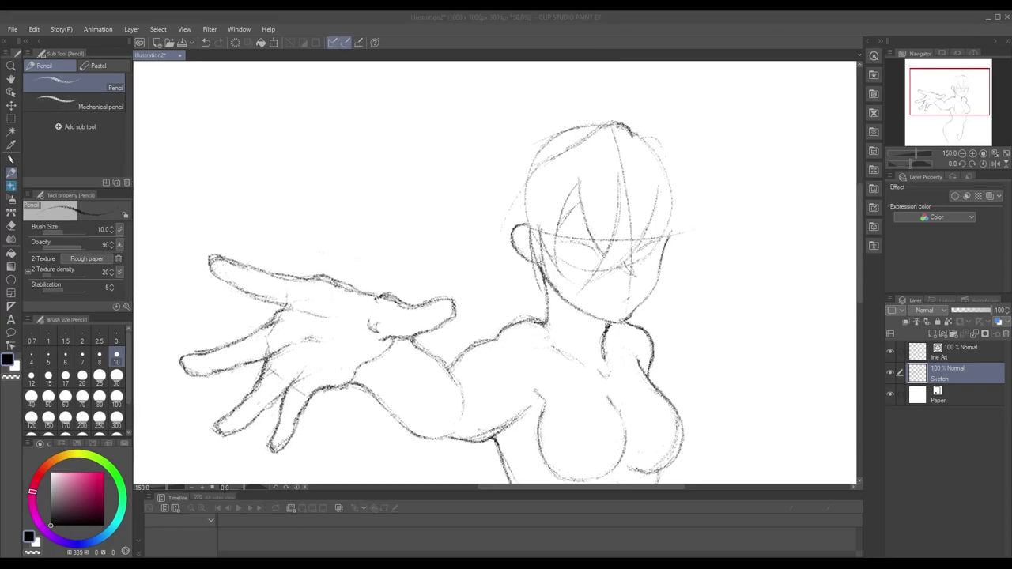
key("e")
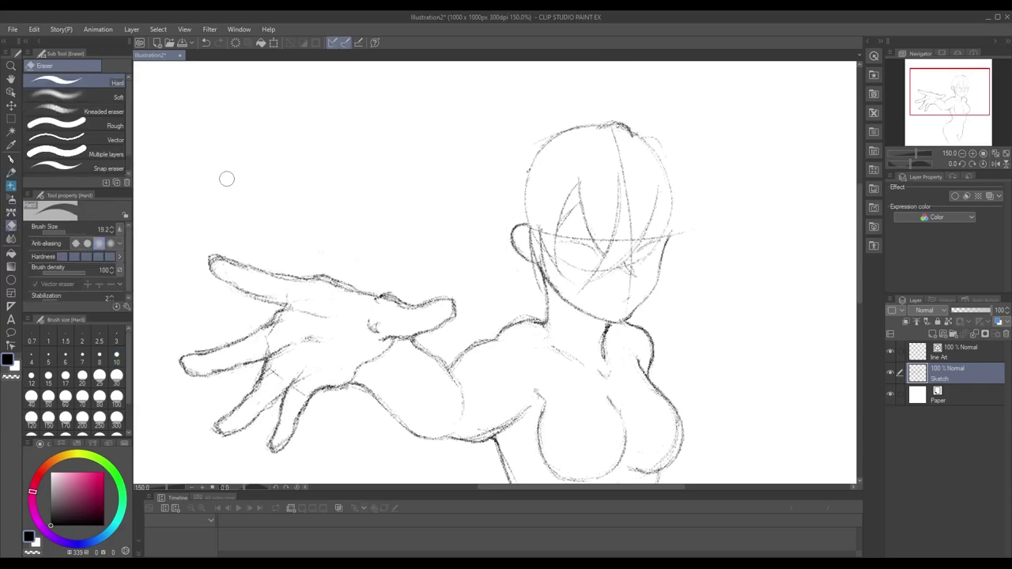
key("p")
left_click_drag(632, 123, 569, 139)
left_click_drag(522, 172, 585, 133)
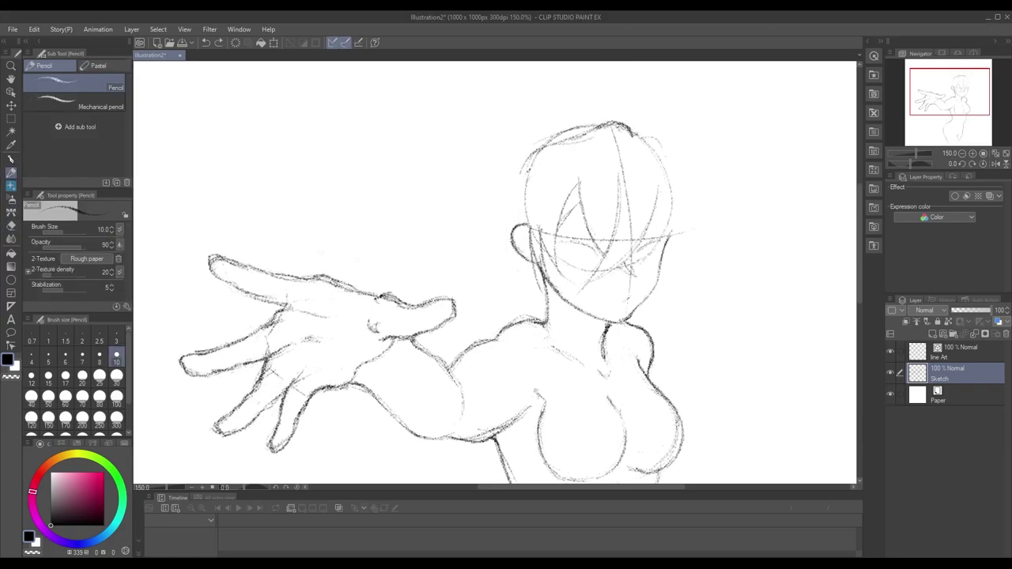
Draw the outer hair contours on both sides of the head, and add strands behind the ear down to the neck
key("e")
left_click(11, 159)
left_click_drag(528, 156, 534, 283)
left_click_drag(643, 134, 674, 162)
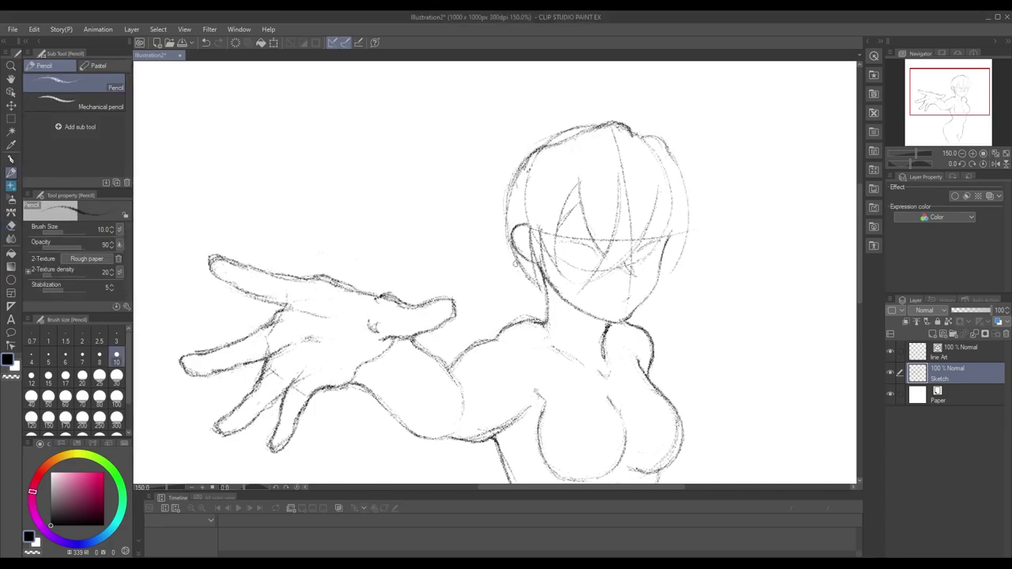
key("e")
key("p")
left_click_drag(511, 162, 514, 273)
left_click_drag(506, 220, 532, 315)
left_click_drag(519, 264, 566, 326)
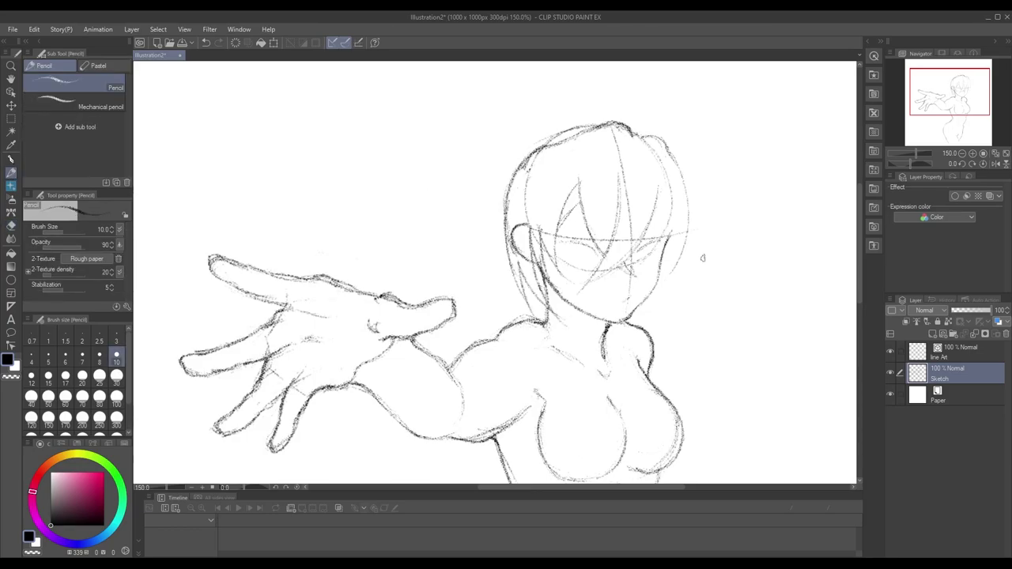
Erase and redraw the crown of the hair, and add strands along the far side of the face
key("e")
mouse_move(530, 166)
left_mouse_down()
mouse_move(606, 121)
mouse_move(653, 136)
left_mouse_up()
key("p")
left_click_drag(529, 128, 637, 125)
left_click_drag(658, 169, 627, 256)
left_click_drag(655, 150, 674, 212)
left_click_drag(587, 160, 554, 236)
left_click_drag(672, 155, 658, 247)
mouse_move(652, 211)
left_mouse_down()
mouse_move(669, 231)
mouse_move(664, 269)
left_mouse_up()
left_click_drag(674, 239, 640, 299)
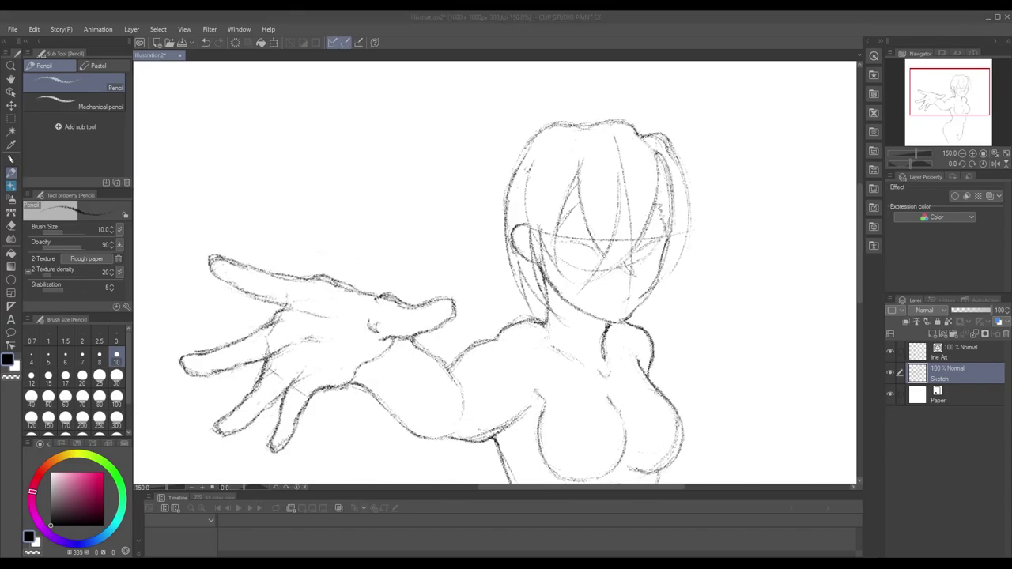
Darken the hair's far-side contour down to the chin and refine the wavy outline of the crown
left_click_drag(685, 167, 640, 313)
mouse_move(587, 119)
left_mouse_down()
mouse_move(624, 115)
mouse_move(615, 125)
left_mouse_up()
key("e")
key("p")
left_click_drag(541, 143, 622, 129)
left_click_drag(671, 146, 658, 195)
scroll(653, 314, "down", 3)
scroll(654, 314, "up", 3)
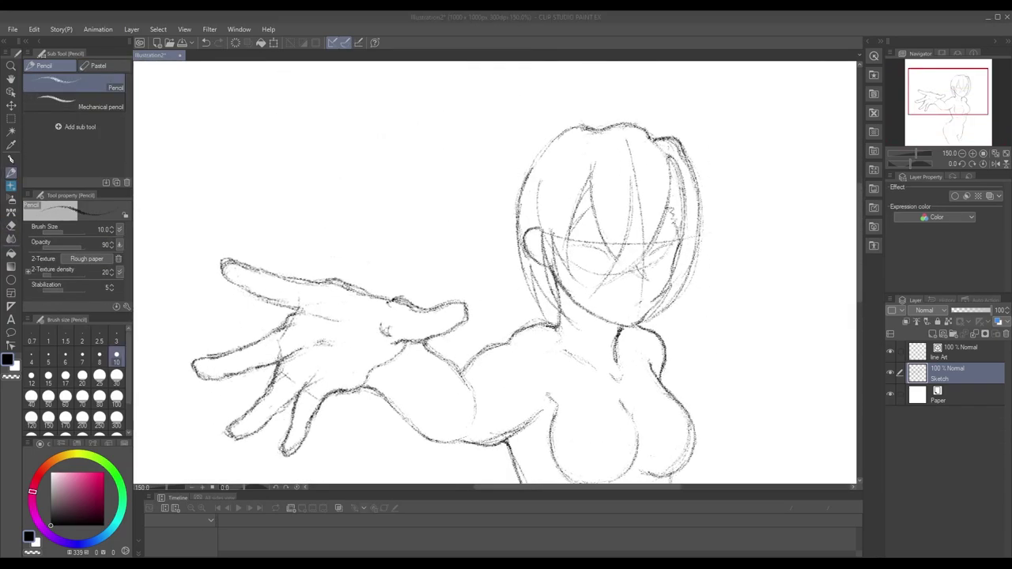
Draw an arched hairline joining the bangs below the parting, and sketch a larger hair outline above the head
mouse_move(595, 175)
left_mouse_down()
mouse_move(648, 138)
mouse_move(679, 158)
left_mouse_up()
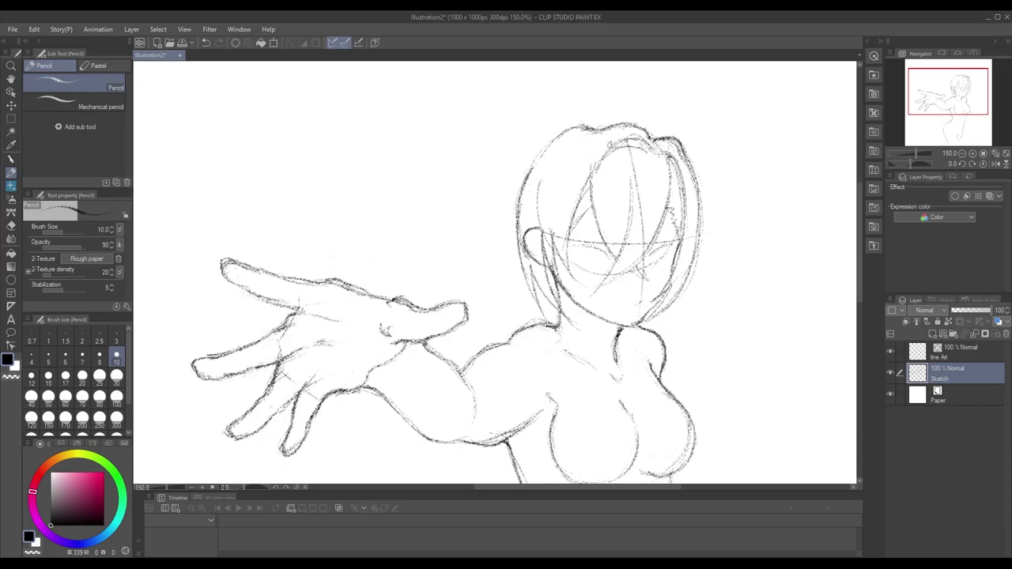
left_click_drag(600, 161, 614, 143)
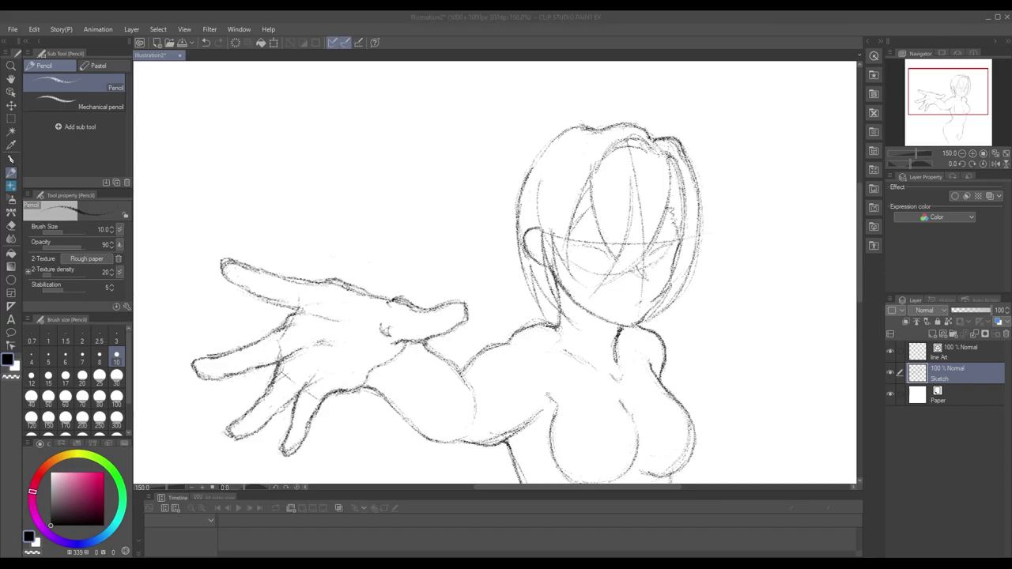
left_click_drag(570, 111, 712, 153)
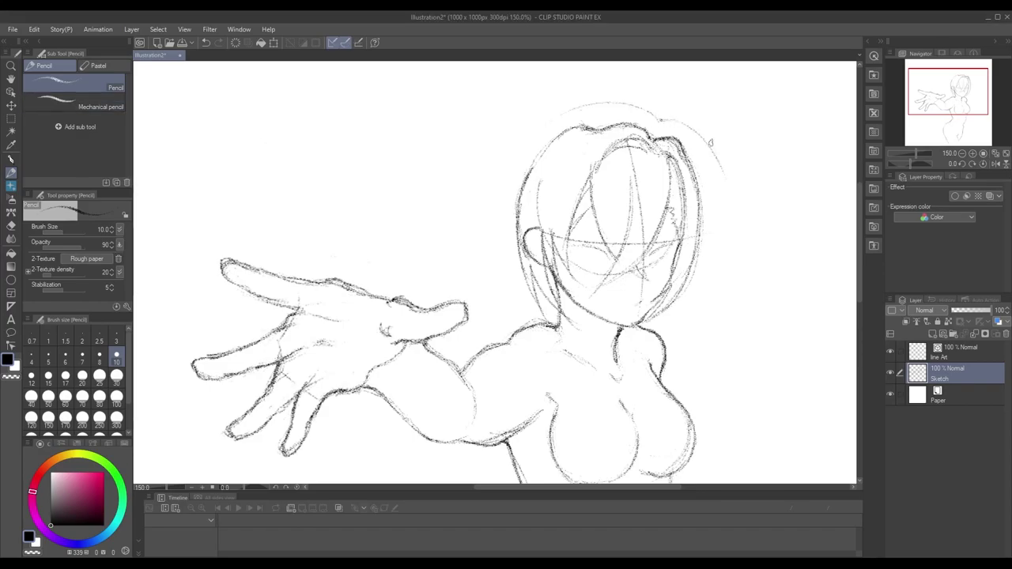
left_click_drag(712, 265, 691, 288)
Add a flicked-out hair tip beside the ear and longer strands running down over the neck
key("p")
key("p")
mouse_move(500, 247)
left_mouse_down()
mouse_move(465, 267)
mouse_move(547, 400)
left_mouse_up()
key("p")
key("p")
left_click_drag(522, 269, 554, 340)
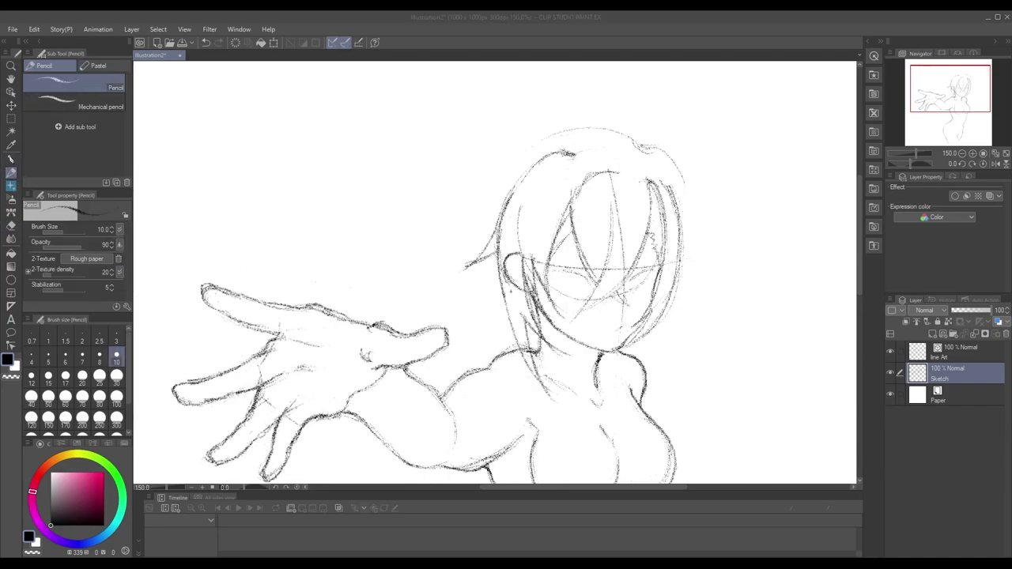
Erase the old crown outline and draw a fuller one from the flicked tip over the head to the parting
left_click_drag(573, 155, 633, 146)
key("e")
left_click_drag(506, 229, 519, 156)
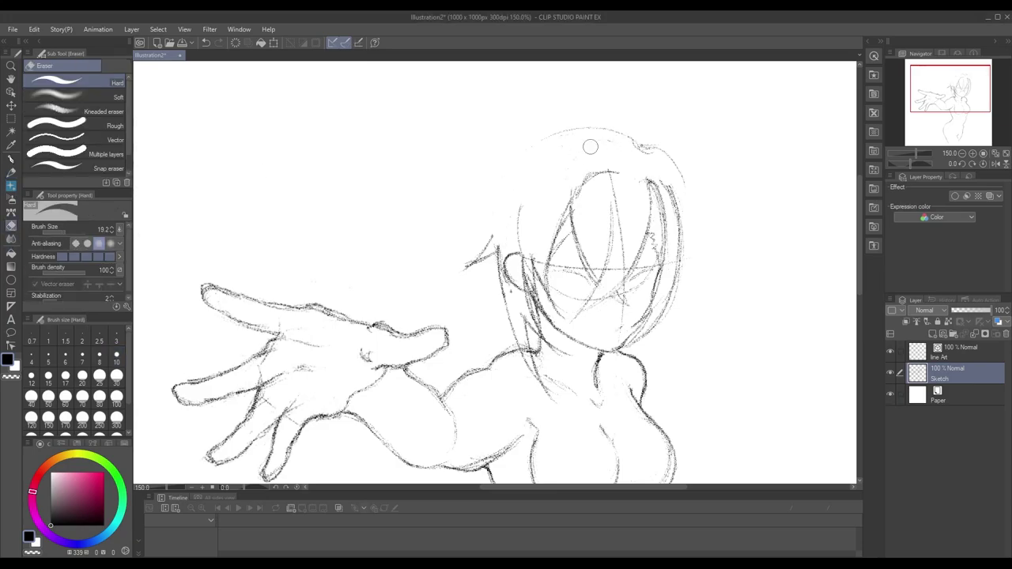
key("p")
mouse_move(492, 237)
left_mouse_down()
mouse_move(572, 137)
mouse_move(590, 128)
mouse_move(662, 152)
left_mouse_up()
key("e")
key("p")
mouse_move(517, 162)
left_mouse_down()
mouse_move(617, 123)
mouse_move(637, 165)
left_mouse_up()
Trim and redraw the top of the hair outline so it forms a slight peak
key("e")
key("p")
key("e")
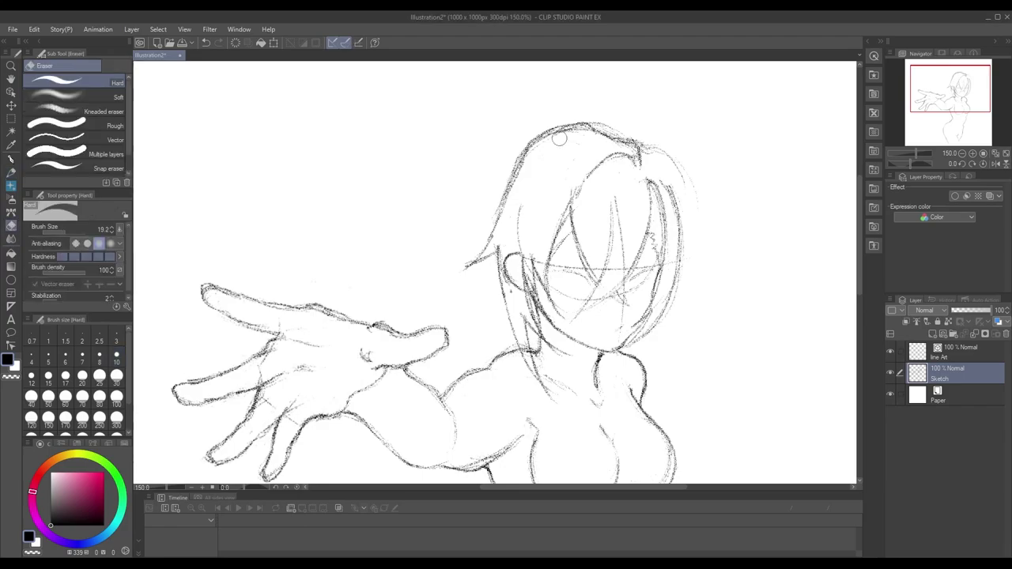
left_click_drag(517, 135, 589, 128)
key("p")
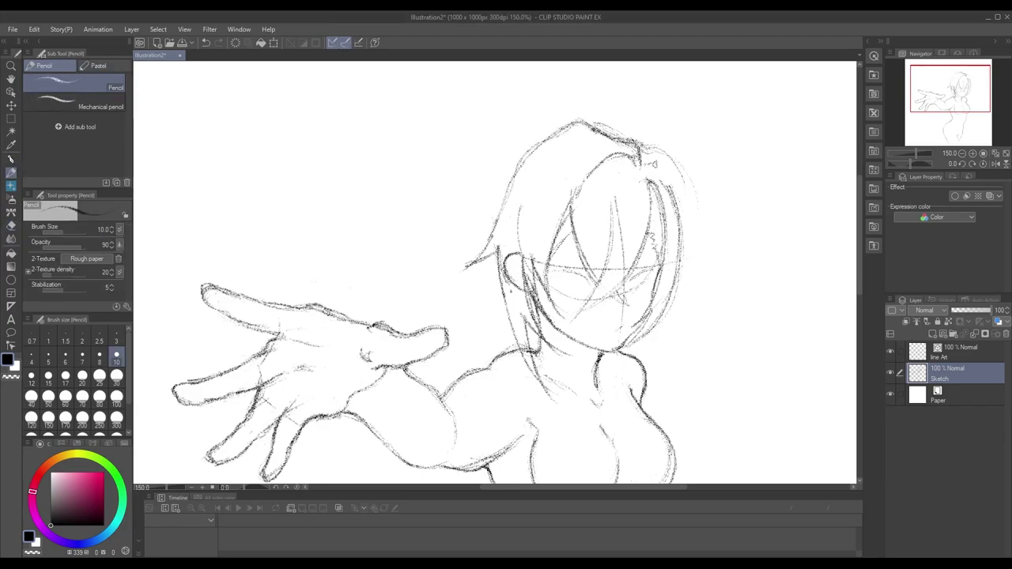
Erase the hair strands and outline along the far side of the face
key("e")
left_click_drag(680, 186, 660, 329)
scroll(709, 158, "down", 4)
scroll(707, 122, "up", 3)
key("p")
key("e")
key("p")
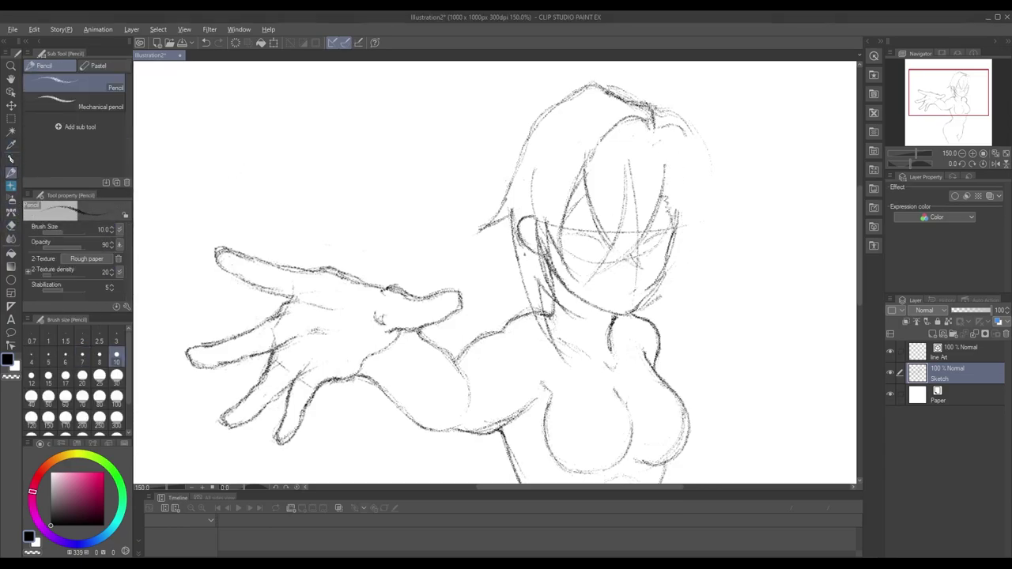
Draw a narrow strand beside the far temple and redraw the far cheek down to the chin
mouse_move(669, 141)
left_mouse_down()
mouse_move(679, 212)
mouse_move(650, 187)
left_mouse_up()
key("e")
key("p")
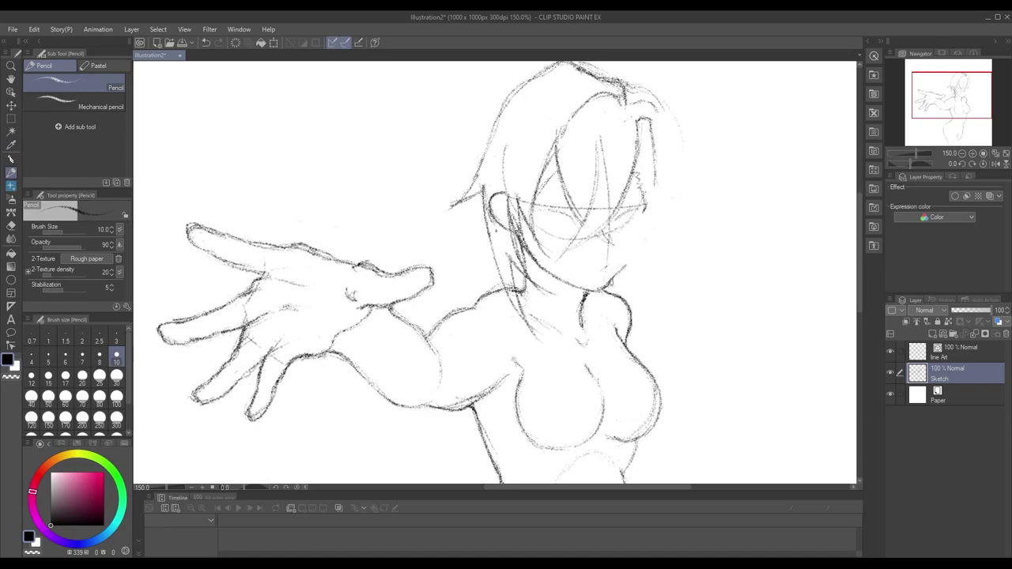
left_click_drag(683, 303, 625, 314)
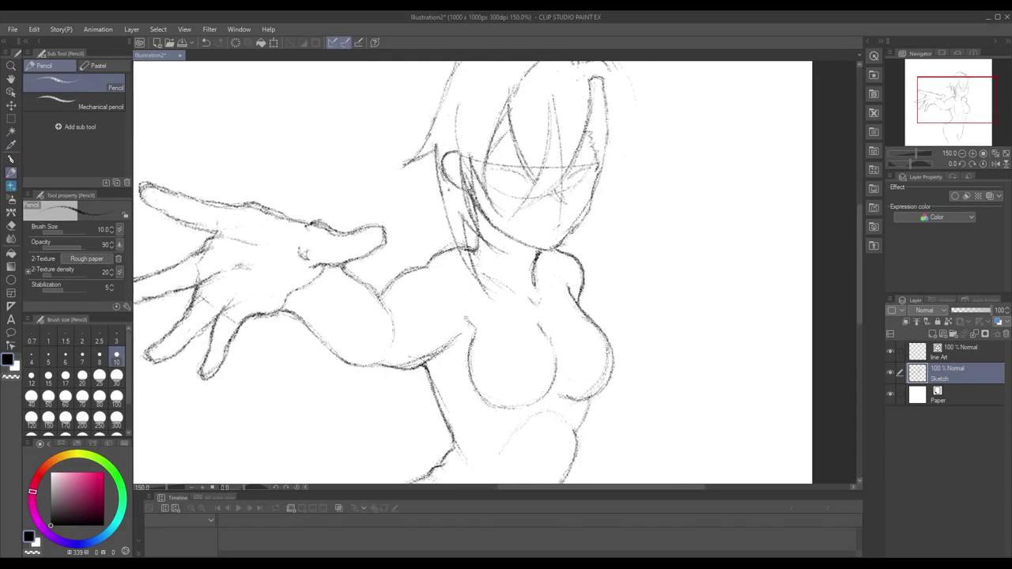
Draw the outer contour of the far-side hair from the parting down past the cheek to the shoulder
left_click_drag(593, 206, 583, 215)
left_click_drag(587, 103, 609, 273)
left_click_drag(608, 202, 570, 307)
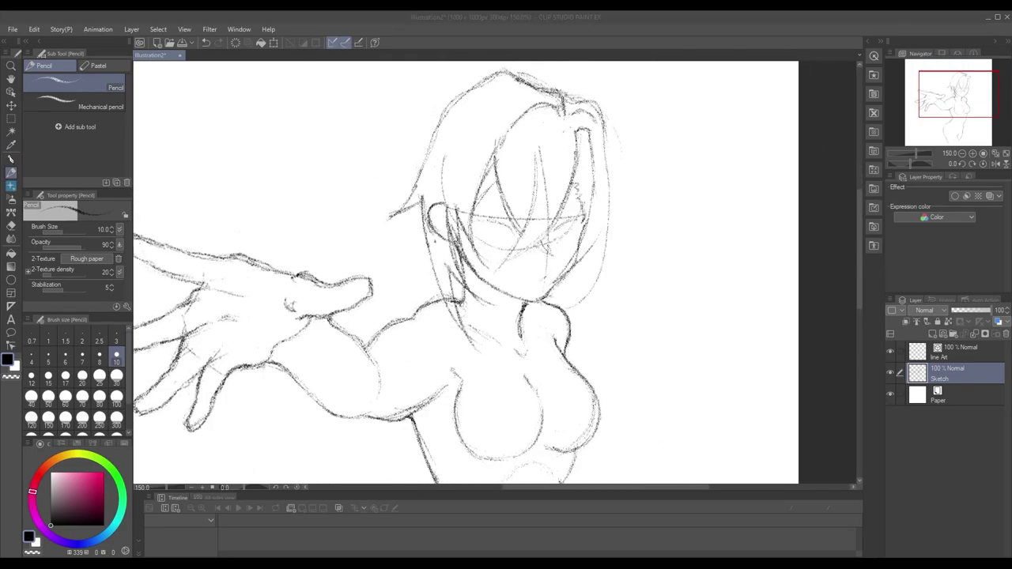
Erase and redraw the far-side hair outline as a smooth, wider curve from the parting down past the cheek
scroll(631, 251, "down", 3)
scroll(463, 190, "up", 3)
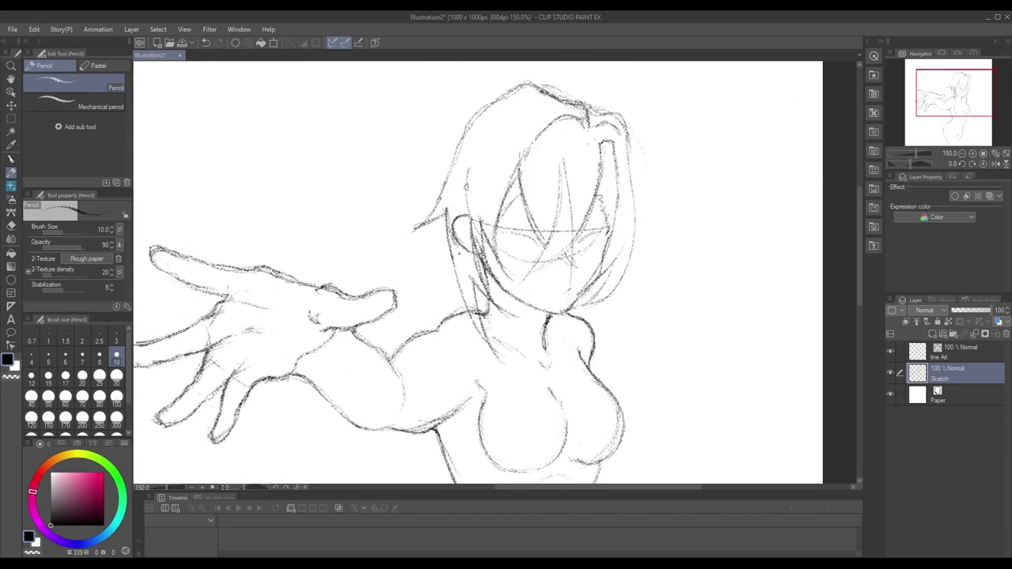
mouse_move(634, 160)
left_mouse_down()
mouse_move(637, 295)
mouse_move(620, 213)
left_mouse_up()
key("e")
key("p")
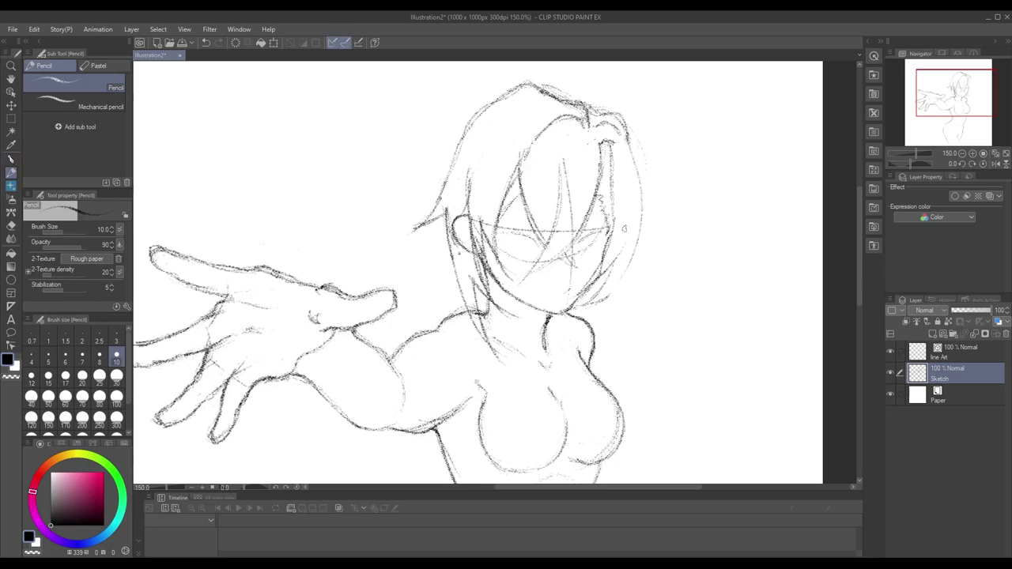
mouse_move(674, 385)
left_mouse_down()
mouse_move(676, 369)
mouse_move(694, 389)
left_mouse_up()
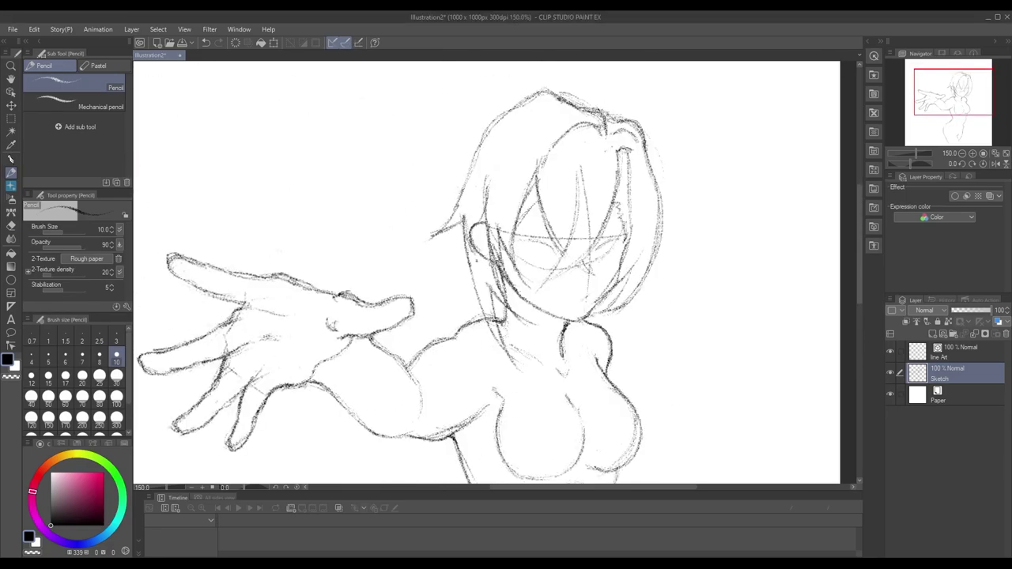
Erase the near-side hair outline and redraw it as a rounded contour from the crown down to the shoulder
key("e")
left_click_drag(443, 237, 487, 130)
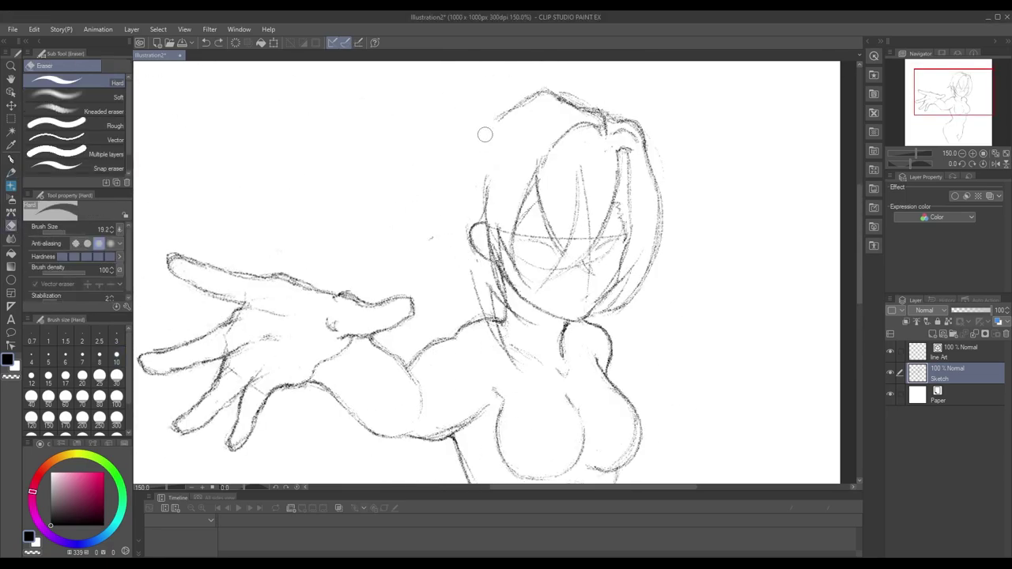
left_click(12, 169)
left_click_drag(539, 93, 452, 285)
left_click_drag(466, 202, 510, 356)
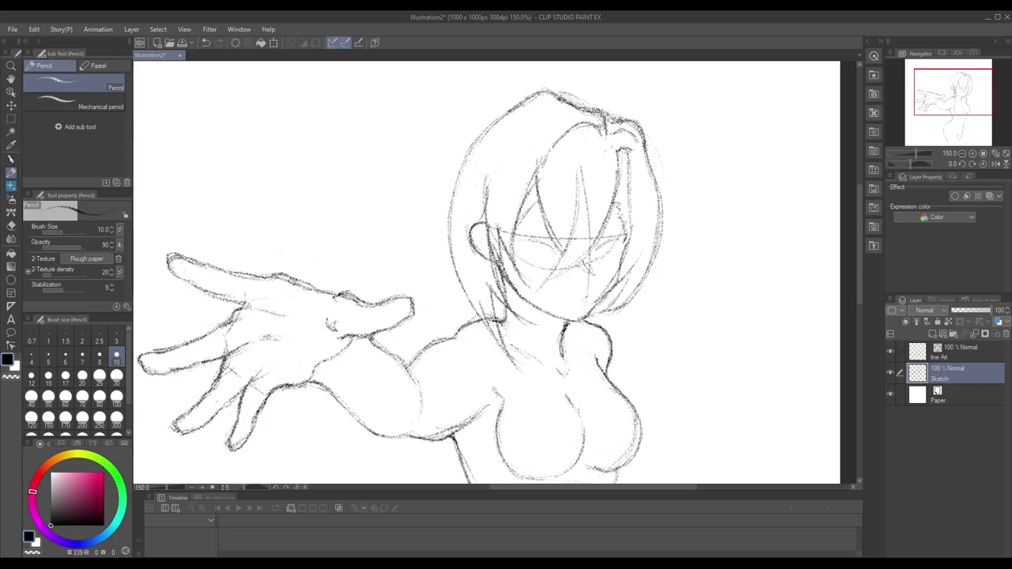
Draw a pointed cat ear with an inner edge on the near side of the head
left_click_drag(508, 75, 530, 134)
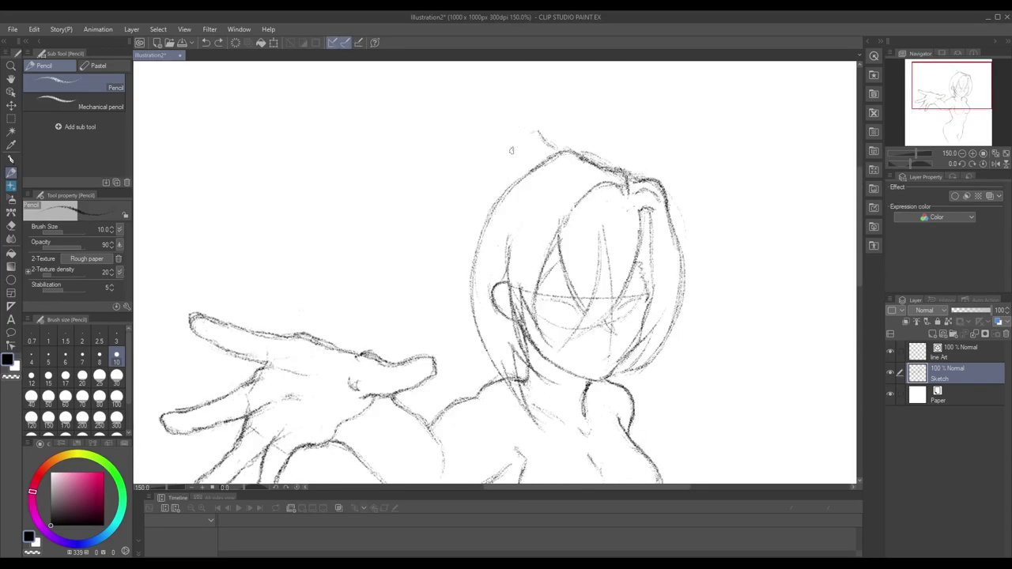
mouse_move(510, 121)
left_mouse_down()
mouse_move(536, 144)
mouse_move(544, 138)
mouse_move(522, 110)
mouse_move(546, 146)
left_mouse_up()
key("e")
key("p")
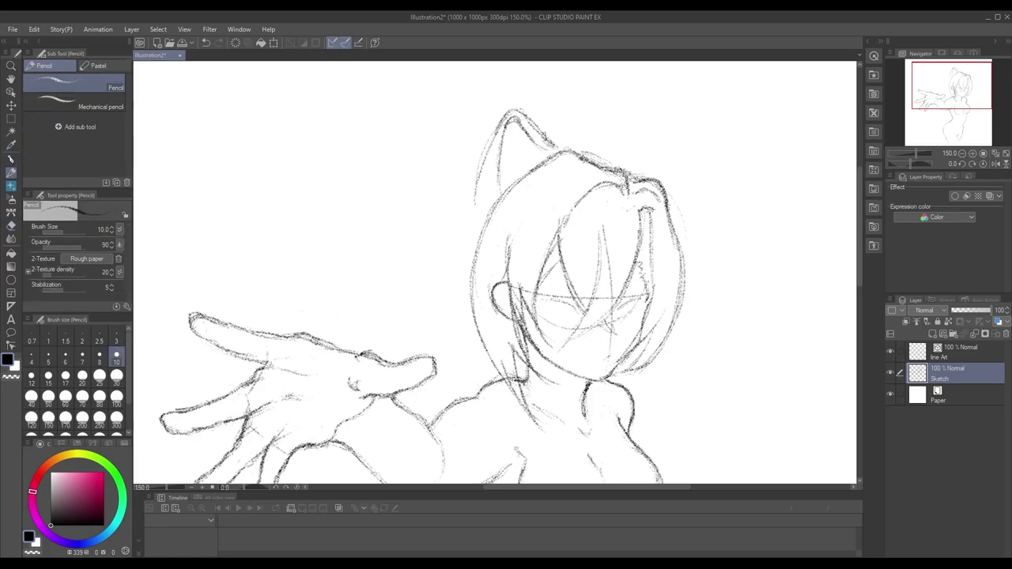
Draw curved tufts of hair rising from the parting at the crown of the head
mouse_move(616, 150)
left_mouse_down()
mouse_move(661, 59)
mouse_move(632, 119)
mouse_move(643, 135)
left_mouse_up()
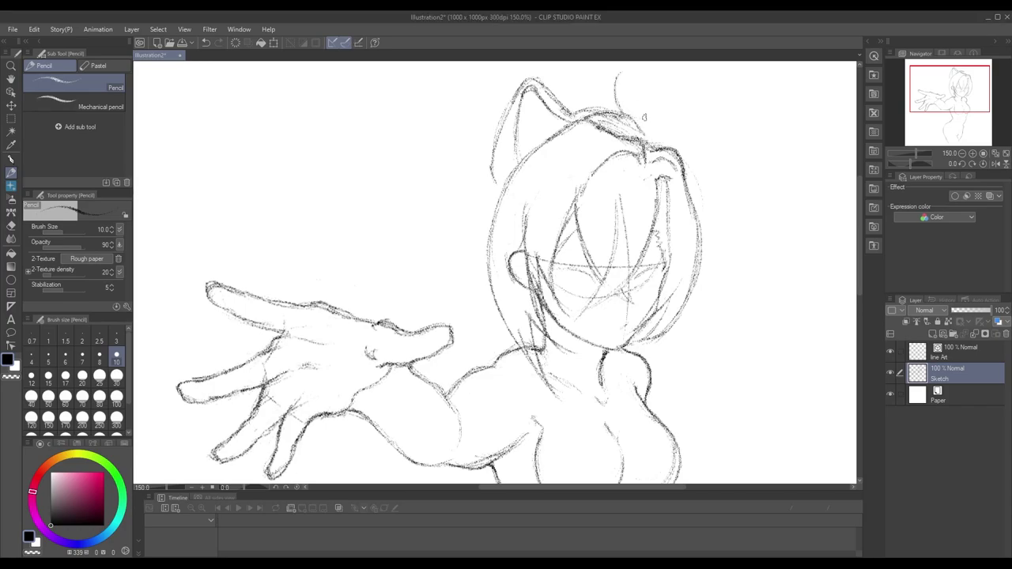
mouse_move(576, 69)
left_mouse_down()
mouse_move(584, 89)
mouse_move(540, 164)
mouse_move(616, 209)
mouse_move(655, 261)
mouse_move(617, 166)
mouse_move(615, 285)
left_mouse_up()
key("e")
key("p")
key("e")
key("p")
left_click_drag(593, 139, 627, 176)
left_click_drag(625, 158, 603, 299)
left_click_drag(628, 226, 593, 325)
left_click_drag(592, 82, 589, 213)
Draw flared, pointed hair strands sweeping outward from the near-side ear toward the raised hand
mouse_move(713, 438)
left_mouse_down()
mouse_move(709, 361)
mouse_move(789, 300)
left_mouse_up()
mouse_move(425, 236)
left_mouse_down()
mouse_move(431, 260)
mouse_move(465, 283)
mouse_move(478, 251)
left_mouse_up()
left_click_drag(482, 286, 464, 307)
left_click_drag(466, 305, 435, 269)
mouse_move(542, 207)
left_mouse_down()
mouse_move(523, 250)
mouse_move(579, 191)
left_mouse_up()
mouse_move(453, 260)
left_mouse_down()
mouse_move(425, 142)
mouse_move(572, 130)
mouse_move(517, 244)
mouse_move(478, 207)
mouse_move(475, 136)
left_mouse_up()
Draw a strand running from the near-side hair down behind the shoulder
mouse_move(479, 447)
left_mouse_down()
mouse_move(558, 278)
mouse_move(454, 280)
left_mouse_up()
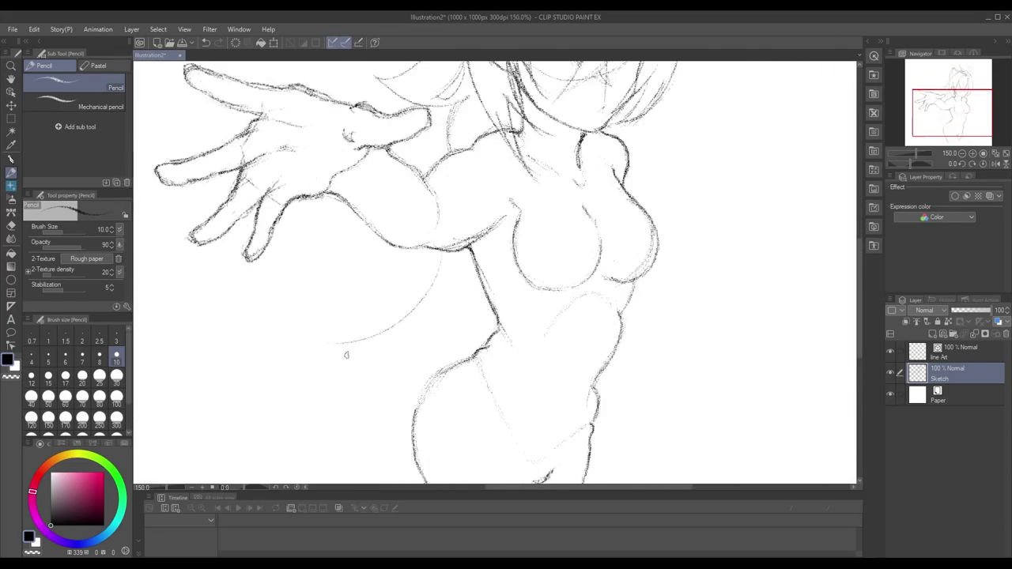
key("ctrl+z")
left_click_drag(446, 132, 446, 195)
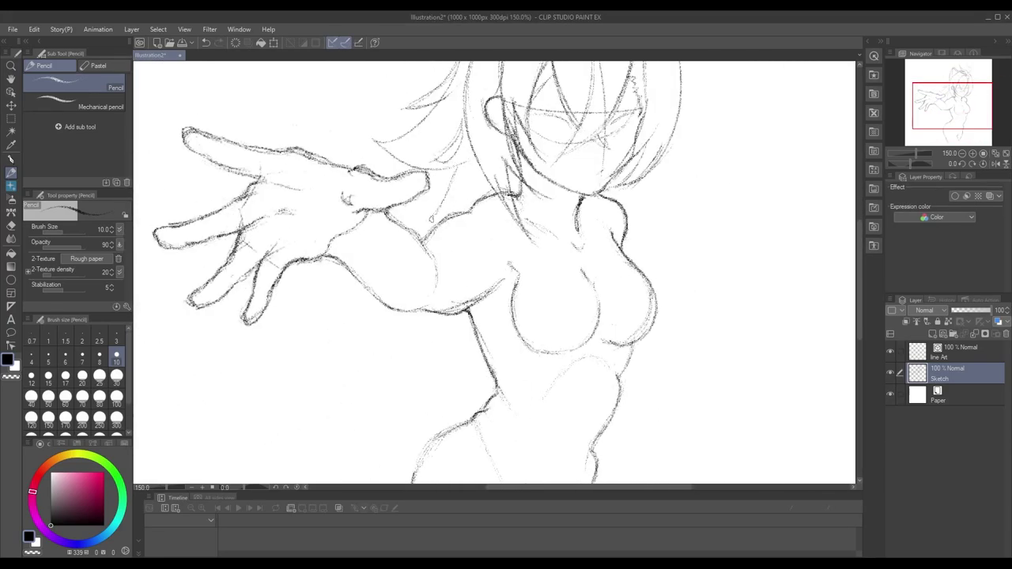
scroll(425, 233, "down", 2)
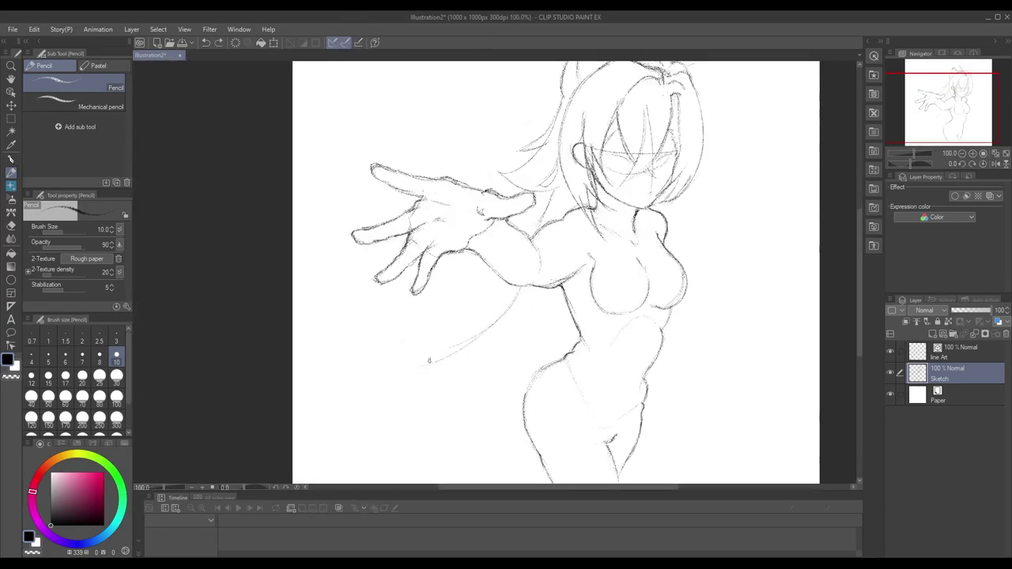
mouse_move(419, 370)
left_mouse_down()
mouse_move(278, 449)
mouse_move(383, 344)
left_mouse_up()
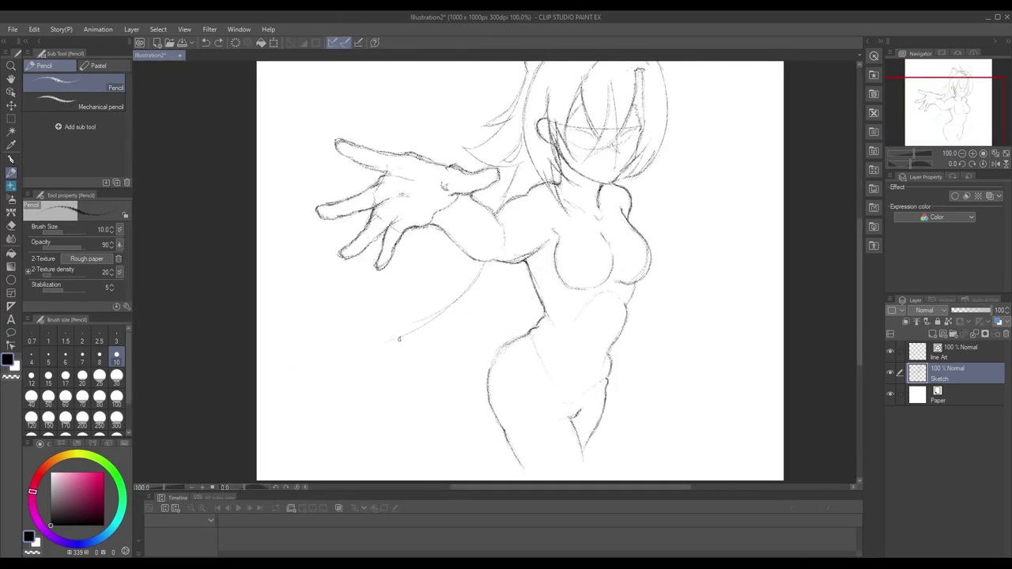
key("ctrl+z")
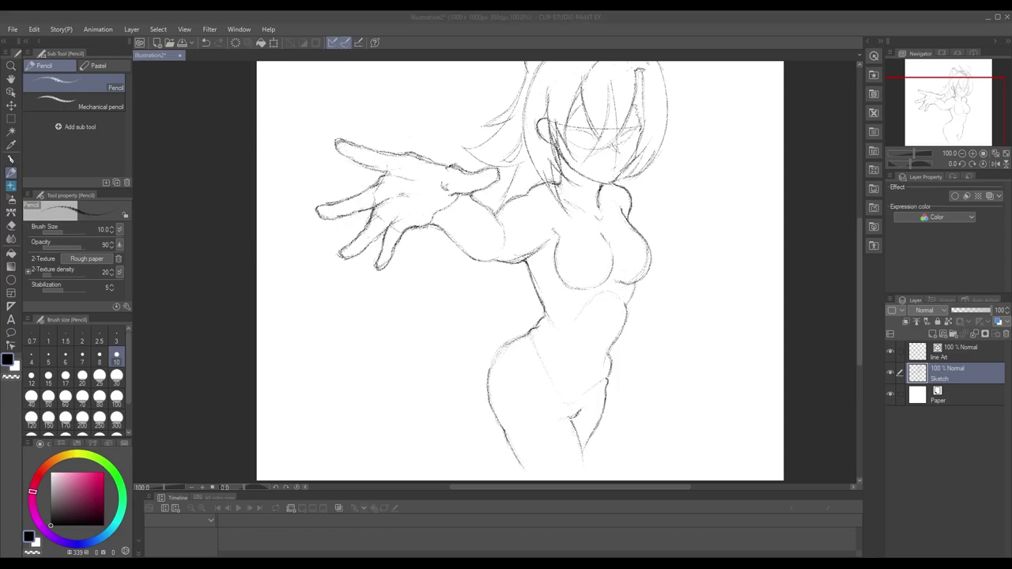
Draw long curved hair locks flowing from beneath the outstretched arm to the hip, with inner strand lines
left_click_drag(474, 263, 449, 390)
left_click_drag(538, 306, 437, 374)
left_click_drag(507, 335, 422, 386)
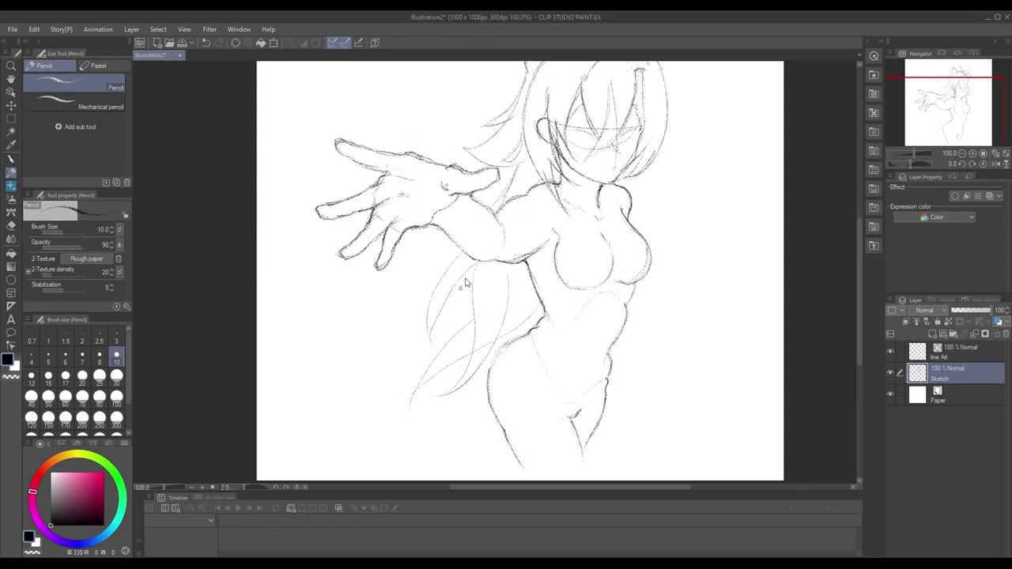
scroll(457, 301, "up", 2)
mouse_move(441, 322)
left_mouse_down()
mouse_move(520, 227)
mouse_move(459, 397)
left_mouse_up()
left_click_drag(558, 229, 546, 294)
Draw the far-side cat ear with inner ear lines beside the parting
scroll(553, 356, "down", 4)
scroll(617, 300, "up", 3)
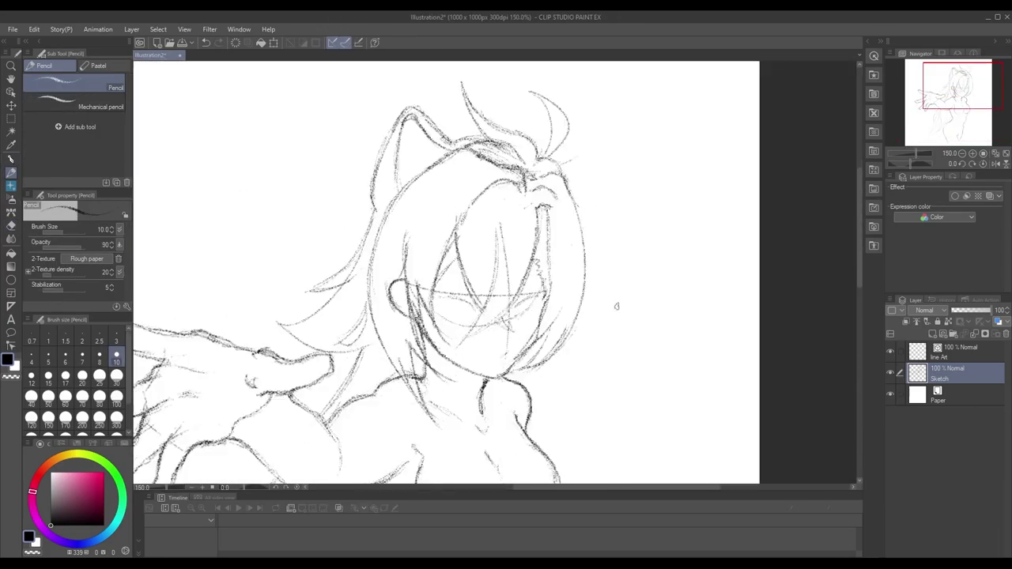
scroll(665, 241, "down", 3)
scroll(707, 197, "up", 3)
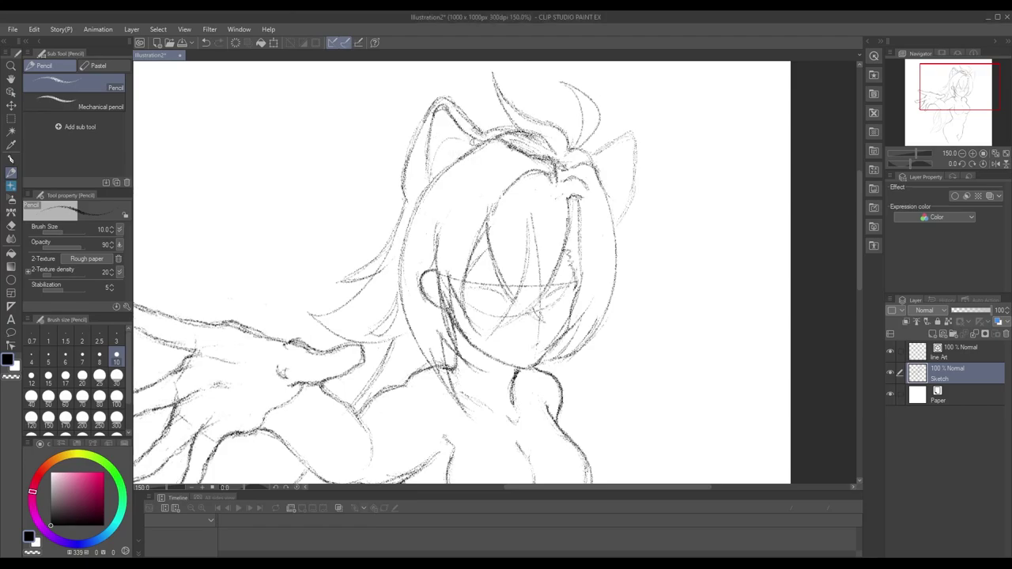
scroll(631, 255, "down", 4)
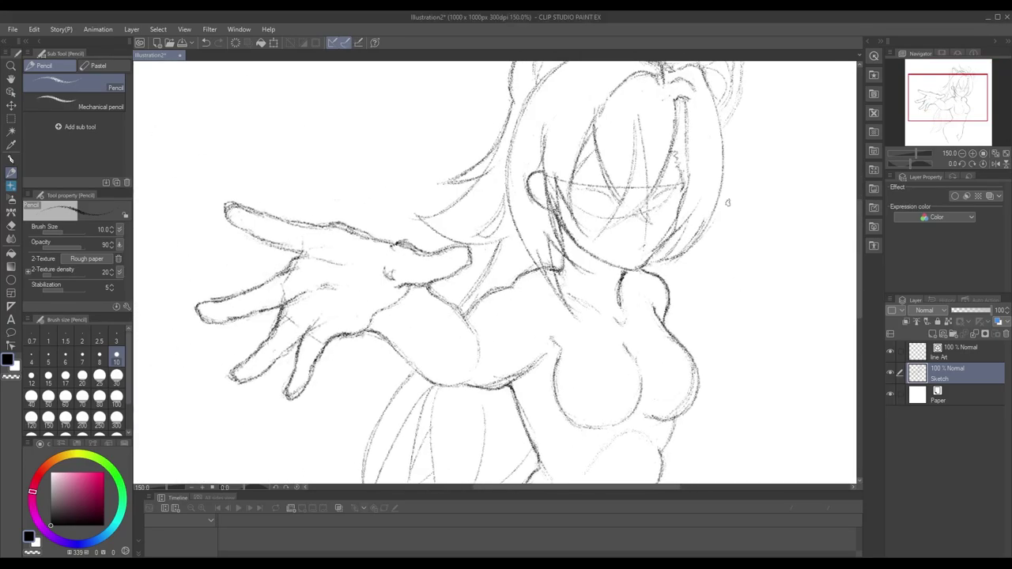
Draw flared, pointed hair strands sweeping outward from below the far-side ear to shoulder height
scroll(688, 387, "up", 2)
scroll(629, 235, "right", 1)
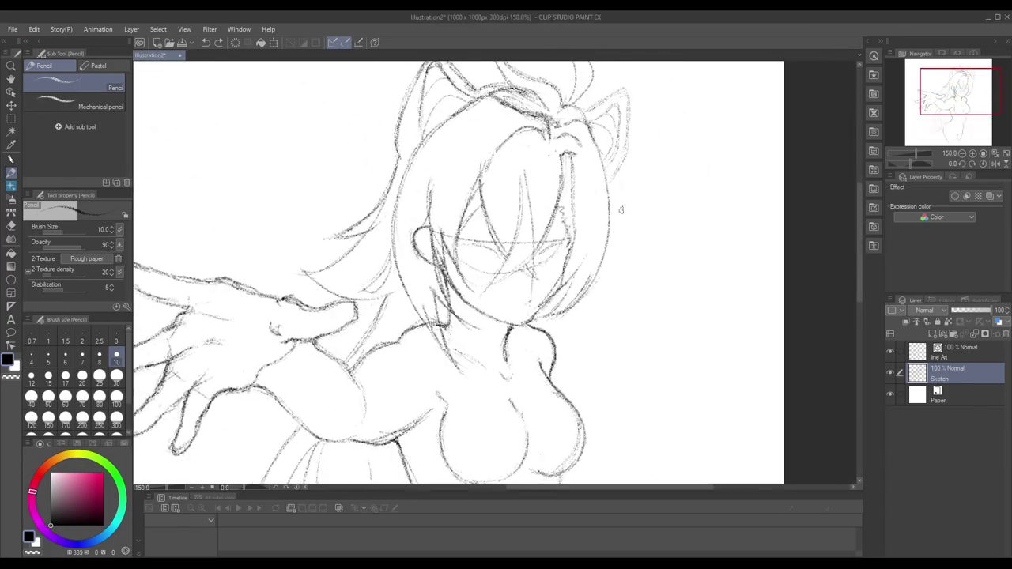
left_click_drag(615, 258, 674, 264)
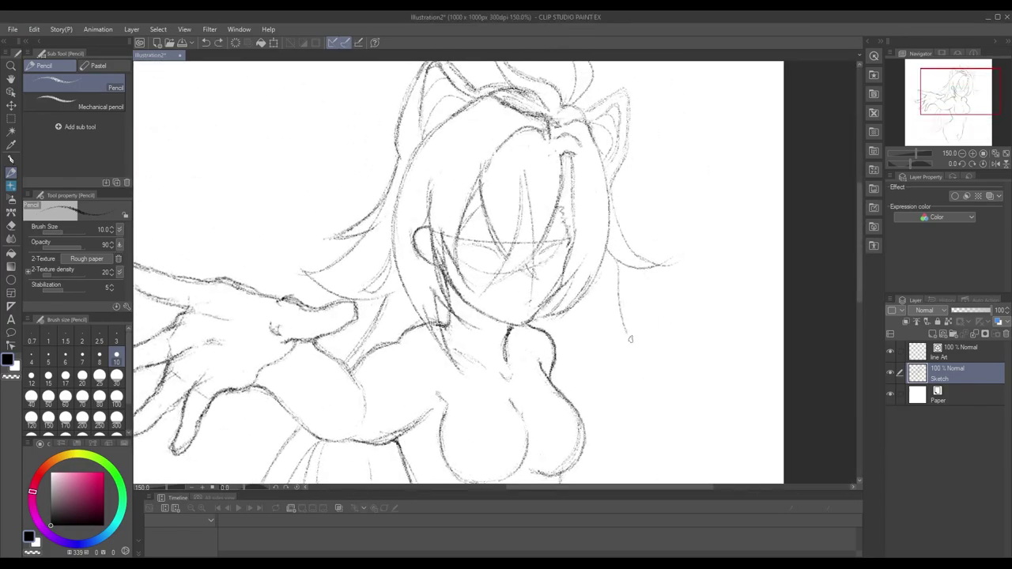
scroll(618, 271, "down", 2)
scroll(619, 271, "up", 2)
left_click_drag(627, 383, 598, 227)
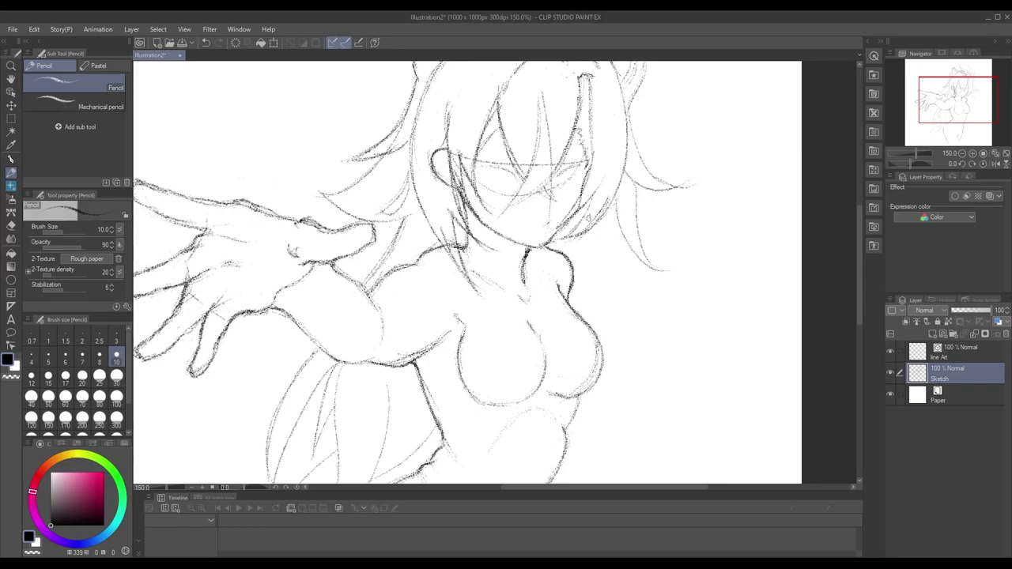
scroll(423, 188, "down", 3)
scroll(423, 187, "up", 3)
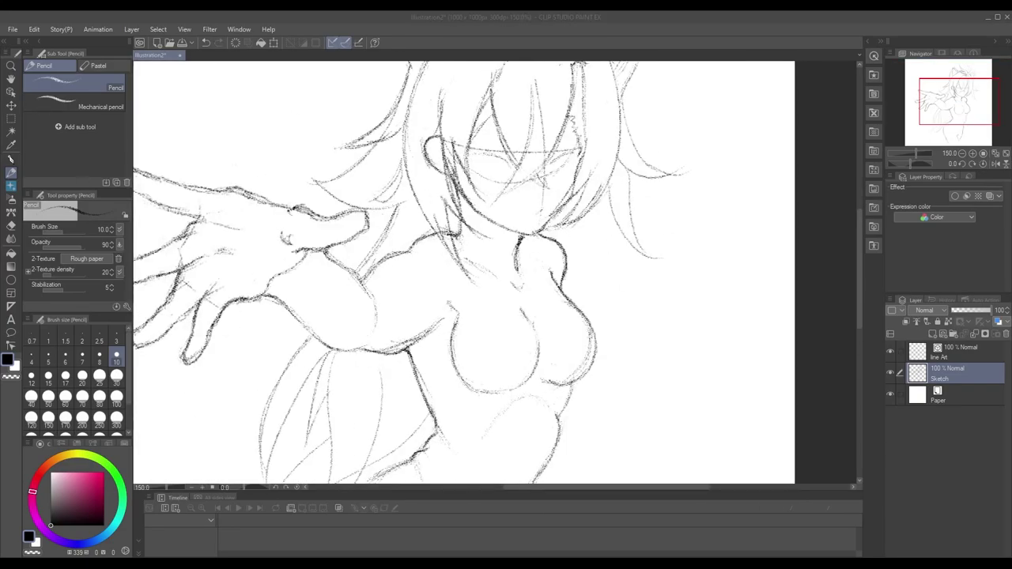
Clean up the near-side shoulder and hair lines and redraw the hair lock with its tips curving over the shoulder
scroll(484, 280, "down", 3)
scroll(483, 280, "up", 3)
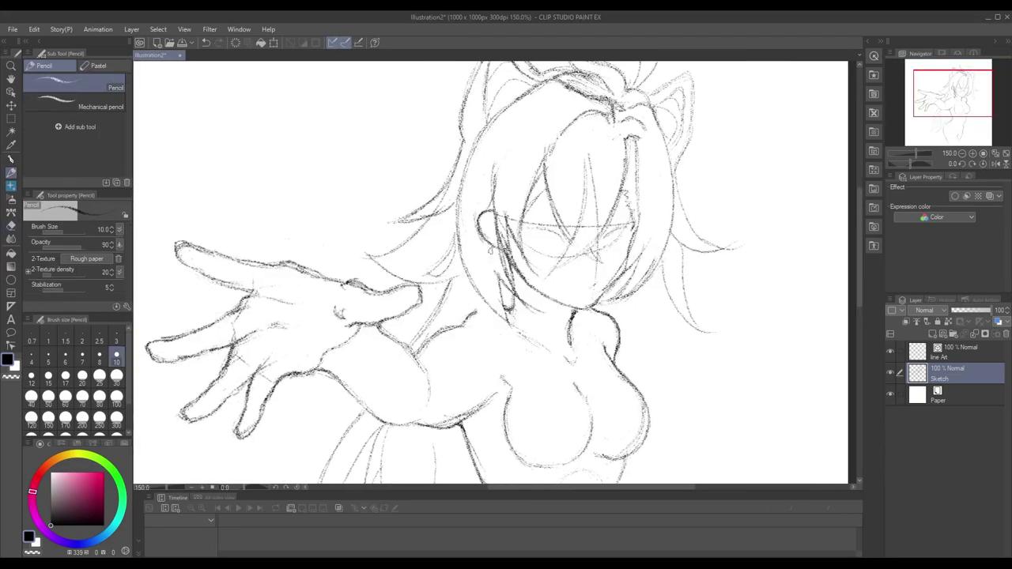
left_click(462, 198)
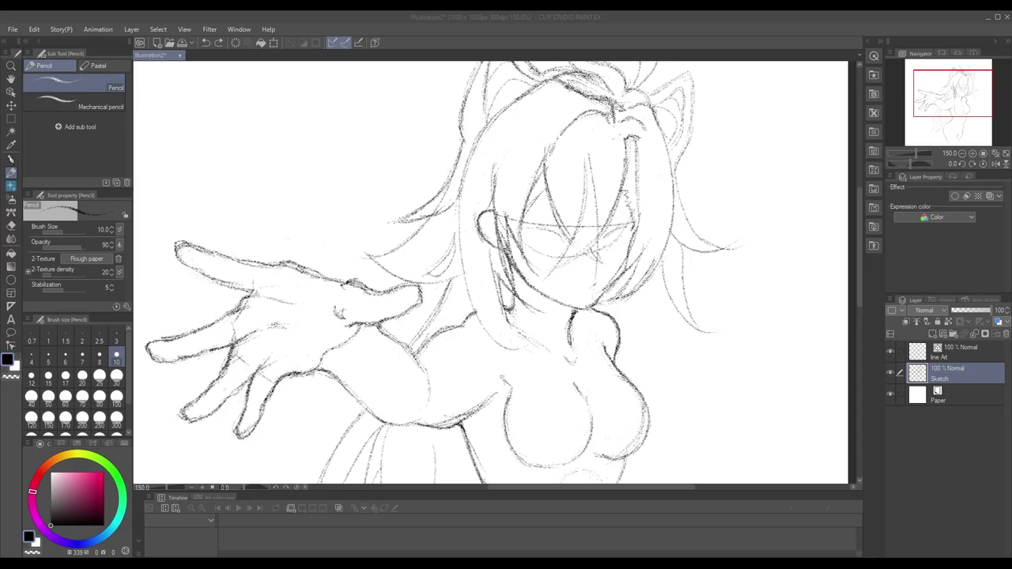
left_click(12, 159)
left_click(11, 172)
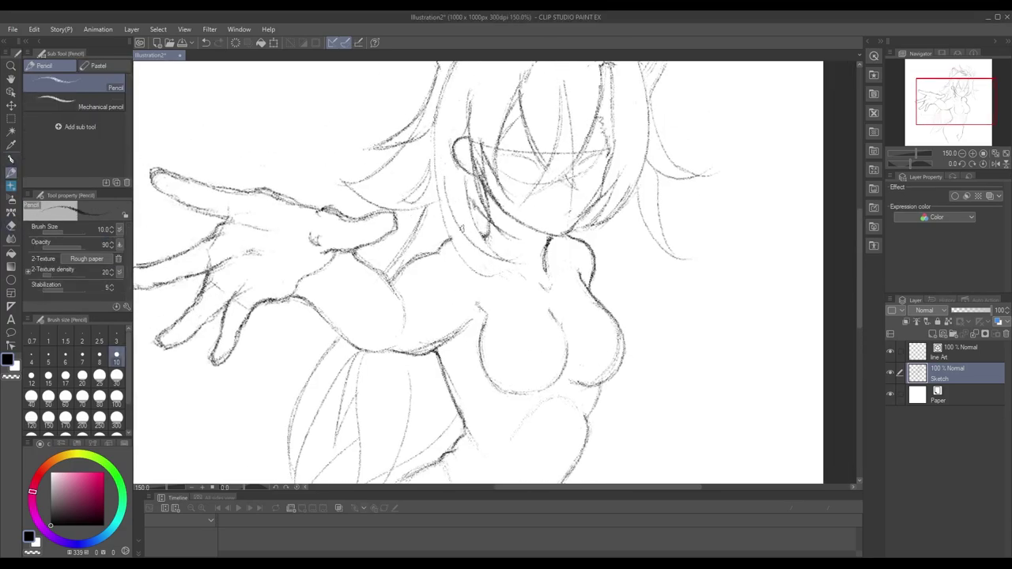
mouse_move(433, 155)
left_mouse_down()
mouse_move(547, 398)
mouse_move(601, 384)
left_mouse_up()
key("e")
mouse_move(384, 169)
left_mouse_down()
mouse_move(500, 345)
mouse_move(500, 243)
mouse_move(545, 198)
mouse_move(488, 243)
mouse_move(516, 289)
left_mouse_up()
key("p")
Draw long far-side hair strands curving down past the chest and erase the excess line beside the jaw
left_click_drag(582, 242, 632, 360)
key("ctrl+z")
left_click_drag(586, 229, 656, 378)
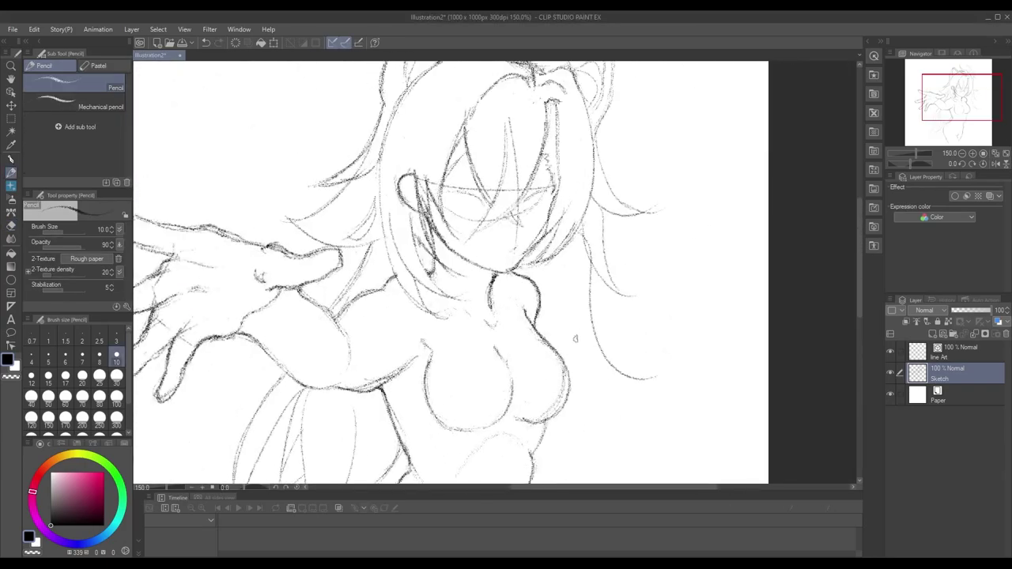
left_click_drag(671, 418, 574, 214)
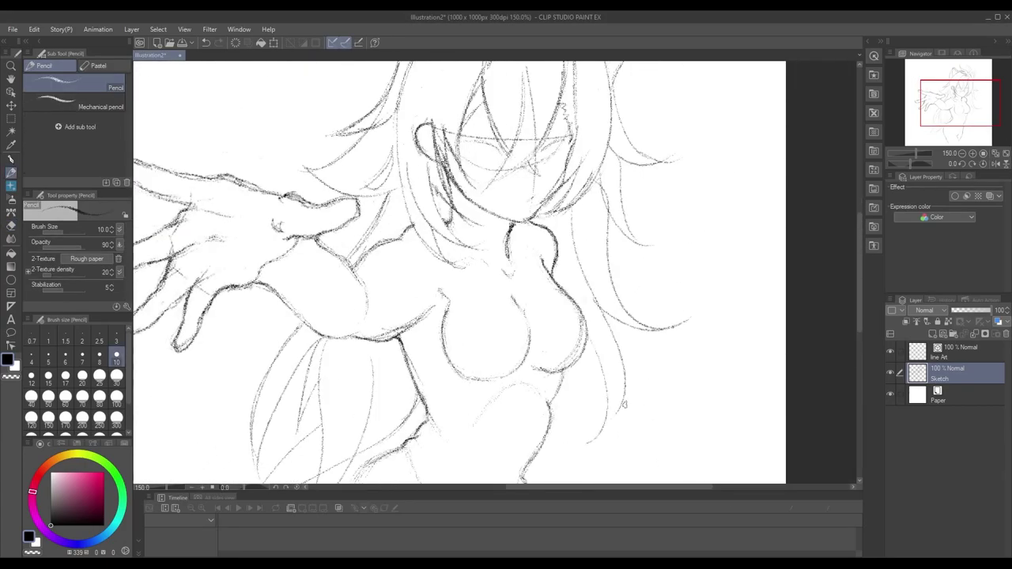
scroll(601, 379, "down", 2)
scroll(595, 325, "down", 1)
key("e")
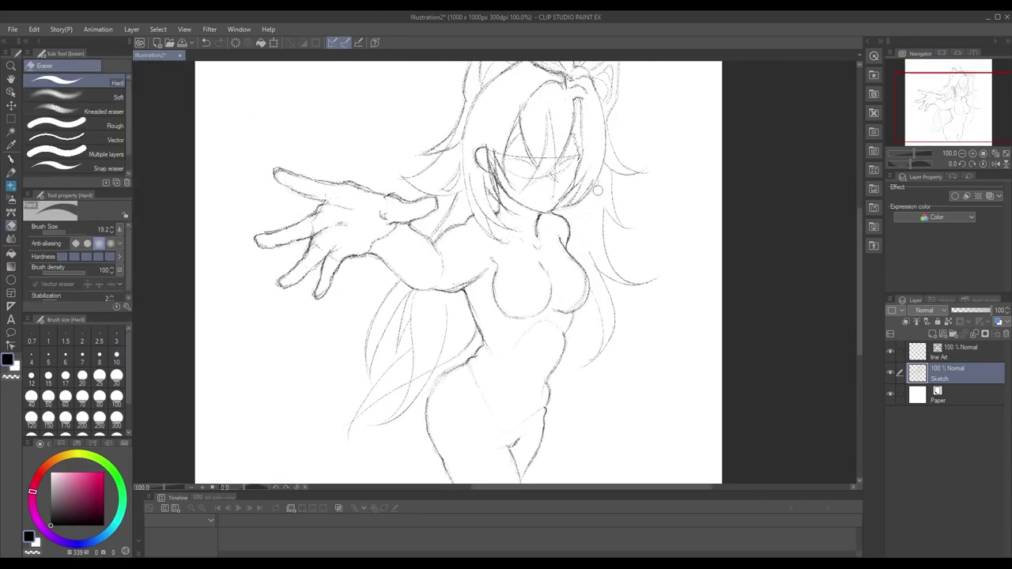
left_click_drag(600, 185, 575, 226)
key("p")
Extend the far-side hair with a long strand falling from the waist down behind the hip
left_click_drag(647, 383, 692, 315)
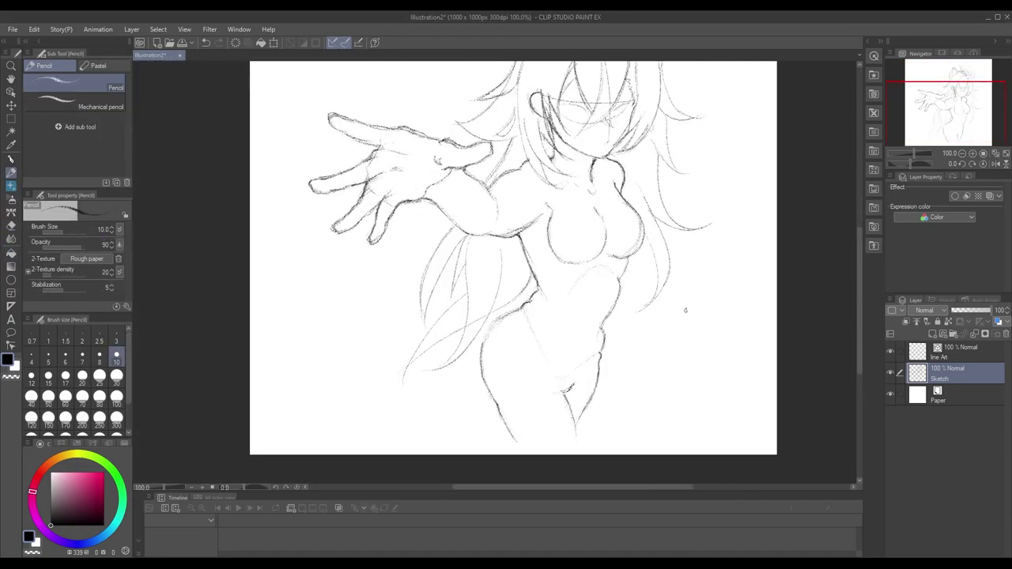
left_click_drag(660, 282, 638, 365)
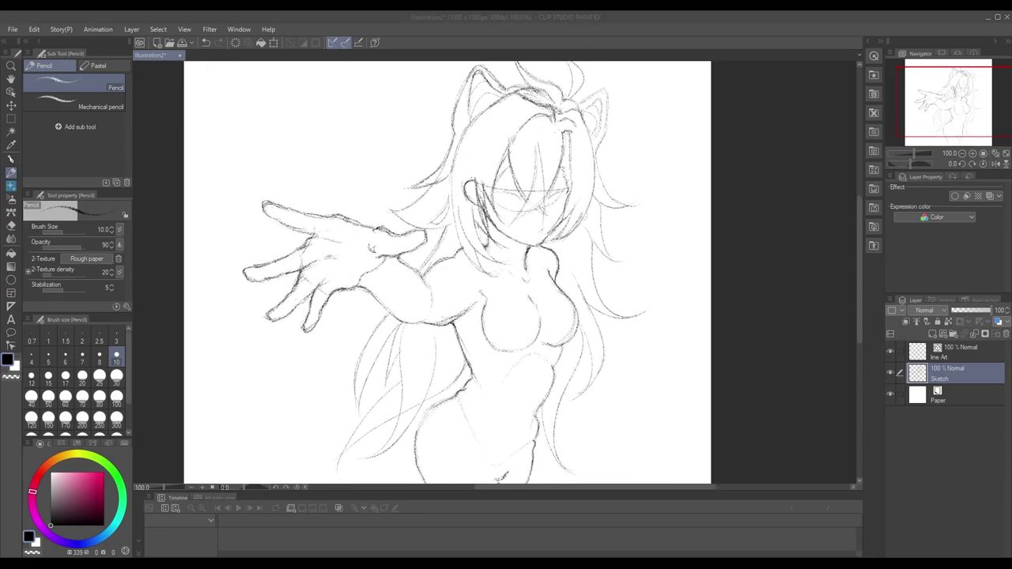
mouse_move(650, 468)
left_mouse_down()
mouse_move(718, 393)
mouse_move(693, 318)
mouse_move(694, 410)
left_mouse_up()
left_click_drag(646, 365, 640, 294)
left_click_drag(603, 263, 638, 385)
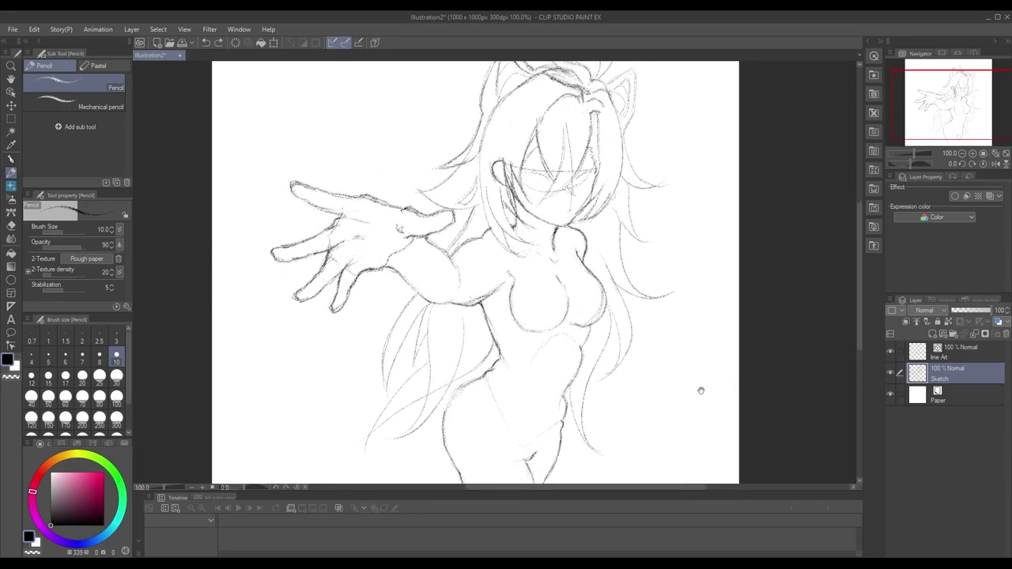
Draw the facial features under the bangs: narrow angled eyes with round irises and a small mouth
scroll(637, 385, "up", 3)
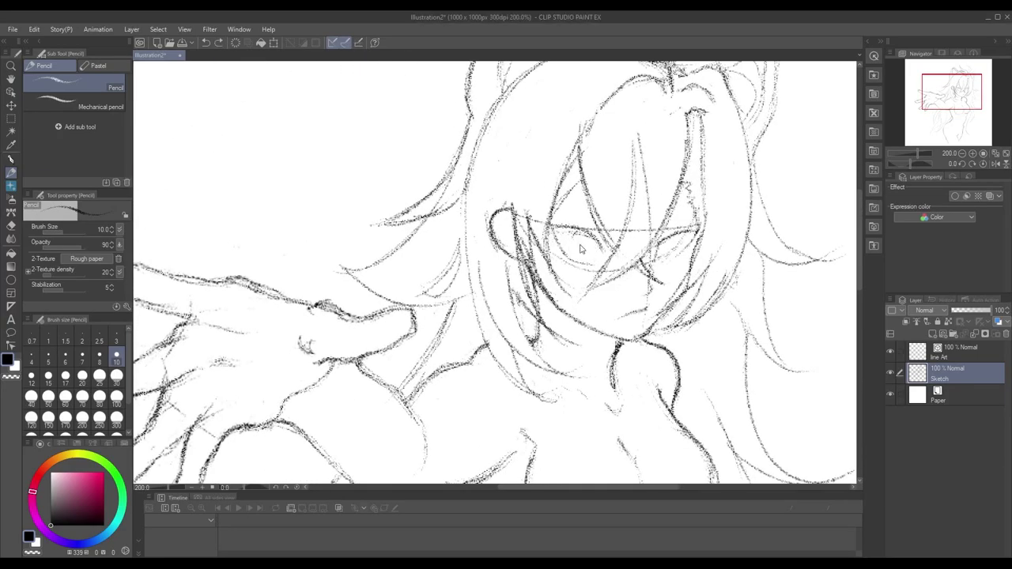
scroll(532, 228, "down", 5)
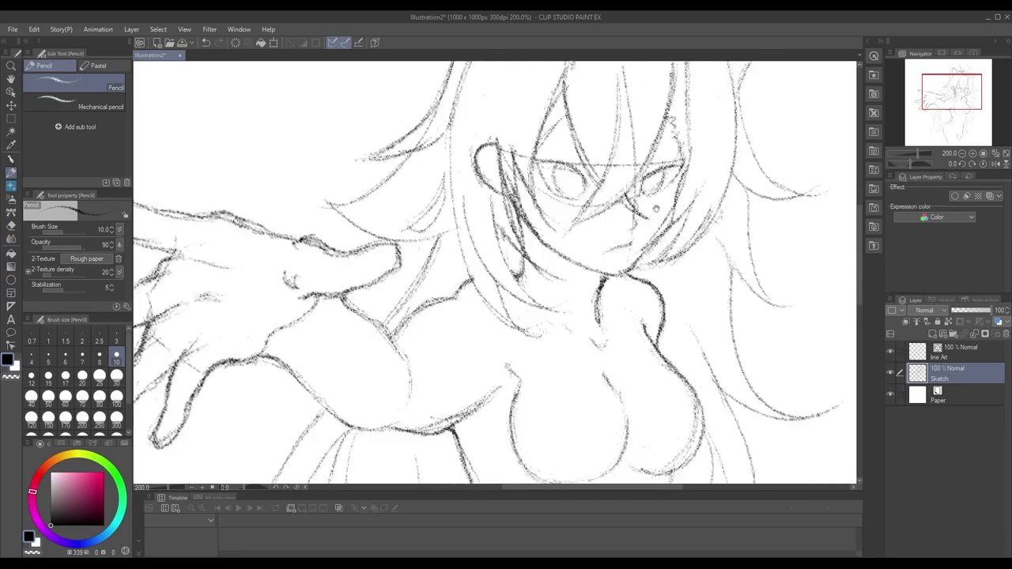
scroll(532, 228, "down", 3)
scroll(550, 307, "up", 2)
scroll(550, 307, "up", 1)
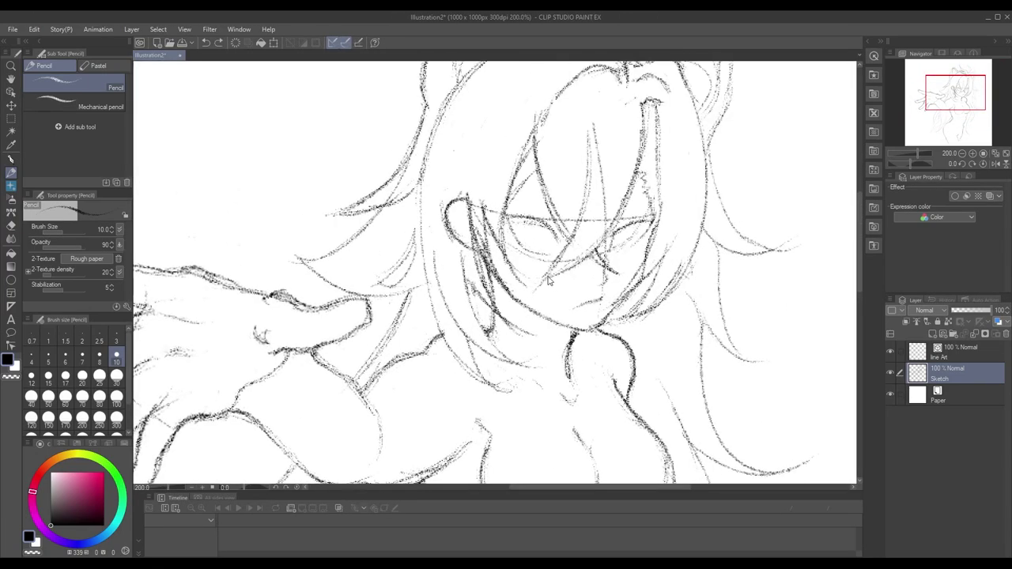
left_click_drag(551, 239, 425, 264)
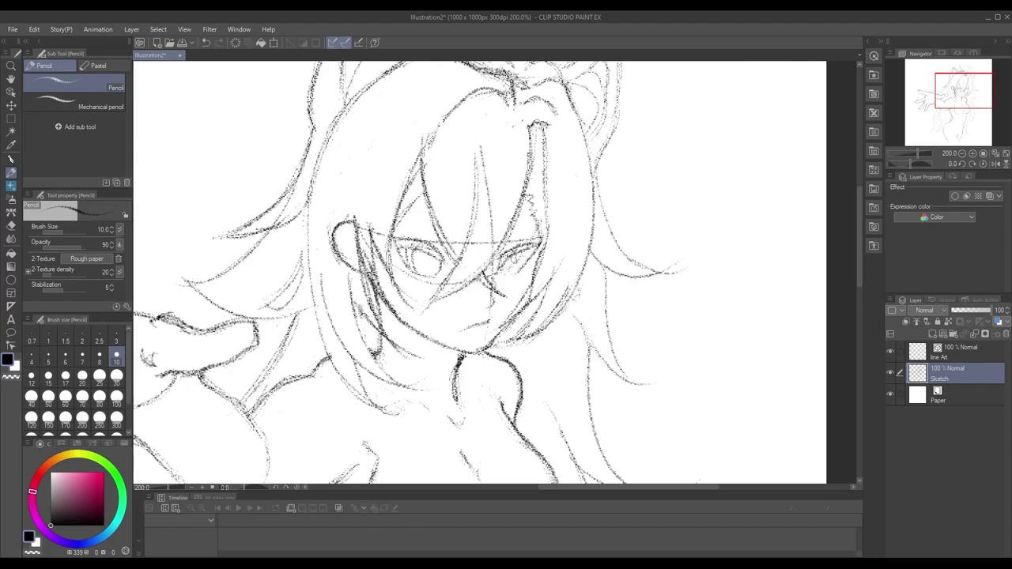
scroll(692, 212, "down", 4)
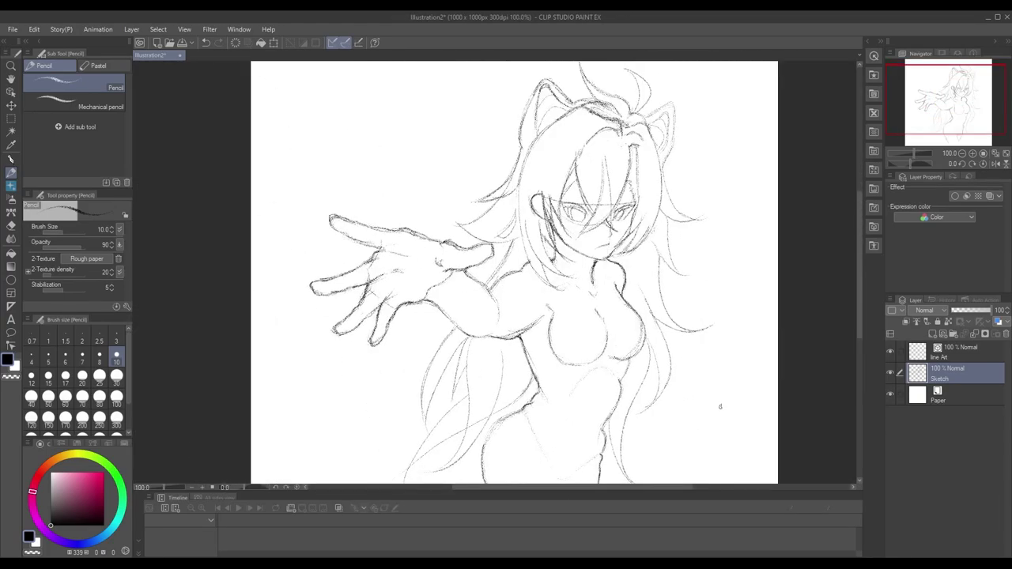
Erase the old mouth and redraw it as a slight smile, refining the irises and eye outlines under the bangs
scroll(617, 182, "up", 2)
scroll(601, 206, "down", 2)
scroll(601, 205, "up", 2)
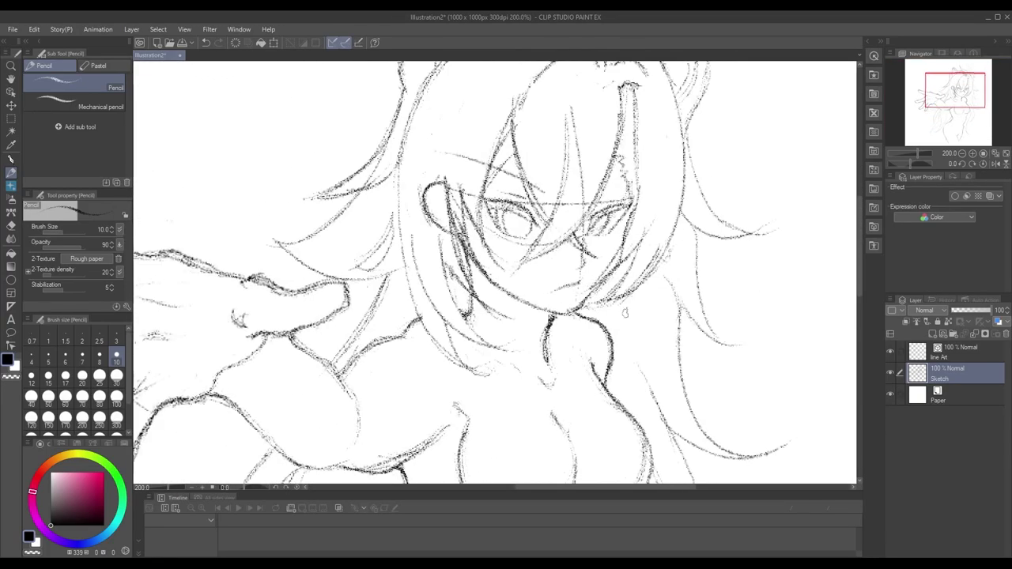
scroll(569, 237, "down", 2)
scroll(570, 238, "up", 3)
scroll(553, 257, "down", 2)
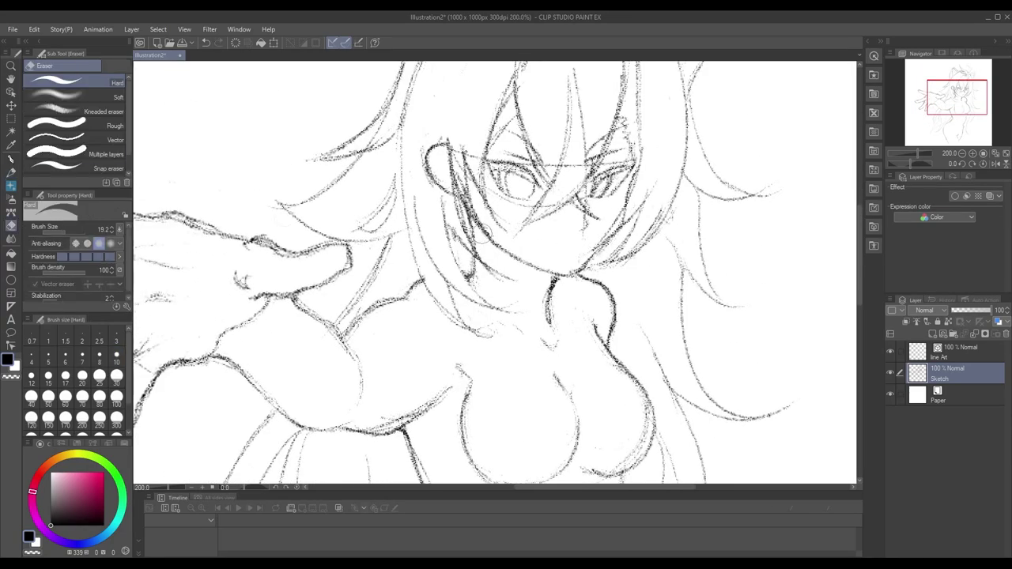
scroll(585, 237, "up", 2)
scroll(532, 227, "down", 2)
scroll(532, 228, "up", 3)
scroll(497, 273, "down", 2)
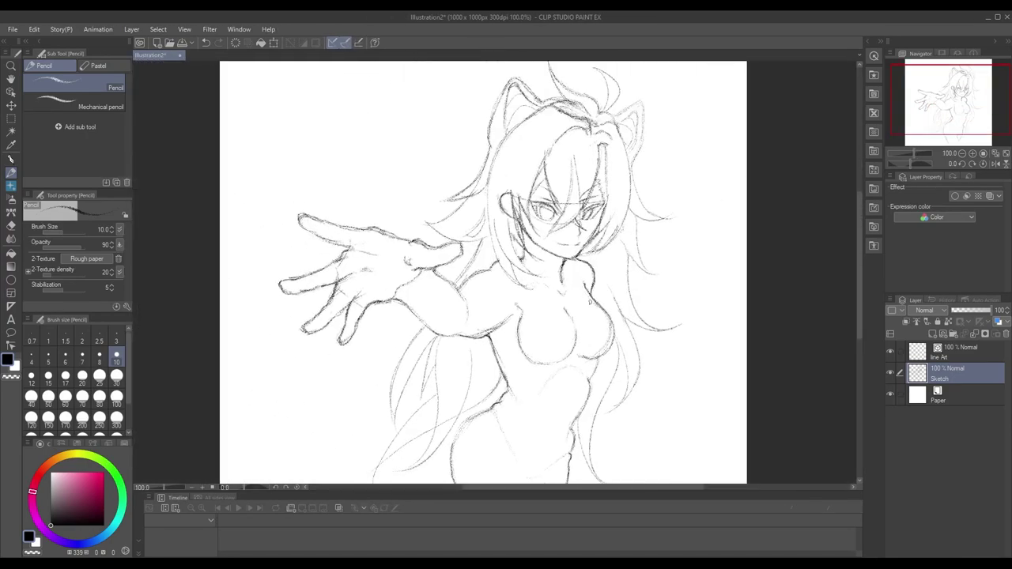
Strengthen the eyes and angled brows beneath the bangs and save the illustration as dehya
scroll(532, 228, "up", 3)
scroll(535, 261, "down", 1)
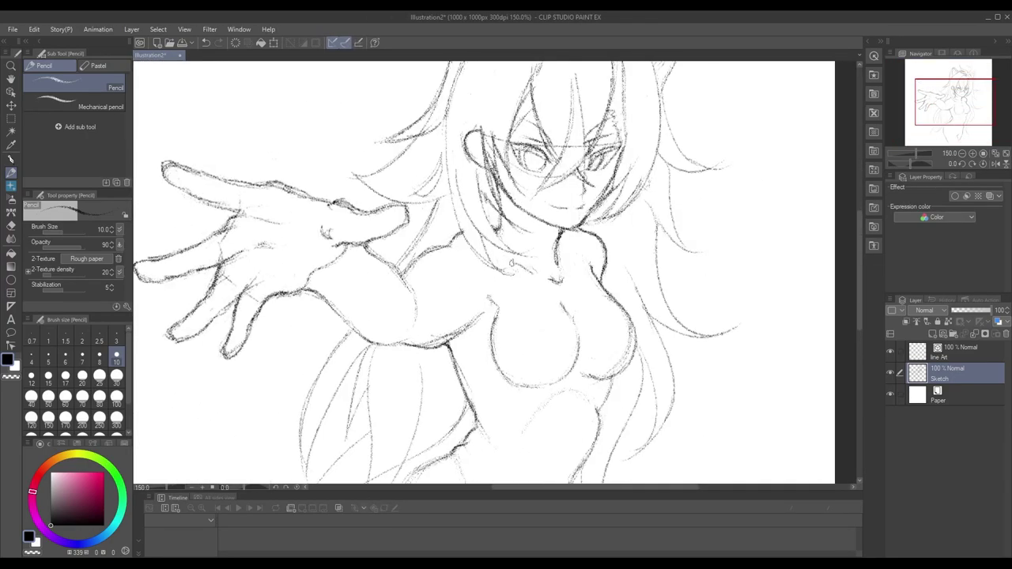
scroll(535, 267, "down", 3)
scroll(528, 312, "up", 2)
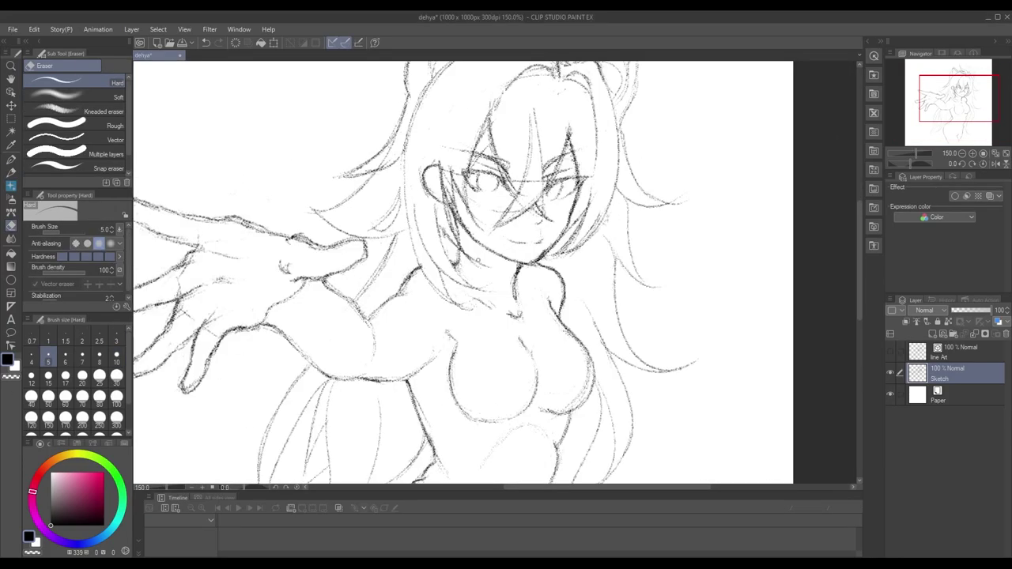
scroll(544, 240, "down", 2)
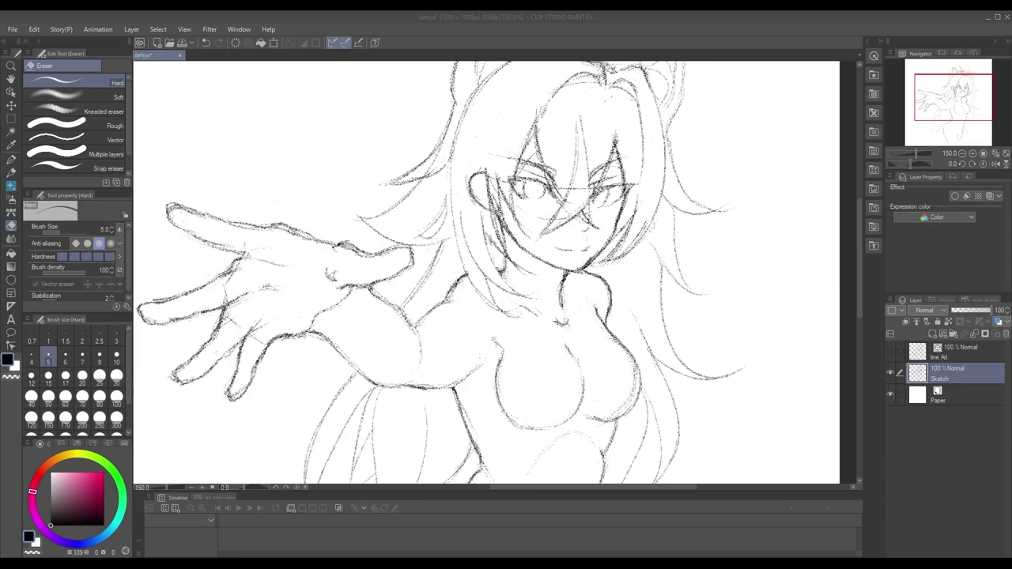
Sketch the choker's upper edge following the jawline, with a small U-shaped tab at the front of the throat
scroll(522, 233, "up", 3)
key("p")
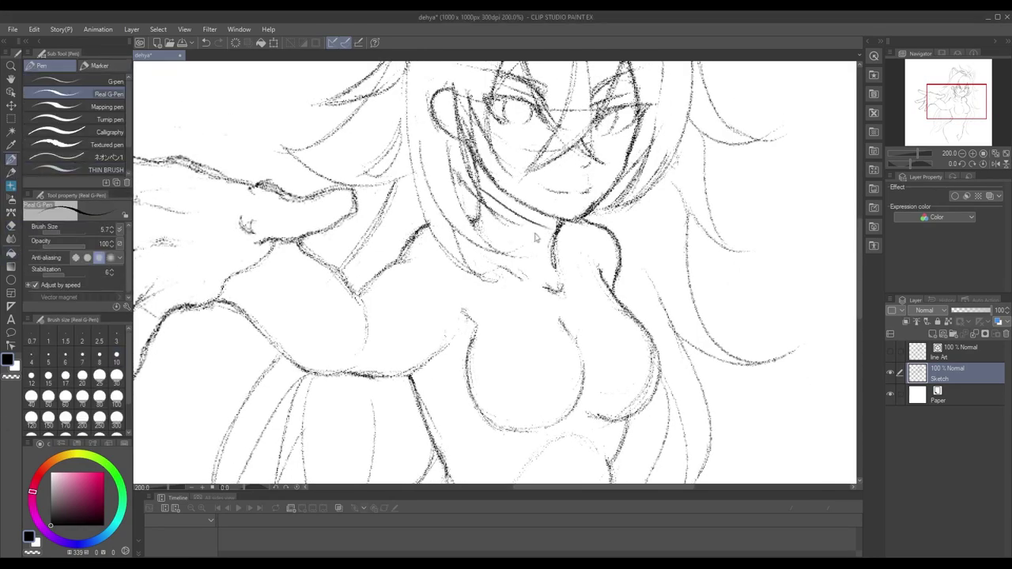
key("p")
left_click_drag(538, 225, 541, 241)
left_click_drag(475, 193, 493, 217)
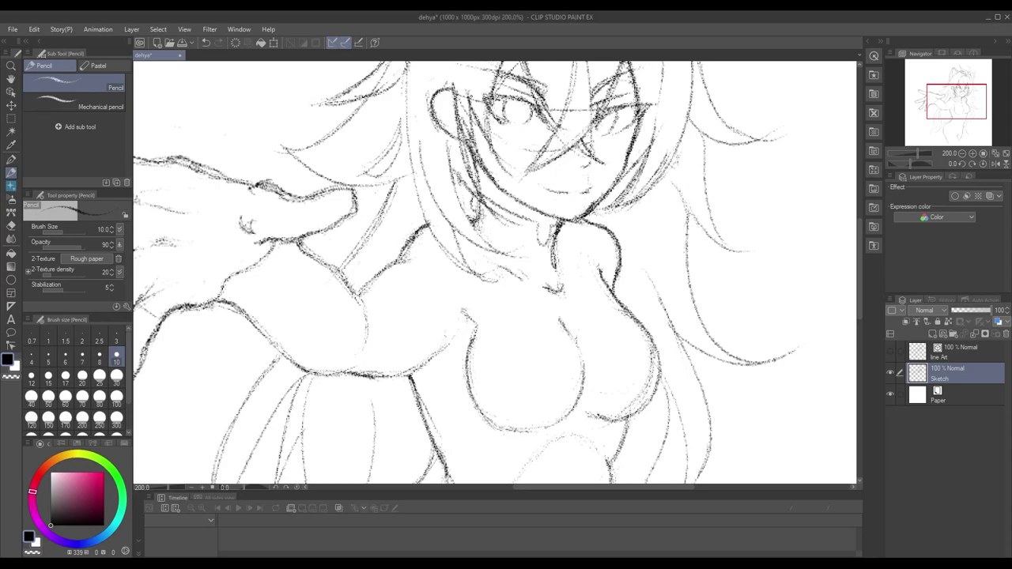
scroll(538, 237, "down", 1)
scroll(538, 238, "up", 3)
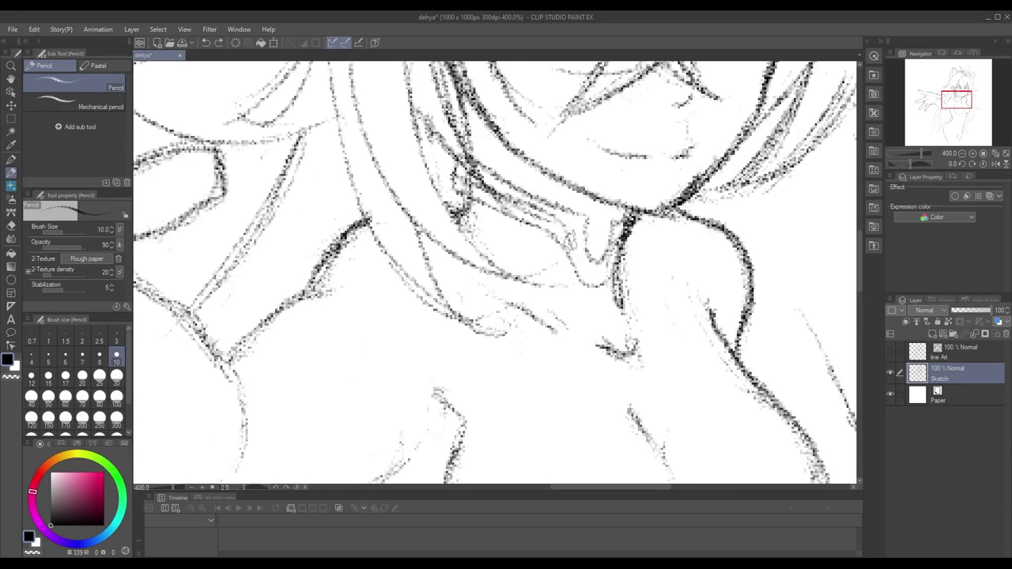
scroll(465, 200, "down", 2)
left_click_drag(529, 292, 524, 298)
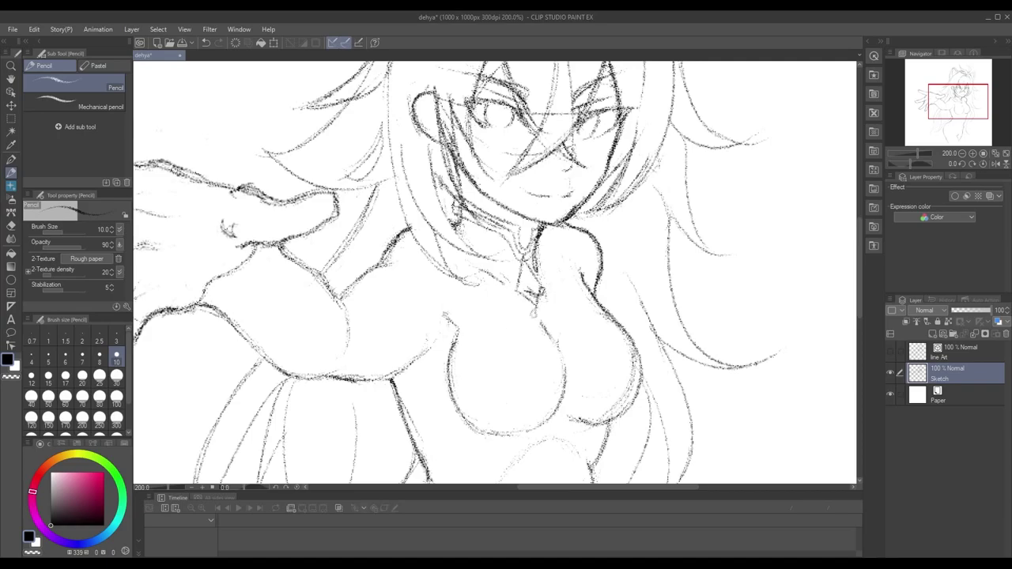
key("e")
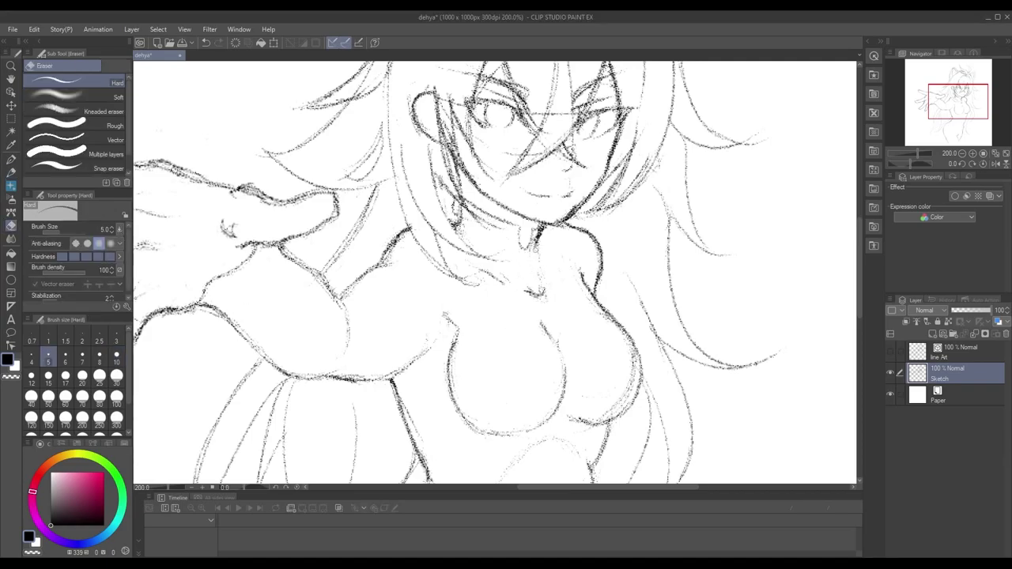
Draw the choker's lower edge and hang a diamond-shaped pendant from its tab, filled with smaller diamond shapes
key("p")
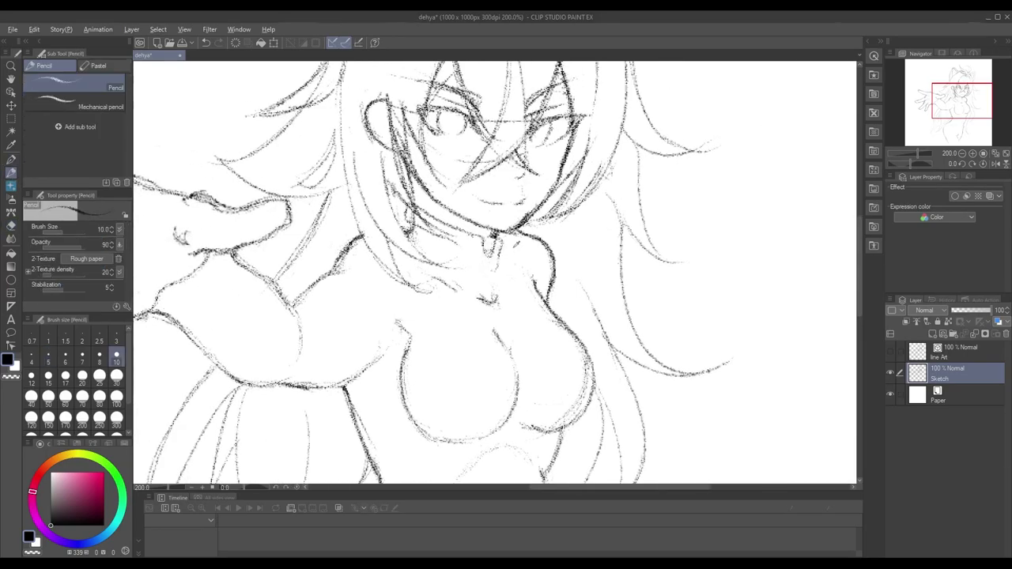
left_click_drag(495, 272, 562, 290)
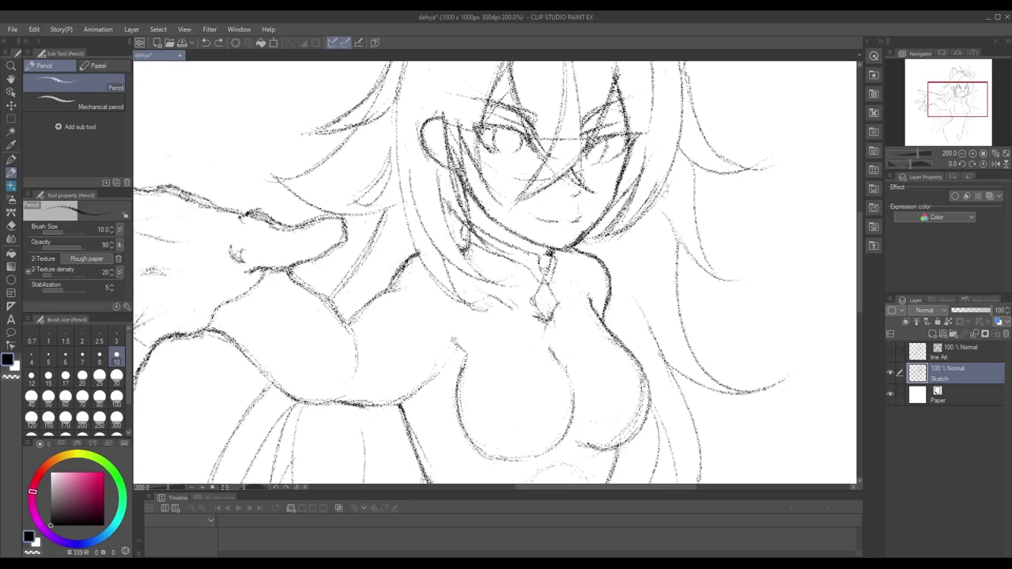
left_click_drag(548, 276, 545, 320)
key("ctrl+z")
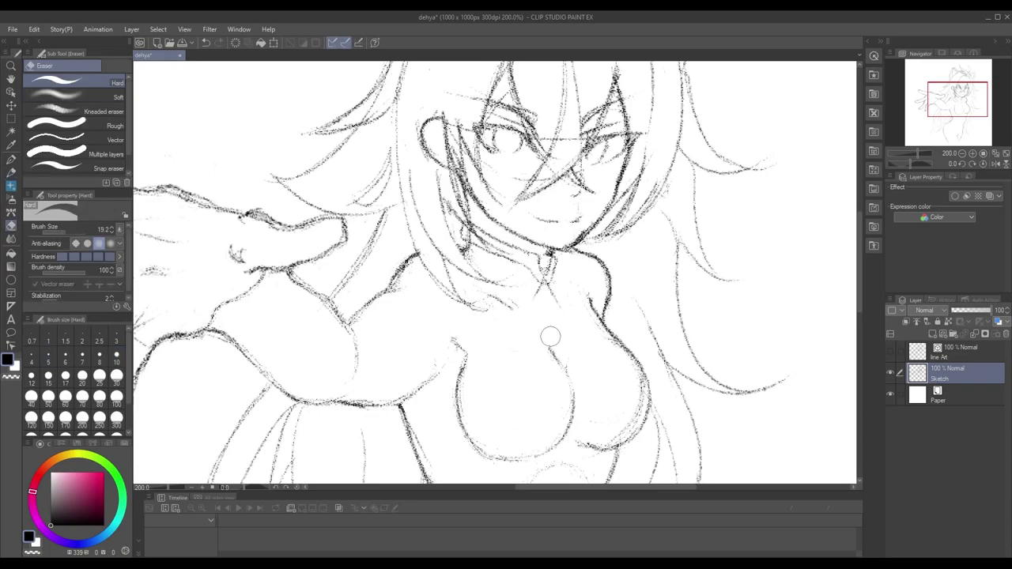
left_click_drag(546, 304, 550, 315)
left_click_drag(538, 315, 557, 332)
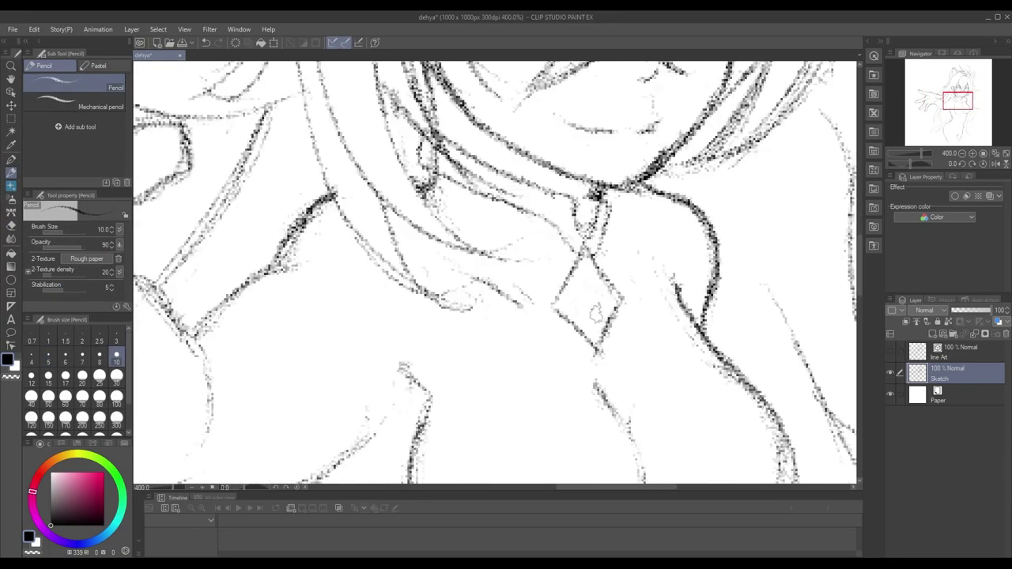
left_click_drag(574, 291, 609, 316)
left_click_drag(576, 273, 599, 297)
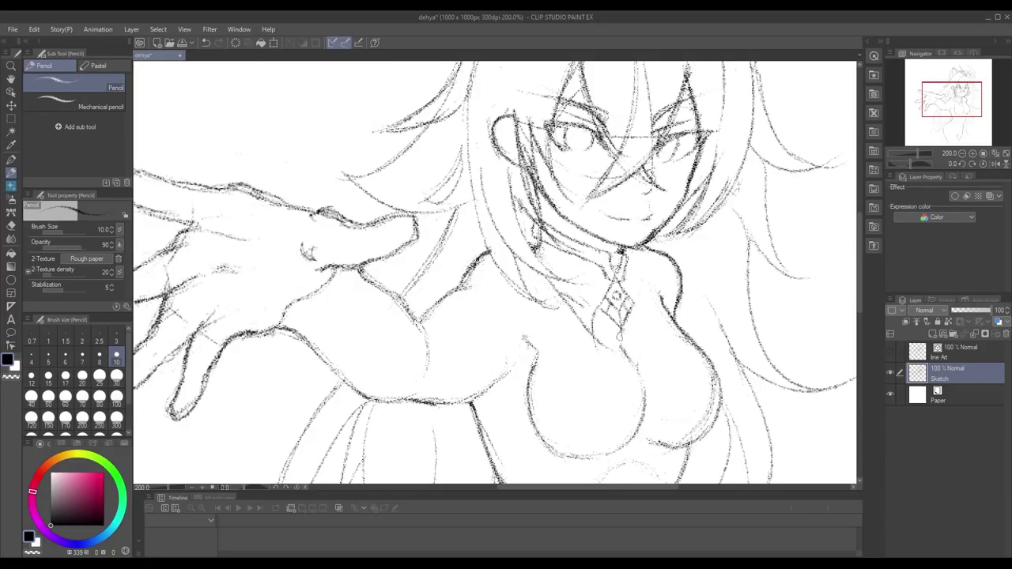
Extend the choker into a wide collar around the pendant, with decorative bands crossing both sides of the neck
mouse_move(661, 343)
left_mouse_down()
mouse_move(534, 327)
mouse_move(635, 316)
mouse_move(633, 296)
mouse_move(588, 322)
mouse_move(589, 289)
left_mouse_up()
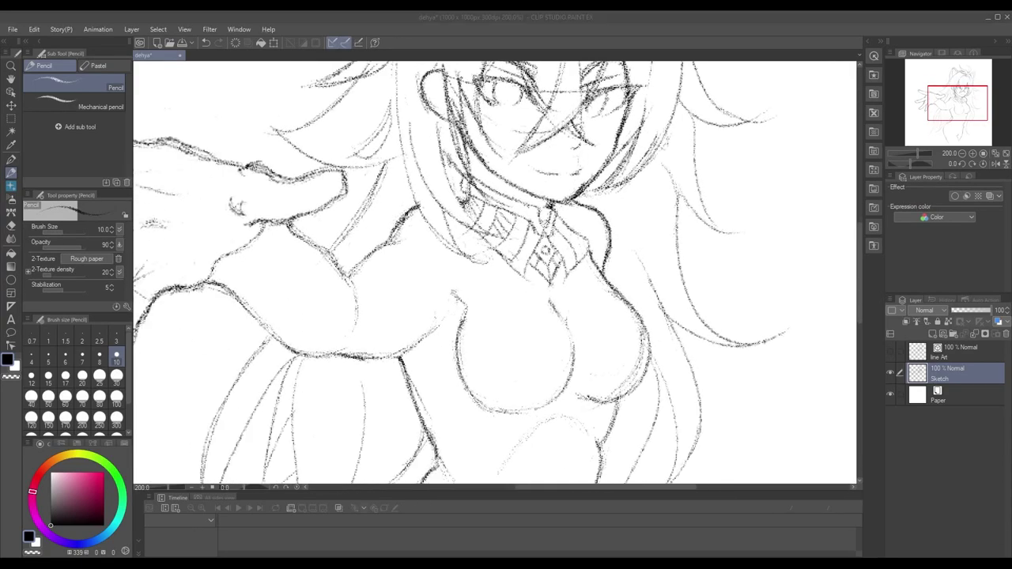
left_click_drag(468, 283, 508, 228)
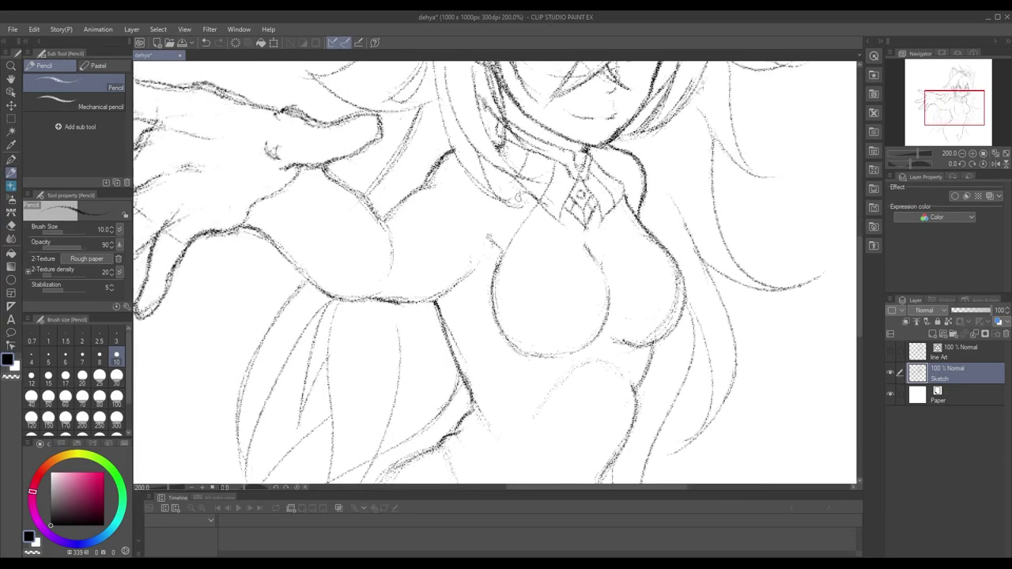
left_click_drag(466, 163, 437, 196)
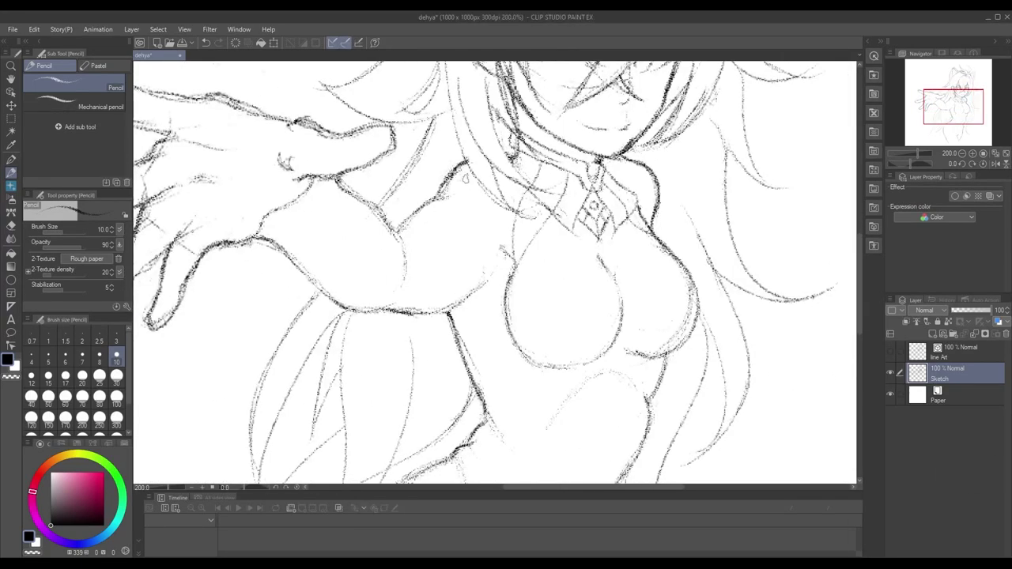
Draw the top's crossing neckline, curving from below the pendant over both sides of the chest
left_click_drag(622, 320, 650, 357)
left_click_drag(573, 229, 615, 253)
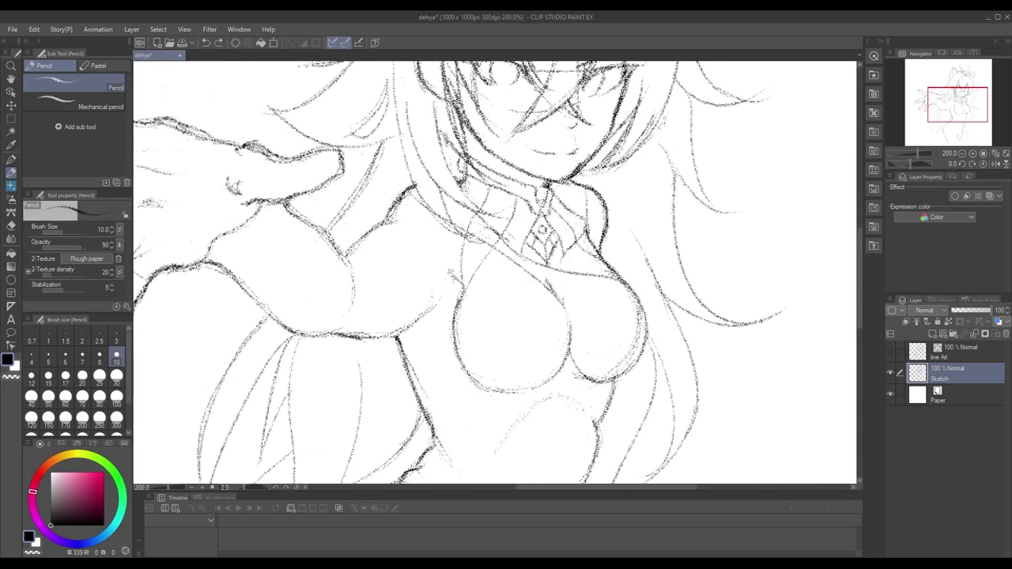
scroll(553, 282, "down", 1)
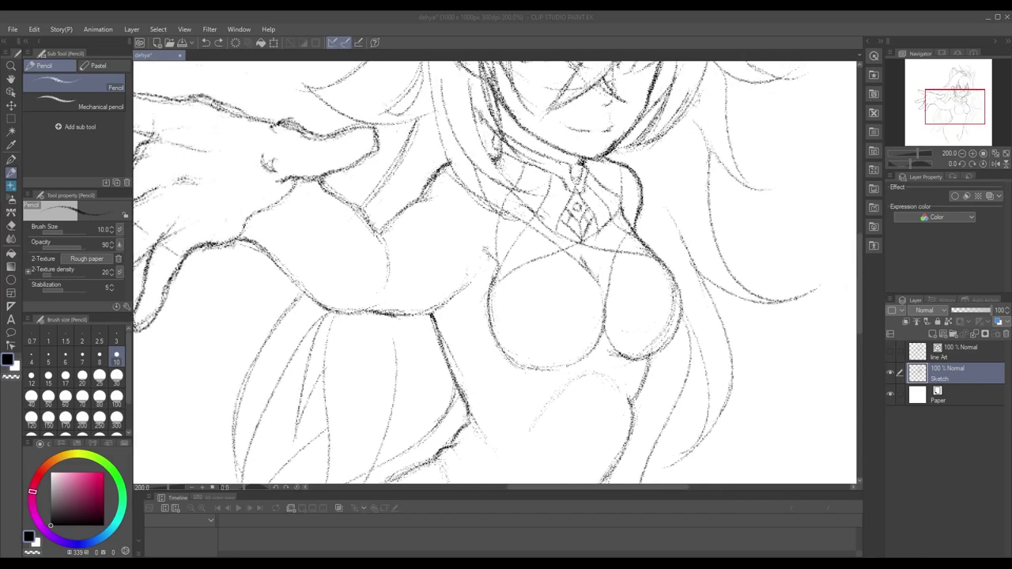
Draw the top's near-side edges running from the armpit and side of the torso to the bust outline
scroll(478, 321, "up", 1)
key("e")
key("p")
scroll(478, 320, "down", 1)
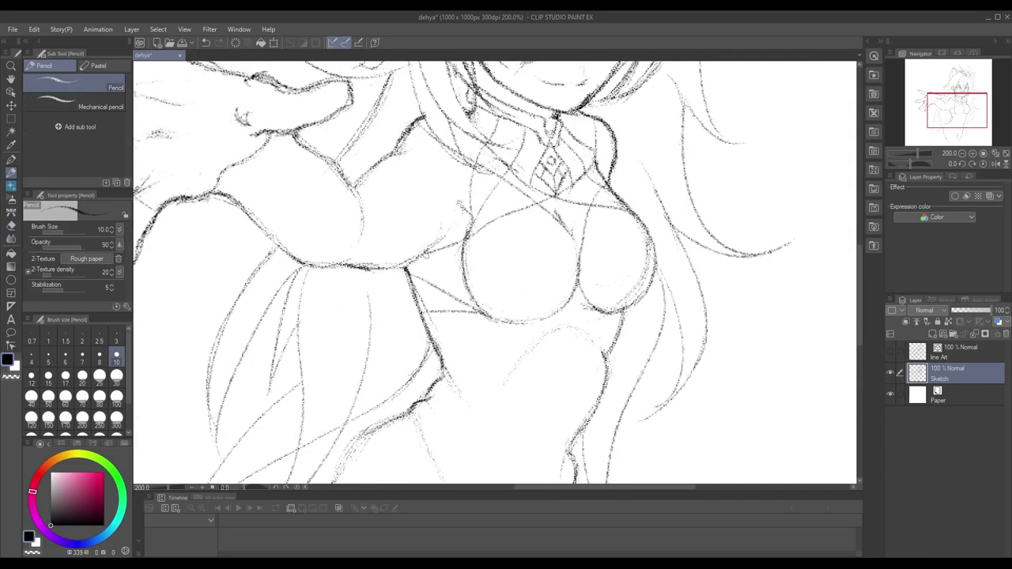
scroll(478, 321, "up", 1)
key("p")
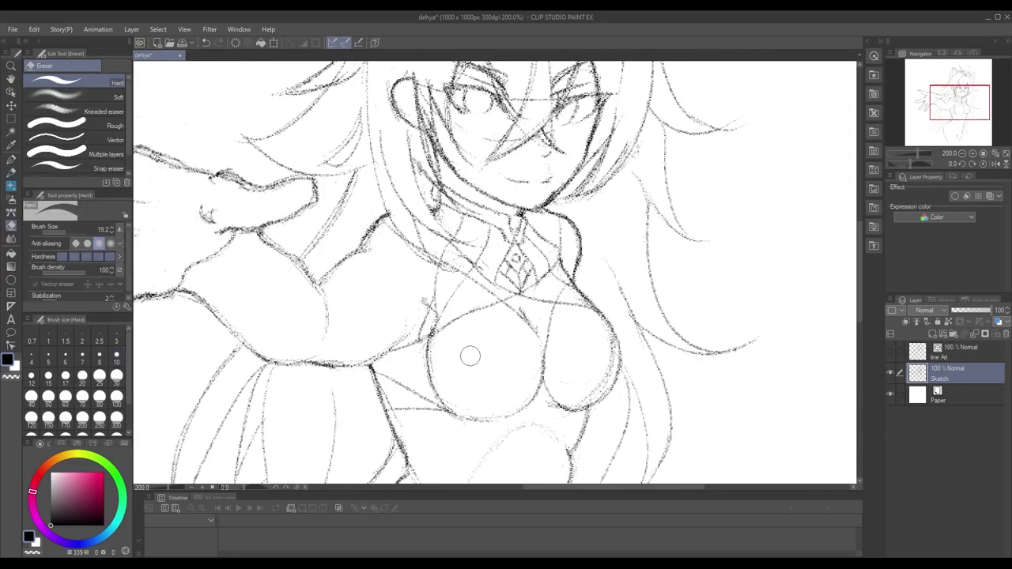
Tidy the top's lines around the bust and add the short strap edge below the far side
scroll(457, 346, "down", 1)
key("p")
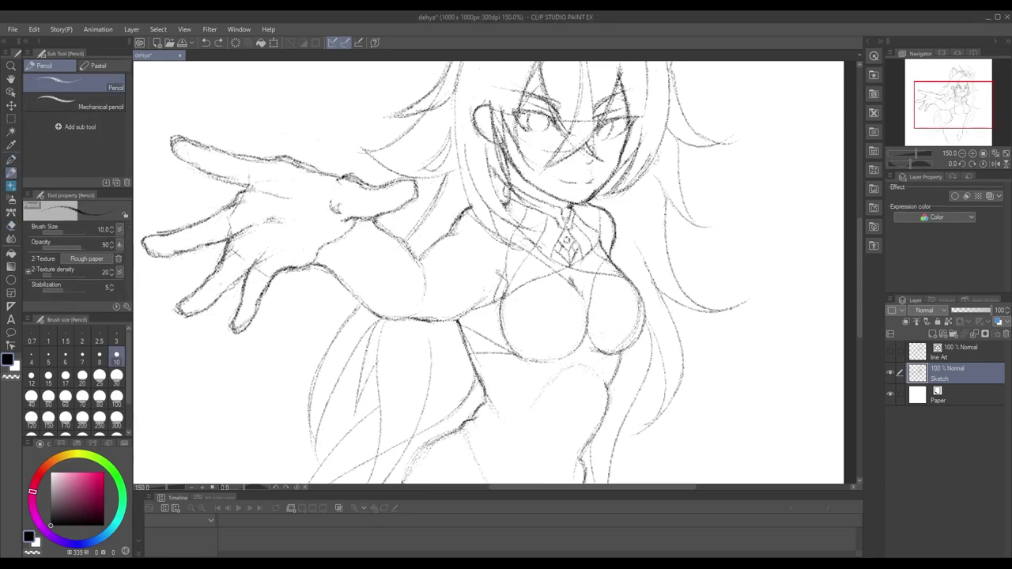
left_click_drag(613, 366, 631, 330)
mouse_move(670, 264)
left_mouse_down()
mouse_move(554, 353)
mouse_move(653, 251)
left_mouse_up()
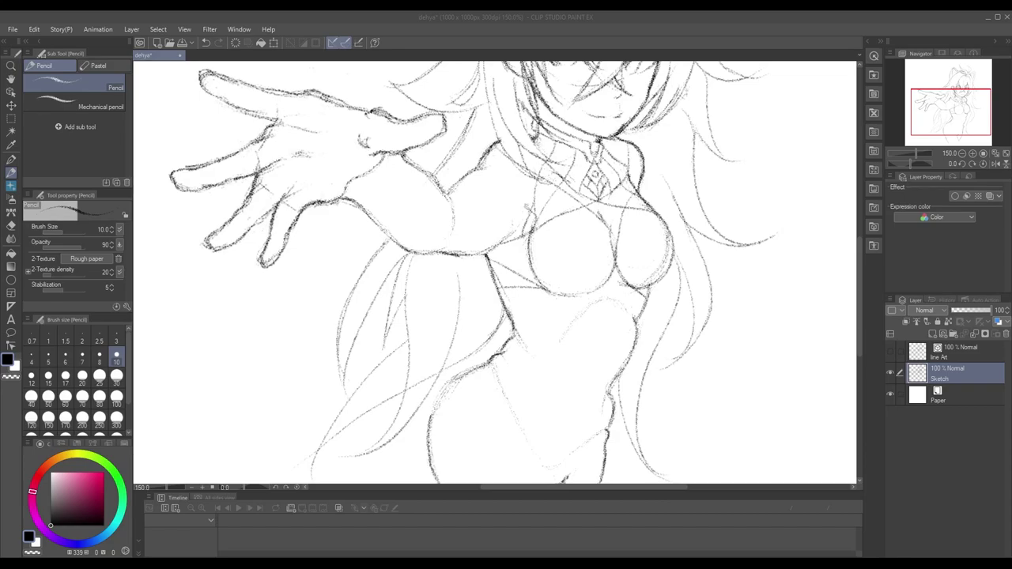
left_click_drag(573, 320, 540, 304)
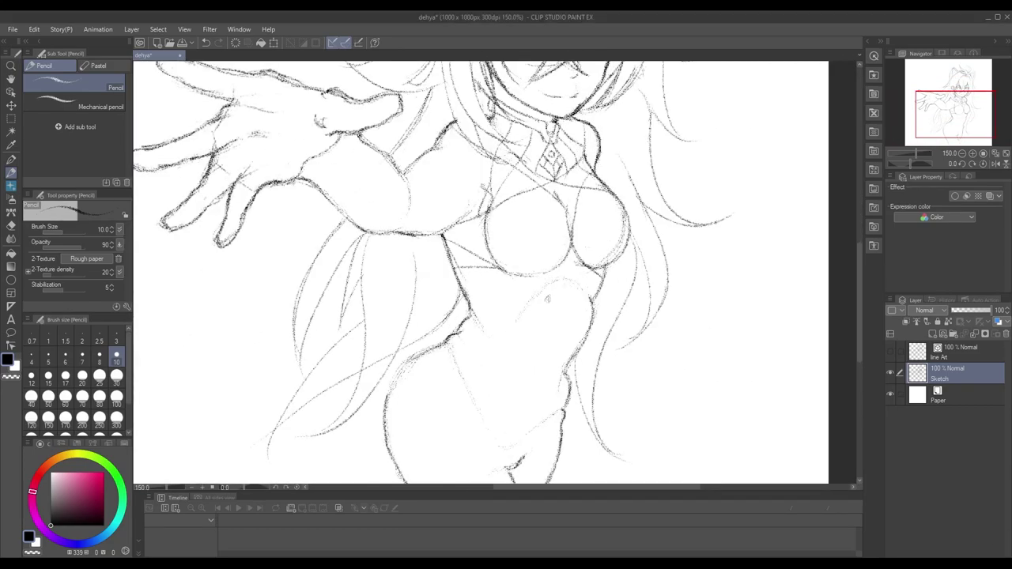
Draw an inverted triangular ornament centred just below the bust, with a raised flat edge along its top
scroll(540, 303, "up", 1)
key("u")
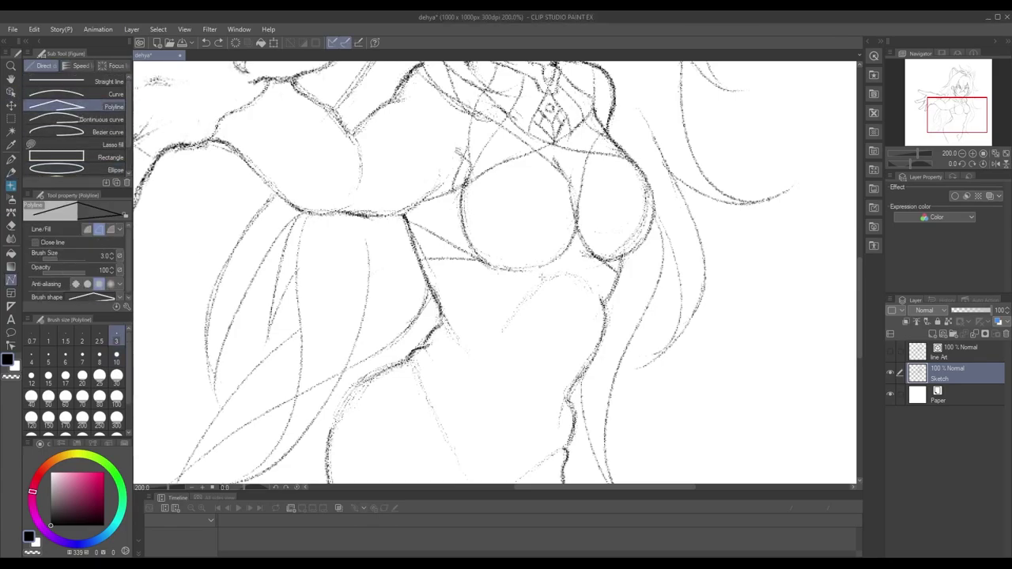
key("ctrl+z")
key("p")
mouse_move(551, 270)
left_mouse_down()
mouse_move(605, 271)
mouse_move(576, 293)
mouse_move(563, 415)
mouse_move(581, 295)
mouse_move(592, 295)
left_mouse_up()
key("ctrl+z")
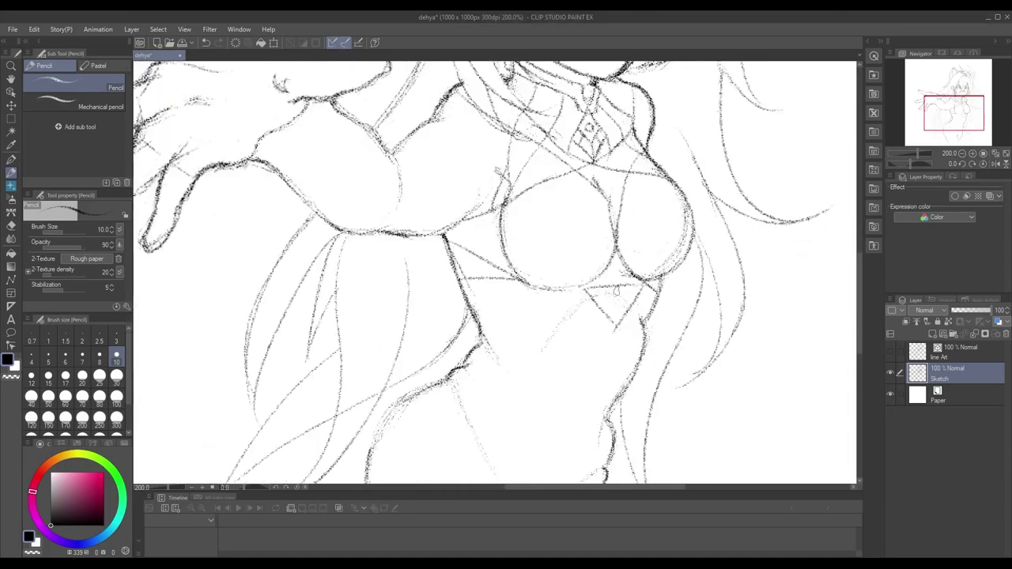
scroll(592, 295, "up", 2)
left_click_drag(447, 281, 560, 271)
left_click_drag(463, 258, 574, 277)
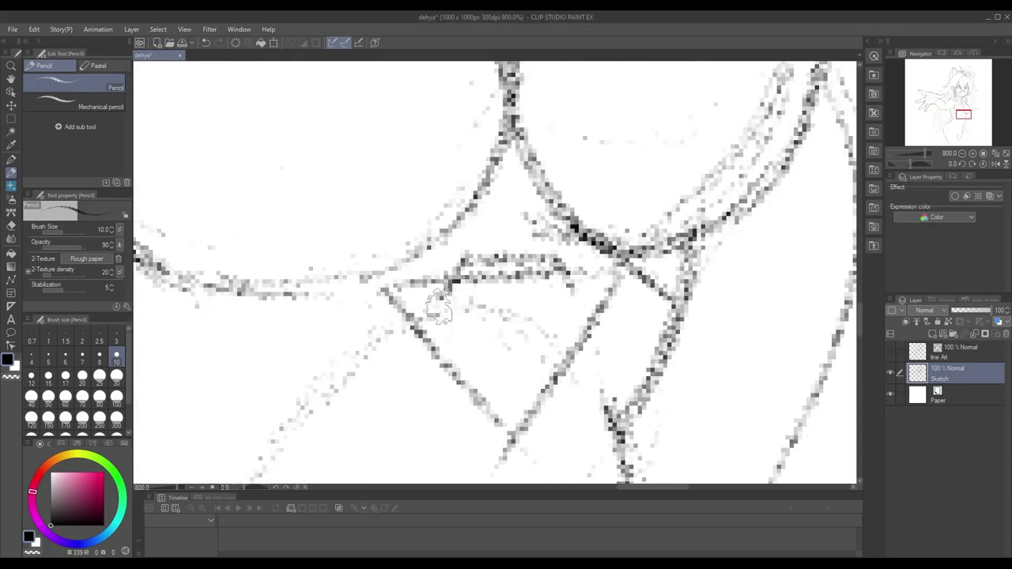
Add an inner triangle and a round gem inside the ornament, reducing the pencil's brush size to 8
left_click_drag(441, 309, 572, 287)
key("e")
mouse_move(473, 278)
left_mouse_down()
mouse_move(500, 288)
mouse_move(514, 324)
mouse_move(545, 296)
left_mouse_up()
left_click(12, 165)
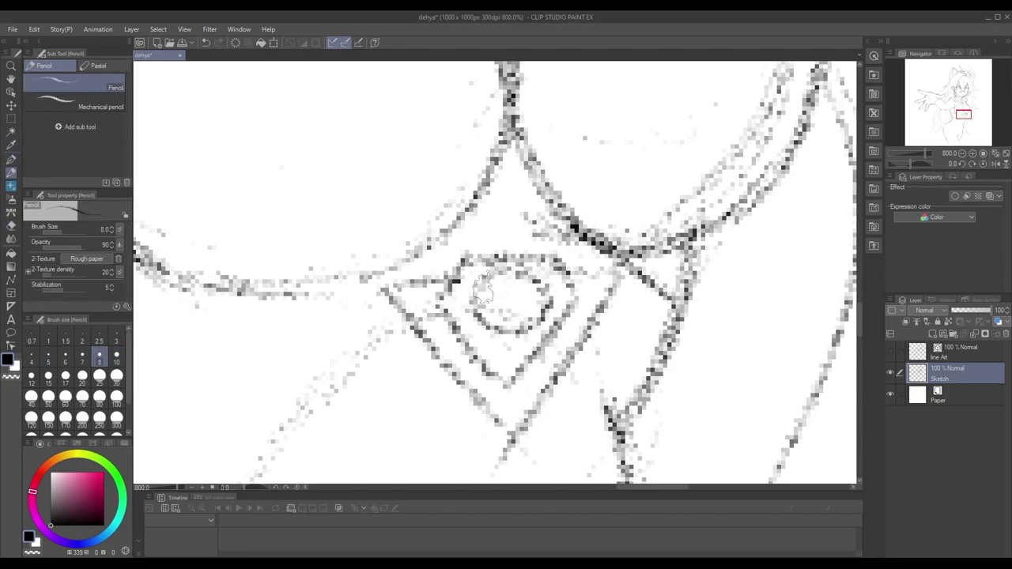
Detail the ornament with a small central circle, radiating spokes and short points projecting beyond its edges
scroll(546, 296, "down", 4)
scroll(545, 296, "up", 4)
left_click_drag(455, 229, 474, 223)
scroll(475, 253, "down", 6)
scroll(484, 265, "up", 6)
scroll(484, 265, "down", 5)
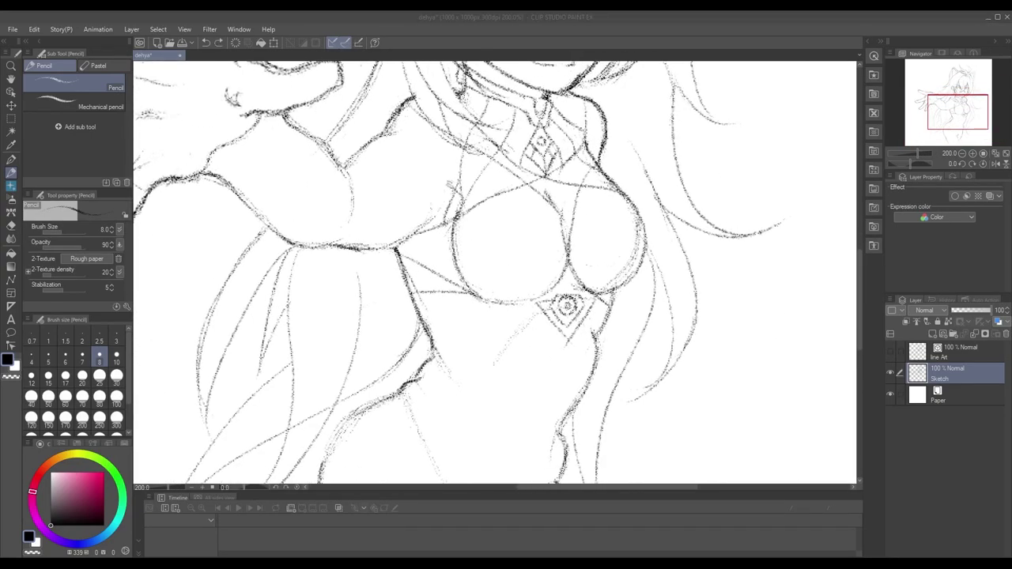
scroll(563, 327, "up", 4)
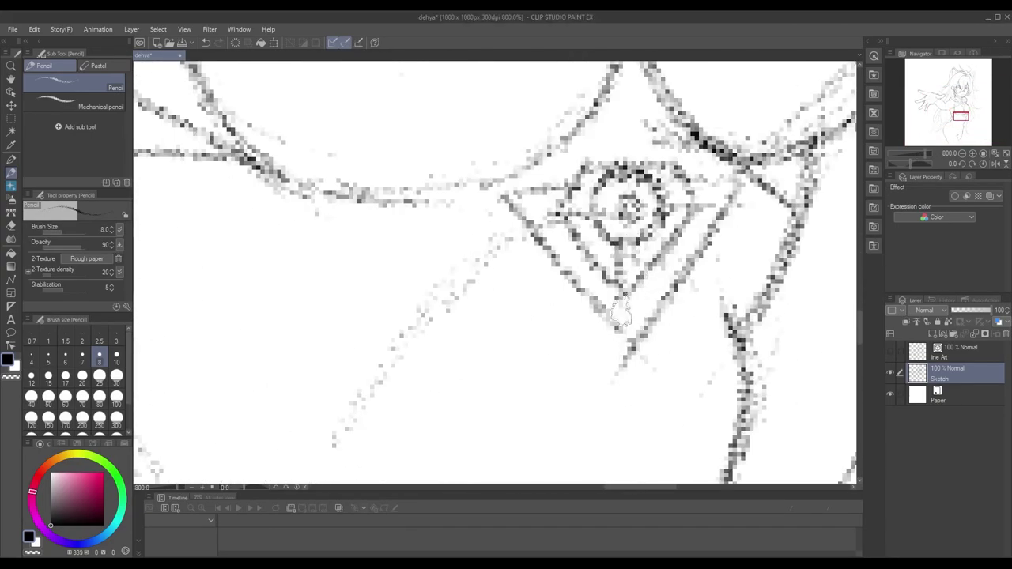
scroll(617, 291, "down", 4)
left_click_drag(617, 291, 477, 242)
scroll(521, 291, "up", 2)
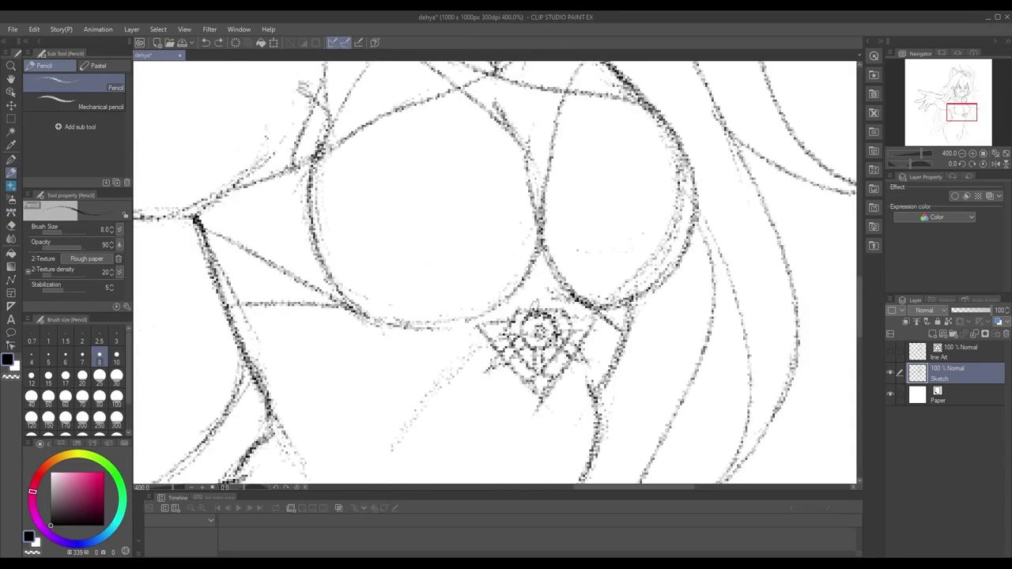
Erase the old guide curve on the stomach and the doubled lines inside the far-side bust outline
scroll(534, 293, "down", 3)
scroll(535, 293, "up", 3)
scroll(534, 293, "down", 3)
scroll(534, 293, "up", 1)
left_click_drag(686, 169, 545, 249)
key("e")
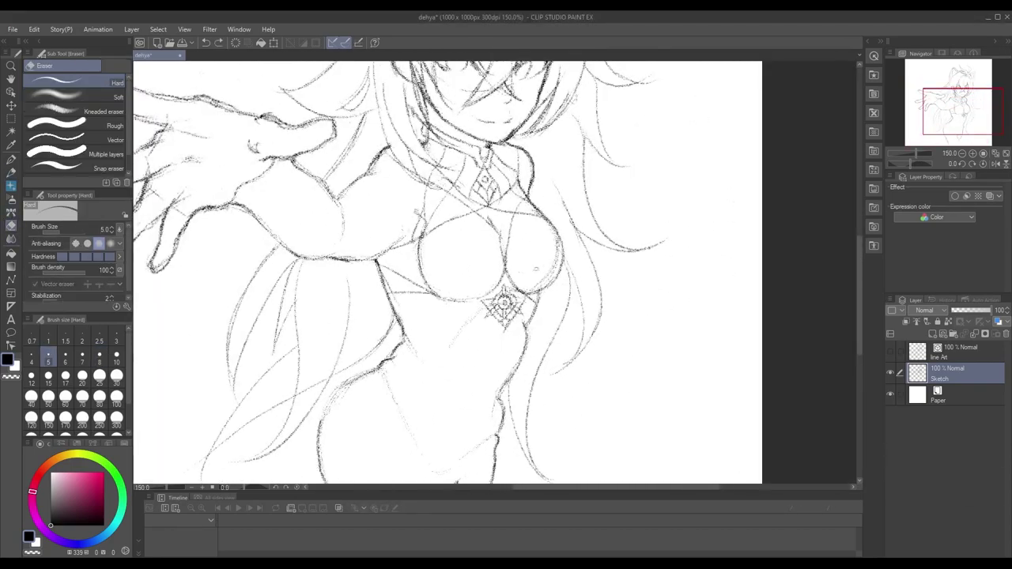
scroll(545, 228, "down", 1)
scroll(627, 326, "up", 1)
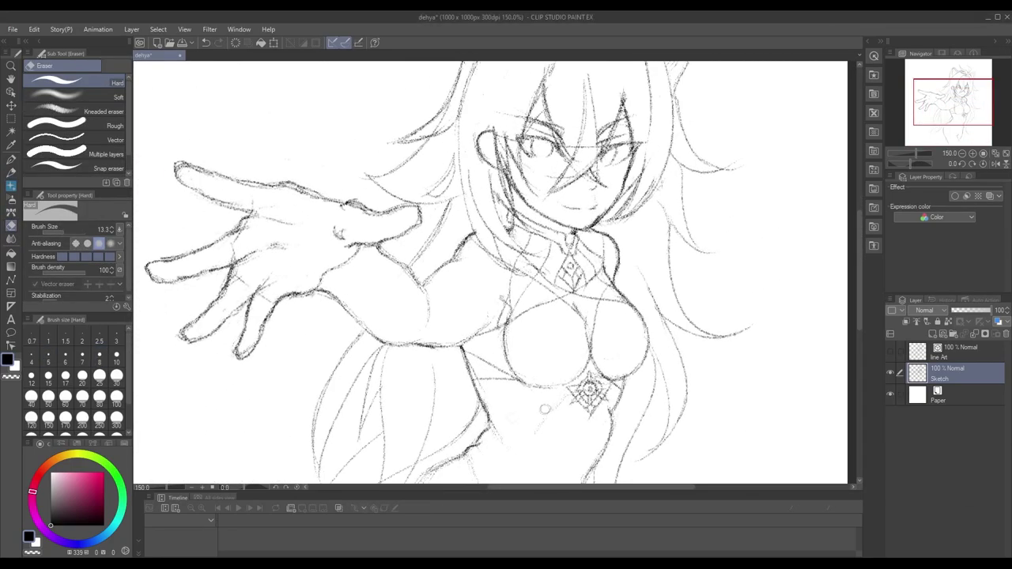
Redraw the top's lower band line beneath the near-side bust and add a curved side edge up to the underarm
left_click_drag(490, 378, 572, 258)
key("p")
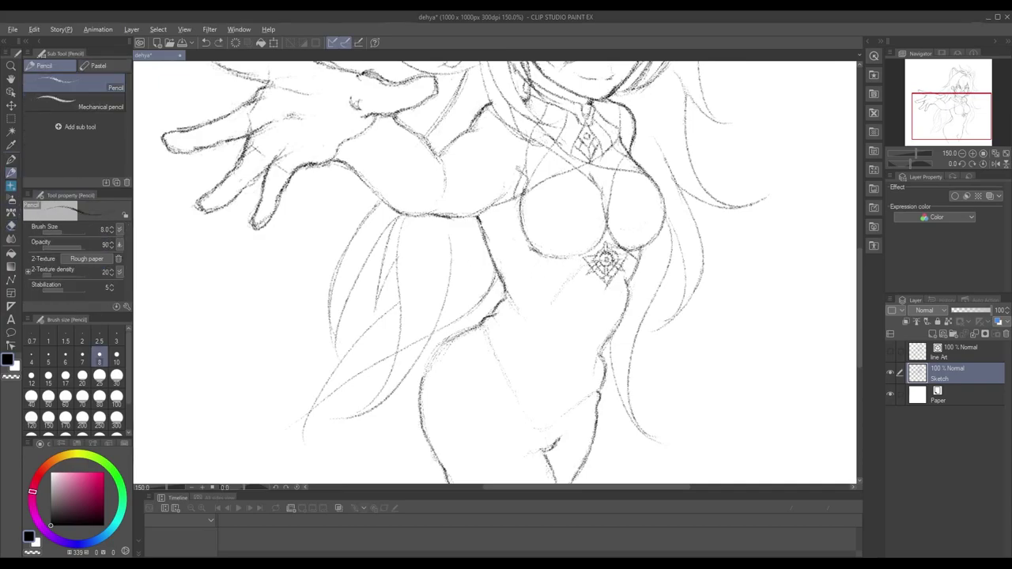
scroll(509, 271, "down", 1)
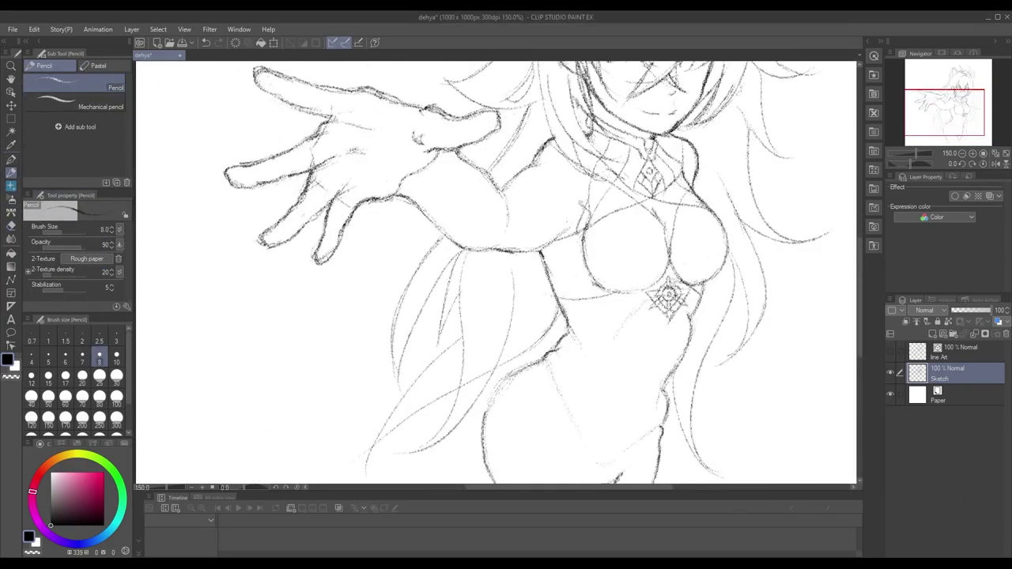
scroll(508, 272, "up", 1)
scroll(473, 273, "down", 2)
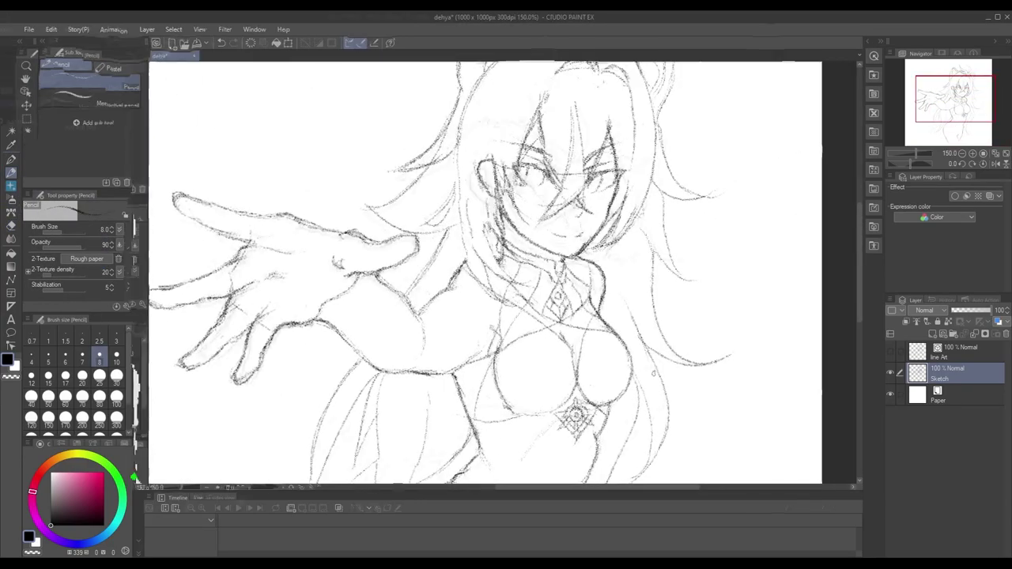
Draw a curved waistline dipping across the lower stomach and high-cut brief lines running from both hips to the crotch
scroll(473, 273, "up", 2)
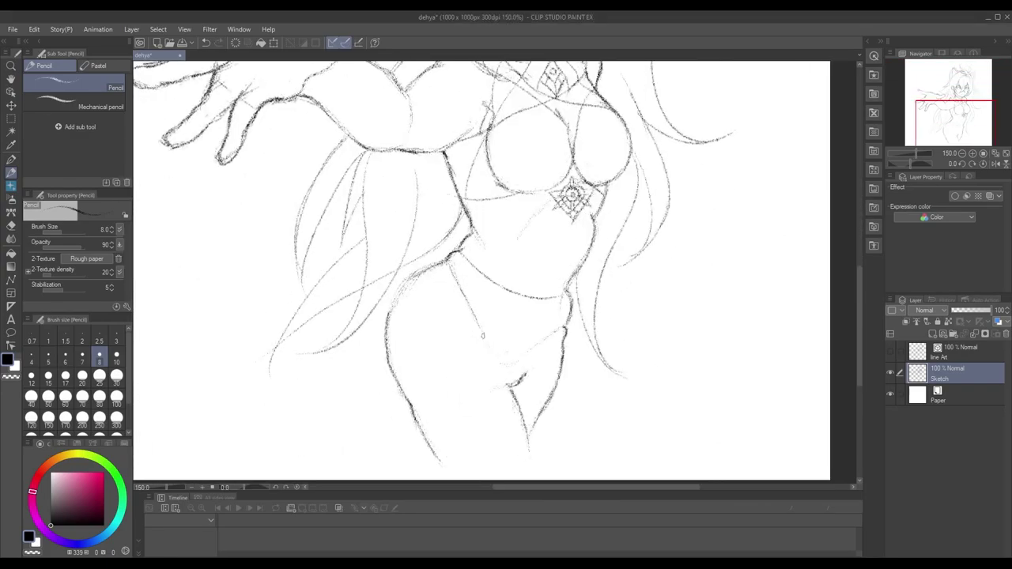
scroll(483, 273, "down", 3)
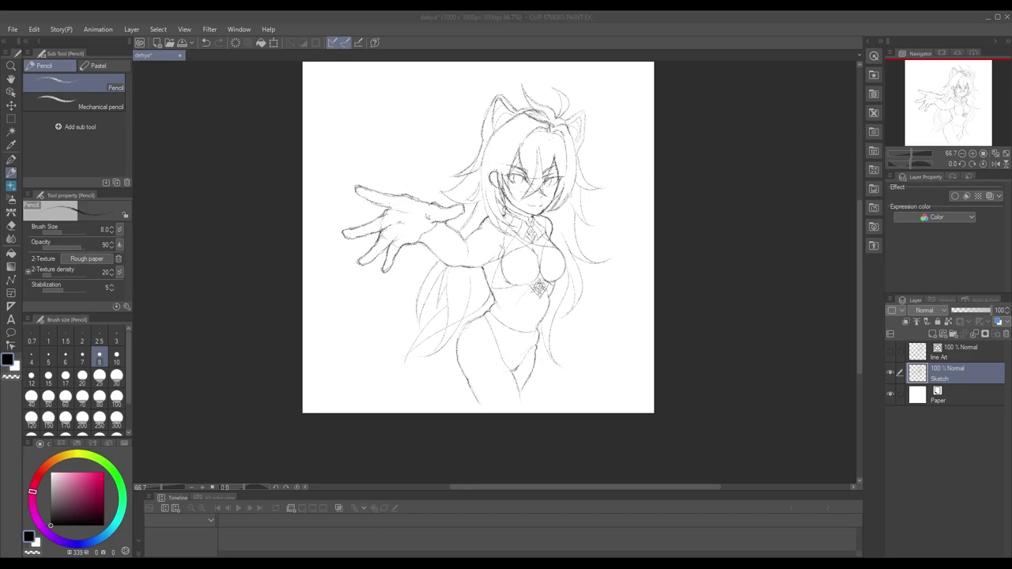
scroll(544, 350, "up", 3)
scroll(491, 302, "down", 3)
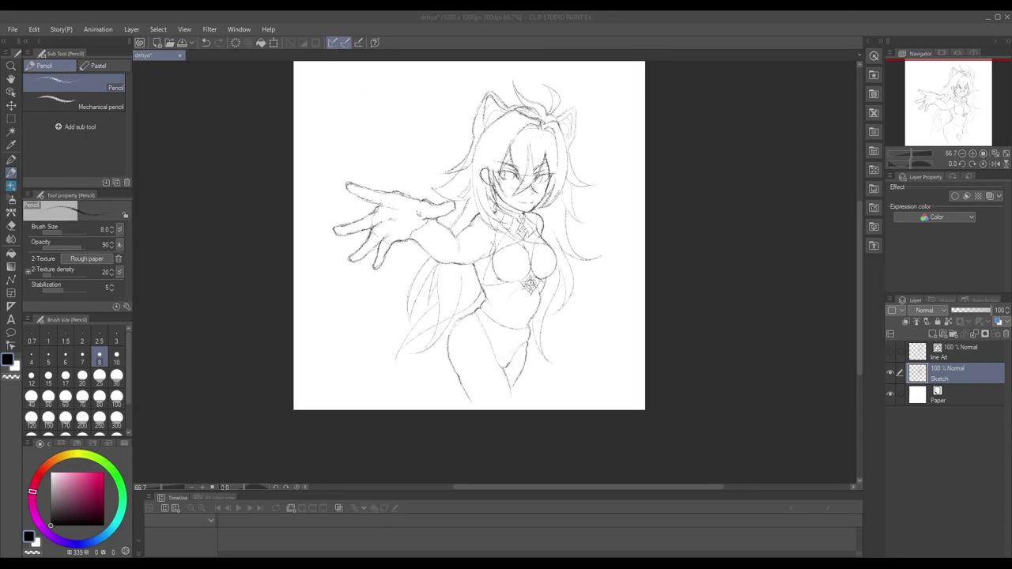
scroll(492, 303, "up", 4)
key("e")
key("p")
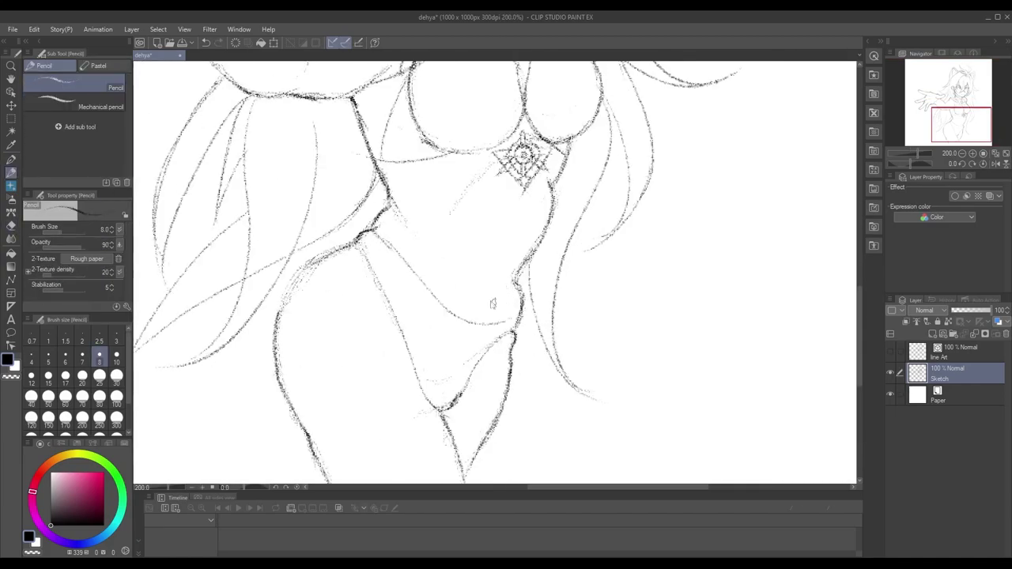
scroll(491, 302, "down", 2)
left_click_drag(483, 273, 456, 233)
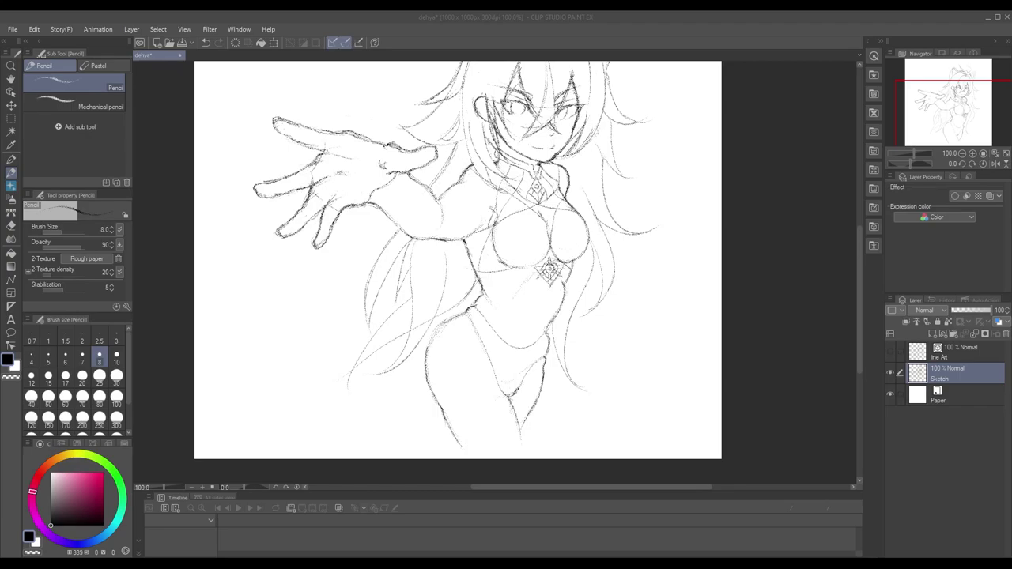
Erase the curved waistline and the high-cut brief lines across the hips
scroll(491, 303, "up", 1)
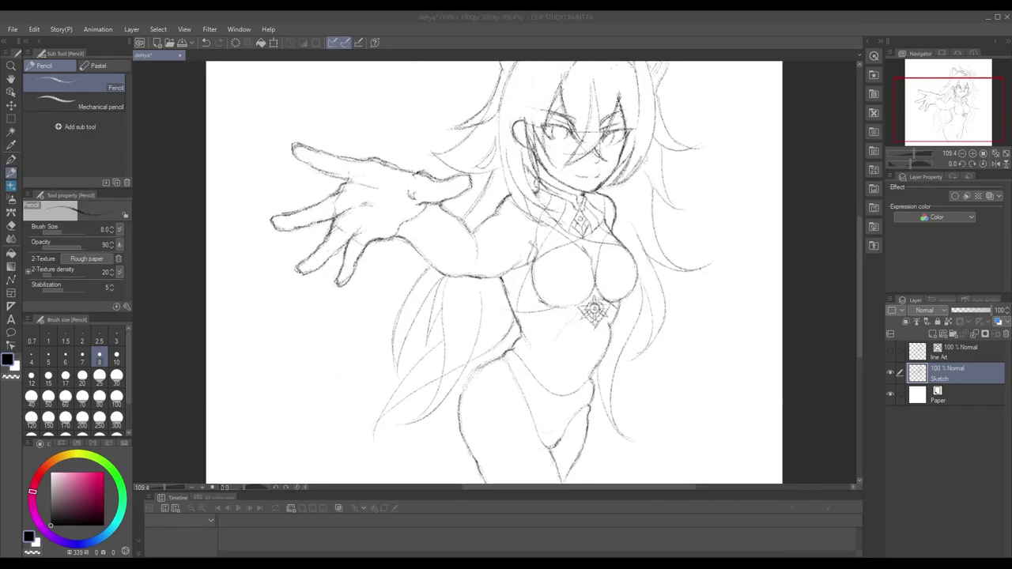
left_click_drag(594, 310, 589, 269)
scroll(589, 269, "up", 2)
key("e")
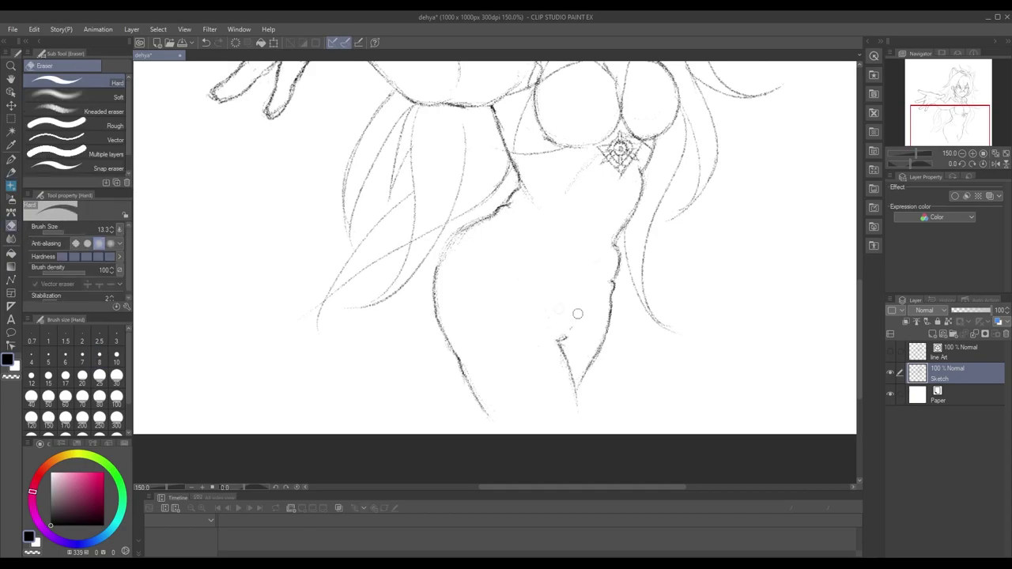
Draw a dipping waist curve and two long lines across the hips as the upper and lower edges of a hip band
key("p")
left_click_drag(585, 306, 554, 365)
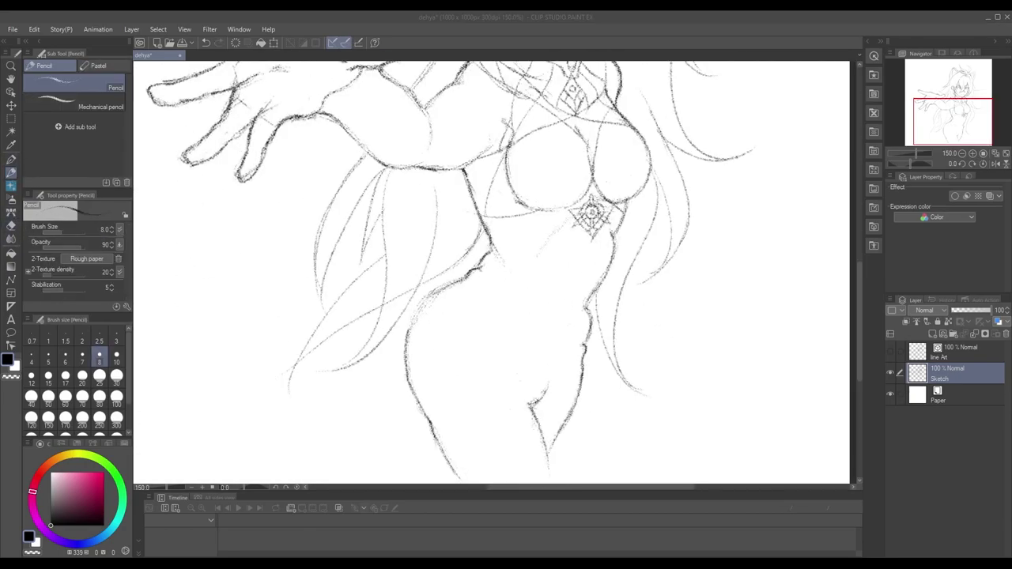
mouse_move(485, 282)
left_mouse_down()
mouse_move(485, 219)
mouse_move(494, 266)
left_mouse_up()
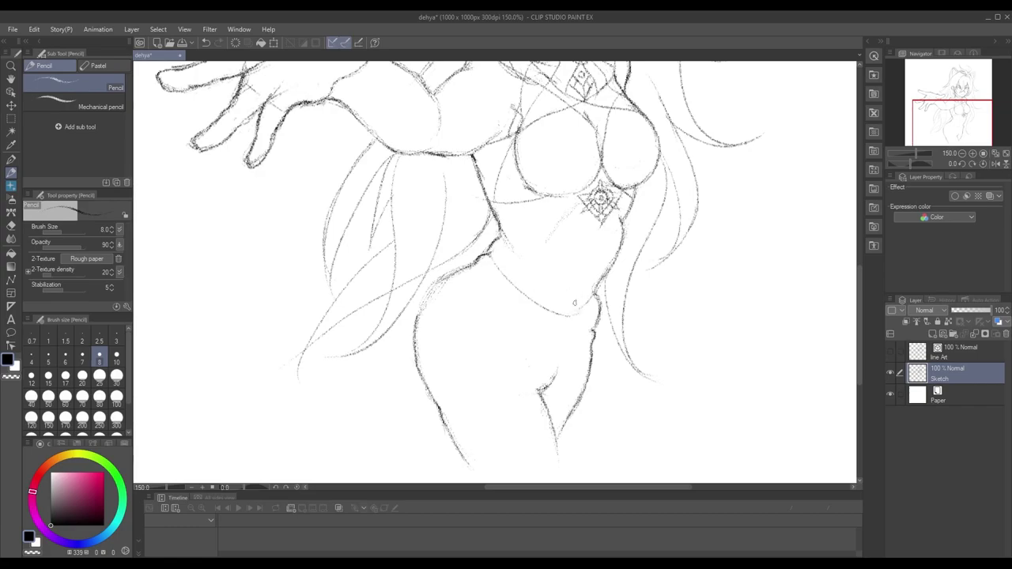
left_click_drag(562, 324, 385, 419)
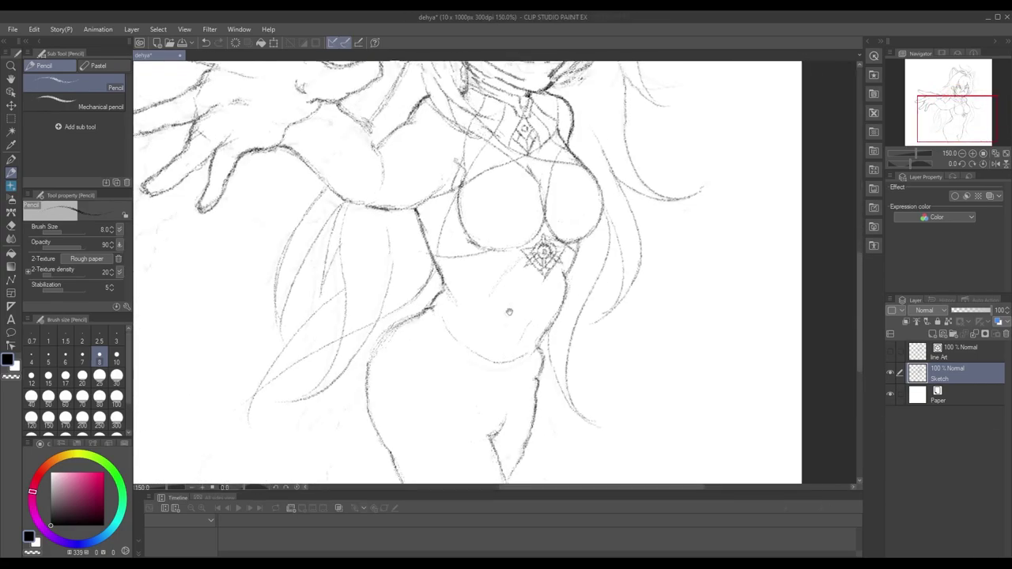
left_click_drag(528, 289, 606, 246)
left_click_drag(491, 256, 631, 275)
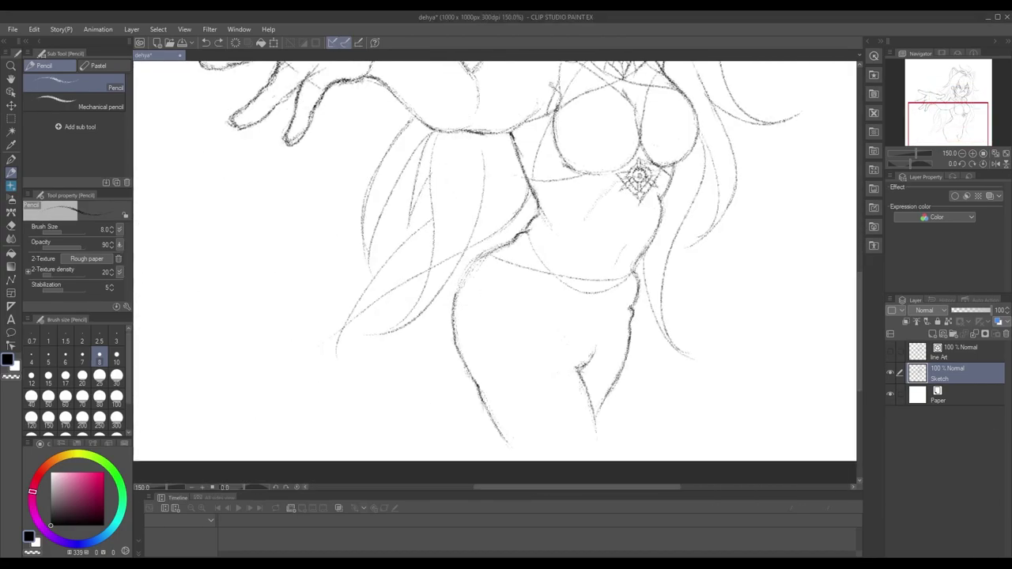
left_click_drag(601, 310, 620, 282)
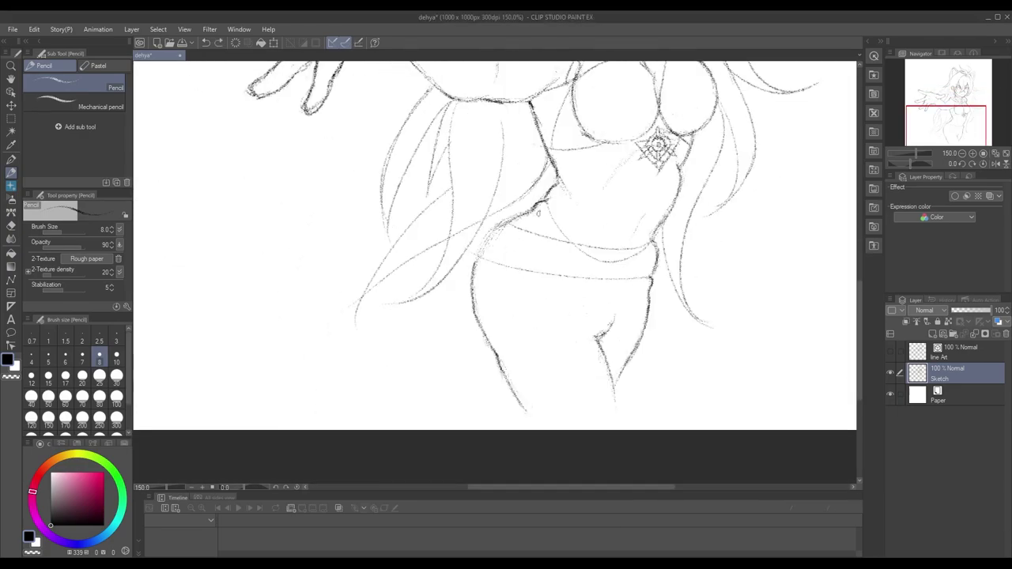
Add short straps above the near hip and diagonal lines on the far thigh, erasing the waist curve where it crosses the hip band
mouse_move(682, 338)
left_mouse_down()
mouse_move(599, 412)
mouse_move(699, 363)
left_mouse_up()
key("e")
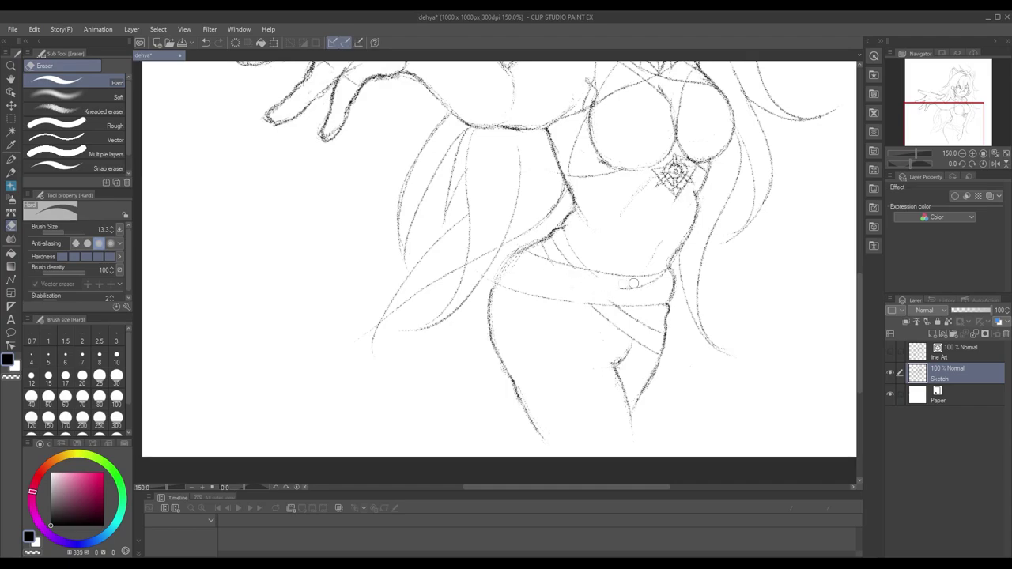
scroll(621, 284, "down", 3)
scroll(621, 284, "up", 3)
key("p")
left_click_drag(621, 284, 656, 311)
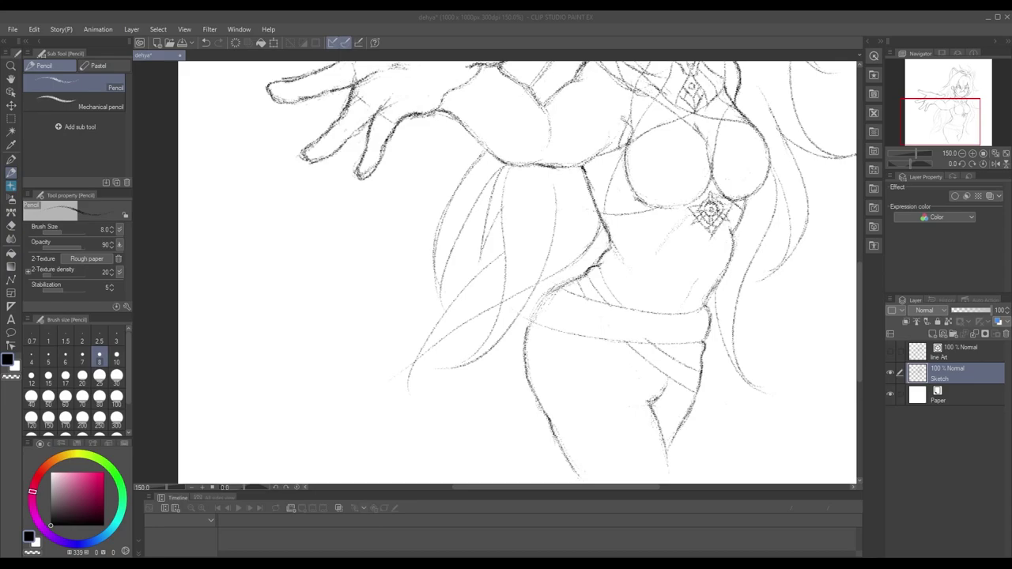
left_click_drag(553, 277, 491, 285)
Try to sketch a flat-topped, tapering ornament on the near end of the hip band
key("m")
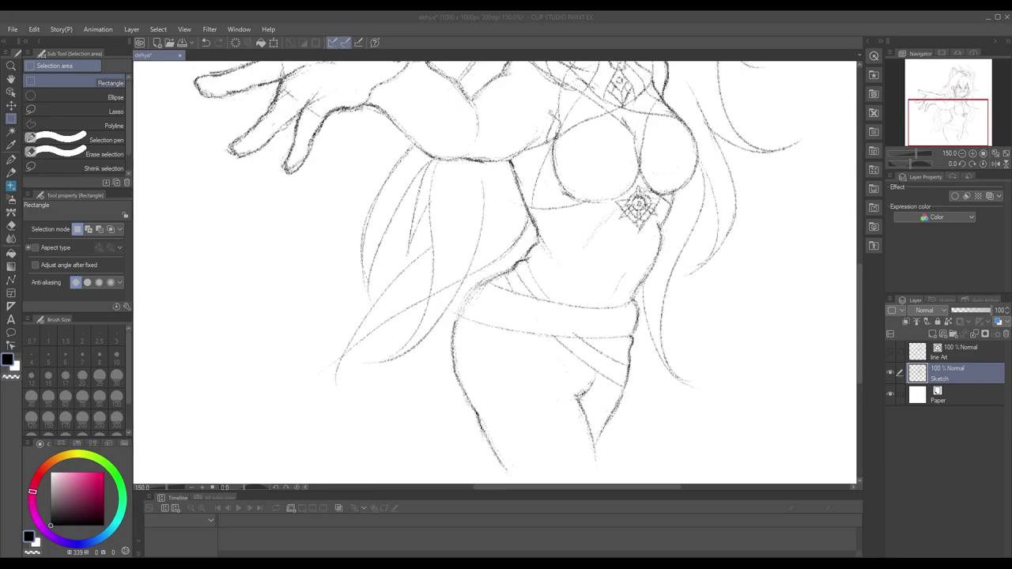
scroll(495, 272, "up", 1)
left_click_drag(554, 277, 427, 205)
scroll(495, 272, "up", 5)
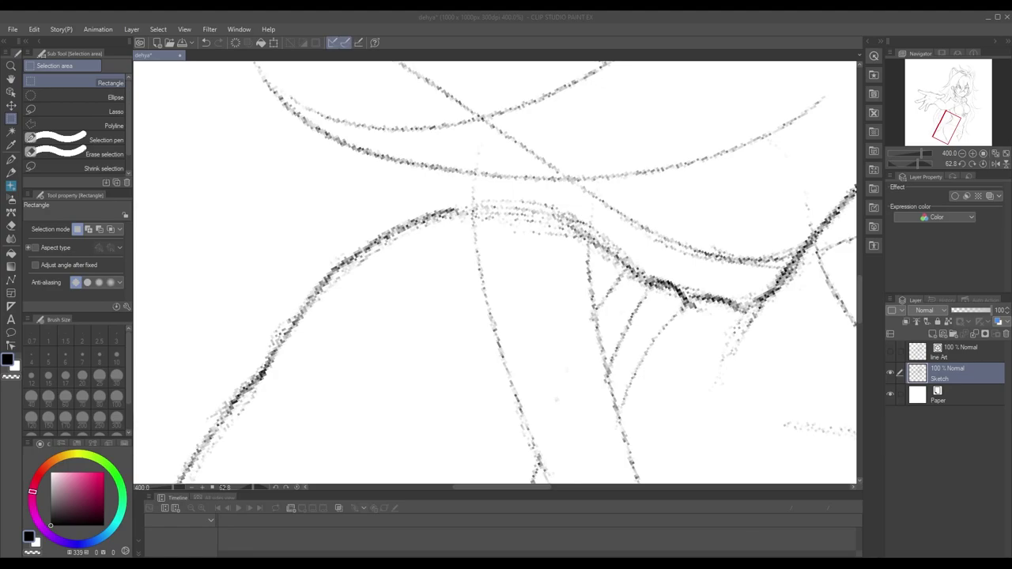
key("p")
mouse_move(473, 215)
left_mouse_down()
mouse_move(594, 226)
mouse_move(448, 233)
mouse_move(623, 307)
left_mouse_up()
key("ctrl+z")
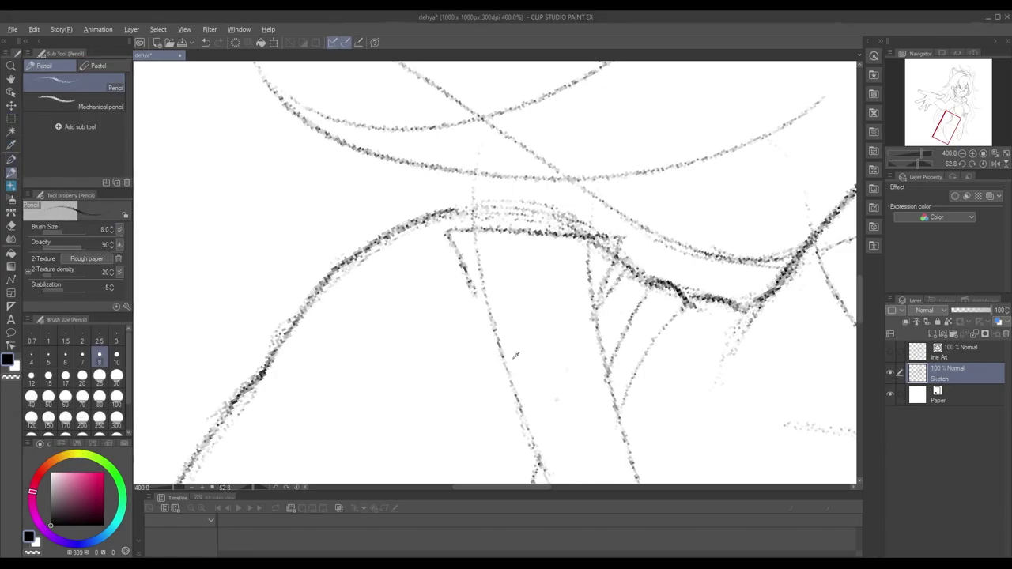
left_click_drag(470, 291, 621, 302)
key("ctrl+z")
mouse_move(624, 237)
left_mouse_down()
mouse_move(601, 303)
mouse_move(480, 289)
mouse_move(511, 360)
left_mouse_up()
key("ctrl+z")
left_click_drag(470, 283, 502, 361)
left_click_drag(606, 288, 586, 357)
key("ctrl+z")
key("ctrl+z")
key("ctrl+z")
key("ctrl+z")
Retry the hip ornament's tapering sides and inner strokes, then undo the strokes
left_click_drag(508, 362, 554, 332)
key("ctrl+z")
mouse_move(595, 234)
left_mouse_down()
mouse_move(451, 259)
mouse_move(511, 342)
left_mouse_up()
key("ctrl+z")
left_click_drag(454, 262, 514, 363)
key("ctrl+z")
left_click_drag(599, 236, 592, 348)
mouse_move(453, 263)
left_mouse_down()
mouse_move(544, 363)
mouse_move(592, 357)
left_mouse_up()
mouse_move(510, 292)
left_mouse_down()
mouse_move(523, 335)
mouse_move(526, 303)
mouse_move(550, 362)
mouse_move(584, 273)
left_mouse_up()
key("ctrl+z")
key("ctrl+z")
key("ctrl+z")
key("ctrl+z")
key("ctrl+z")
Start a separate ornament on the blank canvas beside the figure with an arched top edge and short slanted ends
scroll(654, 235, "down", 3)
scroll(654, 234, "down", 3)
scroll(610, 312, "up", 4)
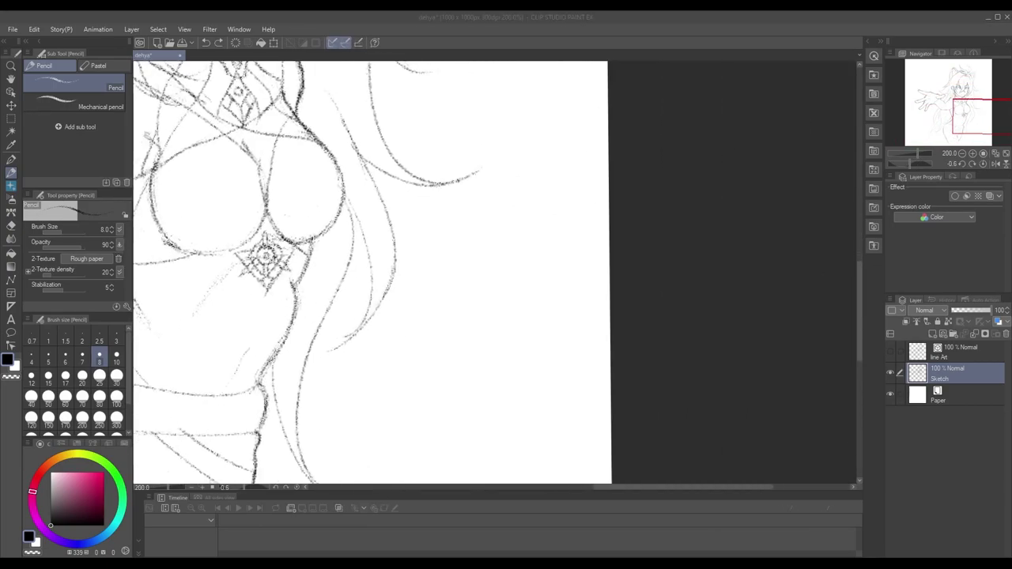
left_click_drag(568, 288, 469, 294)
left_click_drag(469, 296, 506, 352)
left_click_drag(568, 290, 558, 316)
key("ctrl+z")
key("ctrl+z")
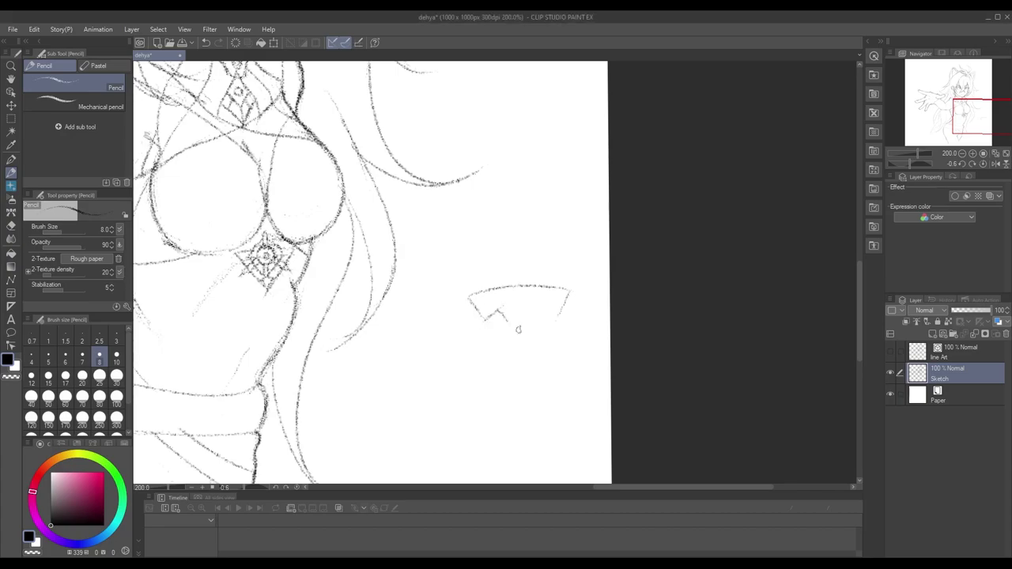
key("Tab")
key("Tab")
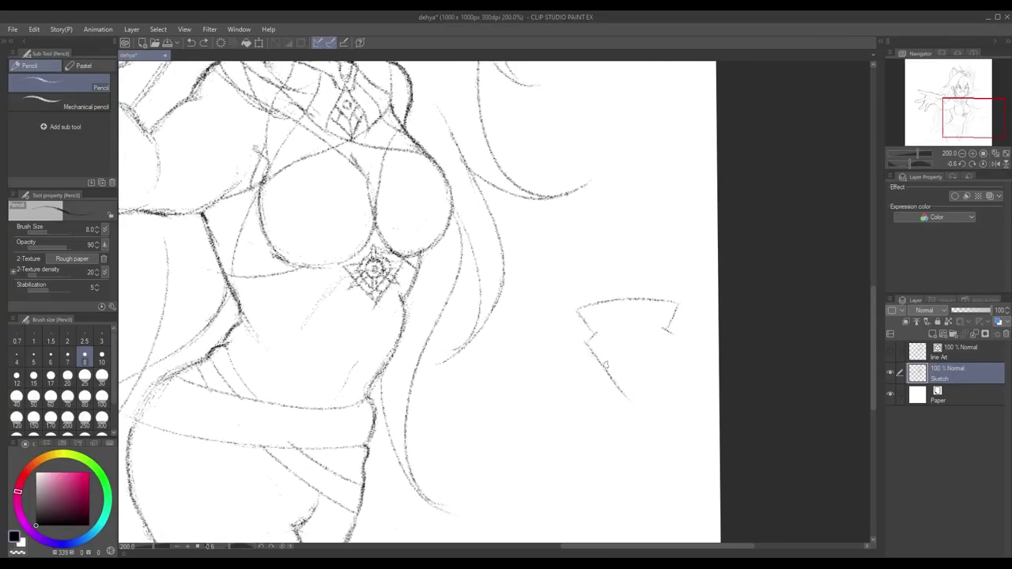
Draw the ornament's tapering lower sides down to a narrow flat base, with a stepped inner outline
left_click_drag(670, 332, 639, 400)
key("ctrl+z")
left_click_drag(577, 310, 587, 337)
left_click_drag(677, 305, 675, 332)
left_click_drag(585, 337, 617, 386)
left_click_drag(635, 405, 606, 339)
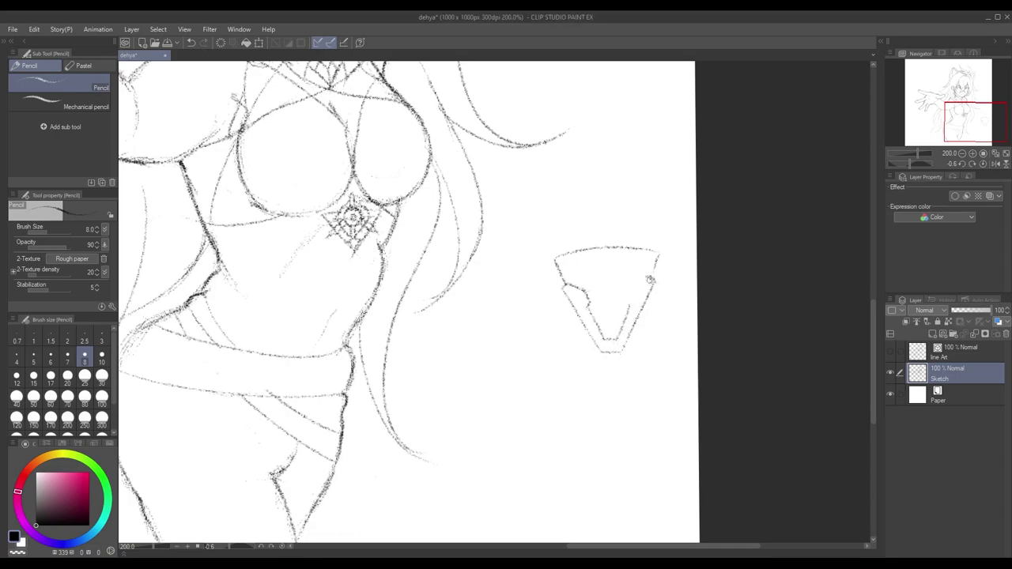
left_click_drag(637, 302, 656, 292)
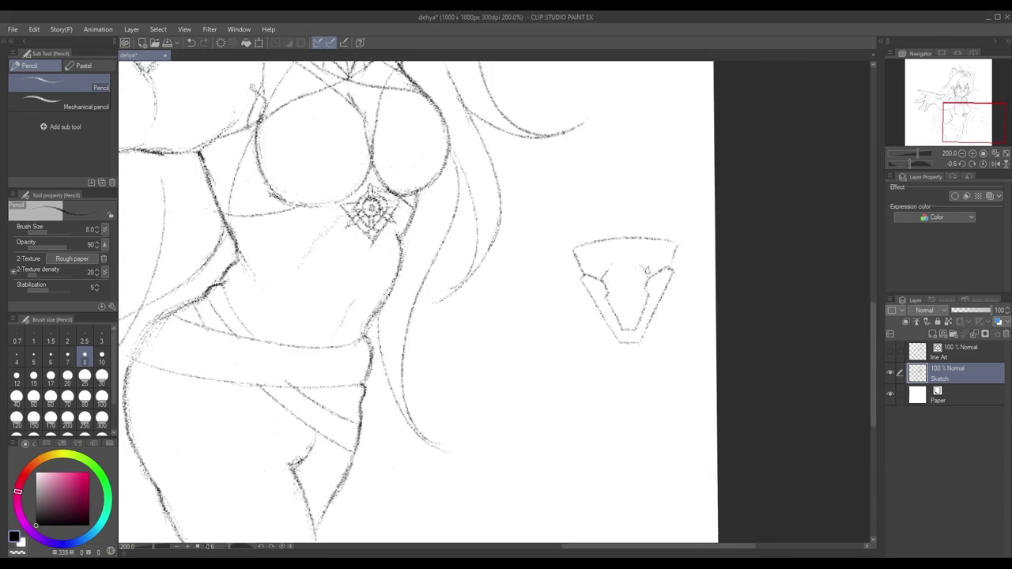
Fill the ornament's inner outline with a crossed round gem, a central stem and slanted ribs
left_click_drag(630, 287, 632, 354)
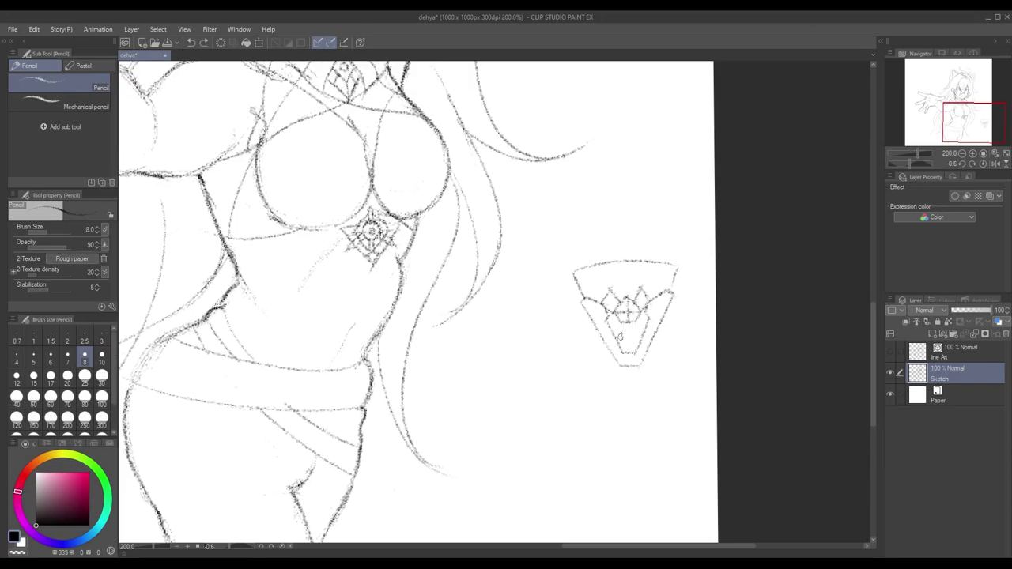
scroll(624, 331, "up", 2)
left_click_drag(629, 310, 633, 384)
left_click_drag(605, 297, 621, 339)
left_click_drag(656, 288, 677, 328)
scroll(672, 332, "down", 2)
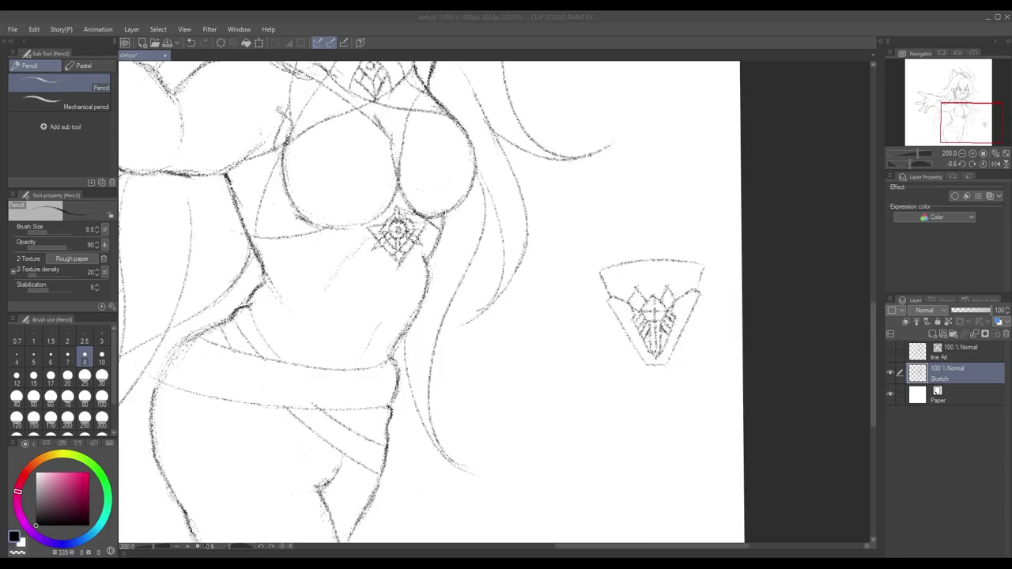
Add a tall pointed shape rising from the gem past the arched edge, and small points near the ornament's side corners
left_click_drag(649, 250, 663, 275)
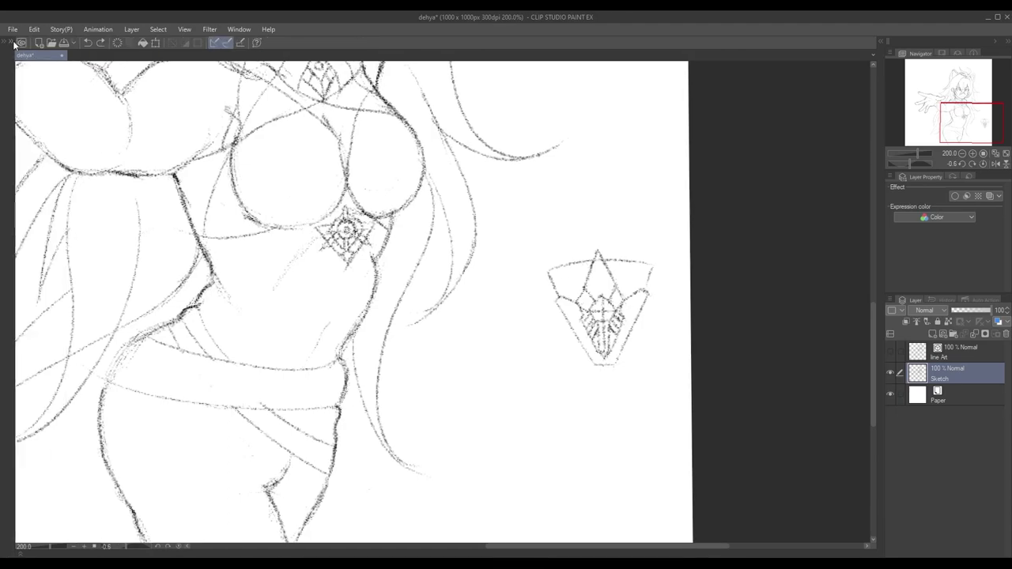
key("e")
scroll(535, 334, "up", 2)
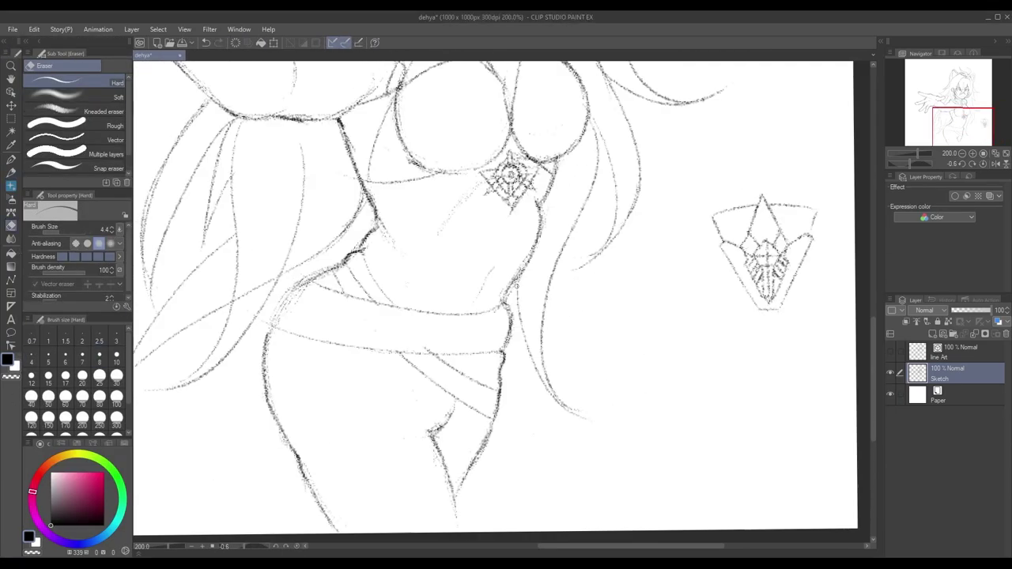
key("p")
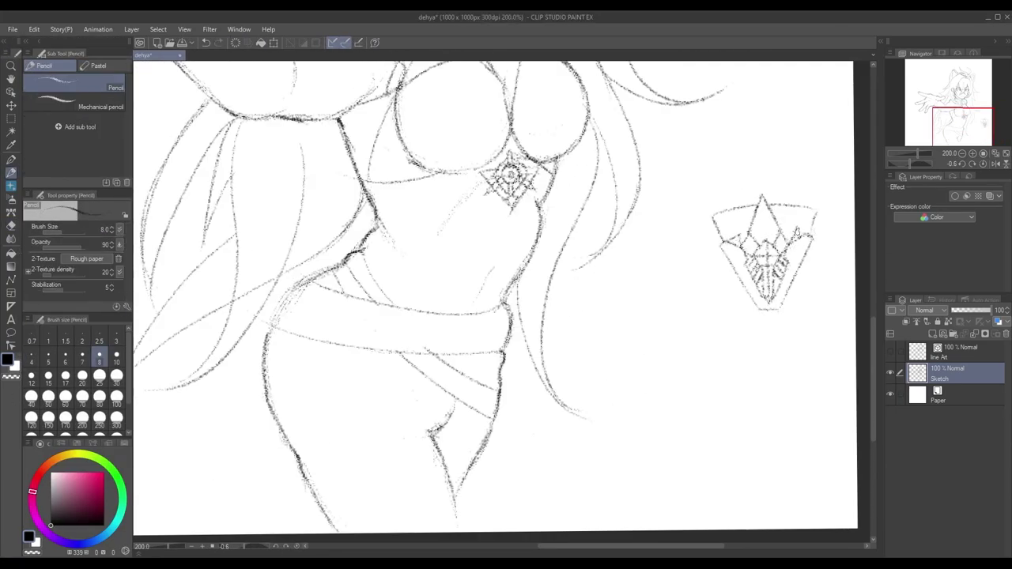
mouse_move(506, 301)
left_mouse_down()
mouse_move(444, 330)
mouse_move(427, 352)
left_mouse_up()
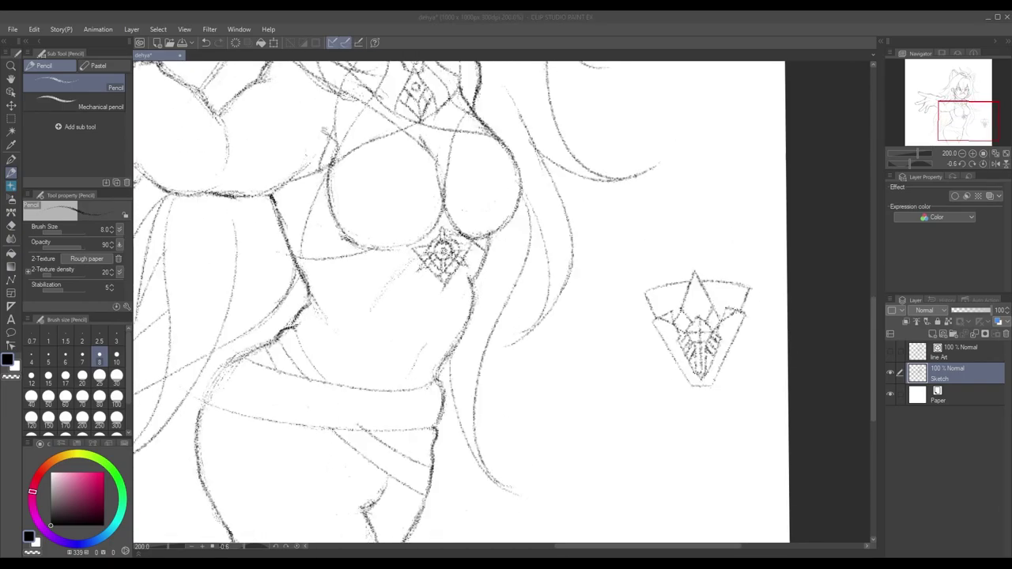
Draw slanted lines flanking the tall point and a flat-topped peak above the ornament's arched edge
left_click_drag(672, 259, 667, 280)
left_click_drag(700, 266, 704, 277)
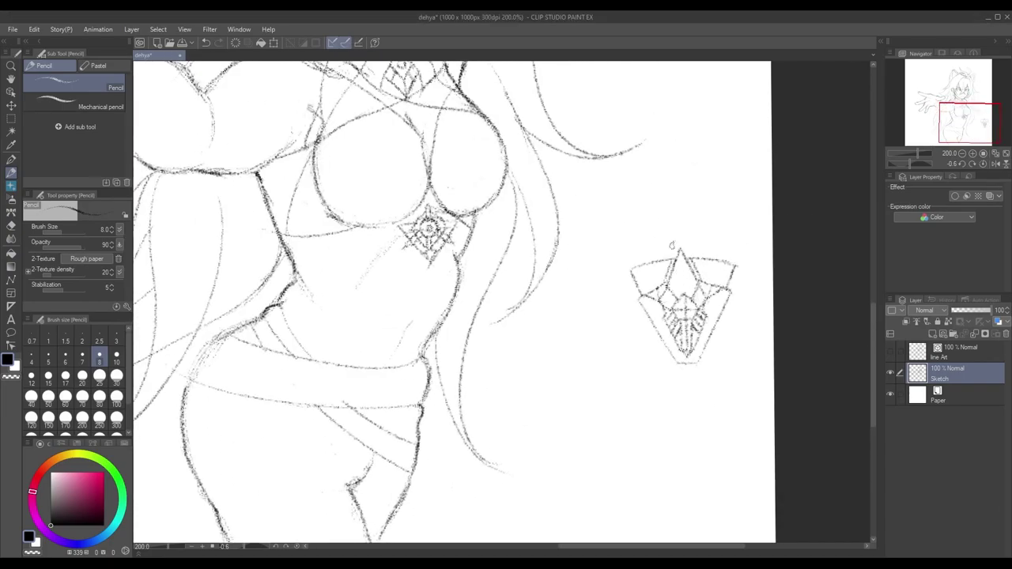
mouse_move(665, 237)
left_mouse_down()
mouse_move(528, 251)
mouse_move(609, 357)
mouse_move(685, 298)
left_mouse_up()
Select the finished ornament, scale it down, move it lower on the blank canvas and deselect it
left_click(11, 119)
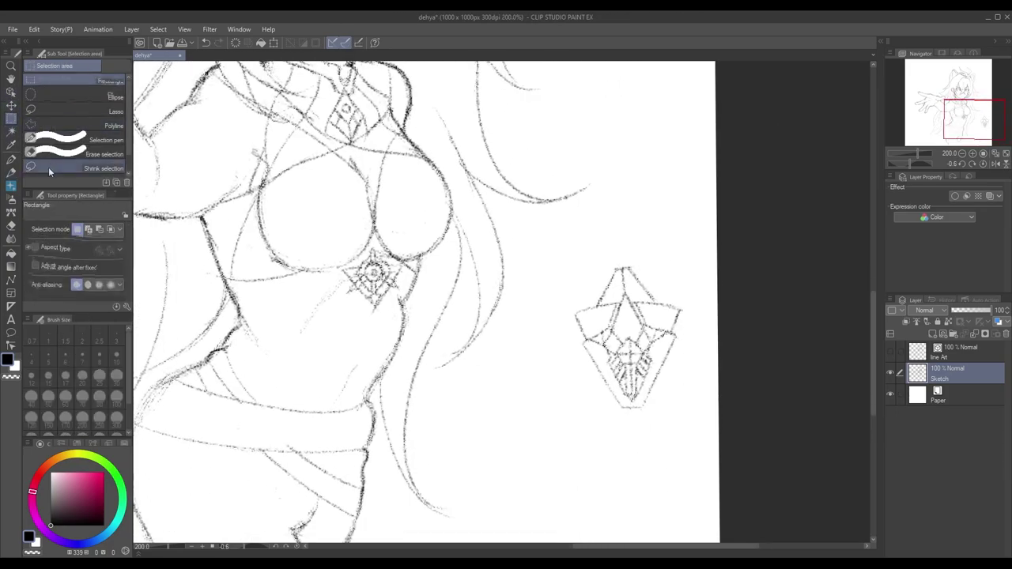
left_click_drag(621, 261, 617, 265)
scroll(577, 311, "down", 1)
key("ctrl+d")
left_click_drag(577, 311, 578, 445)
key("ctrl+d")
key("p")
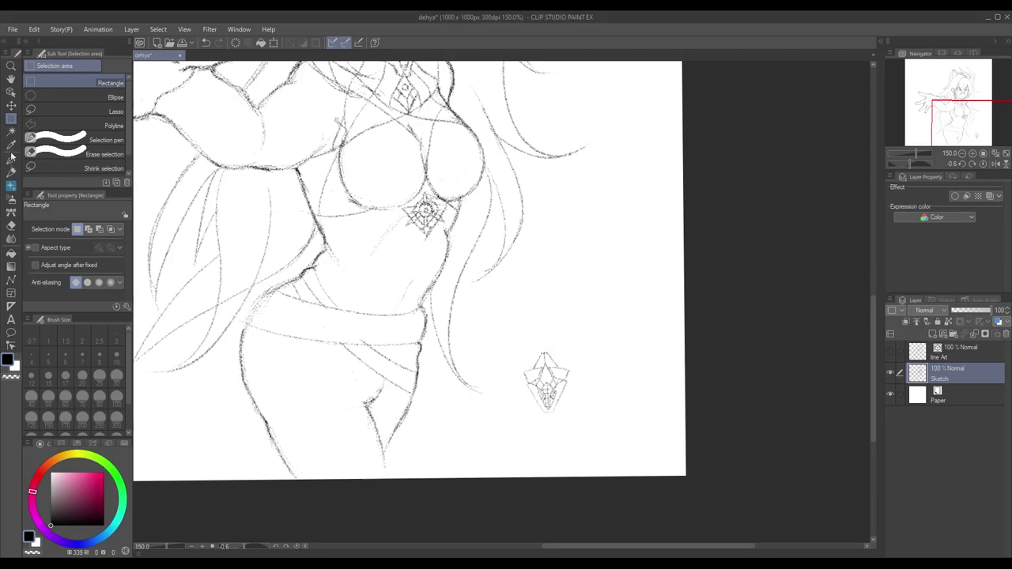
scroll(516, 294, "up", 3)
left_click_drag(496, 284, 629, 277)
key("ctrl+z")
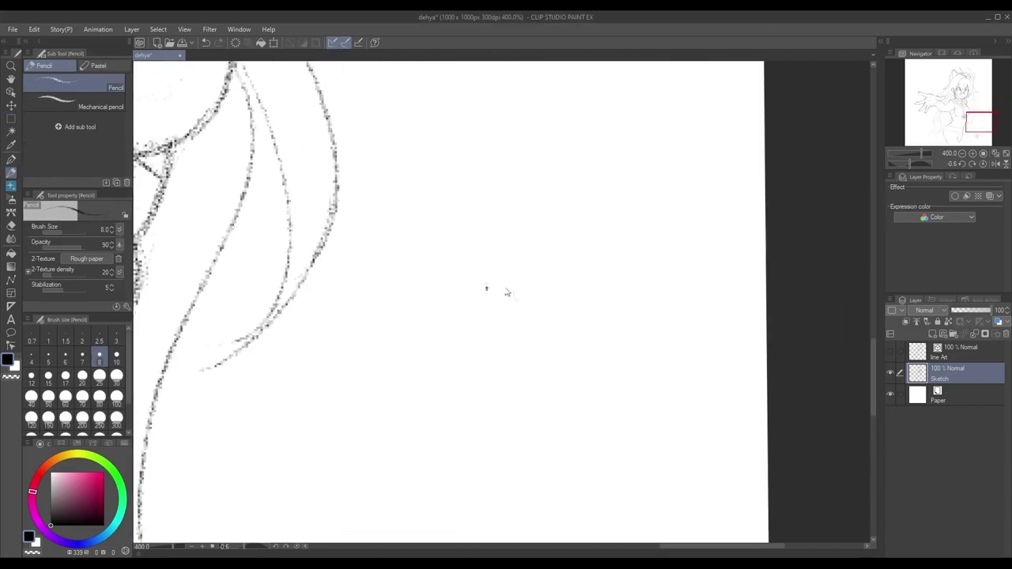
Sketch a flat-topped, five-sided ornament outline tapering to a blunt lower tip on the blank canvas beside the figure
left_click_drag(494, 291, 659, 283)
key("ctrl+z")
mouse_move(515, 293)
left_mouse_down()
mouse_move(670, 294)
mouse_move(486, 340)
left_mouse_up()
mouse_move(650, 294)
left_mouse_down()
mouse_move(688, 348)
mouse_move(679, 332)
mouse_move(685, 361)
left_mouse_up()
key("ctrl+z")
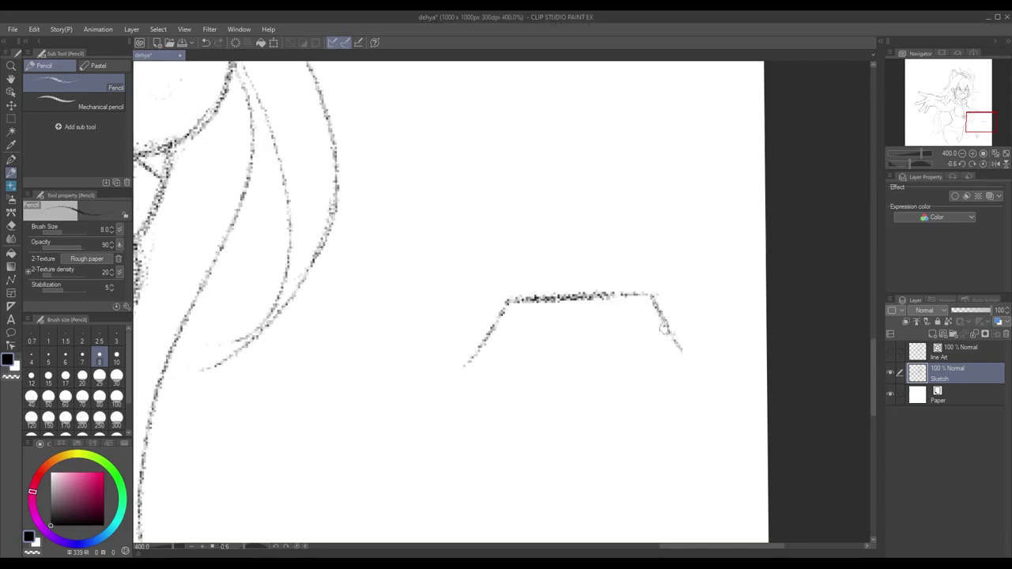
left_click_drag(507, 302, 475, 382)
left_click_drag(517, 428, 506, 327)
left_click_drag(466, 283, 543, 384)
left_click_drag(673, 262, 587, 395)
Add two slanted inner lines spreading from the ornament's top centre, each ending in a small hooked triangle
scroll(587, 396, "up", 2)
left_click_drag(560, 281, 531, 344)
left_click_drag(585, 273, 621, 355)
left_click_drag(639, 319, 619, 358)
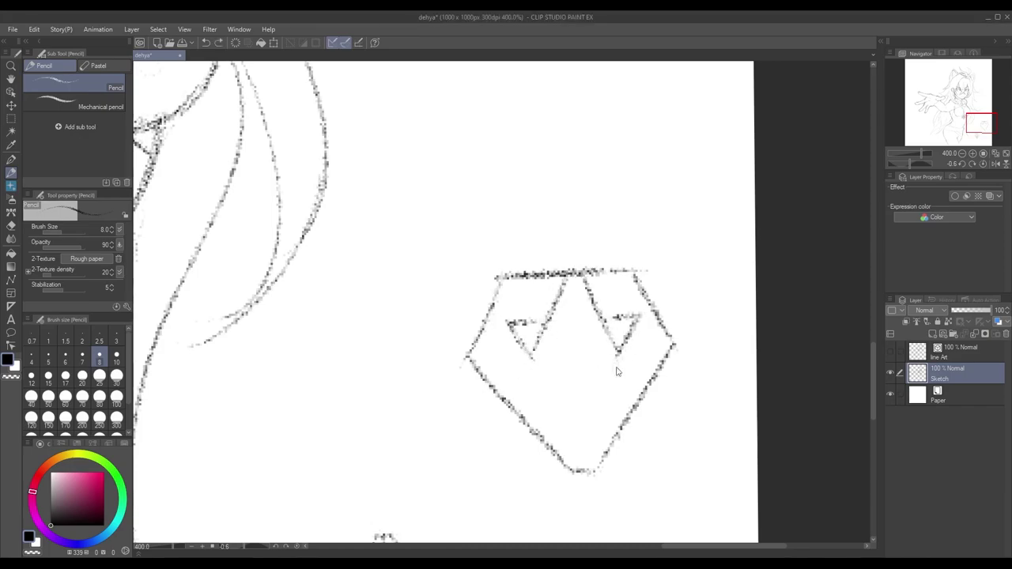
Draw a small angular tab on each lower side of the ornament's outline
mouse_move(492, 383)
left_mouse_down()
mouse_move(465, 393)
mouse_move(518, 429)
left_mouse_up()
key("ctrl+z")
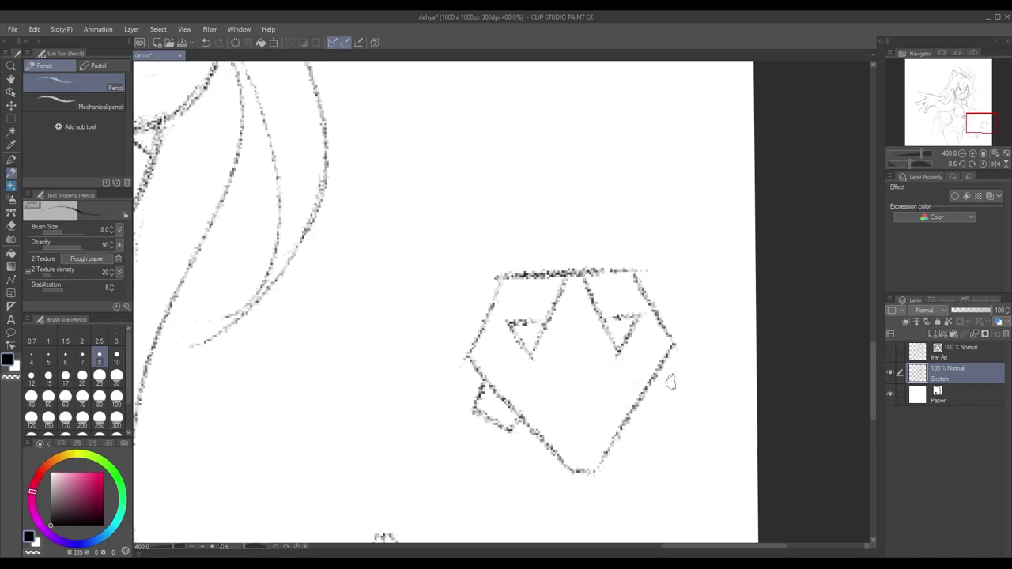
left_click_drag(667, 385, 642, 431)
scroll(554, 372, "down", 3)
scroll(503, 352, "up", 1)
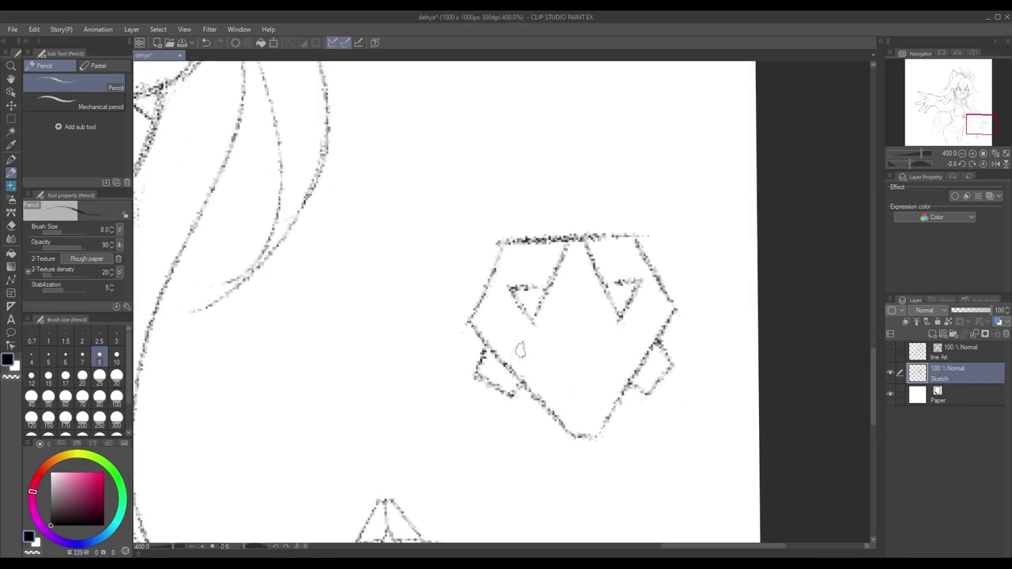
Close off the ornament's two side panels and draw a pointed arch with a diamond-shaped gem between them
key("ctrl+z")
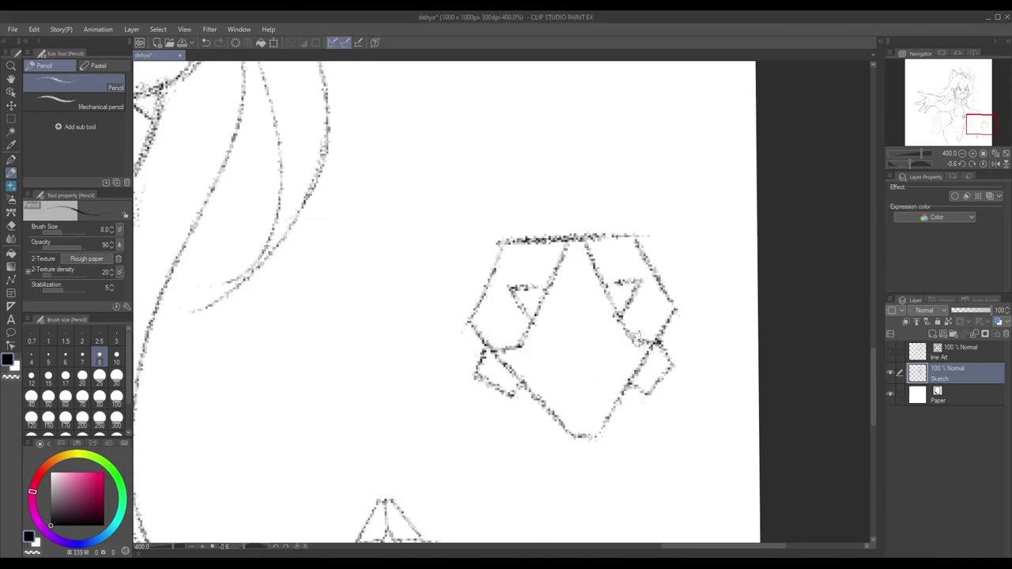
left_click_drag(516, 394, 638, 385)
key("ctrl+z")
mouse_move(571, 277)
left_mouse_down()
mouse_move(516, 395)
mouse_move(640, 388)
left_mouse_up()
key("e")
key("p")
left_click_drag(542, 352, 575, 399)
left_click_drag(622, 340, 599, 383)
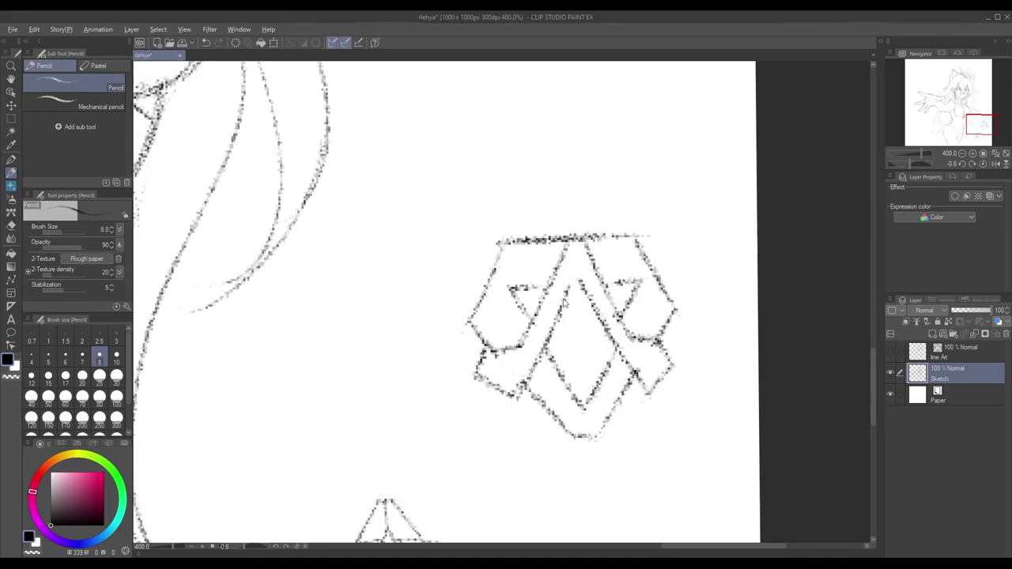
Darken the hooked triangles inside the side panels and erase the angular tabs below them
left_click_drag(550, 278, 510, 313)
mouse_move(600, 277)
left_mouse_down()
mouse_move(644, 283)
mouse_move(663, 342)
mouse_move(633, 395)
left_mouse_up()
key("e")
left_click_drag(477, 373, 522, 395)
left_click_drag(673, 367, 655, 378)
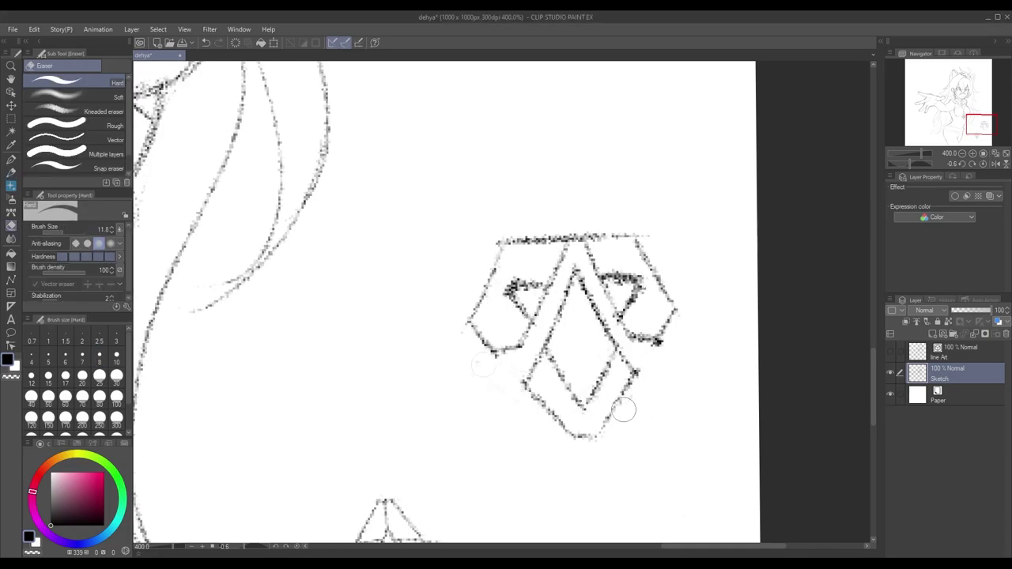
Redraw the tabs as rounded lobes under the side panels and add a centre line and arched facet to the gem
key("p")
left_click_drag(487, 356, 538, 408)
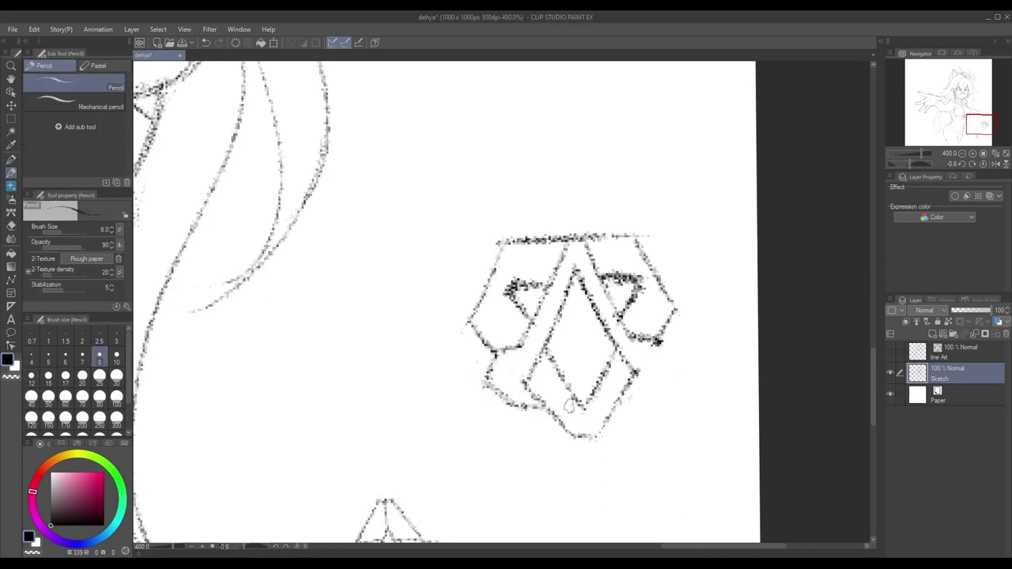
key("ctrl+z")
left_click_drag(657, 345, 488, 332)
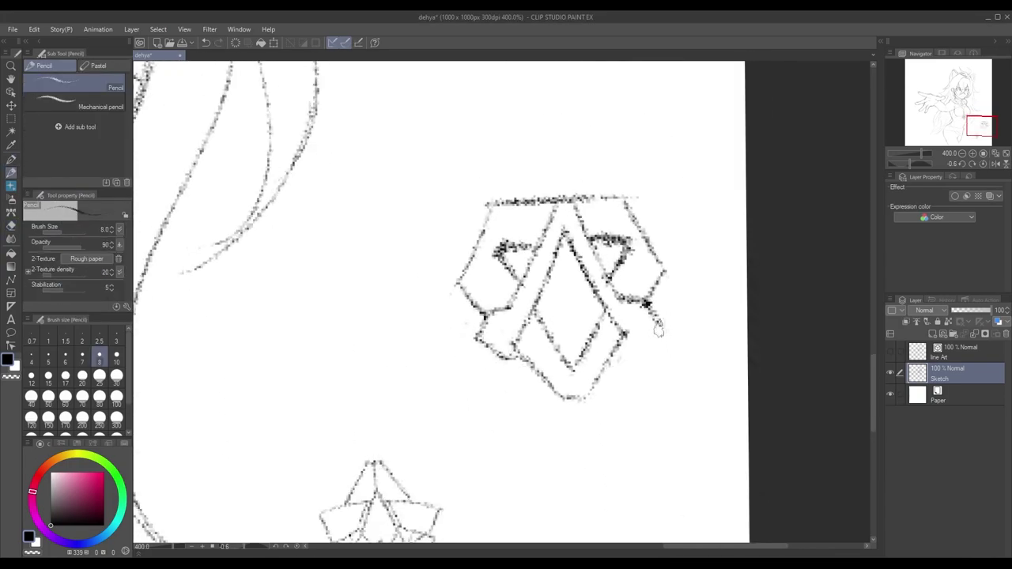
key("ctrl+z")
left_click_drag(577, 233, 577, 348)
left_click_drag(586, 300, 558, 369)
Raise a block at each end of the ornament's upper edge, leaving a notch in the middle, and erase the covered line
left_click_drag(467, 270, 583, 247)
key("ctrl+z")
key("ctrl+z")
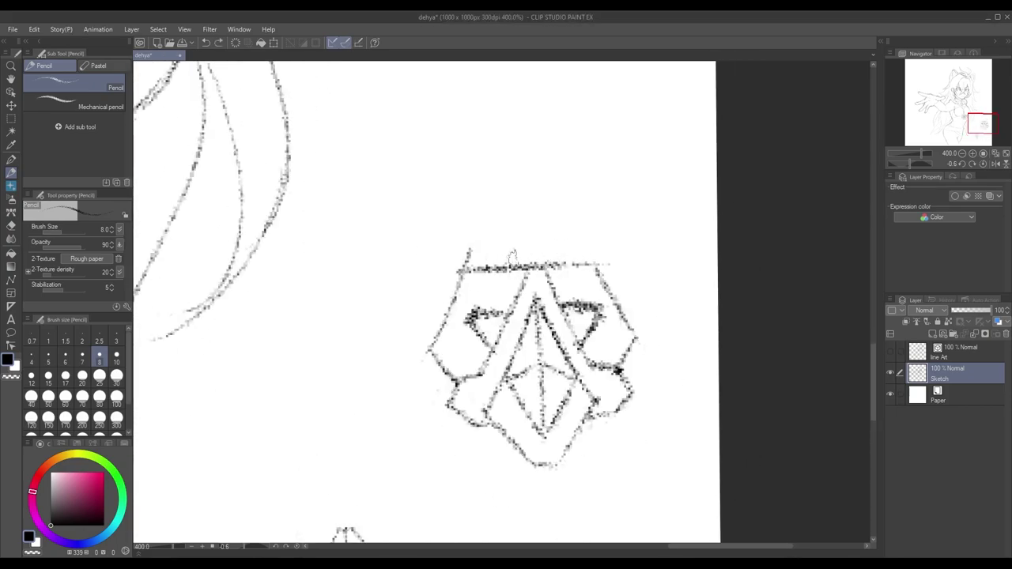
key("ctrl+y")
key("ctrl+y")
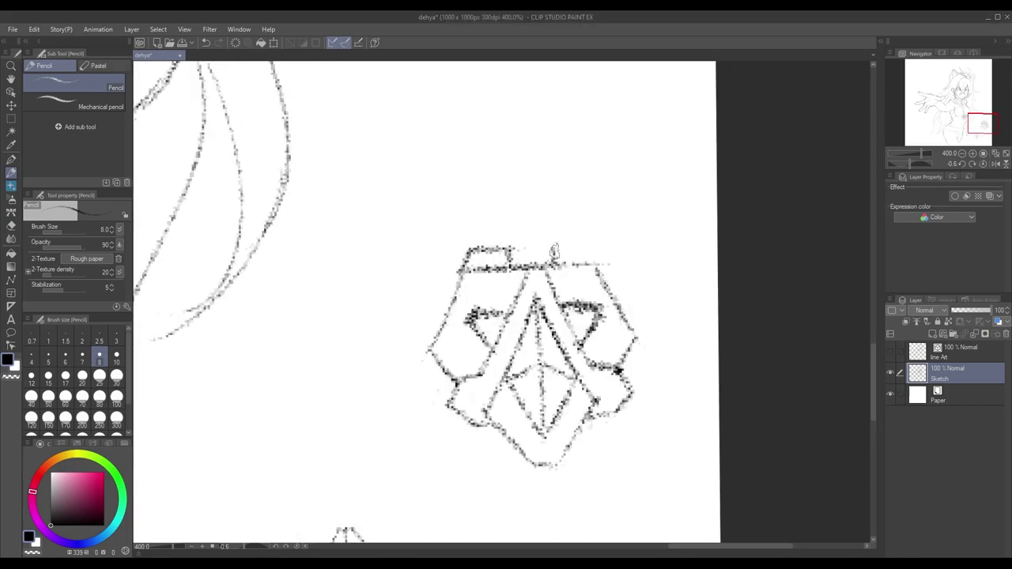
key("e")
key("p")
key("e")
key("p")
left_click_drag(603, 257, 628, 255)
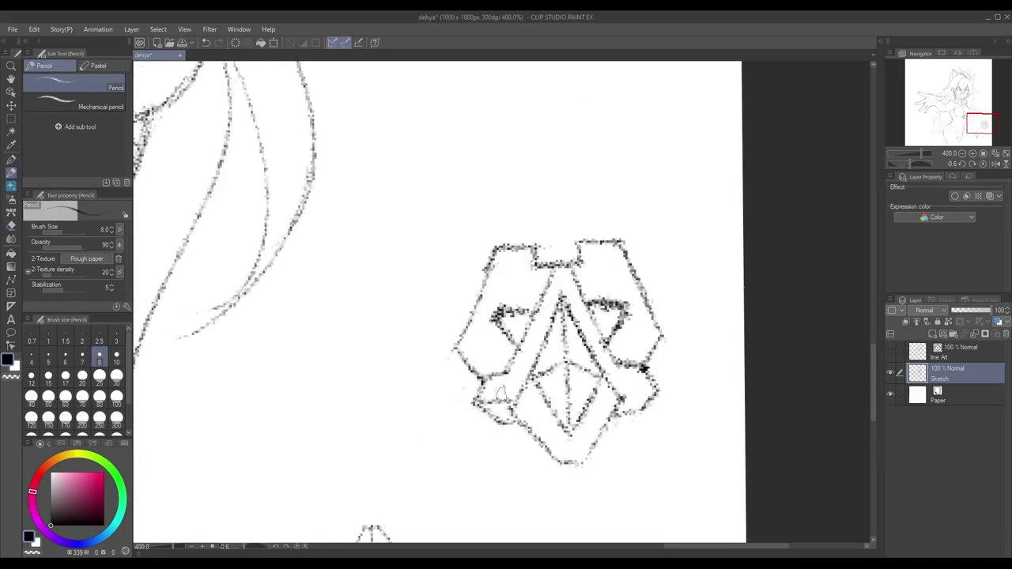
Undo the last stroke, then select the finished notched ornament, scale it down to about half size and apply the transformation
mouse_move(516, 244)
left_mouse_down()
mouse_move(596, 229)
mouse_move(535, 227)
mouse_move(609, 221)
mouse_move(761, 402)
mouse_move(736, 340)
left_mouse_up()
key("ctrl+z")
scroll(609, 237, "down", 3)
left_click(15, 139)
left_click(11, 119)
key("ctrl+t")
left_click_drag(627, 234, 631, 384)
key("Return")
Undo the accidental crop of the canvas and try placing the pointed ornament on the hip band
left_click(604, 496)
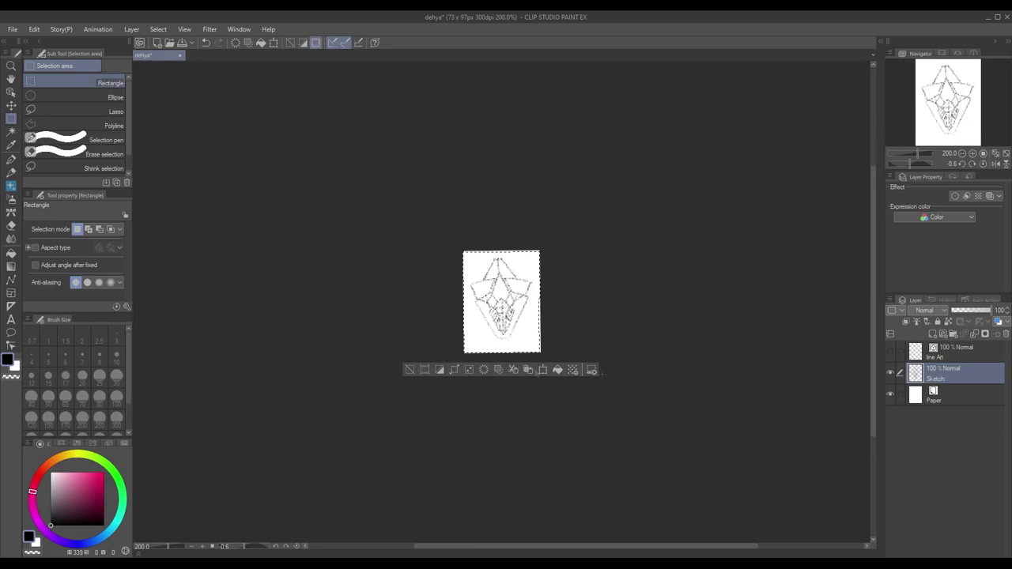
key("ctrl+z")
left_click_drag(599, 317, 261, 229)
scroll(418, 351, "up", 2)
left_click(414, 359)
scroll(423, 359, "down", 3)
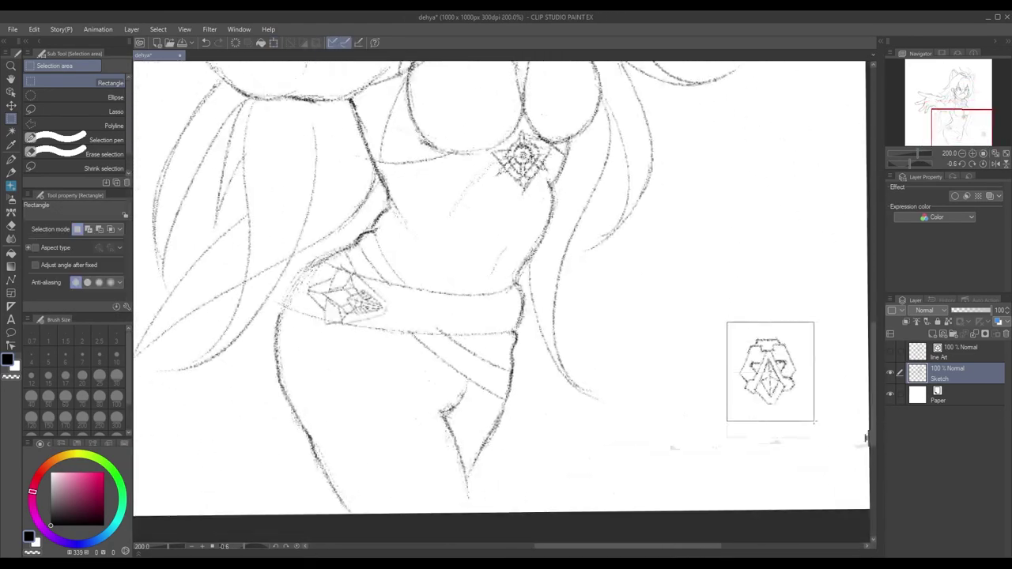
Shrink, rotate and place both ornaments side by side on the outer end of the hip band, scaling the notched one to 72%
key("ctrl+t")
left_click_drag(817, 420, 791, 405)
left_click_drag(759, 370, 276, 252)
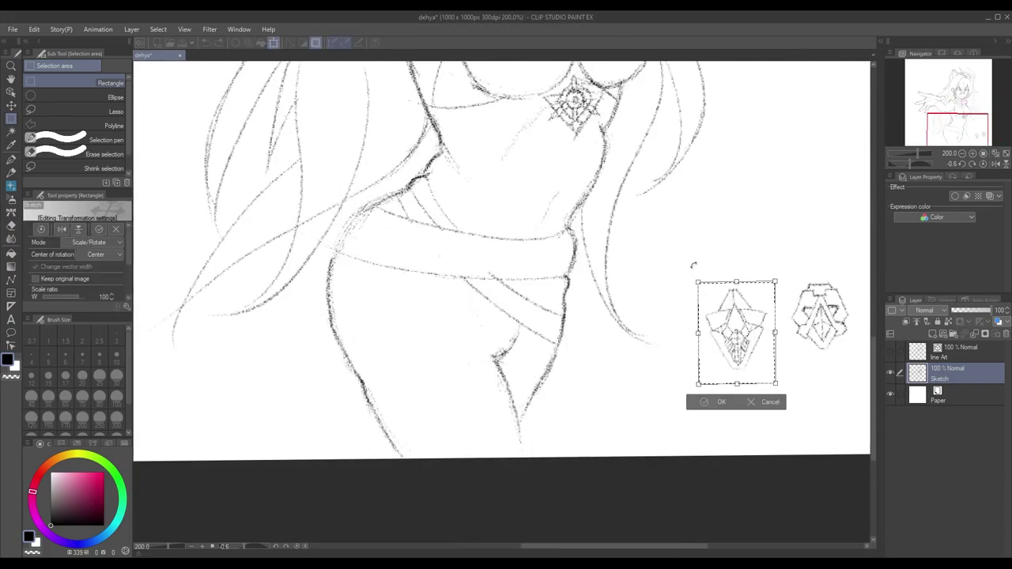
left_click_drag(735, 328, 701, 327)
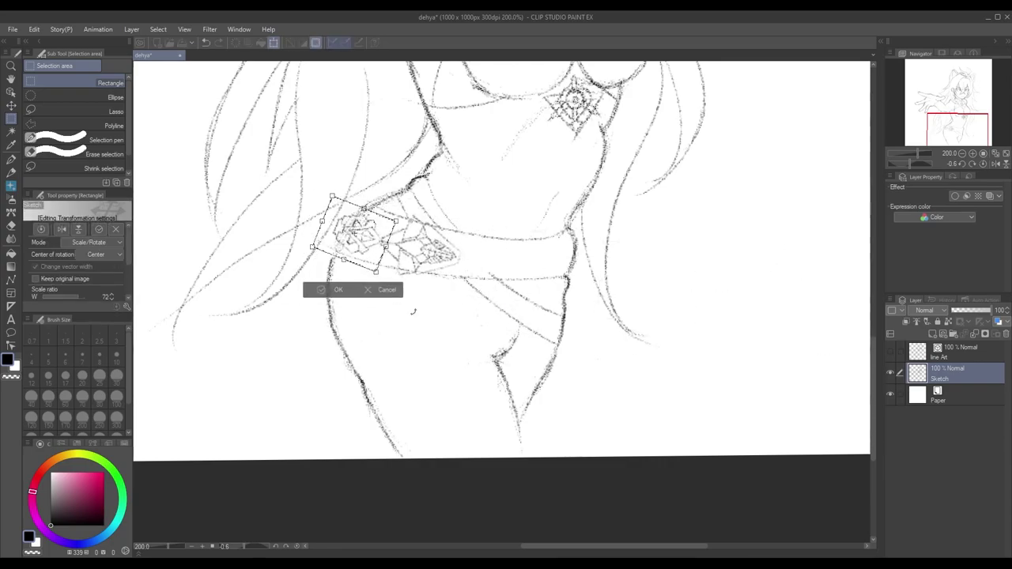
key("Return")
mouse_move(425, 328)
left_mouse_down()
mouse_move(491, 382)
mouse_move(519, 358)
left_mouse_up()
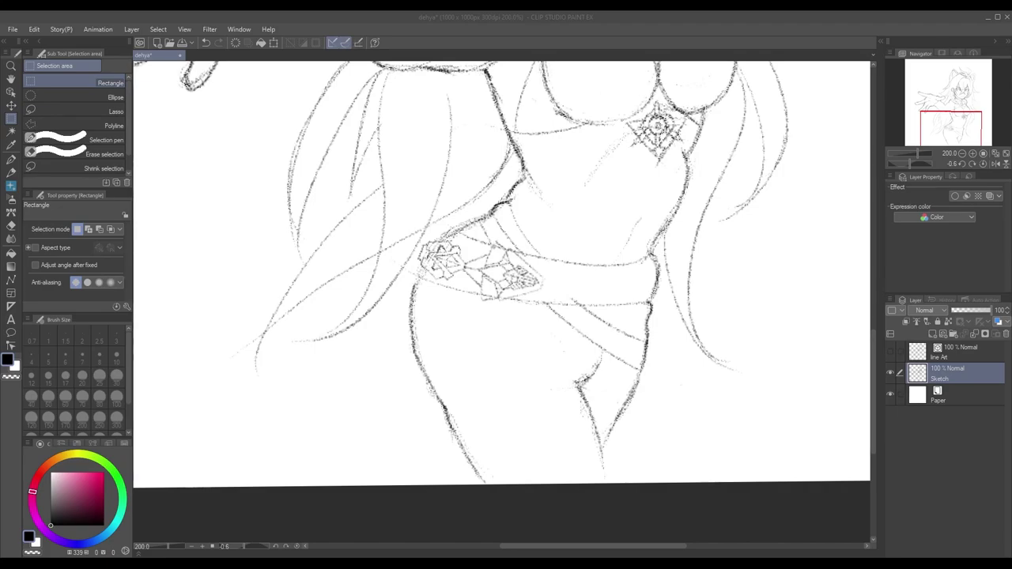
Pencil a row of three chevrons along the hip band pointing towards the ornaments, plus crossing lines at the ornament's tip
scroll(688, 334, "down", 4)
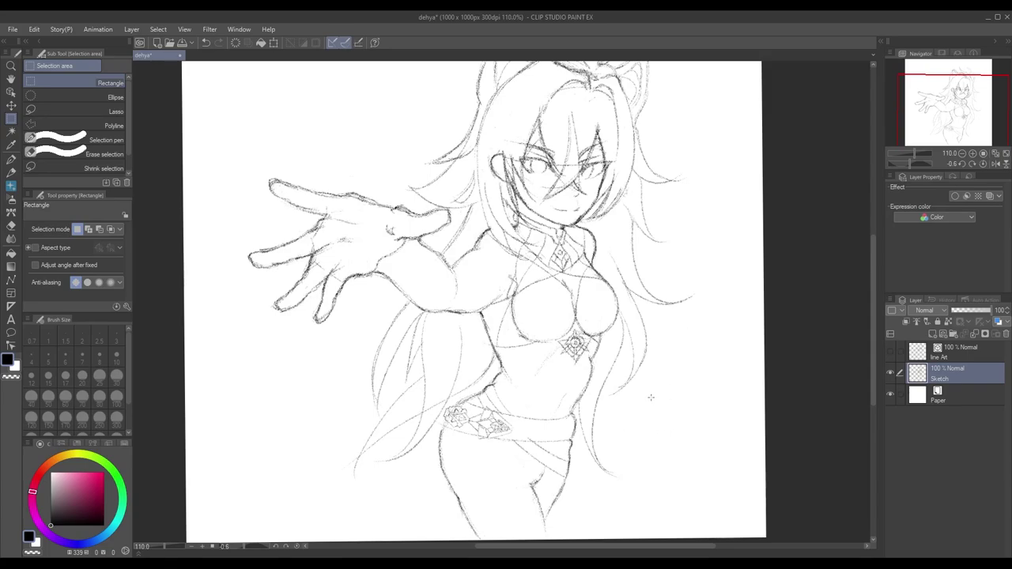
scroll(647, 260, "up", 5)
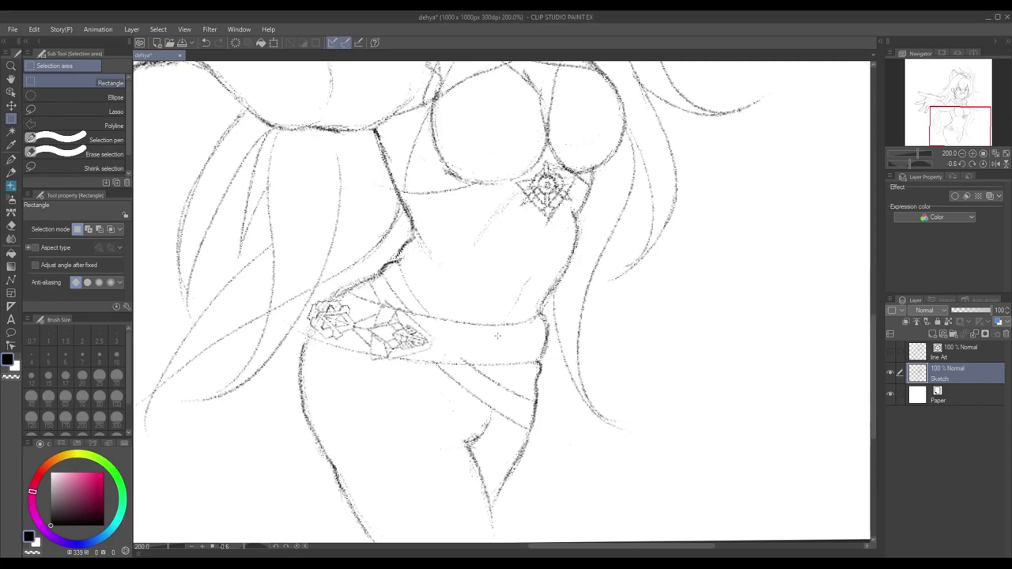
key("p")
scroll(633, 308, "up", 3)
scroll(632, 308, "down", 3)
mouse_move(575, 275)
left_mouse_down()
mouse_move(554, 307)
mouse_move(576, 331)
left_mouse_up()
left_click_drag(647, 280, 538, 357)
left_click_drag(597, 280, 646, 324)
left_click_drag(616, 324, 660, 362)
scroll(601, 243, "down", 2)
scroll(601, 243, "up", 3)
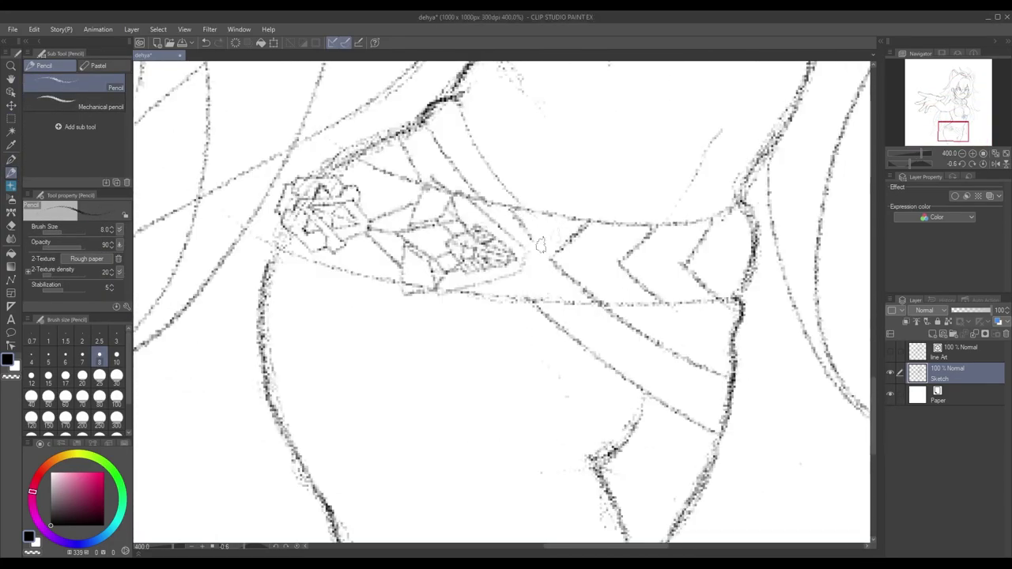
left_click_drag(563, 268, 509, 294)
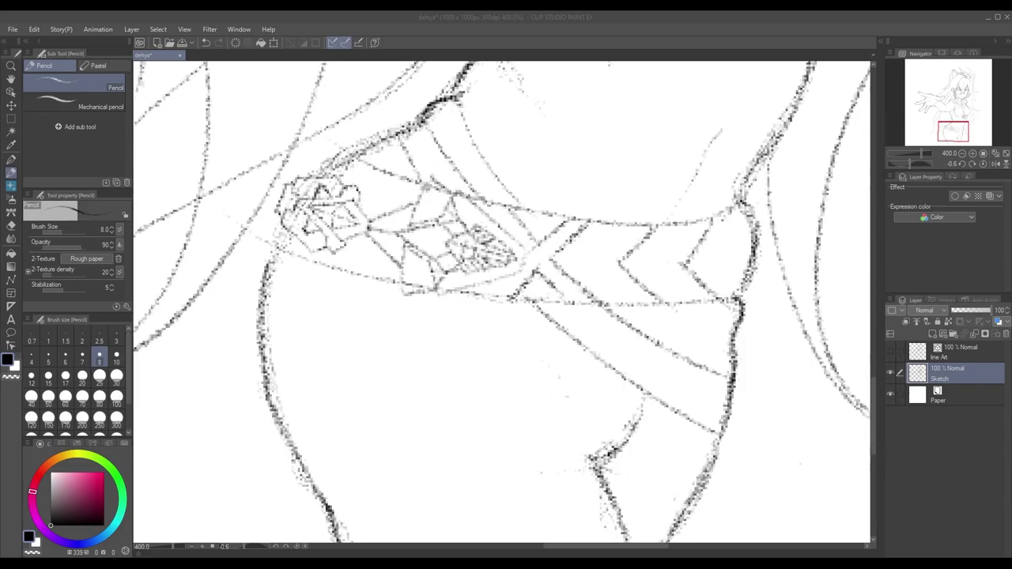
Examine the hip band pattern up close and against the whole figure
scroll(542, 283, "down", 2)
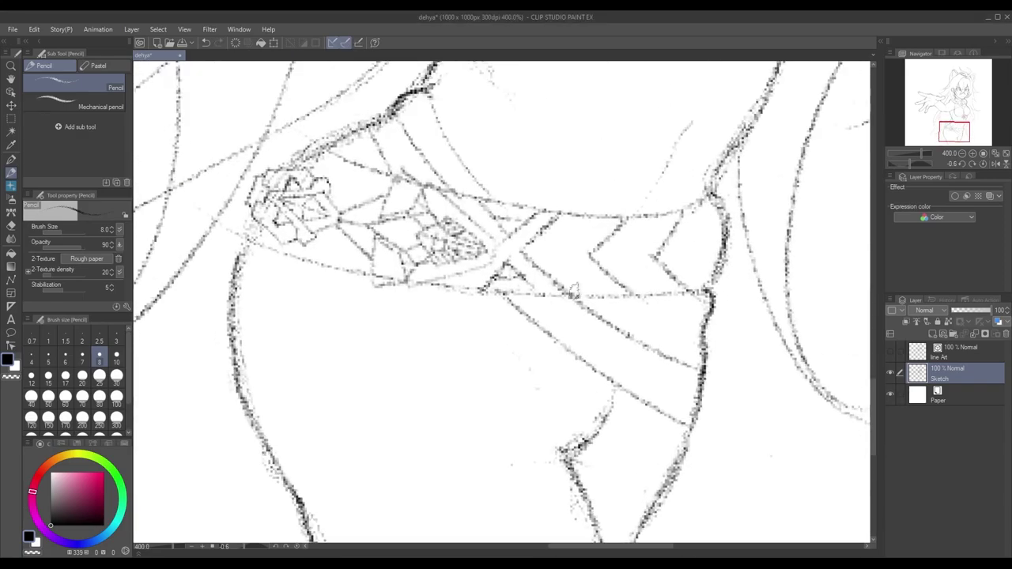
scroll(543, 283, "down", 3)
scroll(543, 283, "up", 2)
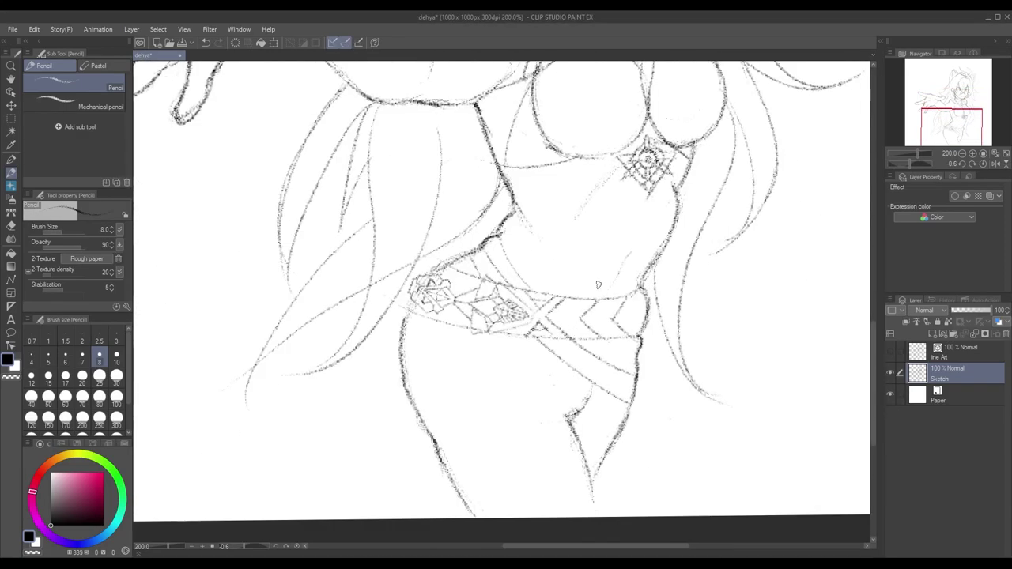
scroll(565, 342, "up", 2)
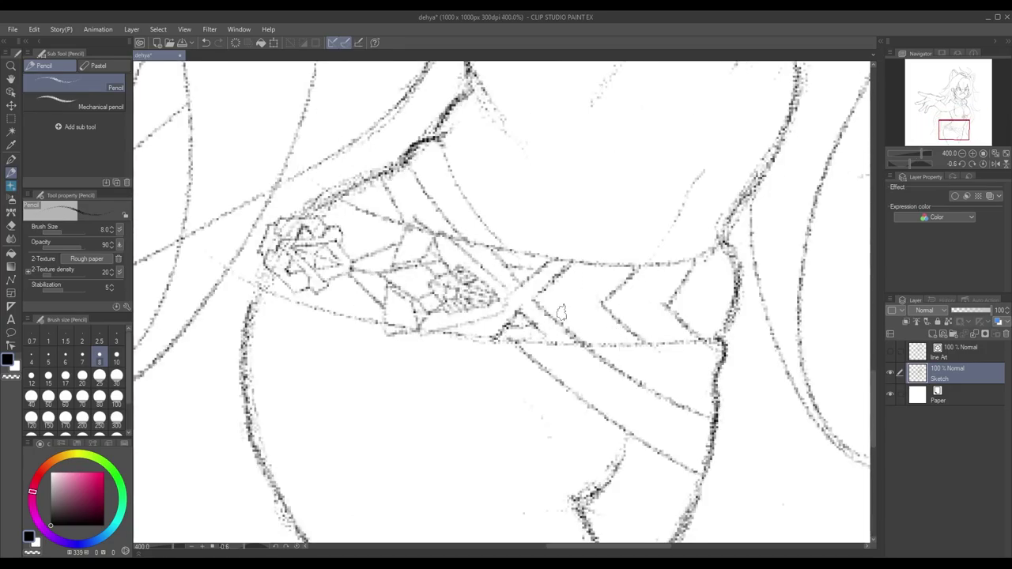
scroll(560, 312, "down", 4)
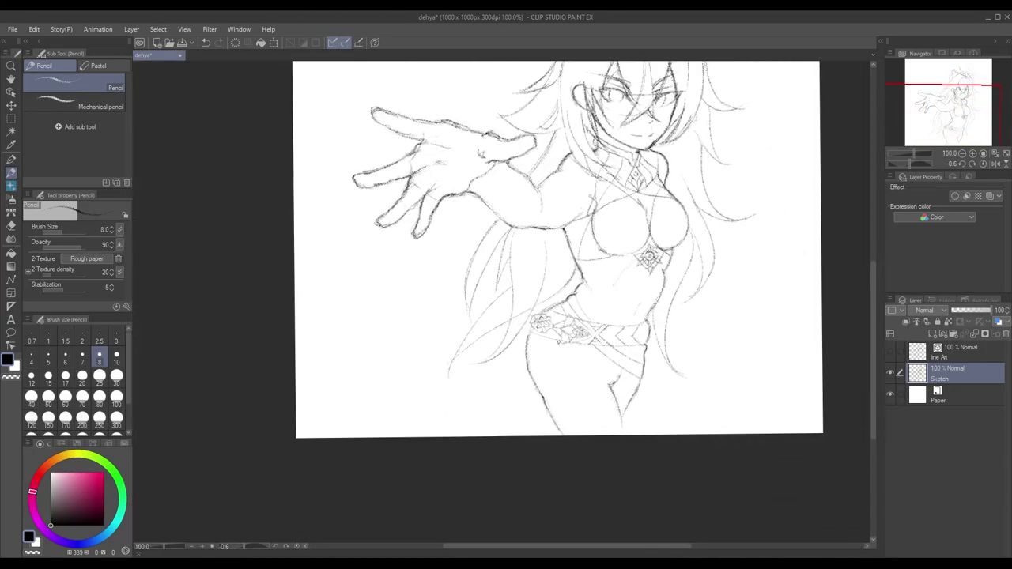
key("ctrl+0")
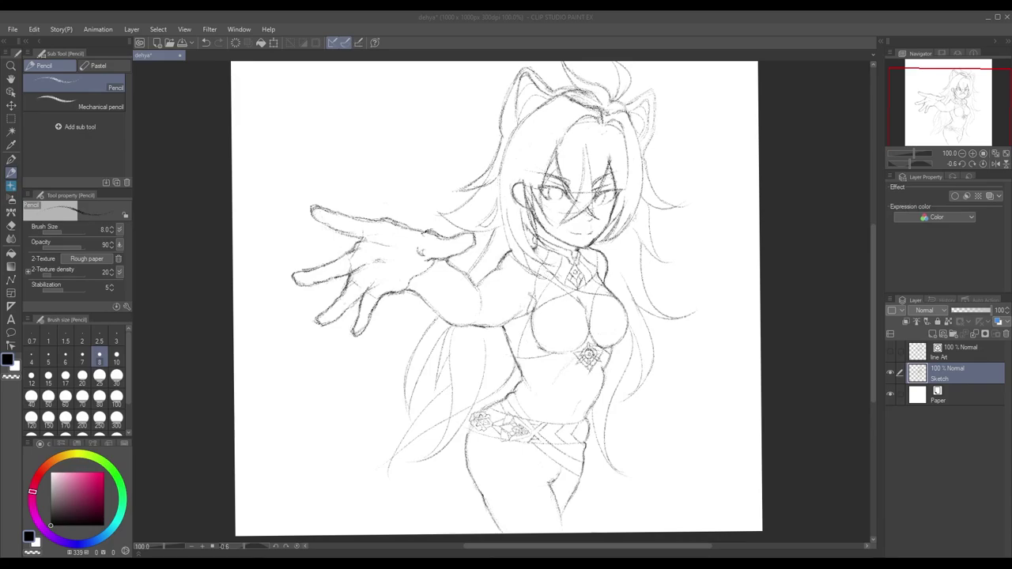
scroll(496, 299, "up", 1)
left_click_drag(809, 261, 690, 346)
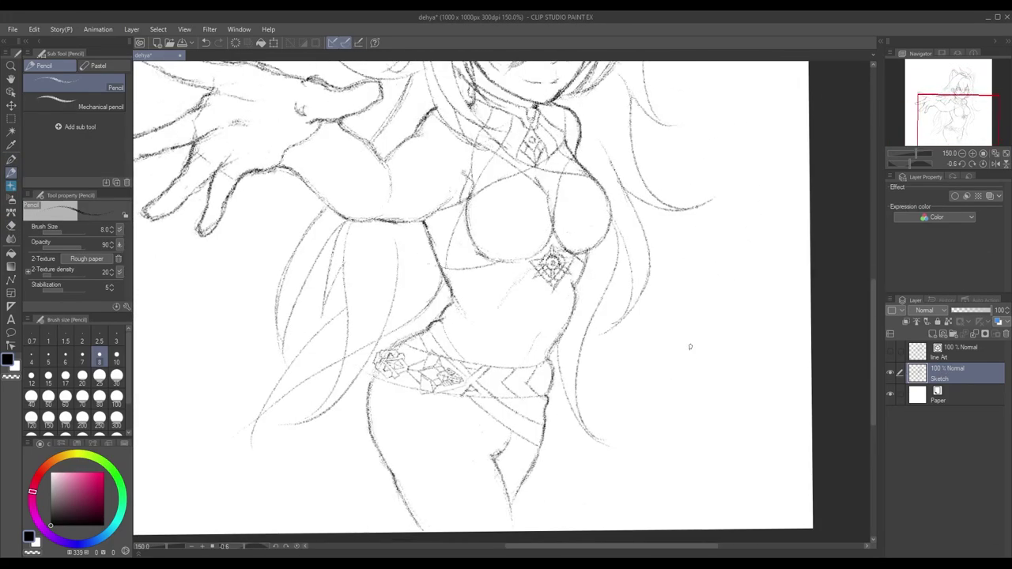
Rework the outer thigh outline into a lighter, fuller curve running down from the hip band
left_click_drag(552, 321, 710, 241)
mouse_move(514, 302)
left_mouse_down()
mouse_move(478, 420)
mouse_move(447, 286)
mouse_move(528, 438)
left_mouse_up()
scroll(447, 285, "down", 4)
scroll(491, 301, "up", 4)
scroll(528, 438, "down", 4)
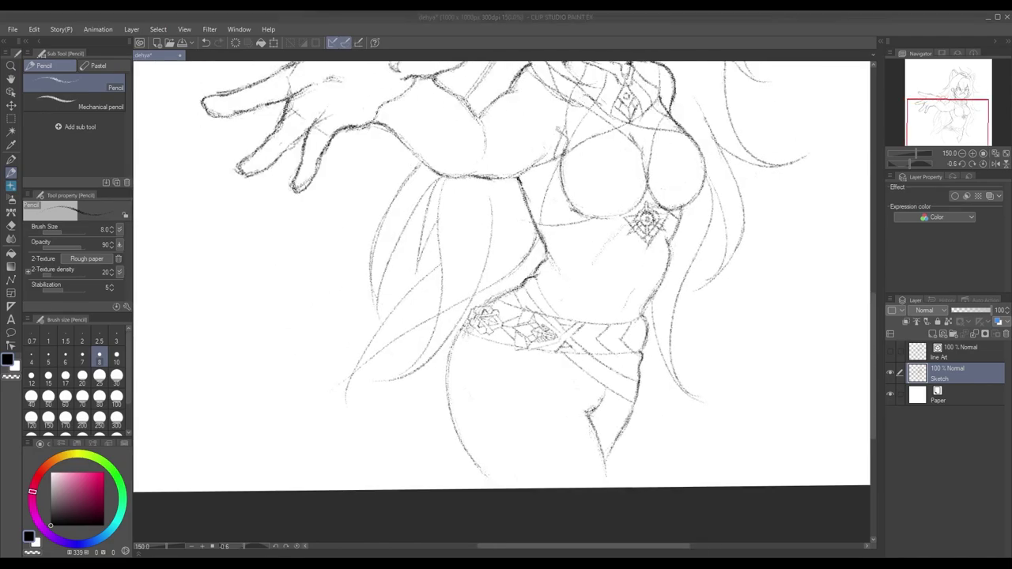
scroll(662, 380, "up", 2)
scroll(589, 359, "down", 1)
scroll(588, 359, "up", 1)
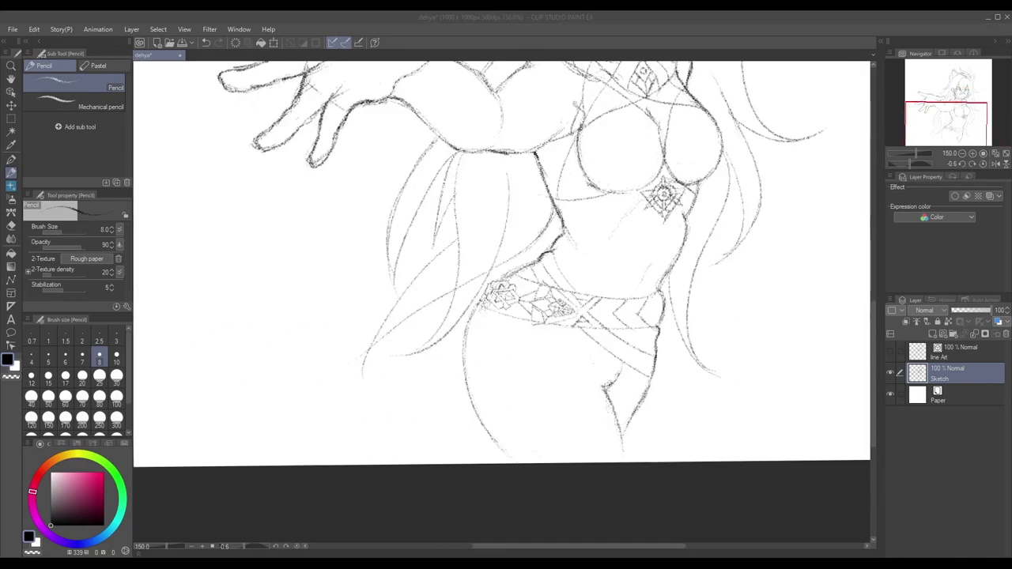
Trace the outer edges and tip of the pointed hip ornament with the Real G-Pen in a bold line
scroll(602, 380, "up", 3)
key("p")
mouse_move(466, 146)
left_mouse_down()
mouse_move(521, 192)
mouse_move(523, 214)
mouse_move(431, 237)
mouse_move(471, 325)
left_mouse_up()
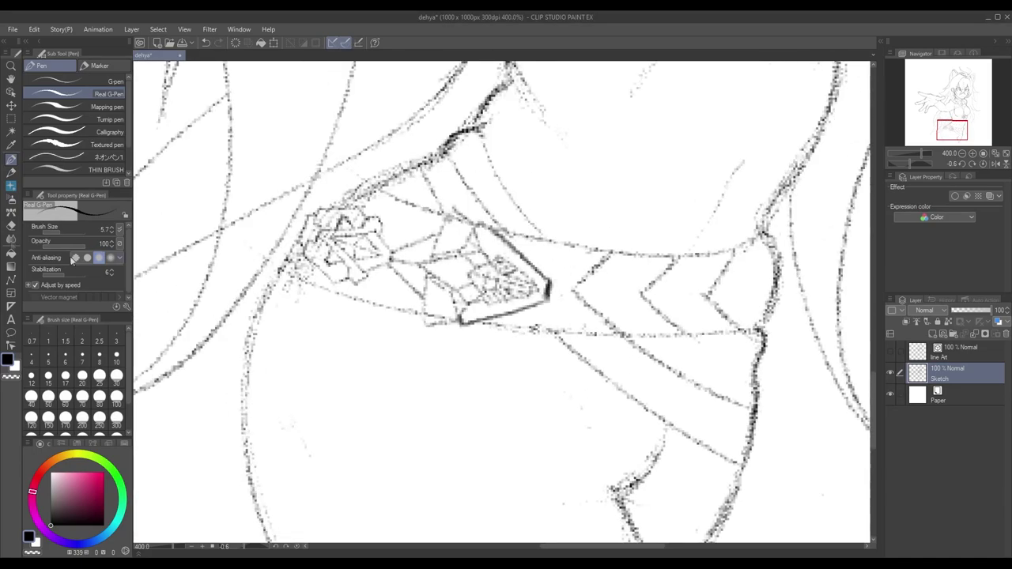
left_click_drag(538, 294, 558, 285)
Ink nested V shapes facing each other along the hip band's upper and lower edges beside the ornament, redoing unsatisfactory strokes
mouse_move(549, 234)
left_mouse_down()
mouse_move(581, 259)
mouse_move(615, 243)
mouse_move(587, 258)
left_mouse_up()
mouse_move(549, 323)
left_mouse_down()
mouse_move(616, 324)
mouse_move(601, 308)
left_mouse_up()
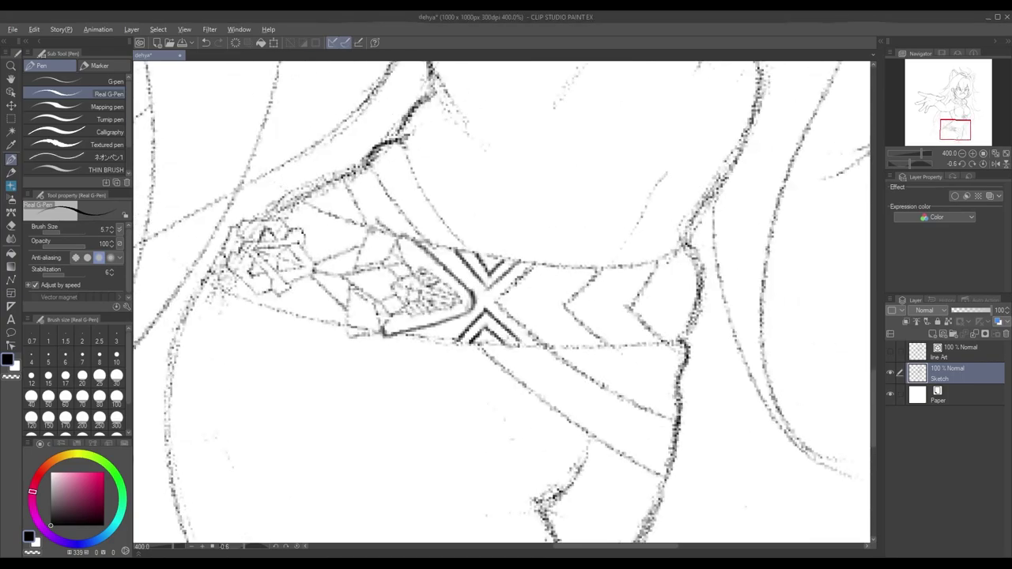
key("ctrl+z")
left_click_drag(536, 266, 592, 271)
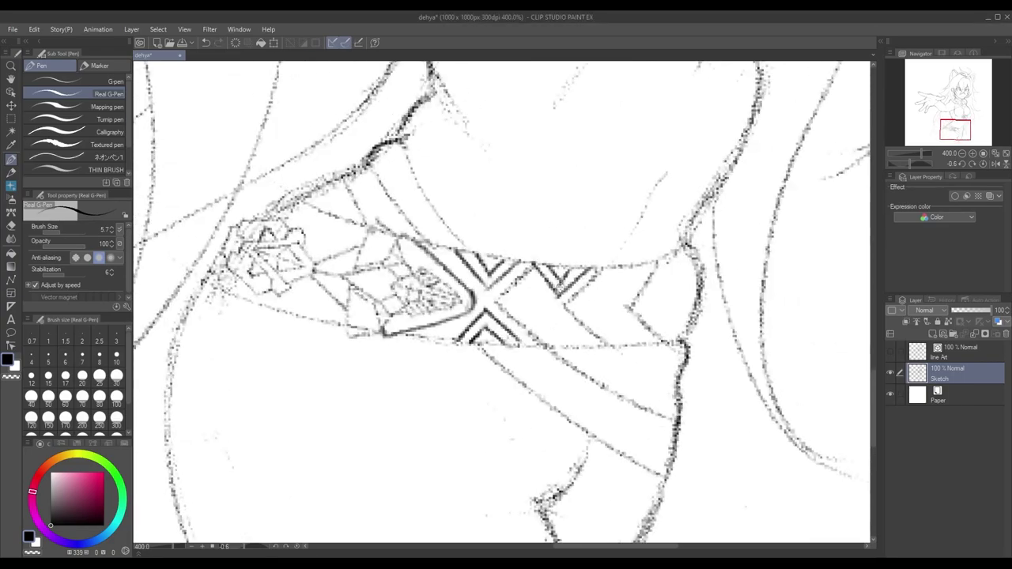
key("ctrl+z")
left_click_drag(529, 333, 546, 310)
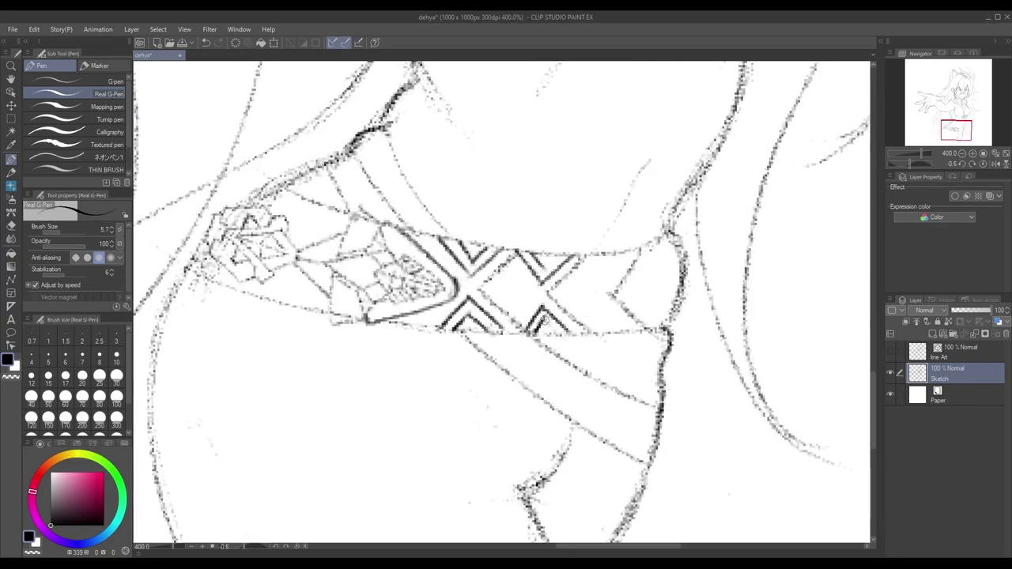
Continue the facing nested V pattern along the rest of the hip band to the far hip
left_click_drag(523, 242, 582, 234)
left_click_drag(533, 319, 590, 321)
mouse_move(582, 239)
left_mouse_down()
mouse_move(612, 269)
mouse_move(623, 266)
left_mouse_up()
left_click_drag(587, 313, 617, 285)
scroll(502, 300, "down", 3)
scroll(502, 300, "up", 5)
scroll(502, 300, "down", 5)
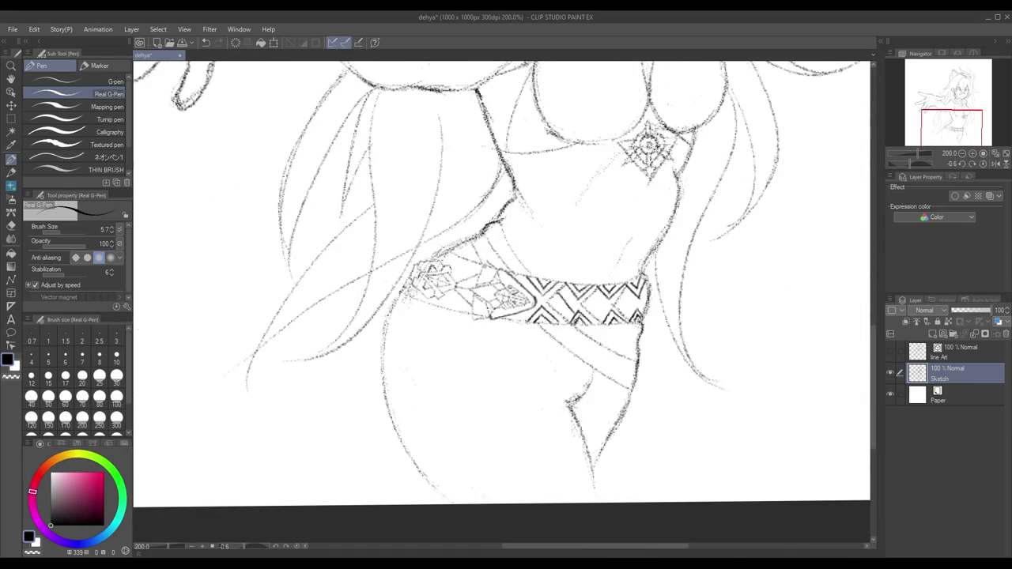
Ink short angled linking strokes between the facing V shapes to complete the interlaced pattern across the hip band
scroll(538, 305, "up", 3)
left_click_drag(530, 299, 549, 315)
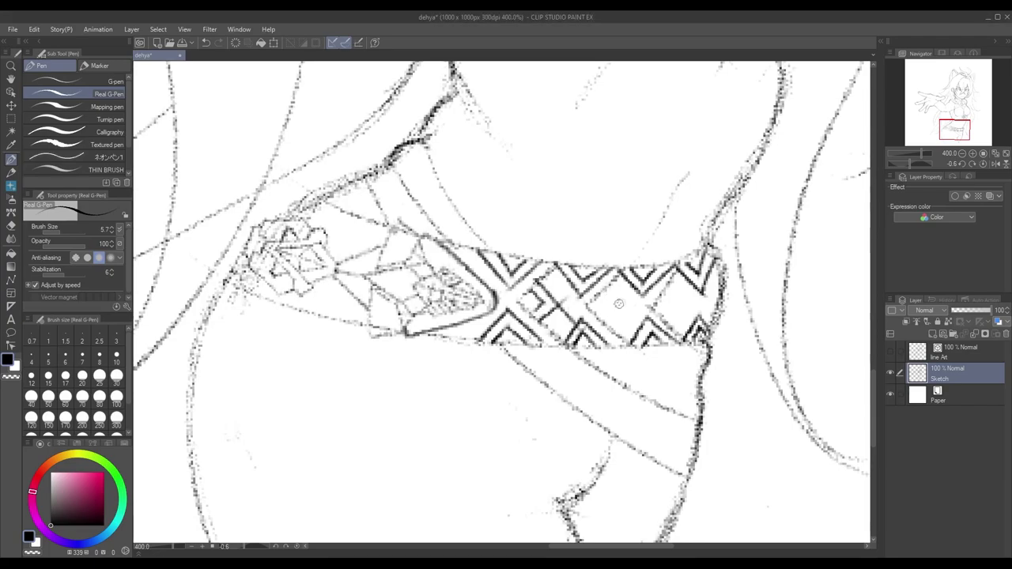
mouse_move(635, 294)
left_mouse_down()
mouse_move(617, 308)
mouse_move(636, 333)
mouse_move(645, 318)
left_mouse_up()
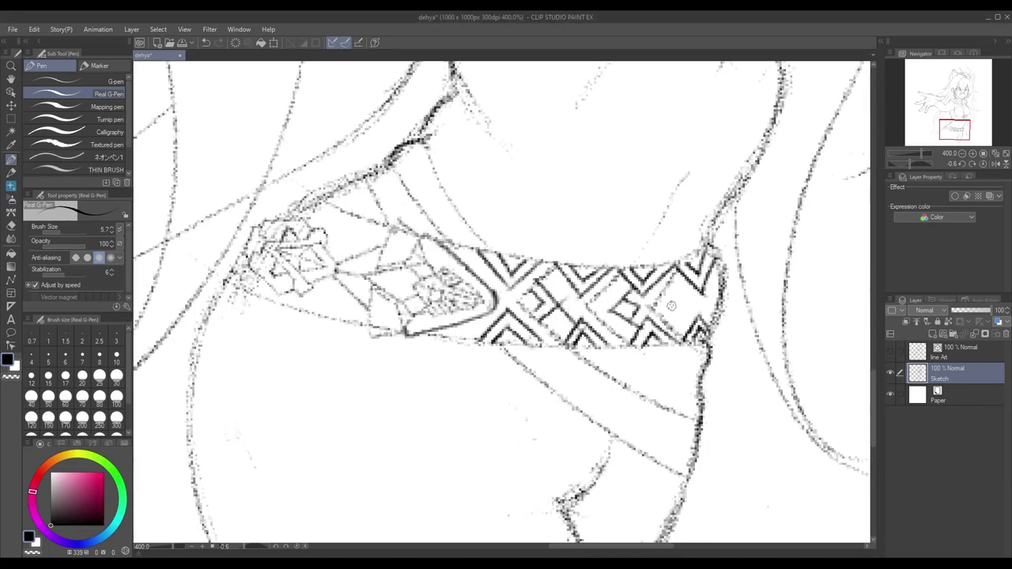
scroll(538, 283, "down", 3)
scroll(538, 261, "up", 3)
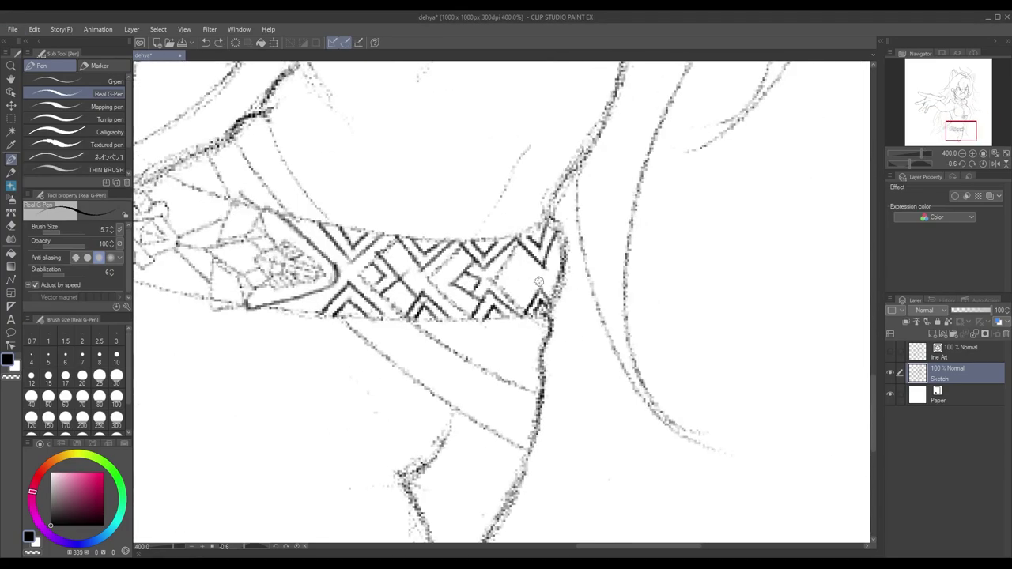
scroll(522, 332, "down", 4)
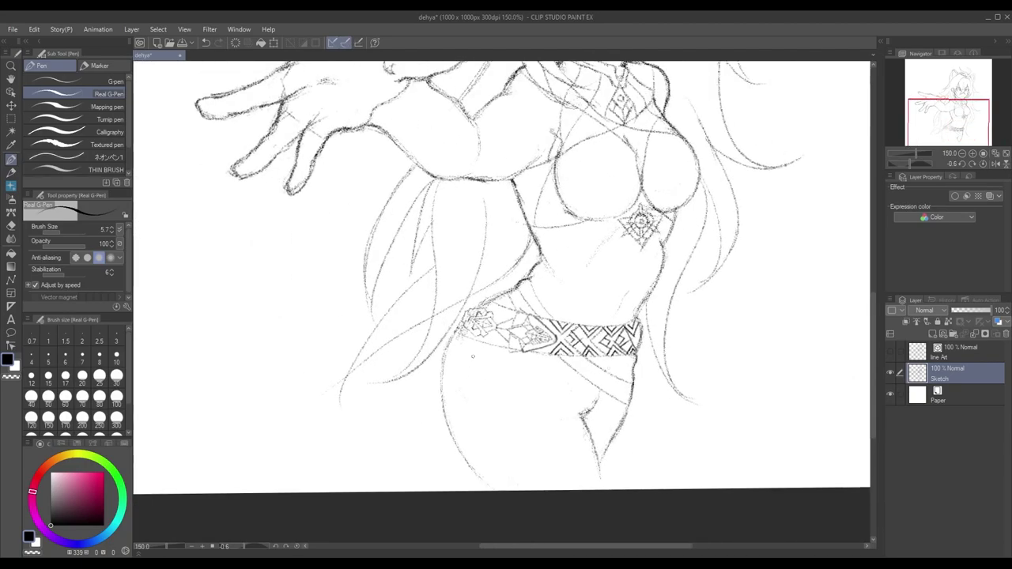
Trace the hip band's outer end and its lower edge up to the pointed ornament with a bold pen line
scroll(529, 367, "up", 2)
left_click_drag(478, 272, 453, 287)
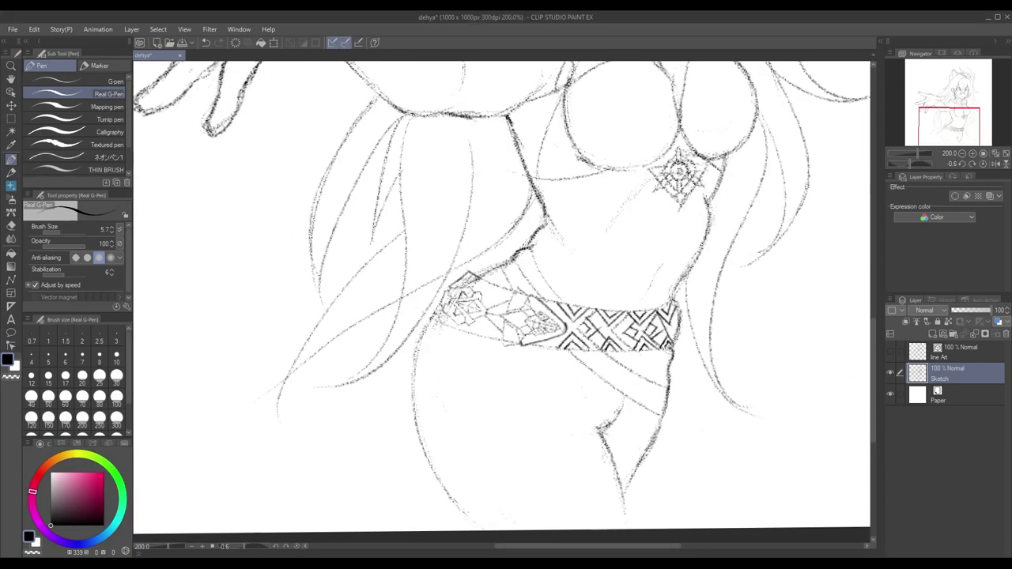
left_click_drag(503, 340, 431, 320)
left_click_drag(506, 332, 511, 310)
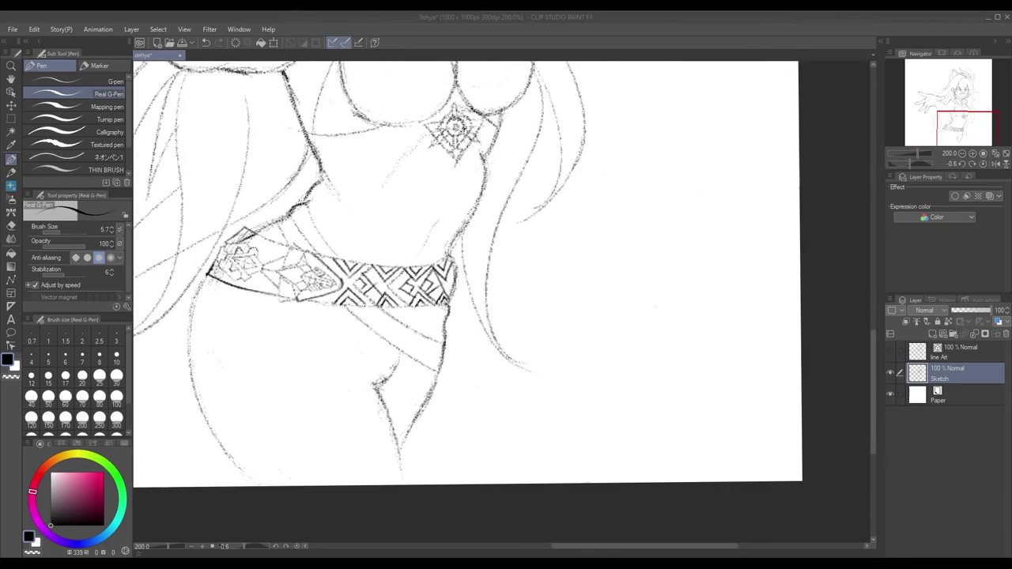
scroll(708, 377, "down", 2)
scroll(708, 377, "up", 2)
scroll(708, 376, "down", 2)
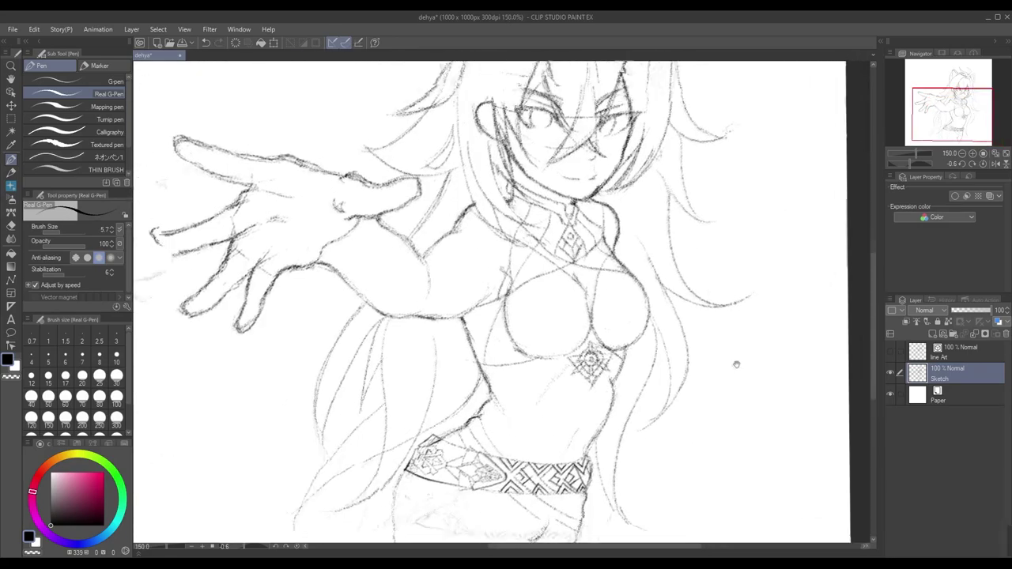
Draw a small circle with the Ellipse figure tool in the blank area beside the hips
key("p")
scroll(613, 367, "up", 1)
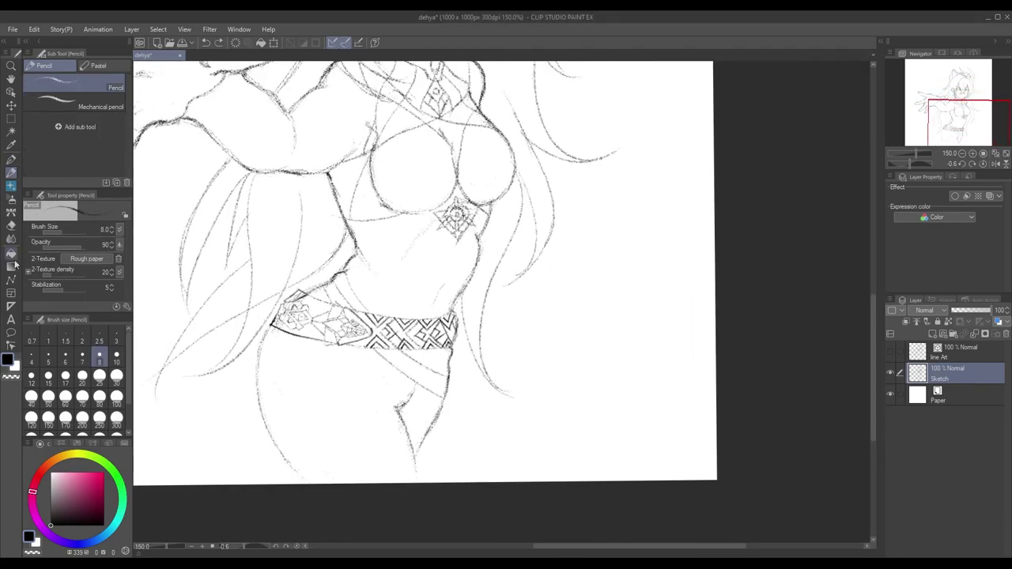
left_click(11, 199)
left_click(11, 253)
left_click(11, 265)
left_click(11, 278)
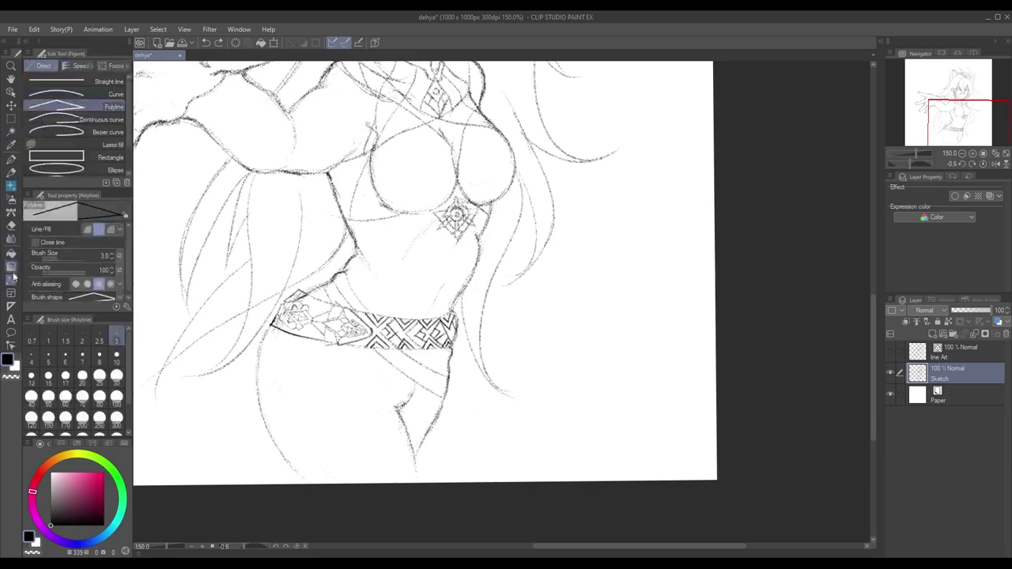
key("p")
scroll(599, 313, "up", 1)
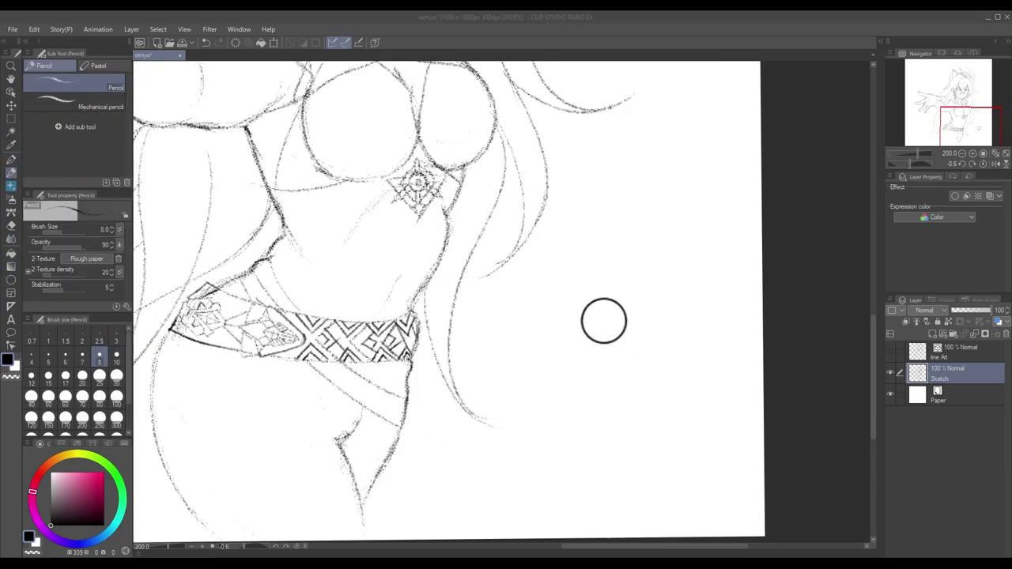
key("u")
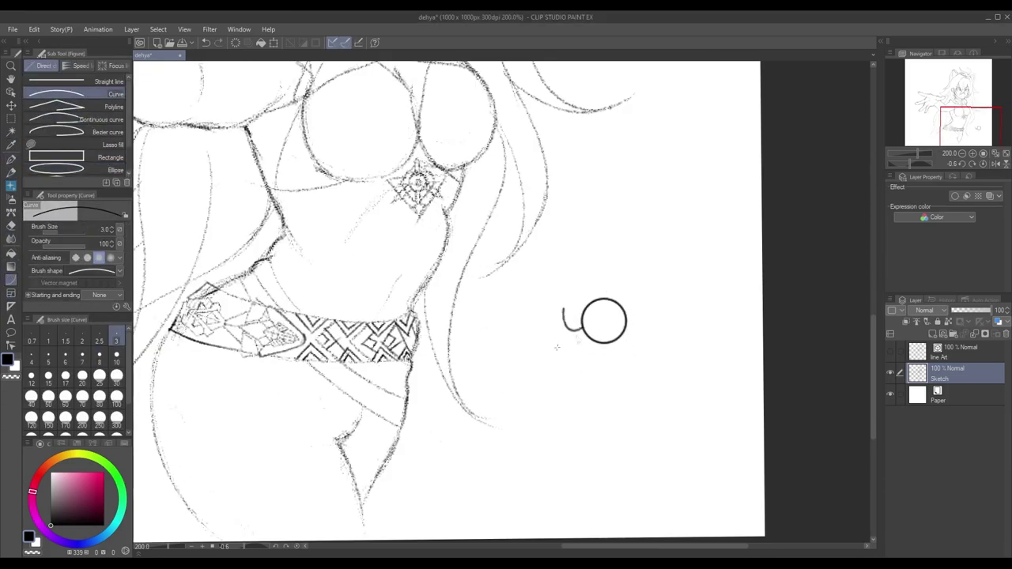
left_click_drag(576, 332, 548, 237)
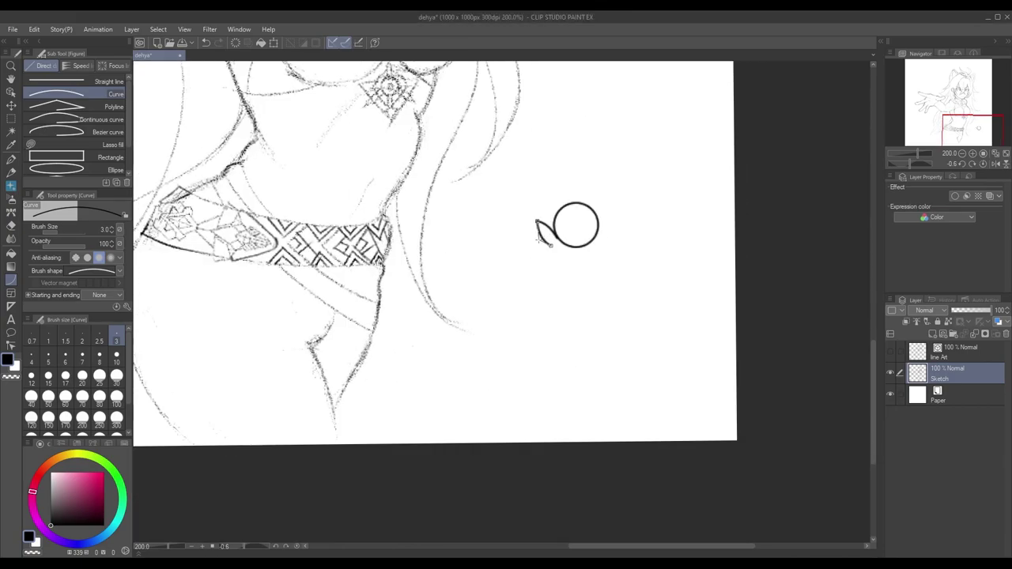
scroll(613, 229, "up", 2)
left_click_drag(613, 213, 578, 244)
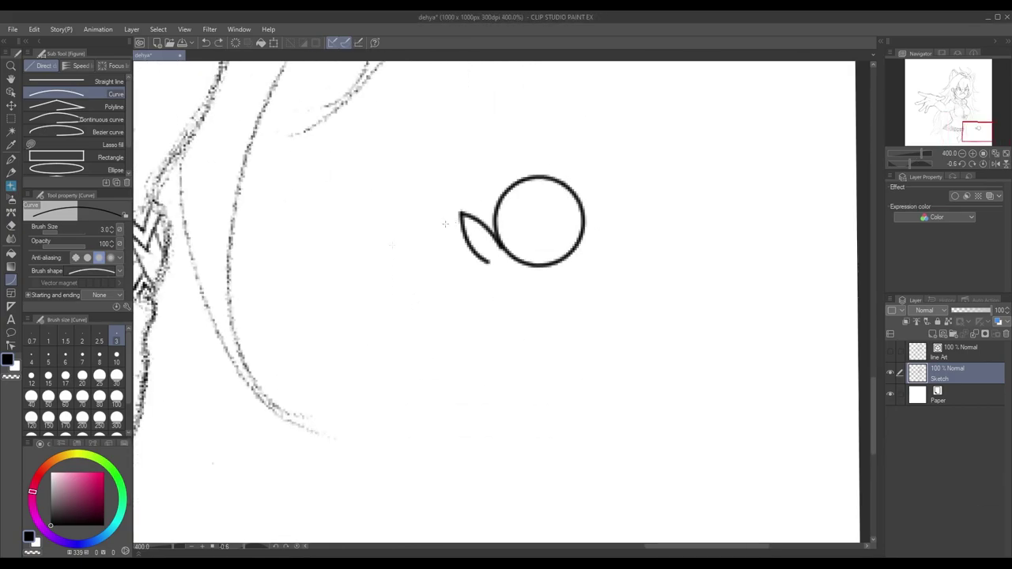
left_click(605, 238)
key("o")
left_click_drag(396, 315, 348, 371)
left_click(11, 119)
left_click(44, 165)
key("h")
key("ctrl+z")
key("ctrl+z")
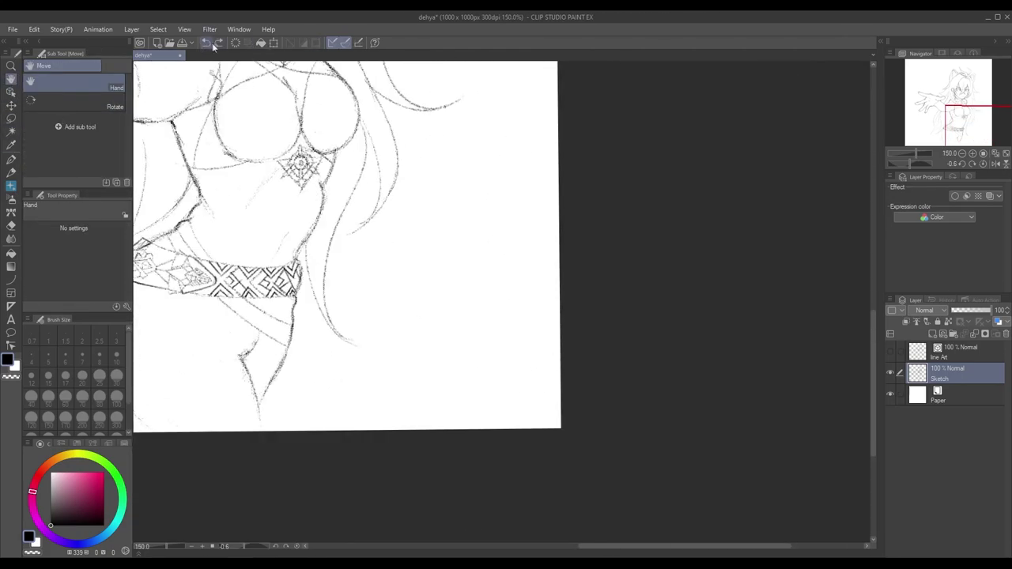
mouse_move(470, 206)
left_mouse_down()
mouse_move(585, 313)
mouse_move(556, 278)
left_mouse_up()
key("u")
key("ctrl+z")
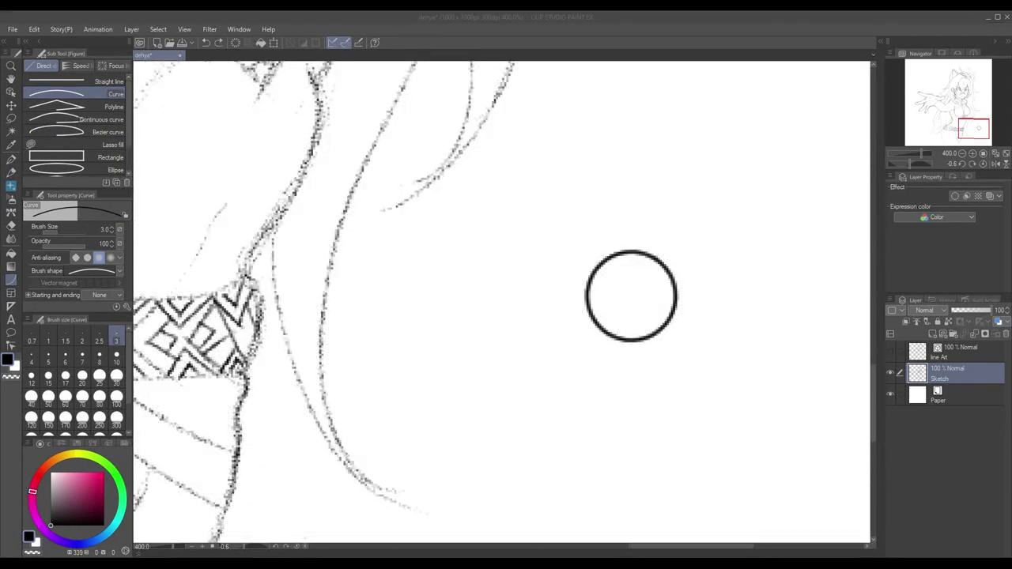
left_click_drag(631, 296, 532, 290)
left_click(467, 320)
left_click(11, 158)
left_click_drag(448, 277, 645, 274)
left_click_drag(461, 311, 625, 309)
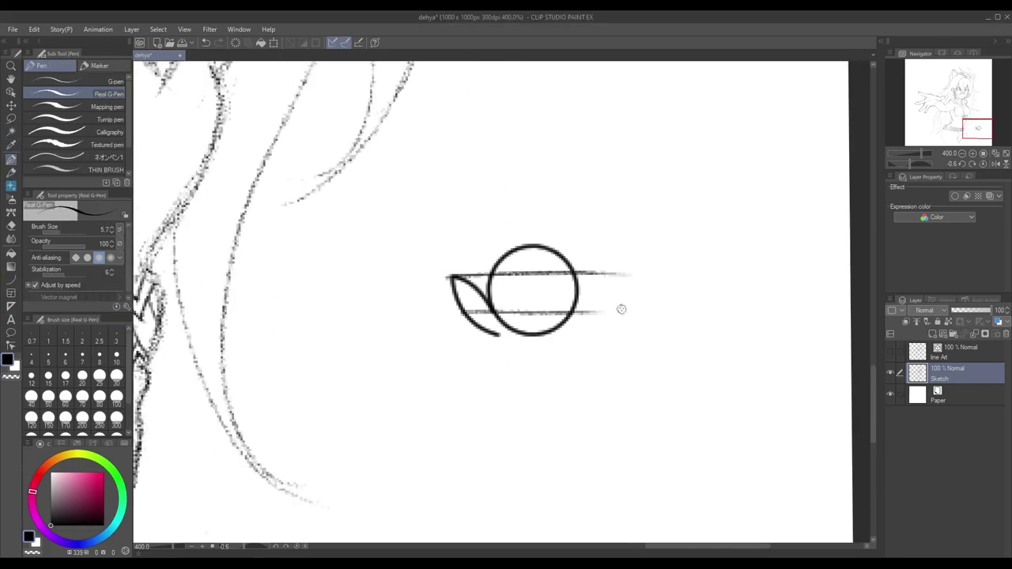
key("ctrl+z")
key("ctrl+z")
key("ctrl+z")
key("ctrl+z")
Draw matching pointed leaves on both sides of the circle along a horizontal guide line, erasing the guide inside the circle
key("u")
mouse_move(463, 294)
left_mouse_down()
mouse_move(496, 315)
mouse_move(621, 290)
left_mouse_up()
left_click(467, 322)
key("p")
key("u")
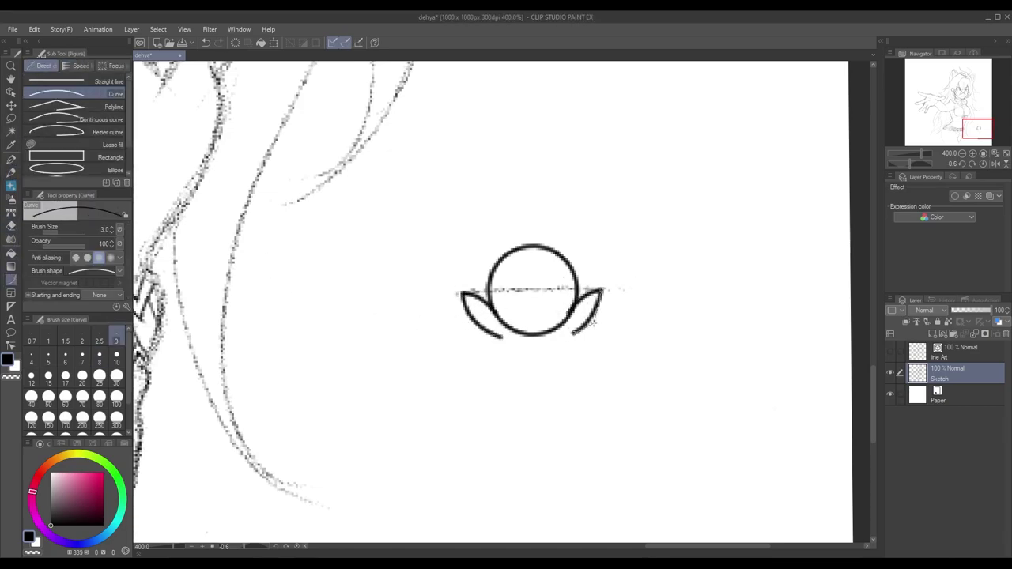
left_click(599, 324)
left_click_drag(500, 292, 546, 277)
key("e")
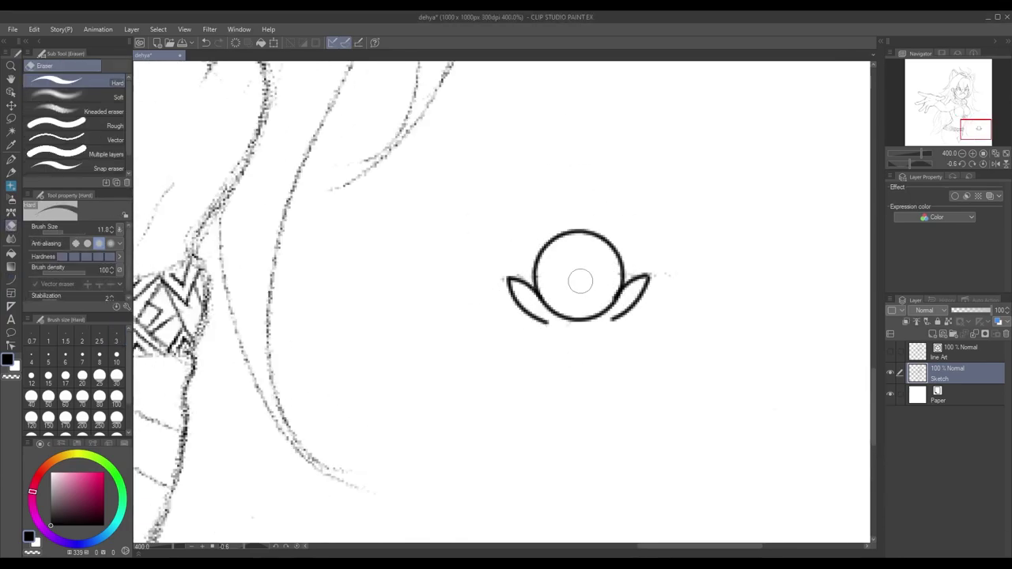
Select the circle with its two leaves and shift it slightly down and closer to the figure
key("ctrl+t")
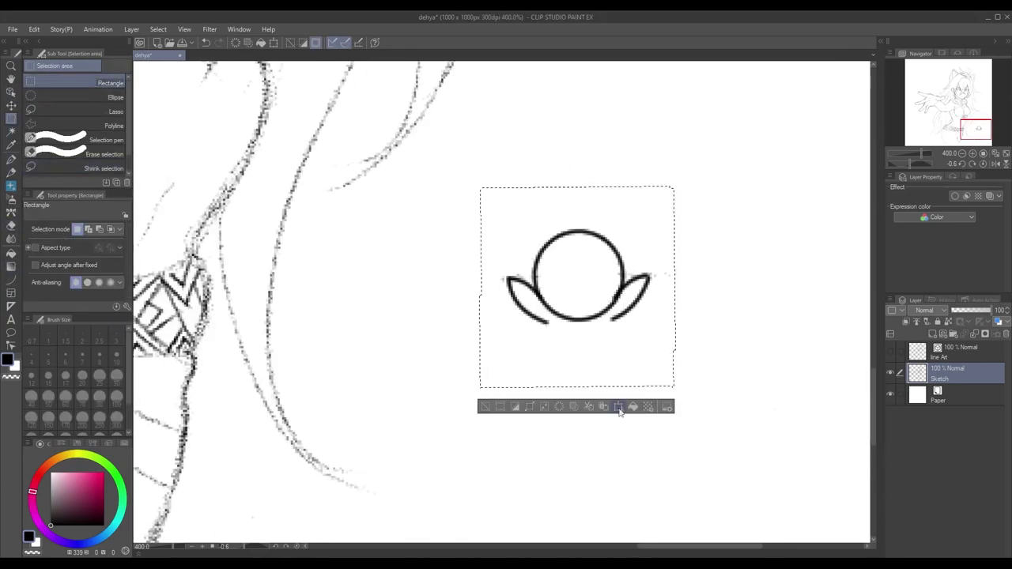
left_click_drag(578, 284, 544, 334)
key("Return")
Add a pair of smaller pointed leaves spreading from beneath the circle with the Curve tool
key("u")
mouse_move(510, 372)
left_mouse_down()
mouse_move(501, 399)
mouse_move(529, 369)
mouse_move(496, 311)
left_mouse_up()
left_click_drag(496, 311, 524, 296)
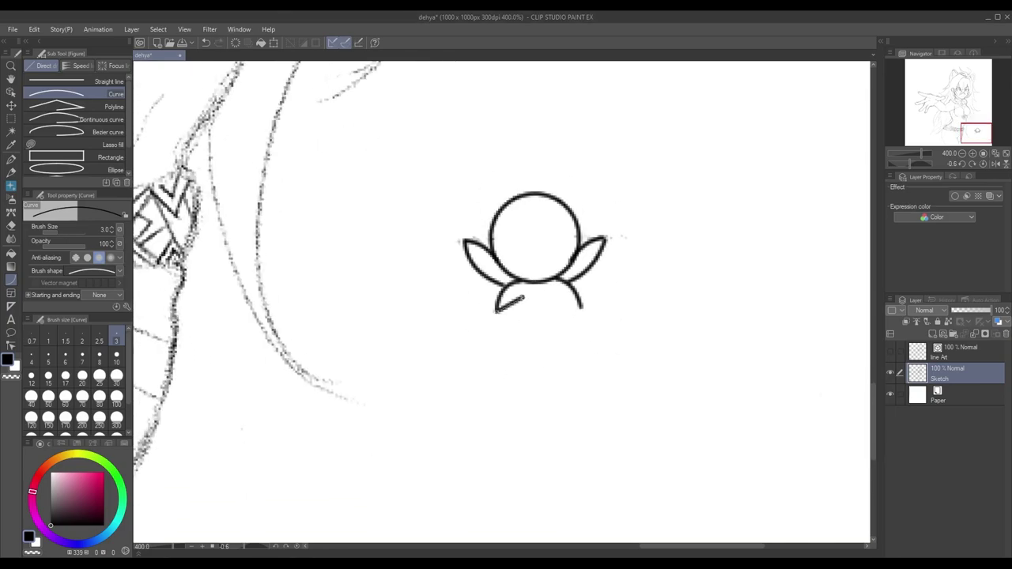
scroll(520, 293, "up", 1)
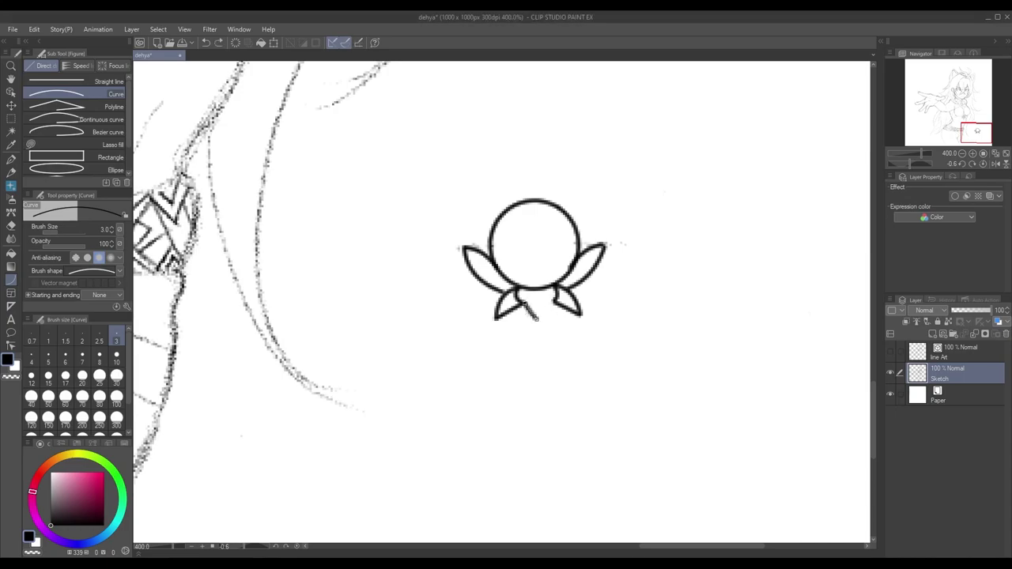
Form a small hanging drop between the lower leaves with curved lines, redoing unsatisfactory strokes
key("ctrl+z")
left_click_drag(528, 300, 539, 331)
key("ctrl+z")
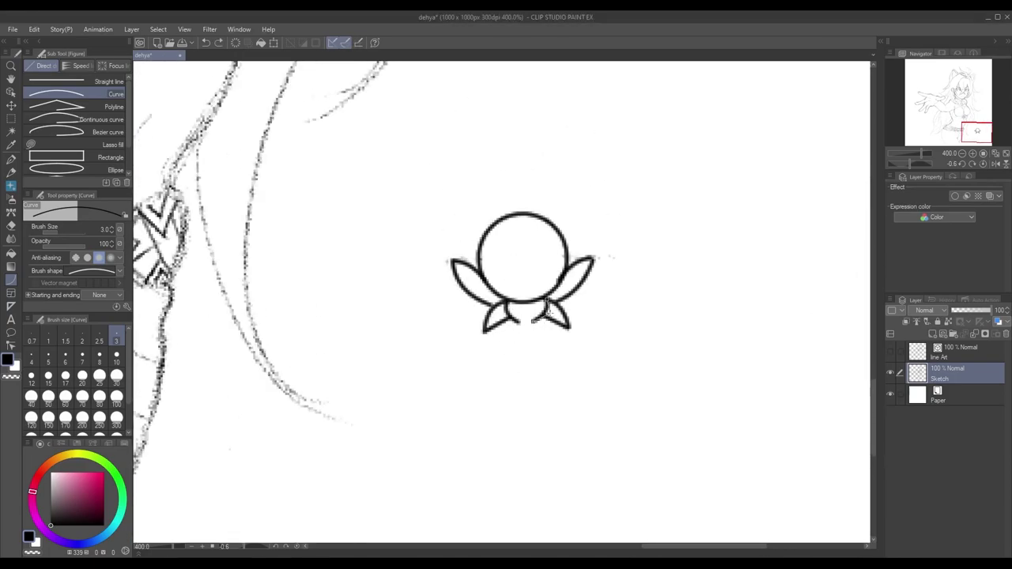
left_click_drag(525, 320, 538, 342)
mouse_move(522, 364)
left_mouse_down()
mouse_move(517, 219)
mouse_move(515, 311)
left_mouse_up()
Draw a smaller ellipse inside the emblem's circle and scale it to 131% to form a concentric ring
mouse_move(502, 245)
left_mouse_down()
mouse_move(512, 264)
mouse_move(538, 273)
mouse_move(534, 404)
mouse_move(532, 336)
mouse_move(545, 346)
mouse_move(534, 294)
left_mouse_up()
left_click(56, 169)
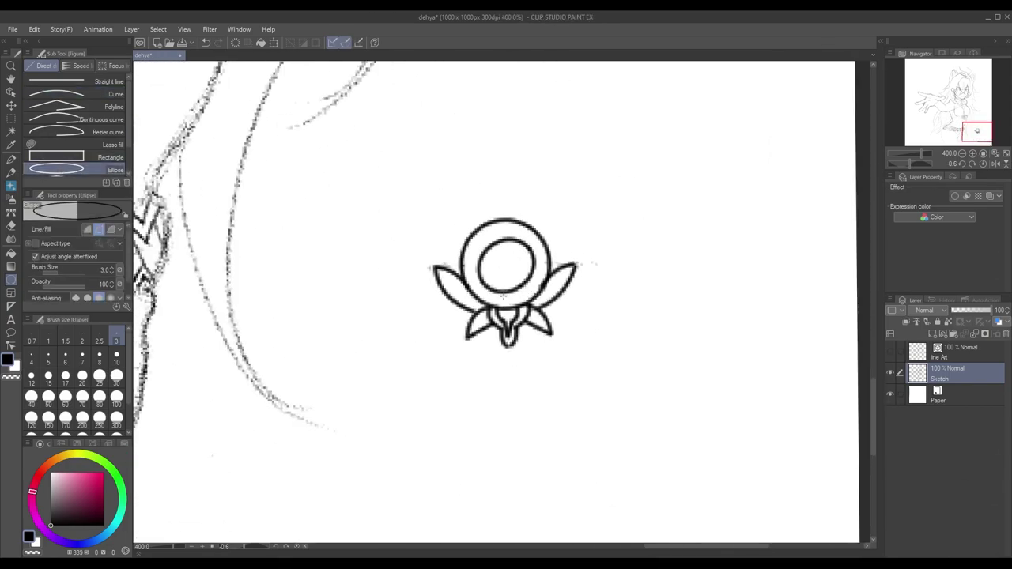
left_click(11, 133)
left_click(11, 119)
key("ctrl+t")
mouse_move(477, 240)
left_mouse_down()
mouse_move(536, 296)
mouse_move(466, 224)
left_mouse_up()
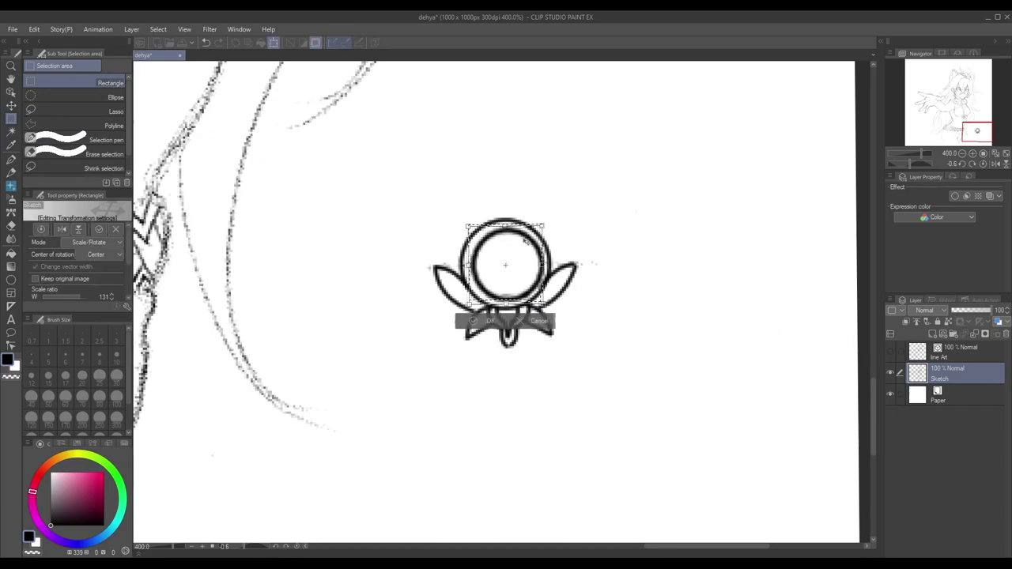
key("Return")
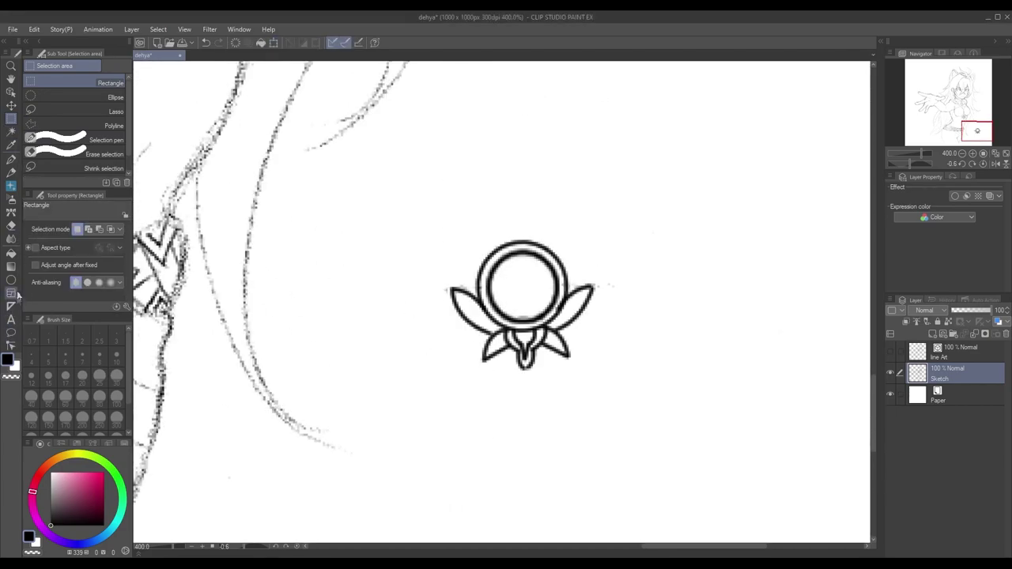
left_click(11, 279)
left_click_drag(507, 210, 506, 332)
key("Escape")
left_click_drag(517, 201, 467, 295)
key("Escape")
left_click_drag(518, 226, 473, 294)
left_click(465, 252)
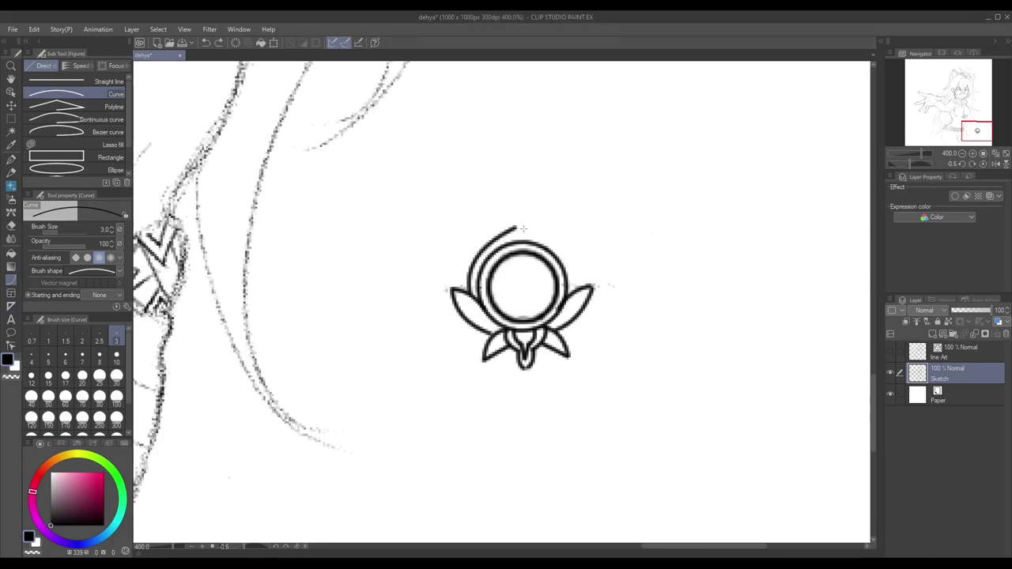
key("ctrl+z")
key("p")
left_click_drag(484, 242, 468, 291)
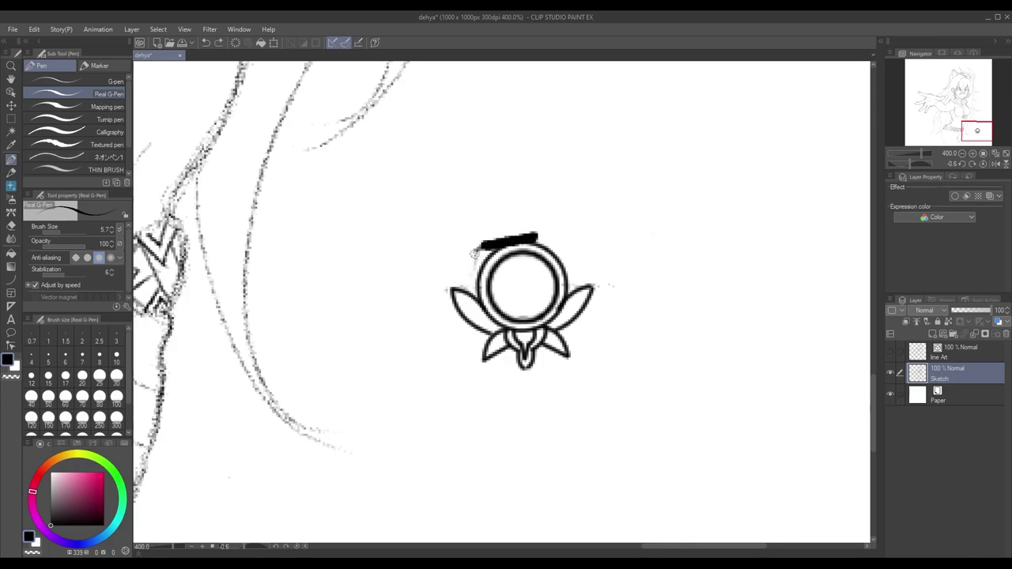
scroll(456, 337, "down", 3)
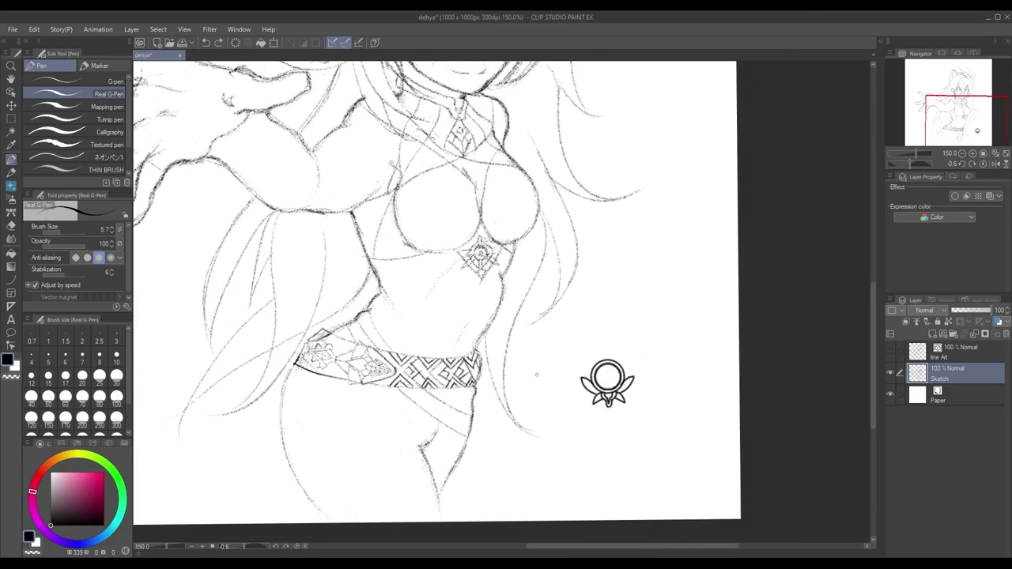
Sketch a pointed drop-shaped outline around the circle's upper half with the Real G-Pen, adding a small triangle detail under its tip
scroll(535, 369, "up", 3)
left_click_drag(480, 292, 575, 253)
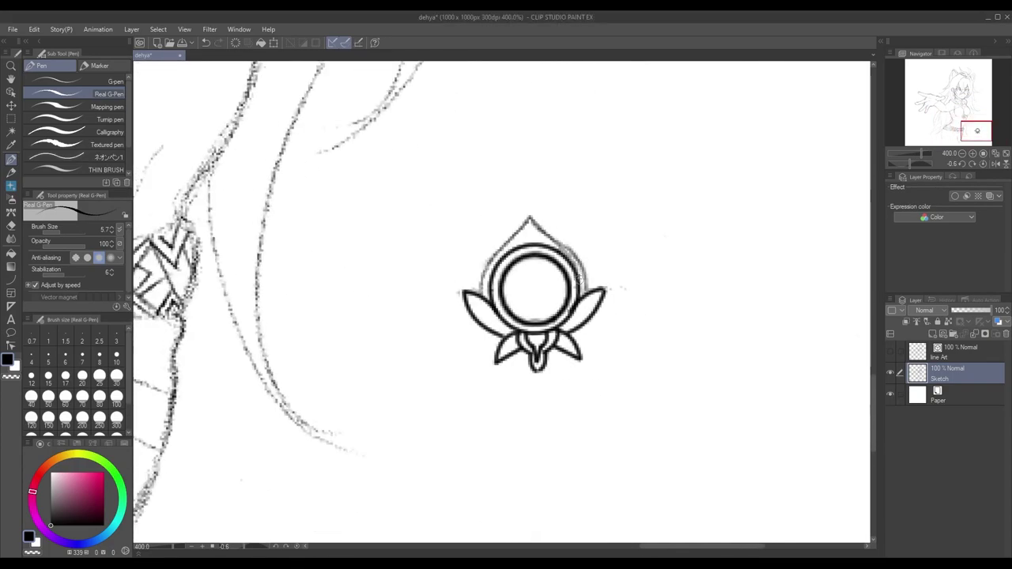
left_click_drag(511, 250, 543, 239)
scroll(502, 300, "left", 2)
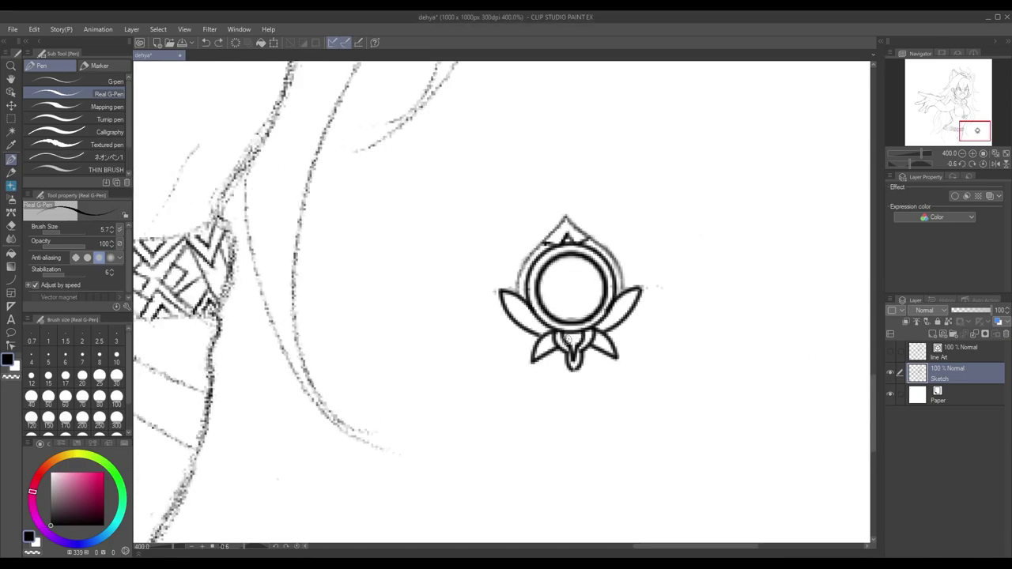
Refine the emblem's leaf lines with the Hard eraser and sketch a curling flame motif beside the emblem
scroll(524, 312, "up", 3)
scroll(594, 368, "up", 3)
key("e")
left_click_drag(554, 130, 537, 114)
scroll(553, 353, "down", 3)
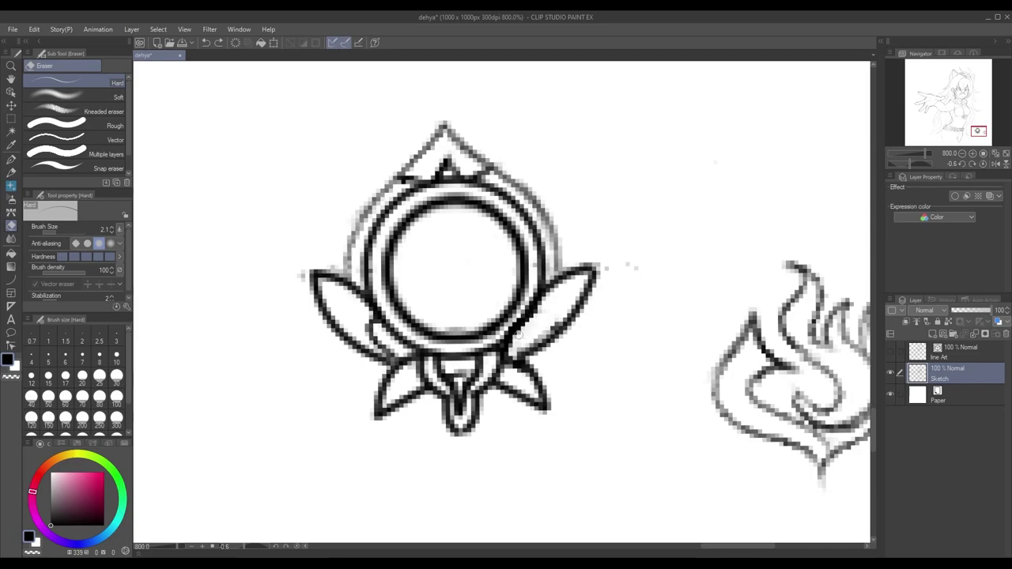
Shrink the flame motif, fit it inside the emblem's inner circle and touch up the surrounding lines
left_click_drag(559, 384, 408, 317)
key("m")
key("ctrl+t")
mouse_move(531, 147)
left_mouse_down()
mouse_move(745, 430)
mouse_move(667, 406)
left_mouse_up()
left_click_drag(568, 299, 308, 190)
key("Return")
key("p")
left_click_drag(376, 273, 515, 320)
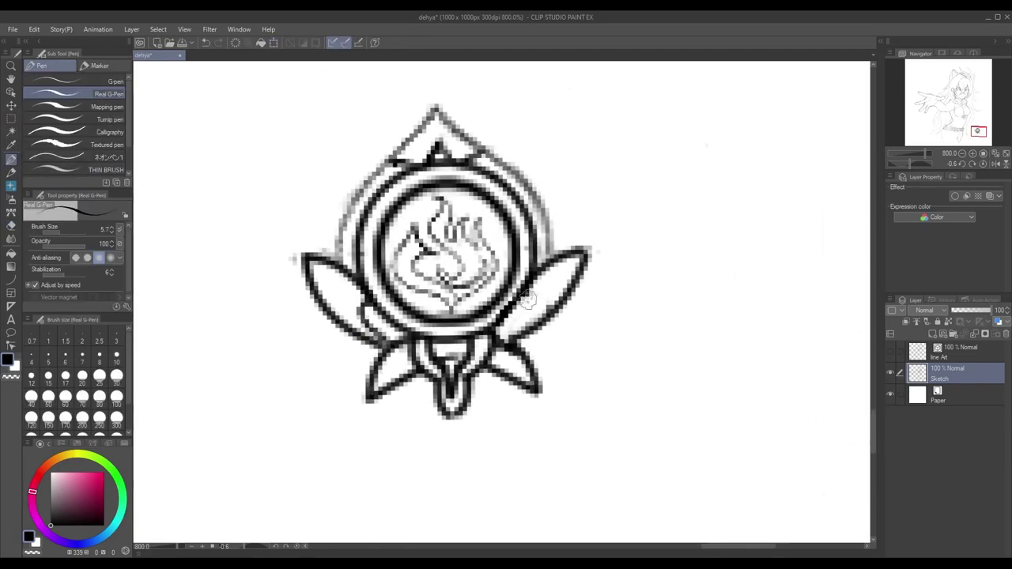
scroll(609, 384, "down", 3)
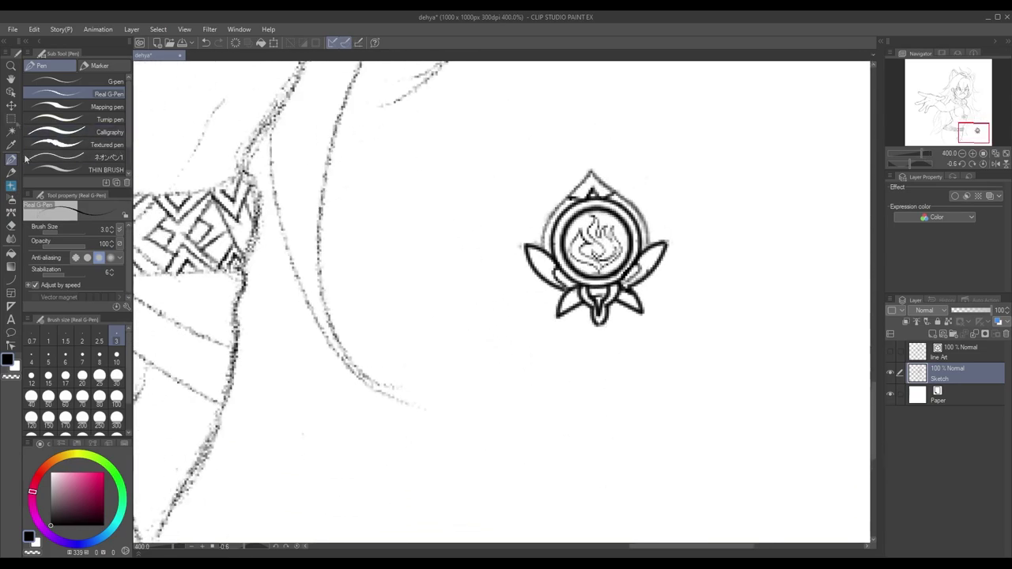
Scale the finished emblem to 71%, tilt it and place it over the hip band's outer end, clearing the band lines beneath it
key("m")
left_click_drag(665, 165, 529, 345)
left_click(512, 365)
key("e")
left_click_drag(973, 132, 938, 129)
mouse_move(526, 272)
left_mouse_down()
mouse_move(419, 254)
mouse_move(412, 241)
left_mouse_up()
scroll(565, 387, "down", 2)
left_click_drag(565, 386, 325, 319)
key("m")
left_click_drag(610, 210, 712, 306)
key("ctrl+t")
left_click_drag(655, 260, 260, 272)
mouse_move(310, 324)
left_mouse_down()
mouse_move(273, 292)
mouse_move(271, 313)
mouse_move(255, 310)
left_mouse_up()
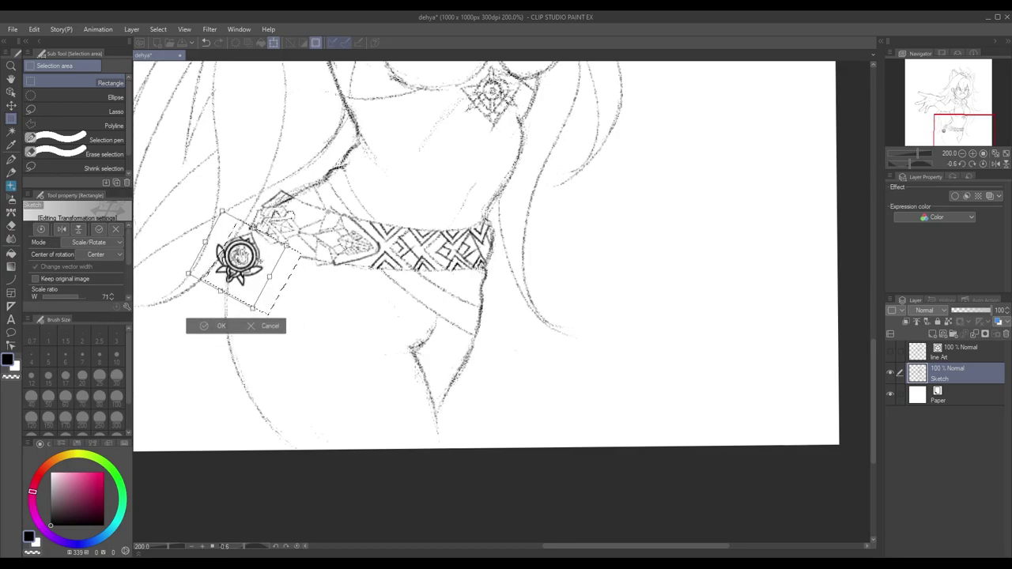
left_click(204, 326)
scroll(396, 317, "down", 3)
scroll(464, 339, "up", 4)
key("p")
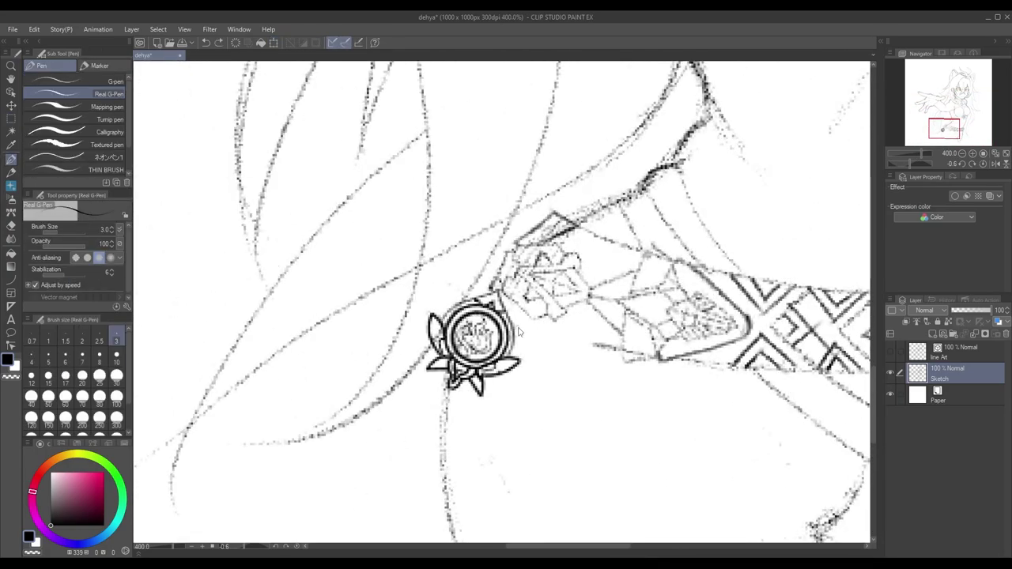
Sketch thin strap lines between the underarm and the bust with the Pencil and rework the band line beneath the bust
scroll(554, 333, "down", 5)
scroll(667, 370, "up", 4)
key("p")
left_click_drag(538, 252, 550, 294)
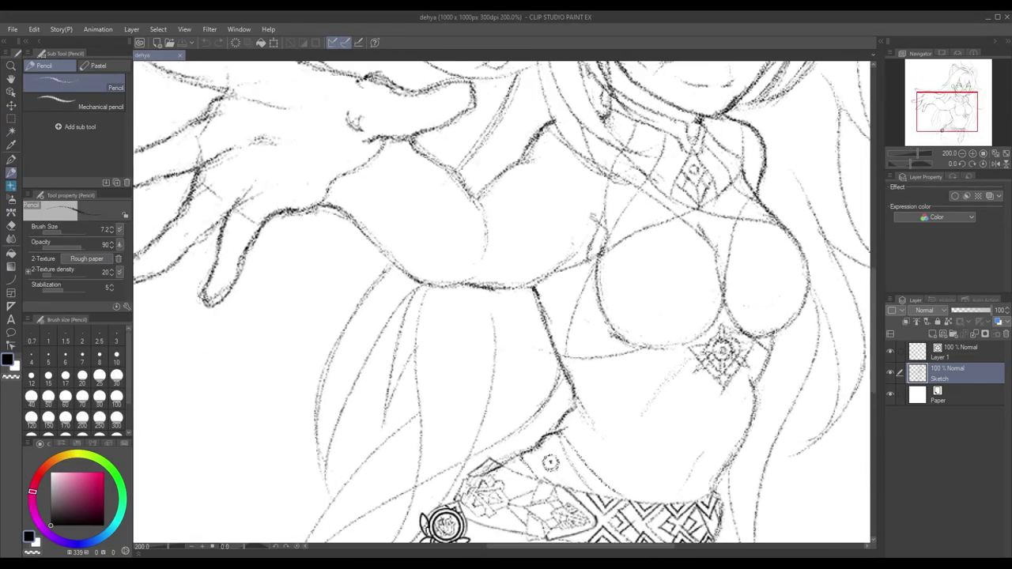
key("e")
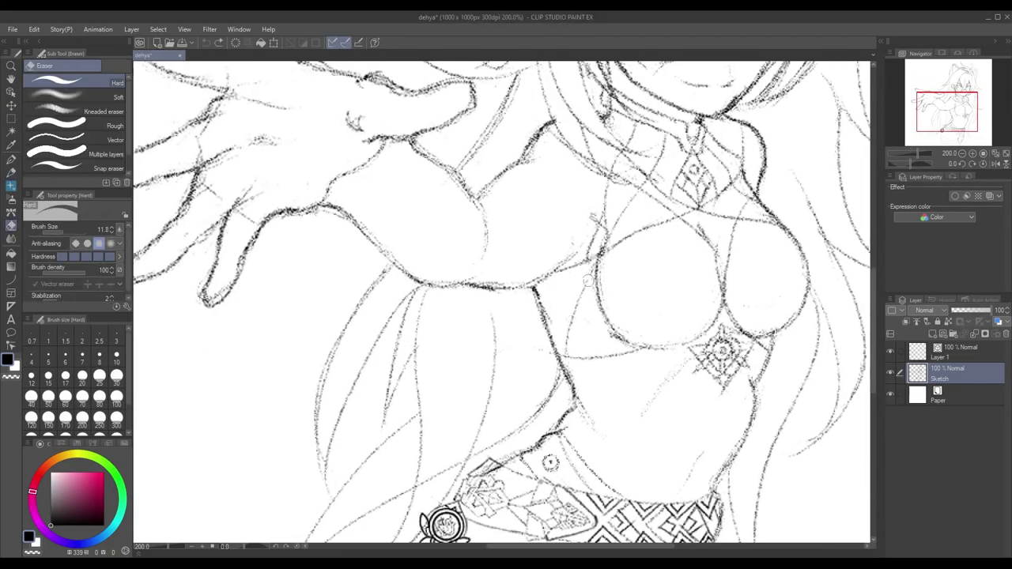
key("p")
left_click_drag(595, 258, 558, 298)
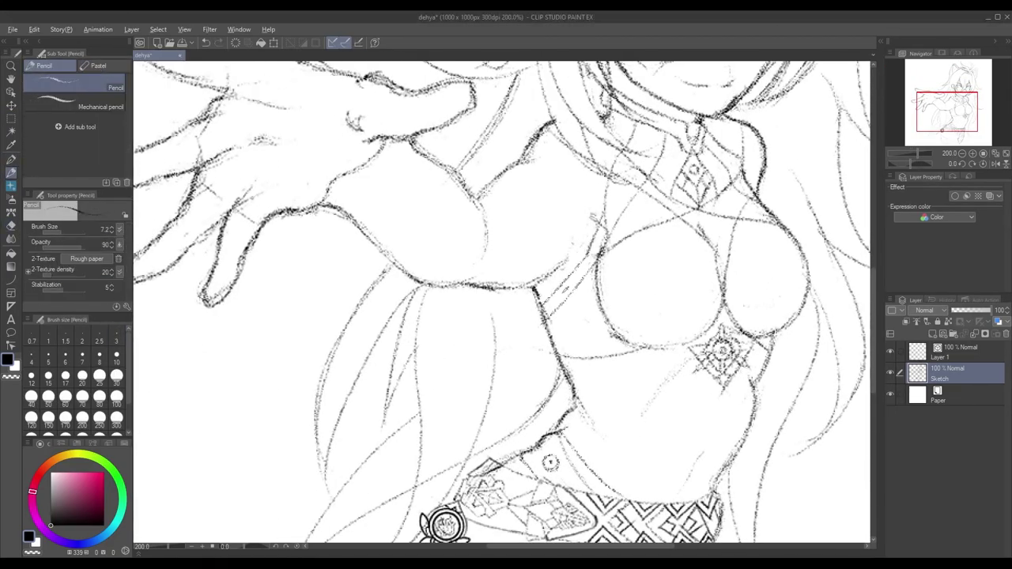
key("e")
key("p")
key("e")
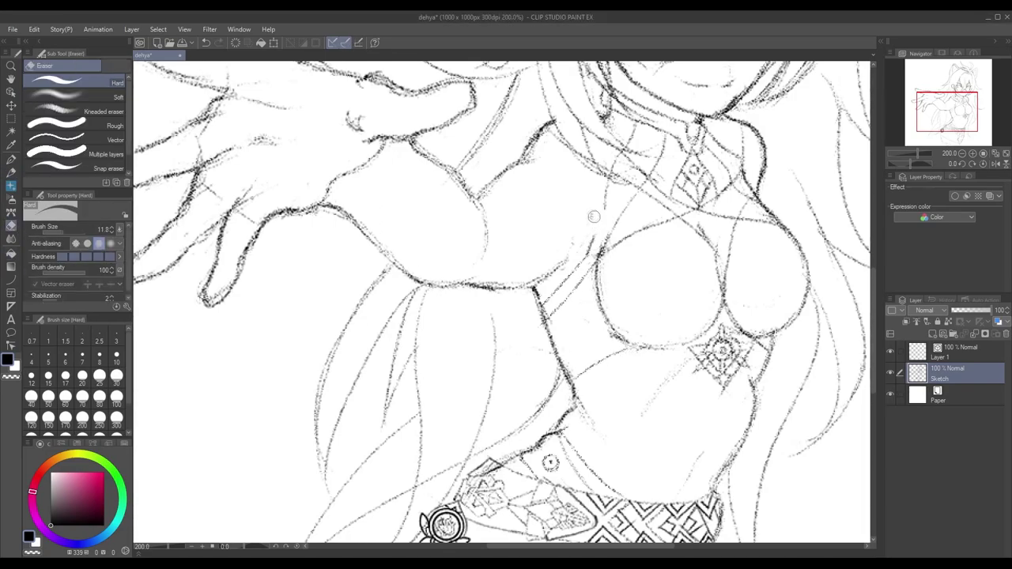
Erase the rough strokes beside the bust and redraw the straps as long lines rising from the underarm toward the collar
left_click_drag(585, 269, 610, 231)
key("p")
left_click_drag(558, 295, 609, 183)
key("e")
key("p")
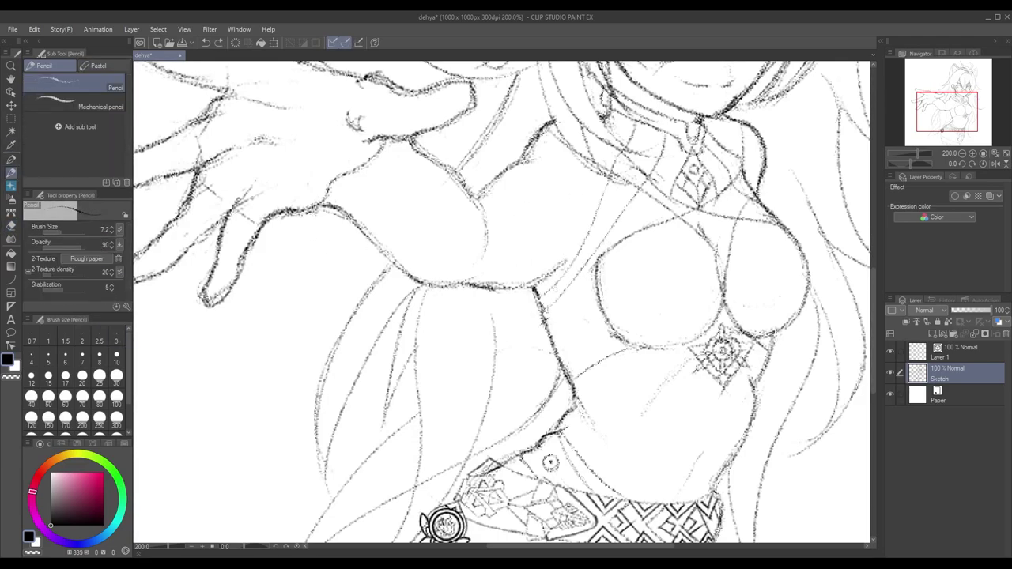
key("e")
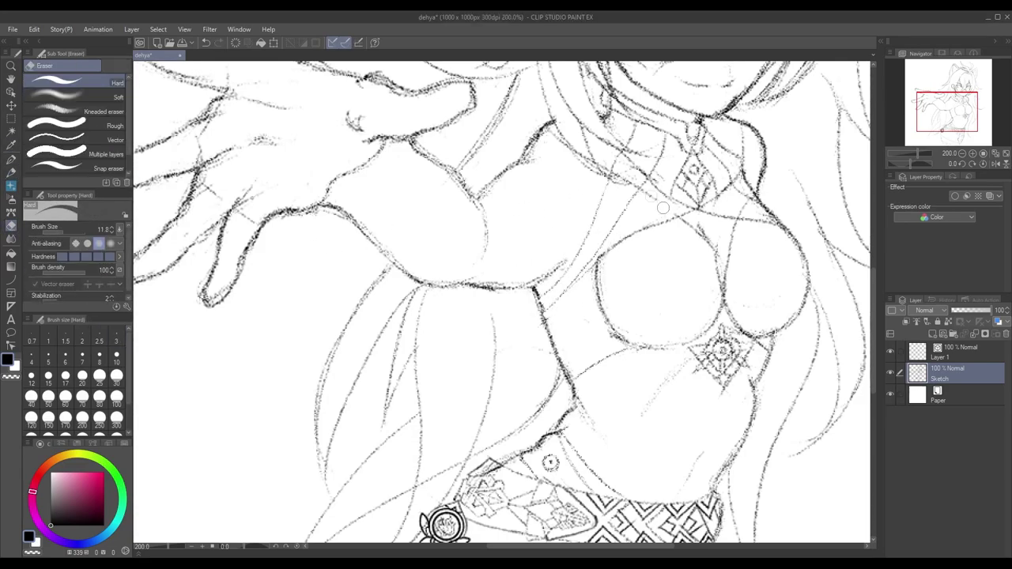
key("p")
left_click_drag(552, 464, 503, 503)
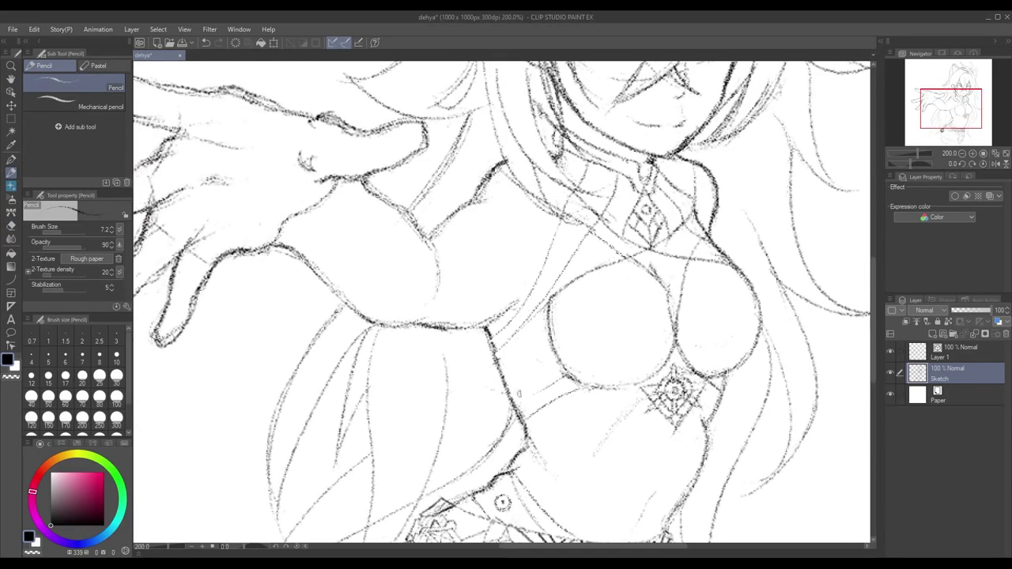
scroll(503, 503, "down", 4)
scroll(420, 527, "up", 2)
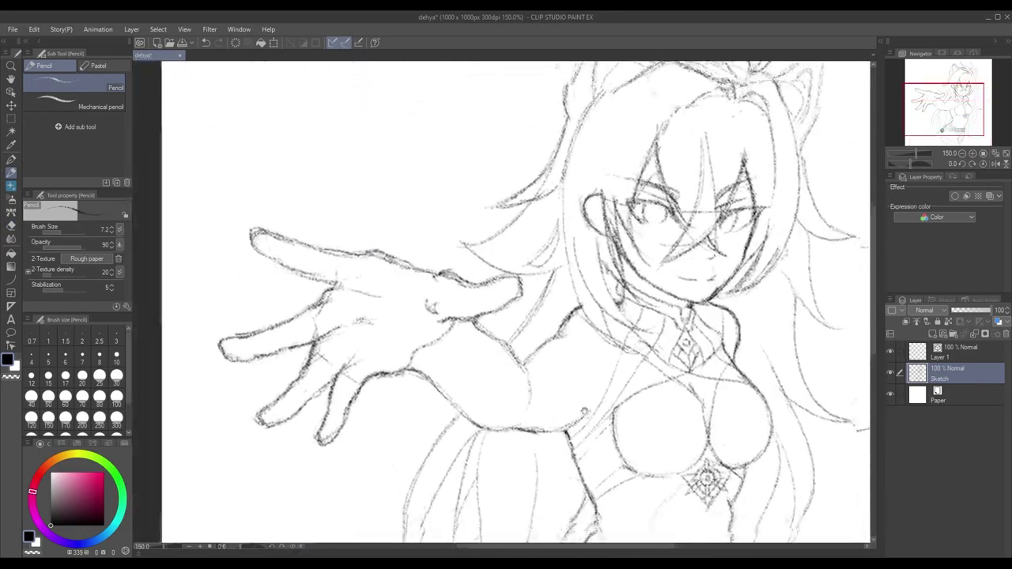
left_click_drag(553, 287, 605, 310)
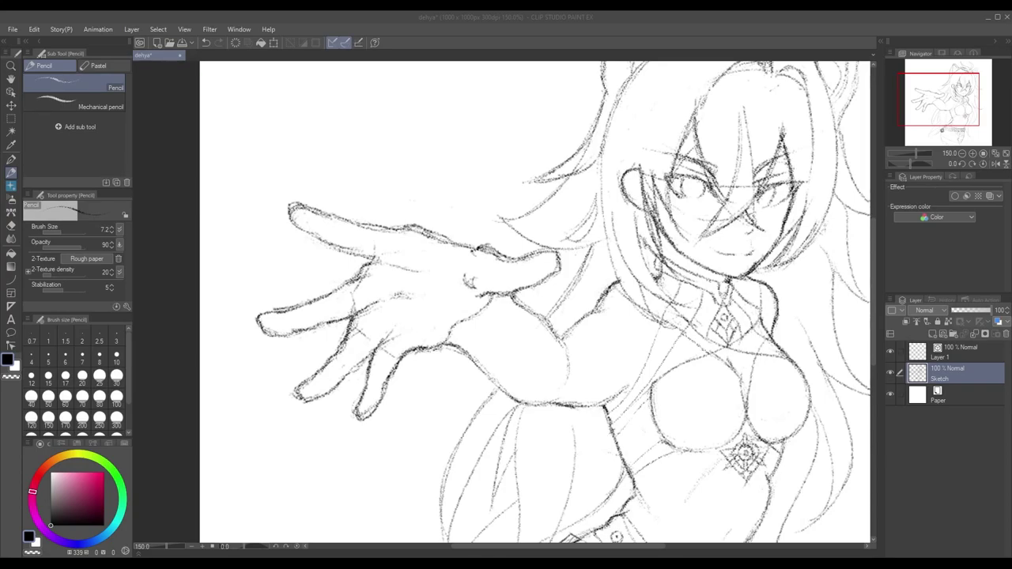
scroll(552, 293, "up", 3)
scroll(552, 293, "down", 4)
scroll(552, 293, "up", 3)
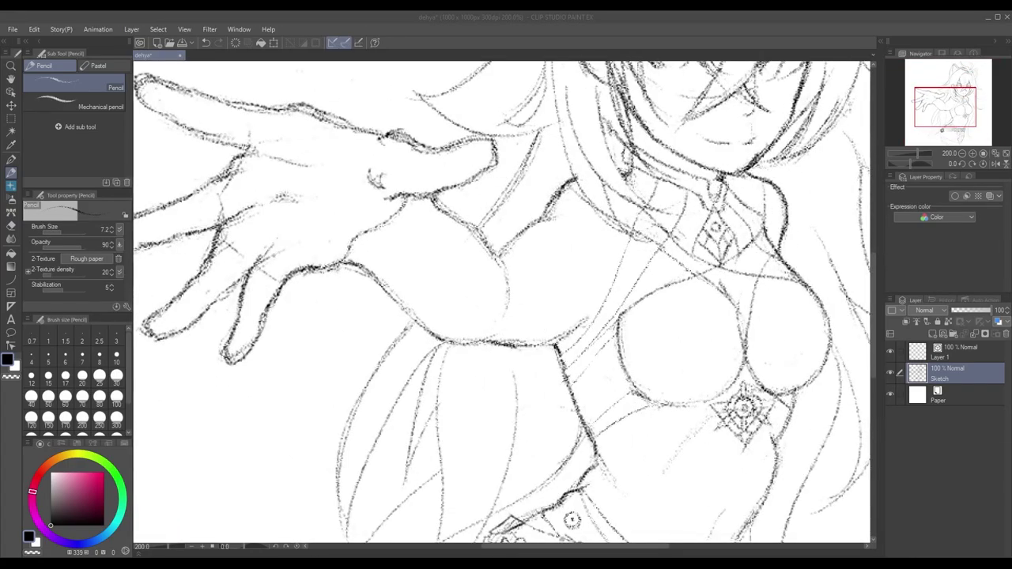
mouse_move(489, 111)
left_mouse_down()
mouse_move(489, 340)
mouse_move(421, 341)
mouse_move(544, 290)
mouse_move(503, 227)
mouse_move(510, 353)
left_mouse_up()
key("x")
left_click_drag(481, 282, 481, 316)
left_click_drag(523, 261, 501, 294)
key("ctrl+z")
left_click_drag(497, 257, 492, 309)
key("ctrl+z")
left_click_drag(500, 260, 563, 210)
left_click_drag(568, 220, 563, 265)
mouse_move(576, 229)
left_mouse_down()
mouse_move(556, 283)
mouse_move(576, 241)
mouse_move(603, 310)
left_mouse_up()
key("ctrl+z")
key("ctrl+z")
key("ctrl+z")
key("ctrl+z")
Clear the old shoulder and hair lines with the Hard eraser and pencil an angular shoulder ornament outline beside the neck
key("e")
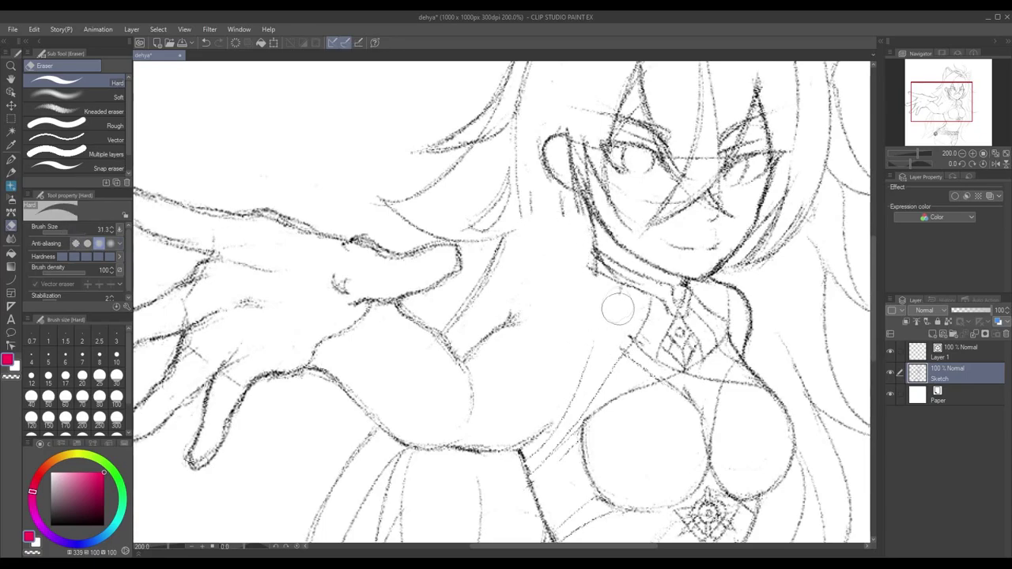
key("p")
left_click_drag(510, 257, 505, 310)
mouse_move(507, 263)
left_mouse_down()
mouse_move(566, 202)
mouse_move(498, 308)
mouse_move(568, 204)
left_mouse_up()
key("ctrl+z")
left_click_drag(568, 206, 576, 269)
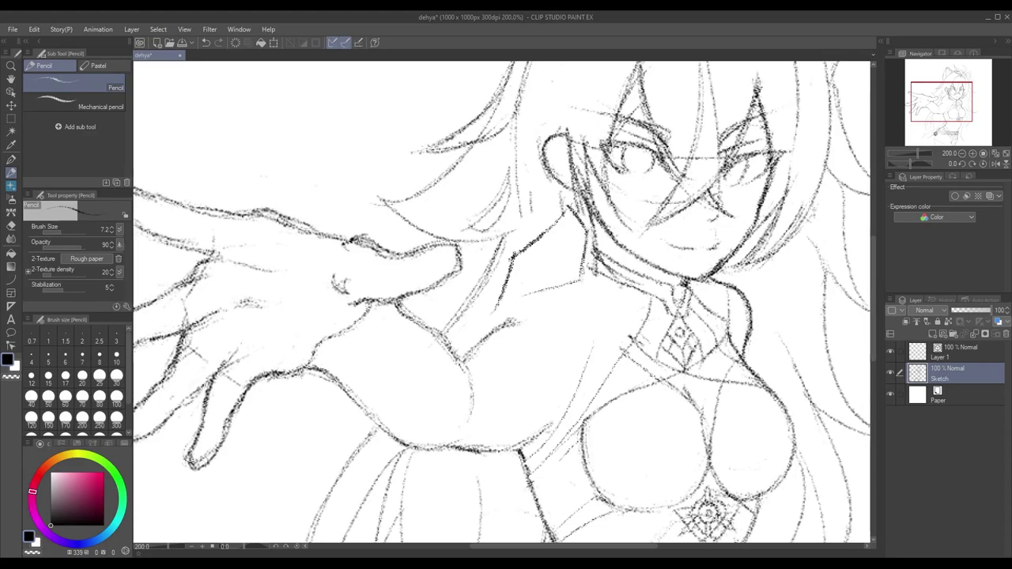
left_click_drag(547, 338, 634, 295)
key("p")
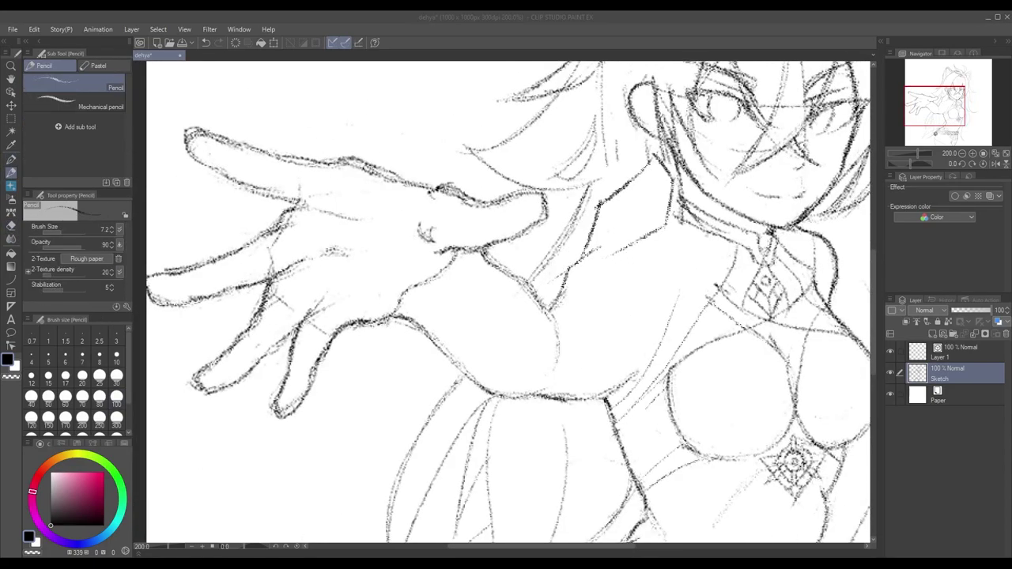
Sketch facet lines inside the shoulder ornament's upper piece with the Pencil
key("ctrl+z")
mouse_move(571, 273)
left_mouse_down()
mouse_move(576, 334)
mouse_move(645, 270)
left_mouse_up()
key("ctrl+z")
left_click_drag(571, 327, 617, 310)
mouse_move(672, 181)
left_mouse_down()
mouse_move(641, 247)
mouse_move(693, 237)
left_mouse_up()
key("ctrl+z")
left_click_drag(672, 182, 670, 214)
left_click_drag(644, 253, 683, 218)
key("ctrl+z")
Outline a larger jagged lower tier of the shoulder ornament, reaching down over the upper arm
mouse_move(651, 287)
left_mouse_down()
mouse_move(670, 144)
mouse_move(626, 341)
left_mouse_up()
key("p")
key("p")
mouse_move(557, 303)
left_mouse_down()
mouse_move(554, 237)
mouse_move(610, 337)
left_mouse_up()
mouse_move(528, 276)
left_mouse_down()
mouse_move(589, 252)
mouse_move(598, 264)
mouse_move(585, 282)
left_mouse_up()
key("p")
key("p")
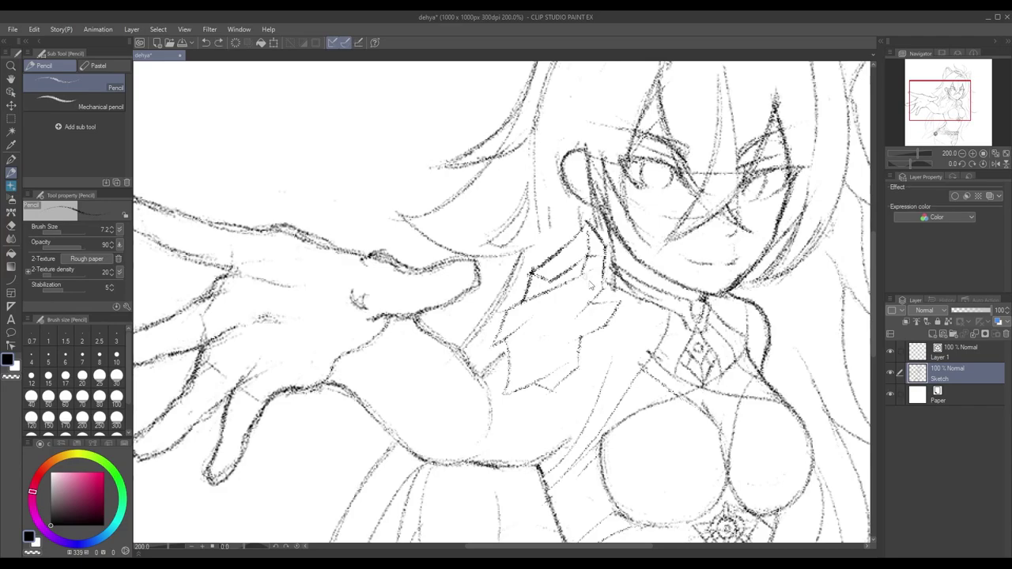
Rework the shoulder ornament's lower tier into a flatter faceted plate directly under the upper piece
left_click_drag(519, 327, 563, 307)
mouse_move(623, 323)
left_mouse_down()
mouse_move(574, 291)
mouse_move(595, 304)
left_mouse_up()
key("ctrl+z")
key("p")
key("p")
key("p")
key("ctrl+z")
key("p")
left_click_drag(539, 349, 623, 338)
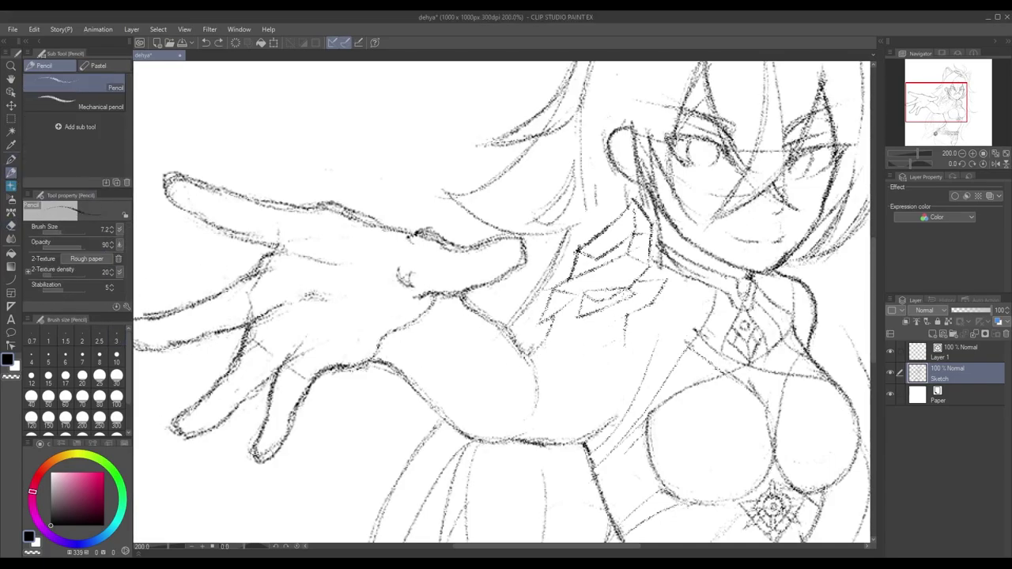
key("ctrl+z")
left_click_drag(637, 267, 624, 277)
Sketch fanned, segmented plates along the lower edge of the shoulder ornament
mouse_move(563, 308)
left_mouse_down()
mouse_move(574, 343)
mouse_move(565, 350)
left_mouse_up()
key("ctrl+z")
key("p")
key("ctrl+z")
key("p")
left_click_drag(590, 315, 592, 342)
left_click_drag(633, 307, 612, 321)
left_click_drag(632, 315, 595, 340)
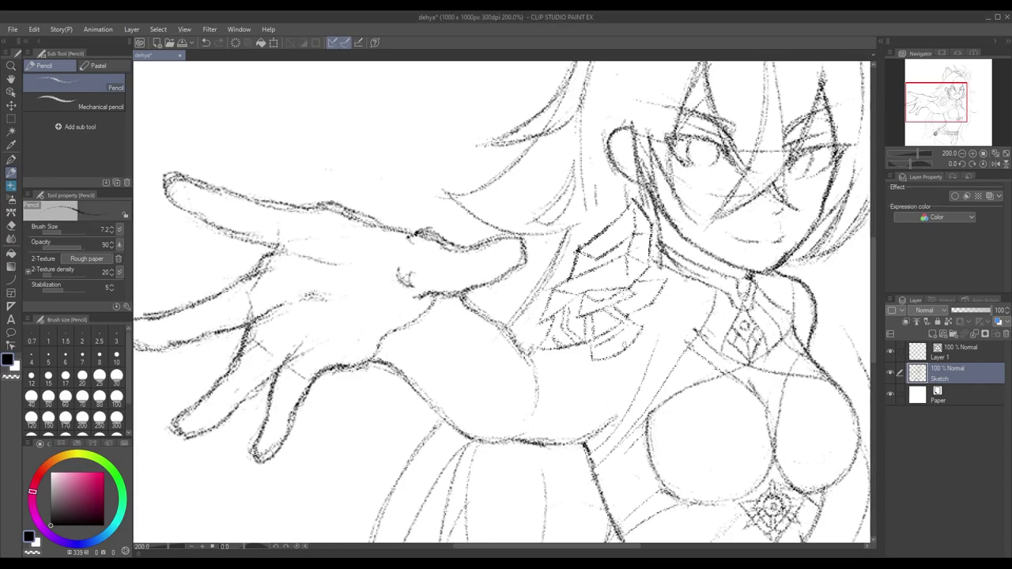
Erase the stray lines between the shoulder ornament and the neck pendant with the Hard eraser
scroll(575, 311, "up", 5)
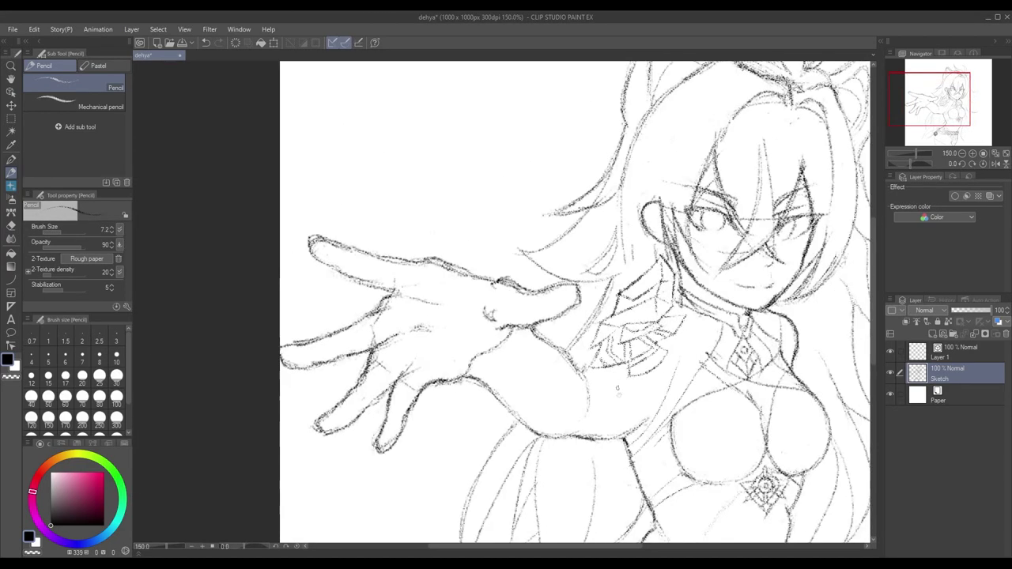
scroll(575, 311, "down", 3)
scroll(590, 237, "down", 4)
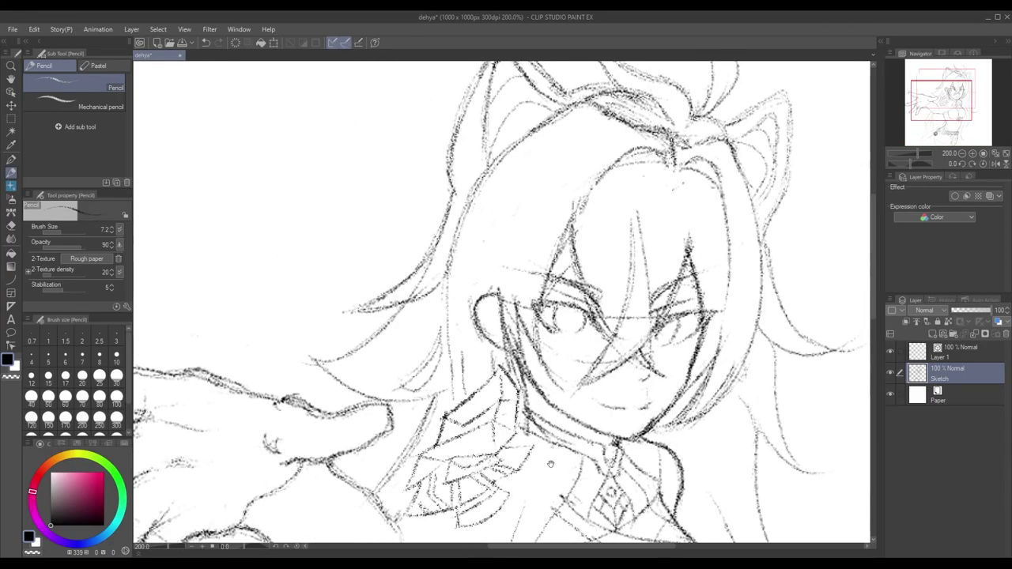
scroll(602, 254, "up", 3)
scroll(630, 302, "down", 1)
key("p")
scroll(630, 302, "down", 2)
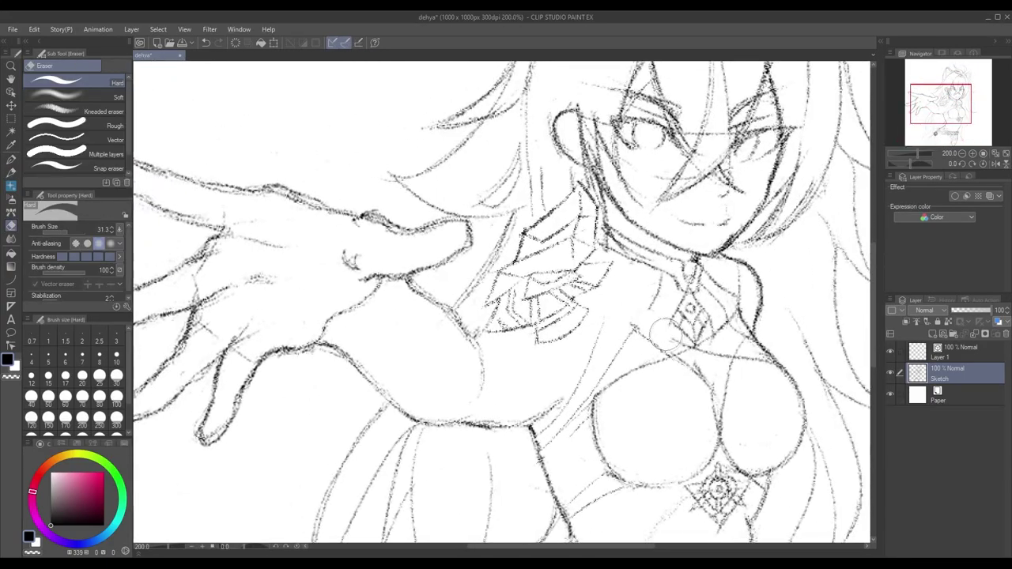
scroll(631, 302, "up", 2)
Pencil a diagonal strap from the shoulder ornament to the neck pendant, short collar stripes and a curved line down the upper arm
key("p")
scroll(631, 302, "down", 2)
scroll(656, 332, "up", 2)
scroll(639, 279, "down", 2)
scroll(617, 309, "up", 1)
scroll(590, 332, "up", 1)
scroll(591, 332, "up", 2)
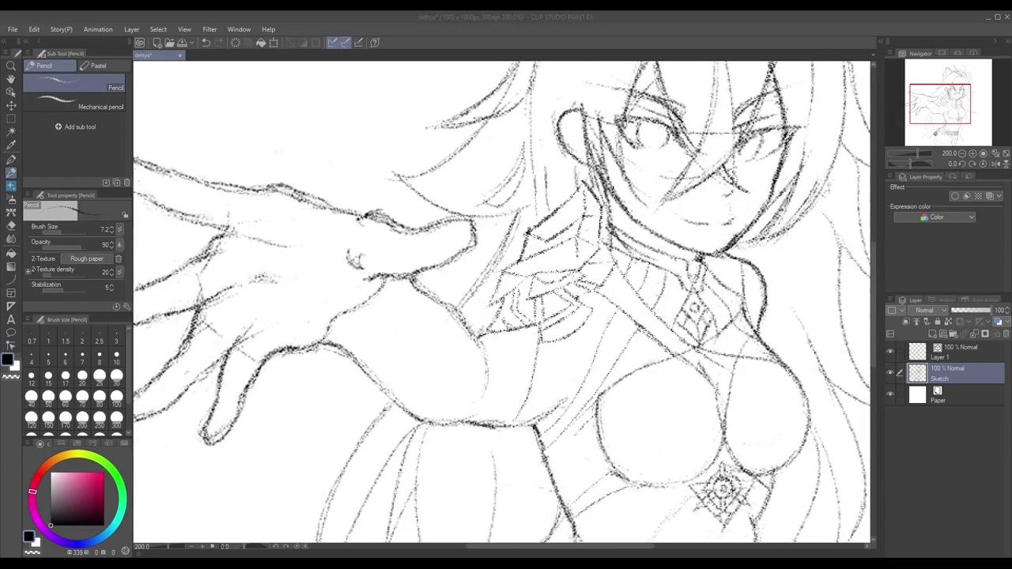
Sketch a long pointed cloth panel trailing from the underarm past the hip emblem to the canvas's lower edge
scroll(522, 391, "down", 1)
scroll(655, 278, "up", 1)
scroll(700, 234, "down", 1)
scroll(632, 256, "up", 1)
scroll(632, 255, "down", 1)
scroll(601, 317, "up", 1)
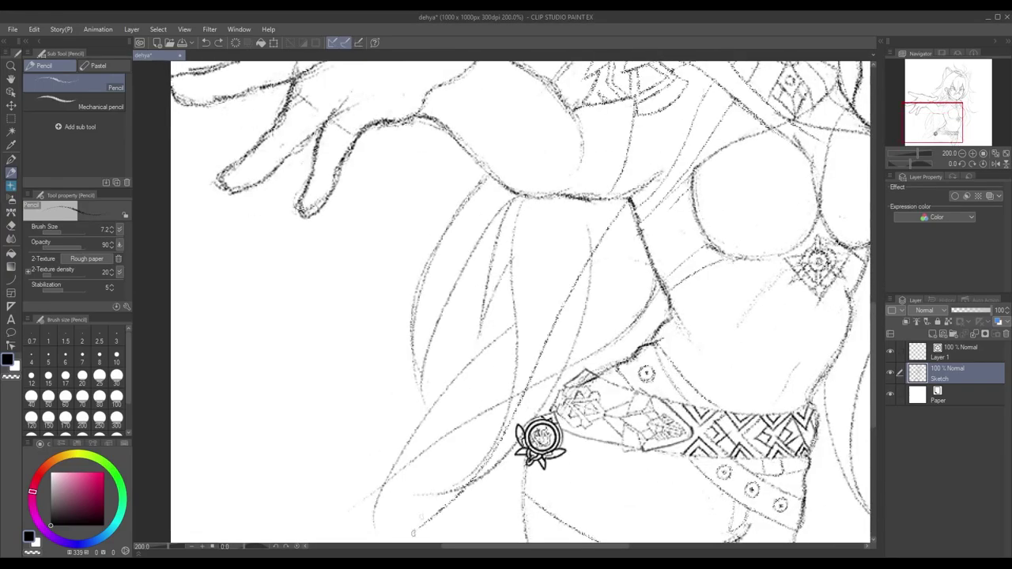
scroll(554, 356, "down", 1)
scroll(554, 356, "up", 1)
scroll(514, 396, "down", 1)
scroll(508, 412, "up", 1)
scroll(507, 412, "down", 1)
scroll(508, 412, "up", 1)
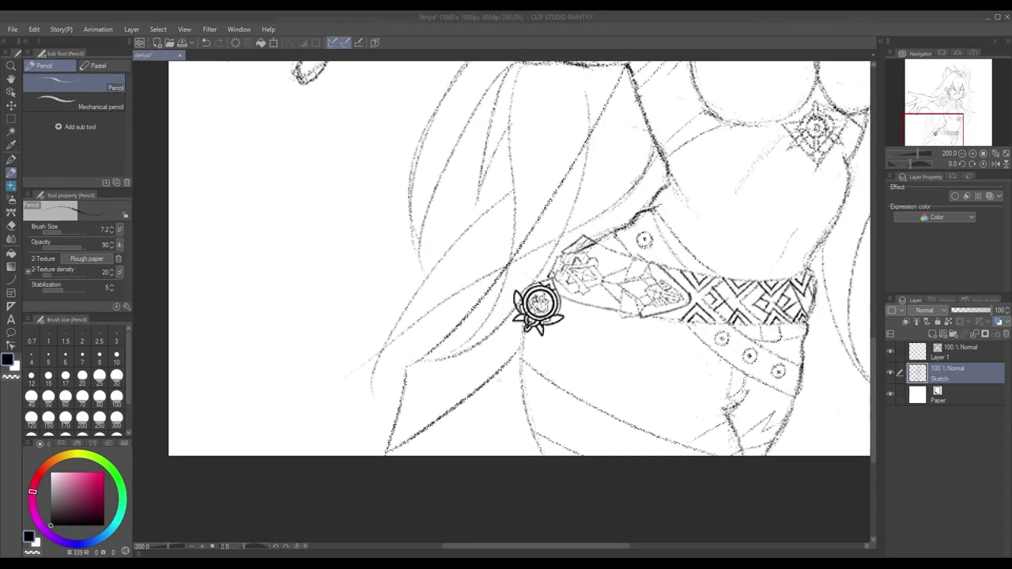
scroll(507, 412, "down", 1)
scroll(508, 412, "up", 1)
scroll(508, 412, "down", 2)
scroll(508, 412, "up", 1)
key("p")
key("p")
left_click_drag(485, 272, 655, 314)
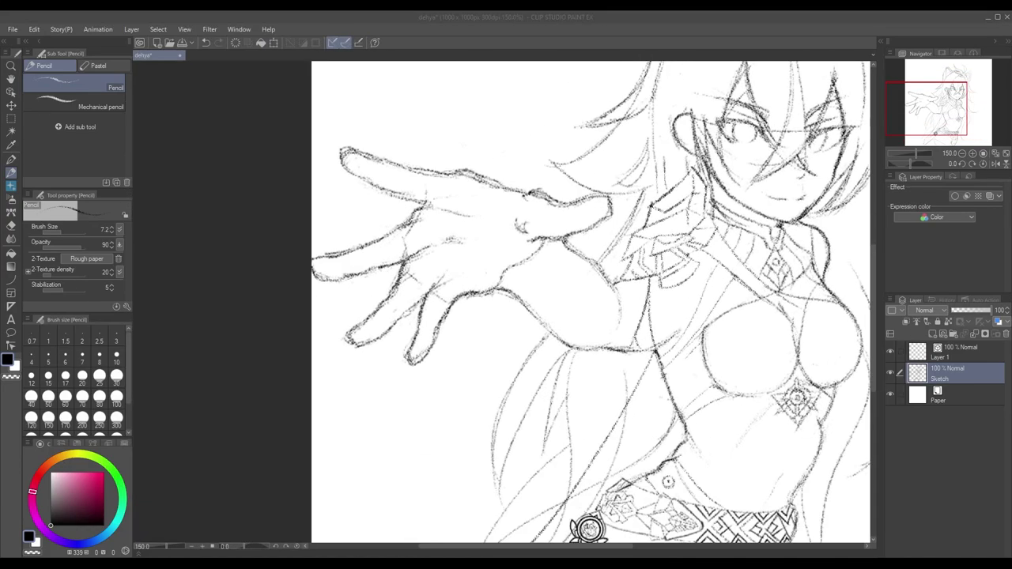
left_click_drag(495, 290, 503, 317)
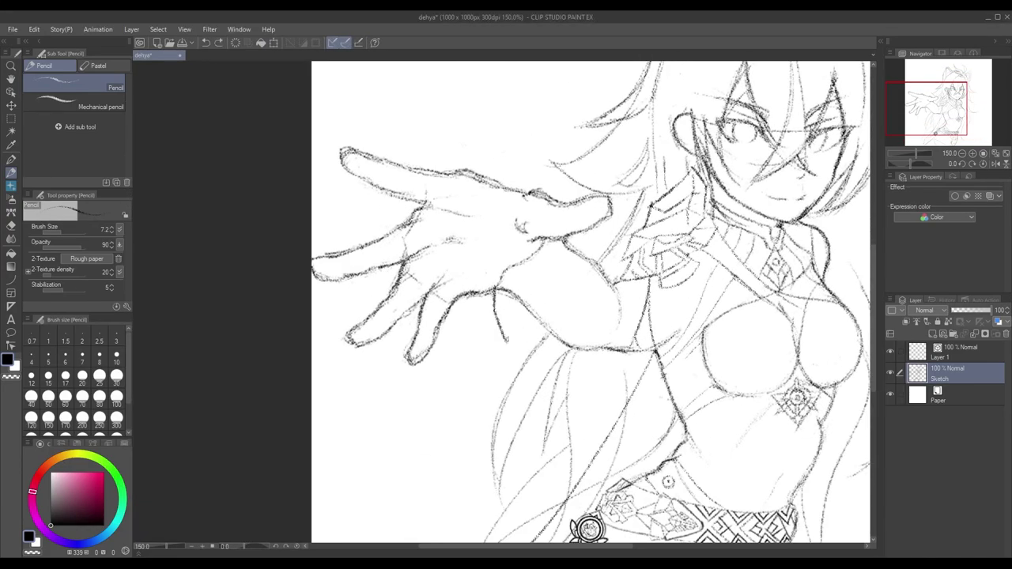
scroll(569, 253, "down", 3)
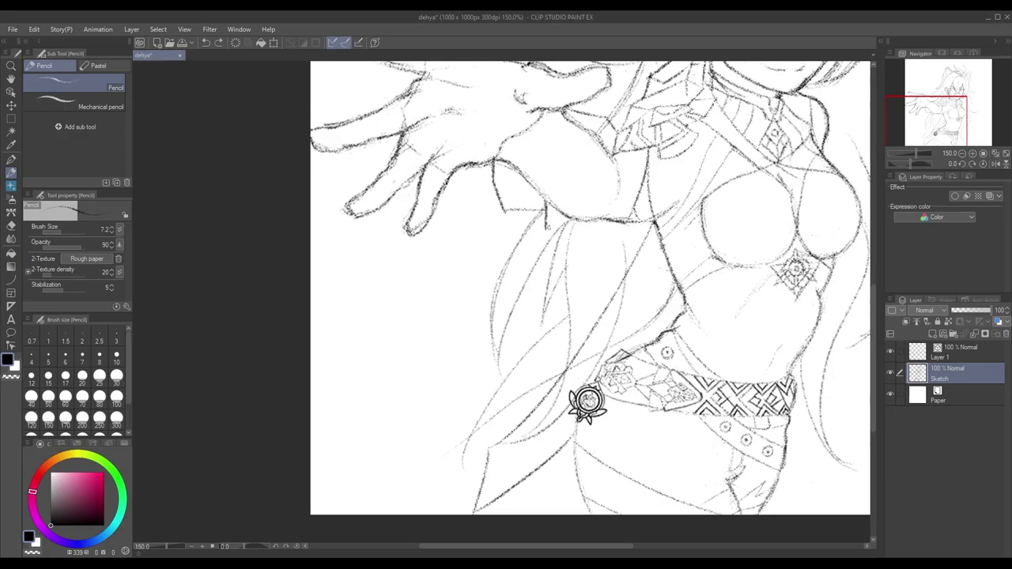
scroll(589, 258, "up", 2)
key("ctrl+z")
key("ctrl+alt+0")
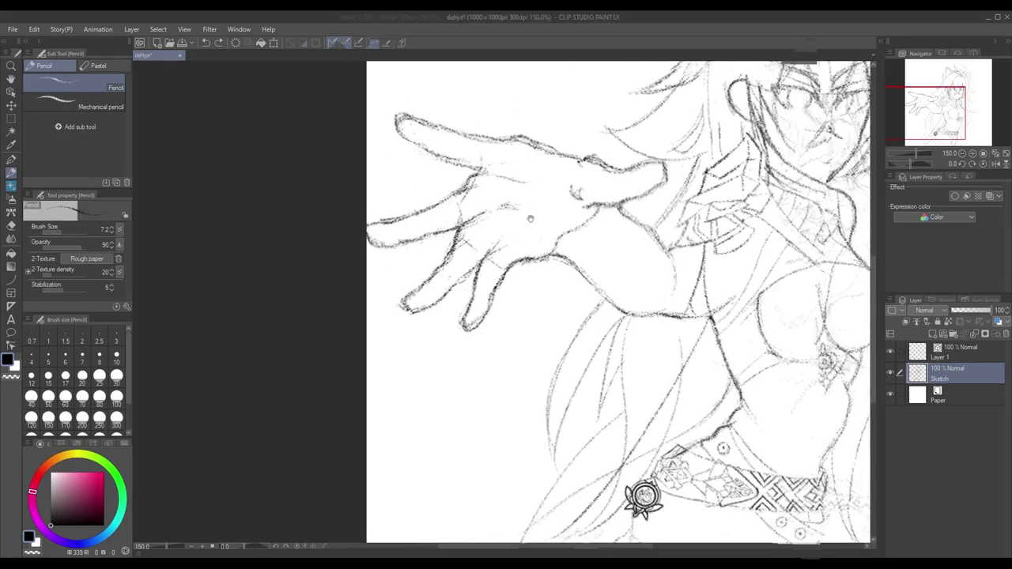
Scale the whole sketch to 105% and shift it so the outstretched fingertips clear the canvas's left edge
key("ctrl+t")
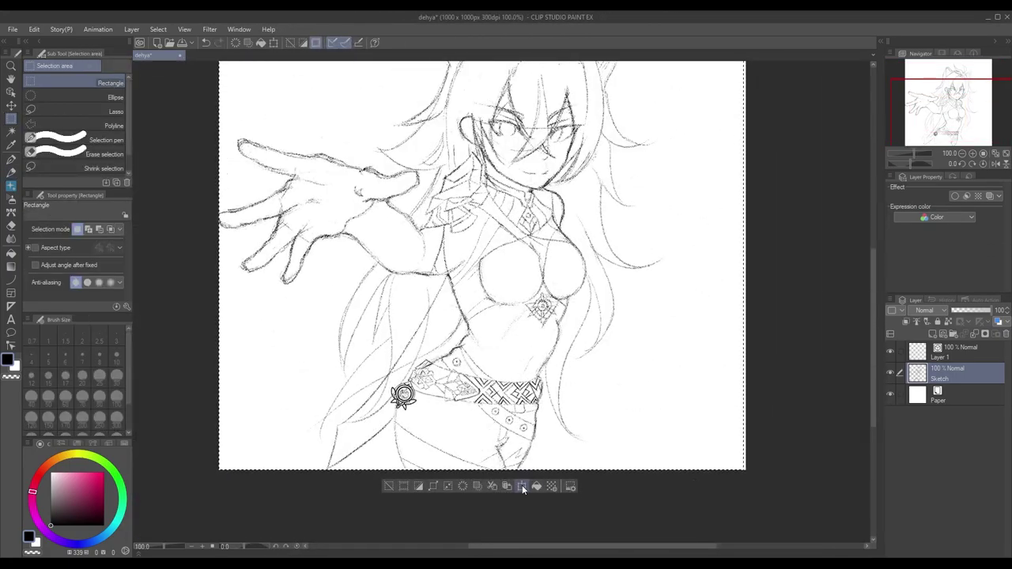
mouse_move(858, 83)
left_mouse_down()
mouse_move(711, 158)
mouse_move(696, 179)
left_mouse_up()
scroll(554, 316, "down", 5)
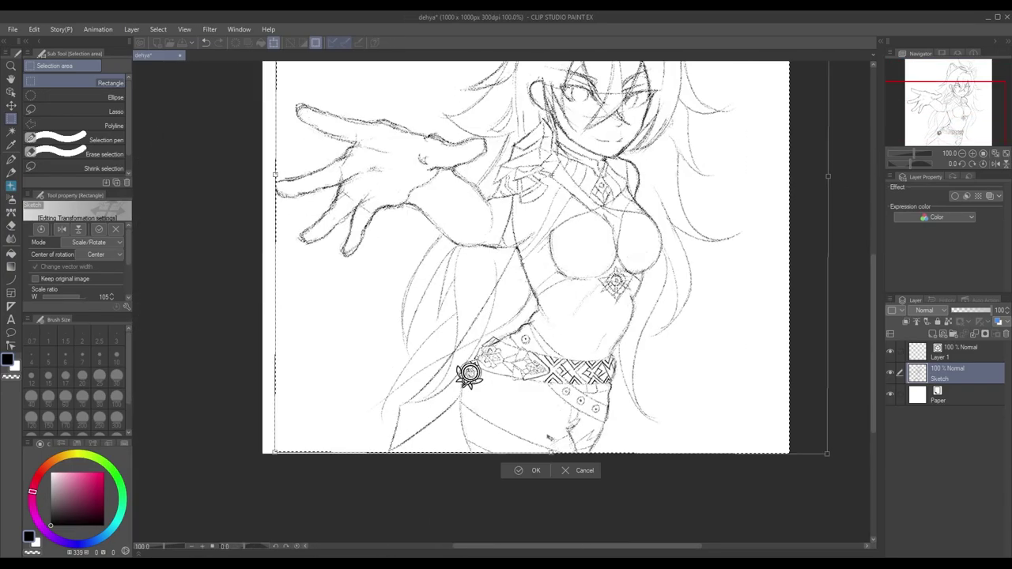
left_click(502, 477)
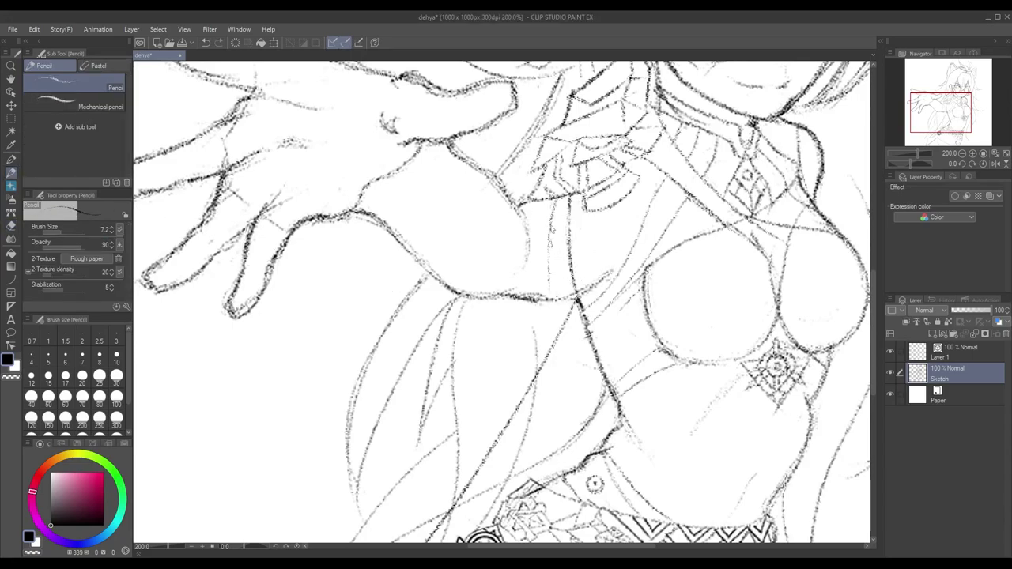
Sketch an arm guard outline along the upper and lower edges of the forearm and clean it with the Hard eraser
key("ctrl+alt+0")
left_click_drag(585, 336, 653, 322)
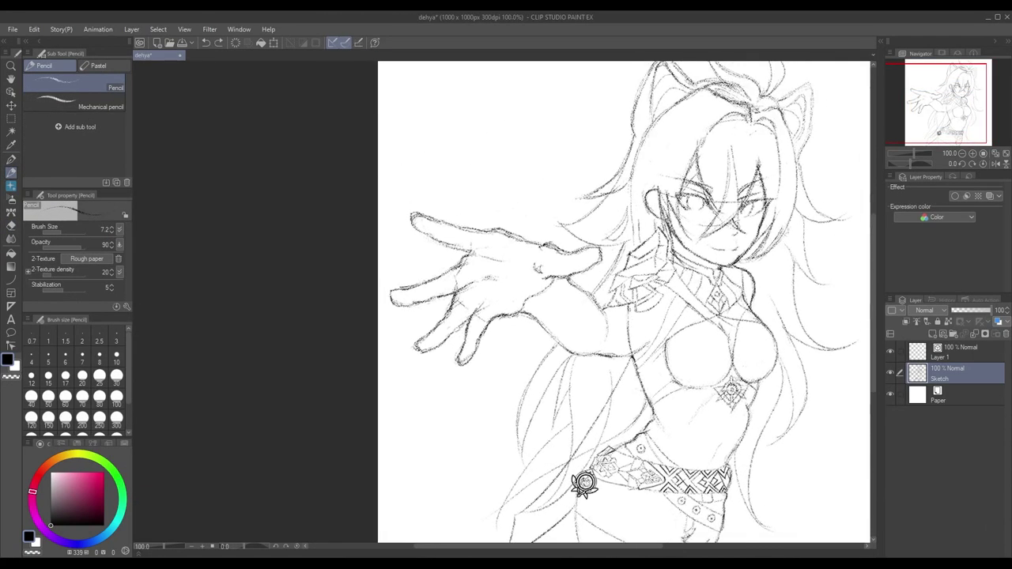
key("b")
key("p")
left_click_drag(585, 484, 553, 447)
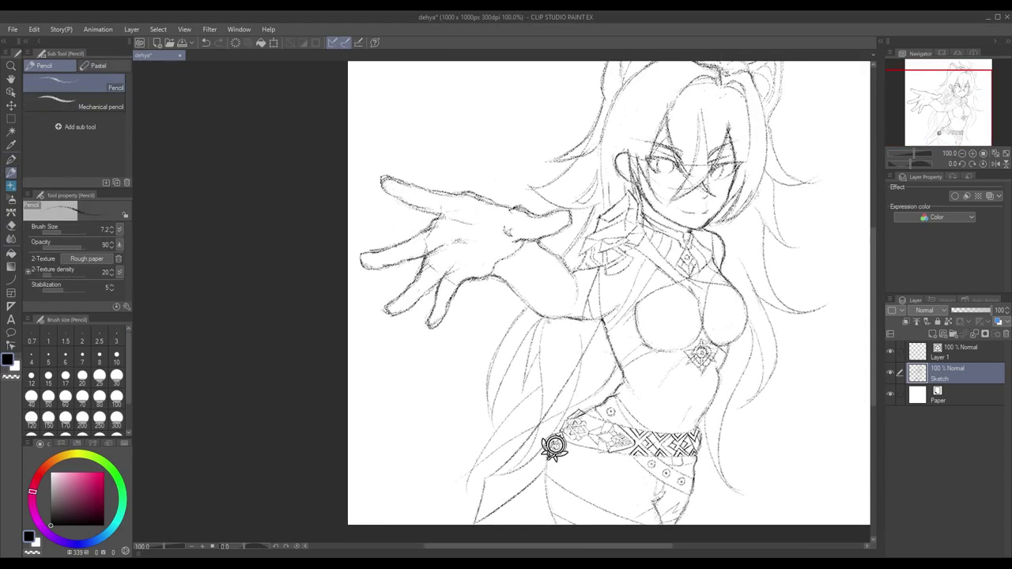
scroll(519, 297, "up", 2)
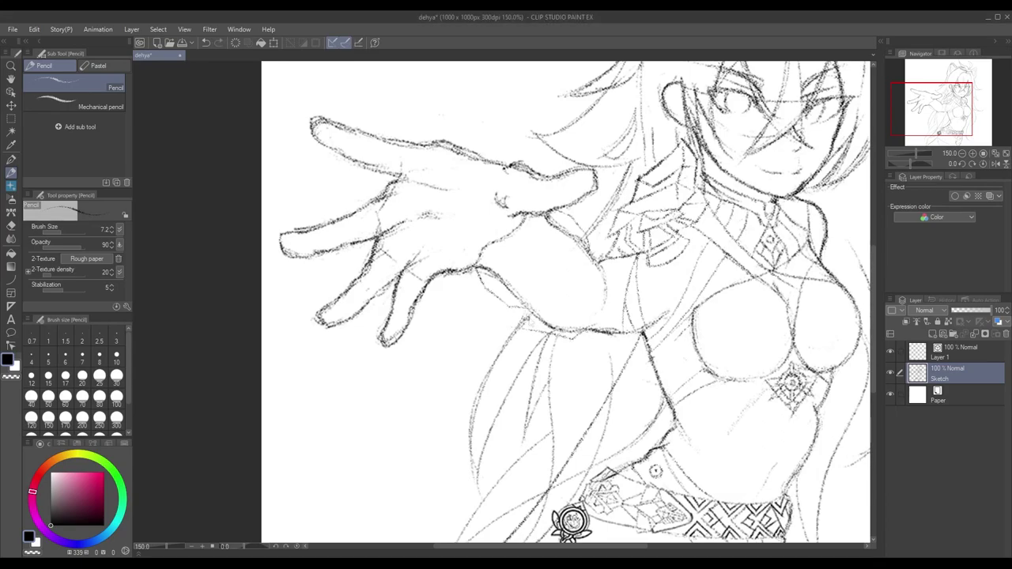
key("e")
scroll(554, 316, "up", 2)
scroll(554, 316, "down", 4)
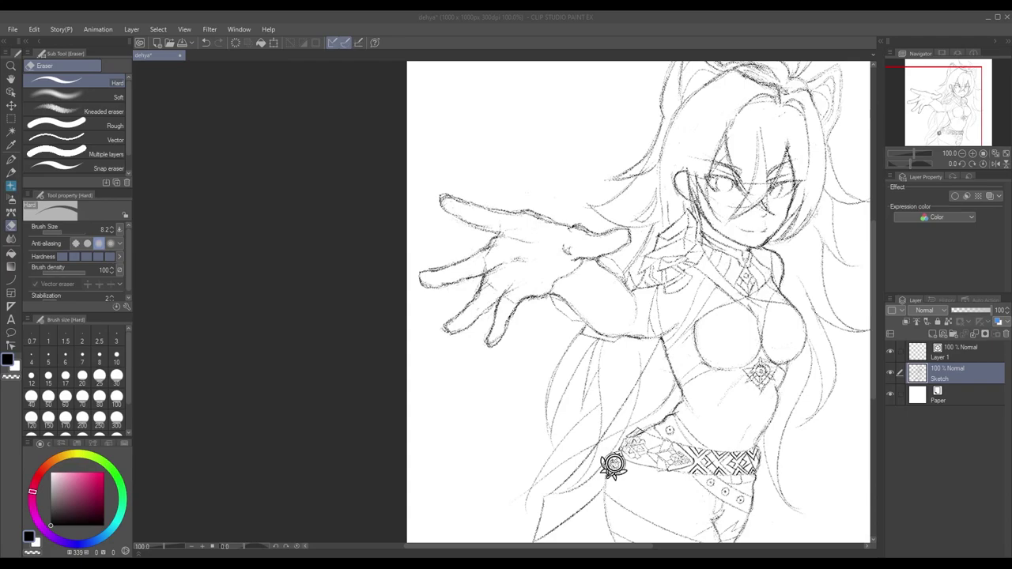
Pencil two angular plates on the arm guard, one along the forearm's lower edge and one on its inner side near the shoulder ornament
key("p")
scroll(597, 317, "up", 3)
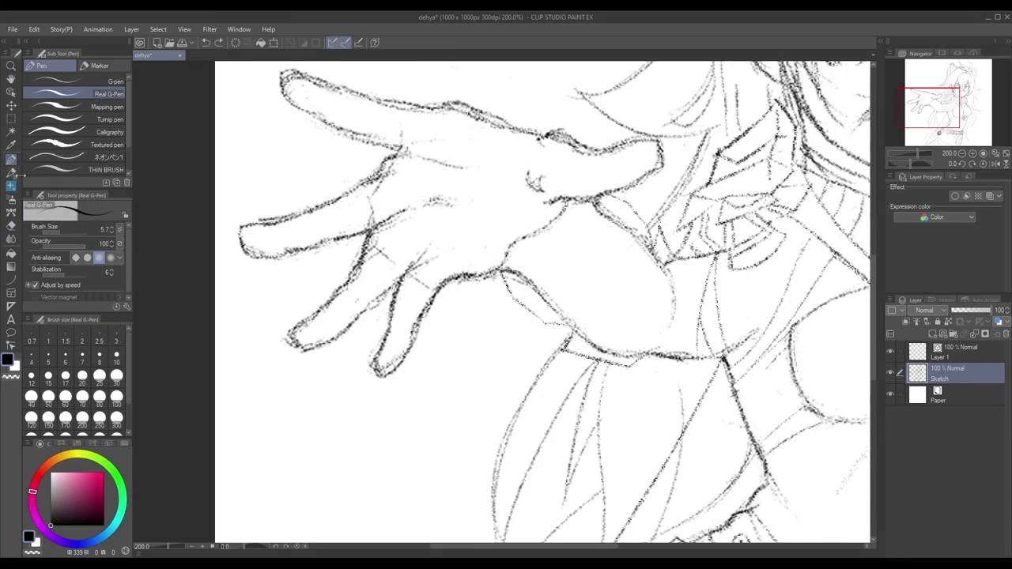
key("ctrl+z")
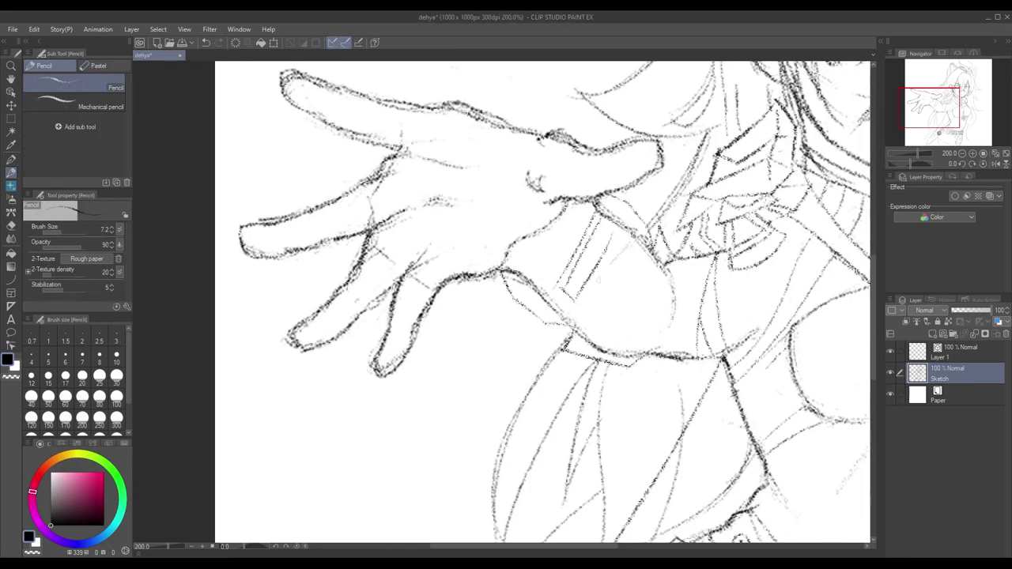
left_click_drag(573, 325, 647, 345)
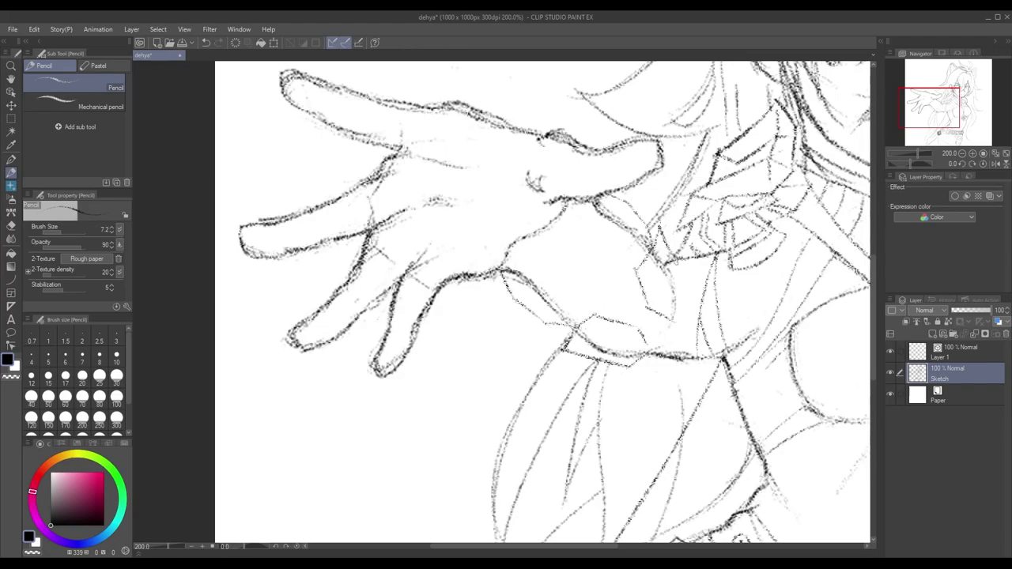
left_click_drag(685, 270, 642, 348)
left_click_drag(568, 346, 653, 252)
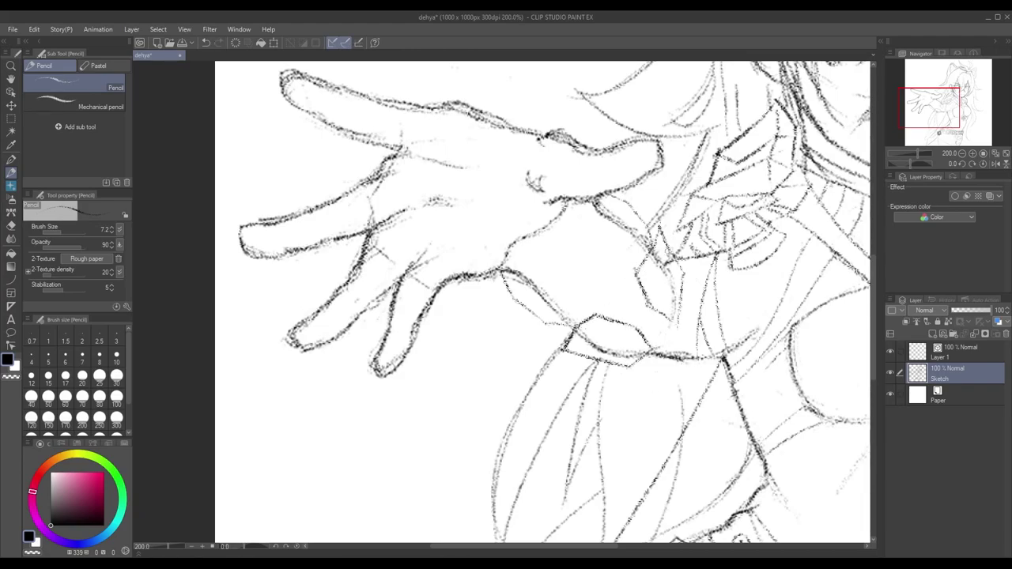
Sketch two more angular plates at the wrist, one below the palm and one beneath the thumb
left_click_drag(503, 271, 552, 269)
left_click_drag(593, 202, 590, 237)
mouse_move(549, 267)
left_mouse_down()
mouse_move(584, 311)
mouse_move(614, 240)
left_mouse_up()
key("ctrl+z")
mouse_move(587, 273)
left_mouse_down()
mouse_move(621, 274)
mouse_move(639, 202)
left_mouse_up()
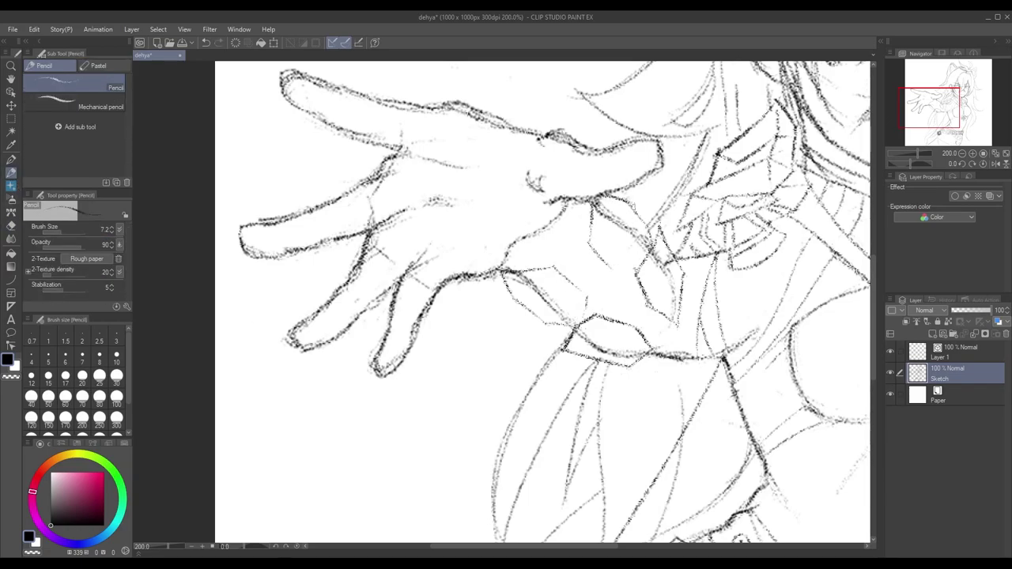
Clean the plate outlines with the Hard eraser, redraw them darker in pencil and add inner facet lines to each arm guard plate
scroll(613, 170, "down", 1)
key("e")
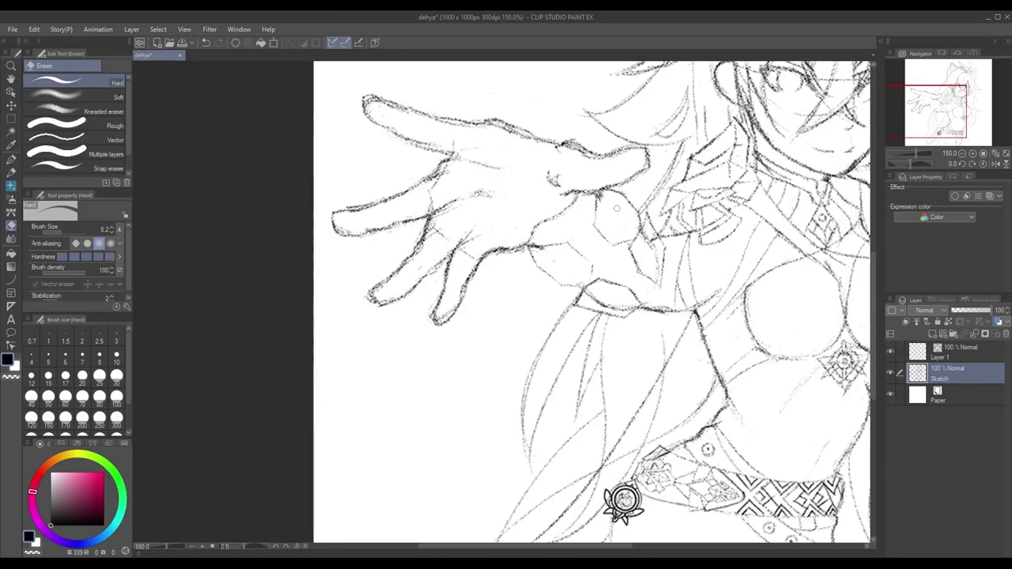
scroll(624, 249, "up", 1)
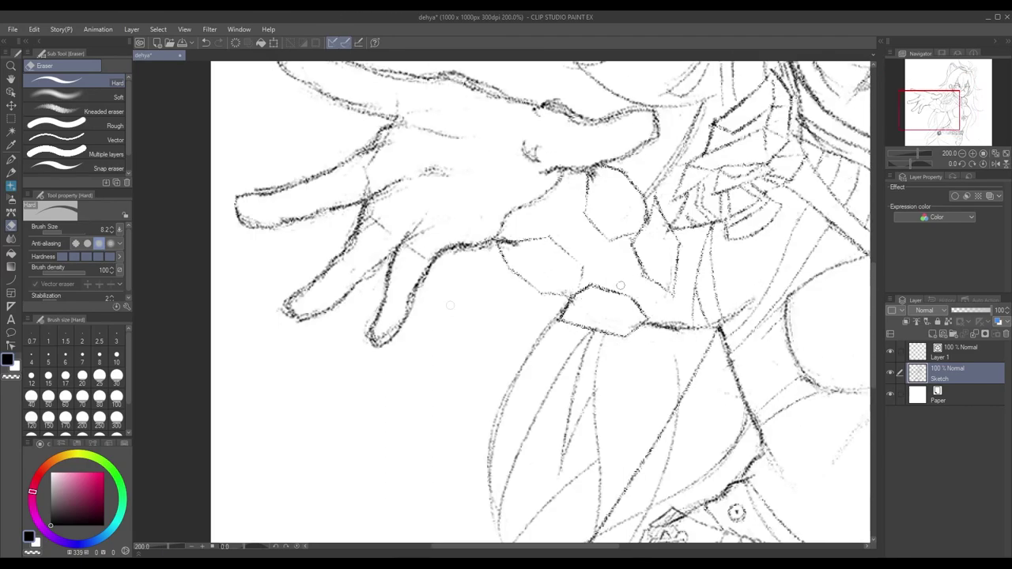
key("p")
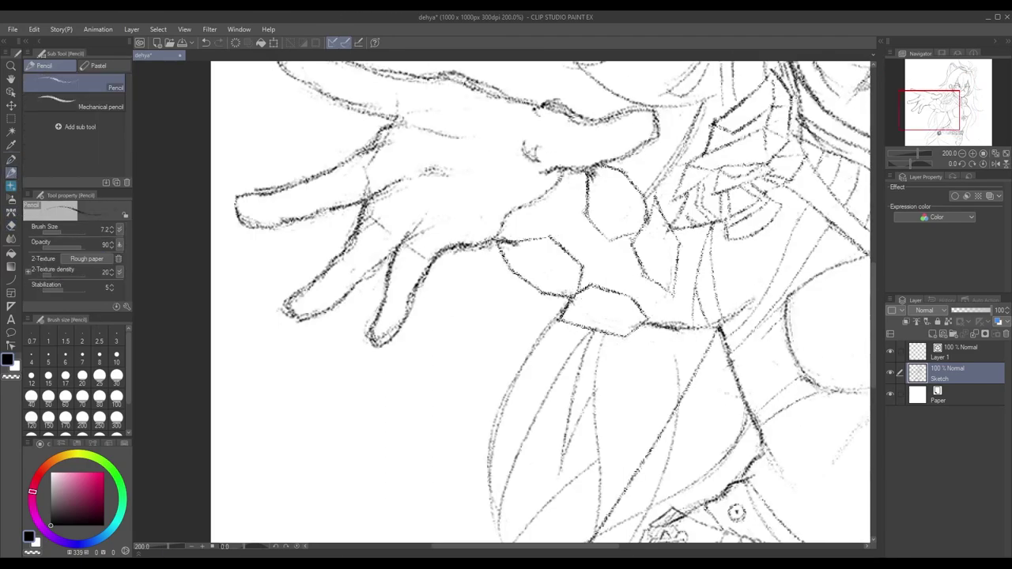
left_click_drag(657, 199, 679, 242)
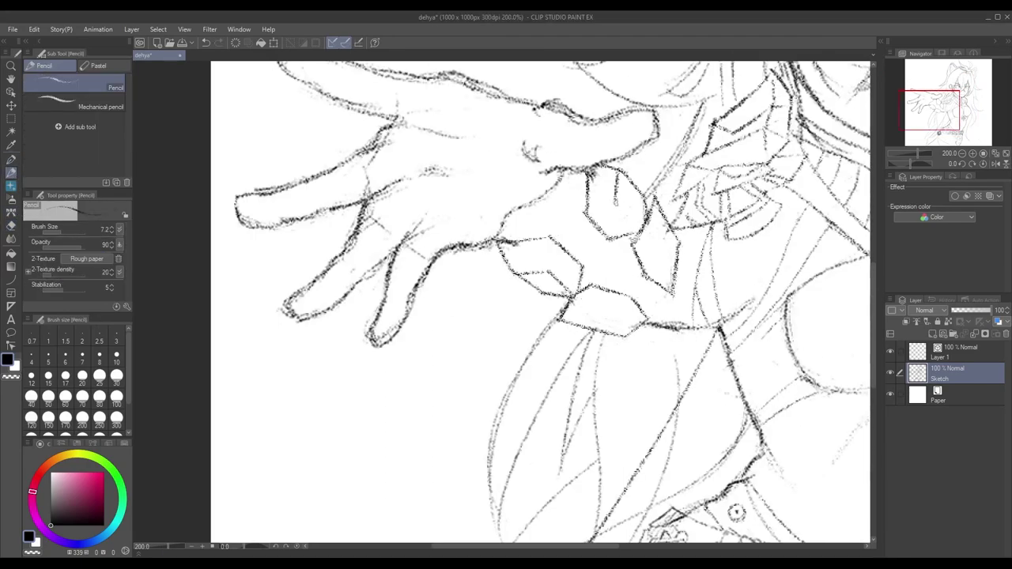
left_click_drag(654, 199, 672, 301)
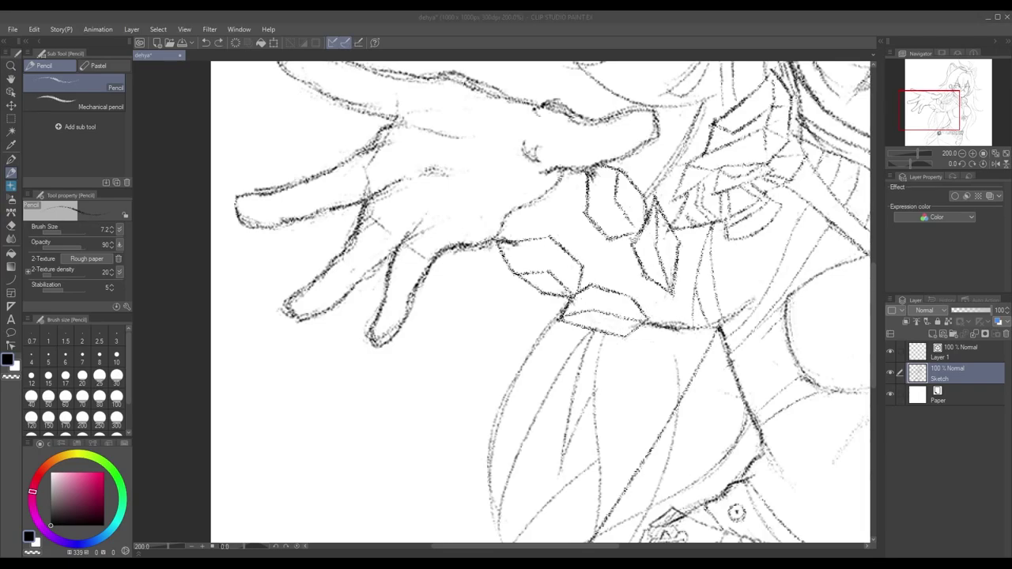
Draw a V-shaped double band between the arm guard plates and a small rectangular tab at the lower wrist
scroll(578, 229, "down", 2)
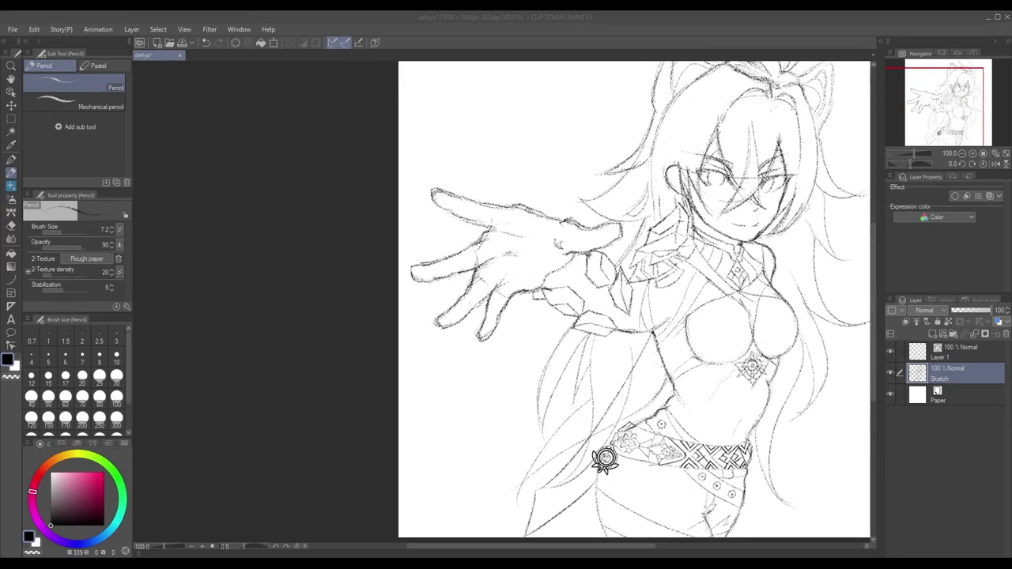
scroll(563, 283, "up", 2)
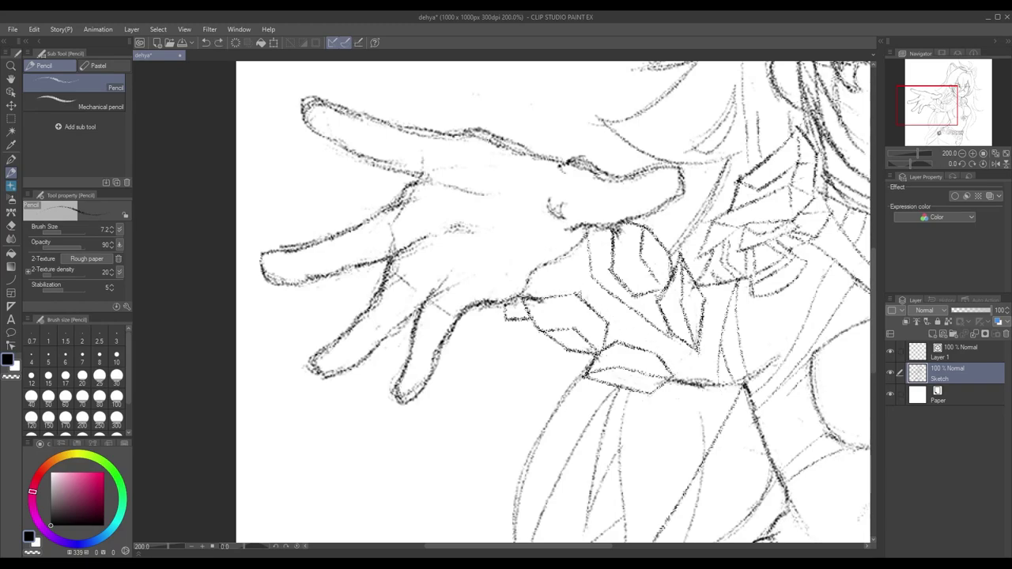
left_click_drag(585, 294, 671, 352)
scroll(673, 356, "down", 2)
scroll(672, 356, "up", 2)
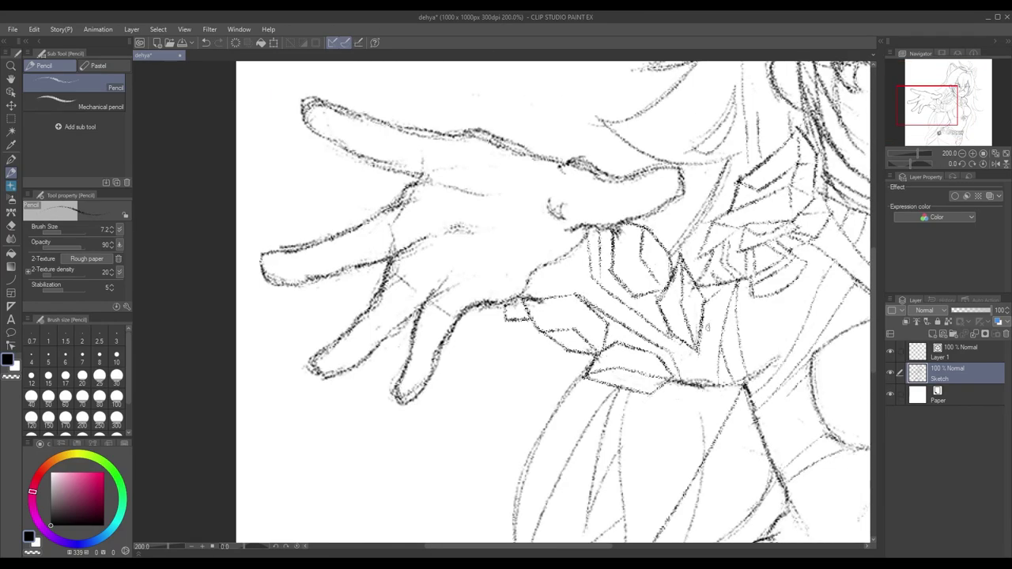
scroll(736, 289, "down", 1)
scroll(674, 262, "down", 1)
scroll(674, 262, "up", 2)
mouse_move(549, 282)
left_mouse_down()
mouse_move(599, 250)
mouse_move(610, 258)
left_mouse_up()
scroll(649, 300, "down", 3)
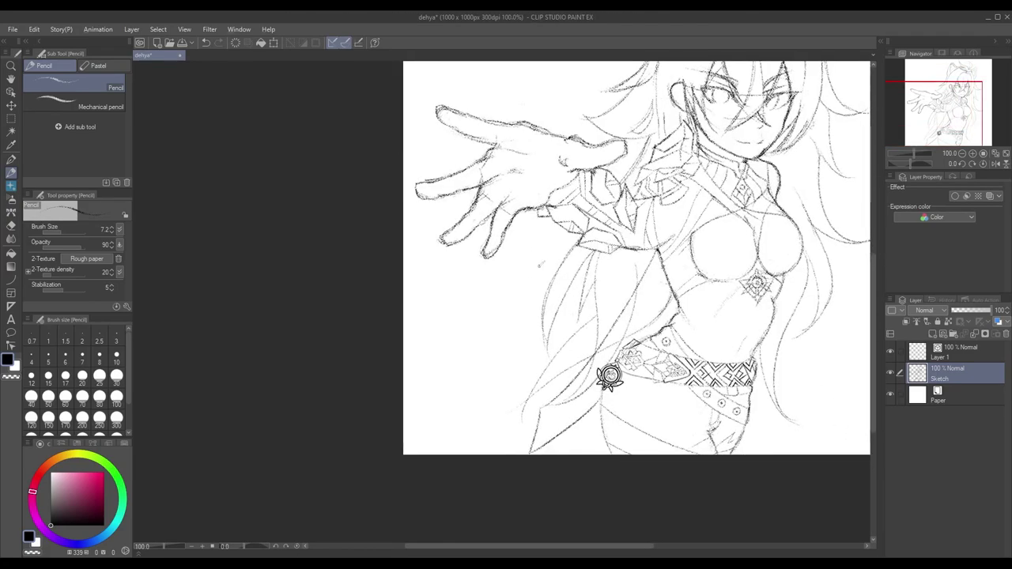
Add a pointed faceted crystal on the hand's upper edge and paired ring bands across the fingers and thumb
scroll(649, 300, "up", 1)
left_click_drag(544, 241, 563, 231)
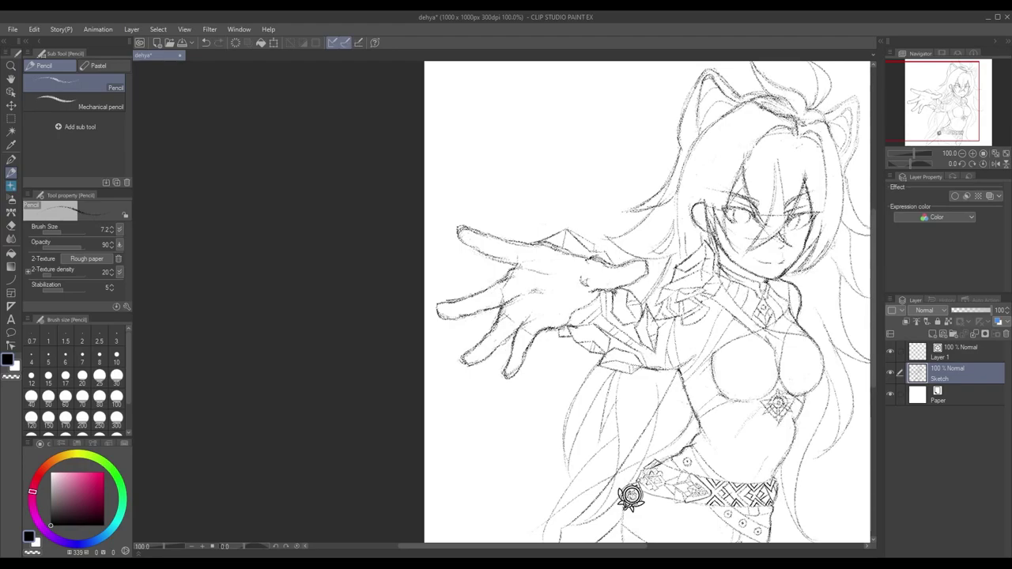
mouse_move(630, 497)
left_mouse_down()
mouse_move(701, 483)
mouse_move(705, 445)
mouse_move(718, 469)
left_mouse_up()
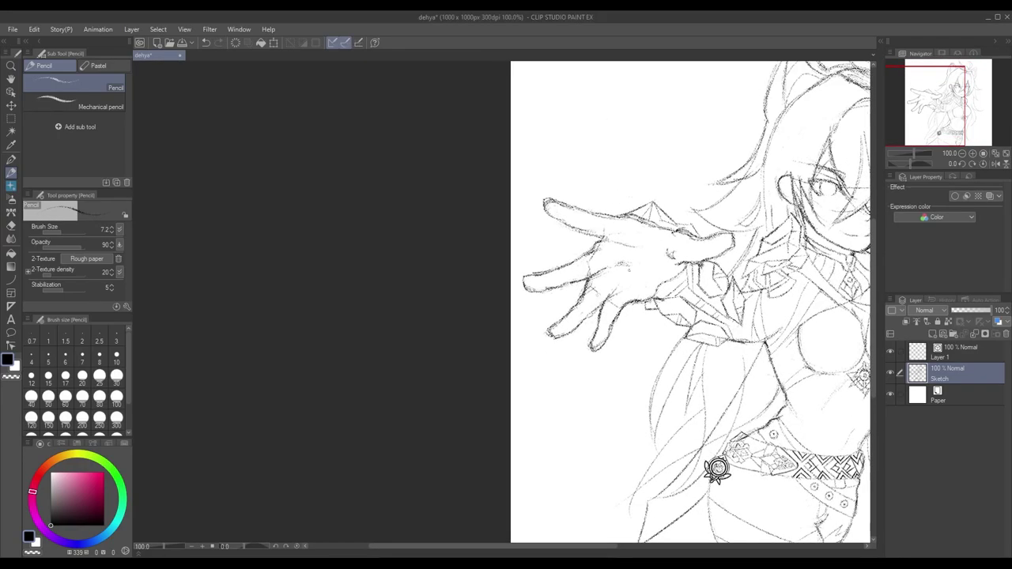
left_click_drag(551, 272, 558, 285)
left_click_drag(717, 469, 809, 418)
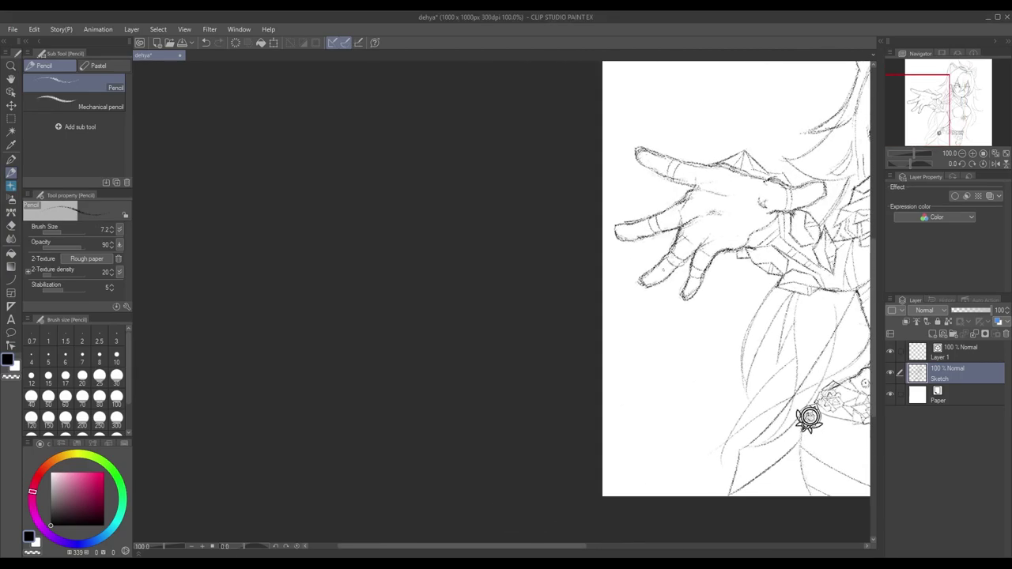
Draw sharp claw tips on the two lowest fingers of the outstretched hand
left_click_drag(670, 314, 523, 302)
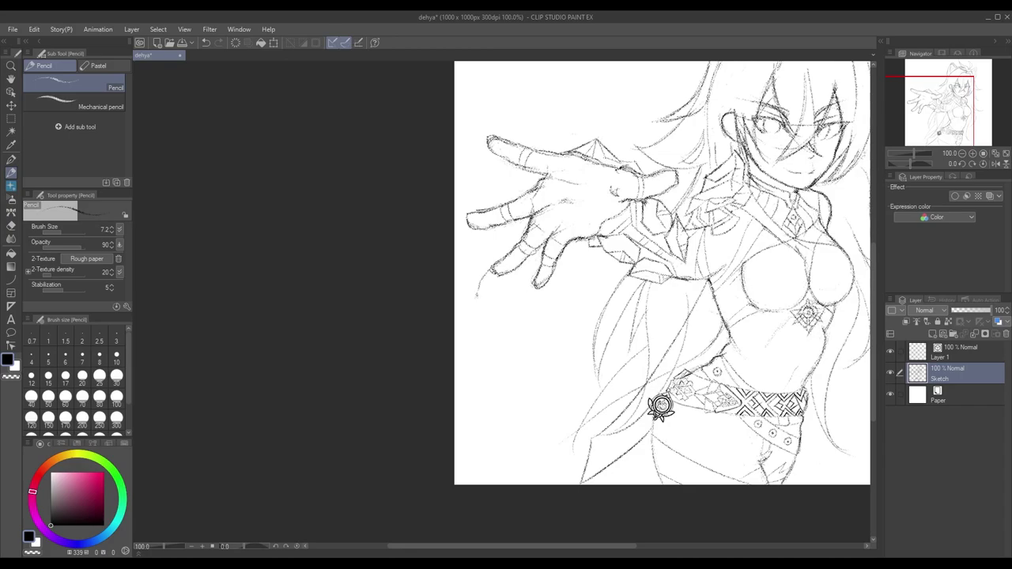
scroll(501, 178, "up", 2)
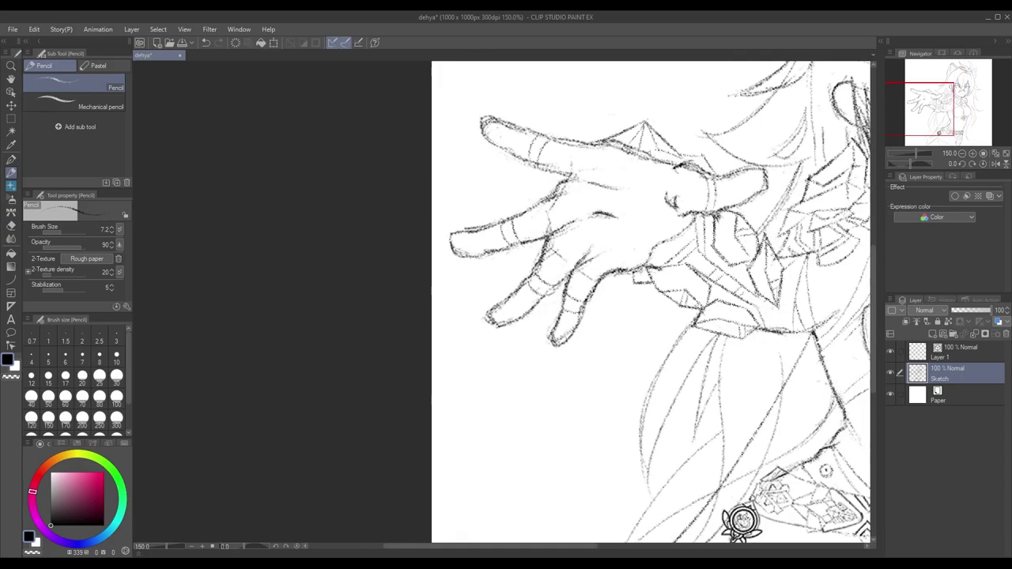
scroll(595, 285, "down", 2)
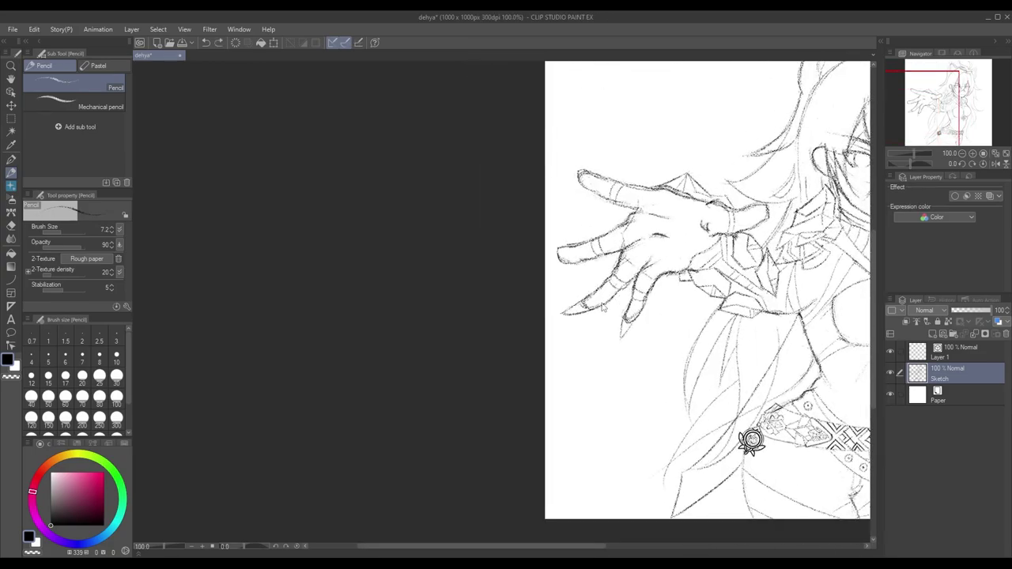
scroll(751, 442, "down", 3)
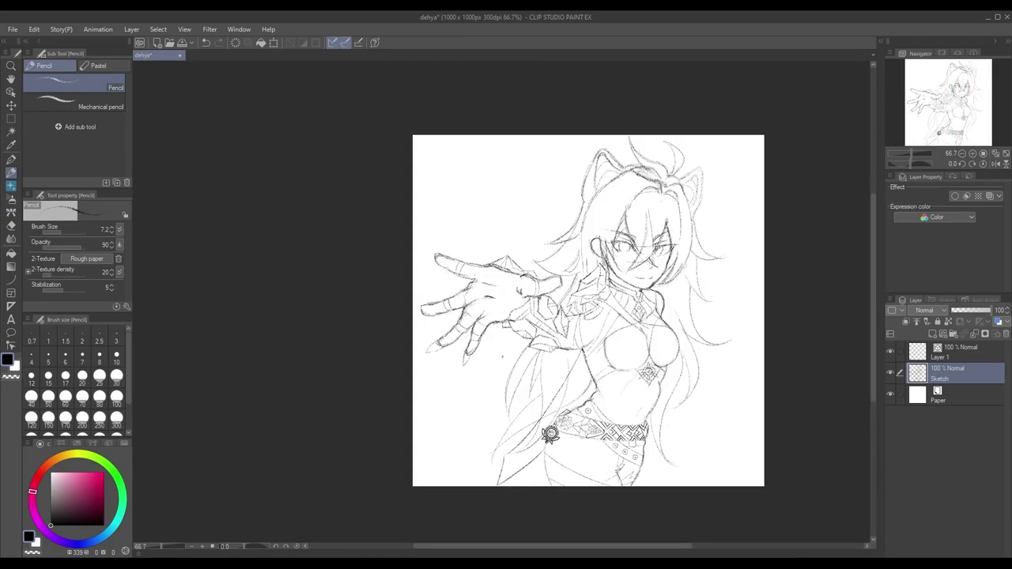
scroll(690, 488, "up", 3)
scroll(690, 488, "down", 3)
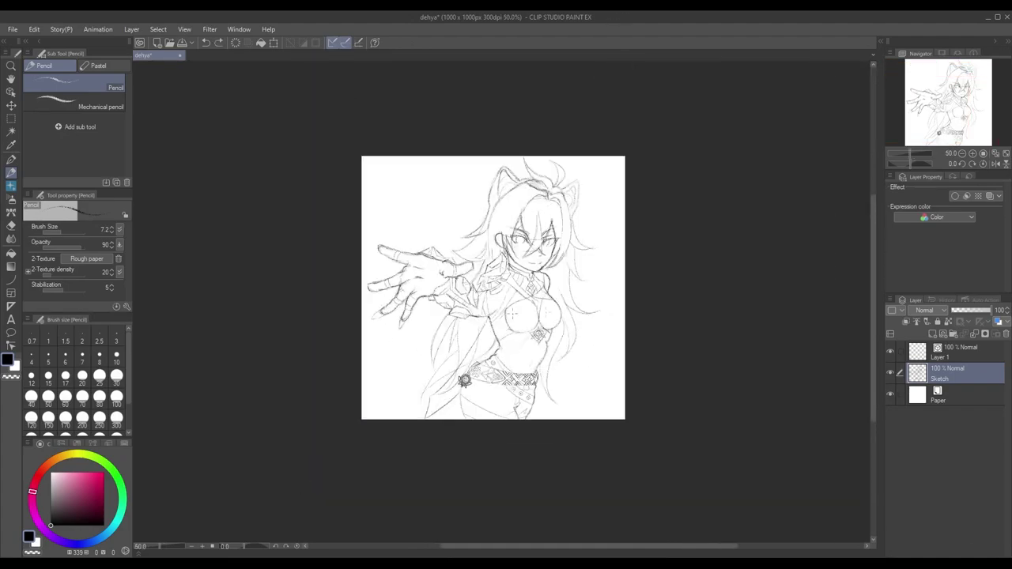
Move the whole sketch slightly to the right to leave more space beside the outstretched fingertips
scroll(690, 488, "up", 2)
key("ctrl+t")
left_click_drag(591, 208, 617, 208)
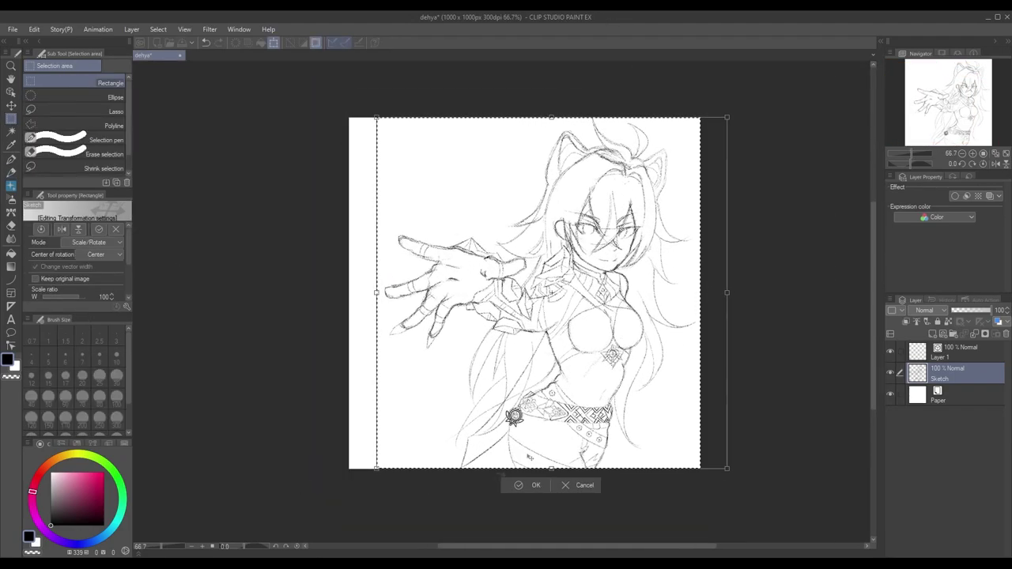
key("Return")
Pencil pointed claw tips on the upper two fingers and thumb, matching the lower fingers
scroll(210, 293, "up", 2)
key("p")
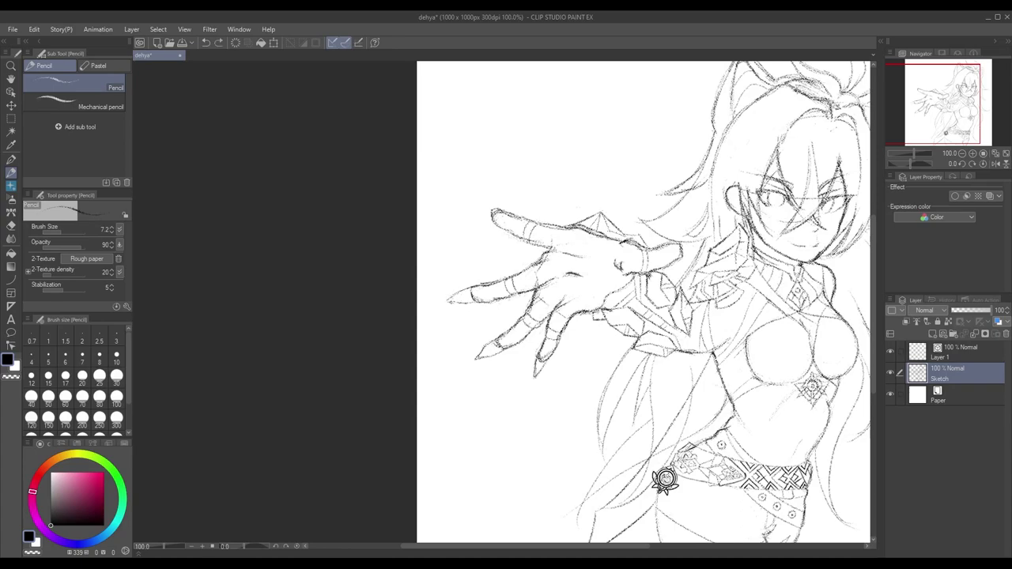
left_click_drag(457, 298, 504, 389)
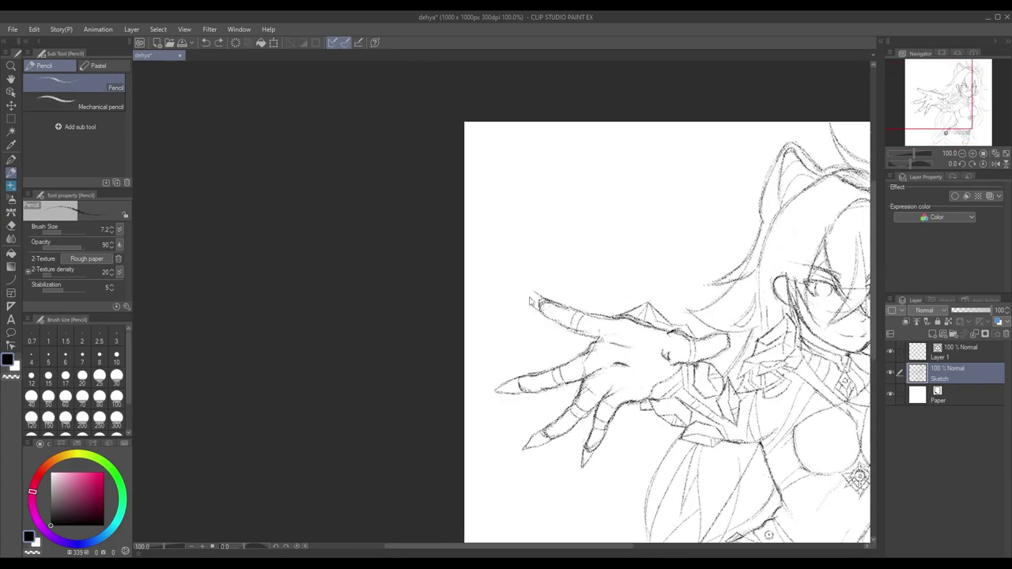
mouse_move(859, 480)
left_mouse_down()
mouse_move(841, 359)
mouse_move(843, 409)
left_mouse_up()
scroll(661, 316, "down", 3)
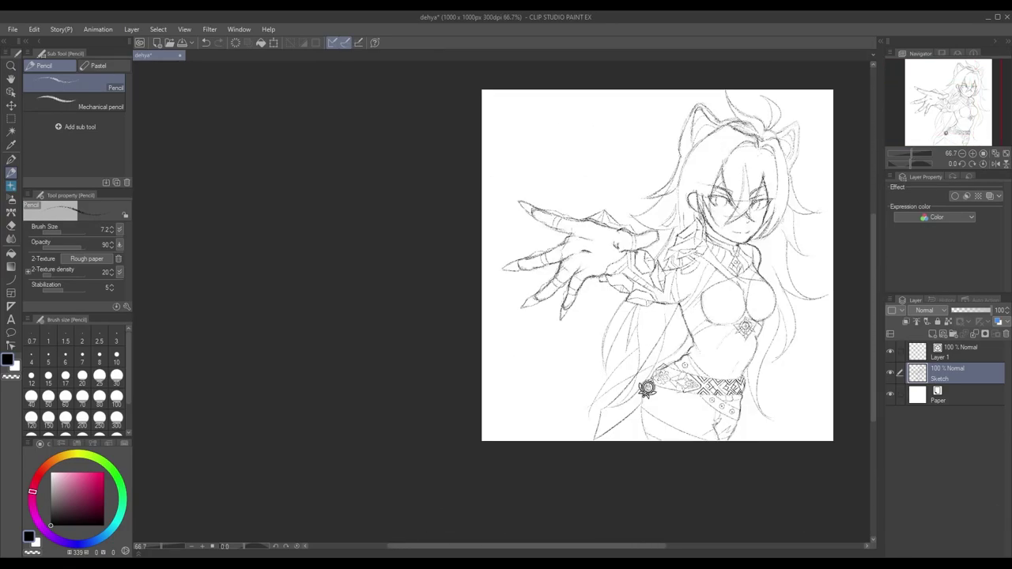
scroll(661, 317, "up", 3)
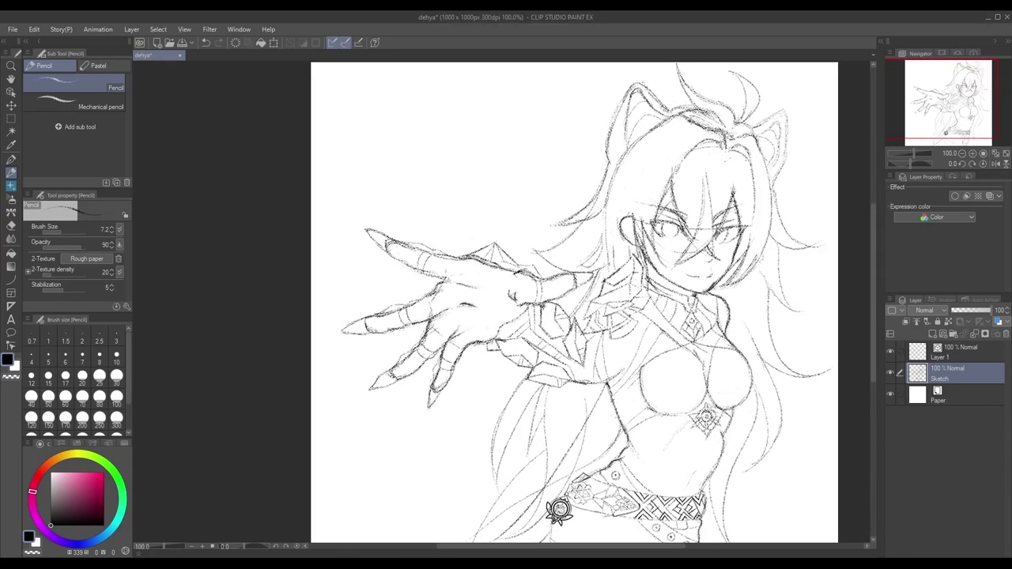
scroll(575, 305, "down", 3)
scroll(575, 305, "up", 3)
Erase the hair strands and old cloth lines beneath the outstretched arm with the Hard eraser at size 24.5
scroll(576, 306, "down", 2)
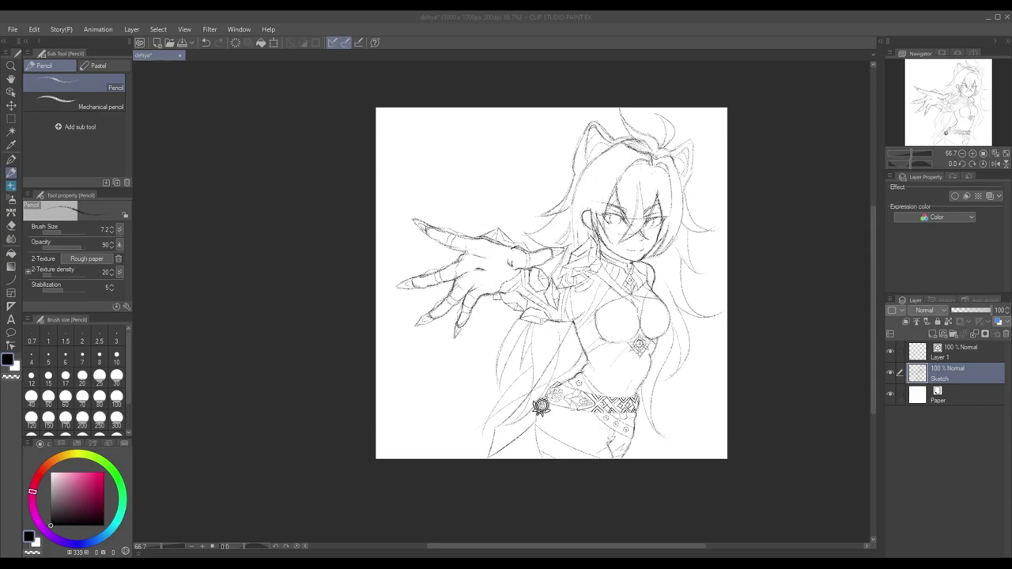
scroll(603, 313, "up", 3)
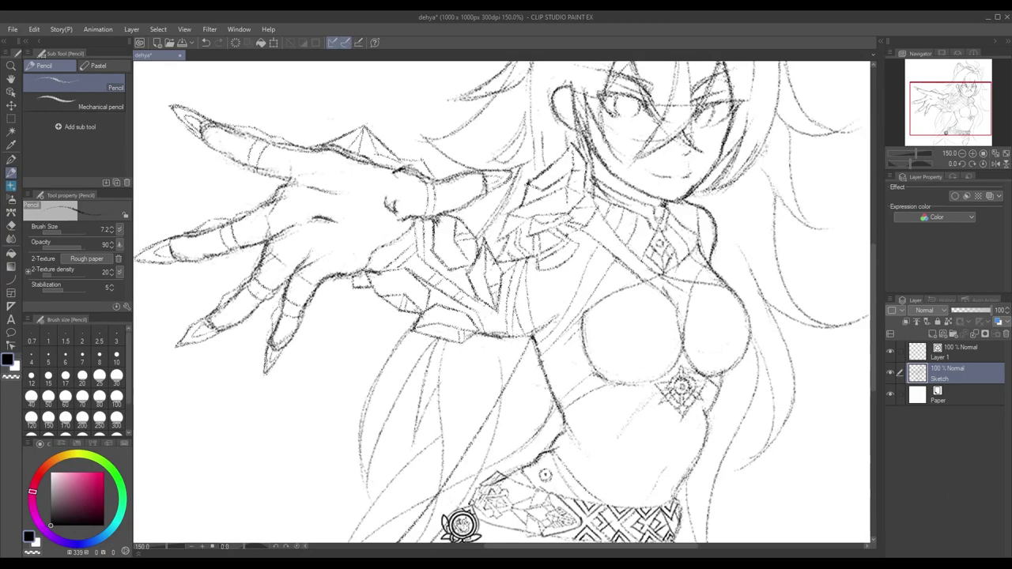
scroll(604, 312, "down", 3)
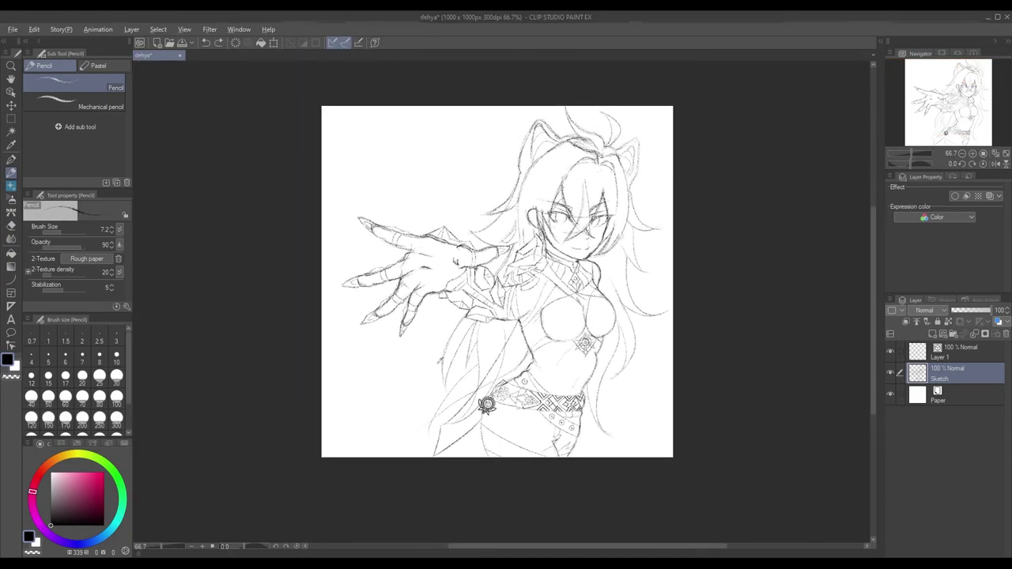
scroll(391, 439, "up", 3)
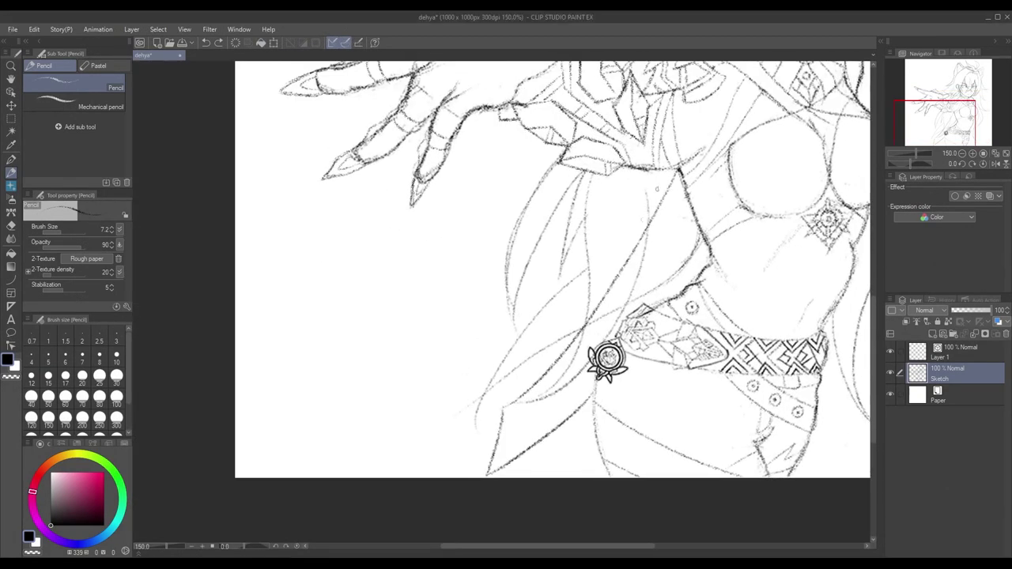
key("e")
left_click_drag(514, 332, 614, 242)
mouse_move(482, 419)
left_mouse_down()
mouse_move(641, 190)
mouse_move(580, 348)
left_mouse_up()
scroll(554, 356, "down", 2)
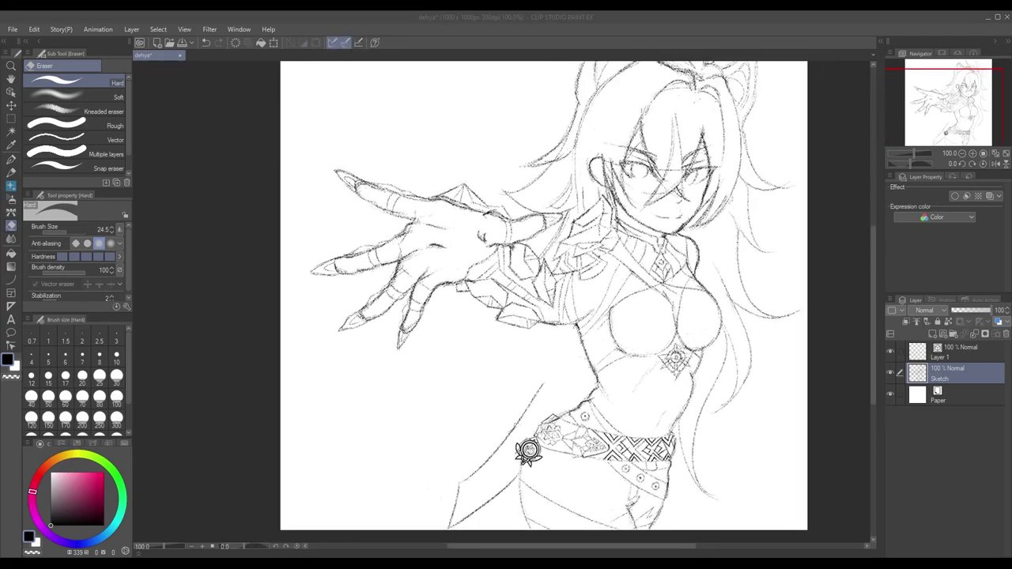
left_click_drag(544, 384, 449, 526)
Pencil the cloth panel hanging from the upper arm past the hip and the flowing panel behind the opposite hip
key("p")
left_click_drag(558, 338, 501, 394)
mouse_move(422, 496)
left_mouse_down()
mouse_move(507, 395)
mouse_move(495, 437)
mouse_move(575, 362)
left_mouse_up()
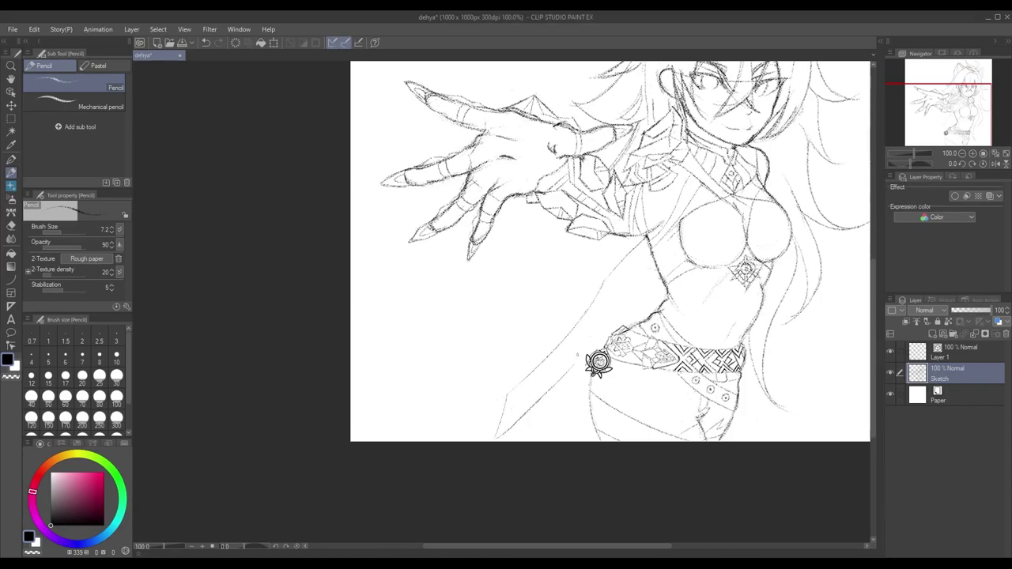
left_click_drag(518, 338, 412, 315)
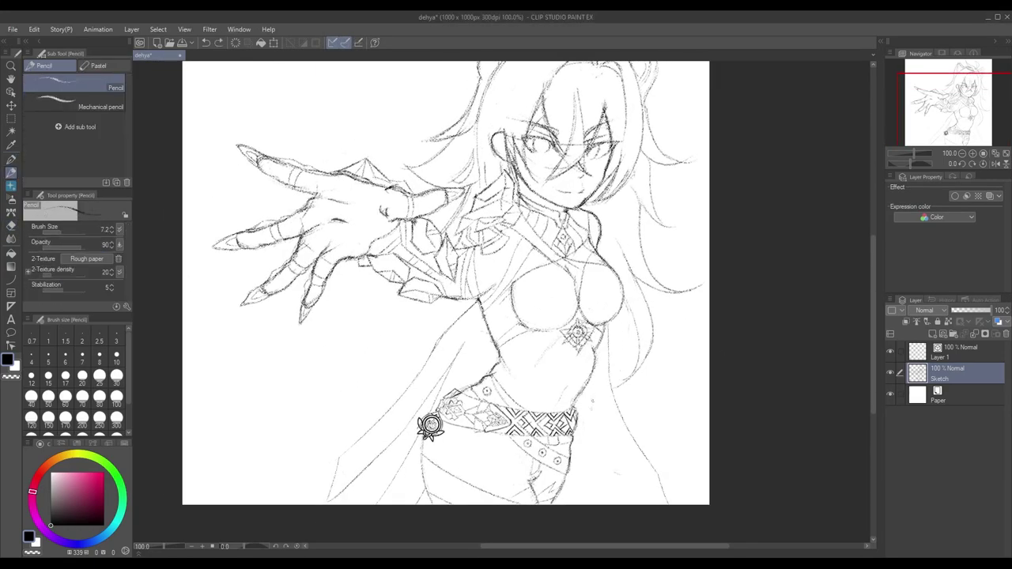
Add long fold lines inside the cloth panels on both sides of the hips
mouse_move(613, 403)
left_mouse_down()
mouse_move(645, 277)
mouse_move(660, 272)
left_mouse_up()
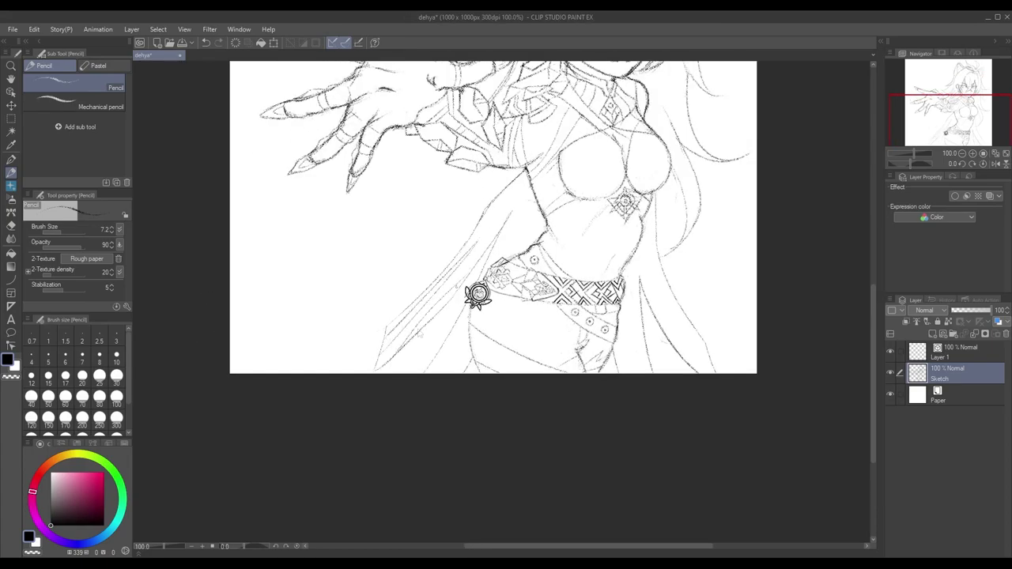
scroll(422, 313, "up", 2)
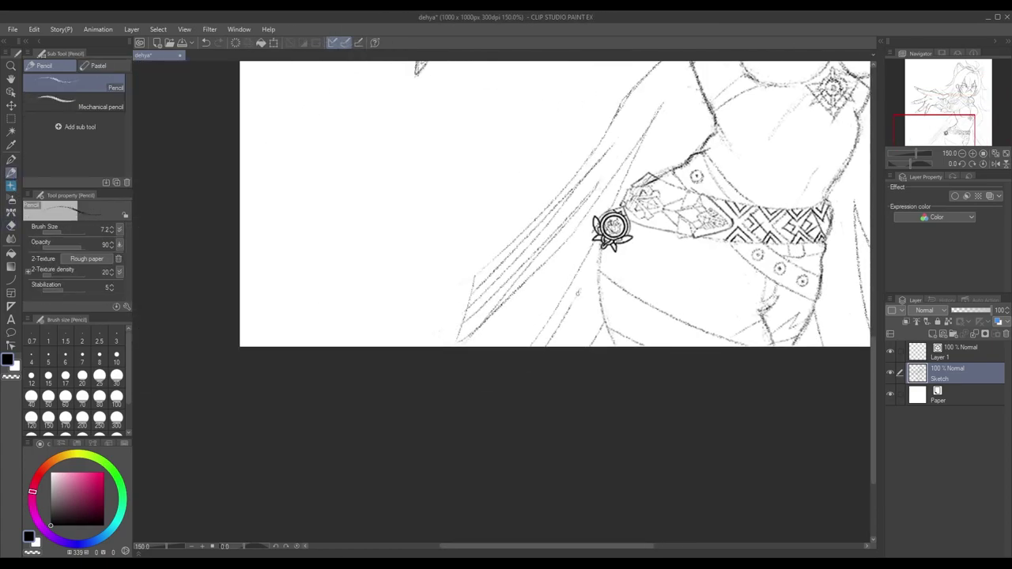
left_click_drag(563, 356, 207, 415)
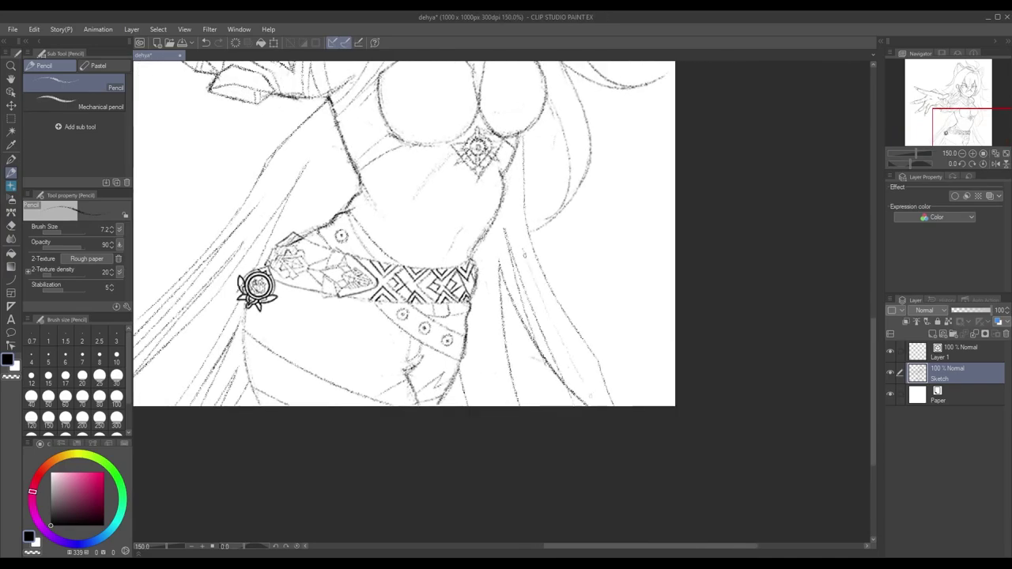
scroll(791, 484, "down", 2)
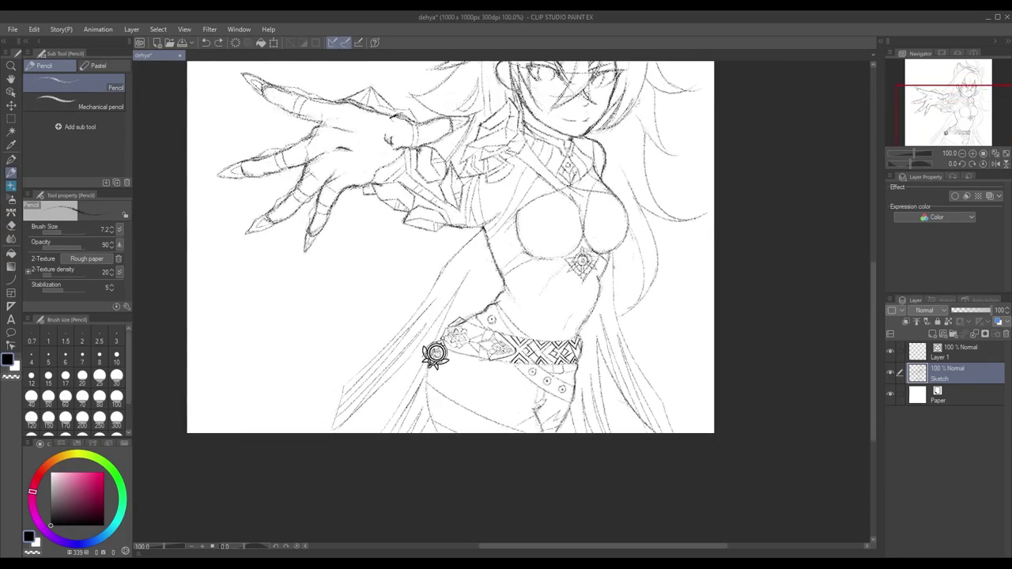
Pencil long, curved hair strands sweeping down beneath the outstretched arm and beside the cloth panel behind the opposite hip
key("p")
key("b")
key("p")
mouse_move(303, 321)
left_mouse_down()
mouse_move(367, 427)
mouse_move(557, 390)
left_mouse_up()
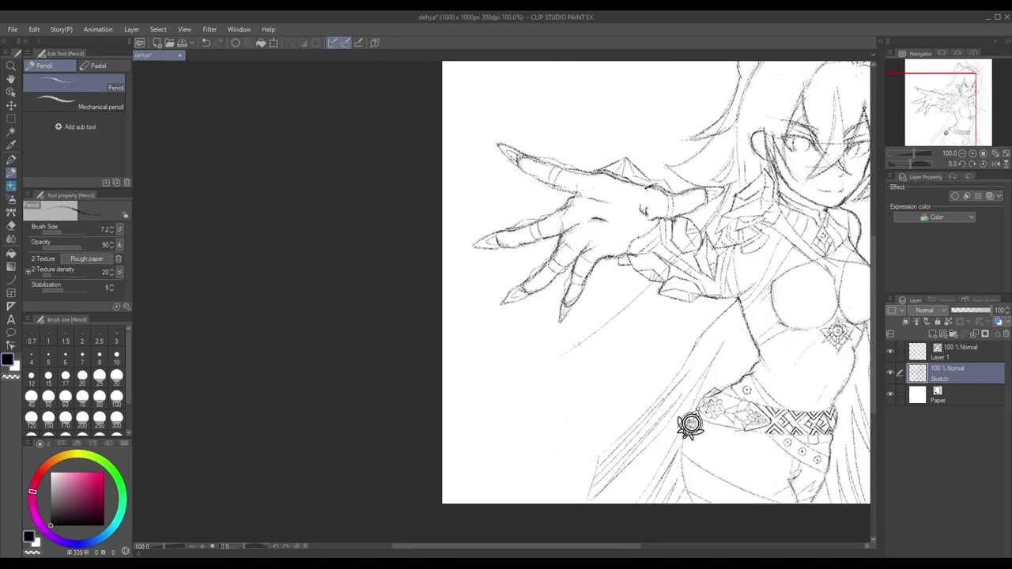
left_click_drag(655, 307, 510, 478)
left_click_drag(625, 372, 530, 319)
left_click_drag(585, 277, 473, 356)
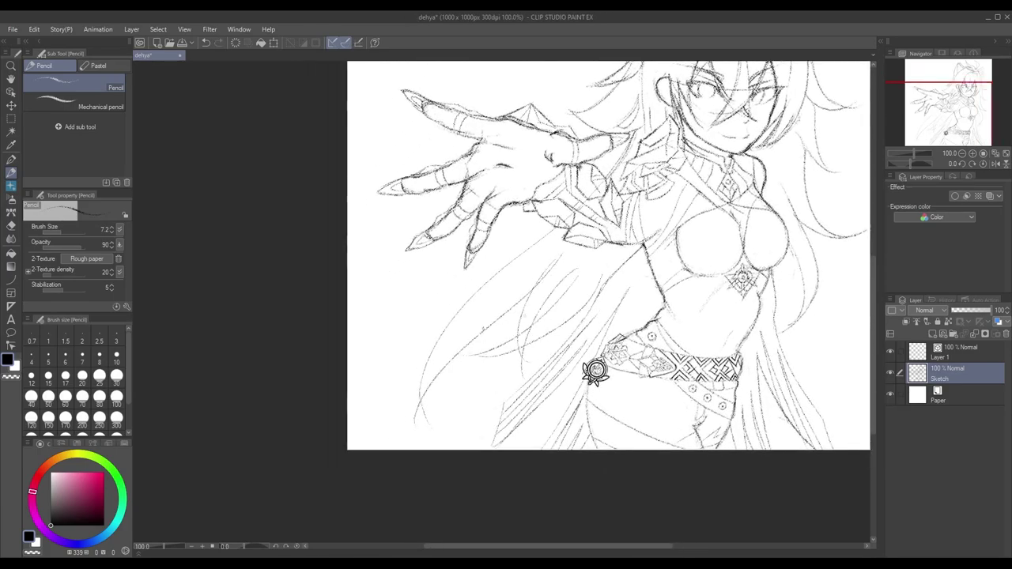
left_click_drag(458, 404, 247, 421)
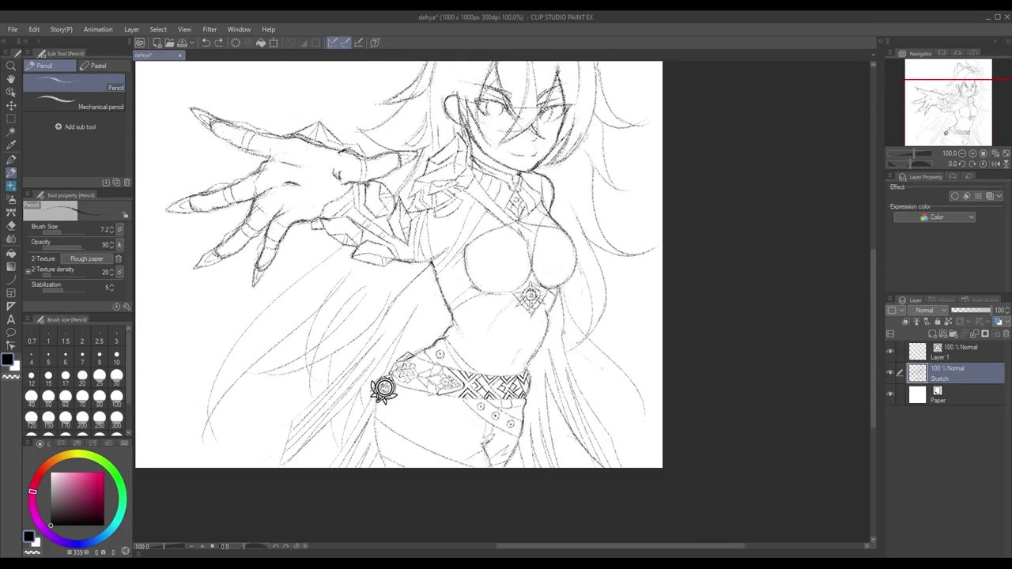
Tint the Sketch layer light blue, lower its opacity to 55%, and make Layer 1 active for inking
left_click_drag(384, 389, 488, 375)
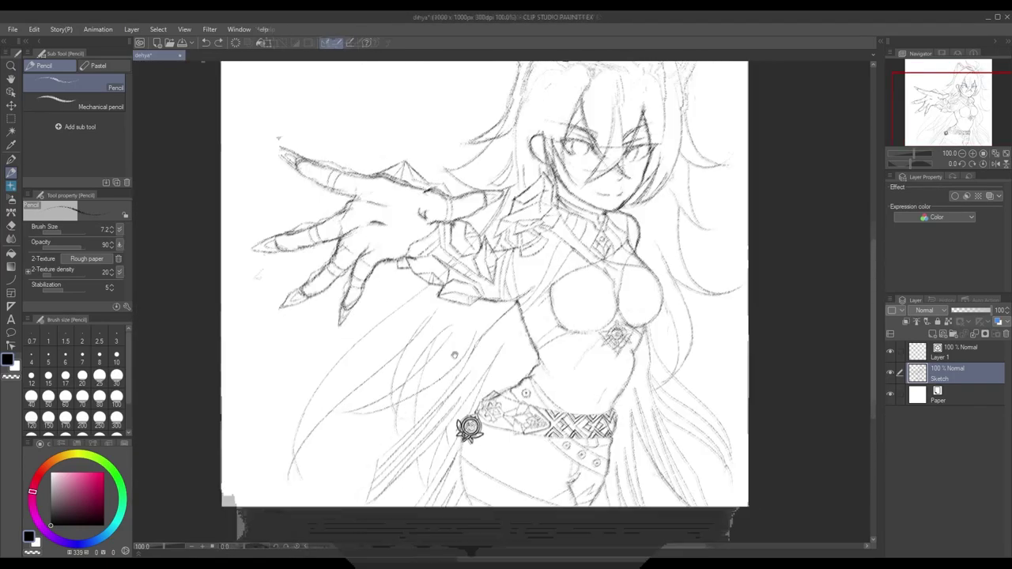
scroll(482, 389, "down", 3)
scroll(420, 451, "up", 3)
scroll(442, 438, "down", 1)
scroll(441, 438, "down", 1)
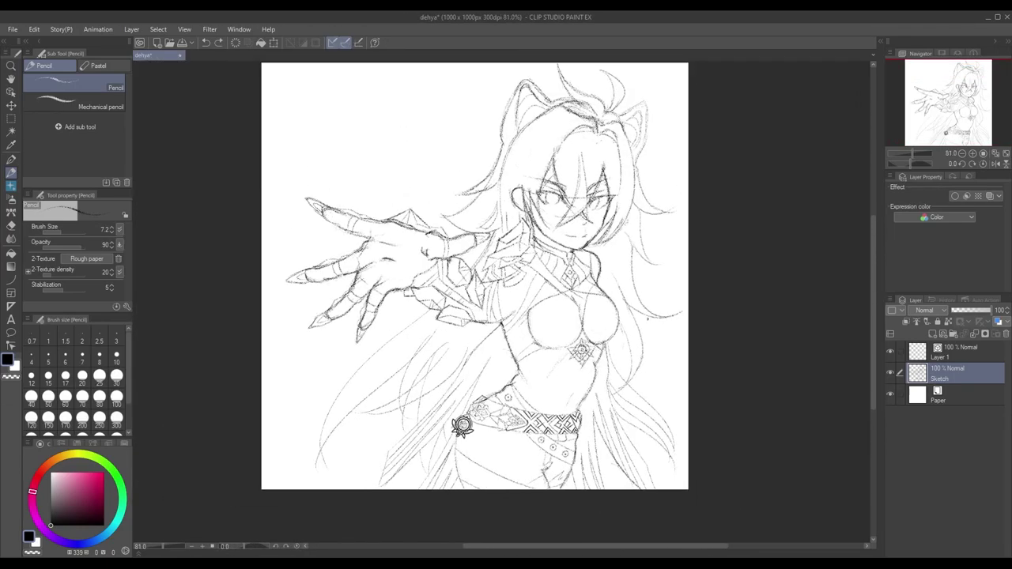
scroll(338, 223, "up", 2)
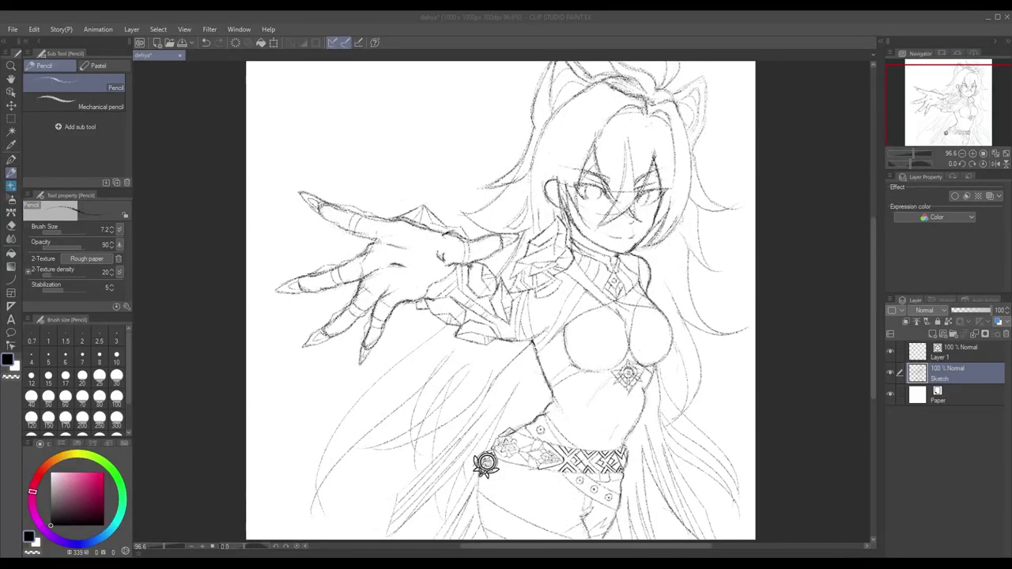
left_click(955, 314)
left_click(973, 310)
left_click(961, 352)
key("p")
mouse_move(249, 150)
left_mouse_down()
mouse_move(402, 113)
mouse_move(459, 172)
left_mouse_up()
left_click(79, 155)
key("ctrl+z")
left_click_drag(273, 195, 430, 198)
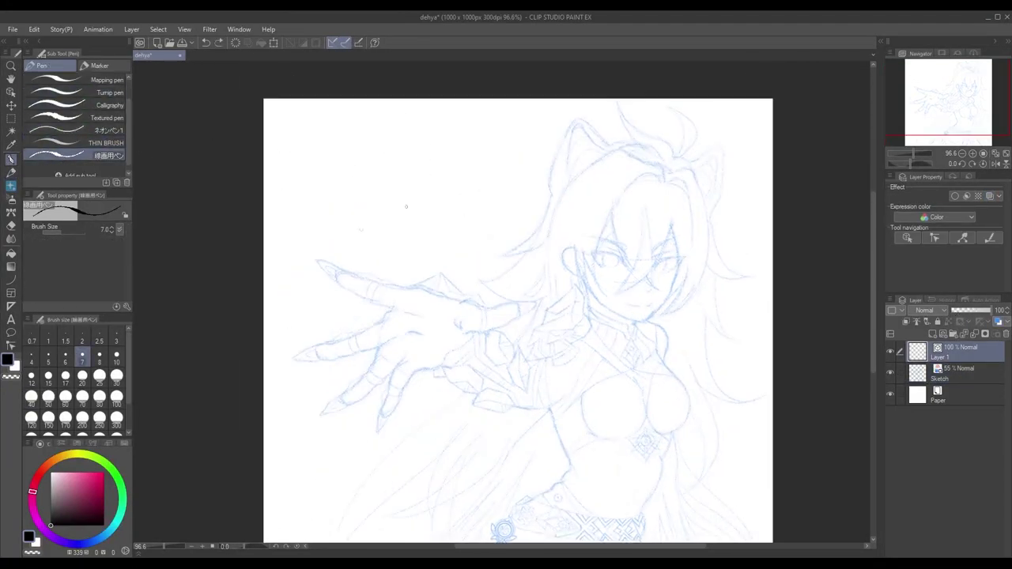
key("ctrl+z")
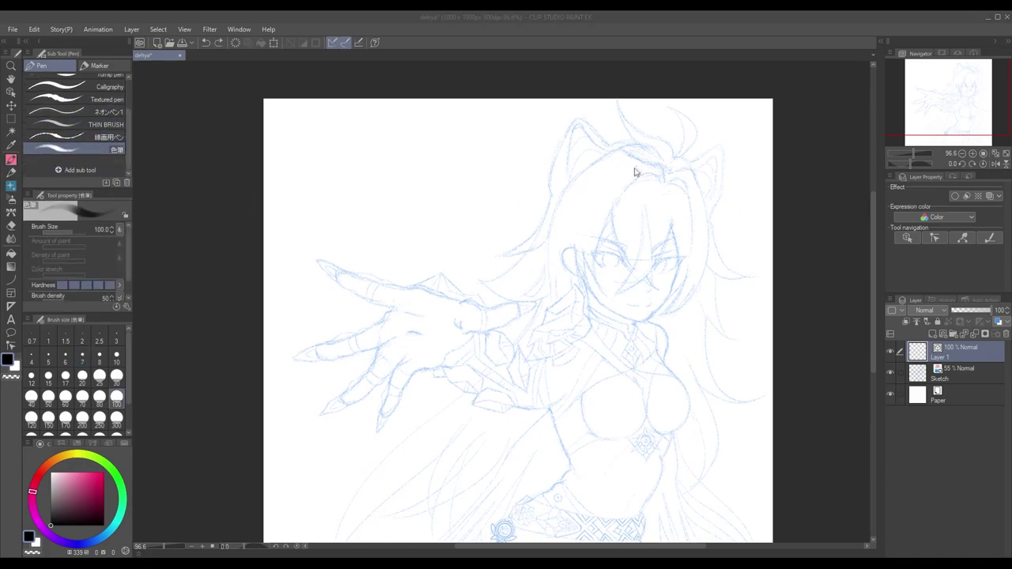
left_click_drag(313, 214, 457, 152)
left_click_drag(381, 229, 515, 171)
scroll(599, 328, "up", 3)
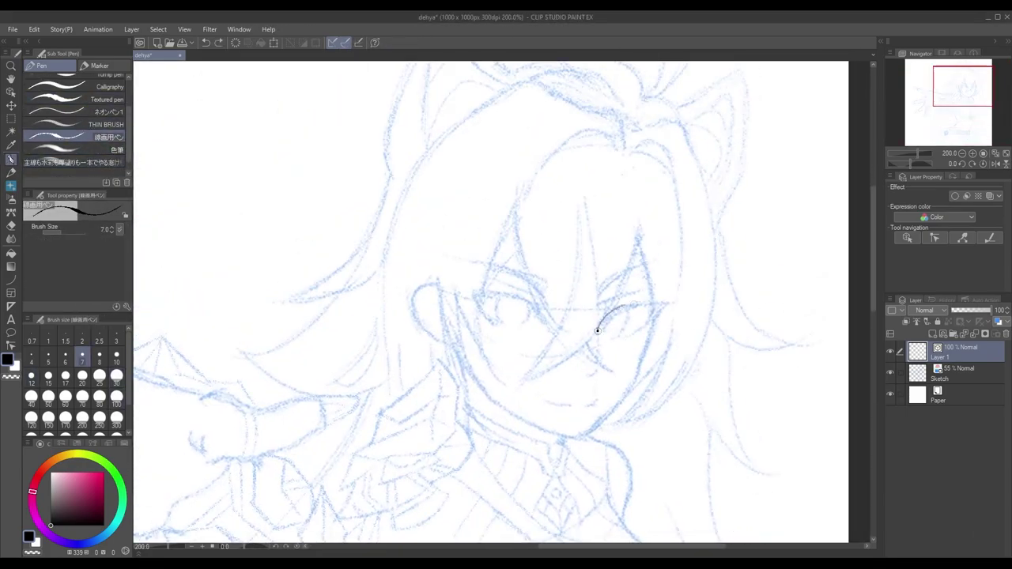
key("ctrl+z")
scroll(644, 309, "down", 2)
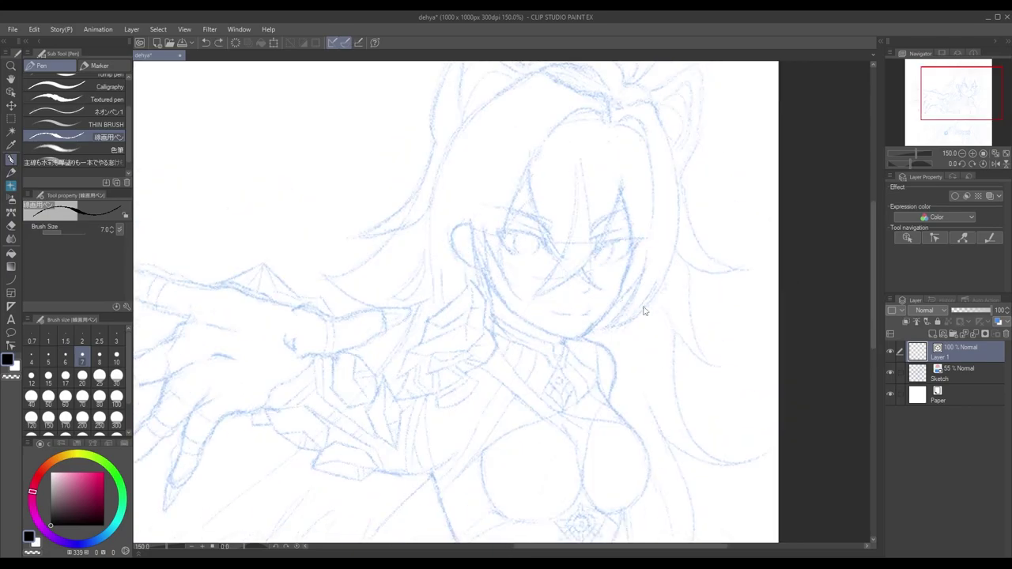
scroll(366, 328, "up", 1)
key("ctrl+z")
left_click(73, 149)
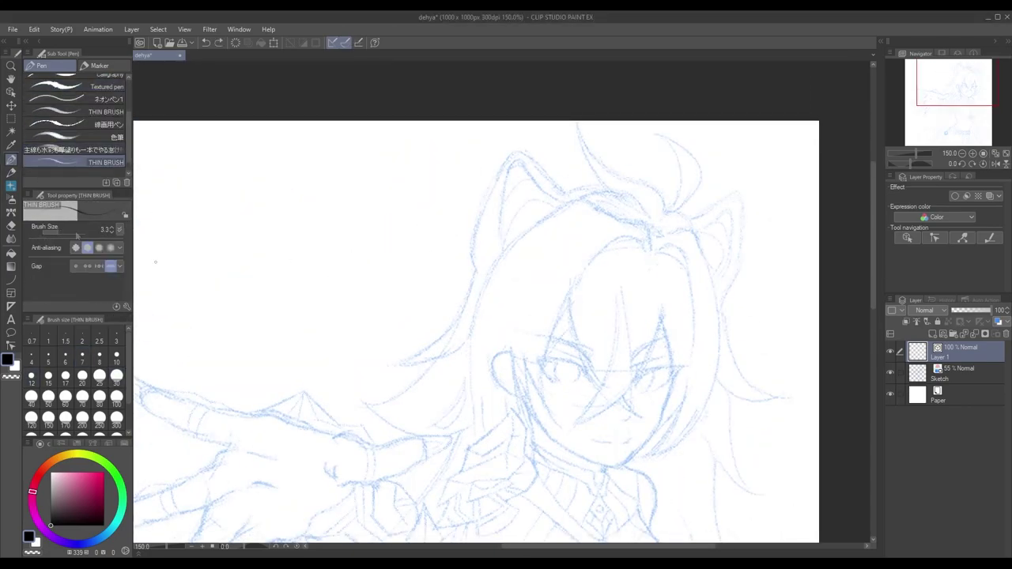
scroll(75, 111, "up", 3)
Choose the Real G-Pen for the line art and try two test strokes on empty canvas, undoing both
left_click(79, 94)
left_click_drag(237, 289, 384, 169)
key("ctrl+z")
left_click_drag(242, 261, 399, 178)
key("ctrl+z")
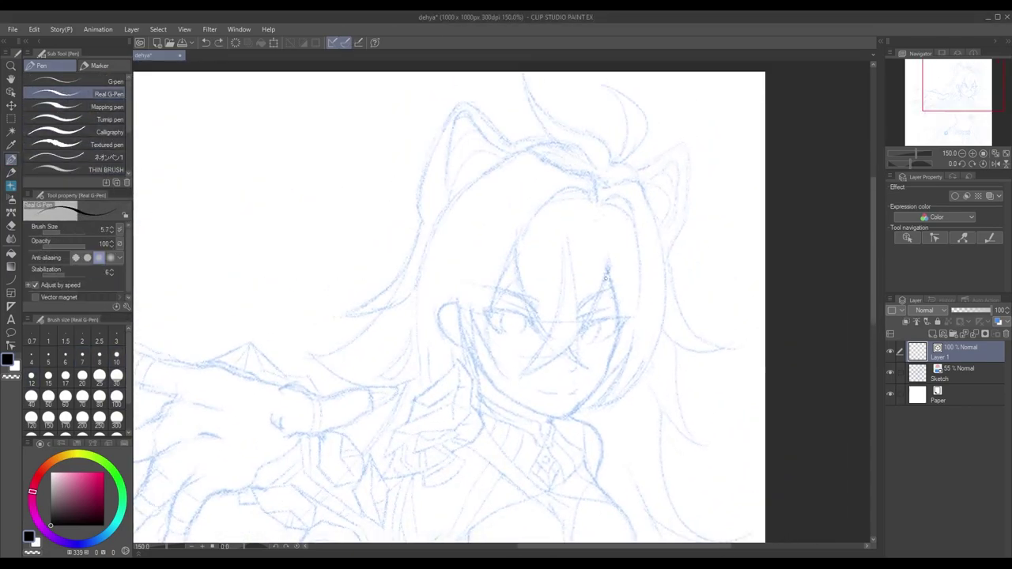
Ink the upper lash line, outer corner and iris of the eye farther from the visible ear, trimming stray line ends
scroll(625, 320, "up", 1)
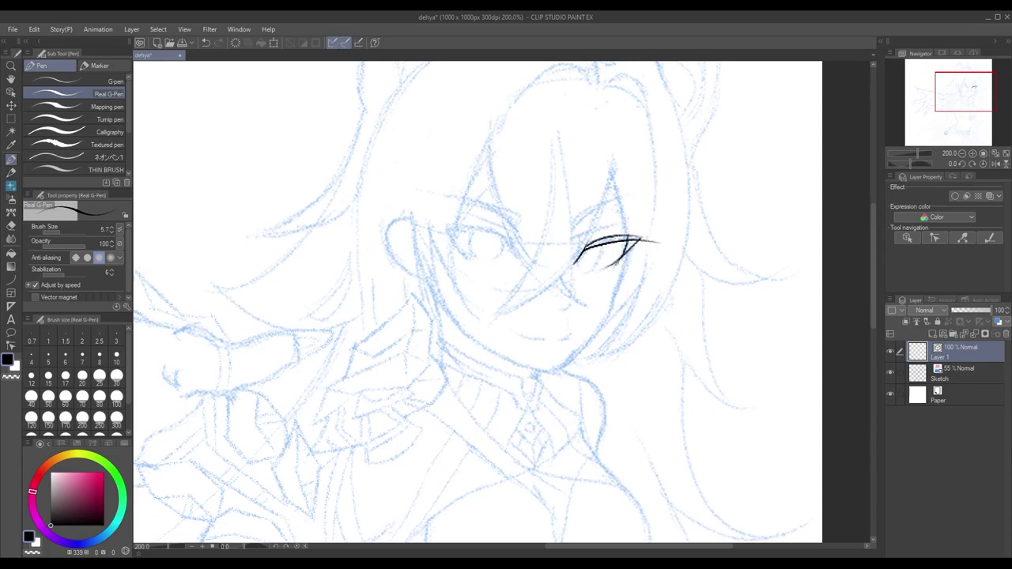
scroll(635, 277, "up", 2)
key("e")
left_click_drag(684, 199, 669, 203)
key("p")
scroll(645, 235, "down", 2)
left_click_drag(591, 242, 587, 250)
scroll(570, 271, "up", 2)
key("e")
key("p")
Ink the two edges of the long pointed fringe lock that falls between the eyes across the nose
scroll(609, 274, "down", 3)
left_click_drag(615, 179, 542, 283)
key("ctrl+z")
left_click_drag(616, 180, 535, 286)
left_click_drag(573, 165, 519, 302)
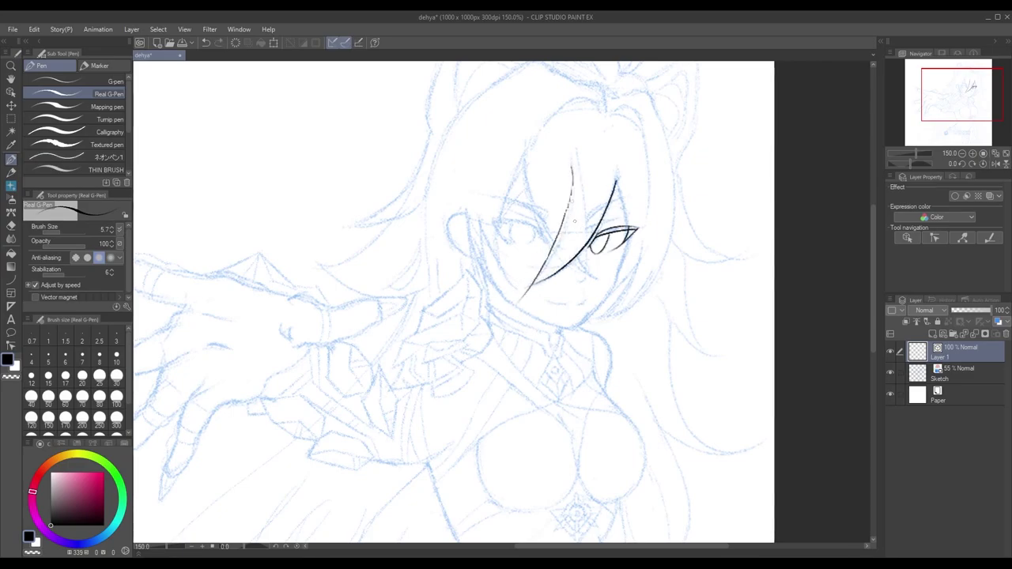
Clean up the tip of the central fringe lock and ink the eyebrow above the inked eye
scroll(585, 238, "up", 2)
key("e")
key("p")
scroll(585, 237, "up", 1)
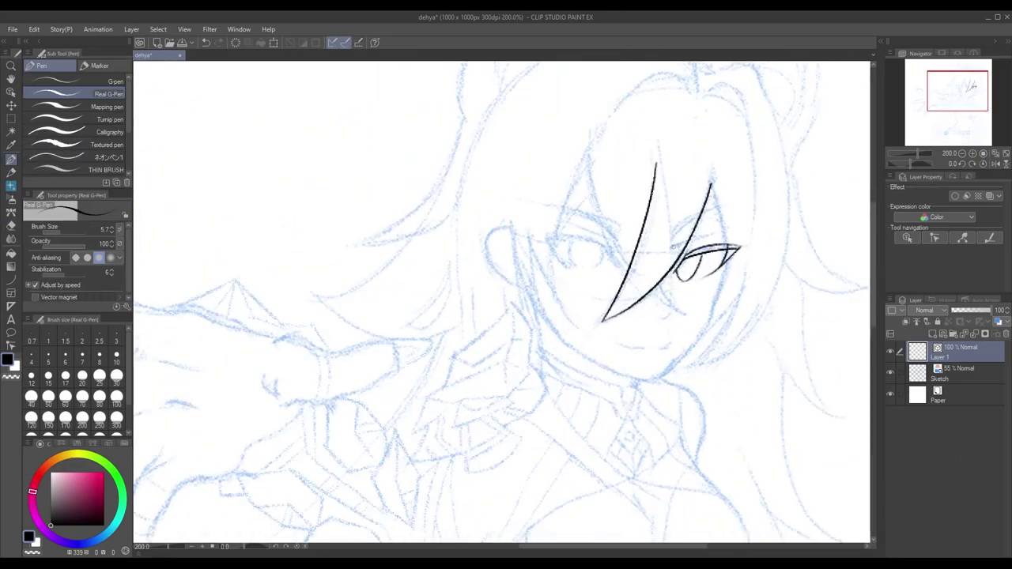
left_click_drag(726, 212, 711, 212)
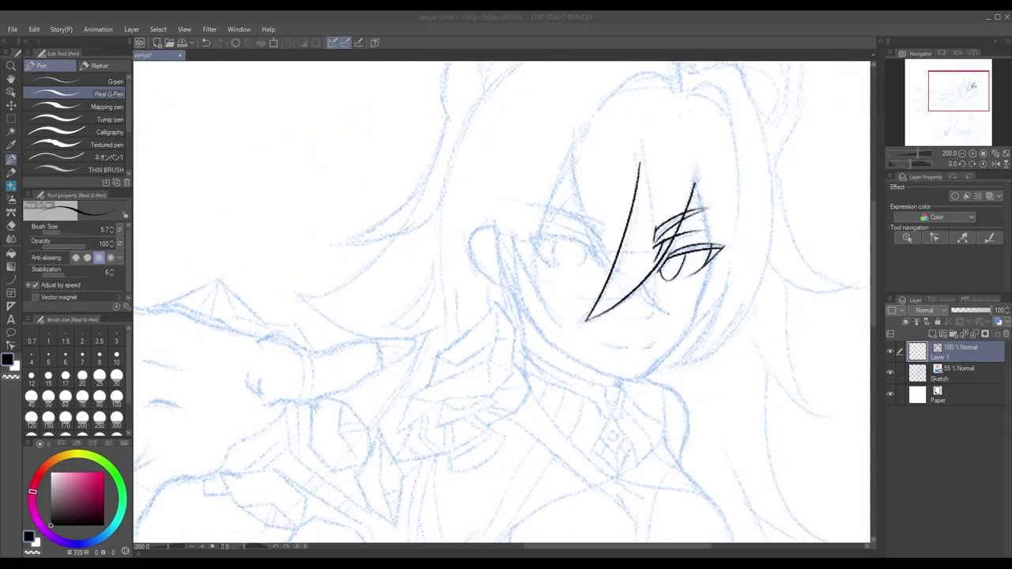
Ink the second fringe lock crossing behind the central one, and erase its overlapping lines inside that lock
mouse_move(570, 153)
left_mouse_down()
mouse_move(585, 148)
mouse_move(700, 311)
left_mouse_up()
left_click_drag(626, 168, 674, 308)
scroll(605, 144, "up", 3)
key("e")
left_click(605, 145)
scroll(699, 171, "down", 2)
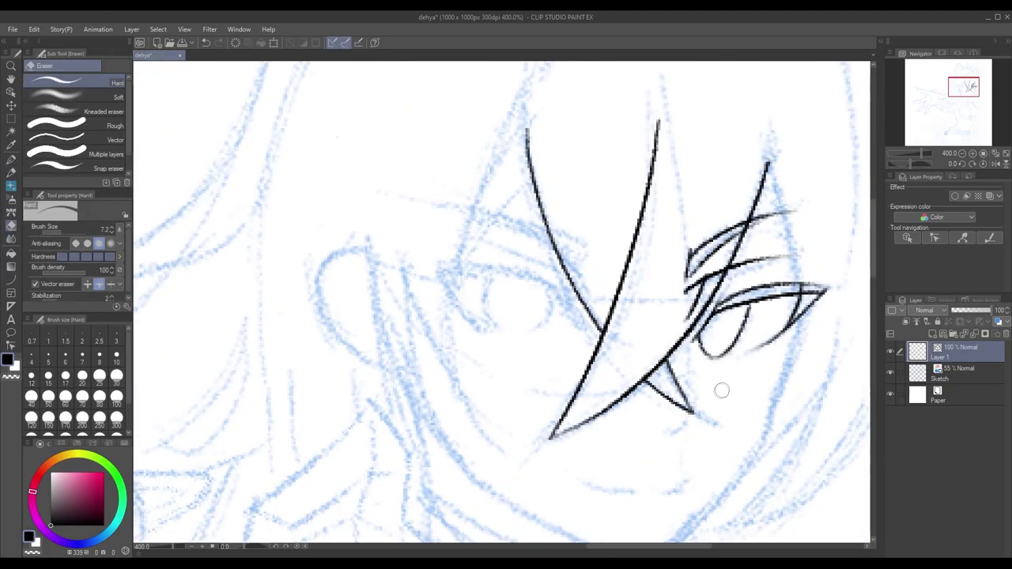
Ink the outer fringe strands framing both eyes down to the cheeks, trimming the overshooting tip
key("p")
left_click_drag(749, 247, 706, 321)
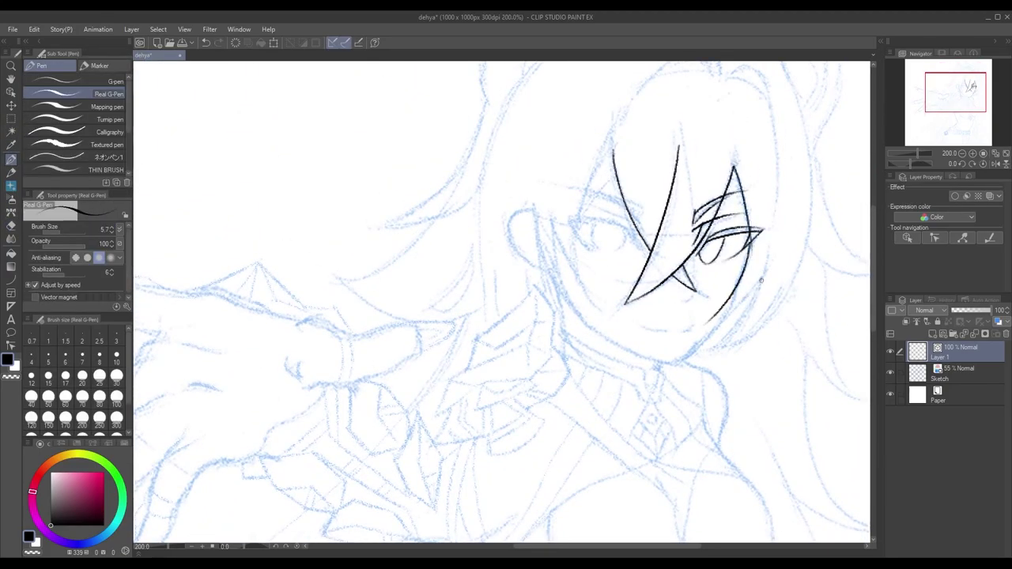
key("e")
left_click(700, 315)
key("p")
left_click_drag(613, 126, 575, 268)
left_click_drag(554, 203, 585, 281)
Ink the lash line, eye corners and round iris of the eye nearer the visible ear
scroll(617, 189, "up", 2)
mouse_move(647, 235)
left_mouse_down()
mouse_move(627, 210)
mouse_move(564, 201)
mouse_move(631, 239)
left_mouse_up()
mouse_move(545, 237)
left_mouse_down()
mouse_move(568, 290)
mouse_move(666, 274)
mouse_move(672, 283)
left_mouse_up()
key("ctrl+z")
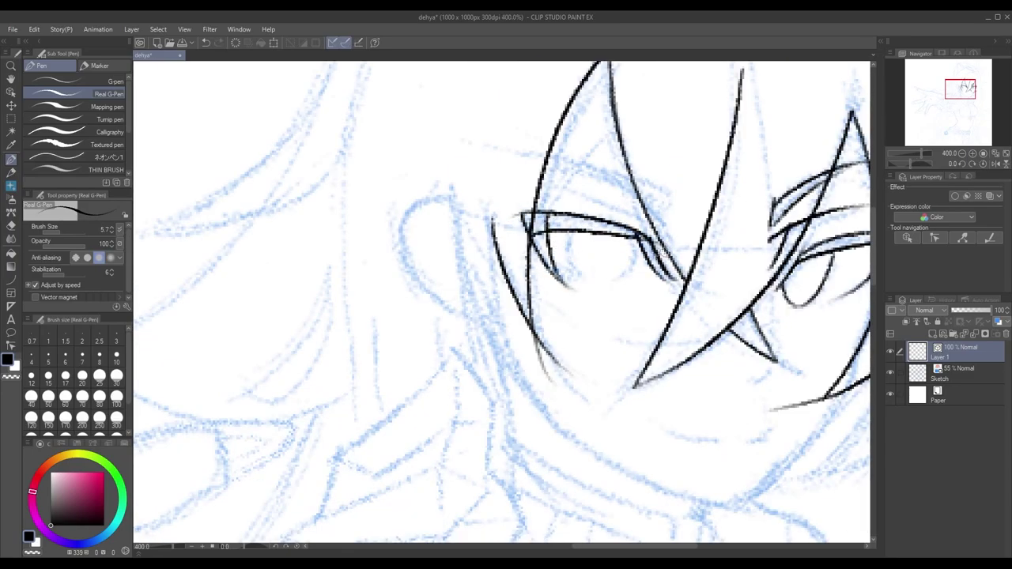
scroll(617, 264, "down", 2)
scroll(617, 264, "up", 2)
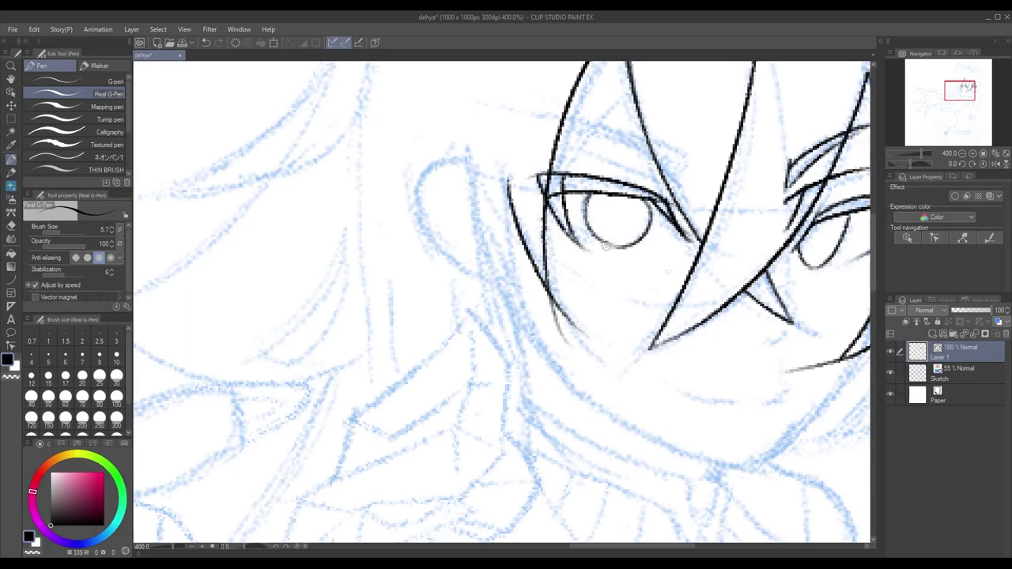
Ink the slanted eyebrow above the eye nearer the visible ear, following the sketch
scroll(557, 226, "down", 3)
scroll(600, 250, "up", 3)
mouse_move(457, 133)
left_mouse_down()
mouse_move(600, 195)
mouse_move(519, 181)
mouse_move(562, 173)
left_mouse_up()
scroll(554, 174, "down", 3)
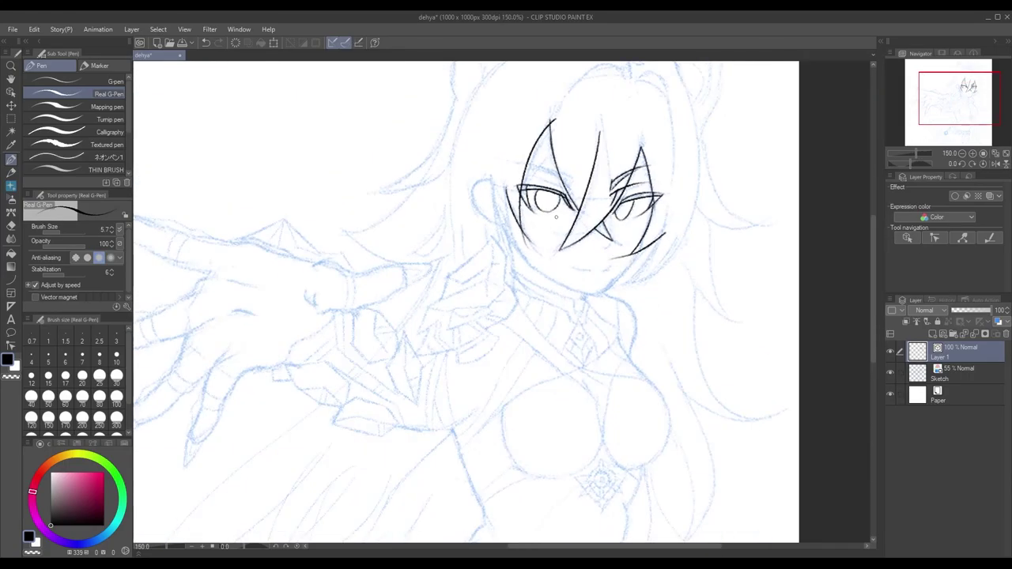
scroll(527, 164, "up", 2)
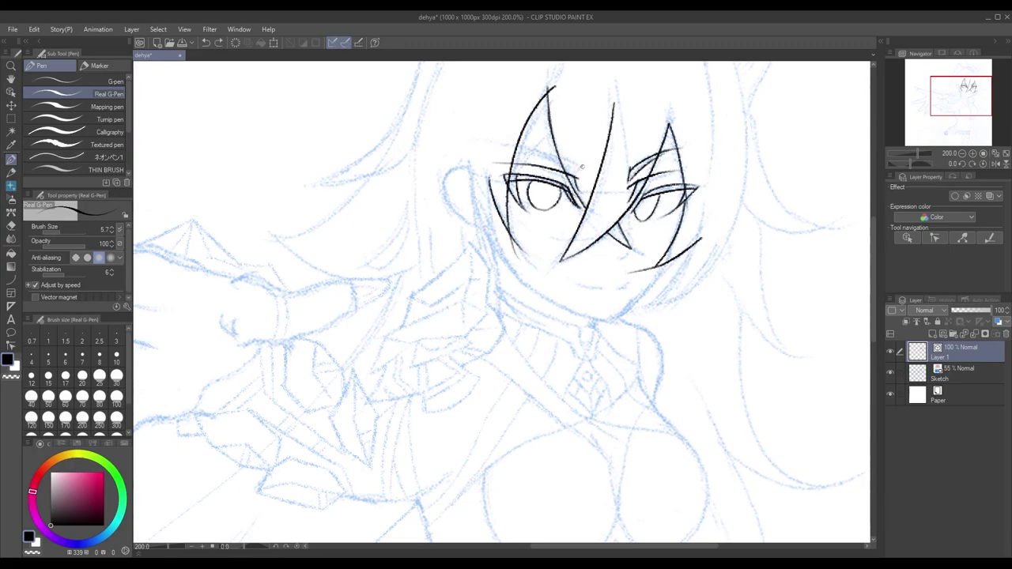
scroll(569, 161, "up", 2)
left_click_drag(591, 175, 402, 116)
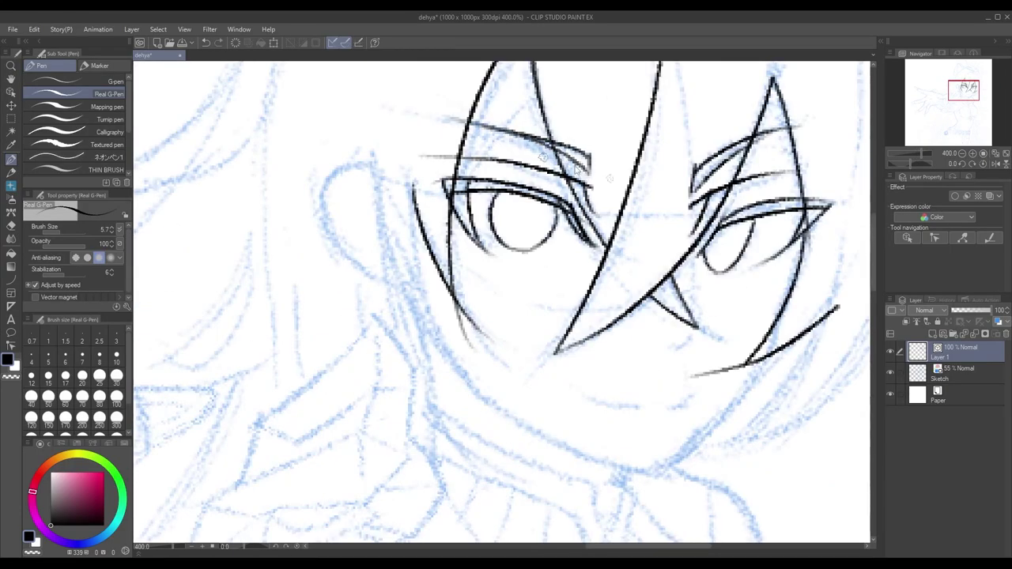
scroll(575, 301, "down", 2)
left_click_drag(575, 301, 587, 290)
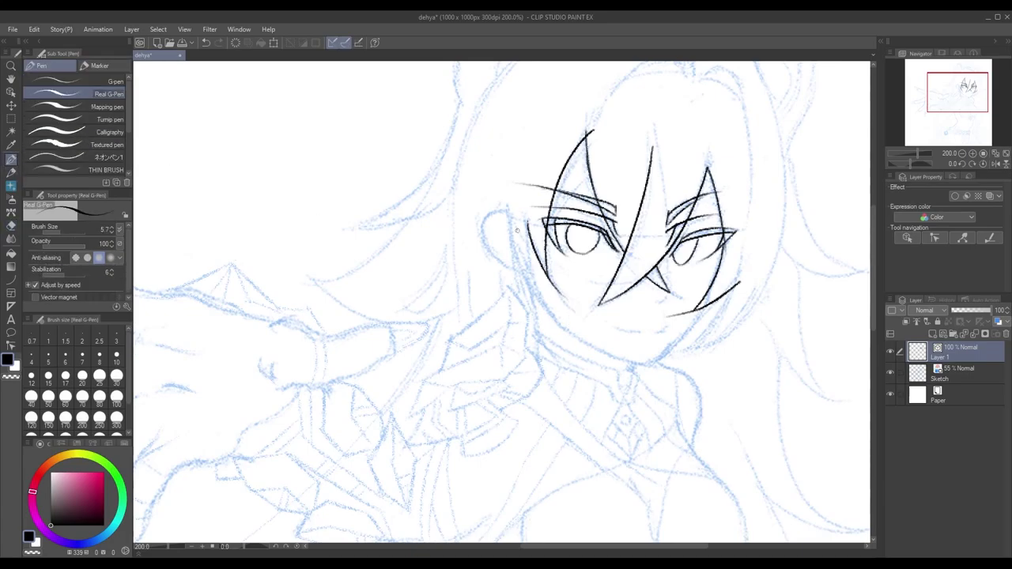
Ink the hair strand in front of the ear, the small nose mark and the mouth line
left_click_drag(509, 215, 541, 304)
left_click_drag(466, 352, 467, 301)
left_click_drag(610, 275, 649, 277)
scroll(632, 277, "down", 3)
scroll(633, 277, "up", 3)
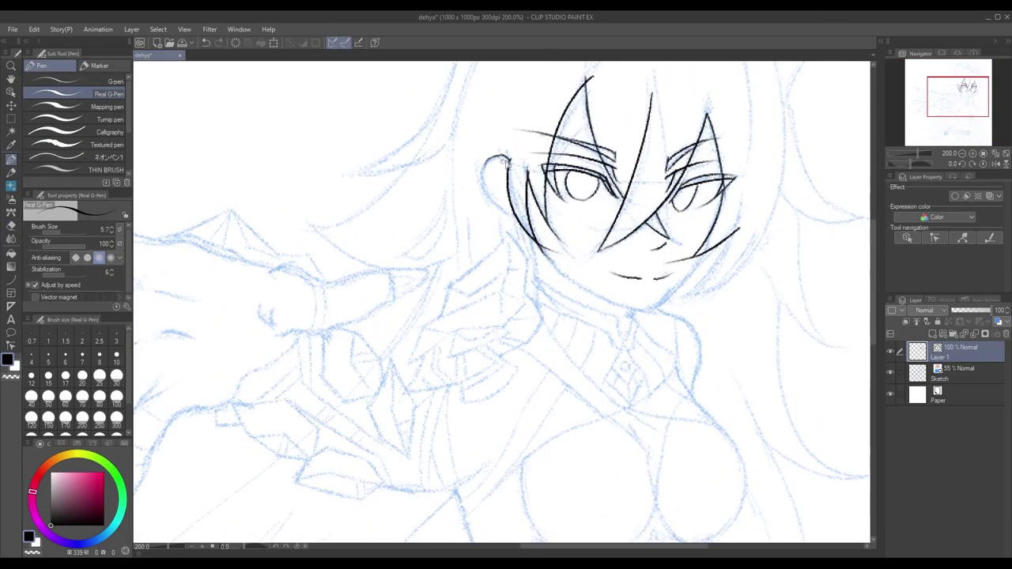
Ink the ear outline and the jawline from the ear around the chin up to the opposite cheek
scroll(546, 262, "down", 3)
scroll(539, 248, "up", 3)
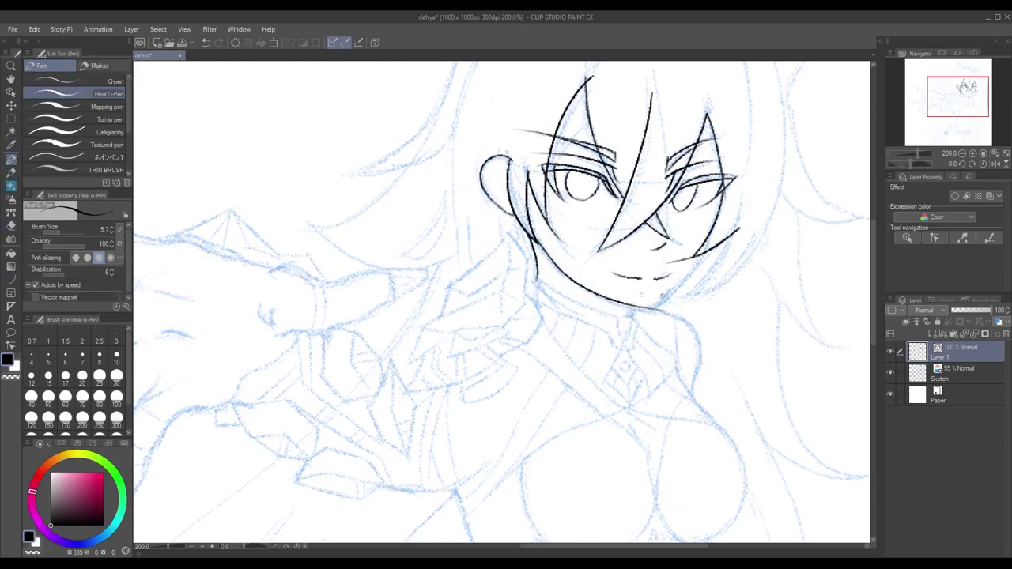
scroll(554, 269, "down", 3)
scroll(554, 268, "up", 3)
left_click_drag(535, 241, 598, 288)
scroll(709, 277, "down", 3)
scroll(681, 236, "up", 3)
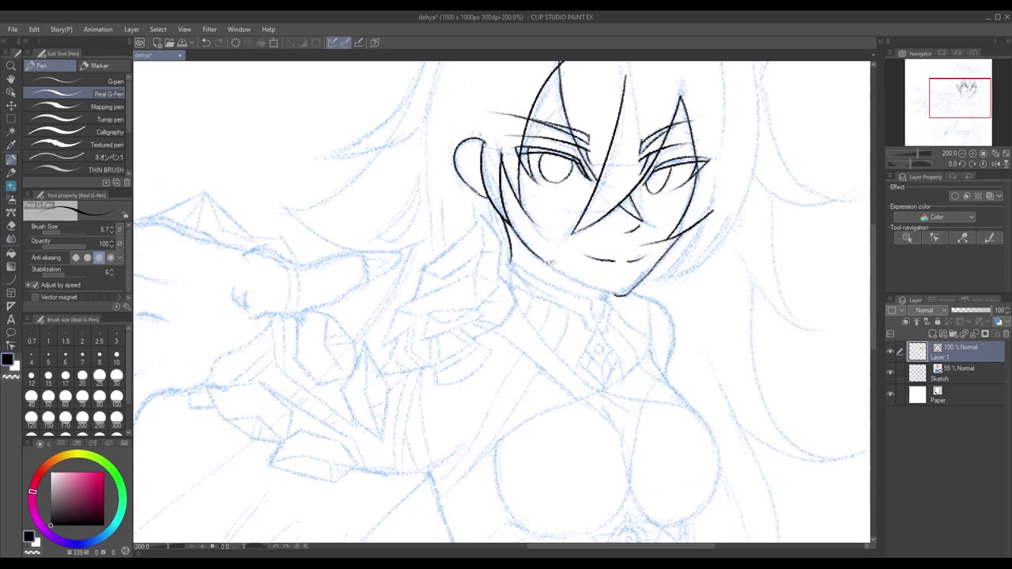
scroll(627, 310, "down", 3)
scroll(627, 310, "up", 3)
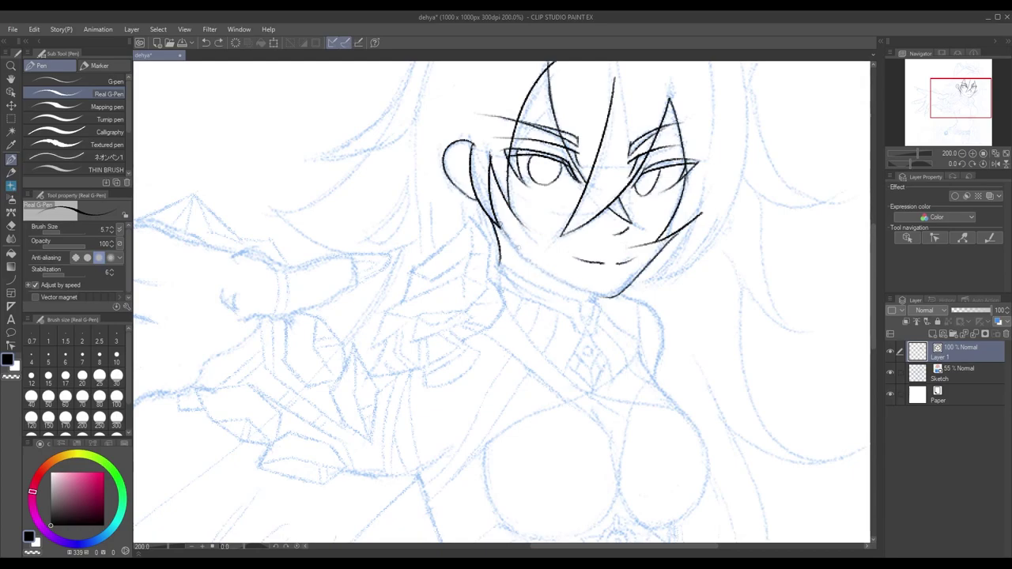
scroll(668, 297, "down", 3)
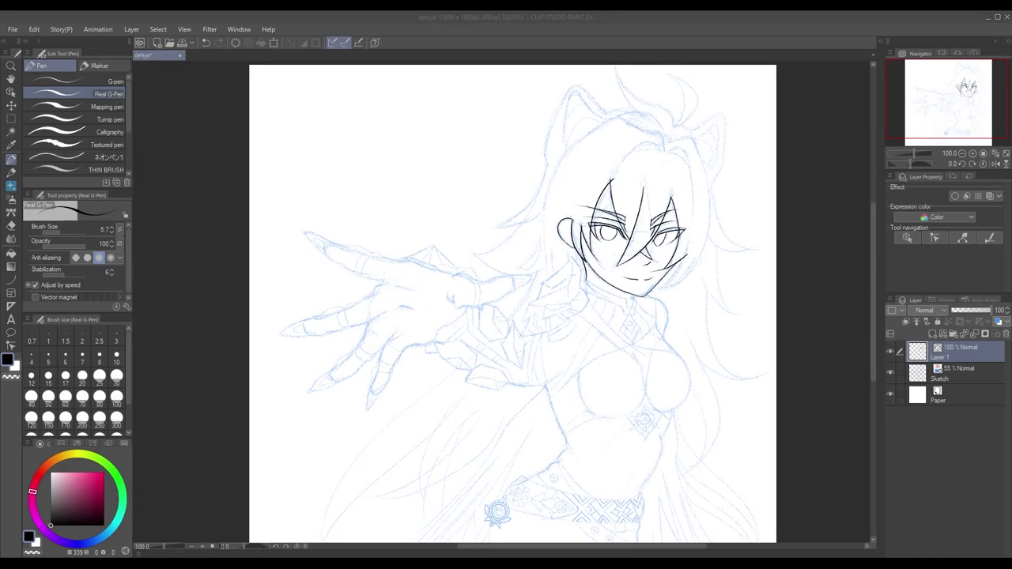
Ink the collar band beneath the chin with its U-shaped clasp at the throat, following the sketch
scroll(652, 301, "up", 3)
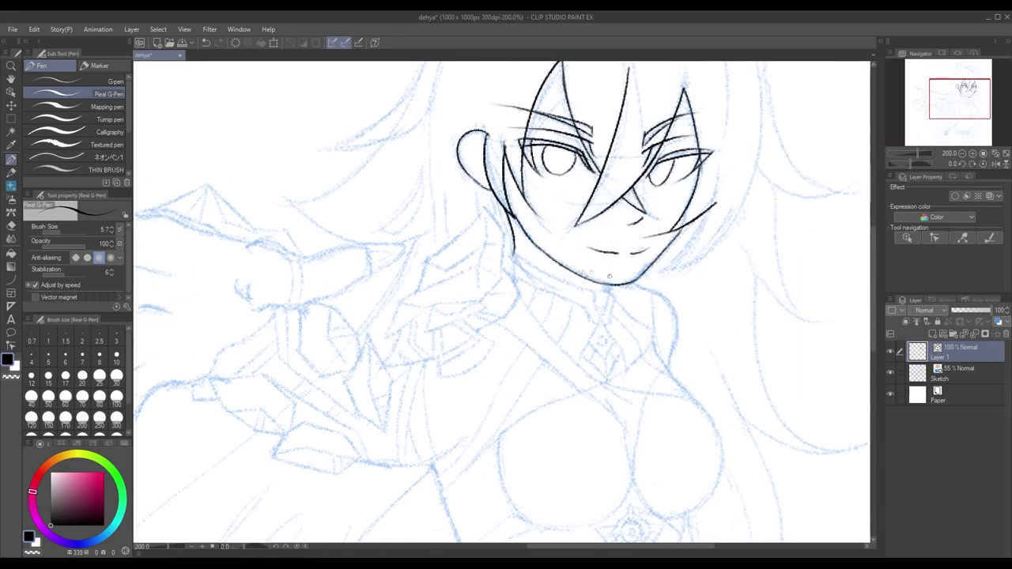
scroll(614, 279, "down", 3)
scroll(620, 287, "up", 3)
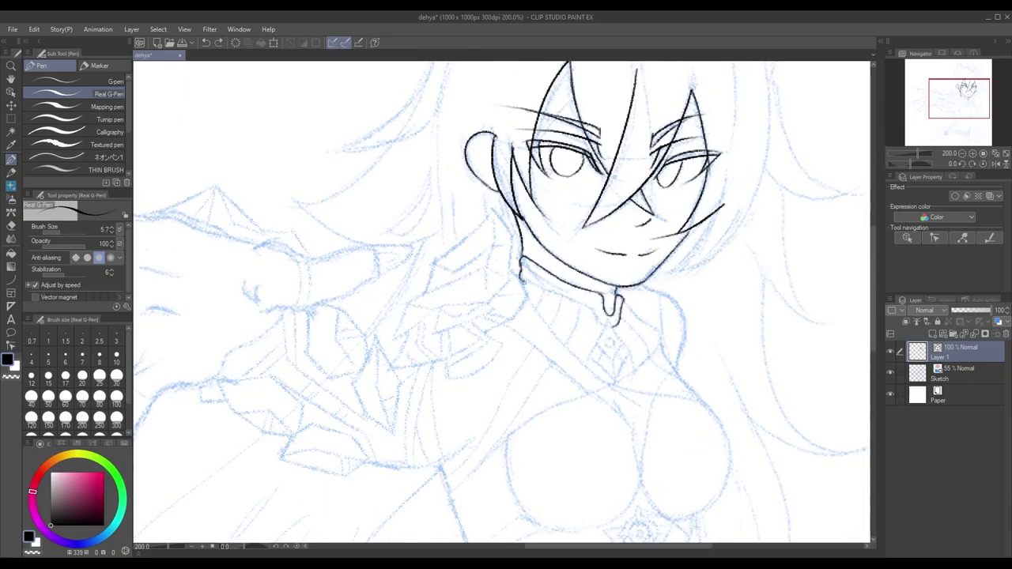
scroll(589, 310, "down", 2)
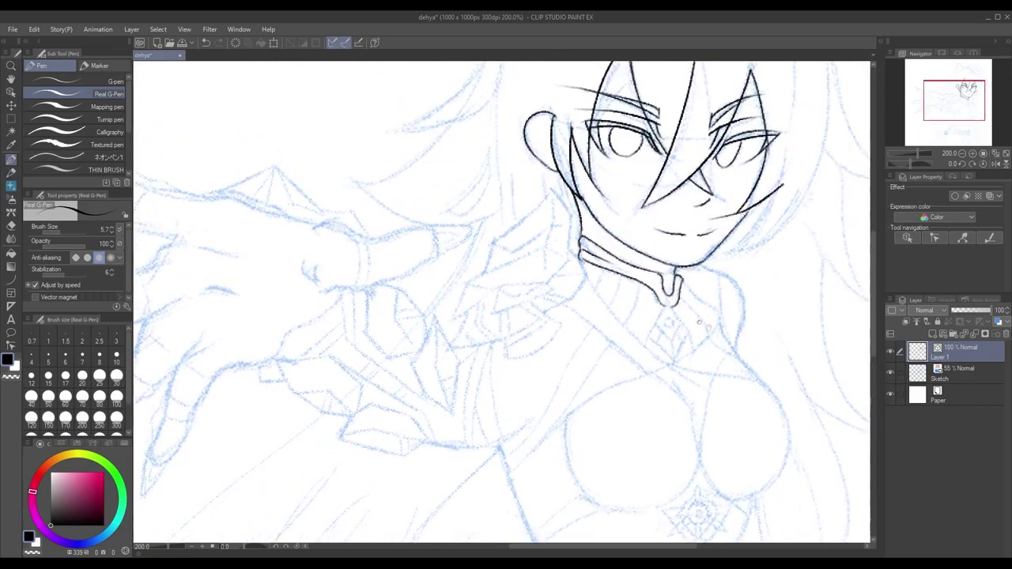
Ink the diamond-shaped pendant below the collar clasp, with its small circle and inner divisions
scroll(663, 255, "up", 2)
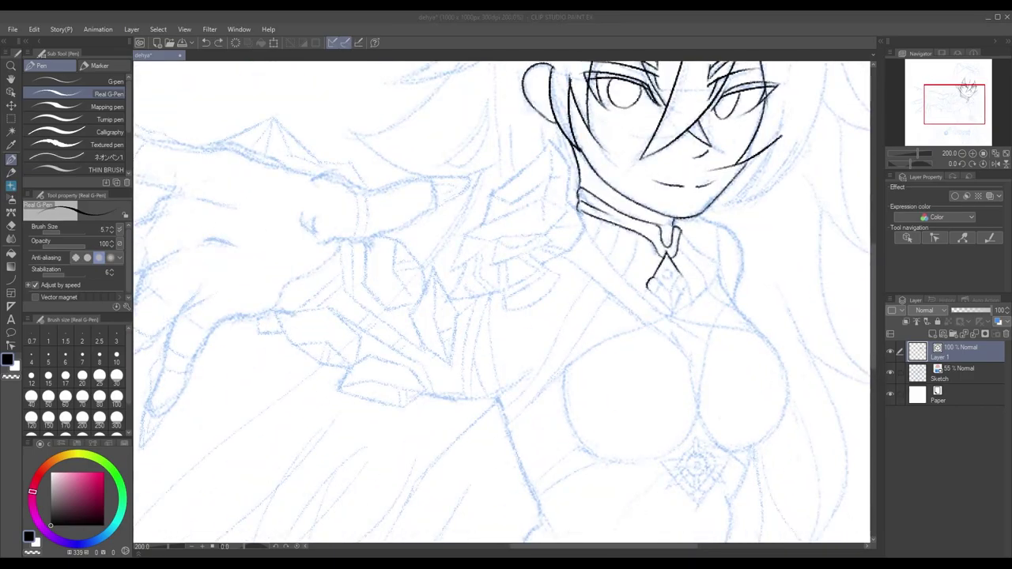
key("ctrl+z")
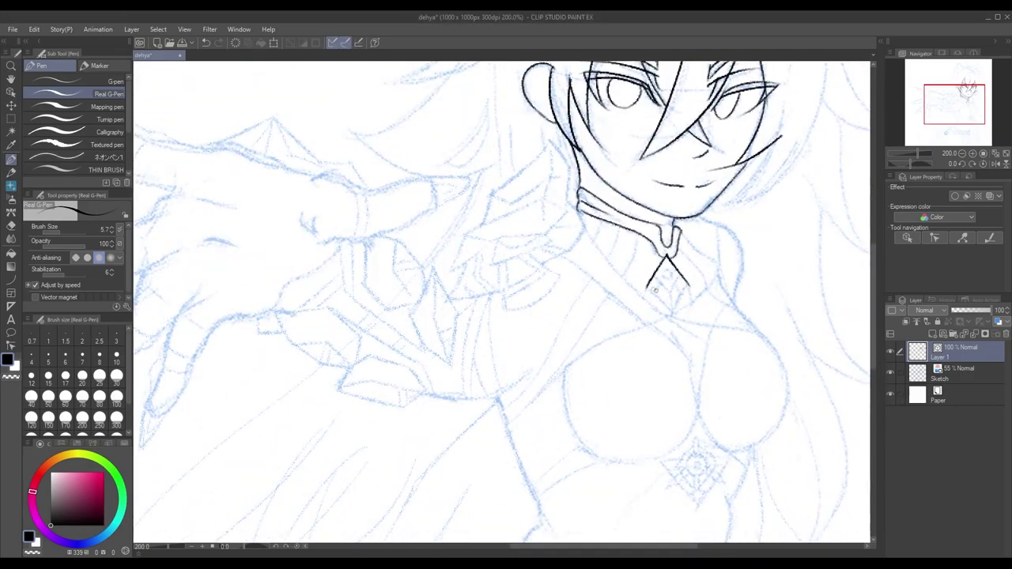
scroll(703, 280, "up", 3)
mouse_move(655, 276)
left_mouse_down()
mouse_move(678, 276)
mouse_move(668, 272)
mouse_move(661, 286)
left_mouse_up()
scroll(652, 309, "down", 3)
Ink the jagged outer outline of the shoulder armour beside the neck, from its pointed tip to the curved lower edge
scroll(633, 300, "up", 3)
mouse_move(546, 197)
left_mouse_down()
mouse_move(522, 281)
mouse_move(589, 391)
mouse_move(581, 452)
left_mouse_up()
scroll(530, 261, "down", 3)
scroll(570, 261, "up", 4)
mouse_move(581, 452)
left_mouse_down()
mouse_move(643, 337)
mouse_move(576, 373)
left_mouse_up()
mouse_move(576, 372)
left_mouse_down()
mouse_move(519, 456)
mouse_move(481, 471)
left_mouse_up()
key("ctrl+z")
key("ctrl+z")
left_click_drag(496, 420, 498, 475)
left_click_drag(611, 392, 497, 459)
mouse_move(569, 487)
left_mouse_down()
mouse_move(630, 374)
mouse_move(547, 494)
left_mouse_up()
mouse_move(566, 135)
left_mouse_down()
mouse_move(452, 239)
mouse_move(408, 315)
mouse_move(390, 317)
mouse_move(365, 393)
mouse_move(526, 308)
mouse_move(637, 290)
left_mouse_up()
scroll(320, 293, "down", 3)
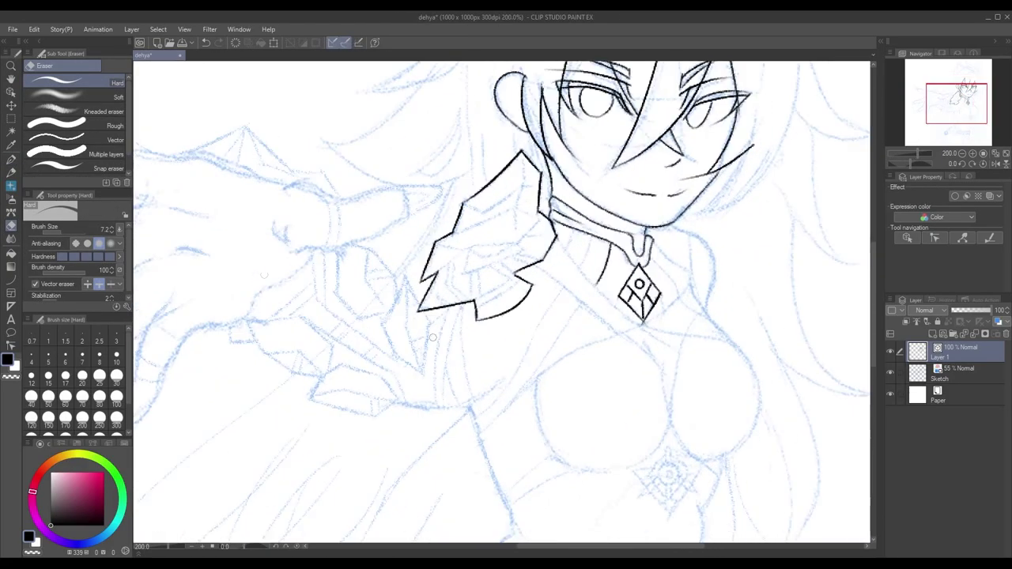
Ink the ridge and upper facet lines inside the shoulder armour and erase the overshooting line ends
scroll(495, 237, "up", 3)
mouse_move(391, 245)
left_mouse_down()
mouse_move(545, 190)
mouse_move(514, 196)
left_mouse_up()
left_click_drag(514, 195, 515, 247)
key("e")
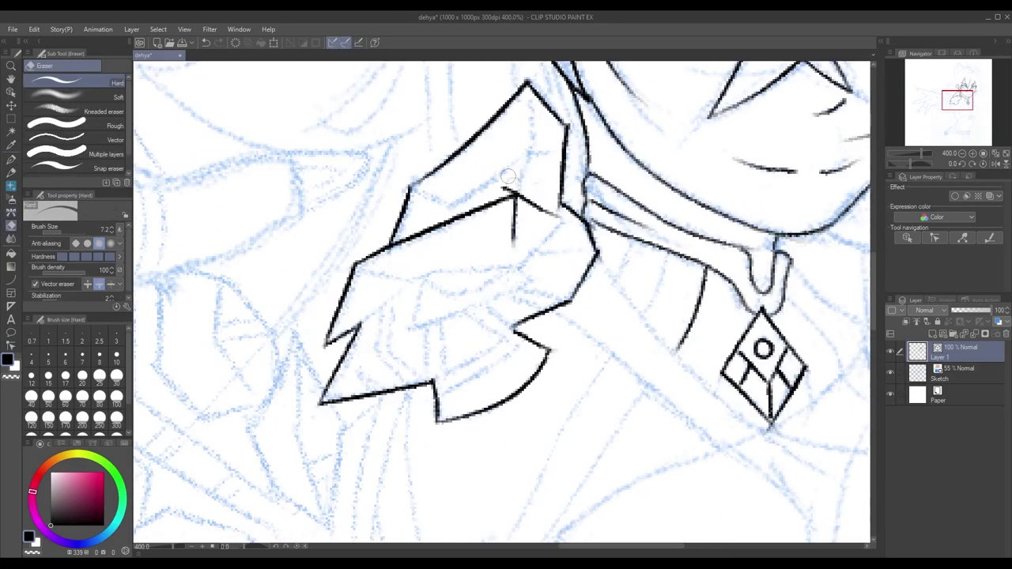
key("p")
left_click_drag(526, 81, 510, 196)
left_click_drag(563, 146, 431, 212)
scroll(536, 286, "down", 3)
key("e")
scroll(536, 286, "up", 3)
key("p")
Ink the middle facets of the shoulder armour and the outline of its raised inner plate
left_click_drag(425, 352, 486, 305)
mouse_move(419, 296)
left_mouse_down()
mouse_move(577, 299)
mouse_move(632, 127)
mouse_move(643, 255)
left_mouse_up()
left_click_drag(565, 243, 553, 294)
key("ctrl+z")
left_click_drag(663, 241, 627, 288)
mouse_move(567, 242)
left_mouse_down()
mouse_move(544, 299)
mouse_move(626, 292)
left_mouse_up()
left_click_drag(615, 316, 653, 289)
key("ctrl+z")
key("ctrl+z")
key("ctrl+z")
left_click_drag(696, 211, 626, 265)
left_click_drag(608, 217, 578, 284)
mouse_move(579, 284)
left_mouse_down()
mouse_move(630, 266)
mouse_move(622, 236)
left_mouse_up()
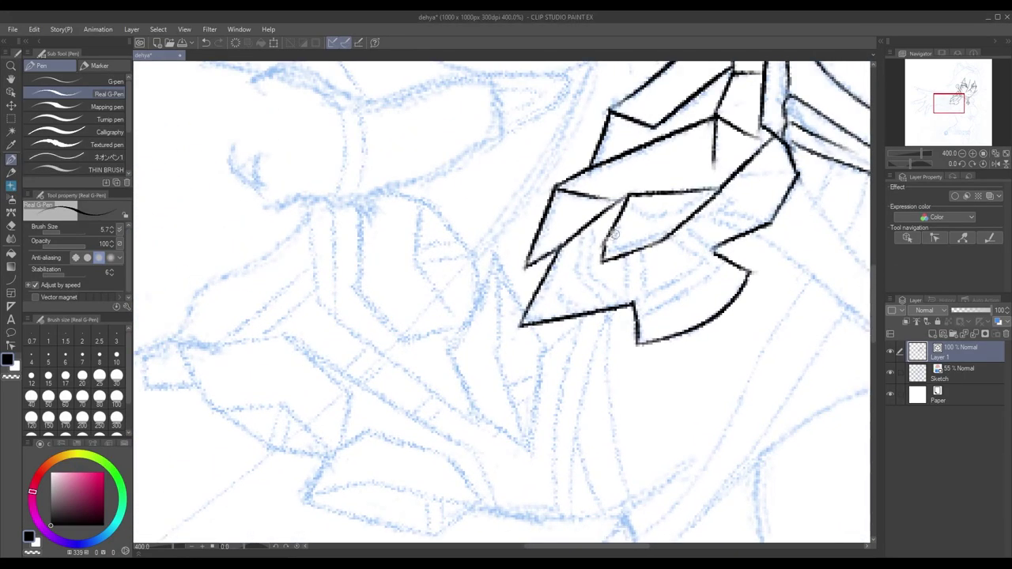
Ink the nested chevron lines and the inset plate details in the lower part of the shoulder armour
left_click_drag(716, 188, 579, 252)
key("ctrl+z")
mouse_move(588, 211)
left_mouse_down()
mouse_move(576, 289)
mouse_move(532, 304)
mouse_move(496, 332)
left_mouse_up()
key("ctrl+z")
scroll(560, 393, "down", 3)
scroll(496, 285, "up", 3)
left_click_drag(507, 276, 514, 348)
left_click_drag(545, 254, 598, 305)
mouse_move(515, 347)
left_mouse_down()
mouse_move(608, 301)
mouse_move(565, 321)
left_mouse_up()
key("ctrl+z")
key("ctrl+z")
key("e")
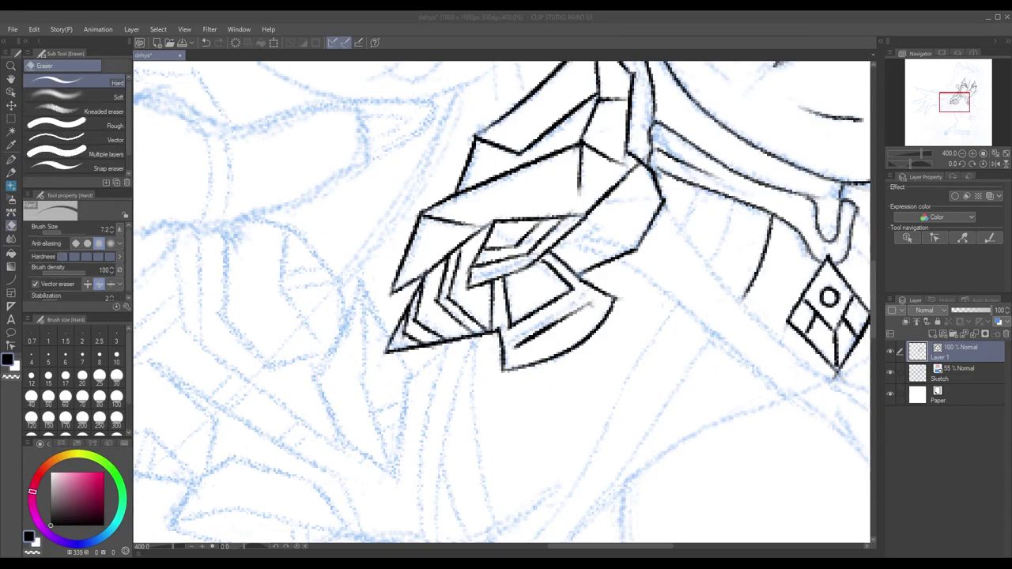
Ink the remaining lines of the shoulder armour's fan-shaped lower section and clean up stray ends
key("p")
left_click_drag(572, 249, 624, 327)
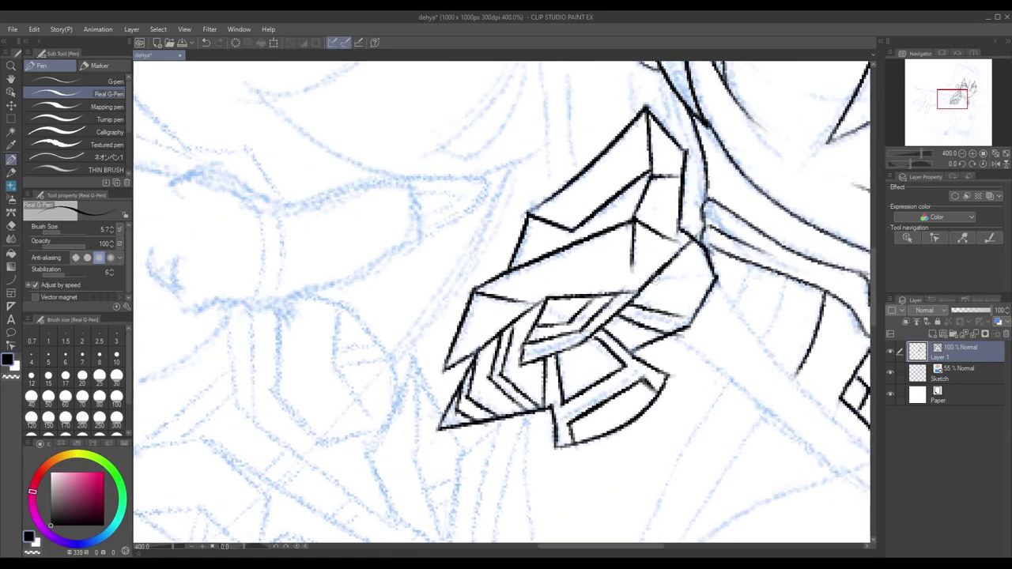
key("e")
scroll(526, 309, "down", 5)
scroll(526, 308, "up", 3)
scroll(526, 309, "down", 3)
scroll(526, 309, "up", 4)
Ink the two edges of the strap running diagonally from the shoulder armour across the chest, plus the central chest line
left_click(11, 158)
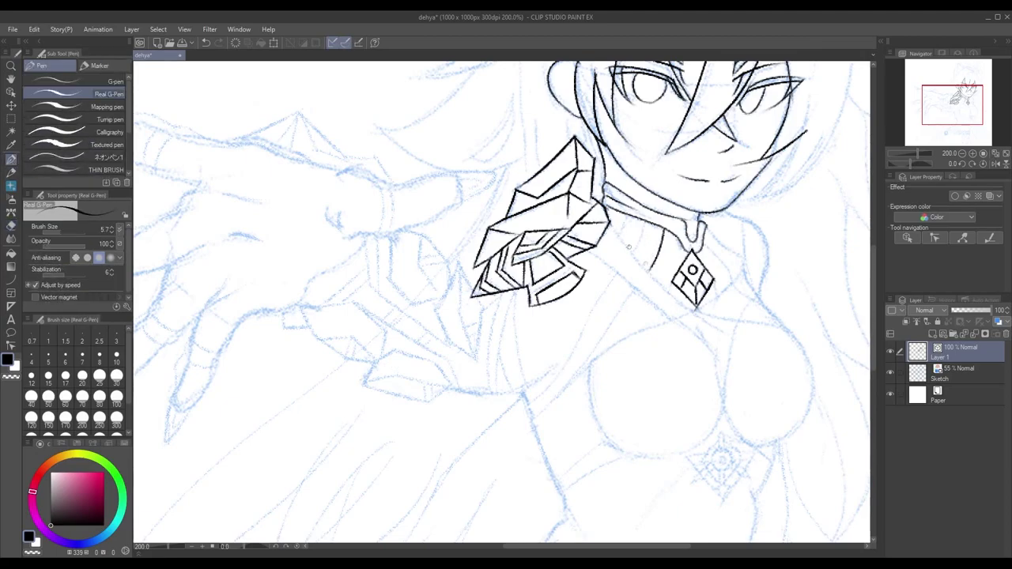
mouse_move(609, 249)
left_mouse_down()
mouse_move(775, 360)
mouse_move(769, 449)
left_mouse_up()
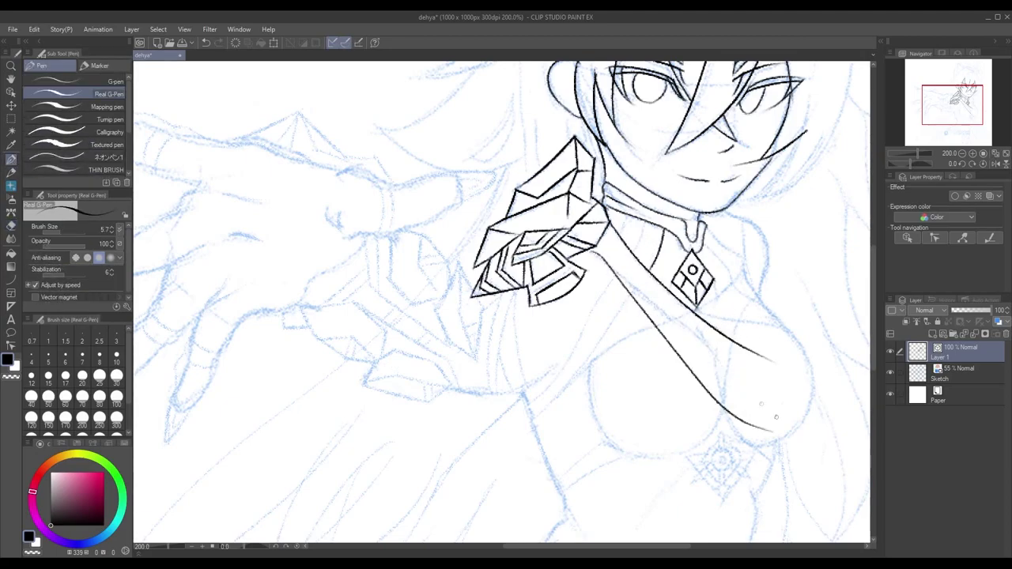
key("ctrl+z")
left_click_drag(593, 251, 734, 377)
left_click_drag(734, 376, 689, 278)
left_click_drag(657, 230, 697, 325)
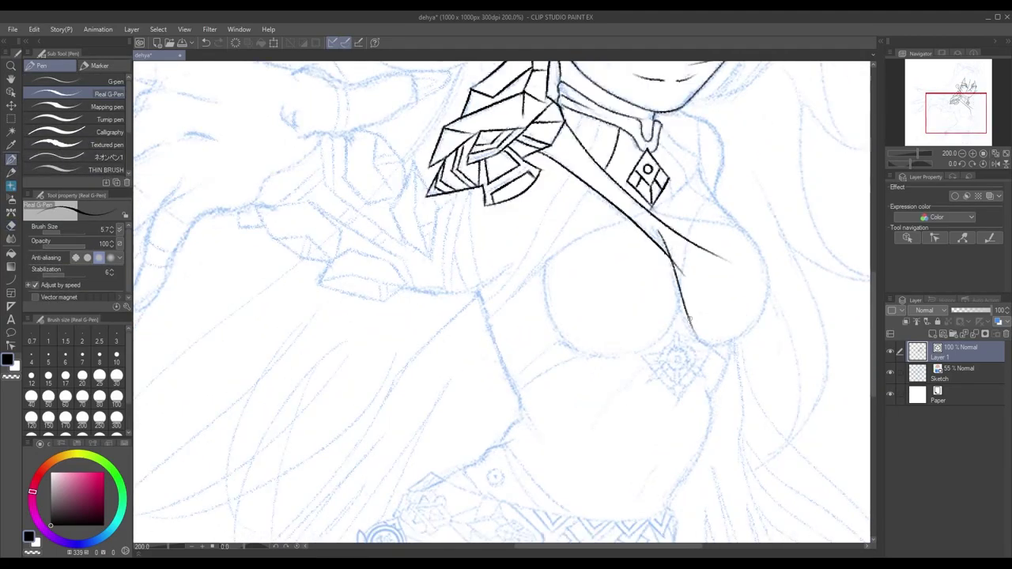
Ink the chest contour and upper garment edge on the side away from the armour, erasing overshooting ends at the strap
key("ctrl+minus")
mouse_move(633, 277)
left_mouse_down()
mouse_move(704, 395)
mouse_move(673, 451)
left_mouse_up()
key("ctrl+plus")
left_click_drag(670, 356, 642, 290)
left_click_drag(633, 210, 617, 326)
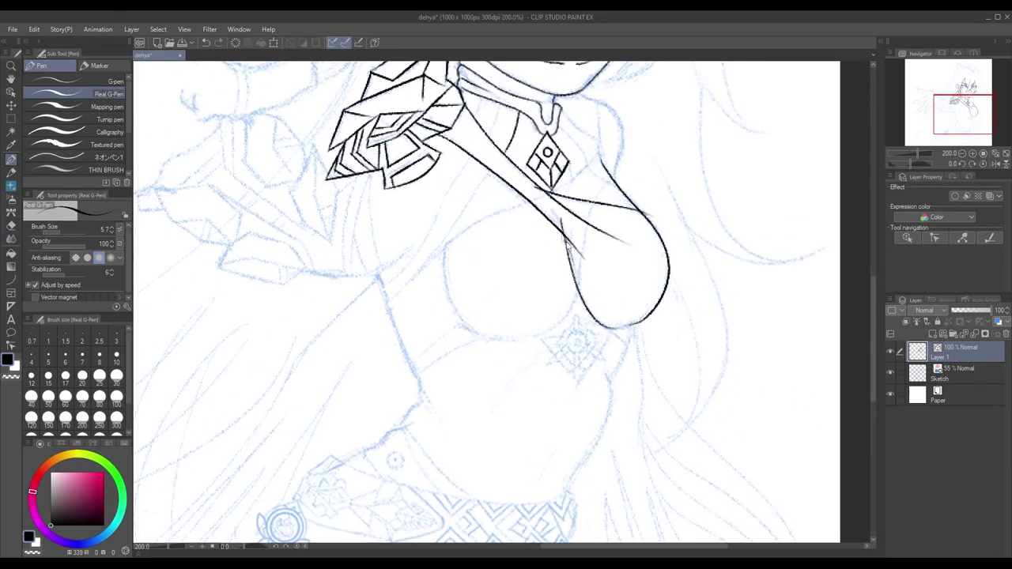
key("e")
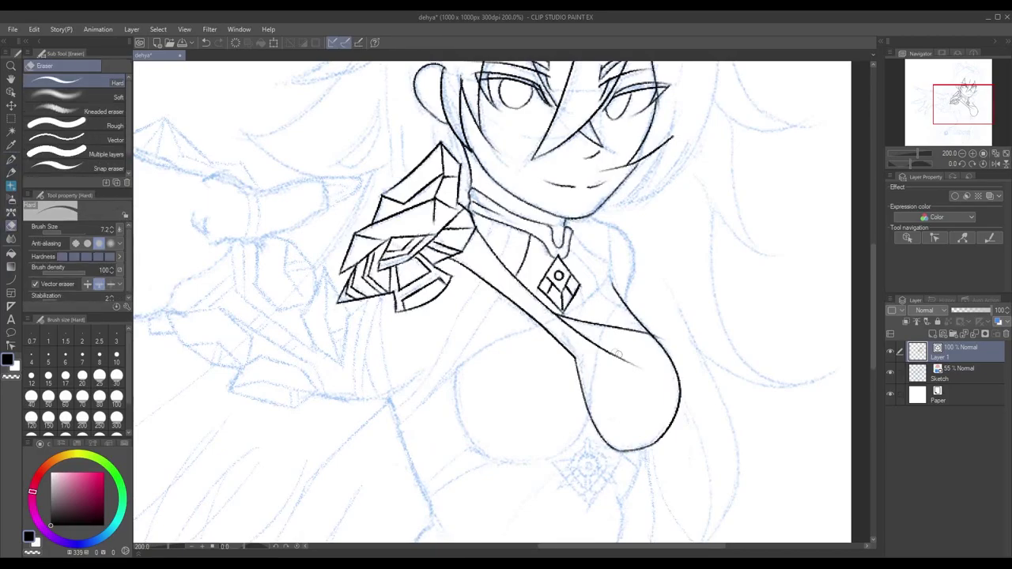
mouse_move(582, 343)
left_mouse_down()
mouse_move(546, 285)
mouse_move(554, 316)
mouse_move(789, 408)
left_mouse_up()
Ink the chest contour on the armoured side, from below the strap around to the centre
key("p")
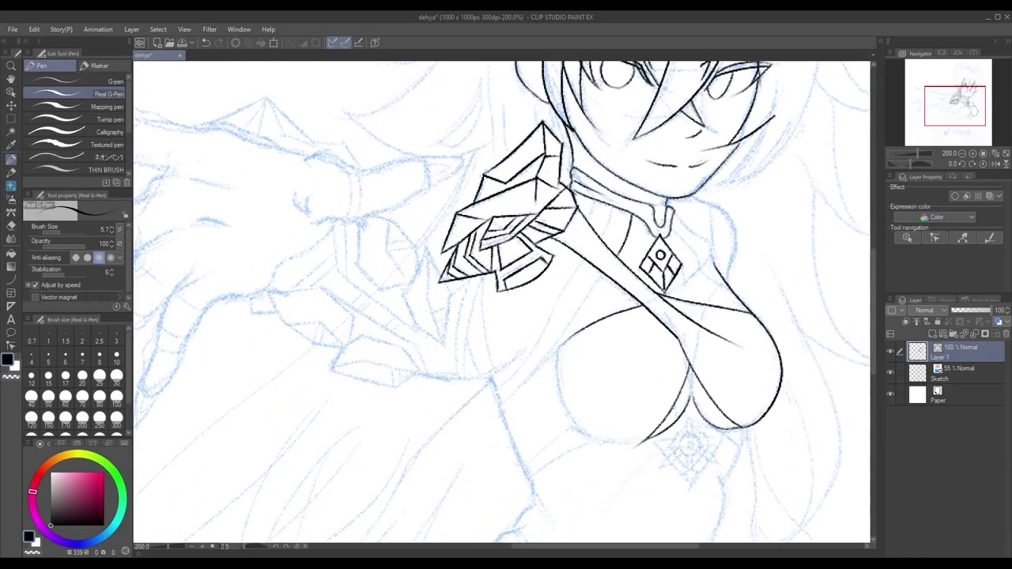
scroll(551, 383, "down", 2)
left_click_drag(585, 237, 470, 415)
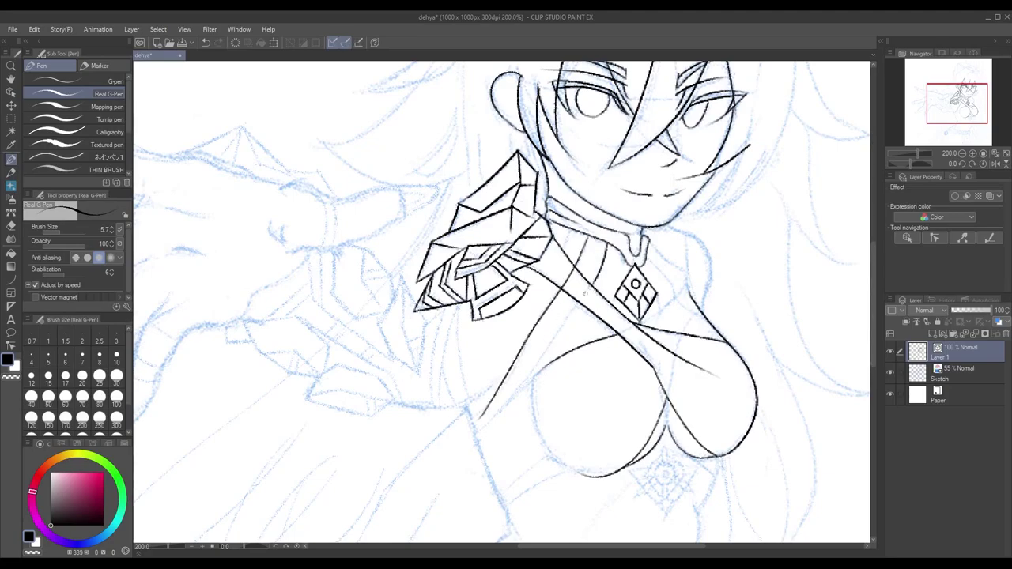
left_click_drag(593, 285, 482, 423)
scroll(514, 377, "up", 2)
scroll(538, 380, "down", 2)
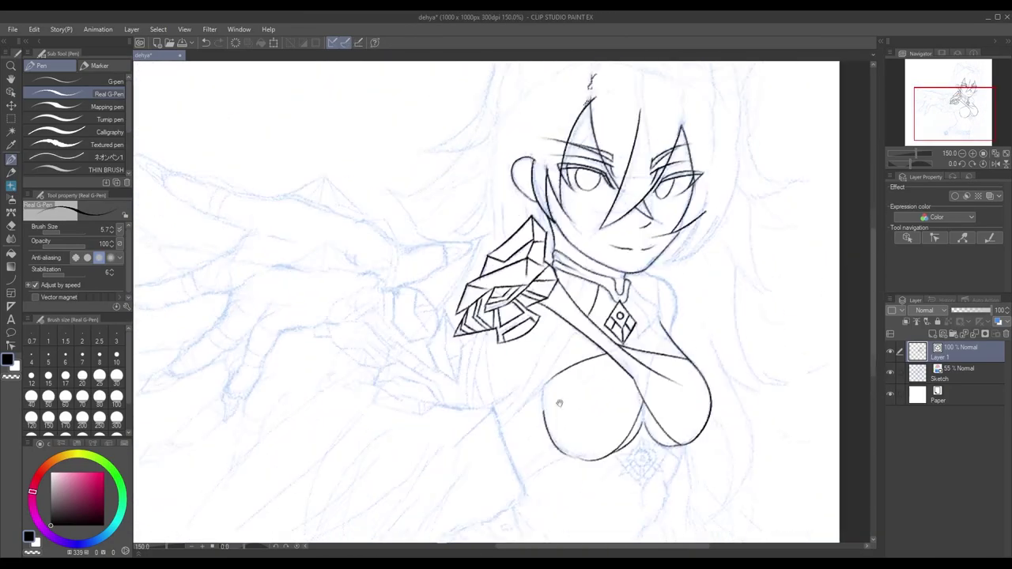
left_click_drag(553, 179, 653, 203)
scroll(654, 202, "up", 2)
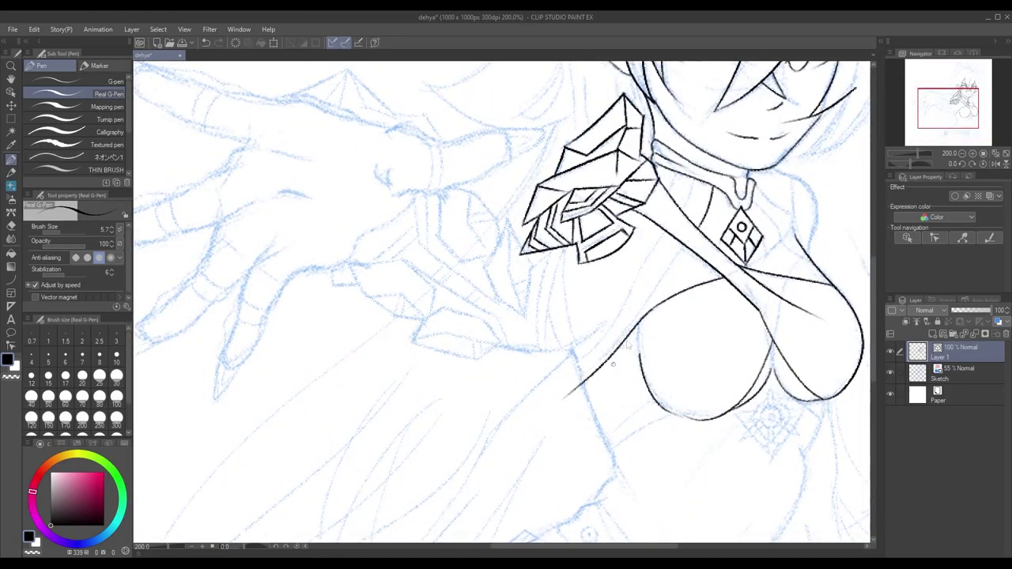
Ink the garment edges under the arm and the torso's side line down to the waist and hip
mouse_move(601, 363)
left_mouse_down()
mouse_move(396, 213)
mouse_move(415, 328)
left_mouse_up()
left_click_drag(416, 329, 512, 340)
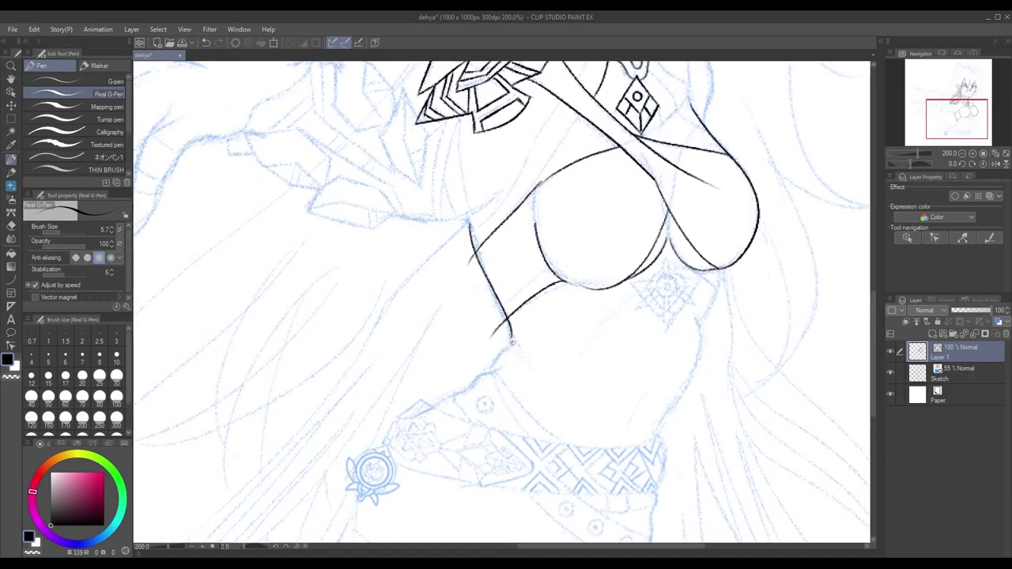
key("ctrl+z")
left_click_drag(469, 222, 510, 333)
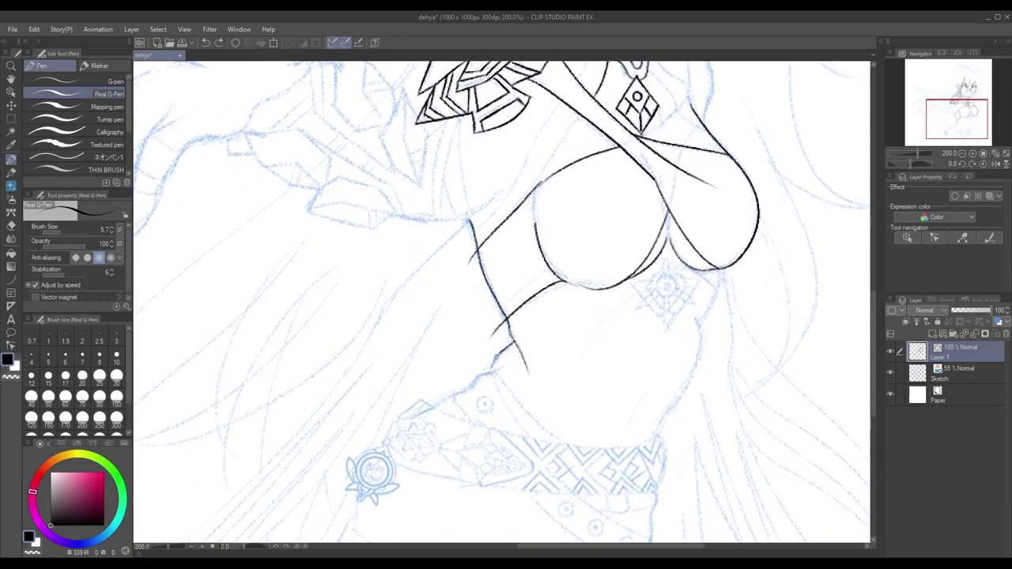
scroll(514, 356, "down", 2)
scroll(514, 356, "up", 2)
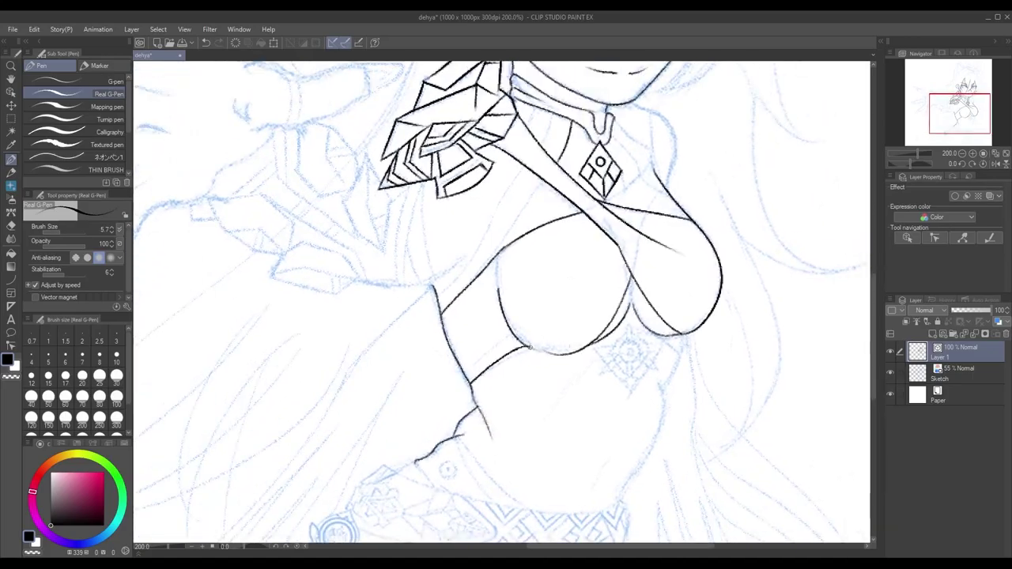
Ink the inner trim lines along the side of the top beneath the outstretched arm
left_click_drag(554, 348, 481, 331)
left_click_drag(490, 411, 585, 332)
scroll(587, 407, "up", 2)
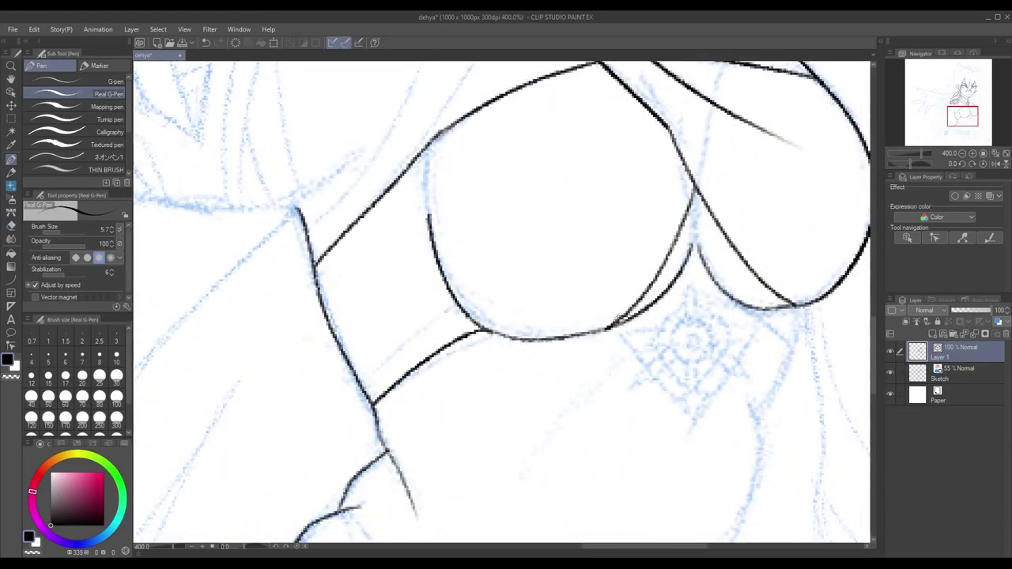
scroll(588, 406, "up", 1)
scroll(587, 406, "down", 3)
left_click_drag(554, 317, 476, 259)
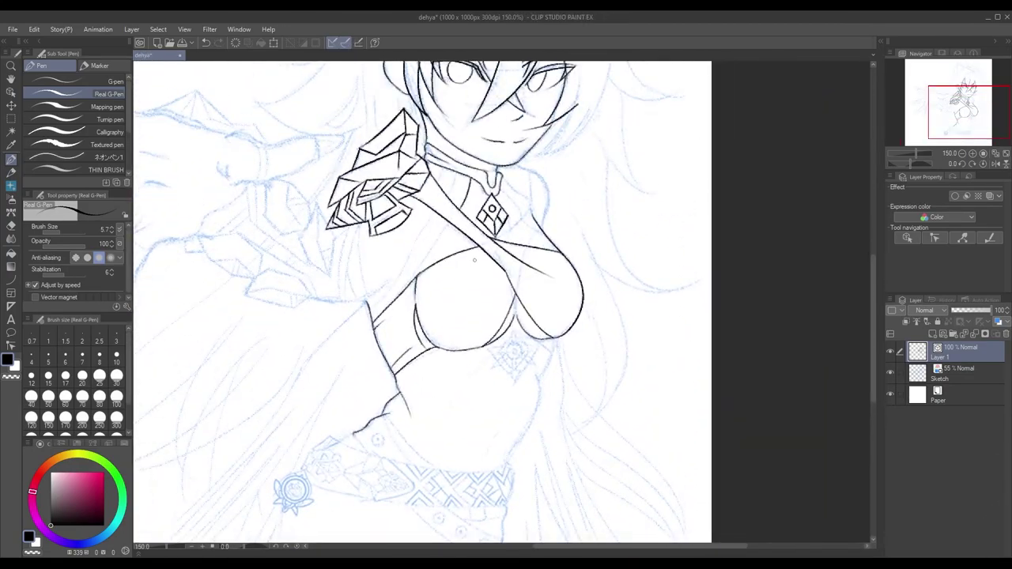
Ink the far shoulder's contour from the neck down to the chest and the garment panel lines beside the pendant
left_click_drag(526, 221, 443, 348)
scroll(443, 348, "up", 3)
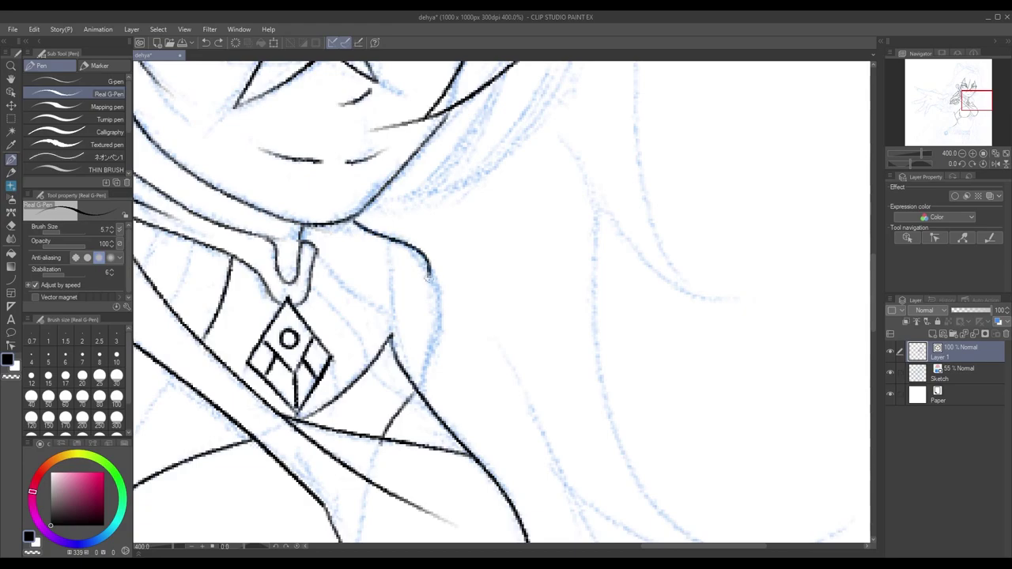
scroll(425, 389, "down", 3)
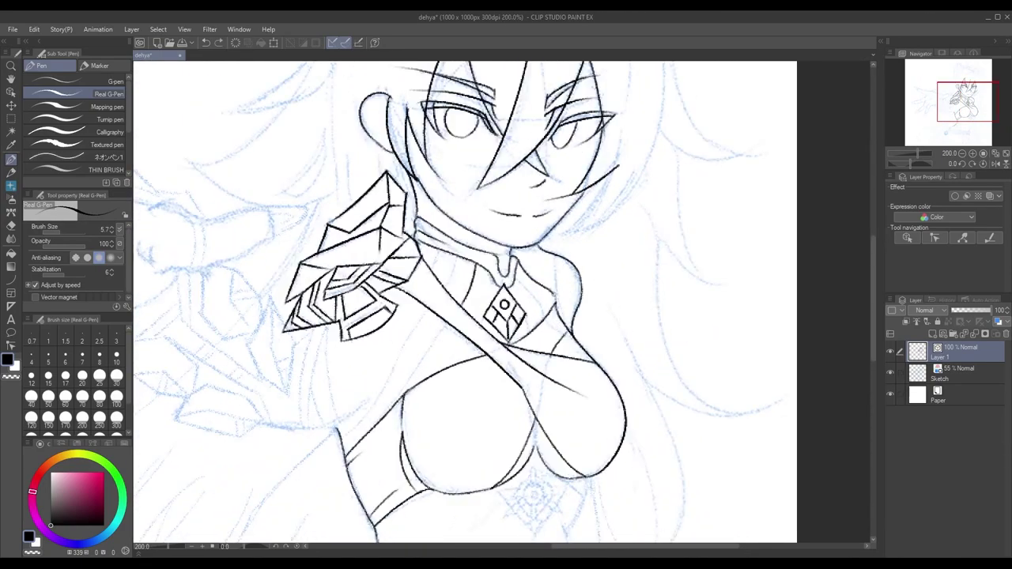
scroll(465, 302, "down", 3)
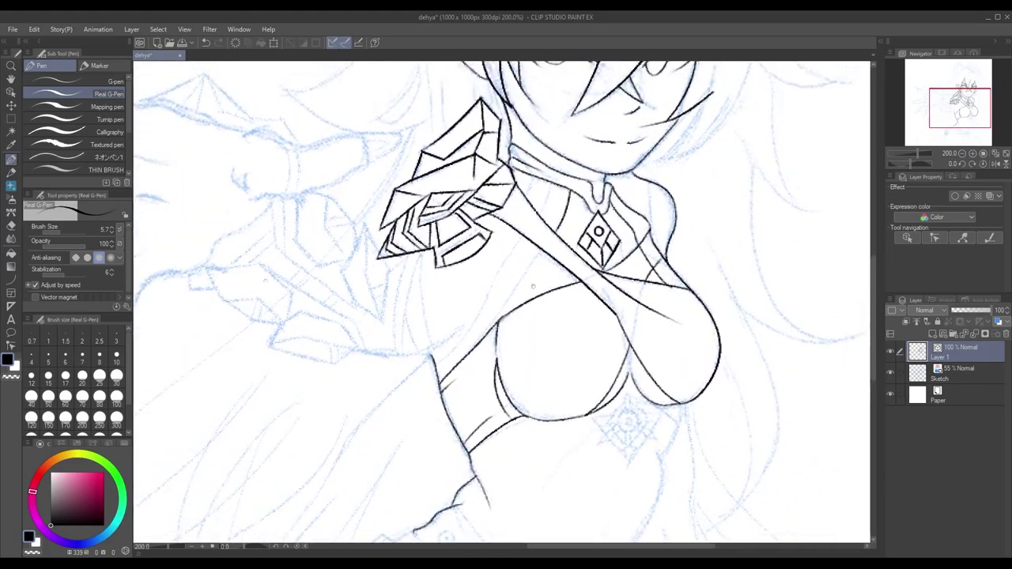
scroll(465, 302, "up", 2)
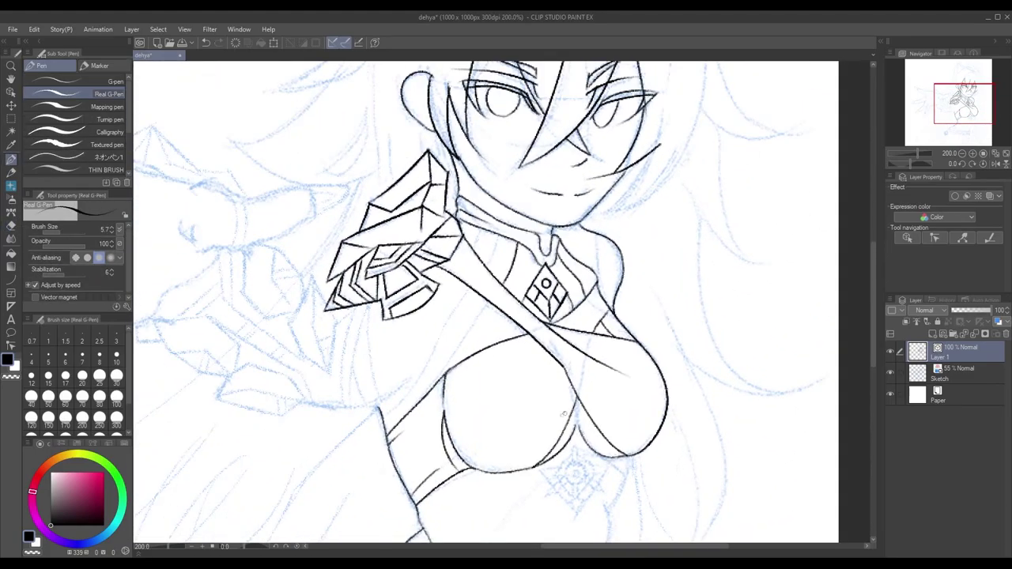
Ink the vertical folds on the collar and the strap lines running from the upper chest down to the armpit
scroll(562, 399, "down", 2)
scroll(513, 242, "up", 3)
scroll(513, 242, "down", 4)
left_click_drag(513, 242, 439, 358)
key("ctrl+z")
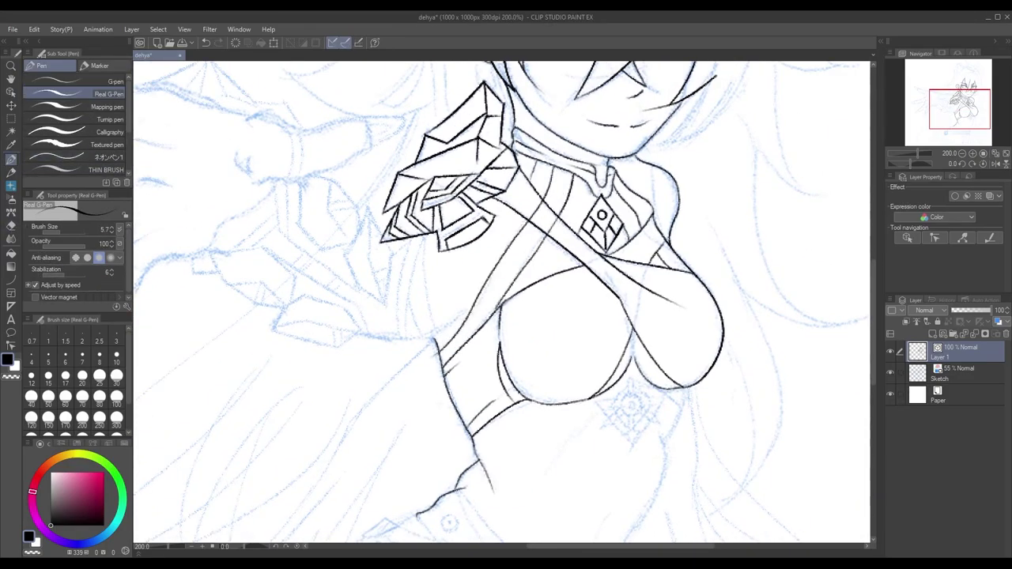
left_click_drag(521, 287, 441, 318)
key("e")
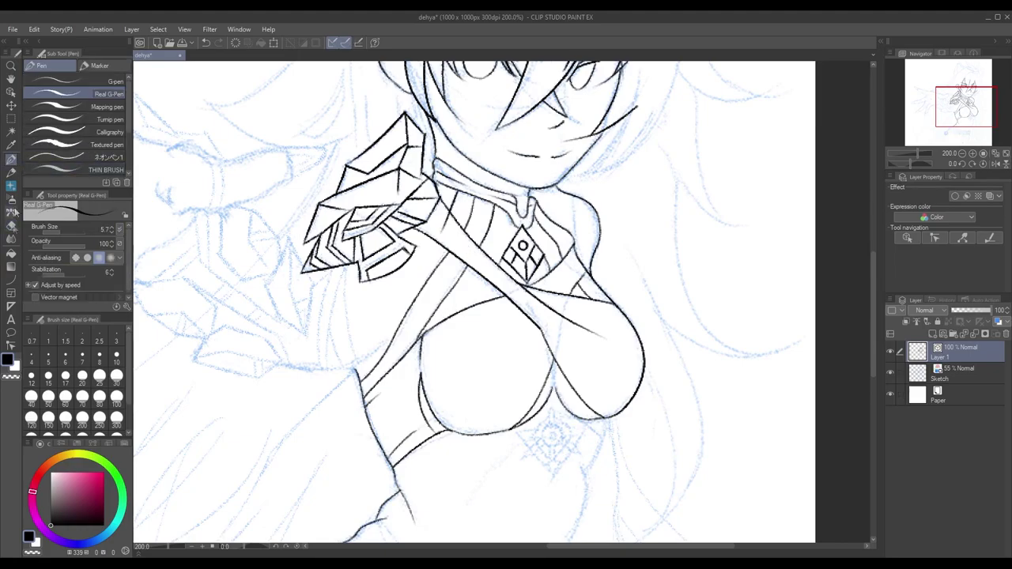
Clean up the strap line ends and ink the short crease where the outstretched arm meets the armpit
scroll(506, 300, "down", 2)
scroll(575, 282, "up", 1)
scroll(574, 282, "up", 1)
left_click_drag(413, 274, 557, 278)
key("p")
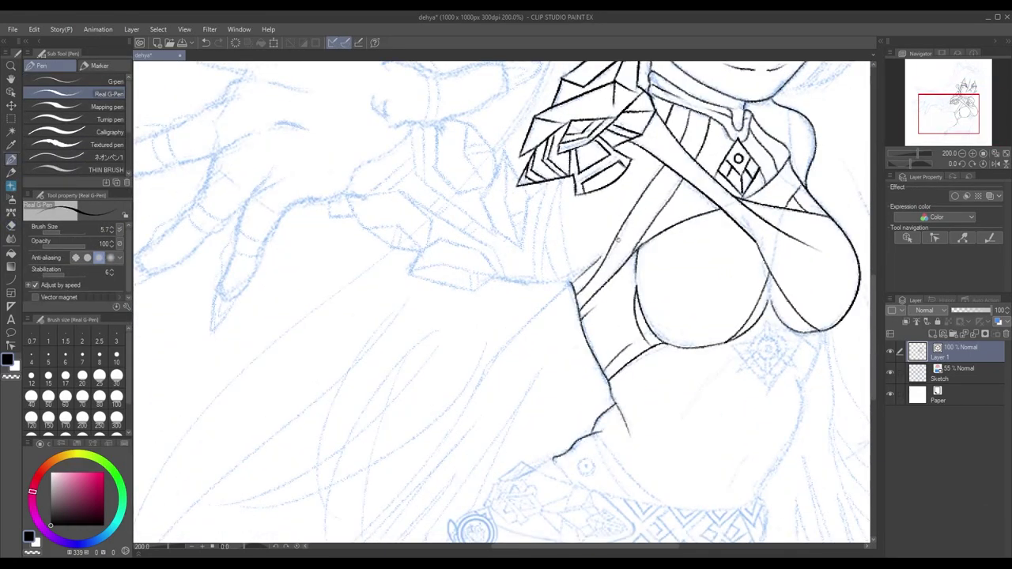
left_click_drag(568, 290, 394, 424)
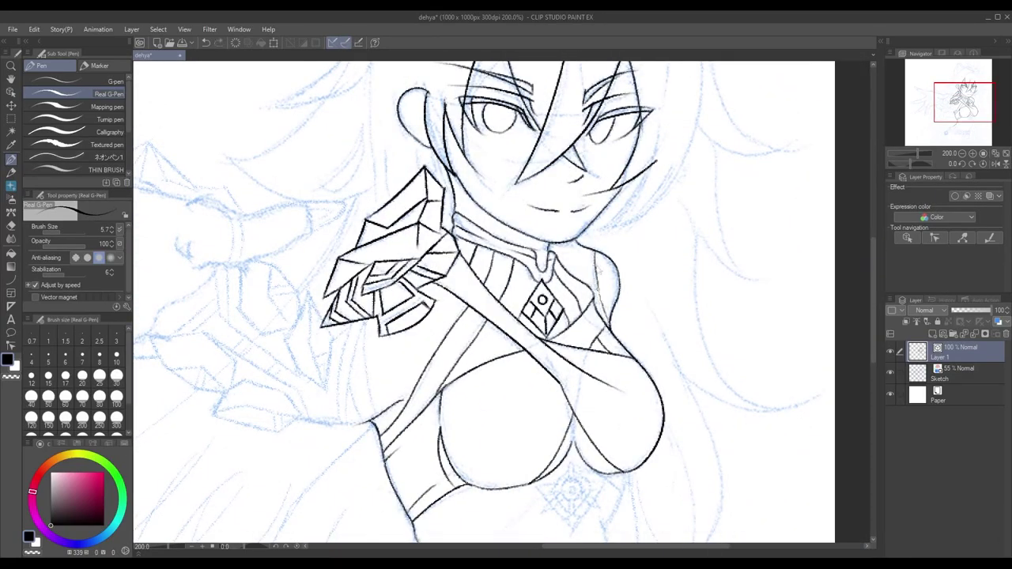
scroll(570, 291, "down", 2)
left_click_drag(495, 342, 560, 324)
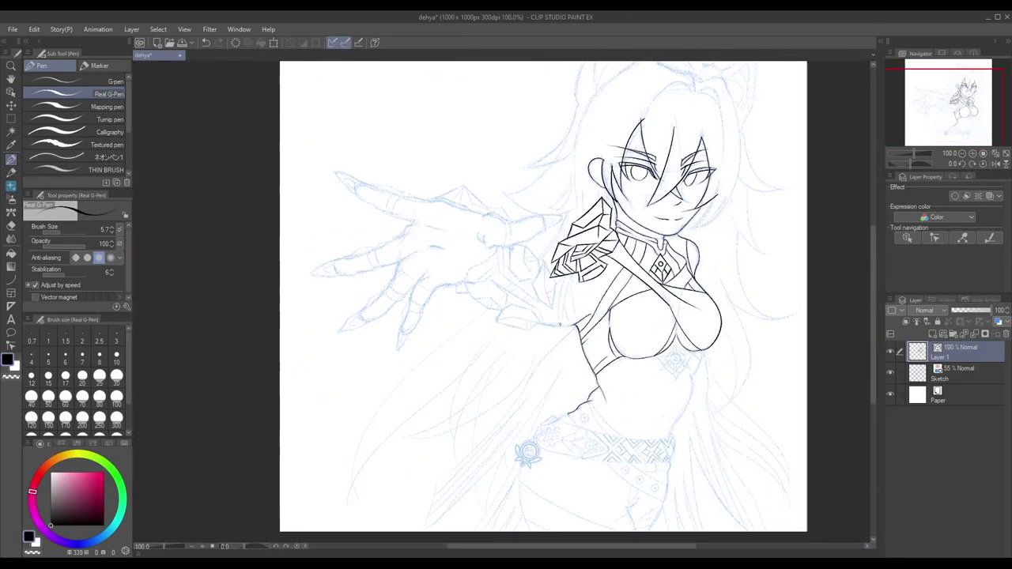
Ink the curved sleeve bands and lower edge of the upper arm, then erase the overshooting line ends
scroll(560, 324, "up", 2)
mouse_move(573, 241)
left_mouse_down()
mouse_move(585, 338)
mouse_move(555, 360)
left_mouse_up()
left_click_drag(550, 344, 506, 339)
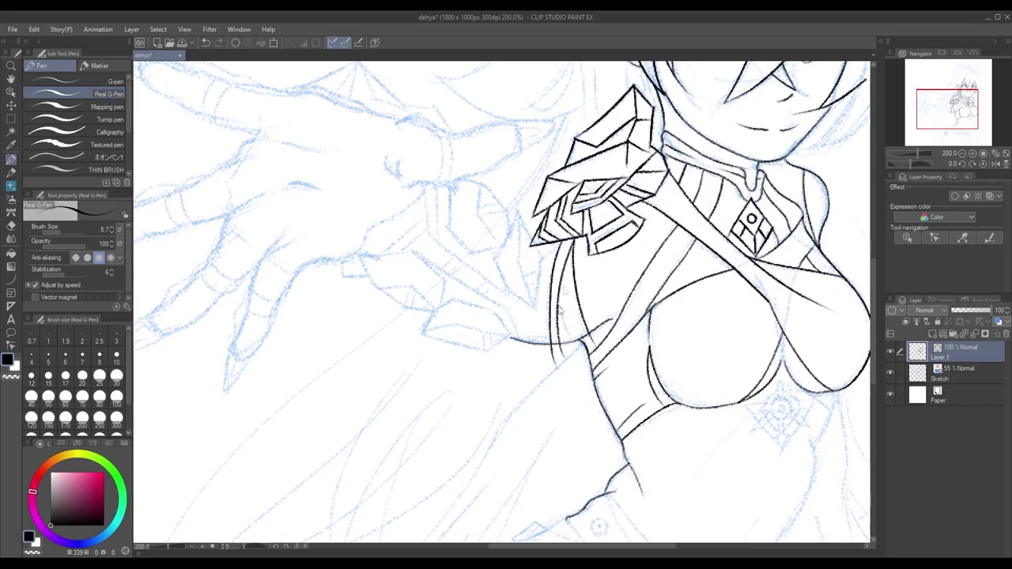
left_click_drag(565, 310, 591, 350)
key("e")
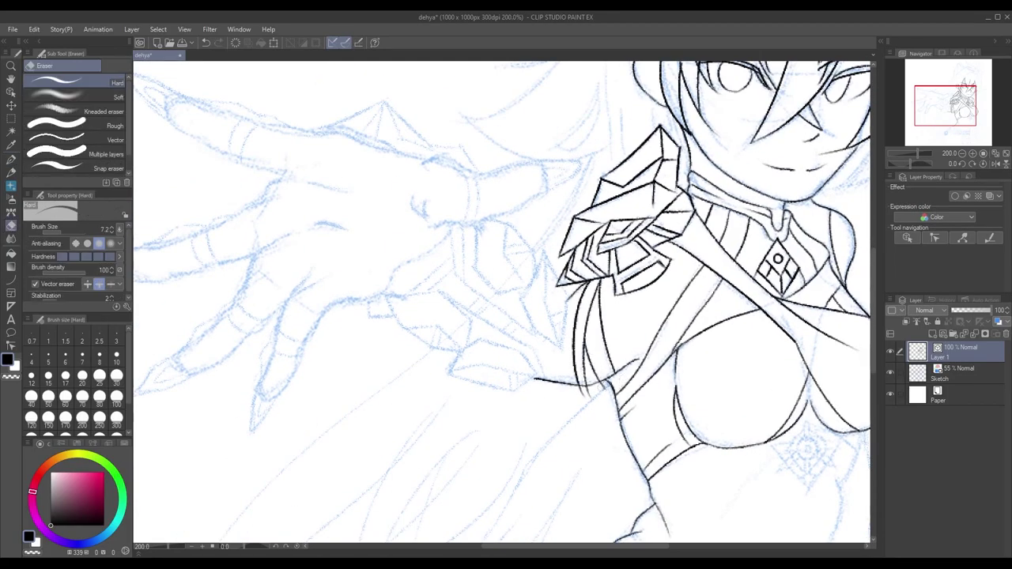
key("p")
scroll(578, 409, "up", 6)
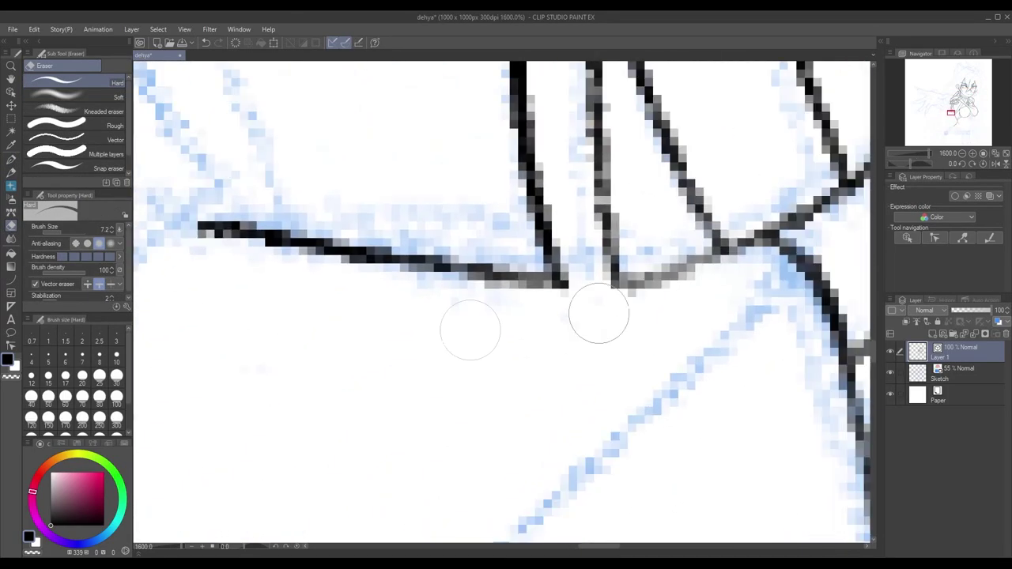
scroll(674, 308, "down", 6)
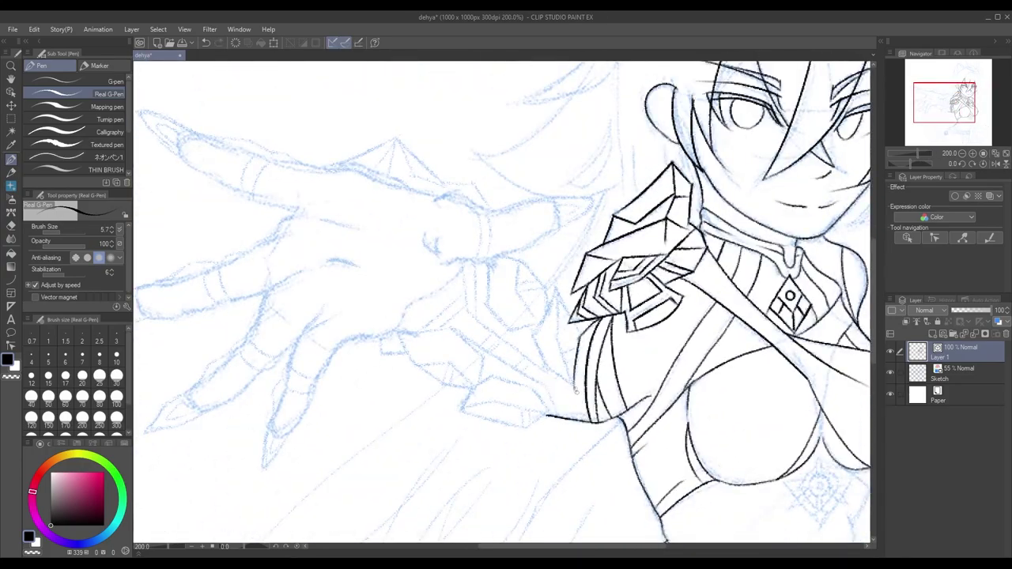
Ink the upright crystal shard with its inner facets beside the sleeve bands, below the shoulder armour
scroll(502, 301, "up", 3)
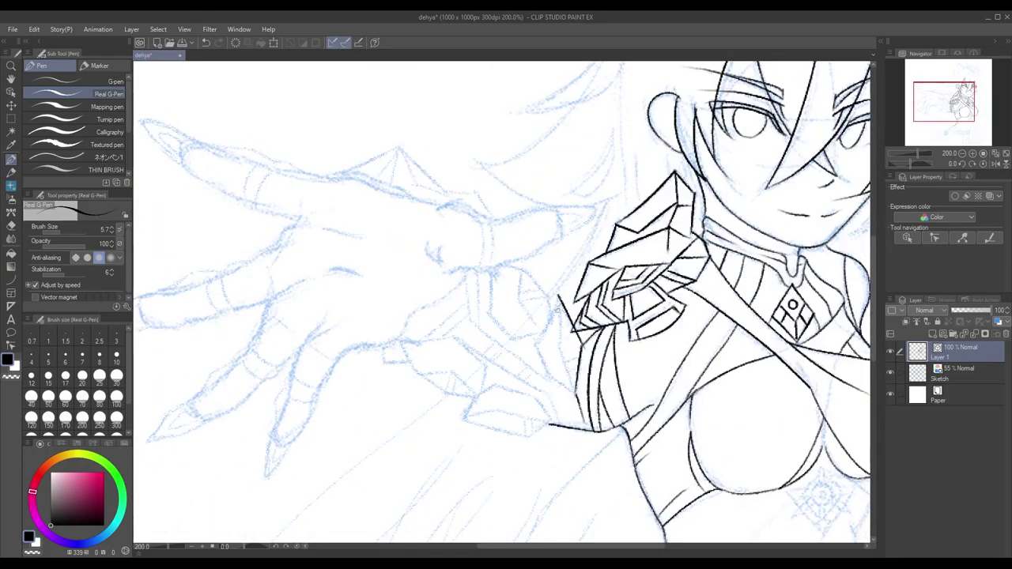
scroll(502, 301, "down", 3)
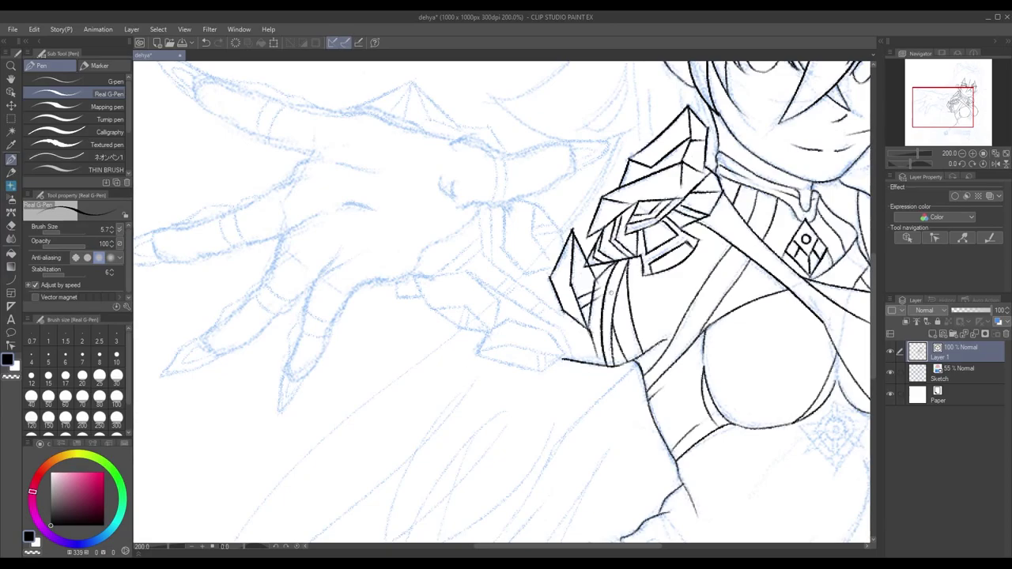
key("e")
scroll(398, 134, "down", 4)
scroll(577, 344, "up", 5)
scroll(577, 344, "down", 4)
key("p")
scroll(591, 369, "up", 4)
Ink the horizontal crystal shard with its facets under the forearm and erase its stray line ends
left_click_drag(511, 271, 433, 342)
left_click_drag(434, 345, 591, 370)
key("ctrl+z")
mouse_move(424, 333)
left_mouse_down()
mouse_move(605, 372)
mouse_move(632, 326)
left_mouse_up()
mouse_move(510, 270)
left_mouse_down()
mouse_move(602, 289)
mouse_move(621, 340)
left_mouse_up()
key("e")
left_click(631, 329)
left_click(595, 371)
left_click(558, 383)
left_click(427, 333)
key("p")
mouse_move(437, 332)
left_mouse_down()
mouse_move(508, 323)
mouse_move(616, 339)
left_mouse_up()
Ink the thumb's outline, the double ring band around it and the creases at its base
scroll(601, 340, "down", 4)
scroll(575, 260, "up", 4)
mouse_move(571, 261)
left_mouse_down()
mouse_move(593, 316)
mouse_move(625, 338)
left_mouse_up()
key("ctrl+z")
scroll(599, 226, "down", 3)
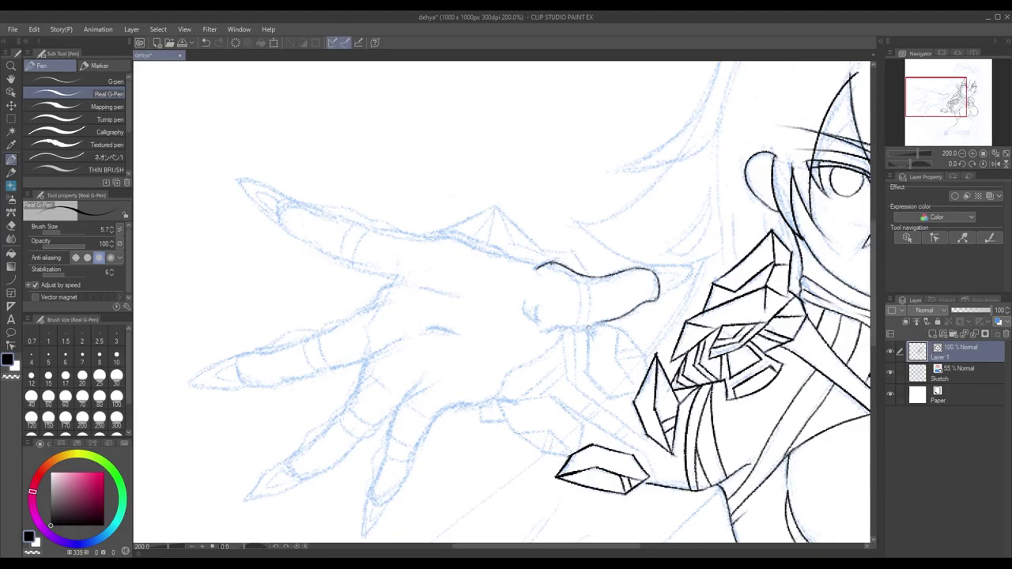
left_click_drag(542, 318, 558, 295)
mouse_move(603, 247)
left_mouse_down()
mouse_move(605, 297)
mouse_move(592, 303)
left_mouse_up()
scroll(630, 296, "down", 1)
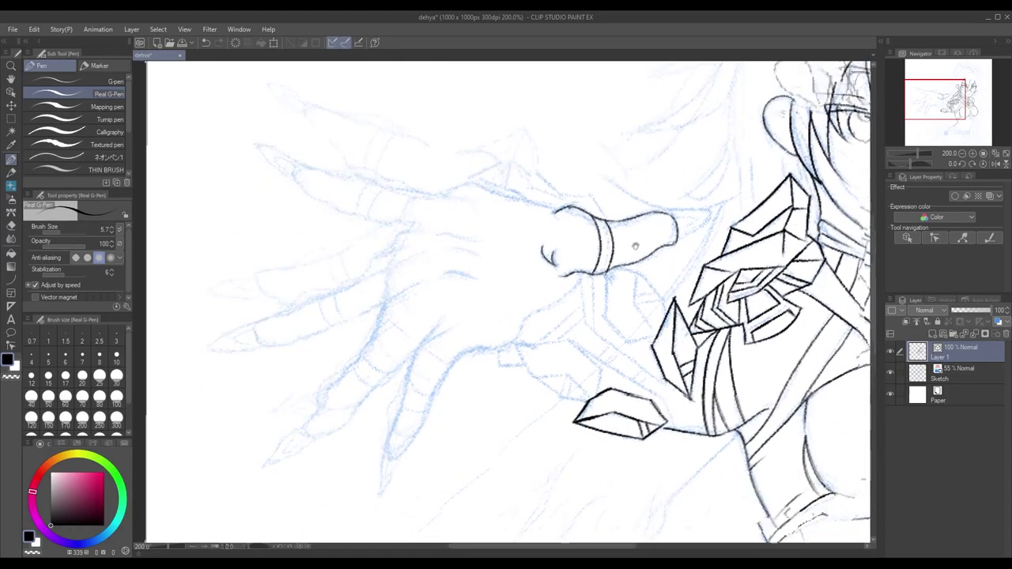
Ink the pointed claw with its inner contour on the tip of the thumb
scroll(629, 296, "up", 1)
mouse_move(639, 261)
left_mouse_down()
mouse_move(691, 257)
mouse_move(768, 316)
left_mouse_up()
left_click_drag(574, 302, 696, 270)
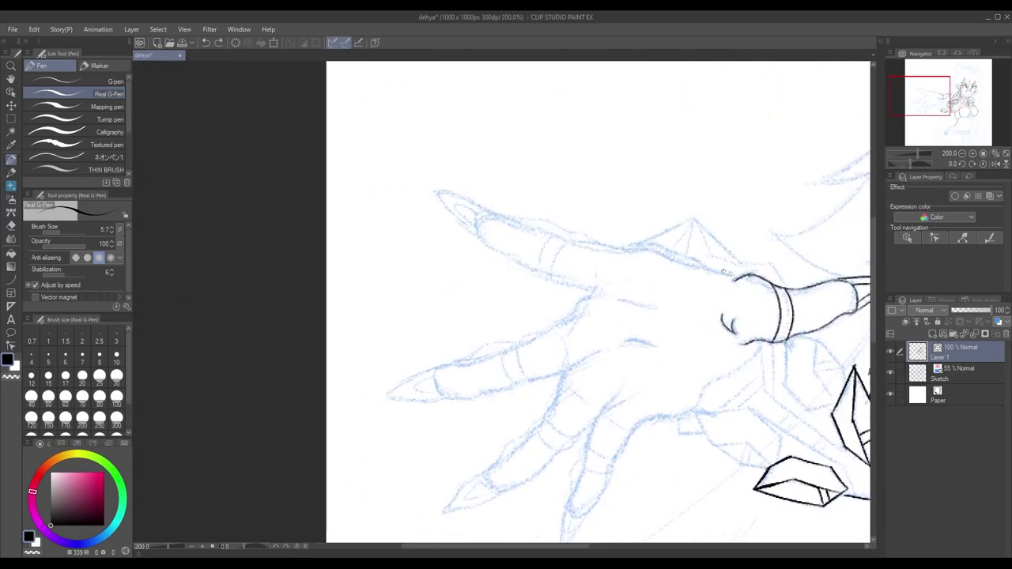
Ink the hand's upper edge, the index finger outline and the short creases in the palm
scroll(463, 224, "down", 1)
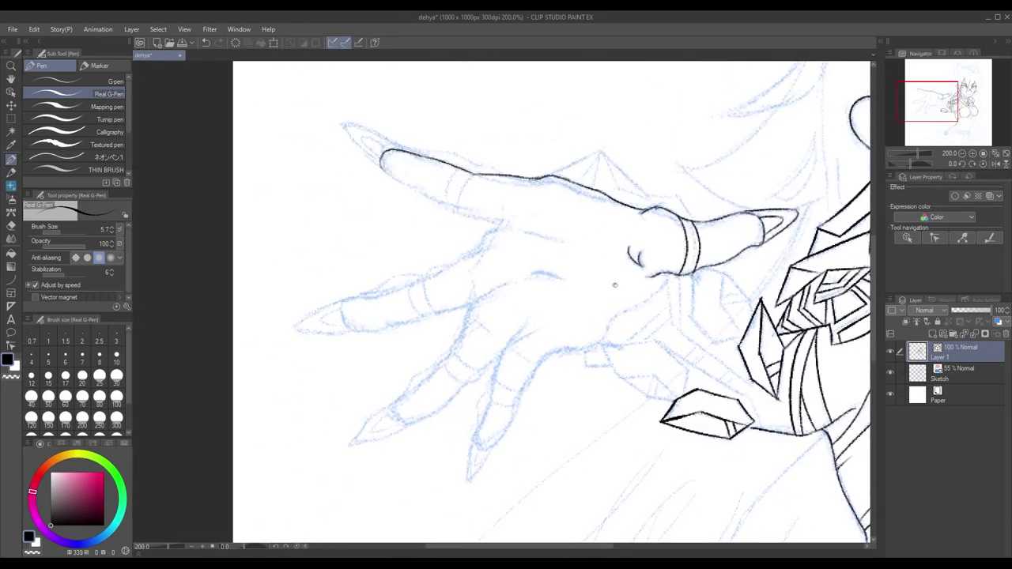
left_click_drag(463, 212, 445, 191)
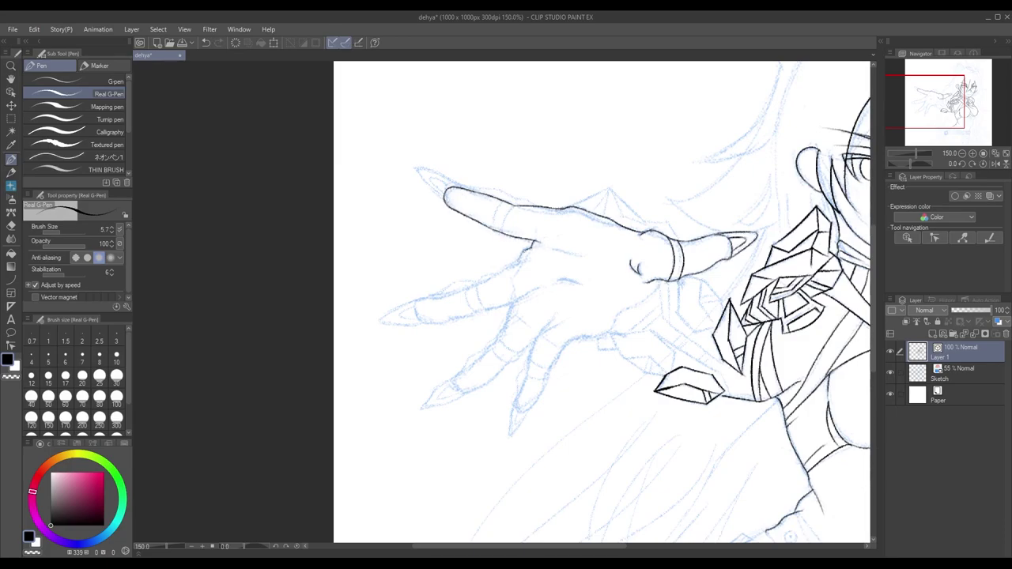
left_click_drag(560, 281, 624, 310)
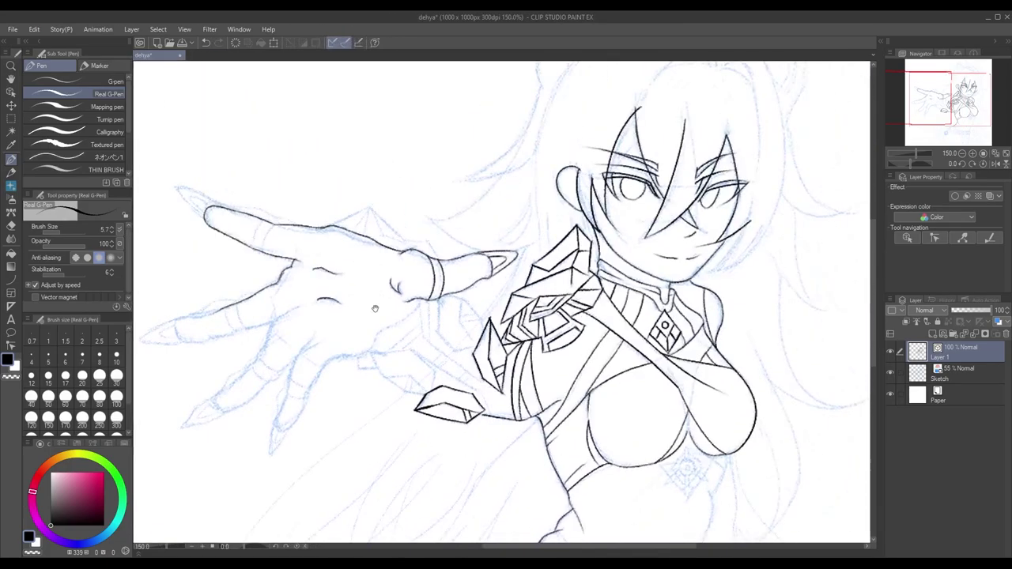
Ink the middle, ring and little fingers and the palm's lower edge back to the wrist
left_click_drag(569, 331, 651, 222)
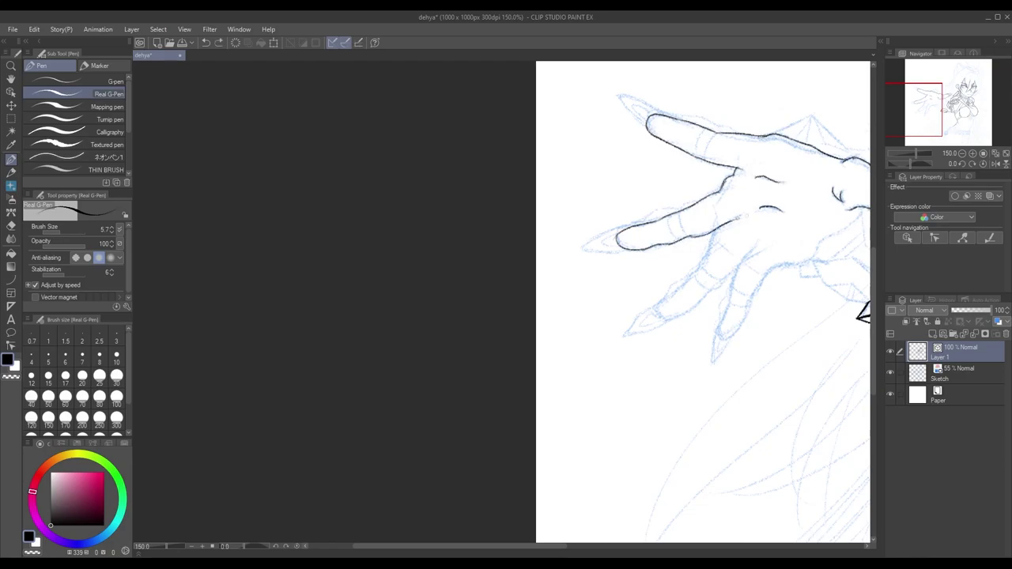
left_click_drag(696, 300, 641, 292)
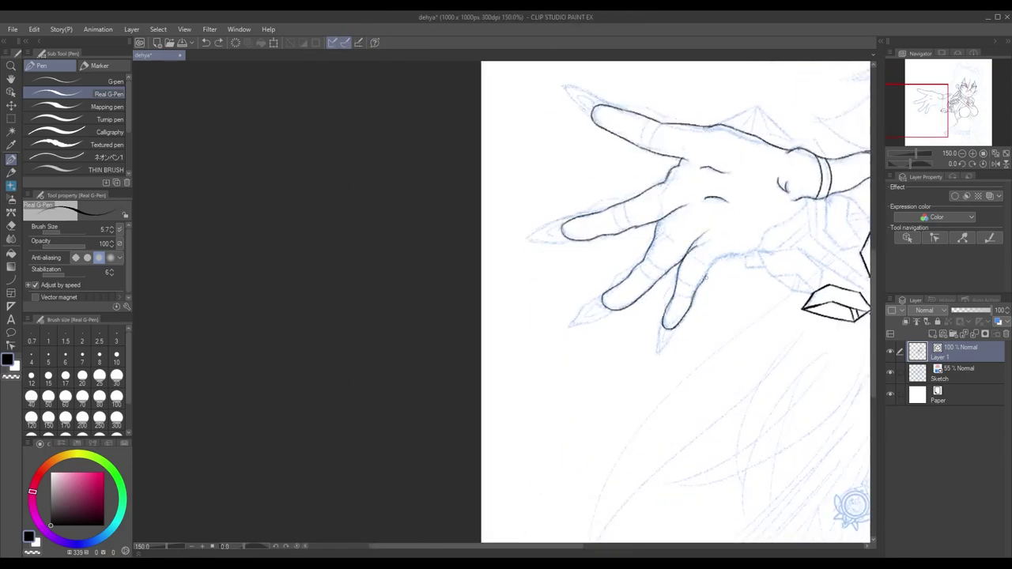
left_click_drag(783, 231, 620, 298)
key("e")
key("p")
mouse_move(576, 272)
left_mouse_down()
mouse_move(524, 270)
mouse_move(631, 291)
mouse_move(621, 253)
left_mouse_up()
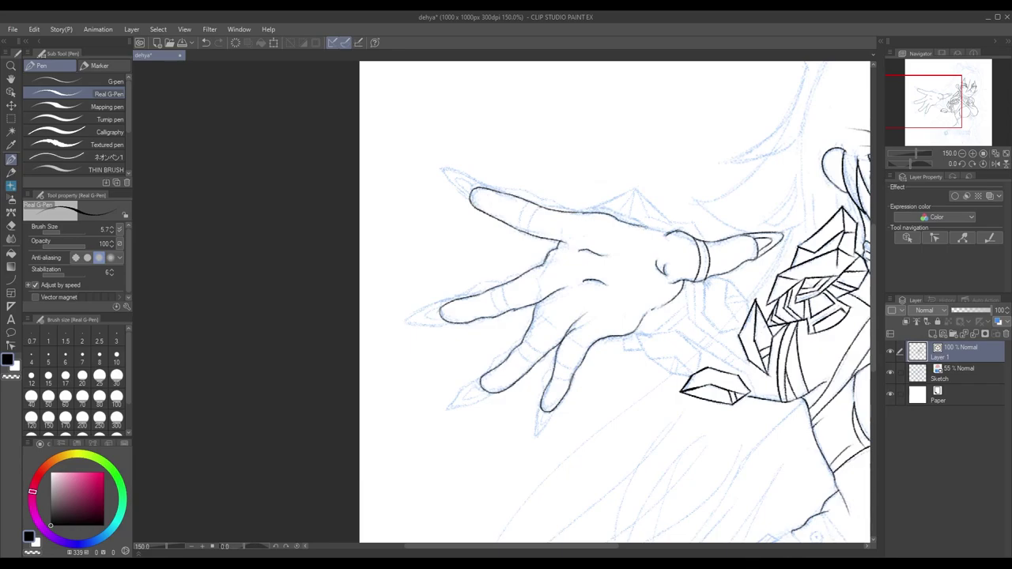
Draw ring bands around the index and middle fingers and erase the finger lines crossing them
scroll(514, 196, "down", 2)
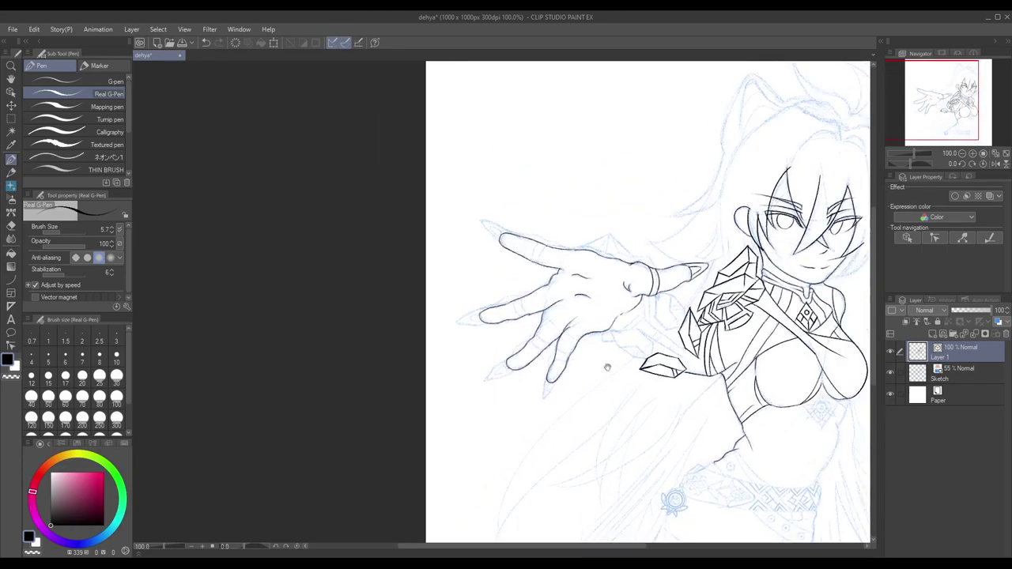
scroll(514, 196, "up", 2)
left_click_drag(554, 276, 506, 178)
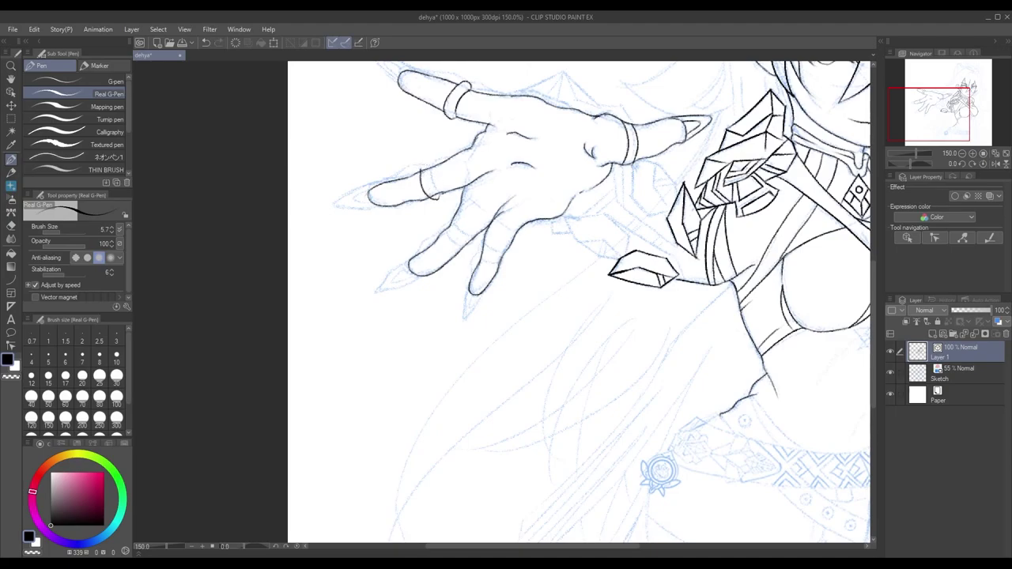
left_click_drag(444, 184, 433, 193)
scroll(418, 162, "down", 3)
scroll(571, 301, "up", 2)
key("e")
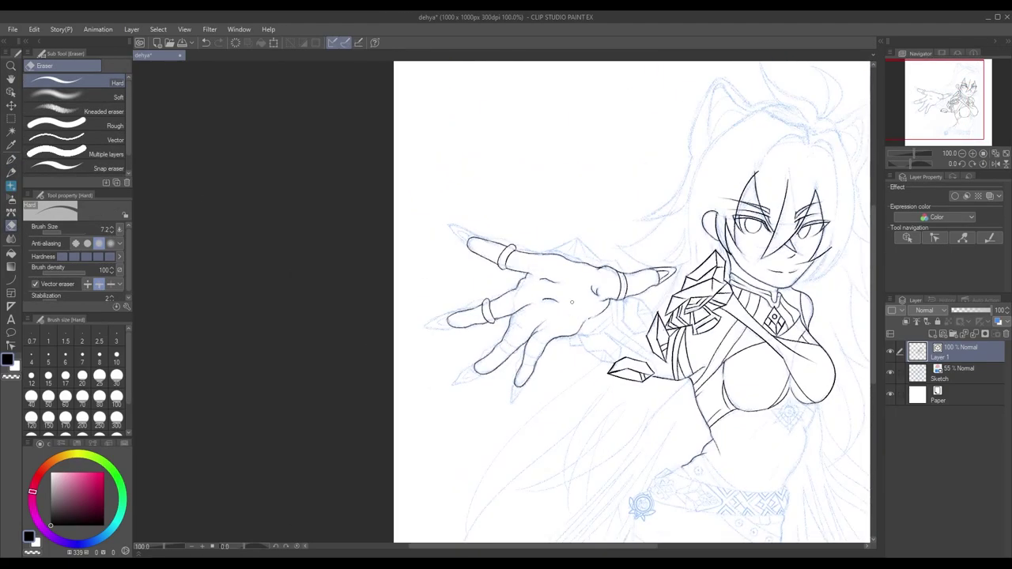
Draw ring bands around the ring finger and the little finger
scroll(577, 319, "up", 2)
key("p")
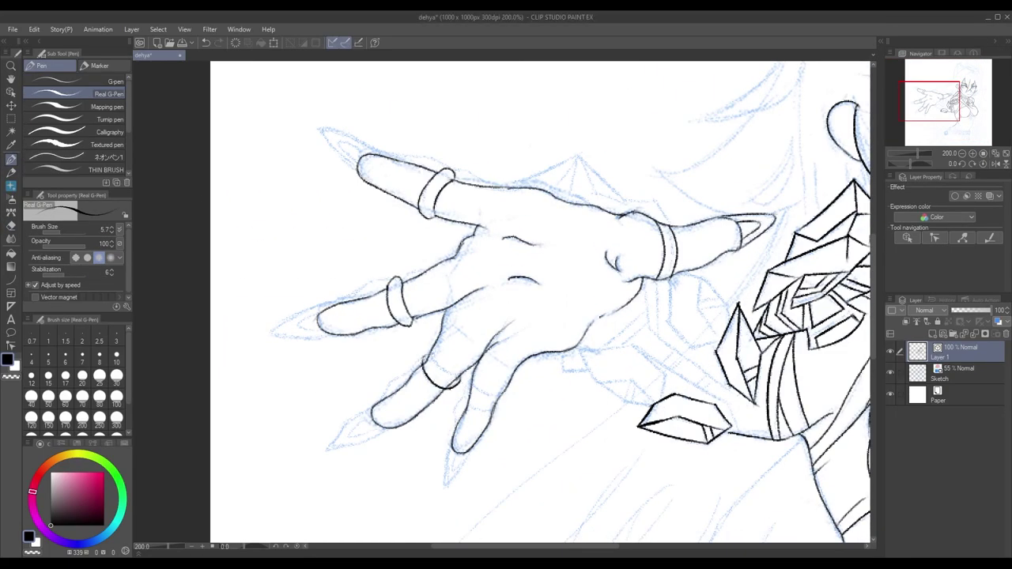
left_click_drag(455, 380, 378, 301)
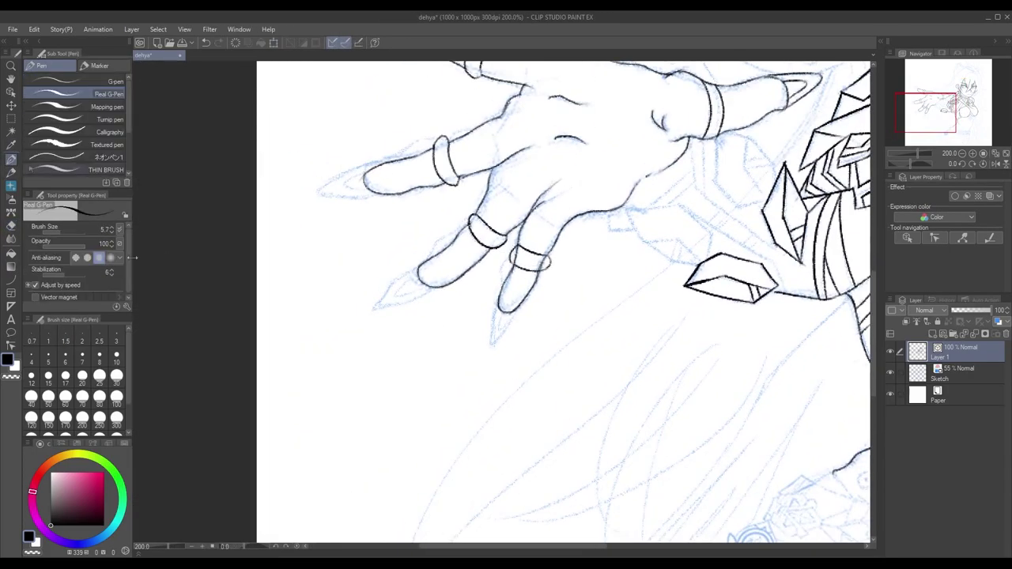
Ink the pointed claw with its inner contour on the little finger and clean up its lines
scroll(585, 288, "down", 1)
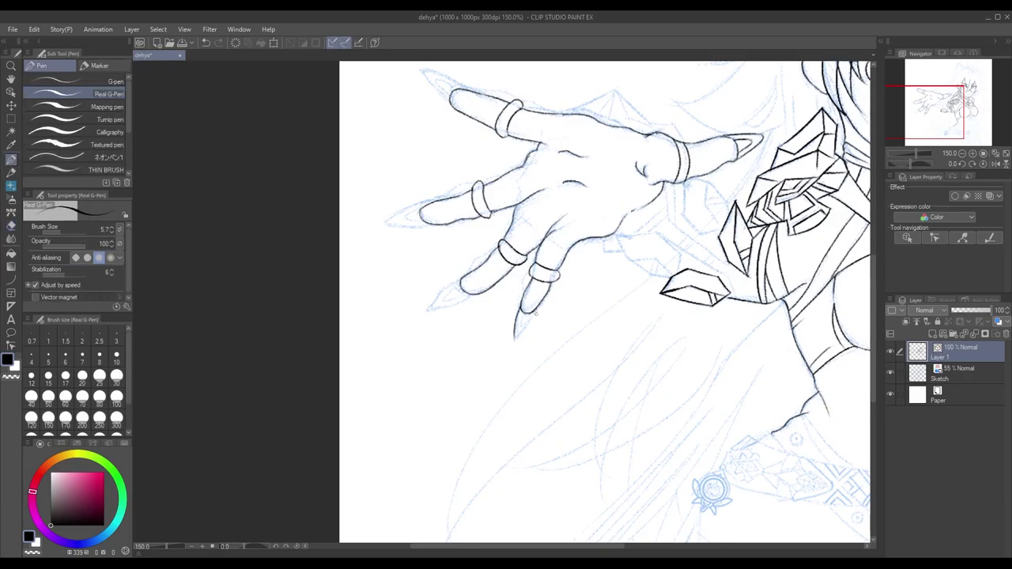
scroll(573, 314, "up", 2)
scroll(536, 343, "down", 4)
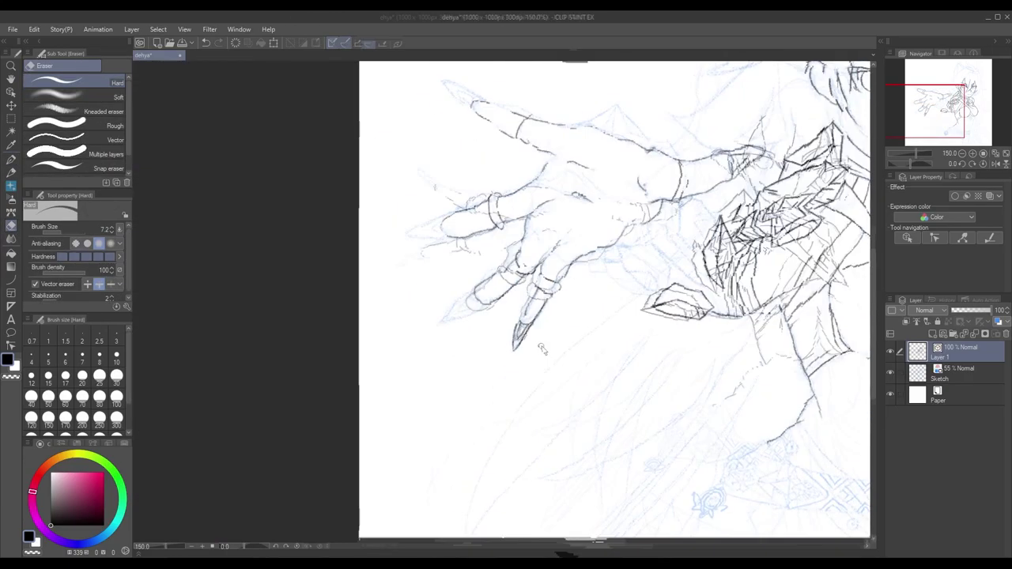
scroll(502, 295, "up", 3)
scroll(443, 317, "down", 2)
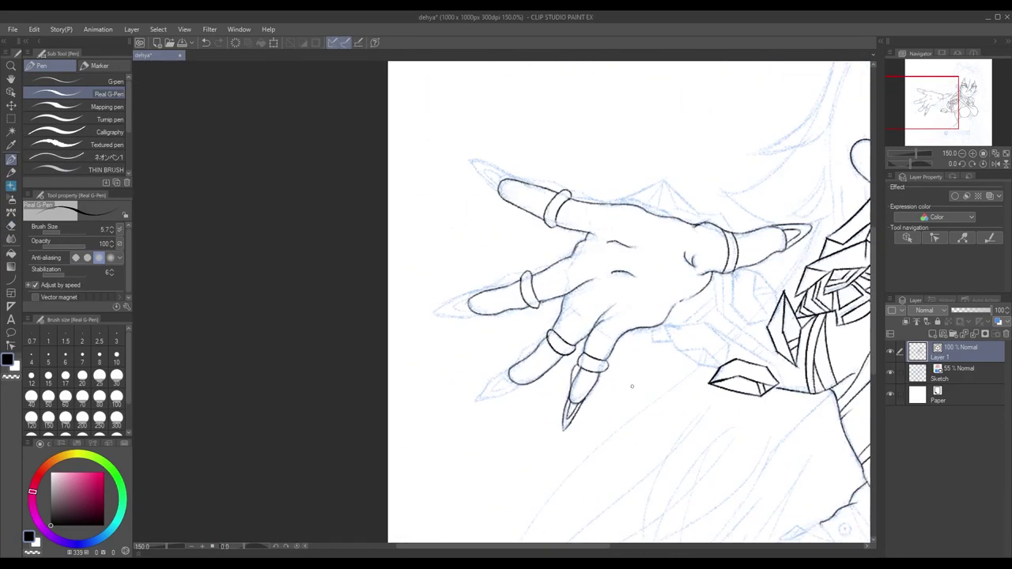
Ink the pointed claw with its inner contour on the tip of the ring finger
scroll(443, 316, "up", 4)
mouse_move(478, 316)
left_mouse_down()
mouse_move(421, 356)
mouse_move(385, 405)
left_mouse_up()
key("ctrl+z")
left_click_drag(459, 355, 385, 405)
scroll(405, 403, "down", 2)
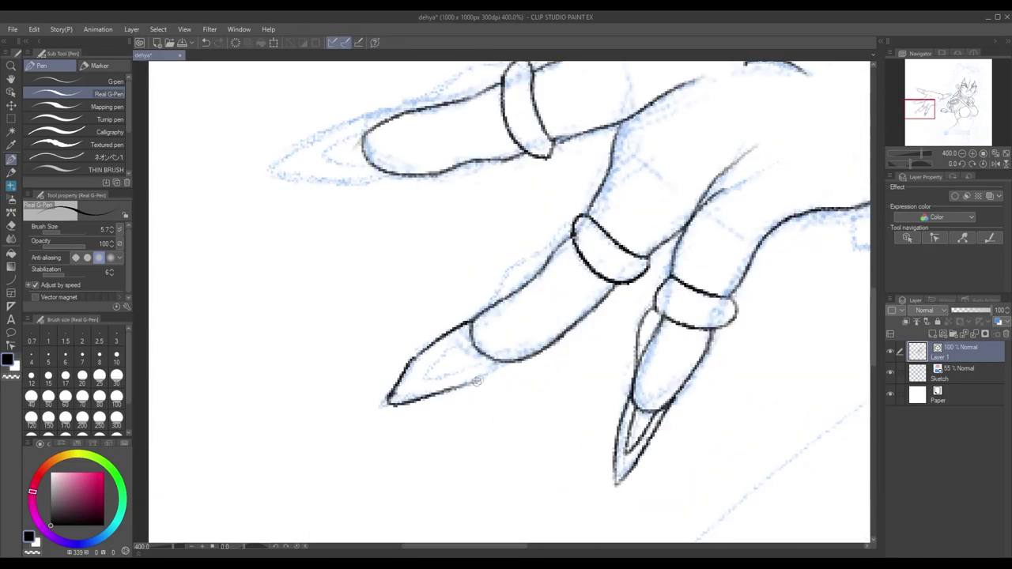
scroll(520, 381, "down", 3)
scroll(519, 380, "up", 2)
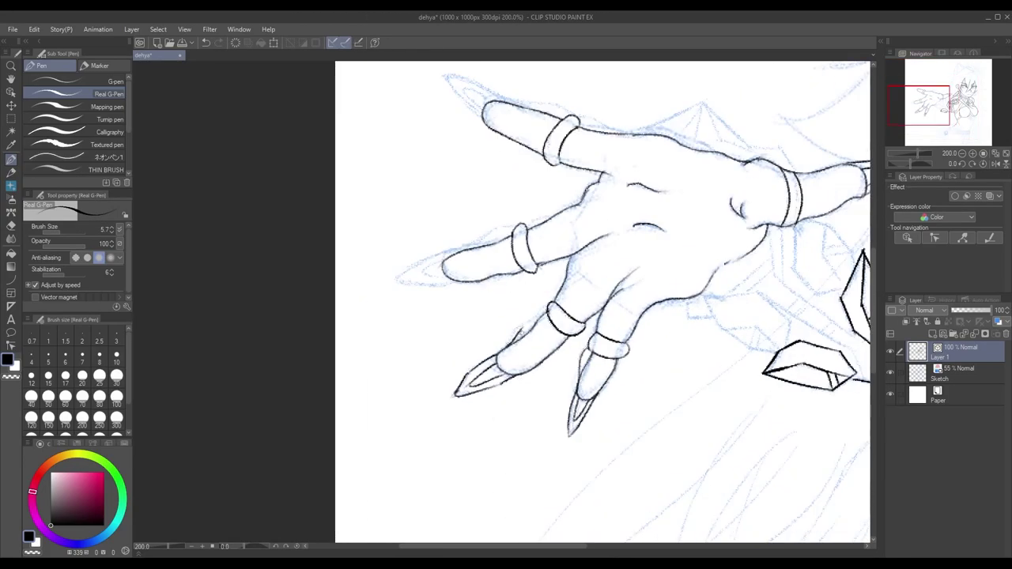
Erase the stray lines around the ring finger and its claw
scroll(494, 444, "down", 1)
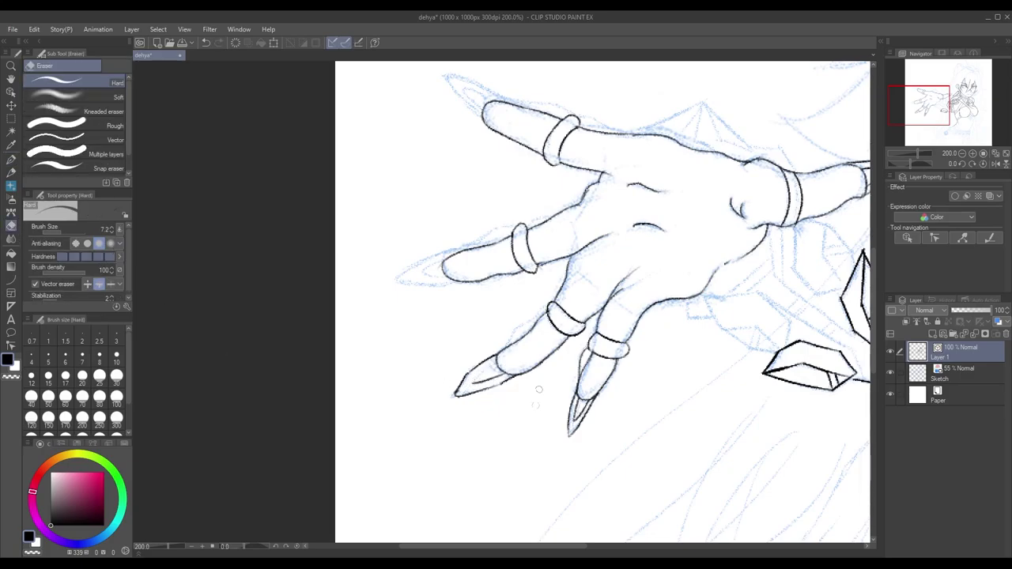
scroll(494, 444, "up", 3)
scroll(494, 443, "down", 3)
scroll(495, 444, "down", 1)
scroll(495, 444, "up", 2)
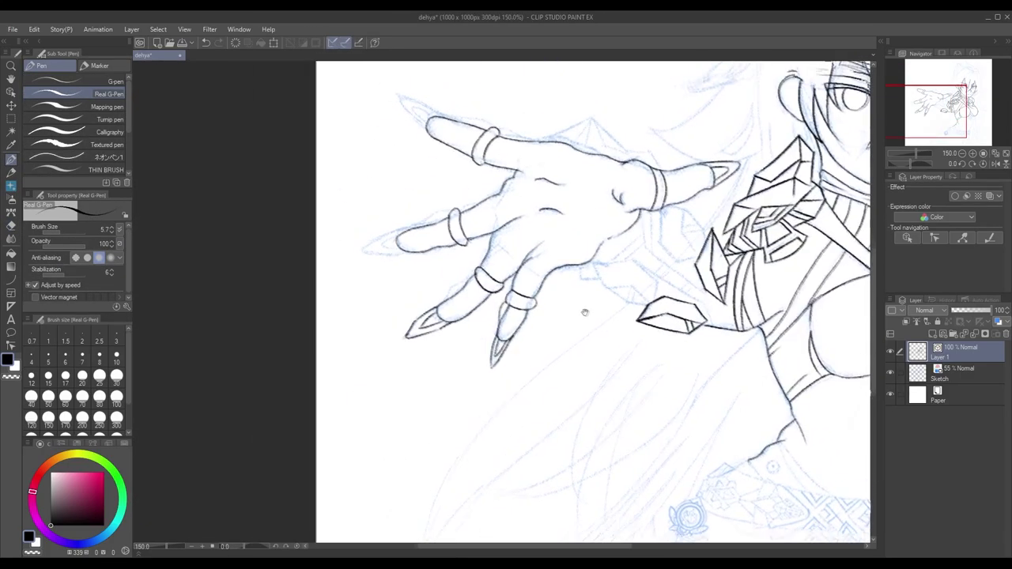
Ink the pointed claws with inner contours on the middle and index fingers
scroll(656, 330, "down", 3)
scroll(667, 294, "up", 3)
scroll(497, 265, "down", 3)
scroll(510, 301, "up", 3)
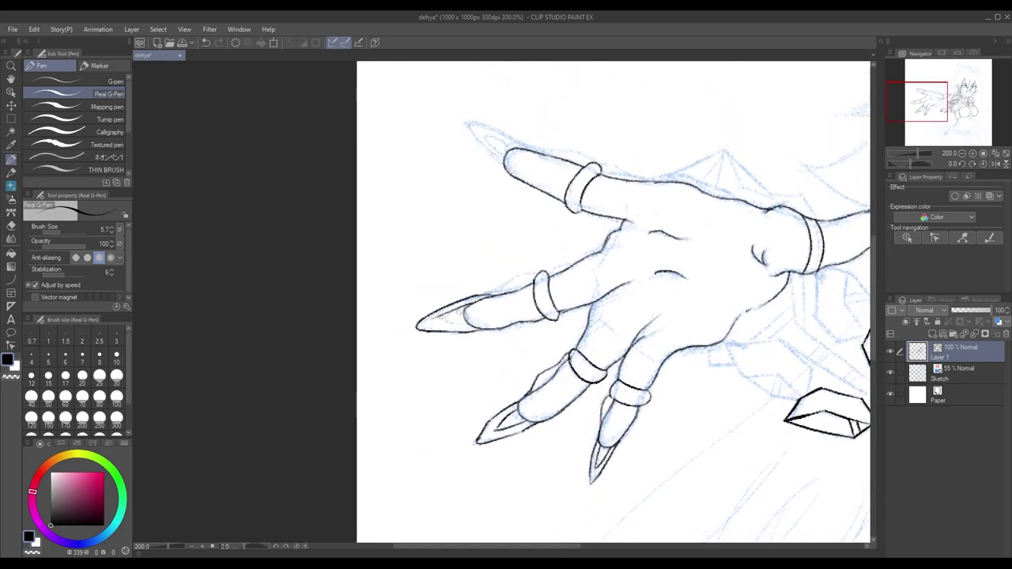
scroll(546, 305, "down", 3)
scroll(546, 305, "up", 3)
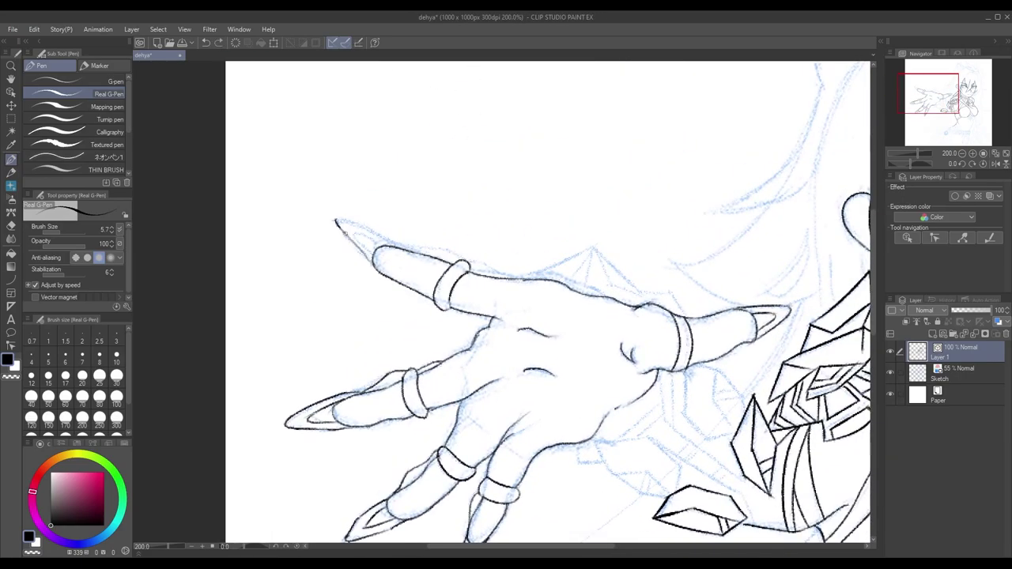
scroll(546, 305, "down", 3)
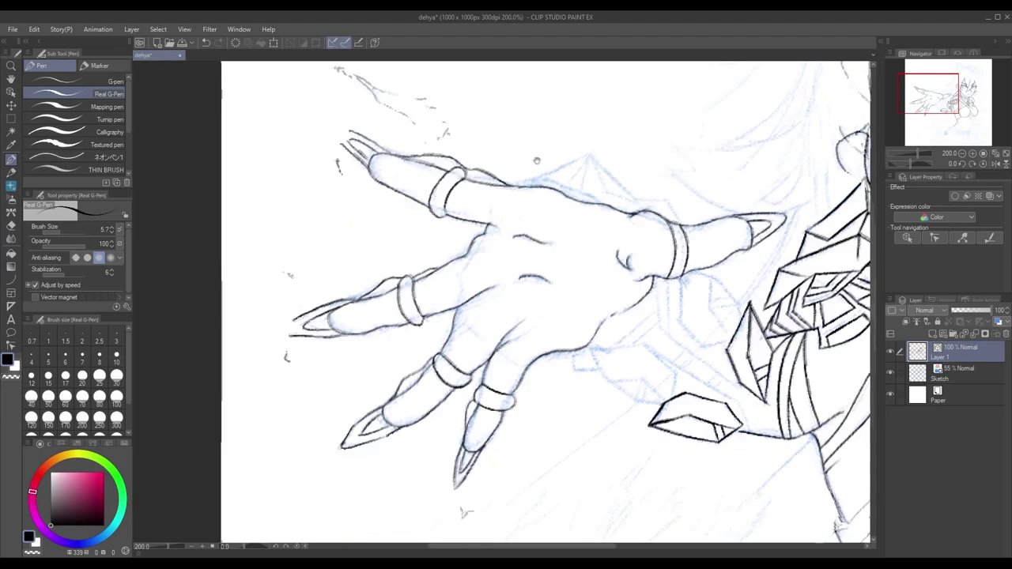
Ink the pointed, faceted armour crystals along the back of the hand up to the thumb ring and clean up the overlaps
scroll(545, 304, "up", 3)
left_click_drag(630, 218, 715, 252)
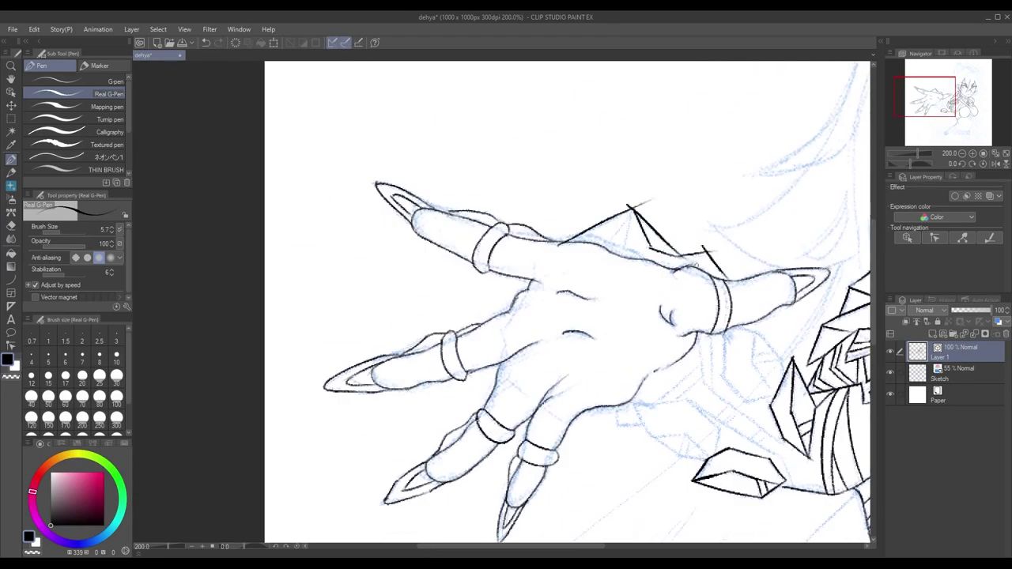
scroll(691, 260, "down", 2)
scroll(667, 205, "up", 5)
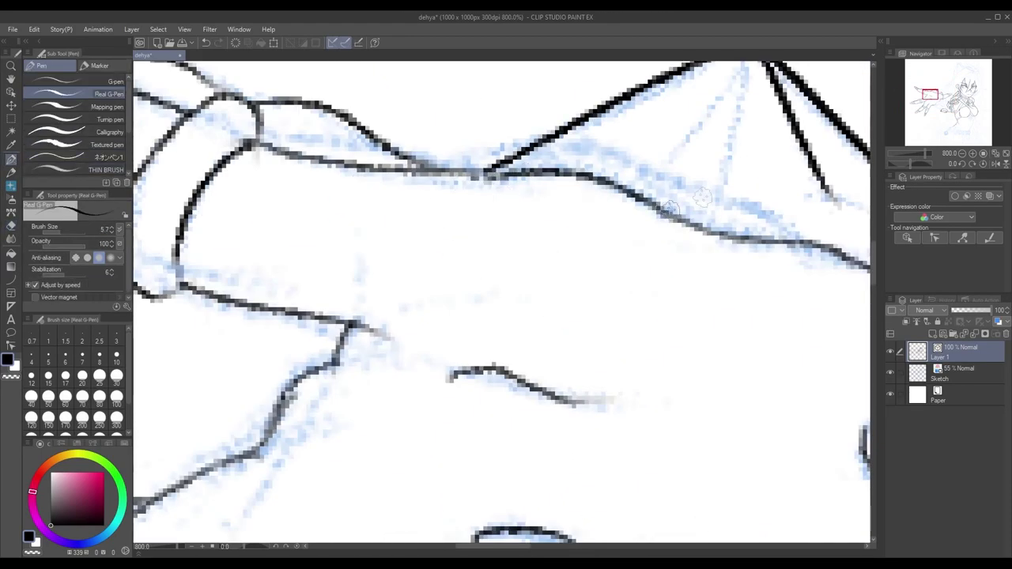
scroll(666, 206, "down", 4)
left_click_drag(787, 310, 669, 280)
left_click_drag(506, 281, 642, 328)
scroll(669, 351, "down", 1)
scroll(507, 352, "up", 4)
key("e")
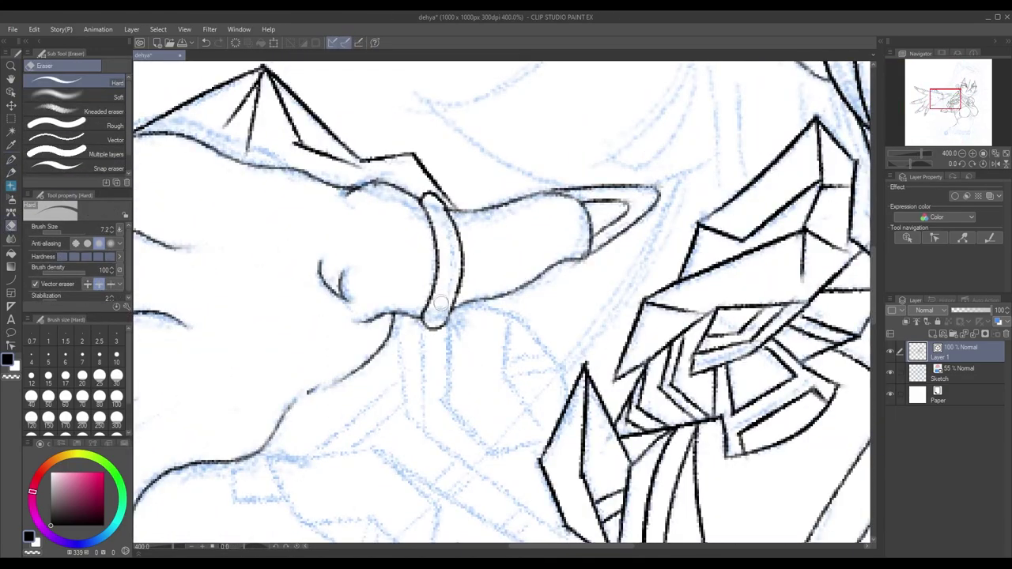
scroll(440, 302, "down", 6)
Ink the faceted armour plate on the forearm just below the thumb ring
key("p")
scroll(522, 293, "up", 4)
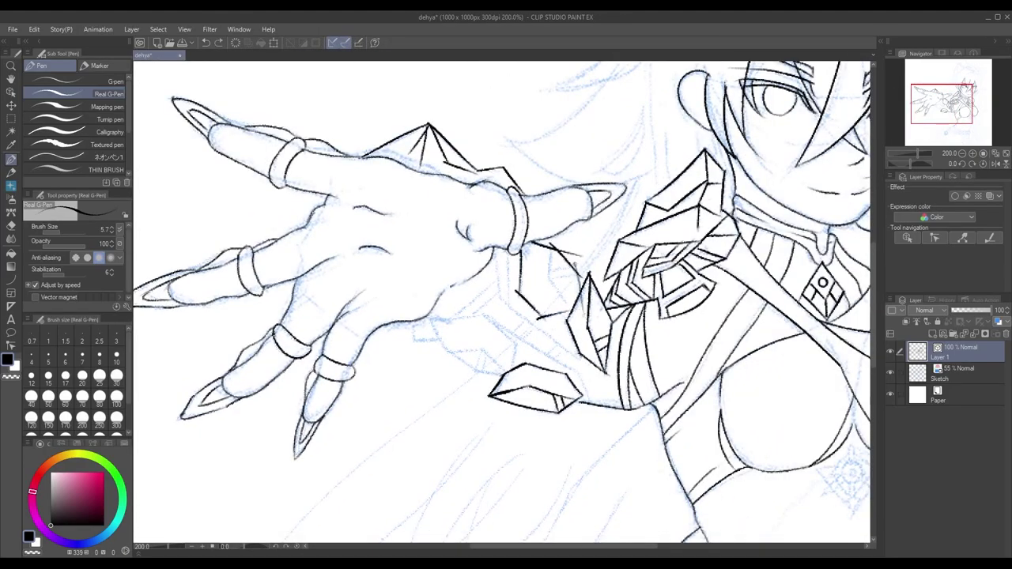
key("e")
key("p")
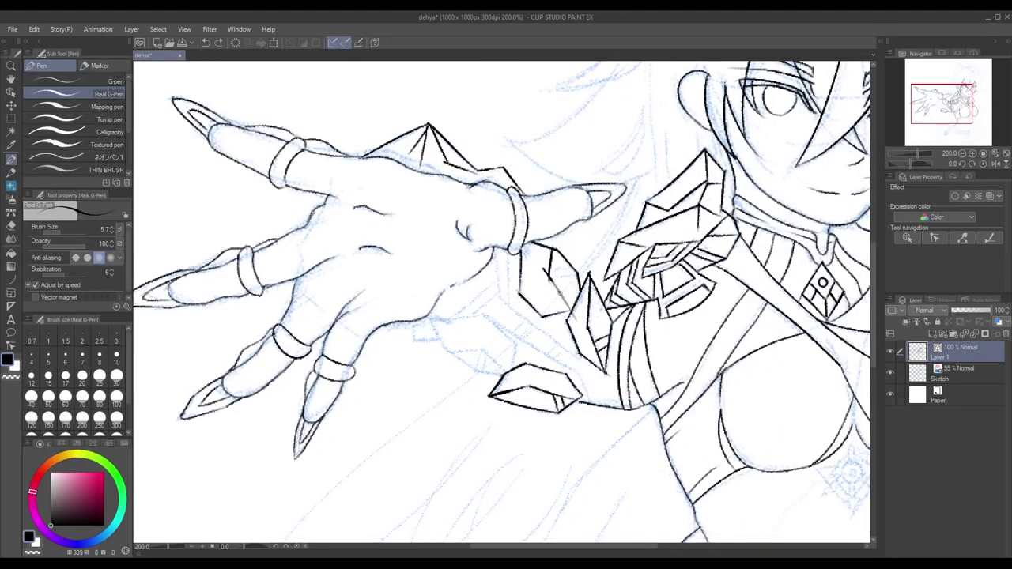
key("e")
scroll(601, 245, "up", 4)
left_click_drag(440, 380, 649, 296)
scroll(554, 277, "down", 4)
Ink the faceted armour plate beside the heel of the palm and clean up its overlapping lines
left_click_drag(452, 367, 474, 224)
scroll(443, 261, "down", 2)
scroll(443, 261, "up", 2)
key("p")
mouse_move(430, 253)
left_mouse_down()
mouse_move(470, 307)
mouse_move(457, 301)
mouse_move(506, 310)
mouse_move(444, 288)
mouse_move(512, 257)
mouse_move(522, 285)
mouse_move(489, 323)
left_mouse_up()
key("ctrl+z")
scroll(506, 310, "down", 2)
scroll(474, 313, "up", 2)
key("e")
key("p")
key("e")
scroll(514, 310, "down", 2)
scroll(515, 310, "down", 1)
key("p")
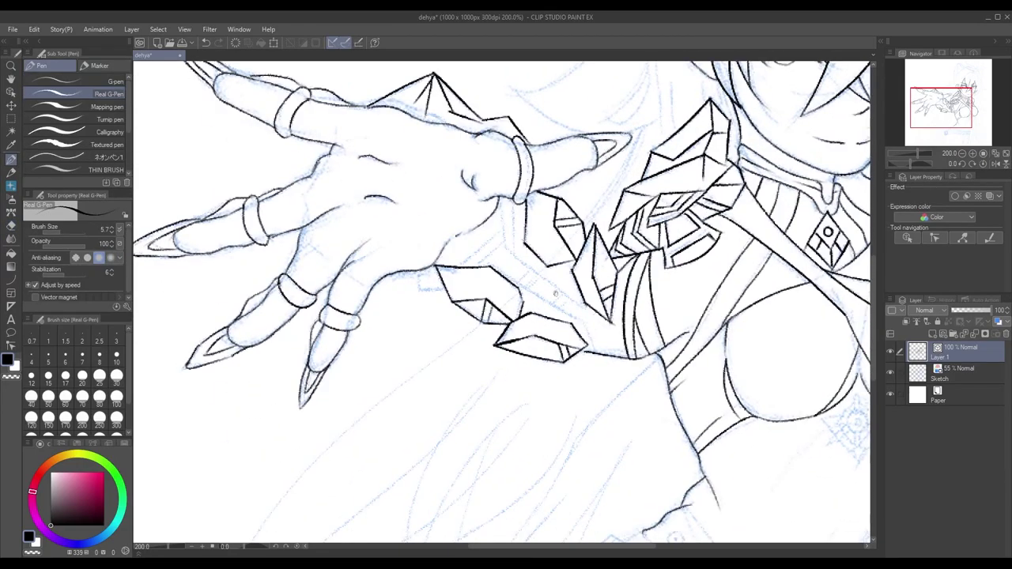
Add the small square tab at the palm's edge and the inner facet lines of the forearm plates
scroll(486, 320, "down", 2)
scroll(506, 301, "up", 3)
mouse_move(316, 325)
left_mouse_down()
mouse_move(318, 360)
mouse_move(365, 358)
left_mouse_up()
scroll(499, 273, "down", 2)
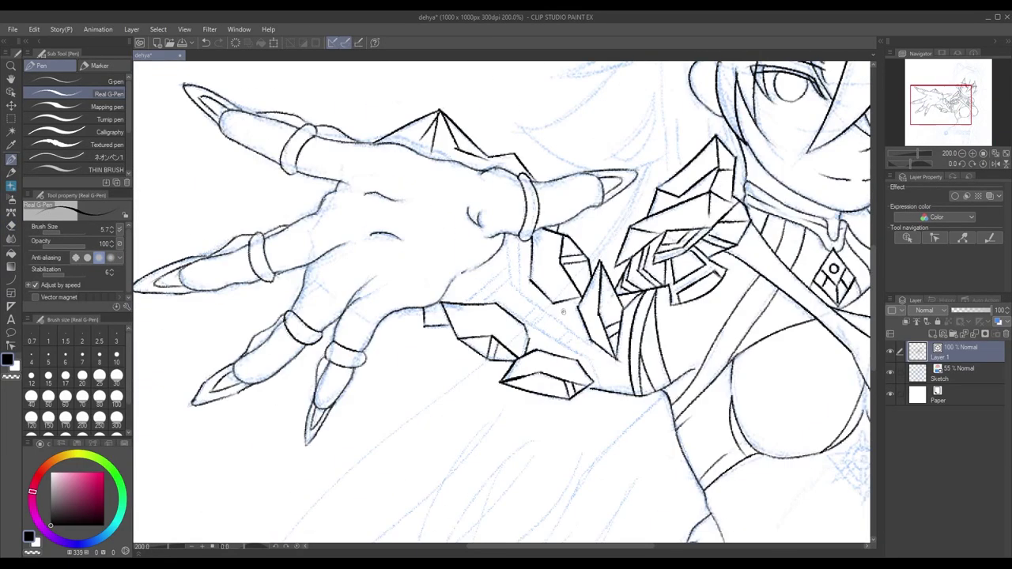
Ink the long parallel band lines running along the forearm between the armour plates toward the upper arm
scroll(499, 273, "up", 2)
mouse_move(506, 181)
left_mouse_down()
mouse_move(489, 320)
mouse_move(655, 437)
mouse_move(674, 487)
left_mouse_up()
left_click_drag(508, 285, 647, 394)
key("ctrl+z")
left_click_drag(465, 315, 686, 425)
left_click_drag(617, 405, 670, 438)
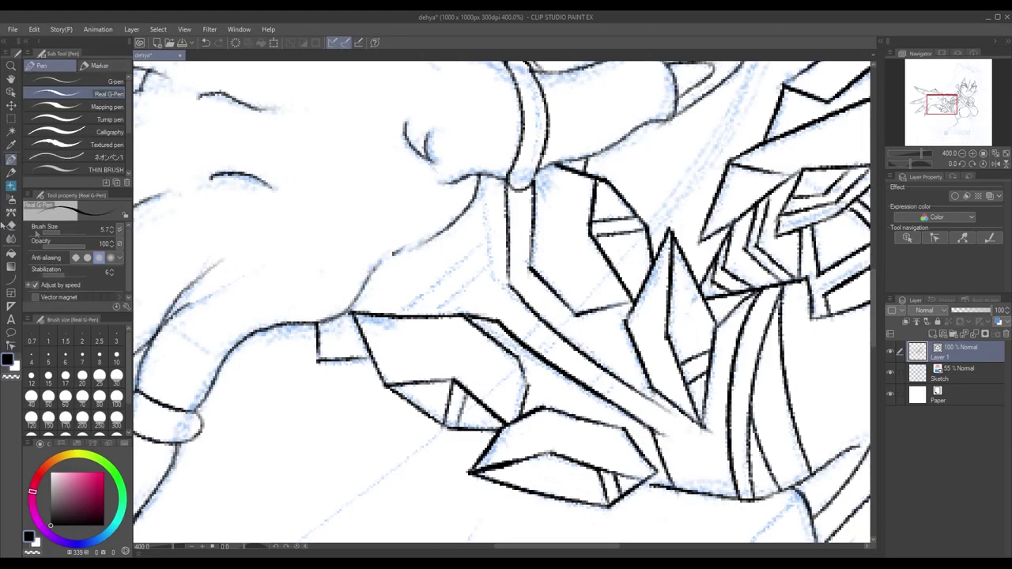
key("e")
scroll(385, 315, "down", 4)
scroll(385, 315, "up", 1)
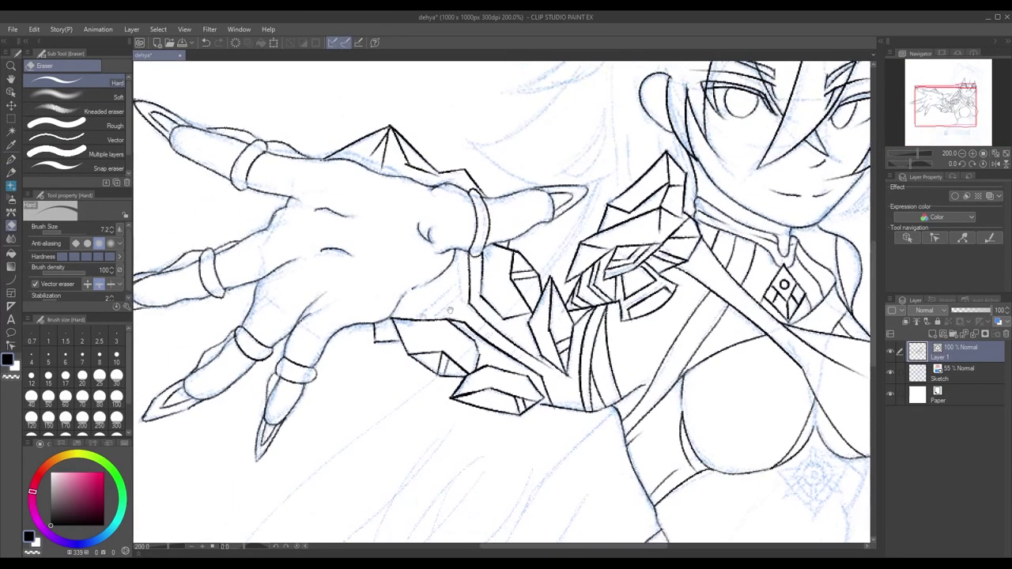
Ink the remaining forearm band edges and the crossing wrist band below the palm, and erase the overlaps
key("p")
scroll(386, 315, "up", 2)
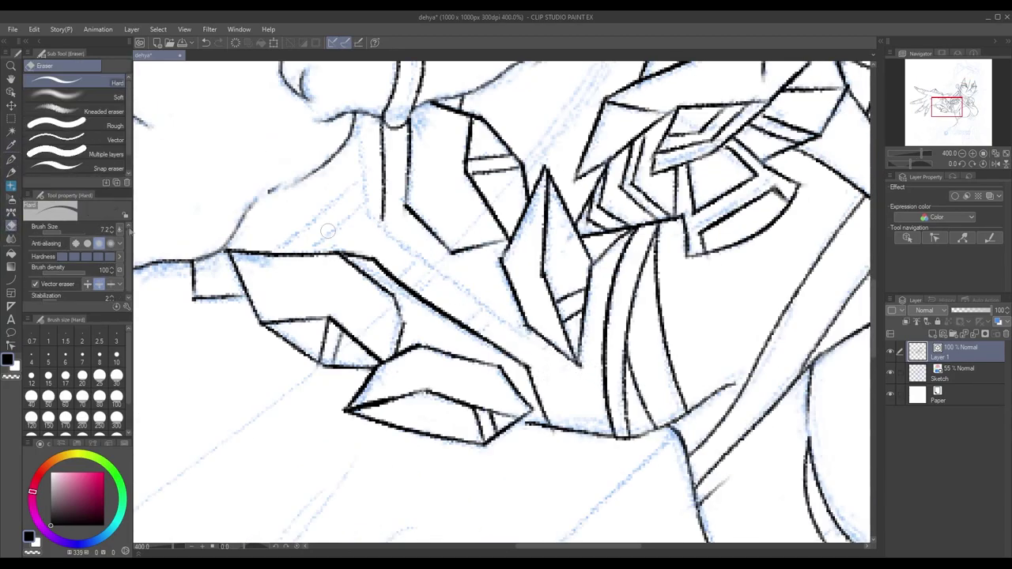
left_click_drag(379, 246, 589, 390)
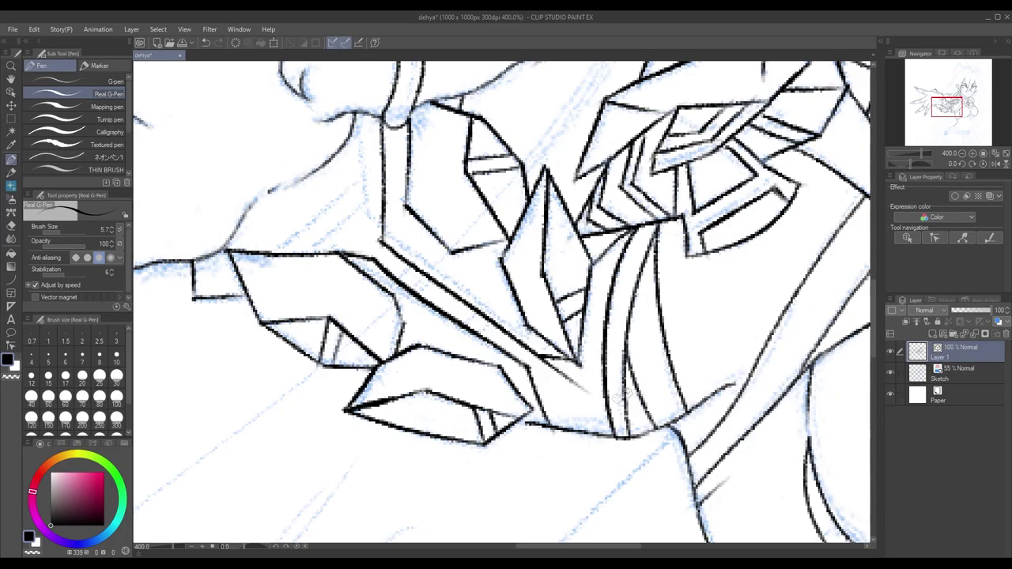
scroll(629, 391, "down", 2)
scroll(395, 317, "up", 2)
left_click_drag(412, 194, 416, 294)
mouse_move(273, 317)
left_mouse_down()
mouse_move(405, 325)
mouse_move(420, 265)
left_mouse_up()
mouse_move(371, 319)
left_mouse_down()
mouse_move(417, 285)
mouse_move(348, 318)
left_mouse_up()
key("e")
scroll(518, 364, "down", 5)
scroll(518, 364, "up", 3)
key("p")
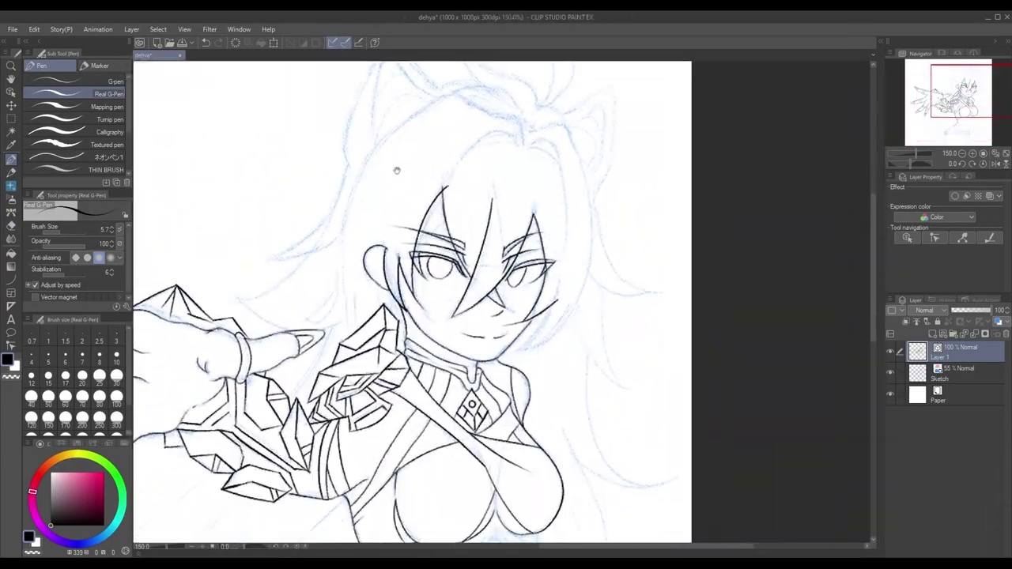
Ink the crown of the hair, the curved parting and the inner fringe strand above the forehead
left_click_drag(352, 188, 457, 94)
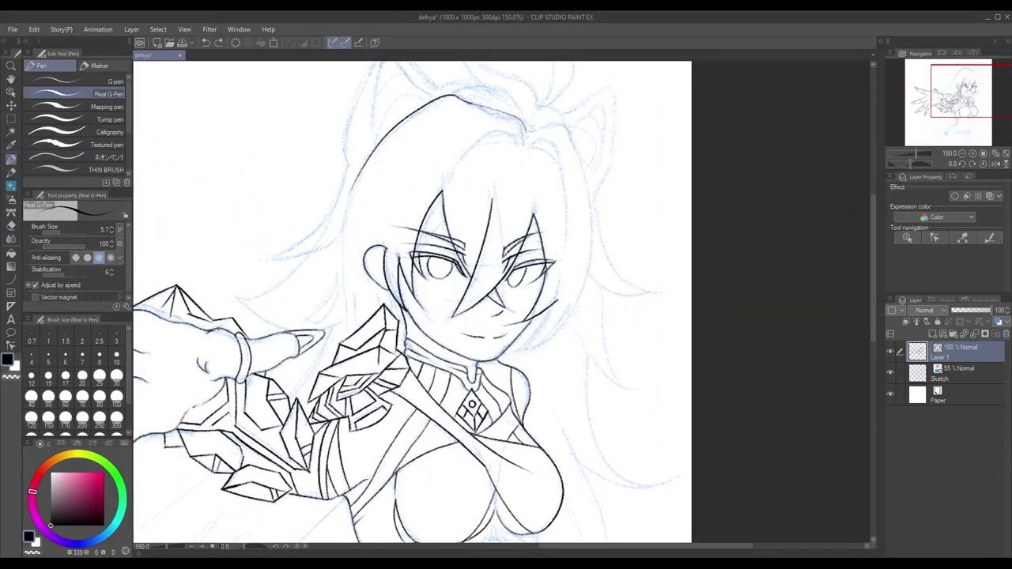
mouse_move(534, 142)
left_mouse_down()
mouse_move(432, 201)
mouse_move(465, 190)
left_mouse_up()
mouse_move(333, 324)
left_mouse_down()
mouse_move(441, 271)
mouse_move(509, 266)
mouse_move(522, 293)
left_mouse_up()
key("e")
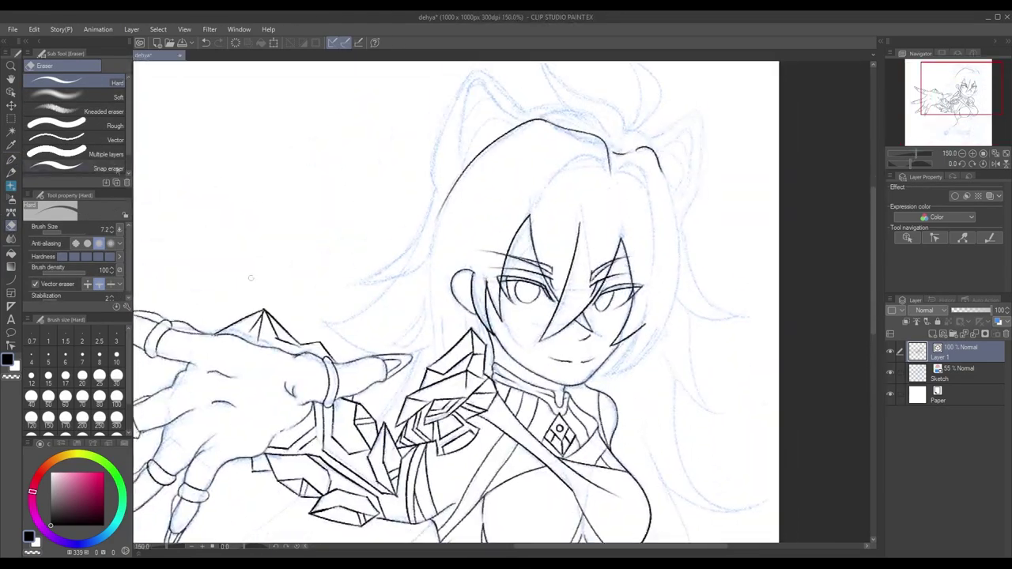
key("p")
left_click_drag(606, 169, 540, 203)
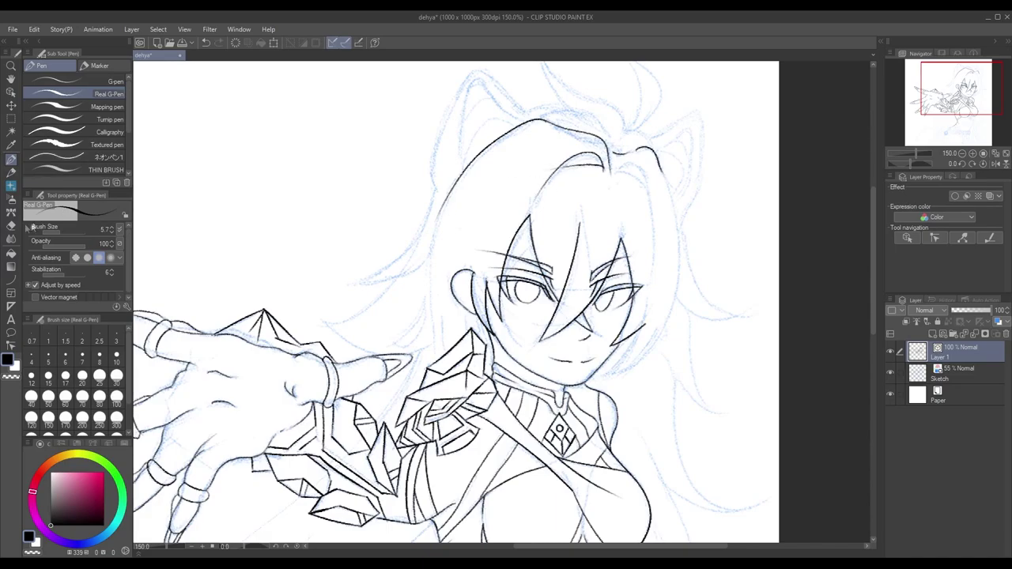
Ink the pointed hair locks sweeping out behind the ear above the outstretched hand
left_click_drag(372, 293, 375, 257)
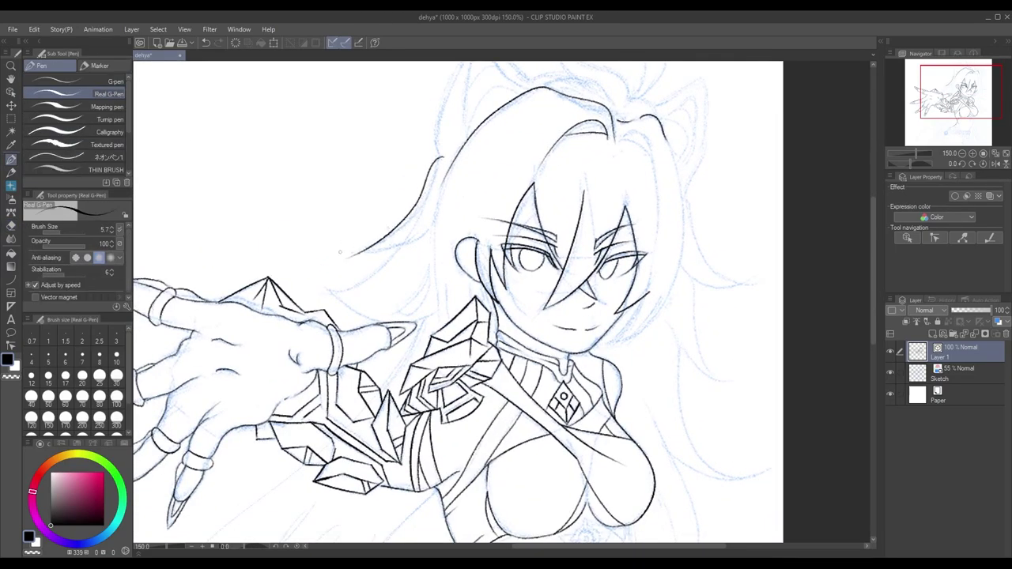
left_click_drag(396, 316, 506, 275)
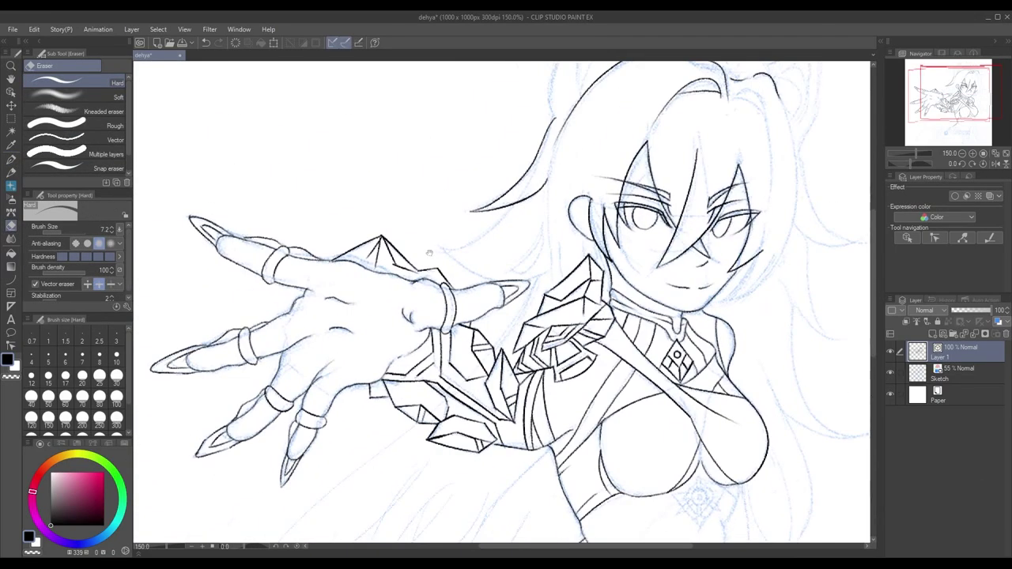
left_click_drag(548, 227, 526, 221)
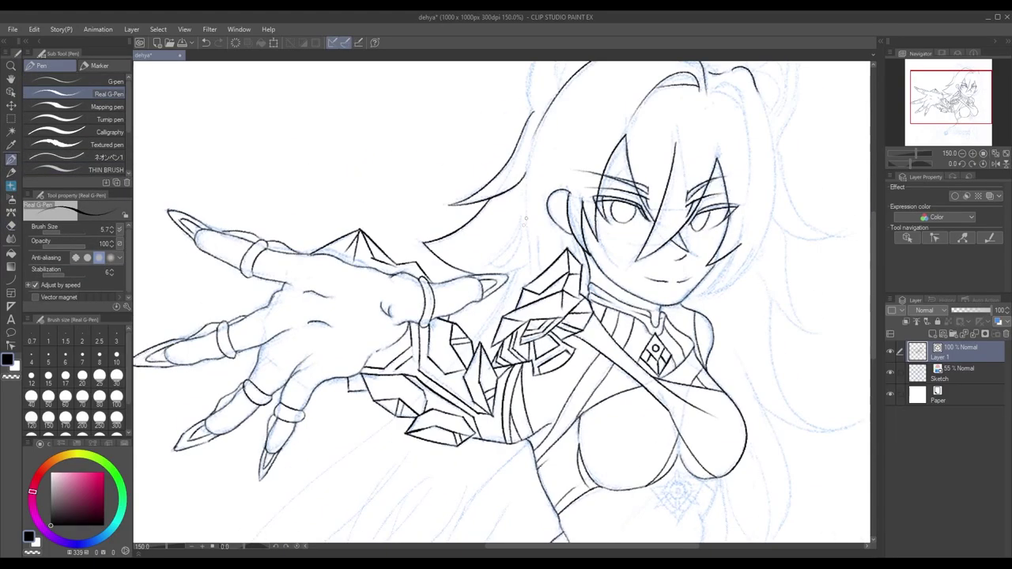
mouse_move(494, 269)
left_mouse_down()
mouse_move(419, 251)
mouse_move(467, 332)
mouse_move(409, 310)
left_mouse_up()
key("ctrl+z")
scroll(379, 237, "up", 2)
scroll(351, 245, "down", 2)
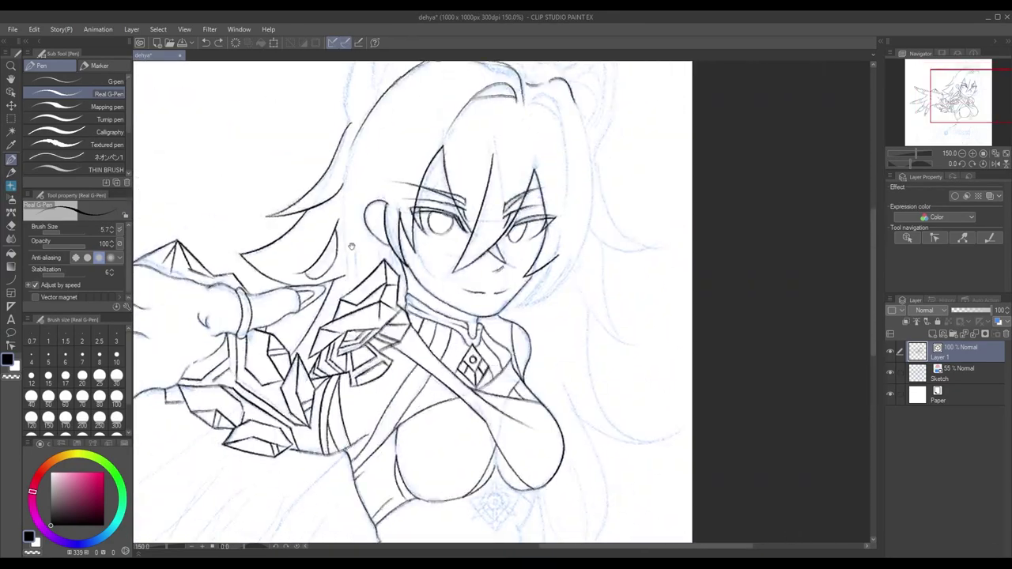
Ink the curved fringe strand on the other side of the parting, down along the face, and tidy its joins
left_click_drag(352, 245, 308, 252)
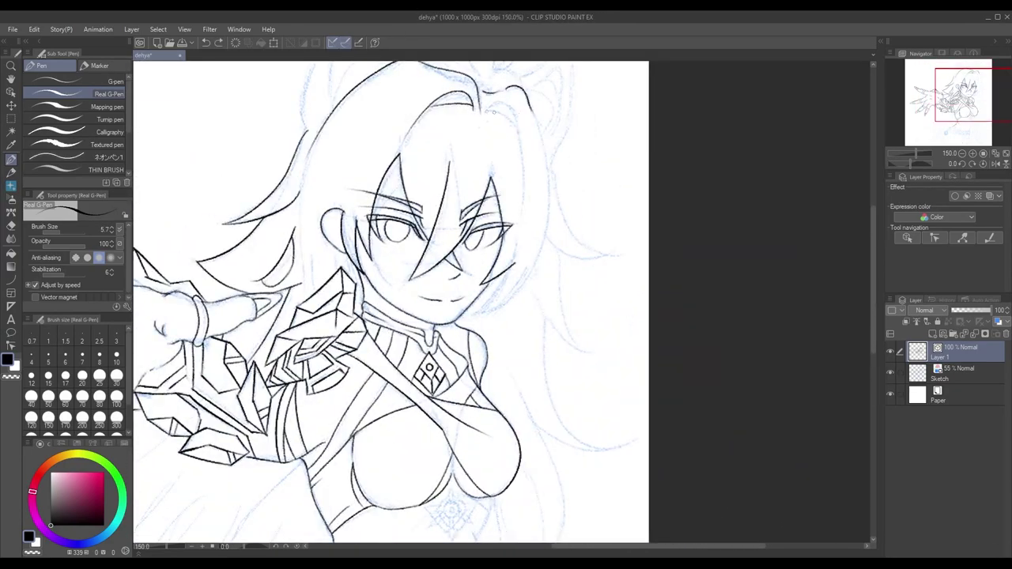
left_click_drag(523, 115, 530, 250)
left_click_drag(514, 117, 569, 211)
scroll(557, 209, "down", 3)
scroll(570, 237, "up", 6)
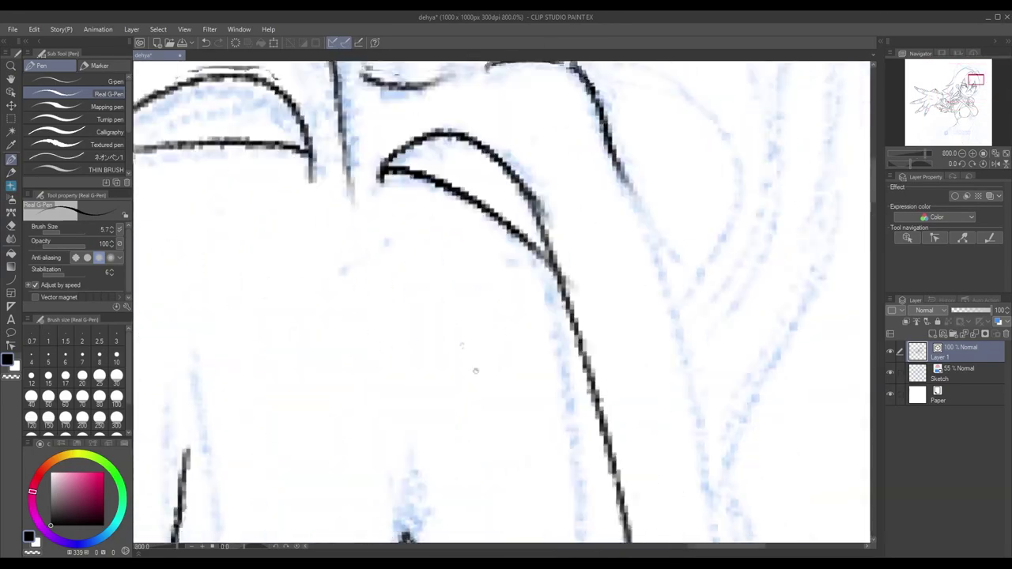
key("e")
scroll(604, 276, "down", 5)
key("p")
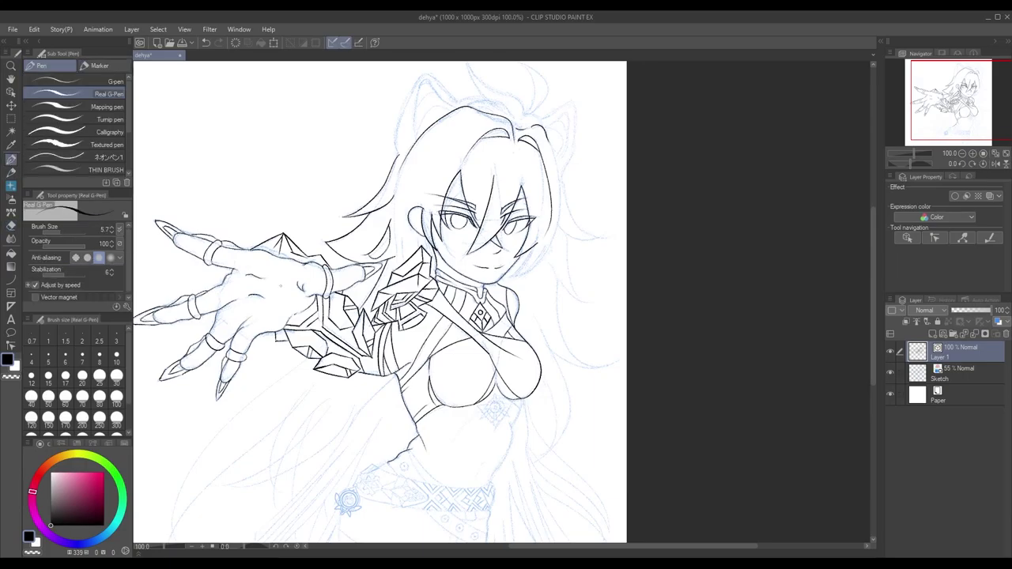
Ink the waist contour from below the chest to the belt on the side away from the outstretched arm
left_click_drag(510, 376, 376, 289)
scroll(388, 304, "up", 3)
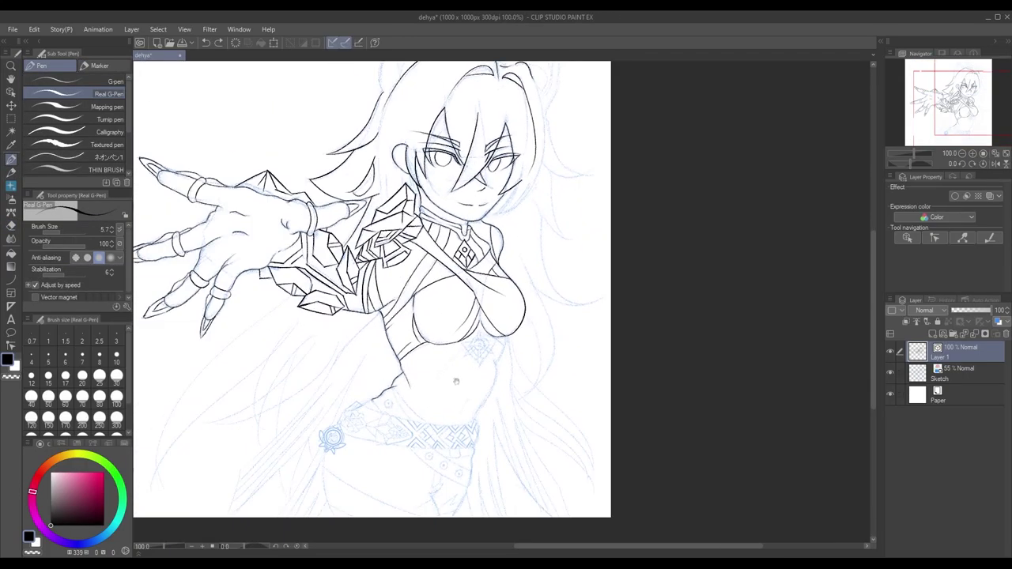
scroll(506, 233, "down", 1)
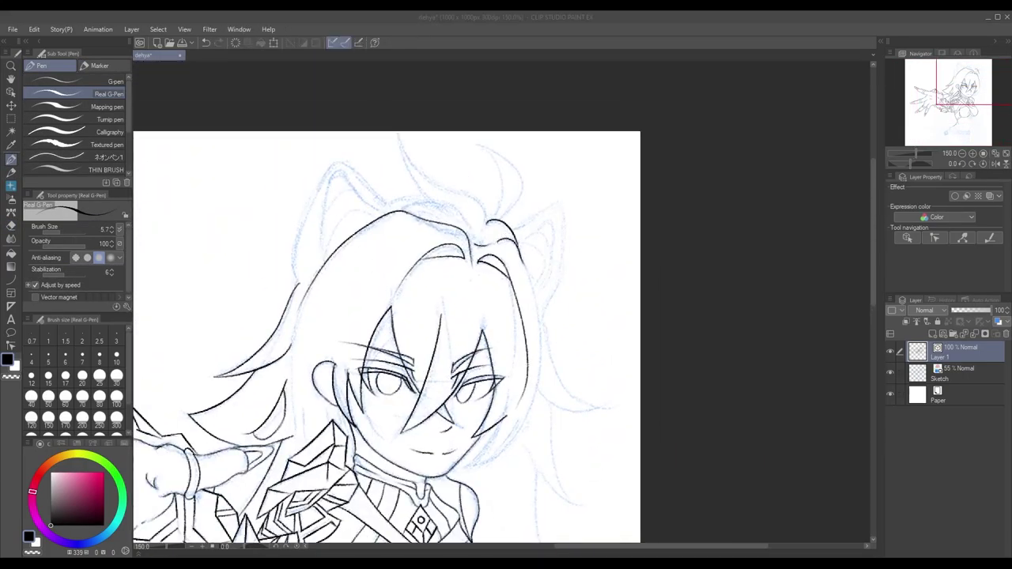
left_click_drag(506, 234, 506, 103)
scroll(677, 303, "up", 2)
left_click_drag(676, 303, 640, 370)
left_click_drag(720, 309, 653, 427)
scroll(654, 427, "down", 1)
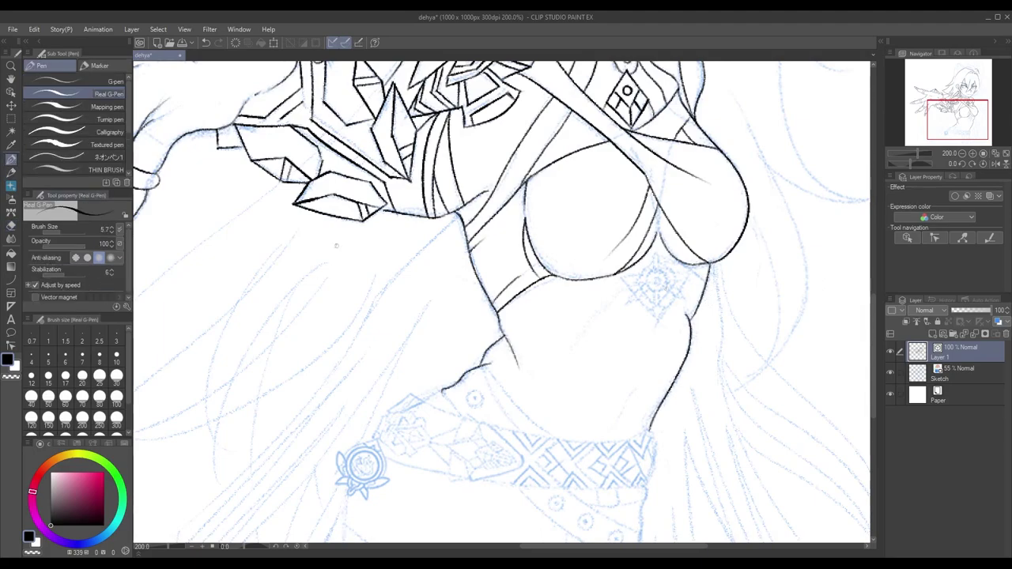
Ink the short strap under the chest and the downward-pointing triangle outline of the emblem beneath it
scroll(653, 427, "up", 1)
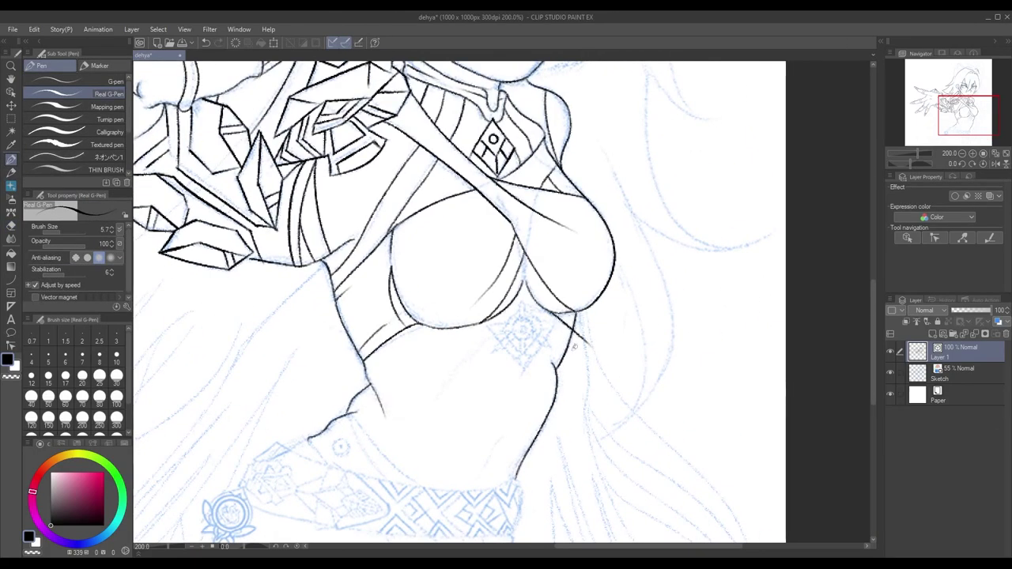
scroll(576, 346, "up", 2)
left_click_drag(541, 318, 609, 405)
left_click_drag(677, 310, 609, 405)
mouse_move(563, 409)
left_mouse_down()
mouse_move(642, 357)
mouse_move(689, 373)
left_mouse_up()
key("e")
key("p")
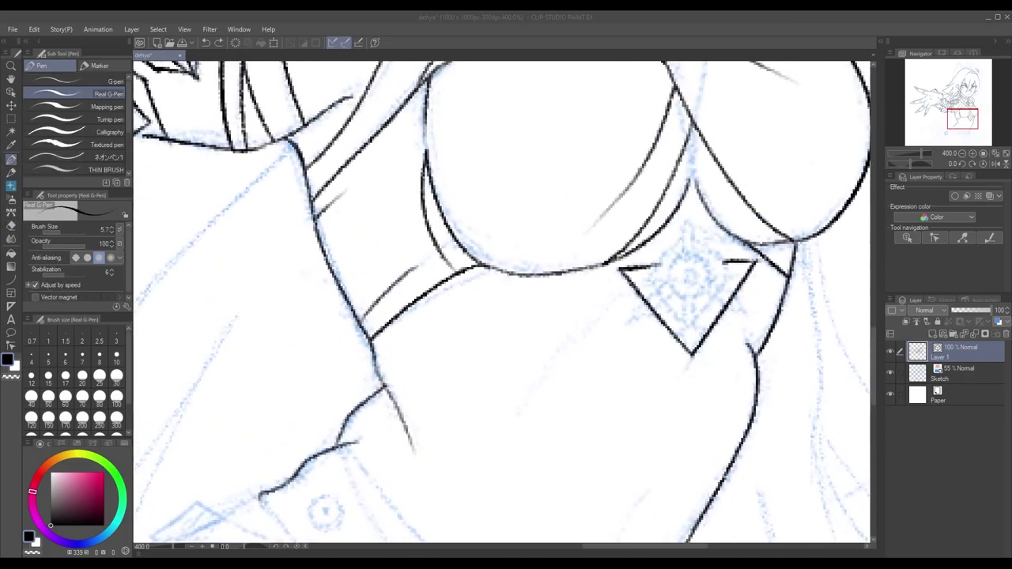
Ink the emblem's inner triangle, concentric rings and spokes within its triangular frame
left_click_drag(631, 275, 763, 268)
key("ctrl+z")
mouse_move(647, 276)
left_mouse_down()
mouse_move(670, 250)
mouse_move(721, 277)
mouse_move(699, 285)
mouse_move(691, 331)
left_mouse_up()
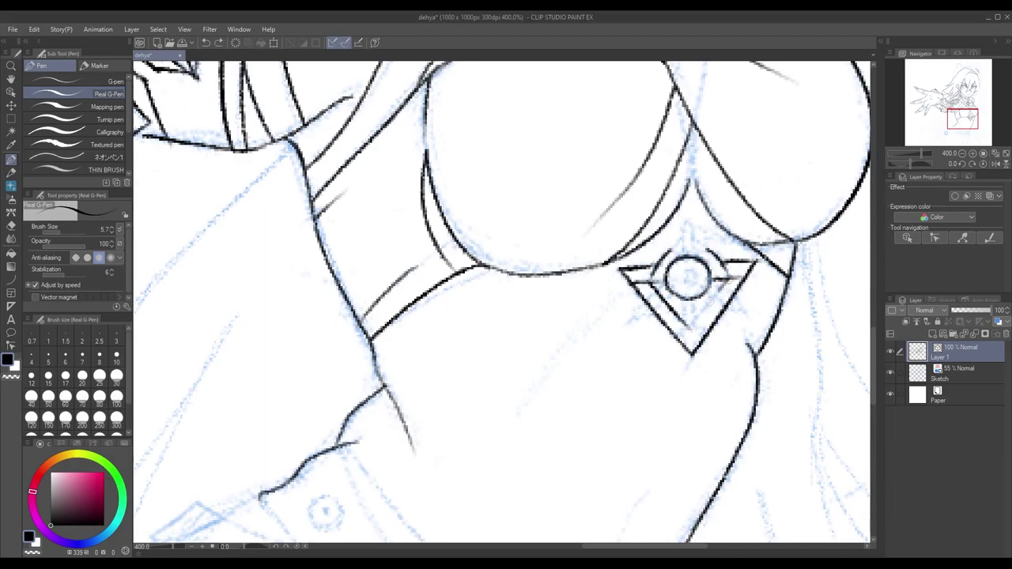
mouse_move(681, 269)
left_mouse_down()
mouse_move(693, 283)
mouse_move(699, 377)
left_mouse_up()
left_click_drag(734, 311, 711, 332)
mouse_move(727, 324)
left_mouse_down()
mouse_move(750, 310)
mouse_move(734, 356)
left_mouse_up()
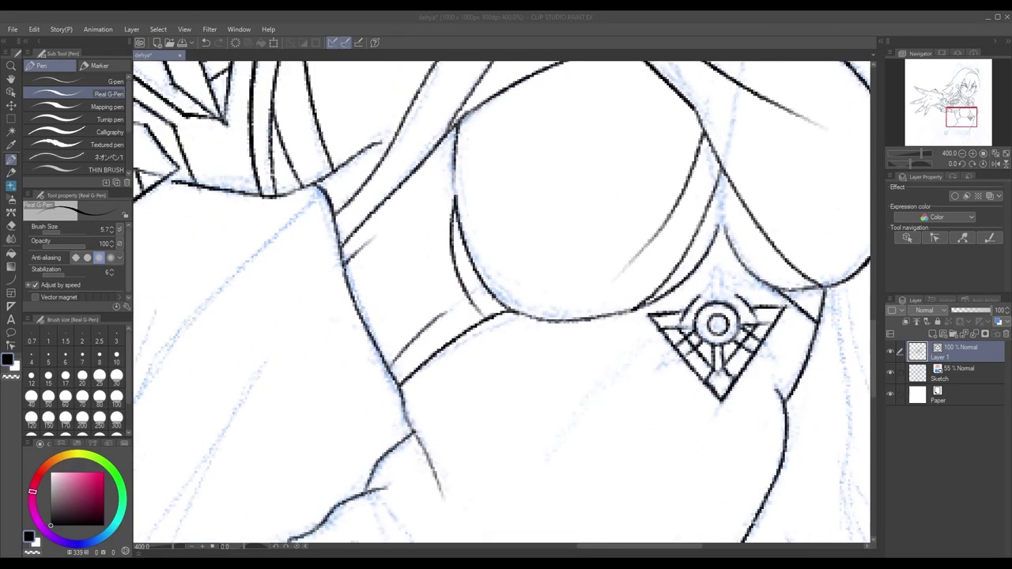
Ink the two diagonal blade-shaped spikes of the chest emblem and erase the lines crossing them
mouse_move(666, 344)
left_mouse_down()
mouse_move(685, 362)
mouse_move(658, 372)
left_mouse_up()
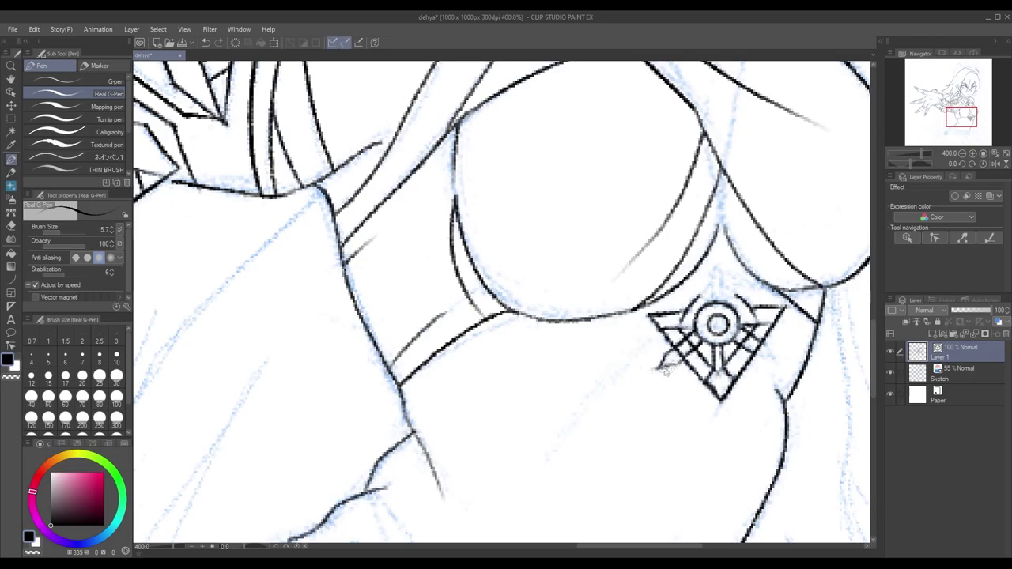
left_click_drag(782, 372, 679, 342)
key("e")
left_click_drag(573, 306, 590, 328)
left_click_drag(677, 312, 698, 334)
left_click_drag(617, 301, 658, 353)
key("p")
Ink the emblem's upper spike and the angular frame around its ring, and clean up the surrounding lines
scroll(501, 302, "down", 3)
key("e")
left_click_drag(501, 396, 536, 68)
scroll(670, 372, "up", 3)
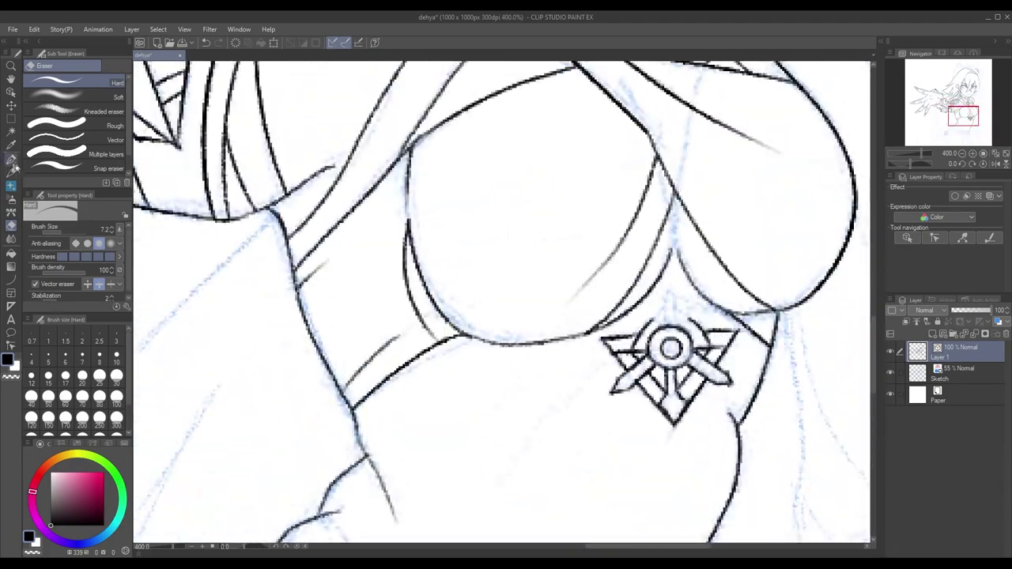
left_click(15, 160)
left_click_drag(673, 298, 683, 325)
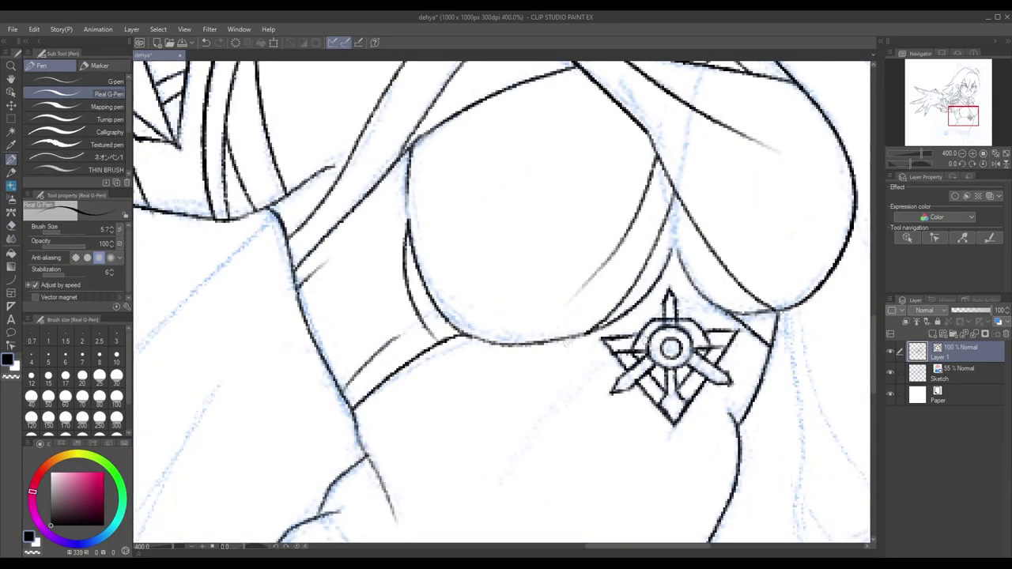
key("e")
scroll(502, 302, "down", 4)
scroll(501, 302, "up", 3)
Ink the navel crease and the curved waistband edges running from the hip down to the belt
left_click(11, 160)
left_click_drag(564, 393, 619, 253)
left_click_drag(620, 253, 605, 277)
left_click_drag(579, 184, 670, 176)
left_click_drag(564, 212, 637, 283)
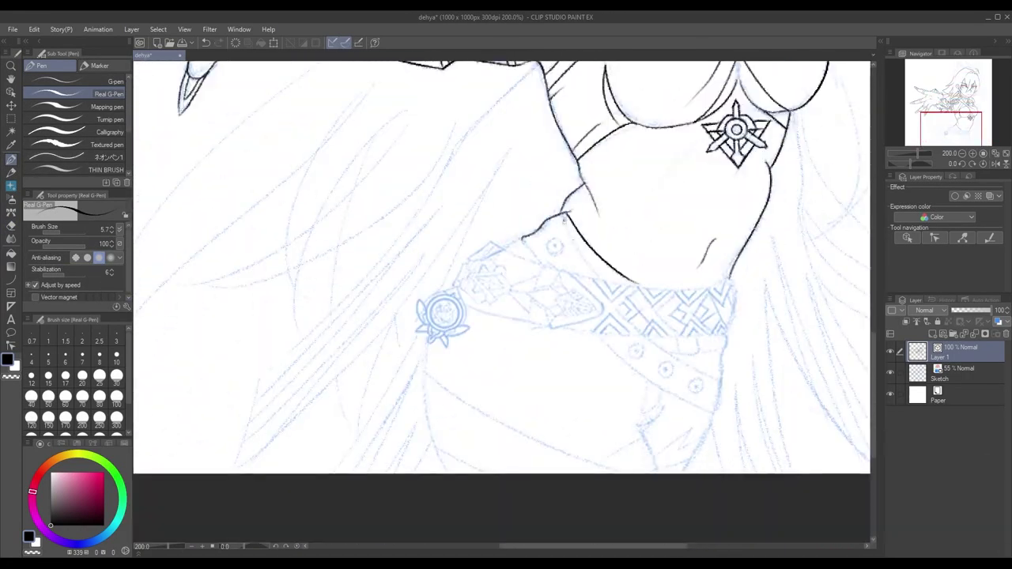
mouse_move(580, 243)
left_mouse_down()
mouse_move(567, 147)
mouse_move(639, 216)
left_mouse_up()
Set the Sketch layer's opacity to 71% and make Layer 1 active again
left_click(957, 373)
left_click_drag(997, 310, 985, 310)
key("alt+bracketright")
Ink the pointed end ornament of the belt buckle with its two small diamonds and the central peak between them
mouse_move(594, 261)
left_mouse_down()
mouse_move(621, 243)
mouse_move(519, 414)
mouse_move(581, 238)
mouse_move(622, 343)
left_mouse_up()
mouse_move(673, 236)
left_mouse_down()
mouse_move(667, 295)
mouse_move(627, 342)
left_mouse_up()
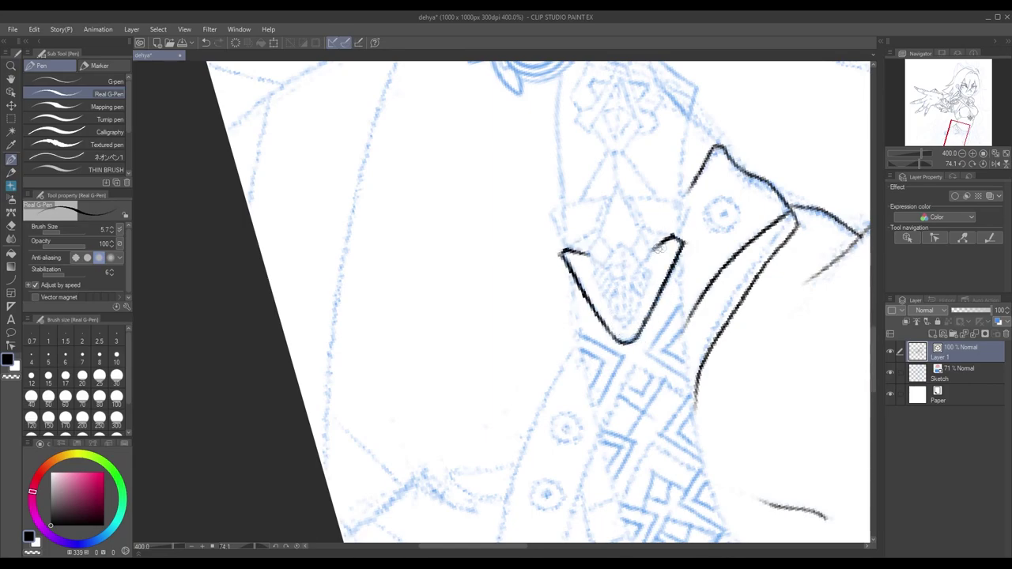
left_click_drag(609, 253, 642, 261)
key("ctrl+z")
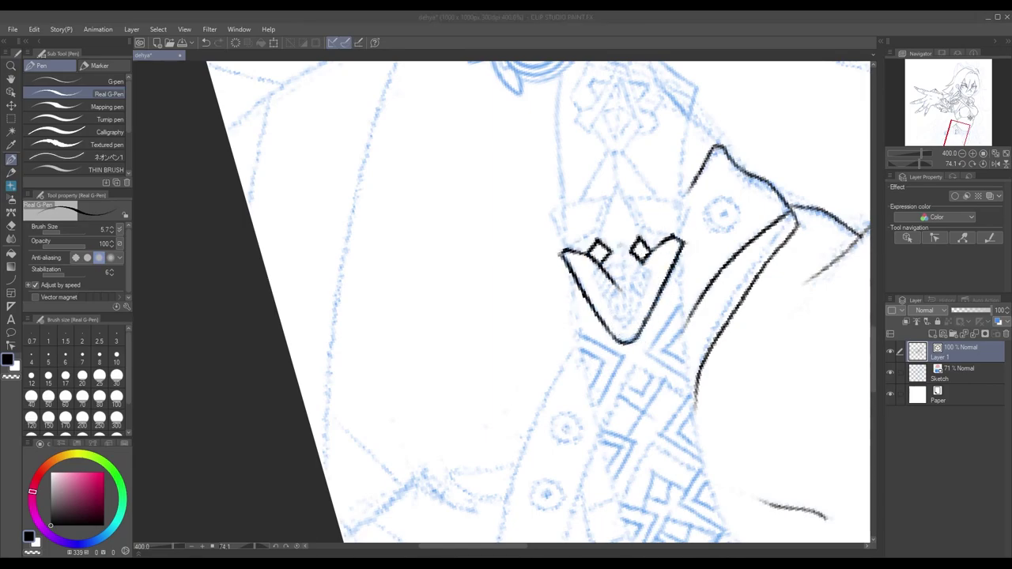
left_click_drag(598, 261, 620, 289)
left_click_drag(644, 261, 623, 293)
left_click_drag(602, 252, 644, 251)
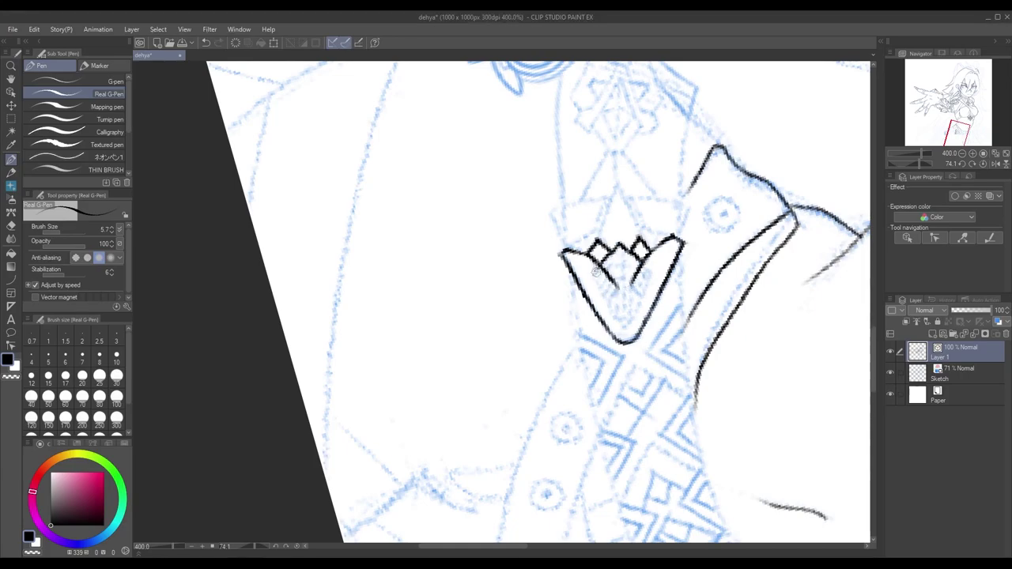
Ink the inner V-shaped facets, central shard and fine hatching inside the pointed belt ornament
left_click_drag(589, 276, 625, 334)
left_click_drag(657, 265, 625, 333)
scroll(625, 301, "down", 3)
scroll(625, 301, "up", 3)
left_click_drag(615, 290, 629, 332)
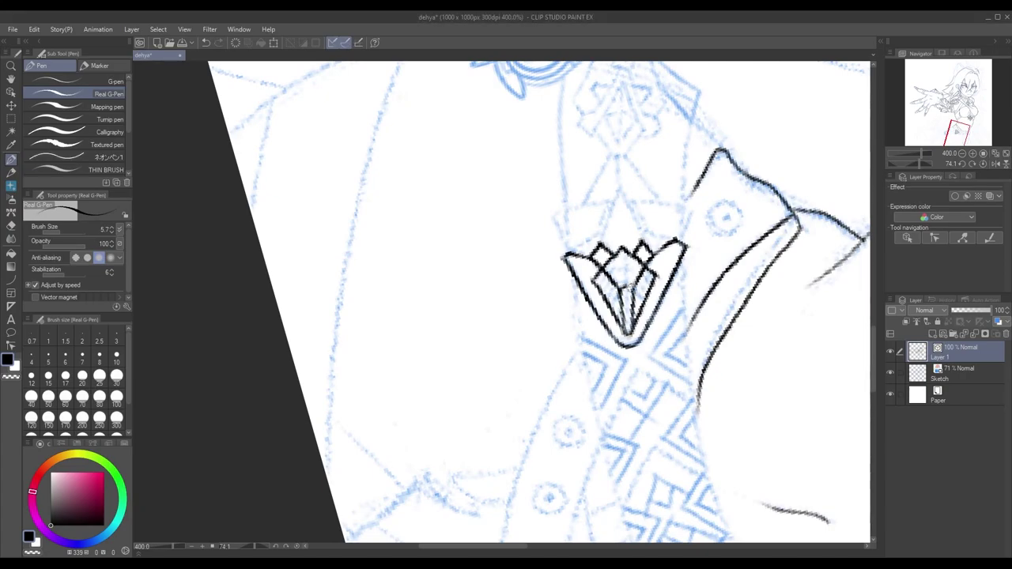
left_click_drag(629, 279, 647, 285)
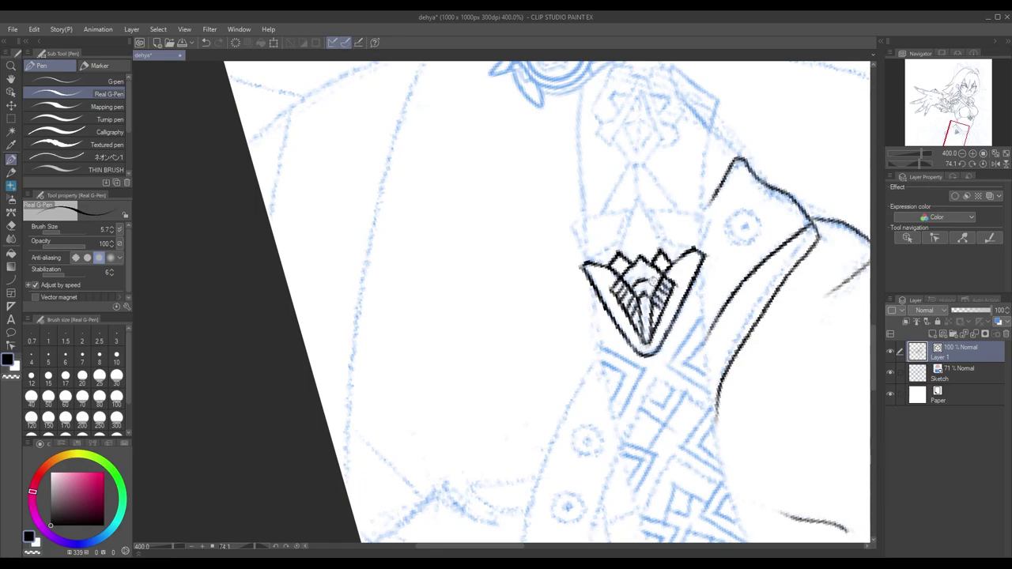
scroll(641, 305, "down", 3)
scroll(633, 299, "up", 3)
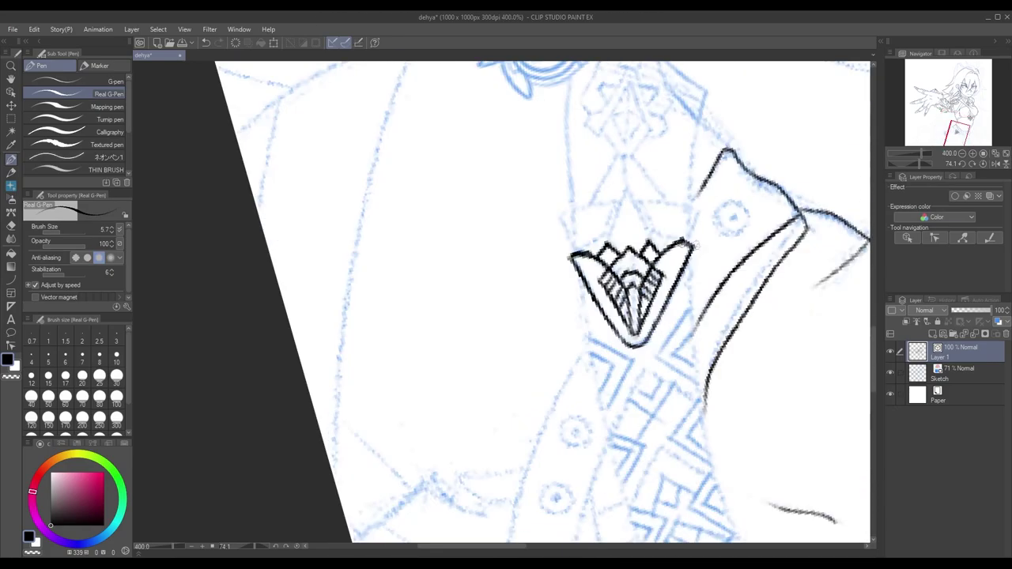
Ink the central spike, the two angular side plates and the peaked outline above the pointed belt ornament
left_click_drag(608, 253, 641, 242)
key("ctrl+z")
left_click_drag(571, 249, 560, 216)
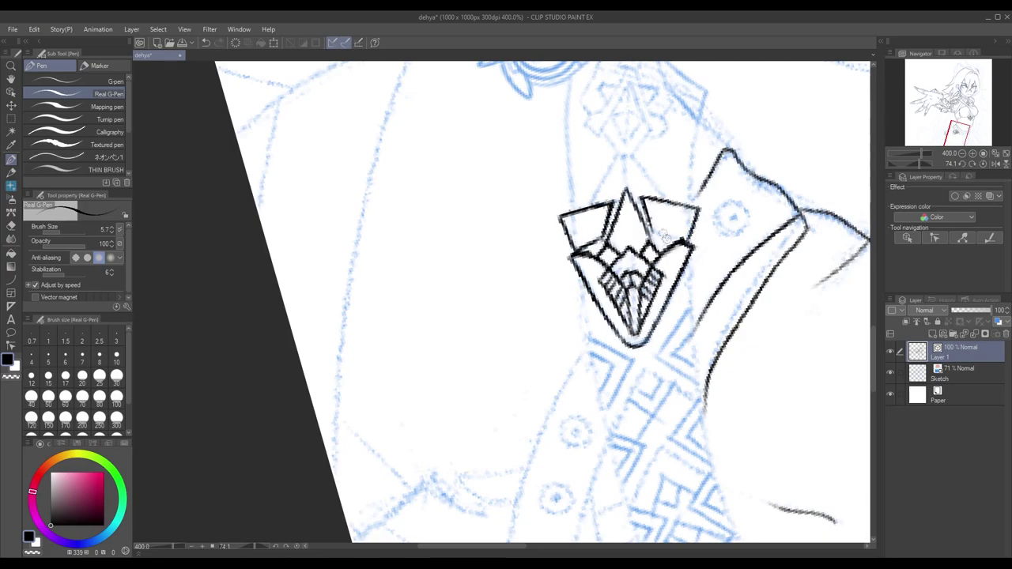
scroll(542, 302, "up", 3)
left_click_drag(595, 273, 621, 227)
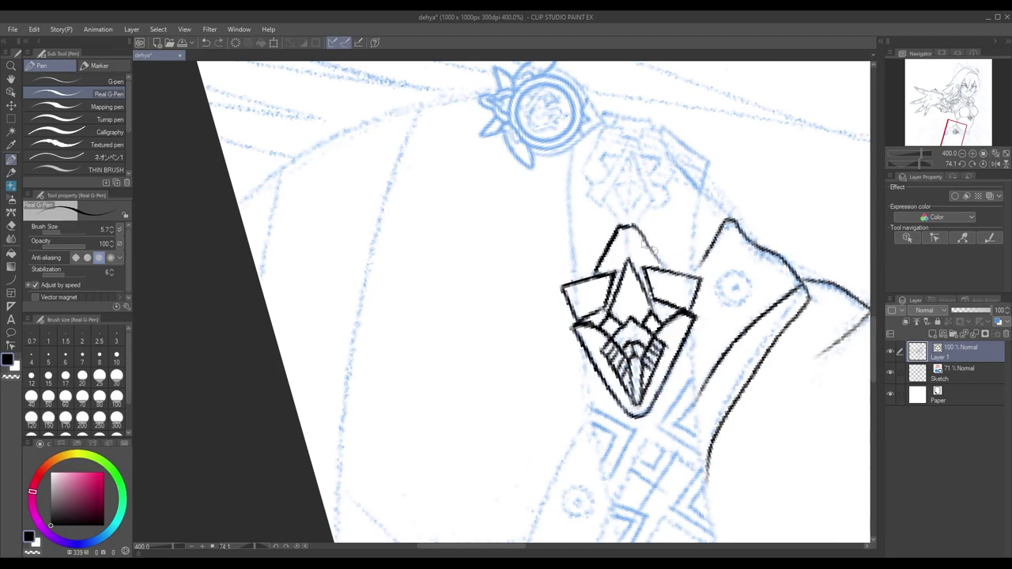
Ink the jagged flower-shaped ornament with its faceted centre and the belt edges around it near the hip
scroll(624, 282, "up", 5)
mouse_move(619, 294)
left_mouse_down()
mouse_move(640, 268)
mouse_move(671, 313)
mouse_move(680, 301)
mouse_move(685, 308)
mouse_move(654, 330)
mouse_move(640, 291)
mouse_move(644, 305)
mouse_move(652, 259)
mouse_move(647, 281)
mouse_move(624, 274)
mouse_move(666, 269)
mouse_move(673, 324)
left_mouse_up()
scroll(647, 284, "up", 2)
mouse_move(609, 261)
left_mouse_down()
mouse_move(587, 310)
mouse_move(659, 305)
mouse_move(624, 255)
mouse_move(685, 261)
mouse_move(691, 242)
mouse_move(360, 350)
mouse_move(392, 313)
left_mouse_up()
left_click_drag(387, 312, 522, 325)
mouse_move(447, 286)
left_mouse_down()
mouse_move(428, 307)
mouse_move(301, 283)
left_mouse_up()
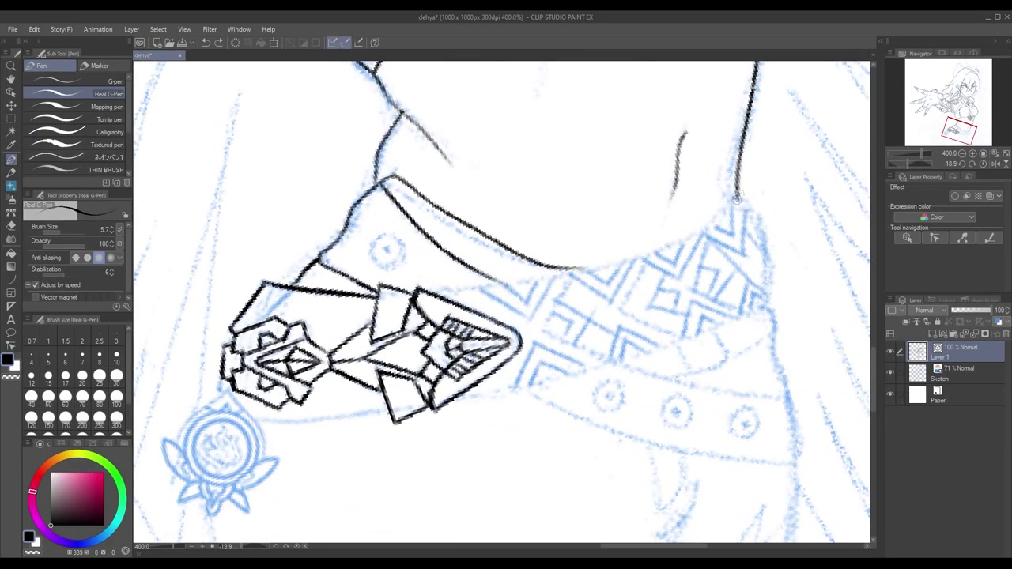
Ink the upper, lower and far side edges of the patterned belt band across the waist
left_click_drag(740, 196, 666, 247)
left_click_drag(420, 289, 630, 259)
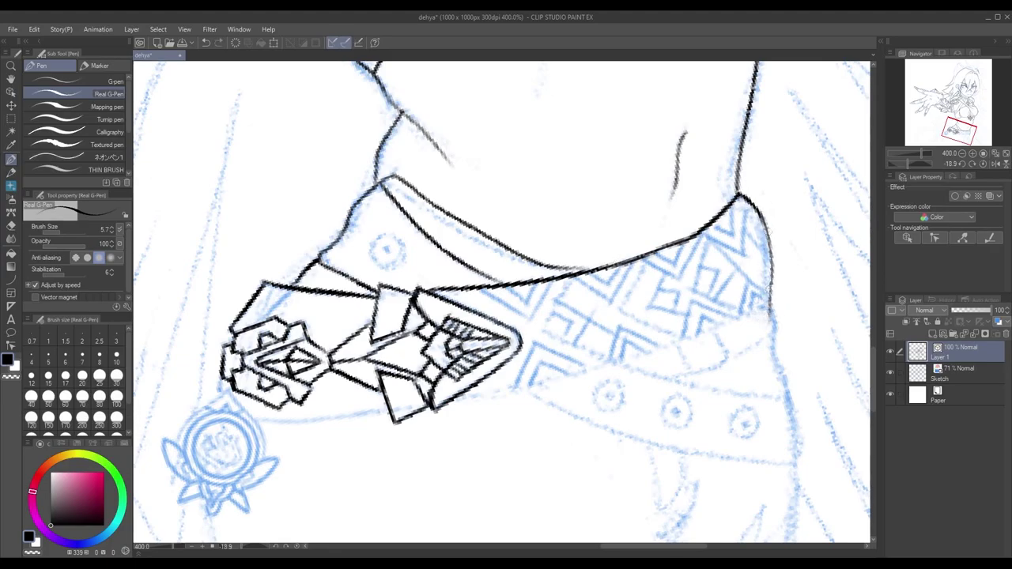
mouse_move(431, 340)
left_mouse_down()
mouse_move(732, 253)
mouse_move(722, 255)
left_mouse_up()
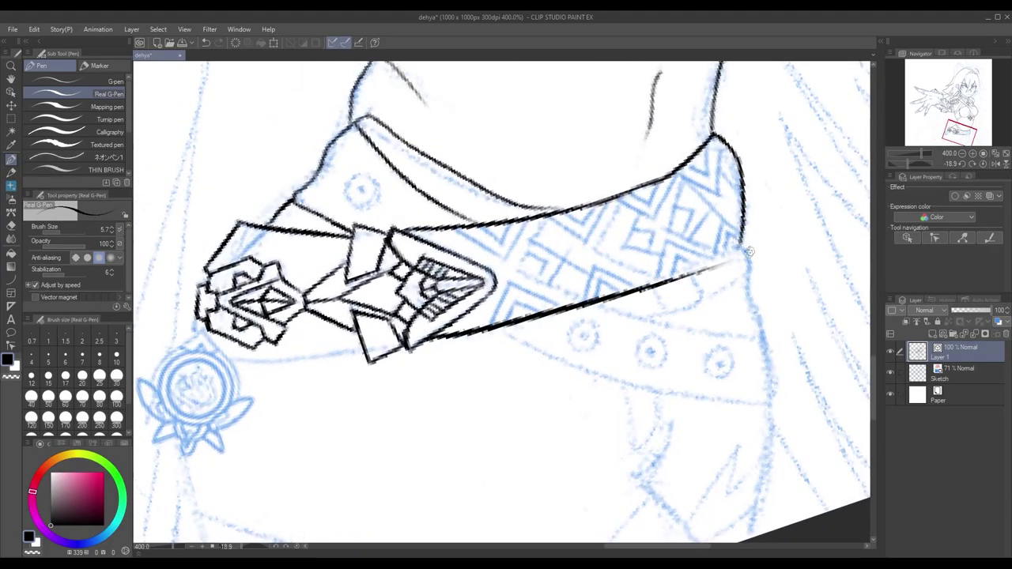
key("ctrl+z")
mouse_move(664, 281)
left_mouse_down()
mouse_move(785, 216)
mouse_move(791, 224)
left_mouse_up()
key("ctrl+z")
key("e")
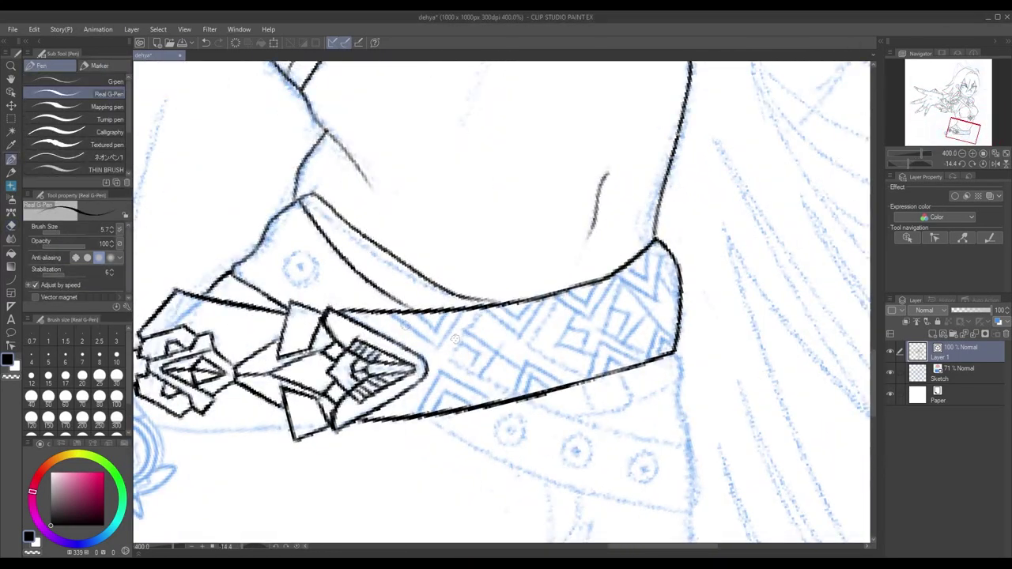
Ink the chevrons, crossing bars and angular geometric pattern filling the belt band
left_click_drag(413, 314, 437, 344)
mouse_move(461, 313)
left_mouse_down()
mouse_move(436, 345)
mouse_move(419, 413)
mouse_move(482, 310)
mouse_move(514, 402)
mouse_move(547, 299)
left_mouse_up()
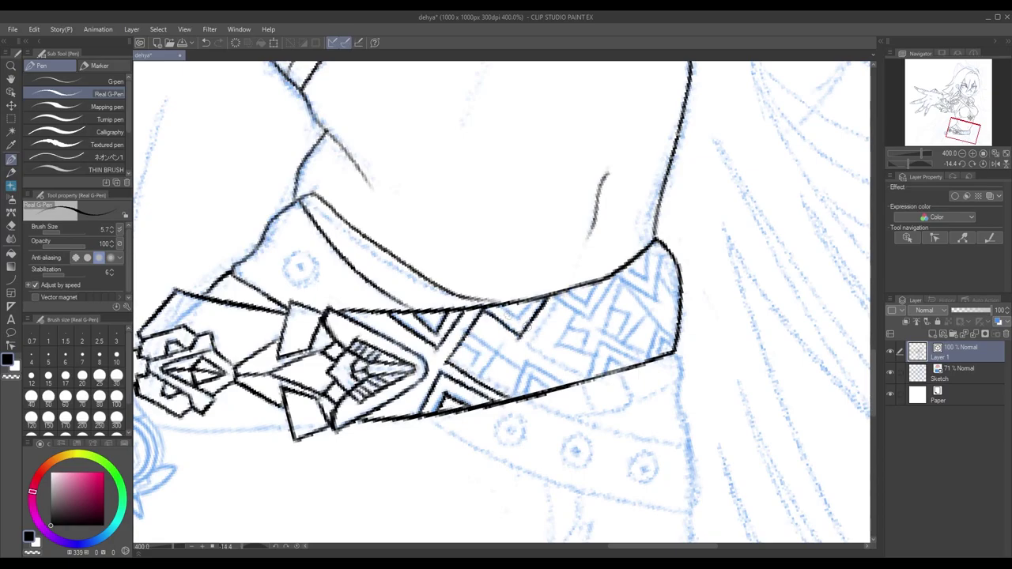
mouse_move(514, 395)
left_mouse_down()
mouse_move(602, 204)
mouse_move(591, 306)
left_mouse_up()
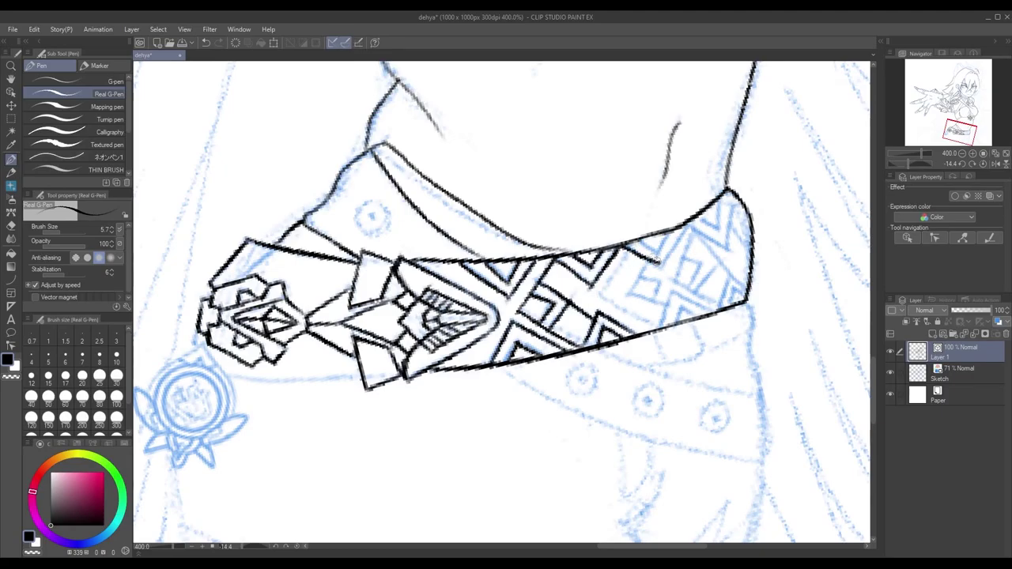
mouse_move(661, 252)
left_mouse_down()
mouse_move(533, 319)
mouse_move(576, 207)
mouse_move(518, 282)
mouse_move(642, 286)
mouse_move(650, 301)
left_mouse_up()
mouse_move(672, 236)
left_mouse_down()
mouse_move(659, 288)
mouse_move(713, 245)
left_mouse_up()
mouse_move(677, 296)
left_mouse_down()
mouse_move(724, 257)
mouse_move(722, 328)
left_mouse_up()
scroll(720, 257, "down", 3)
scroll(722, 327, "up", 5)
scroll(522, 281, "down", 2)
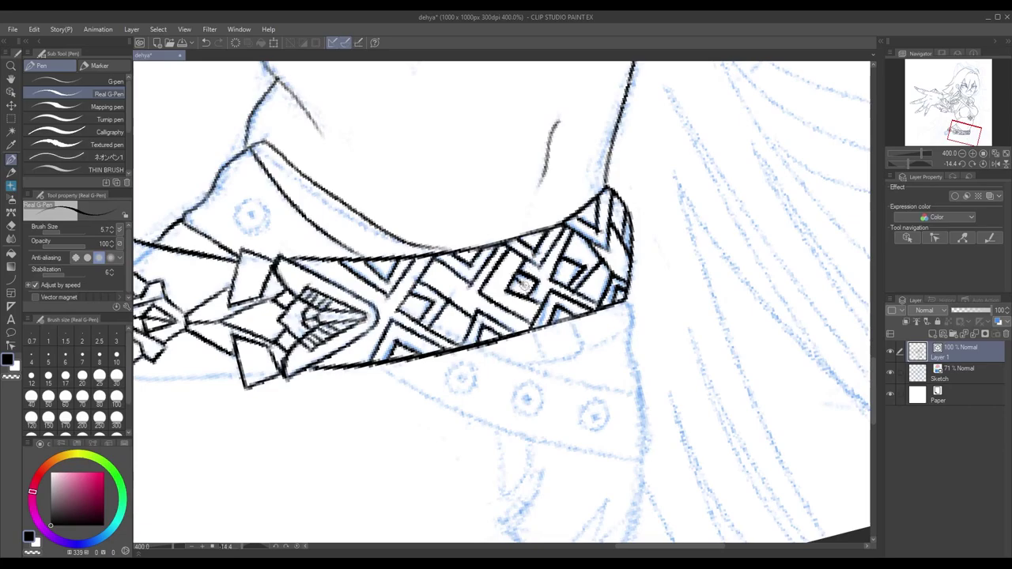
Ink the belt's lower edge beneath the flower-shaped ornament and the outer rings of the round hip brooch
scroll(570, 305, "down", 3)
scroll(569, 305, "up", 3)
scroll(571, 252, "down", 2)
scroll(593, 273, "up", 2)
scroll(595, 273, "down", 2)
scroll(485, 363, "up", 1)
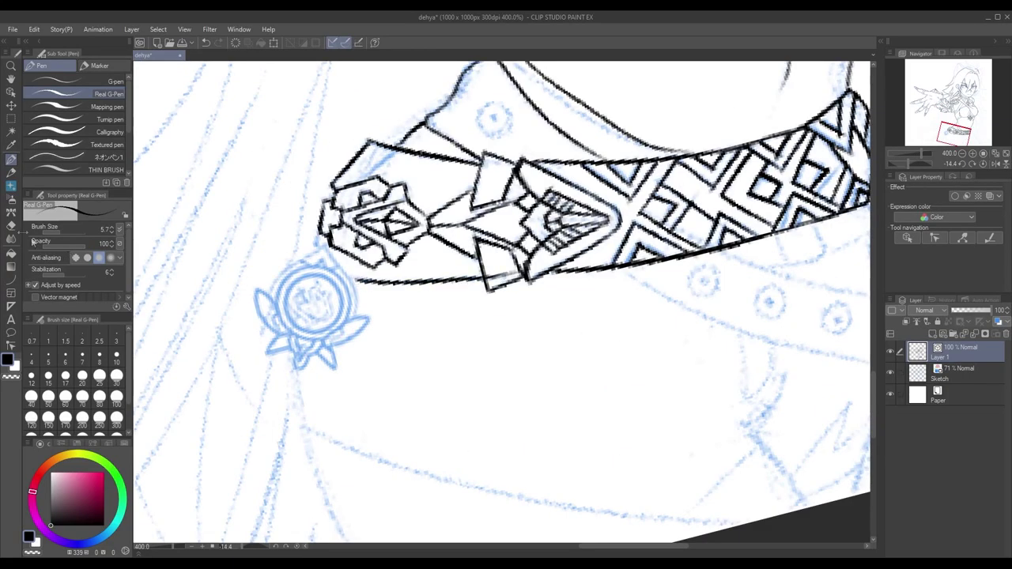
scroll(528, 287, "up", 1)
mouse_move(506, 236)
left_mouse_down()
mouse_move(457, 256)
mouse_move(454, 311)
left_mouse_up()
mouse_move(515, 315)
left_mouse_down()
mouse_move(465, 261)
mouse_move(465, 322)
left_mouse_up()
key("ctrl+z")
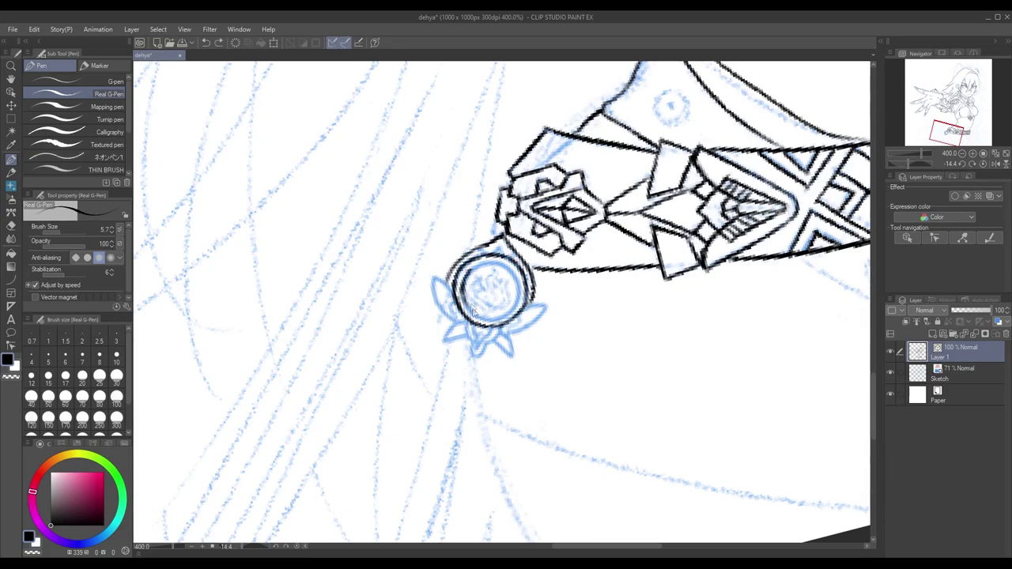
Ink the pointed petals around the round hip brooch and the swirling motif inside its inner ring
key("ctrl+z")
mouse_move(441, 276)
left_mouse_down()
mouse_move(448, 318)
mouse_move(467, 346)
mouse_move(601, 285)
mouse_move(546, 237)
mouse_move(555, 245)
mouse_move(564, 223)
left_mouse_up()
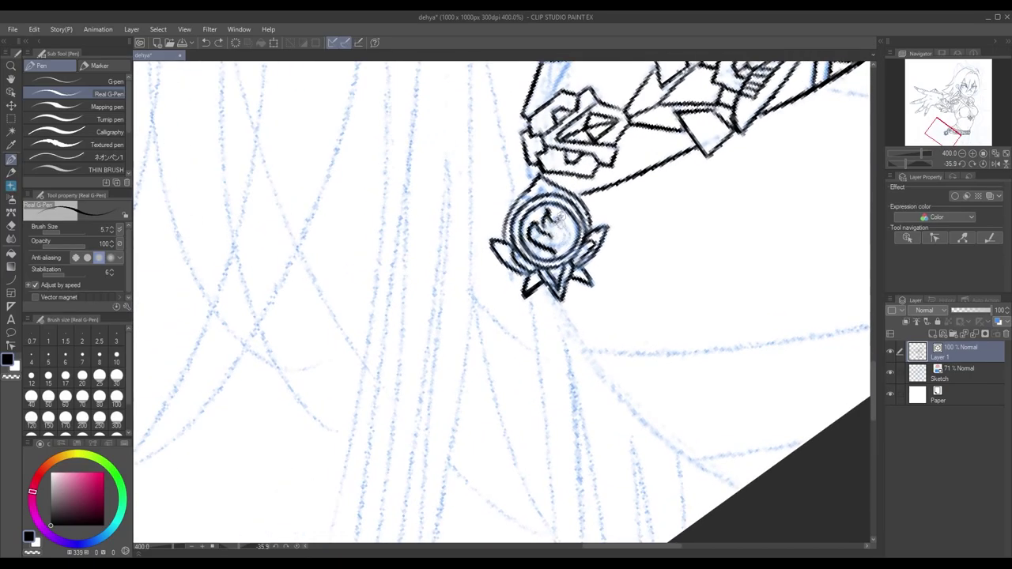
scroll(502, 301, "down", 3)
scroll(502, 301, "up", 3)
key("ctrl+z")
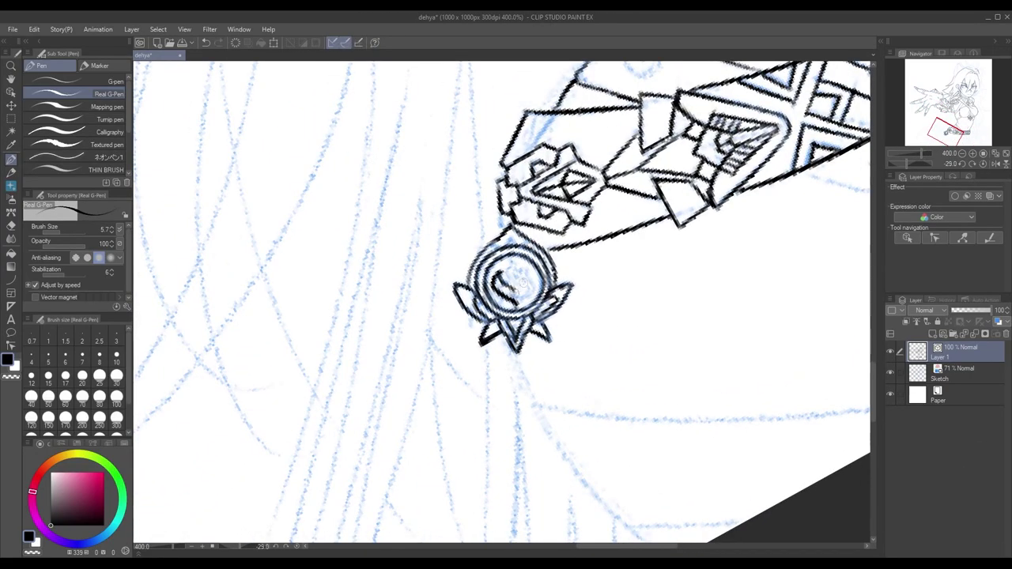
scroll(506, 316, "down", 5)
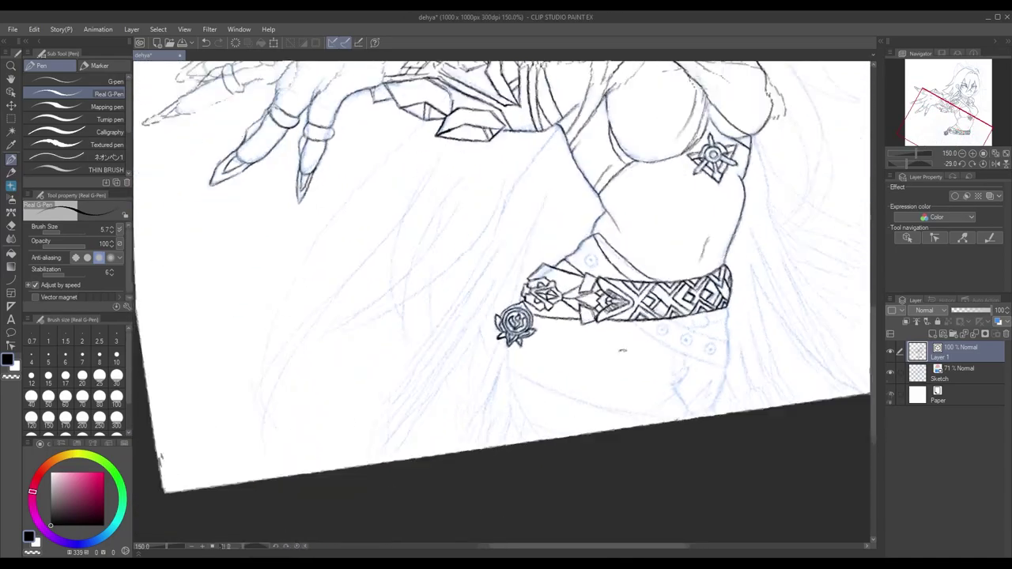
Ink nested triangle patterns in the empty belt areas above and below the flower-shaped ornament
scroll(506, 316, "up", 2)
left_click_drag(506, 317, 560, 327)
scroll(560, 328, "up", 1)
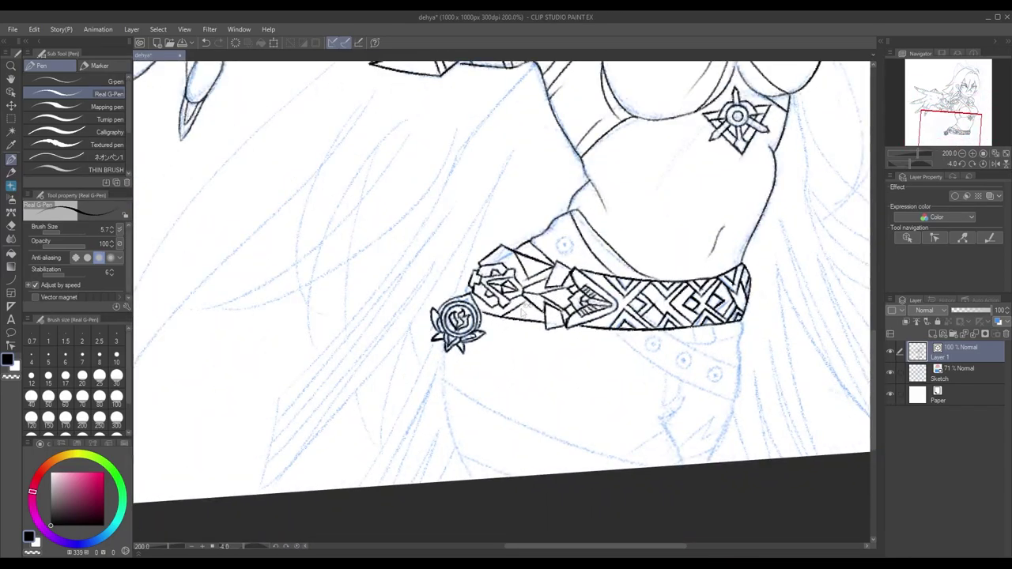
scroll(503, 293, "up", 2)
key("e")
key("p")
mouse_move(516, 344)
left_mouse_down()
mouse_move(535, 321)
mouse_move(556, 345)
left_mouse_up()
left_click_drag(550, 215, 605, 242)
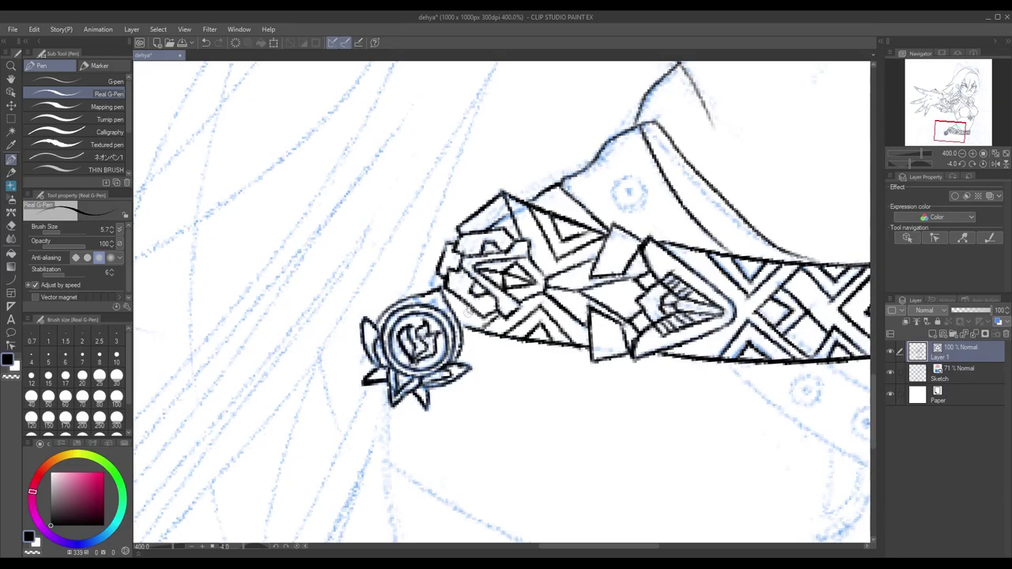
Ink the curved edges of the diagonal strap under the belt and the round studs on the waistband and strap
scroll(500, 237, "down", 2)
mouse_move(536, 299)
left_mouse_down()
mouse_move(681, 373)
mouse_move(685, 332)
left_mouse_up()
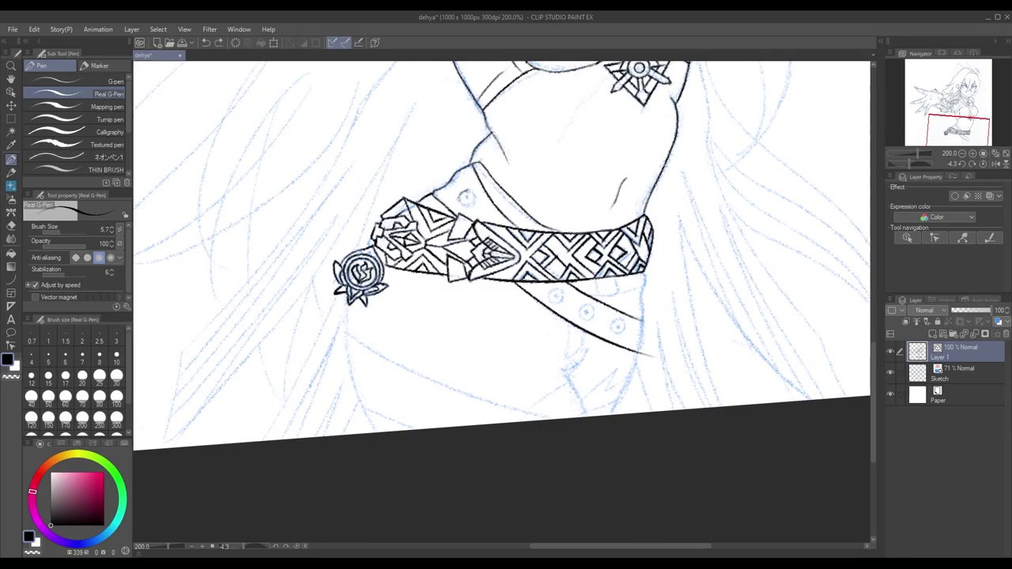
scroll(466, 199, "up", 2)
left_click_drag(466, 199, 384, 88)
left_click_drag(566, 272, 564, 274)
left_click_drag(625, 306, 623, 308)
left_click_drag(687, 335, 673, 337)
Ink the outer hip contour from the belt past the strap's end to the bottom of the canvas
left_click_drag(740, 241, 725, 364)
left_click_drag(742, 261, 696, 432)
mouse_move(696, 432)
left_mouse_down()
mouse_move(736, 318)
mouse_move(707, 415)
left_mouse_up()
mouse_move(793, 274)
left_mouse_down()
mouse_move(650, 396)
mouse_move(637, 357)
left_mouse_up()
scroll(651, 395, "down", 2)
key("e")
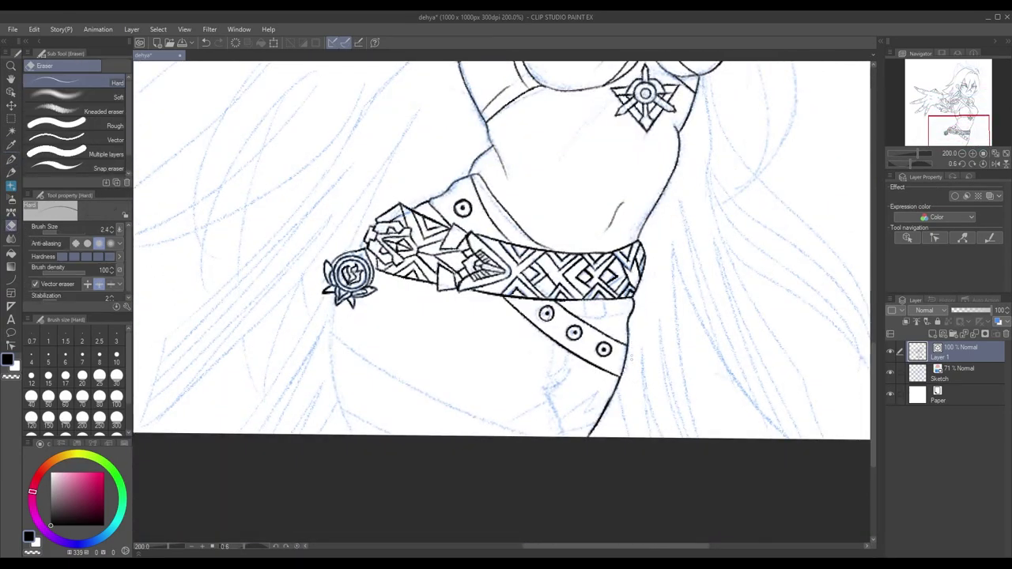
Ink the fabric folds between the belt and the studded strap and the small pointed fold below the strap
key("p")
scroll(633, 362, "up", 2)
left_click_drag(505, 307, 594, 304)
scroll(566, 301, "down", 2)
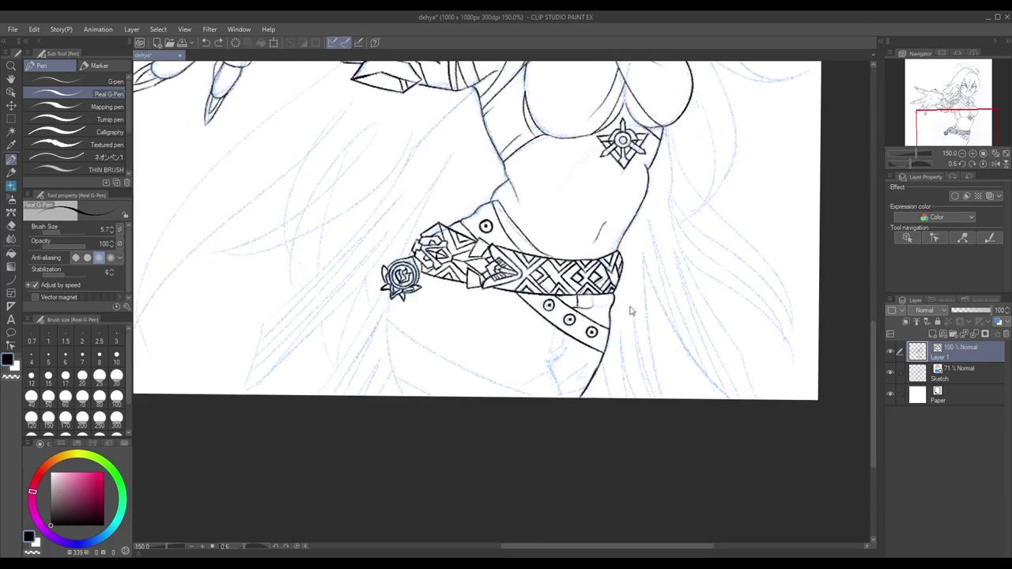
scroll(566, 300, "up", 1)
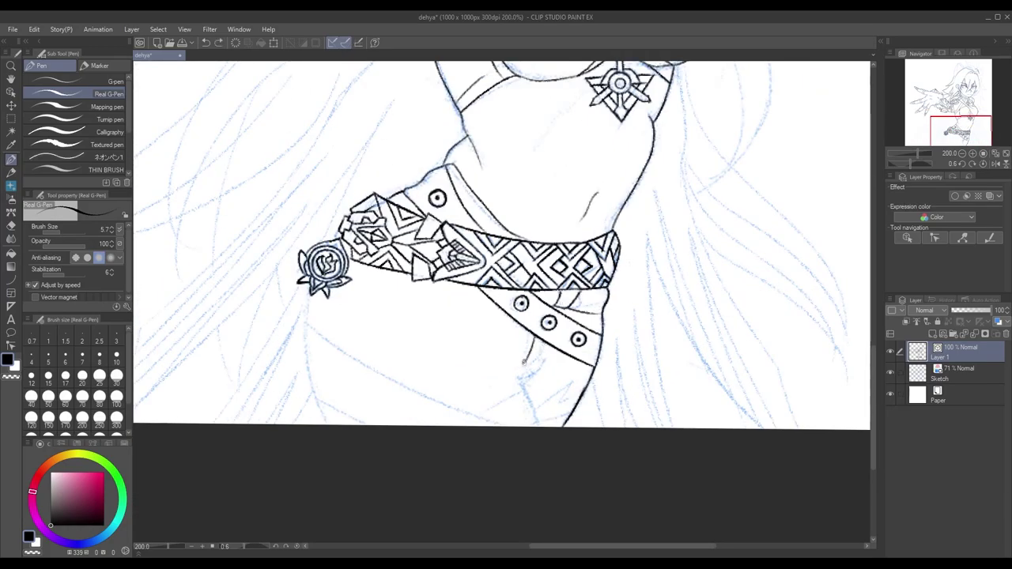
left_click_drag(523, 362, 539, 342)
scroll(530, 356, "down", 1)
scroll(546, 378, "up", 1)
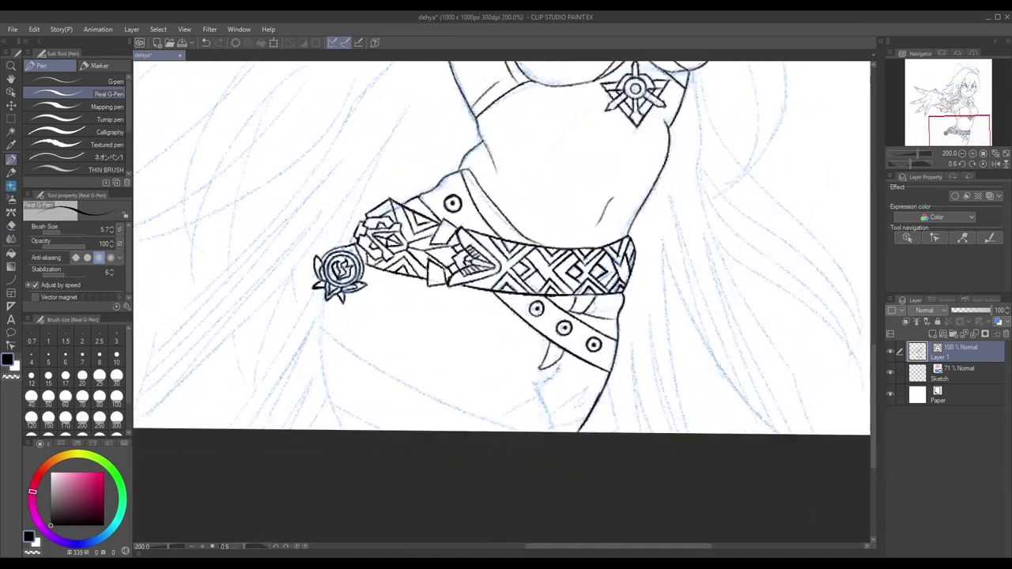
Ink the thigh contour below the brooch, the diagonal bands across the thigh and the creases near the inner leg
left_click_drag(322, 294, 341, 428)
left_click_drag(322, 329, 512, 430)
left_click_drag(330, 403, 386, 430)
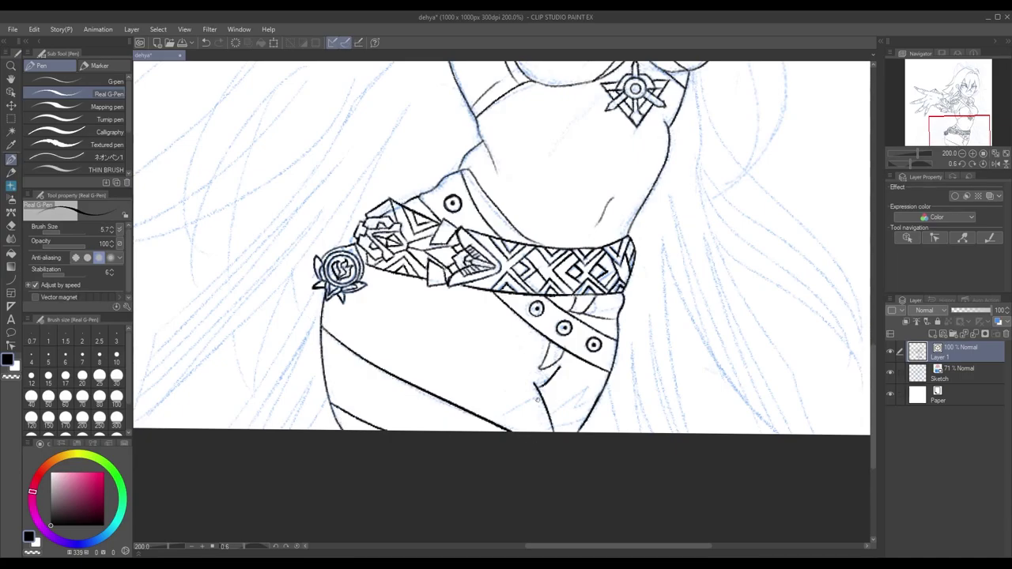
left_click_drag(495, 424, 544, 405)
scroll(526, 356, "down", 1)
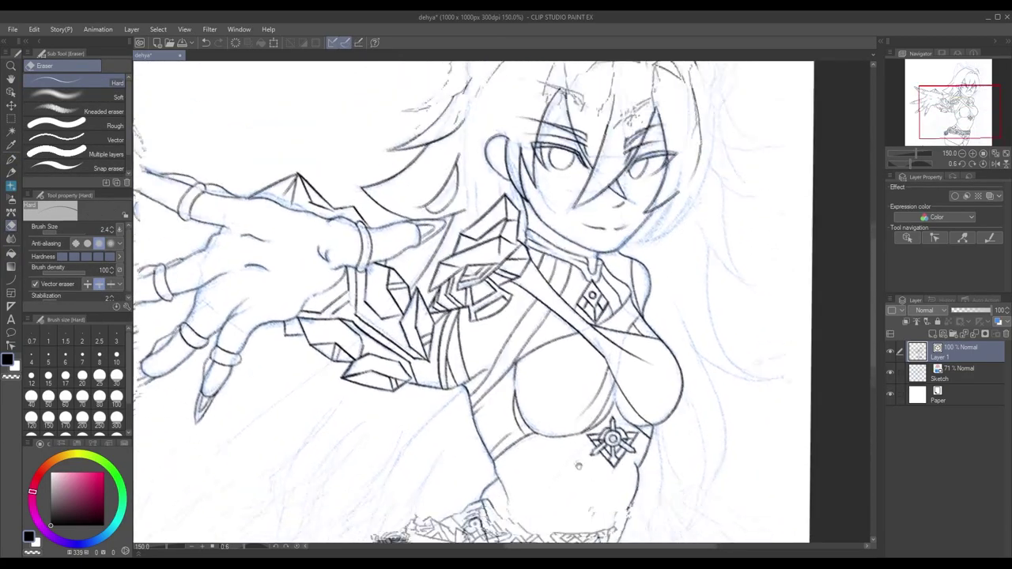
scroll(590, 315, "up", 1)
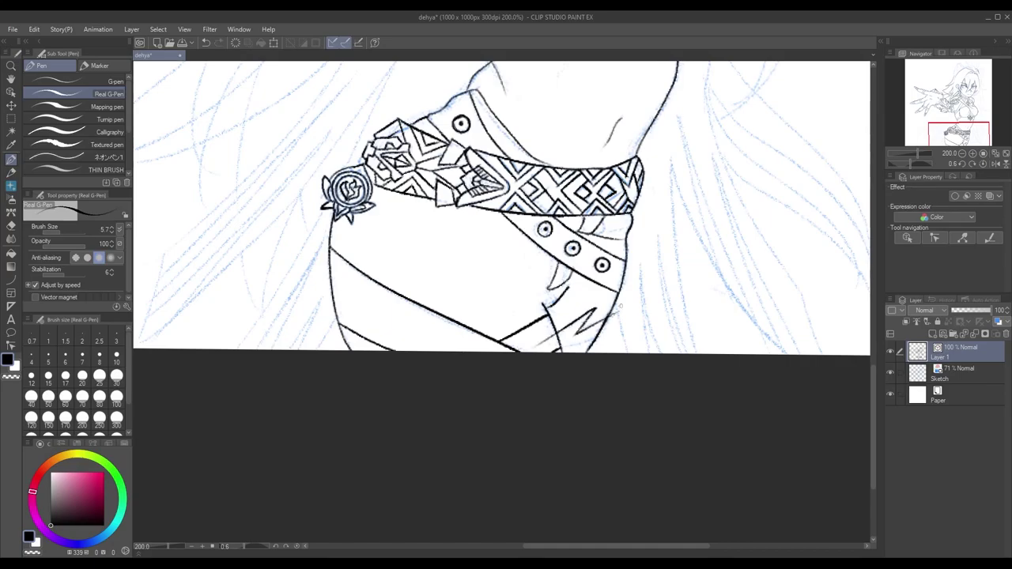
key("e")
scroll(506, 300, "down", 3)
scroll(659, 384, "up", 3)
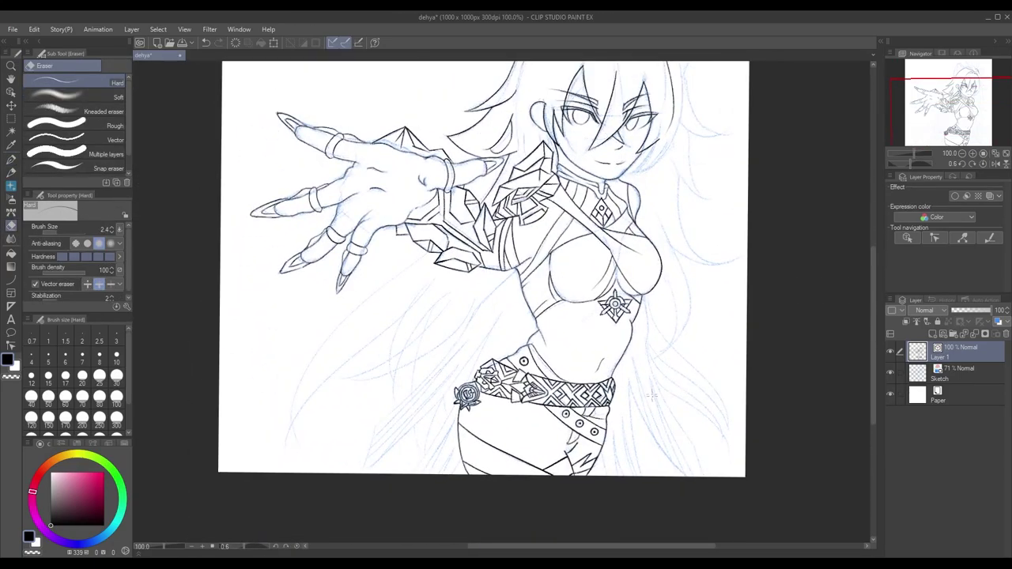
left_click(11, 159)
left_click_drag(477, 342, 462, 268)
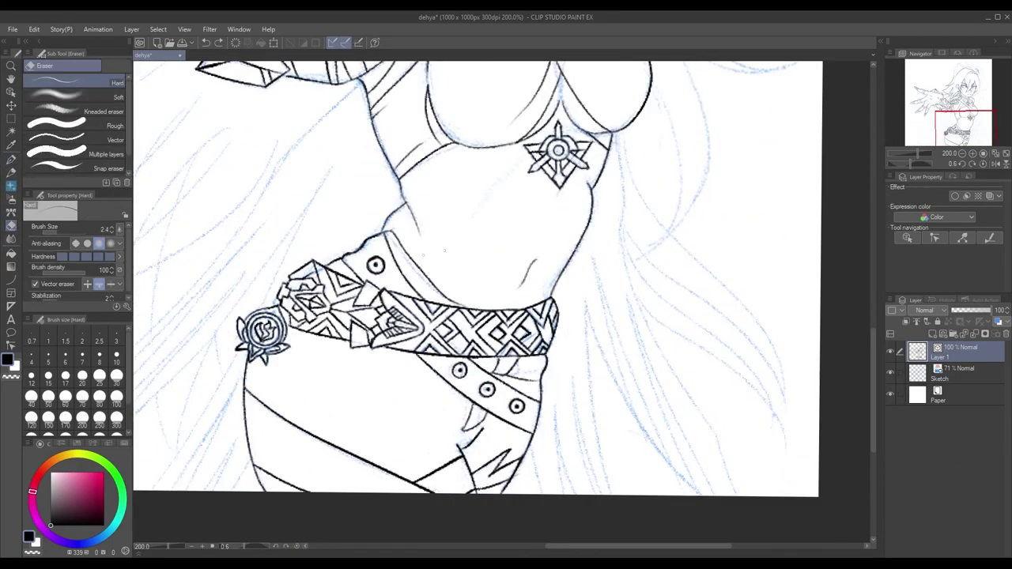
scroll(459, 250, "down", 3)
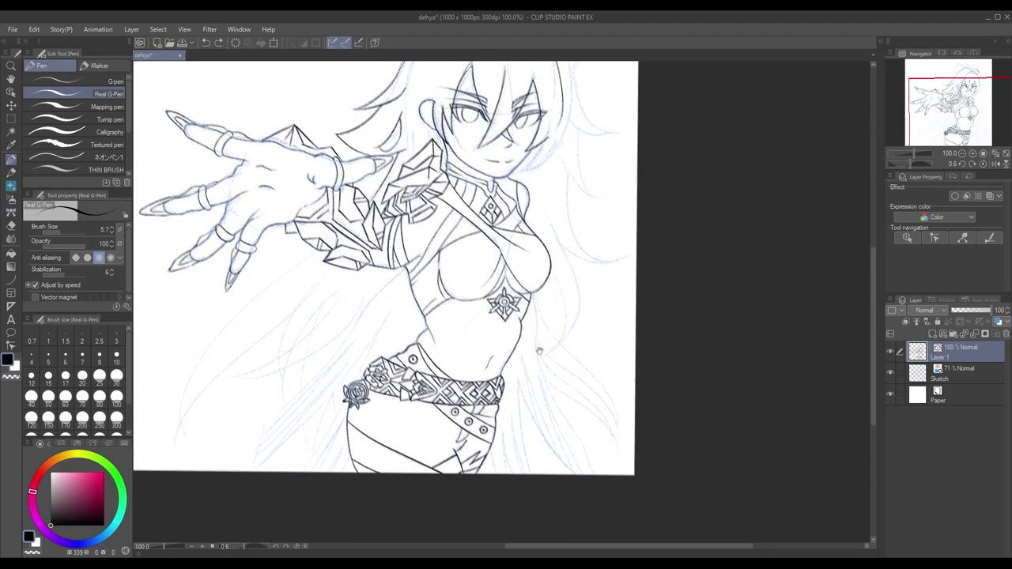
scroll(581, 234, "up", 2)
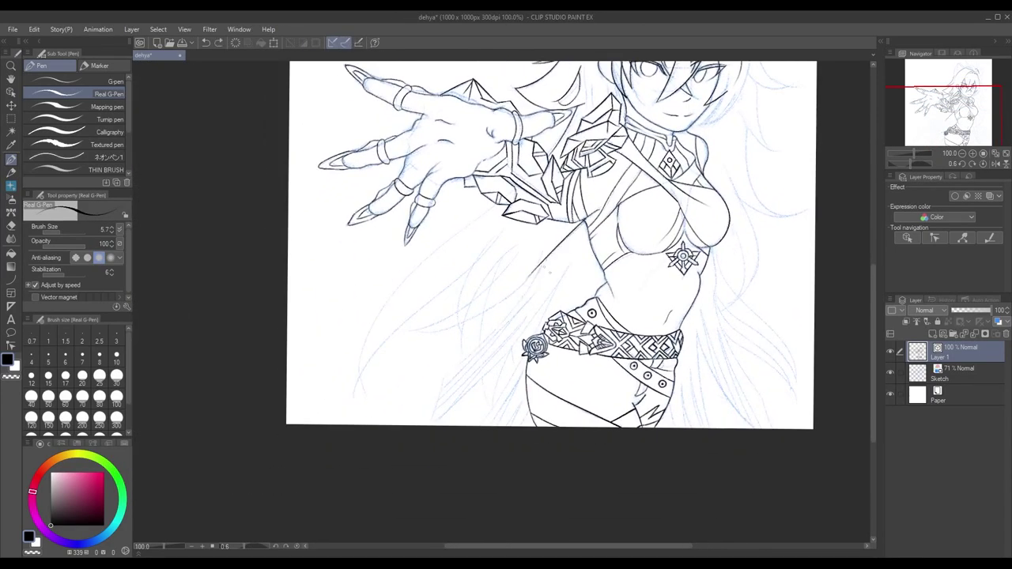
scroll(535, 284, "up", 1)
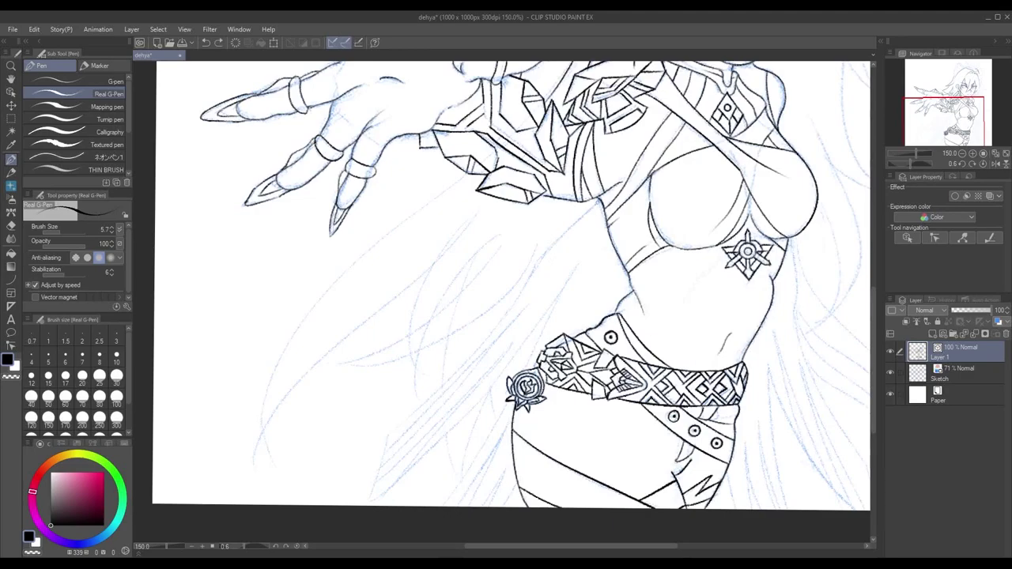
Ink the outer contour of the cloth hanging beneath the outstretched arm and its long inner edges down to the canvas bottom
mouse_move(515, 302)
left_mouse_down()
mouse_move(391, 432)
mouse_move(447, 299)
left_mouse_up()
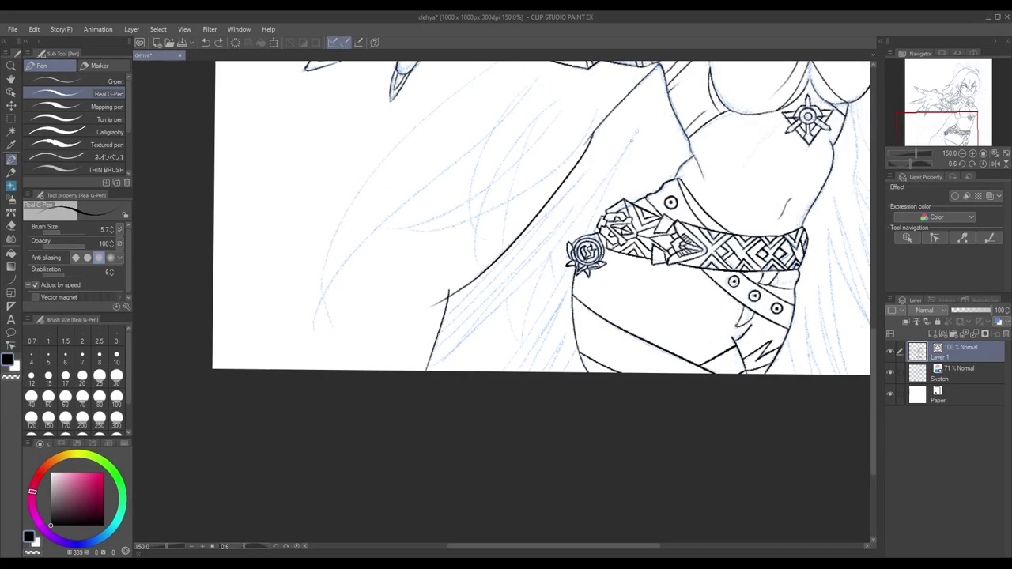
key("e")
key("p")
mouse_move(614, 178)
left_mouse_down()
mouse_move(564, 284)
mouse_move(595, 193)
left_mouse_up()
mouse_move(509, 335)
left_mouse_down()
mouse_move(467, 297)
mouse_move(541, 338)
left_mouse_up()
left_click_drag(599, 187, 500, 281)
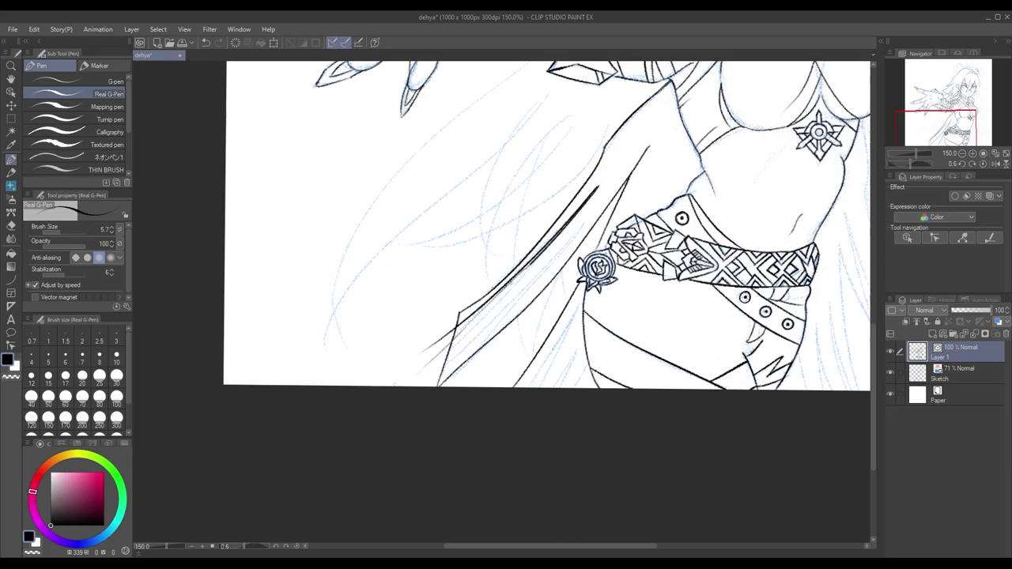
Redraw the long diagonal folds inside the cloth under the arm and ink the pointed folds next to the brooch
key("ctrl+z")
mouse_move(592, 190)
left_mouse_down()
mouse_move(407, 384)
mouse_move(431, 386)
left_mouse_up()
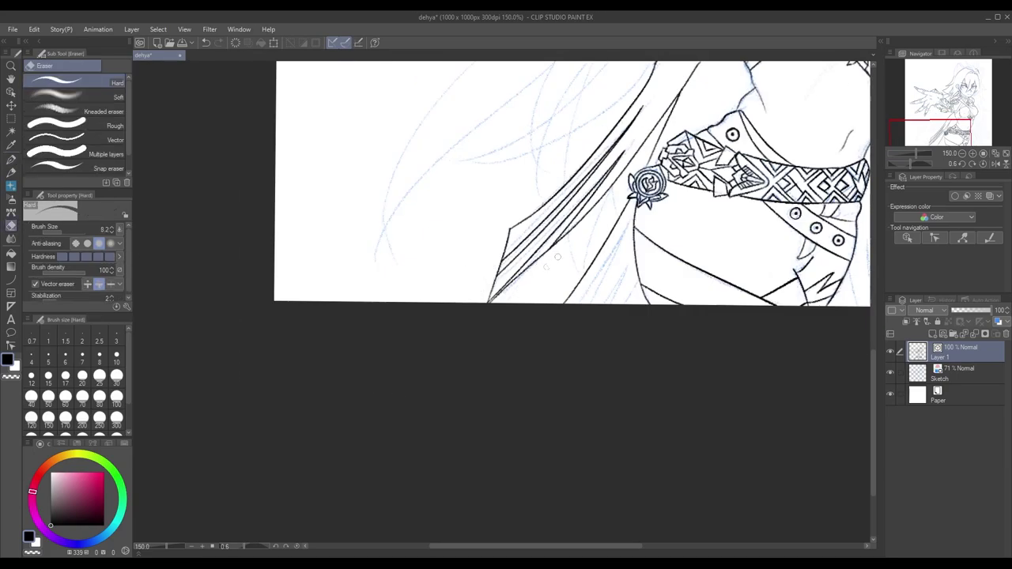
mouse_move(527, 316)
left_mouse_down()
mouse_move(413, 356)
mouse_move(395, 332)
left_mouse_up()
left_click_drag(498, 247, 449, 323)
left_click_drag(488, 285, 498, 325)
Ink the outer contour and curved inner edge of the cloth hanging beside the opposite hip, from below the bust downward
key("ctrl+minus")
left_click_drag(578, 282, 614, 358)
key("ctrl+plus")
left_click_drag(558, 209, 569, 312)
key("ctrl+z")
left_click_drag(564, 261, 631, 417)
key("ctrl+z")
left_click_drag(563, 285, 651, 479)
key("ctrl+z")
Ink the long vertical fold lines of the hanging cloth next to the studded strap and outer thigh
mouse_move(546, 328)
left_mouse_down()
mouse_move(625, 479)
mouse_move(552, 479)
left_mouse_up()
left_click_drag(518, 418, 503, 484)
left_click_drag(641, 429, 680, 447)
key("e")
key("p")
key("e")
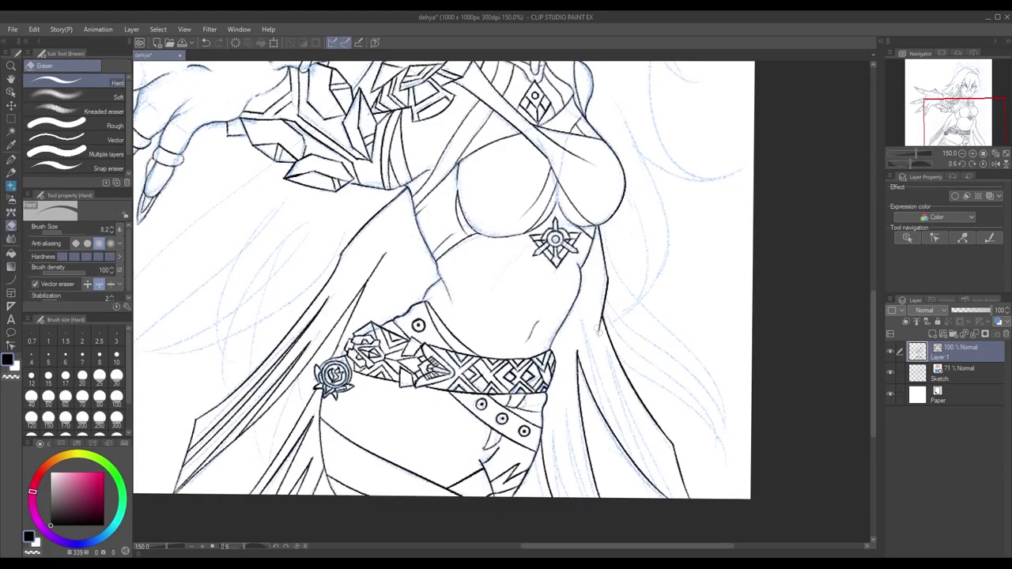
Ink a narrow tapering fold in the lower outer part of the cloth beside the strapped hip
key("ctrl+minus")
key("ctrl+plus")
key("ctrl+plus")
key("p")
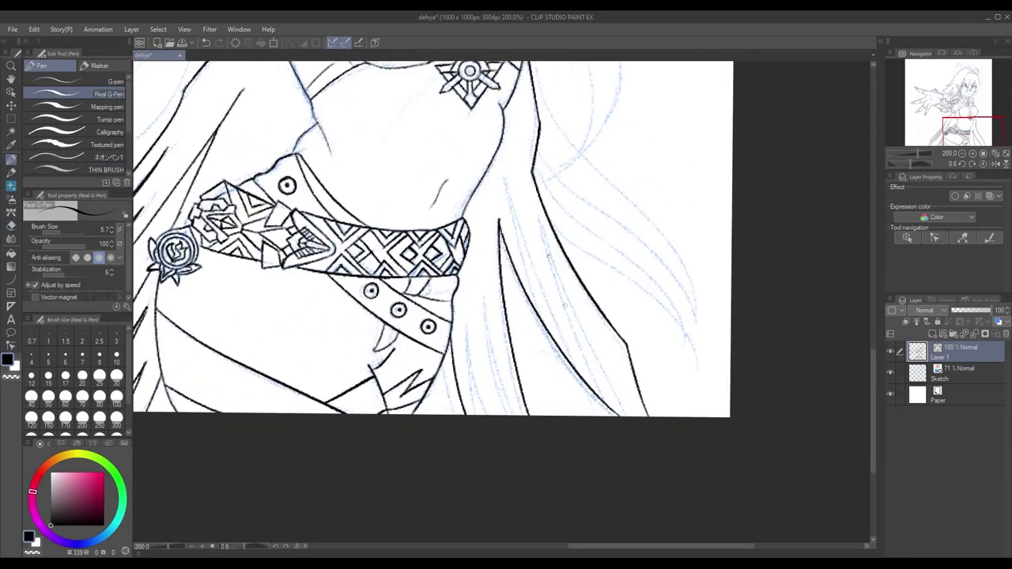
key("ctrl+z")
left_click_drag(564, 293, 635, 421)
key("ctrl+z")
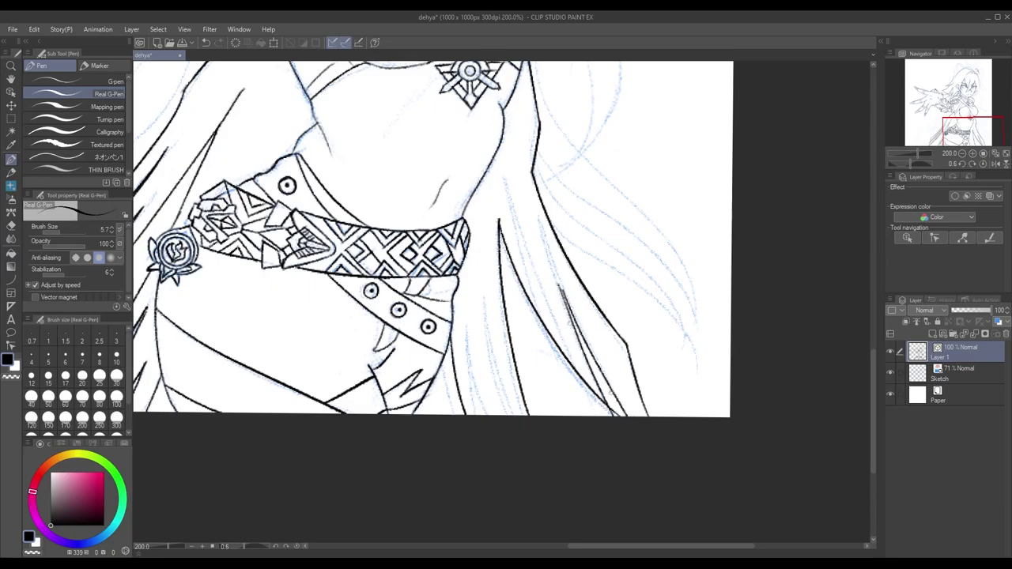
Ink the long thin folds running from waist height down through the cloth beside the belt's end
left_click_drag(508, 181, 555, 328)
key("ctrl+z")
left_click_drag(506, 179, 556, 327)
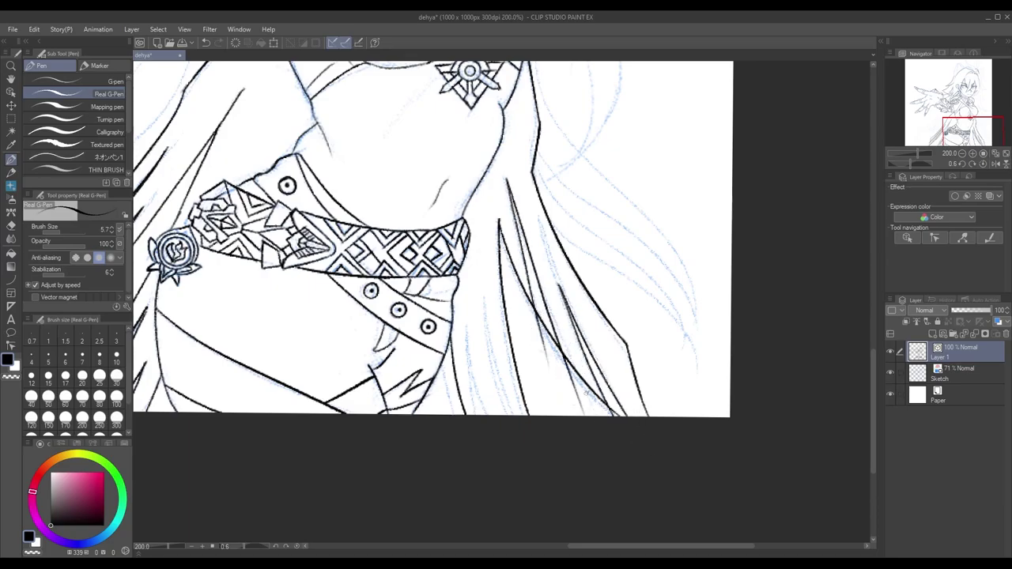
left_click_drag(556, 364, 523, 330)
key("e")
key("ctrl+minus")
scroll(435, 221, "down", 3)
key("p")
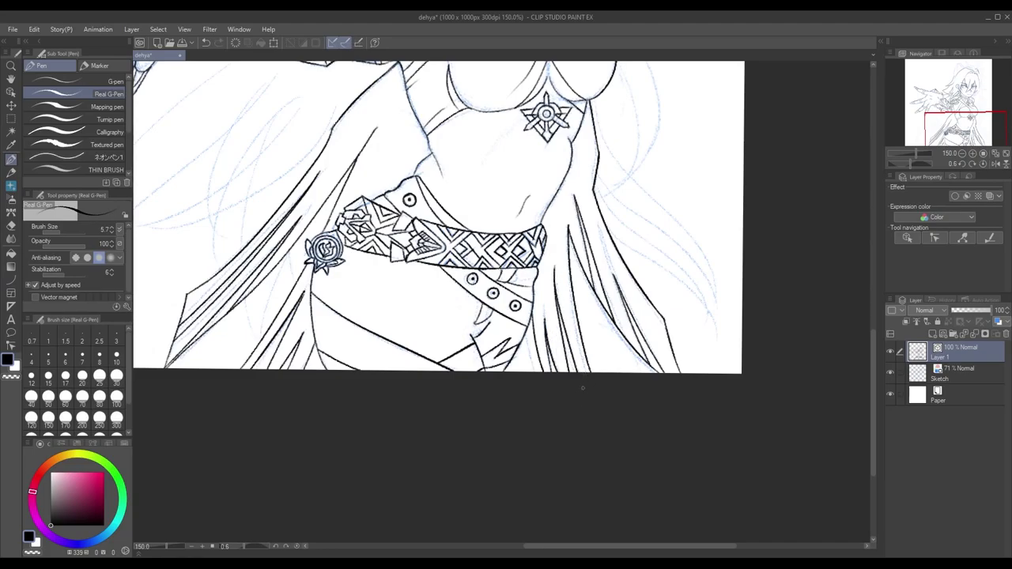
Ink the long hair lock sweeping from under the forearm armour down to its pointed tip below the clawed hand
scroll(559, 290, "up", 5)
scroll(570, 292, "left", 5)
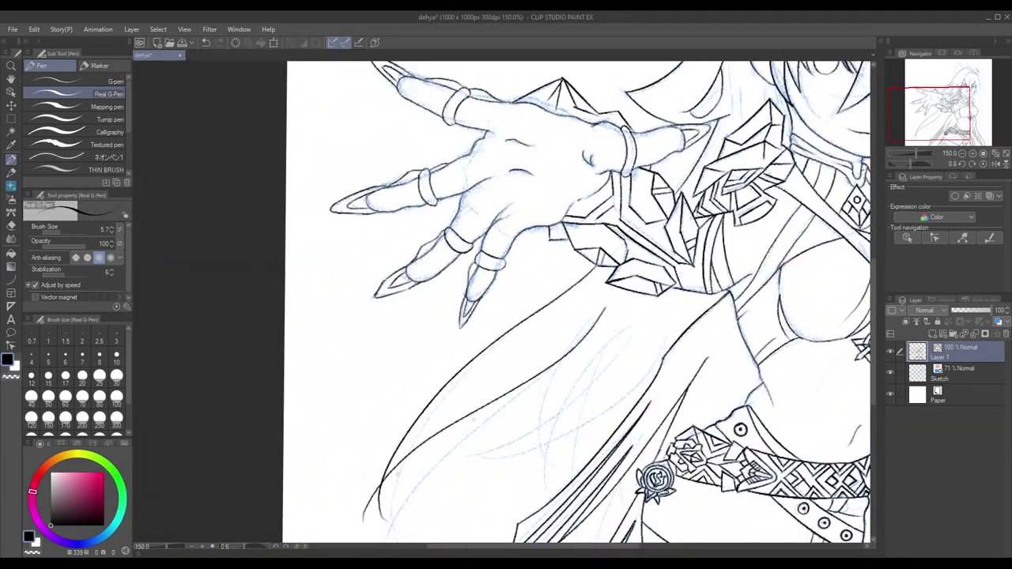
scroll(580, 293, "down", 3)
scroll(580, 294, "left", 1)
mouse_move(413, 386)
left_mouse_down()
mouse_move(625, 138)
mouse_move(427, 431)
left_mouse_up()
key("ctrl+z")
left_click_drag(637, 176, 407, 427)
key("ctrl+z")
mouse_move(626, 135)
left_mouse_down()
mouse_move(427, 399)
mouse_move(418, 397)
left_mouse_up()
key("ctrl+z")
left_click_drag(639, 173, 420, 396)
scroll(593, 269, "down", 2)
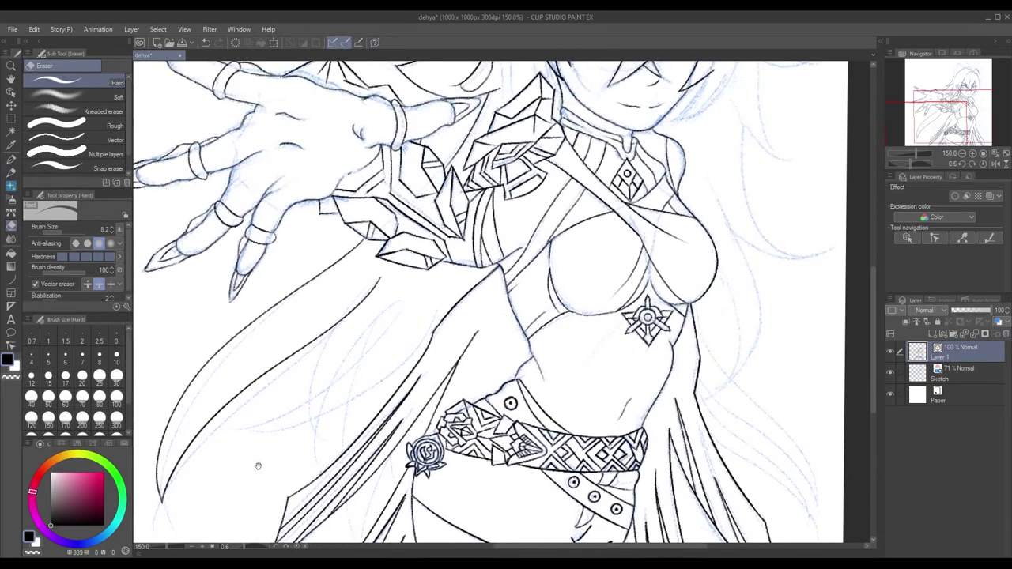
Ink the crossing curved hair strands between the long lock and the cloth under the arm
scroll(593, 268, "up", 2)
mouse_move(672, 216)
left_mouse_down()
mouse_move(583, 372)
mouse_move(597, 336)
left_mouse_up()
mouse_move(677, 226)
left_mouse_down()
mouse_move(641, 280)
mouse_move(475, 353)
left_mouse_up()
key("ctrl+z")
left_click_drag(674, 224, 503, 352)
left_click_drag(583, 336, 510, 352)
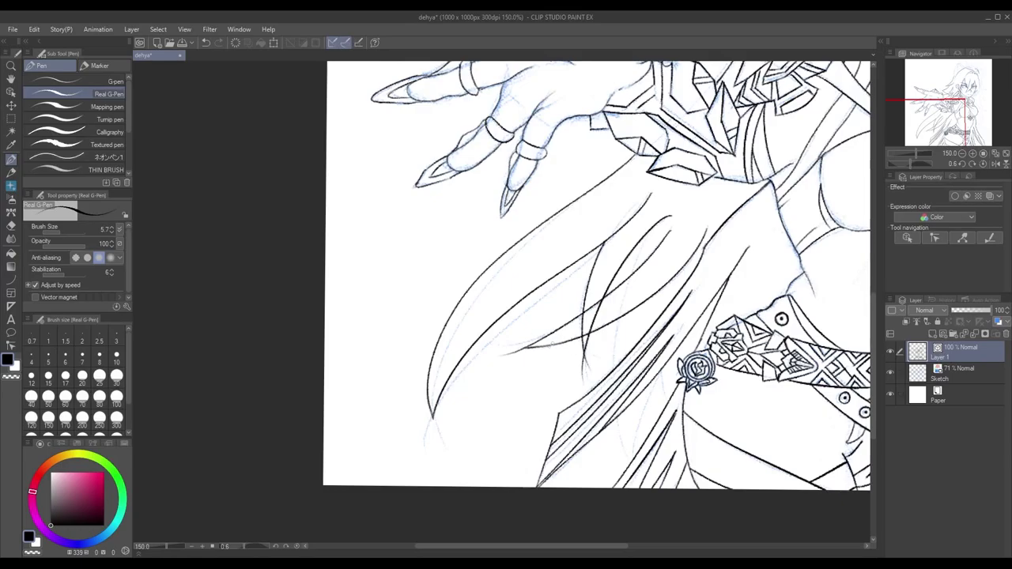
key("ctrl+z")
key("ctrl+z")
mouse_move(674, 226)
left_mouse_down()
mouse_move(510, 353)
mouse_move(480, 359)
mouse_move(478, 324)
left_mouse_up()
key("ctrl+z")
Trim the overlapping strand ends and ink the narrow pointed hair locks beside the cloth under the arm
key("e")
mouse_move(593, 286)
left_mouse_down()
mouse_move(389, 440)
mouse_move(445, 241)
left_mouse_up()
key("p")
mouse_move(465, 176)
left_mouse_down()
mouse_move(419, 322)
mouse_move(416, 405)
left_mouse_up()
left_click_drag(474, 317, 432, 430)
key("ctrl+z")
key("ctrl+z")
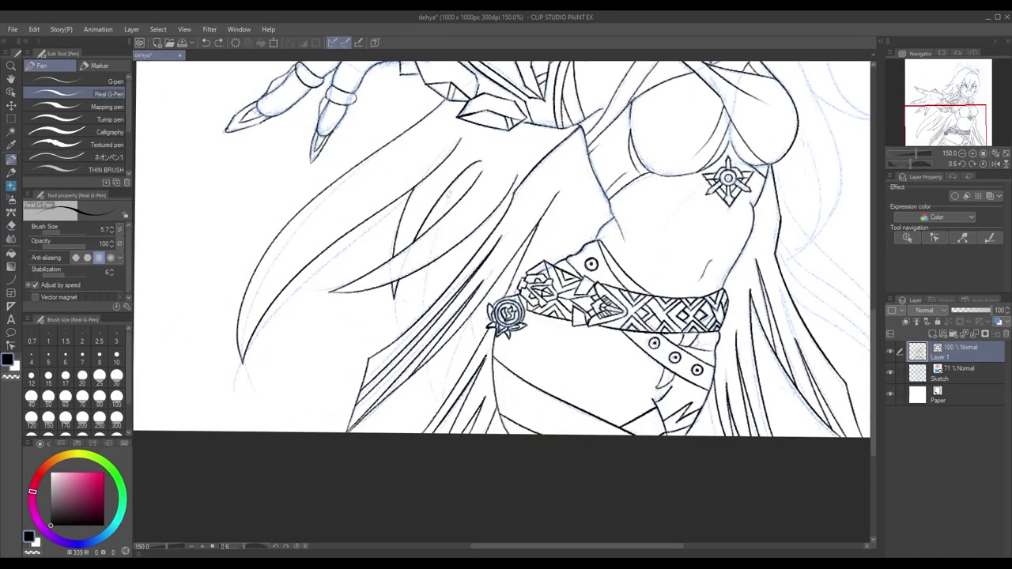
left_click_drag(458, 316, 481, 193)
key("e")
mouse_move(475, 95)
left_mouse_down()
mouse_move(389, 238)
mouse_move(365, 331)
left_mouse_up()
Ink the long curved hair strand running outside the hanging cloth beside the strapped hip
scroll(364, 331, "down", 2)
mouse_move(640, 396)
left_mouse_down()
mouse_move(617, 271)
mouse_move(534, 269)
mouse_move(510, 443)
mouse_move(486, 289)
left_mouse_up()
key("p")
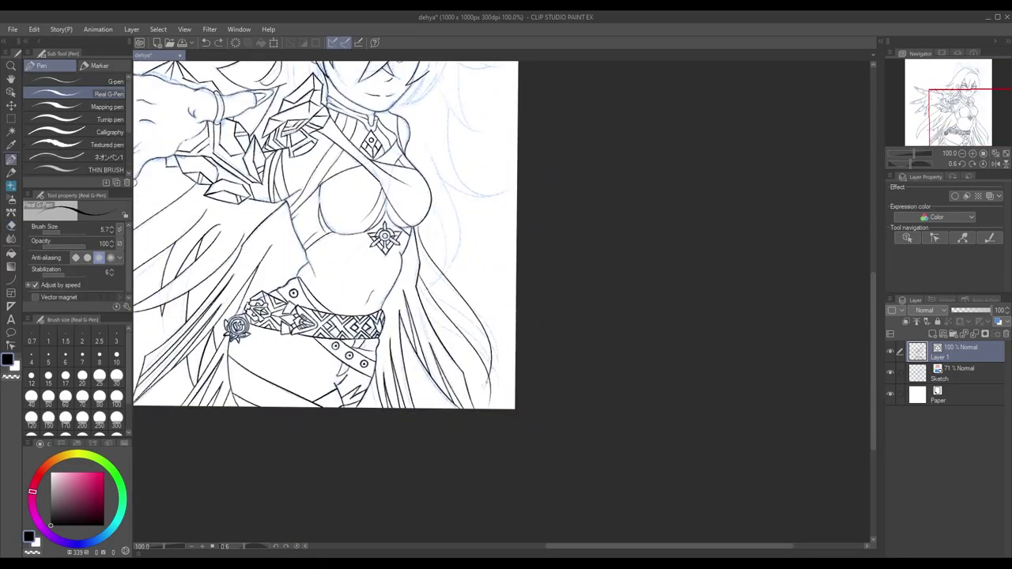
scroll(423, 314, "down", 1)
mouse_move(409, 221)
left_mouse_down()
mouse_move(472, 244)
mouse_move(532, 368)
left_mouse_up()
scroll(348, 238, "up", 2)
scroll(348, 237, "up", 3)
Ink the curved hair lock that falls beside the shoulder and sweeps outward at chest height
mouse_move(573, 237)
left_mouse_down()
mouse_move(391, 183)
mouse_move(451, 339)
left_mouse_up()
key("ctrl+z")
mouse_move(392, 183)
left_mouse_down()
mouse_move(453, 334)
mouse_move(427, 323)
left_mouse_up()
key("ctrl+z")
key("ctrl+z")
key("ctrl+z")
mouse_move(392, 183)
left_mouse_down()
mouse_move(501, 303)
mouse_move(483, 331)
left_mouse_up()
key("ctrl+z")
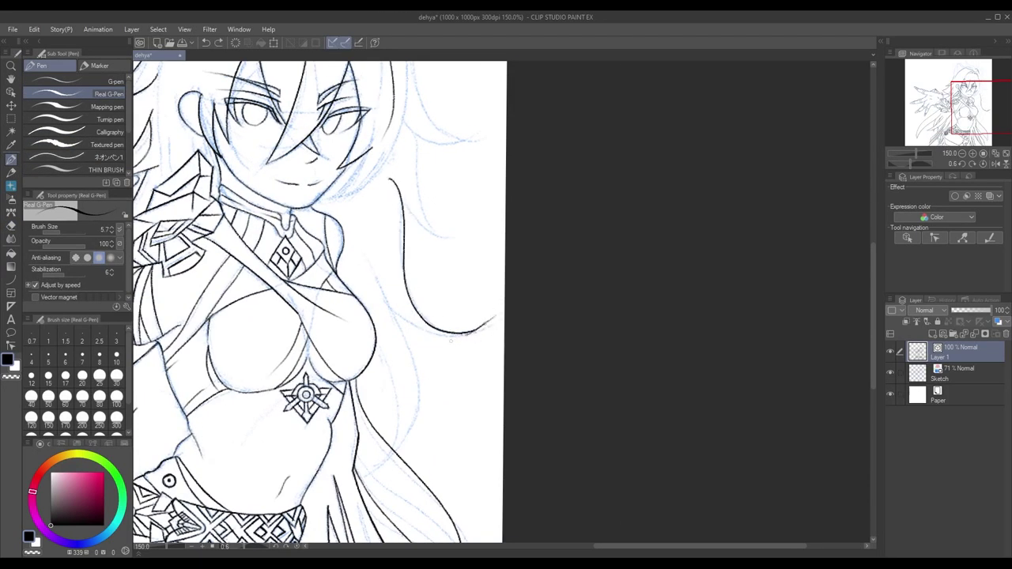
Ink the wavy hair lock beside the chest down to its tip and clean up the end of the outward-sweeping lock
mouse_move(390, 368)
left_mouse_down()
mouse_move(404, 281)
mouse_move(428, 372)
left_mouse_up()
key("ctrl+z")
left_click_drag(408, 267, 462, 446)
key("ctrl+z")
left_click_drag(416, 348, 441, 471)
left_click_drag(442, 411, 443, 122)
scroll(475, 332, "up", 2)
key("e")
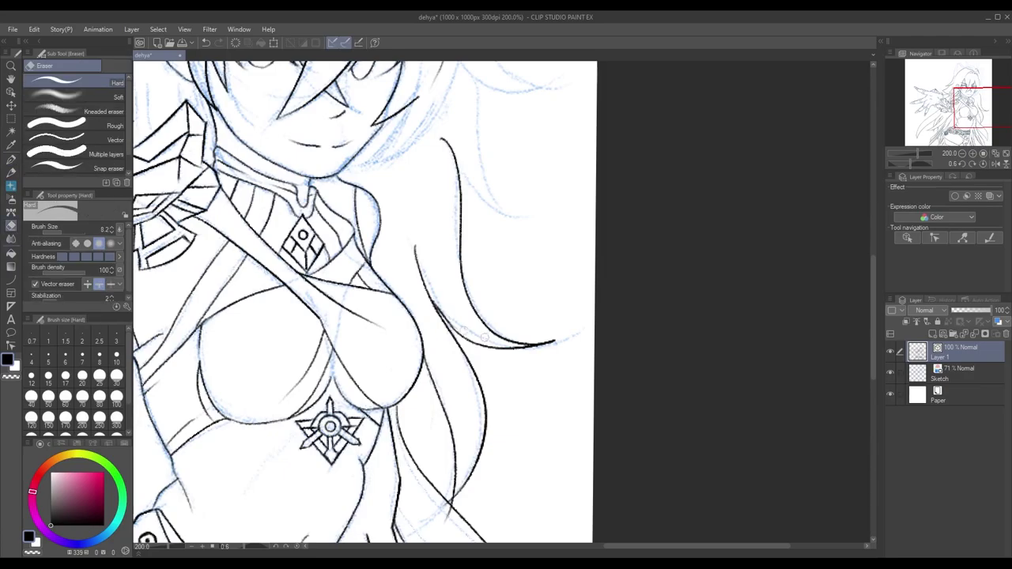
scroll(610, 364, "down", 3)
scroll(610, 364, "up", 2)
left_click_drag(610, 365, 522, 337)
Ink the outer contour of the hair framing the face down to the pointed tip beside the jaw and tidy its end
key("p")
left_click_drag(445, 164, 461, 220)
scroll(445, 163, "down", 1)
scroll(474, 238, "up", 1)
left_click_drag(510, 134, 500, 311)
key("ctrl+z")
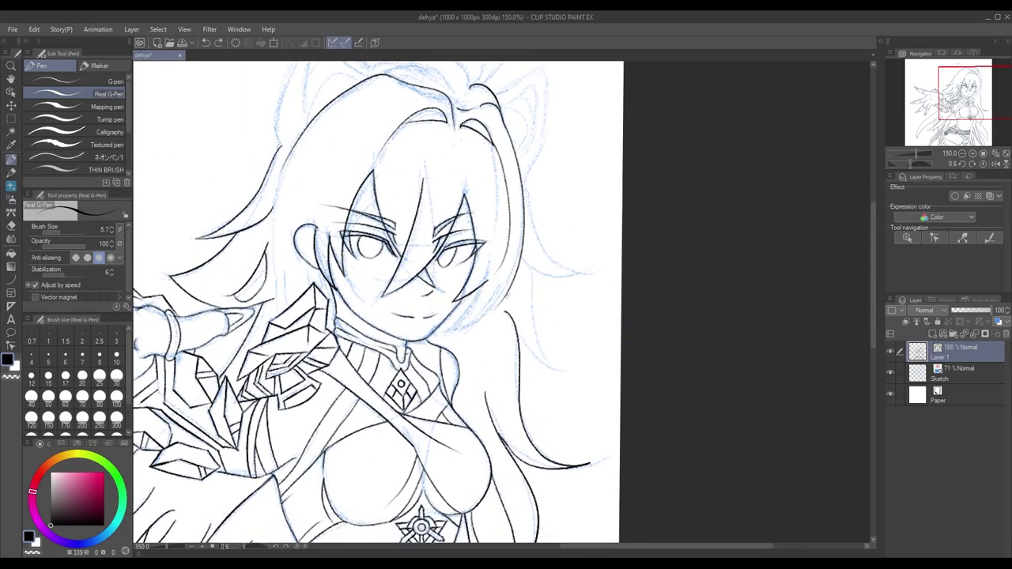
key("e")
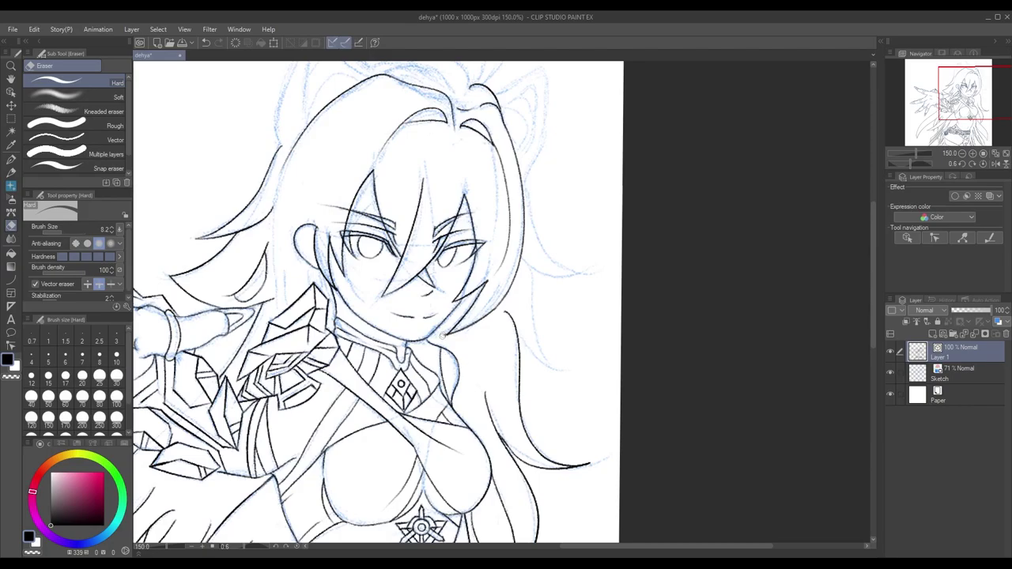
left_click_drag(482, 339, 548, 354)
Ink the flicked hair locks projecting outward beside the cheek and jaw
key("p")
mouse_move(600, 277)
left_mouse_down()
mouse_move(629, 391)
mouse_move(591, 357)
mouse_move(577, 403)
mouse_move(605, 253)
mouse_move(592, 448)
mouse_move(671, 185)
mouse_move(558, 317)
left_mouse_up()
mouse_move(558, 258)
left_mouse_down()
mouse_move(597, 352)
mouse_move(639, 339)
mouse_move(671, 414)
left_mouse_up()
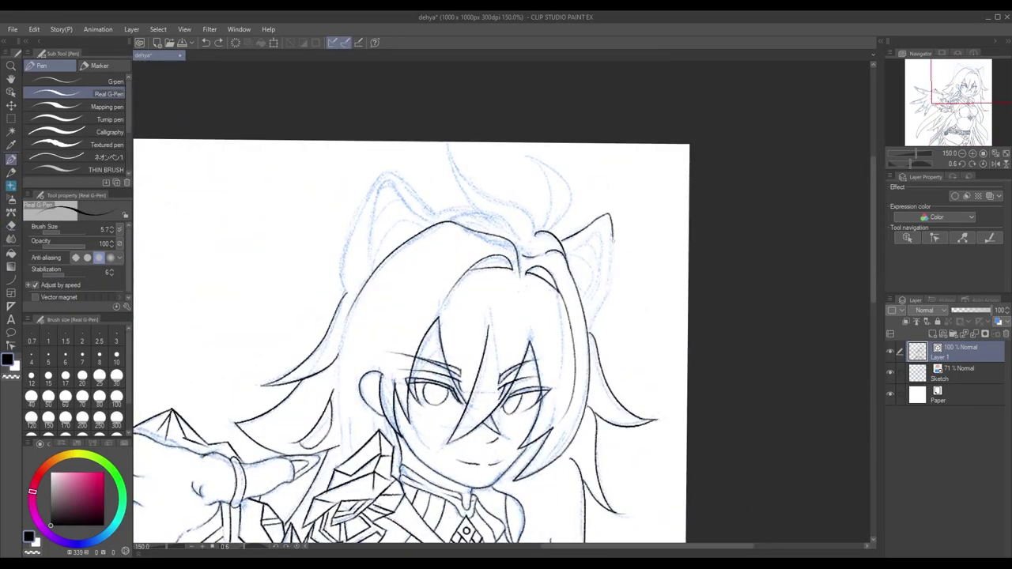
Ink the smaller cat ear's outline, inner edge and curved inner fur lines
scroll(611, 281, "up", 1)
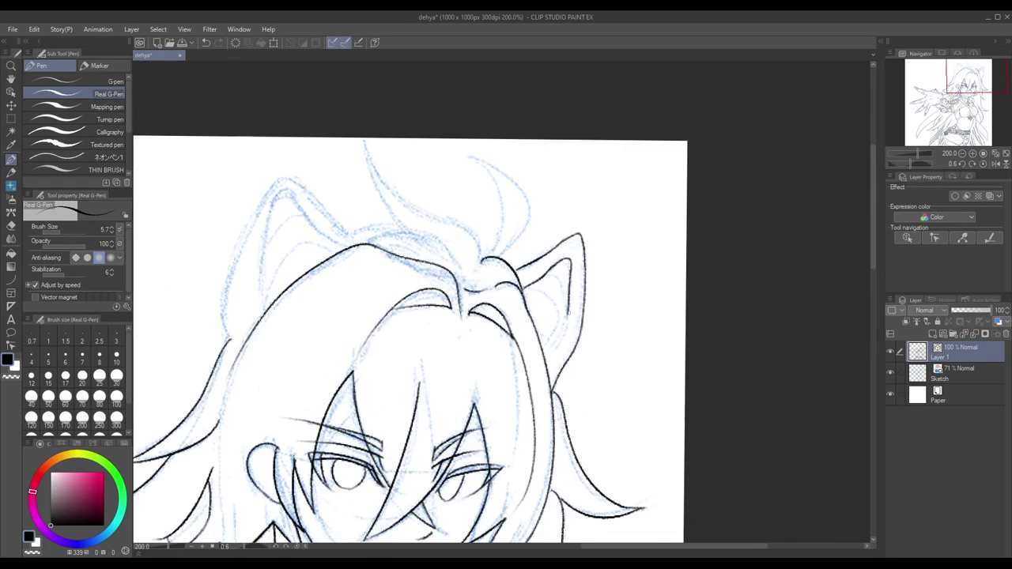
left_click_drag(568, 264, 552, 309)
mouse_move(552, 309)
left_mouse_down()
mouse_move(545, 166)
mouse_move(522, 246)
mouse_move(522, 304)
left_mouse_up()
left_click_drag(558, 213, 535, 264)
mouse_move(545, 264)
left_mouse_down()
mouse_move(546, 327)
mouse_move(760, 114)
mouse_move(667, 317)
left_mouse_up()
Ink the larger cat ear's outline, inner edge and fur lines, and the hair contour joining it to the crown
left_click_drag(390, 184, 341, 343)
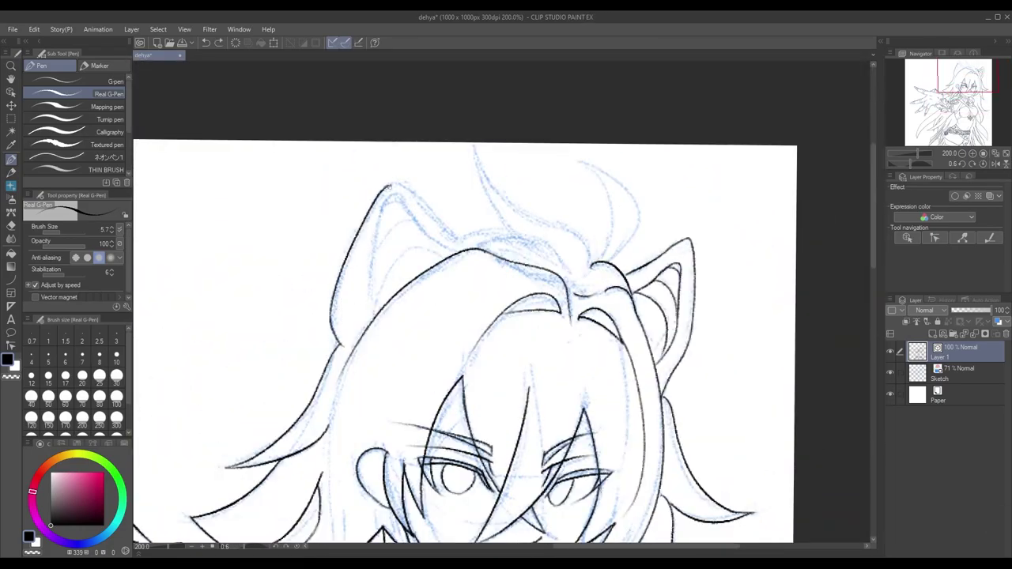
left_click_drag(485, 234, 506, 234)
left_click_drag(387, 197, 372, 305)
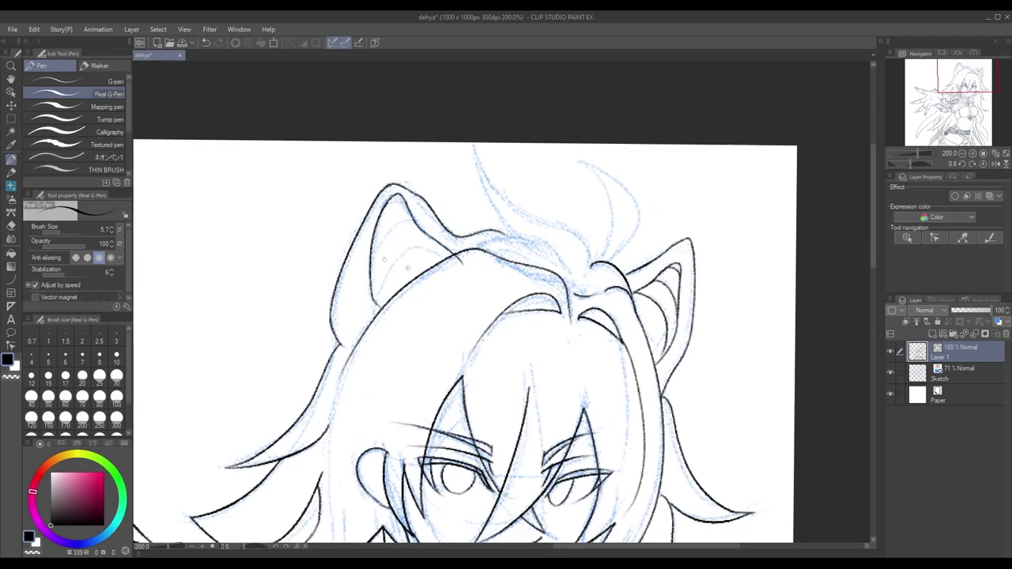
mouse_move(429, 291)
left_mouse_down()
mouse_move(387, 227)
mouse_move(372, 237)
mouse_move(441, 224)
left_mouse_up()
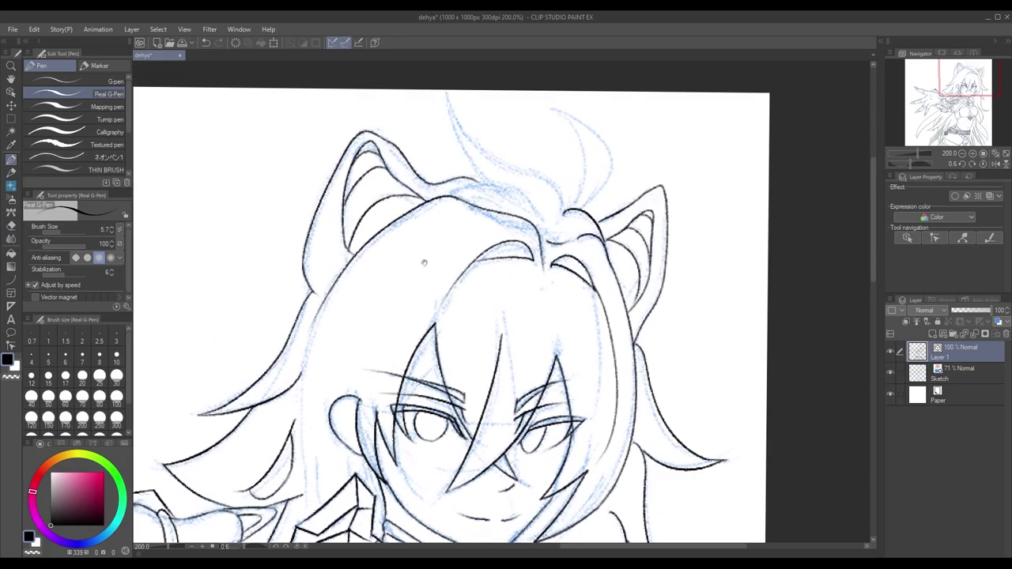
Ink the curved stray locks rising from the crown and hide the Sketch layer
key("ctrl+minus")
key("ctrl+minus")
left_click(890, 372)
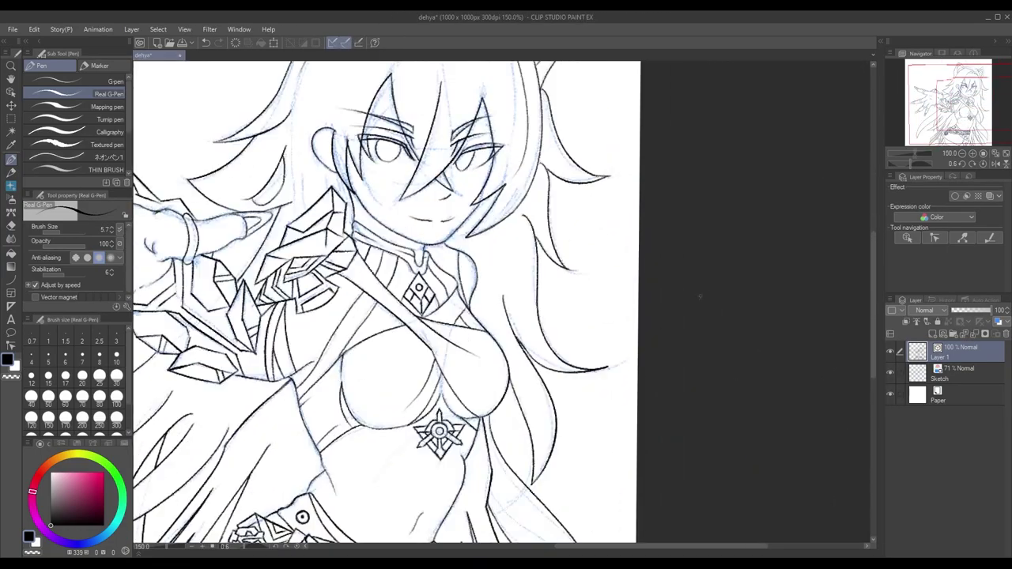
key("ctrl+plus")
key("ctrl+z")
mouse_move(424, 213)
left_mouse_down()
mouse_move(482, 313)
mouse_move(544, 328)
mouse_move(465, 263)
mouse_move(479, 288)
left_mouse_up()
key("ctrl+z")
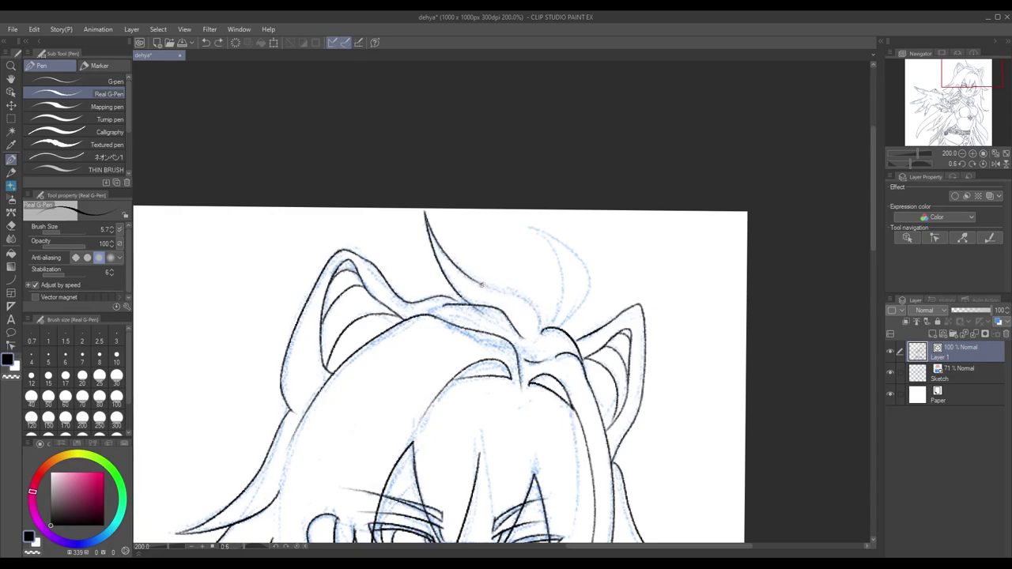
key("ctrl+z")
scroll(439, 316, "down", 3)
left_click_drag(532, 117, 577, 228)
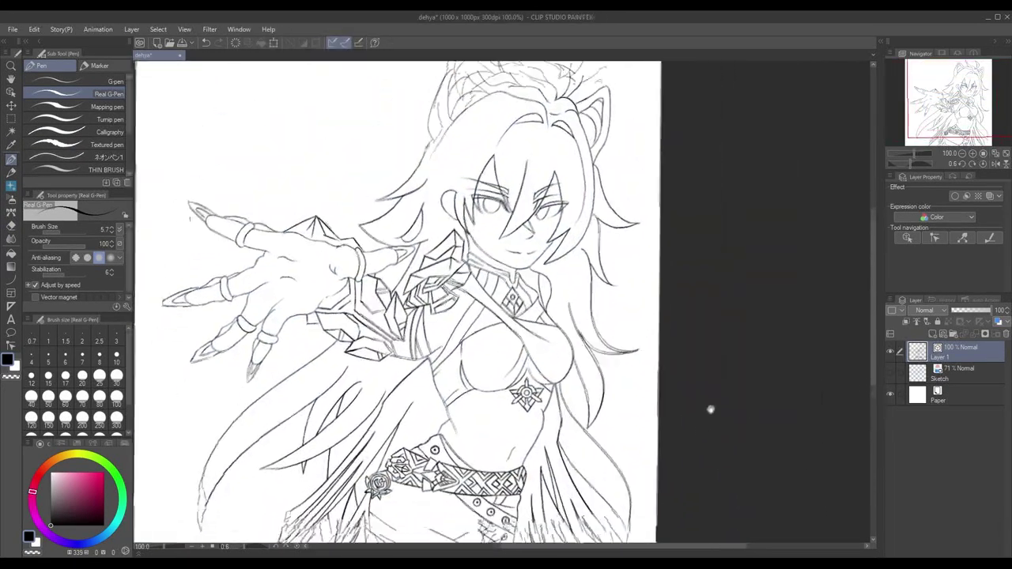
scroll(706, 427, "down", 2)
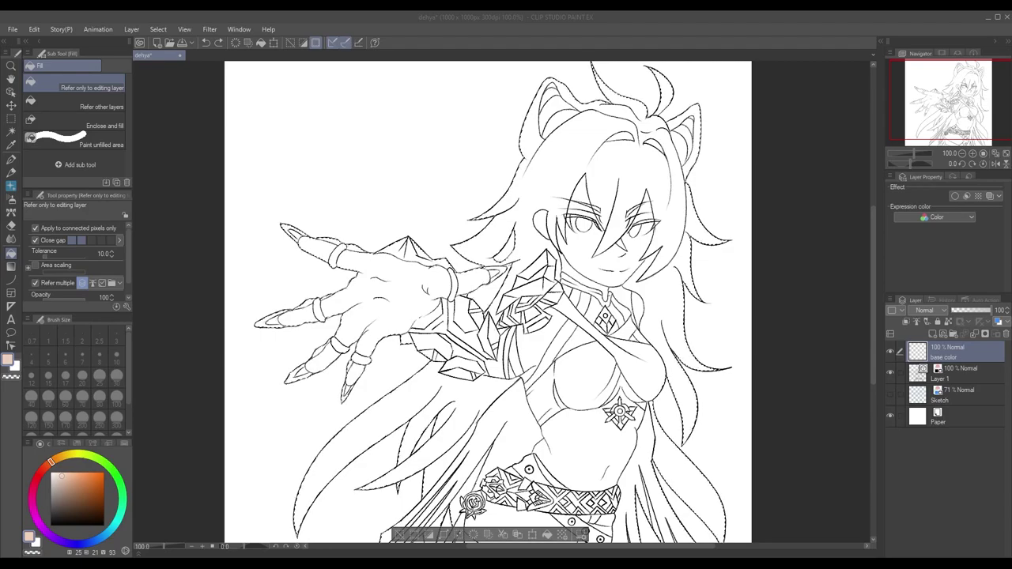
Fill the selected character silhouette with a skin tone on the base color layer and move that layer below Layer 1
key("m")
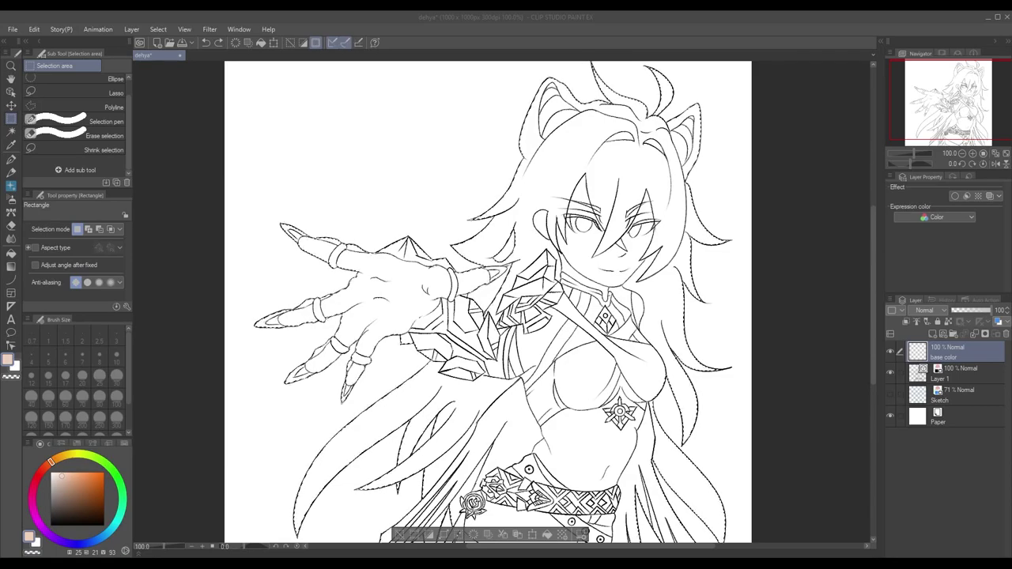
key("p")
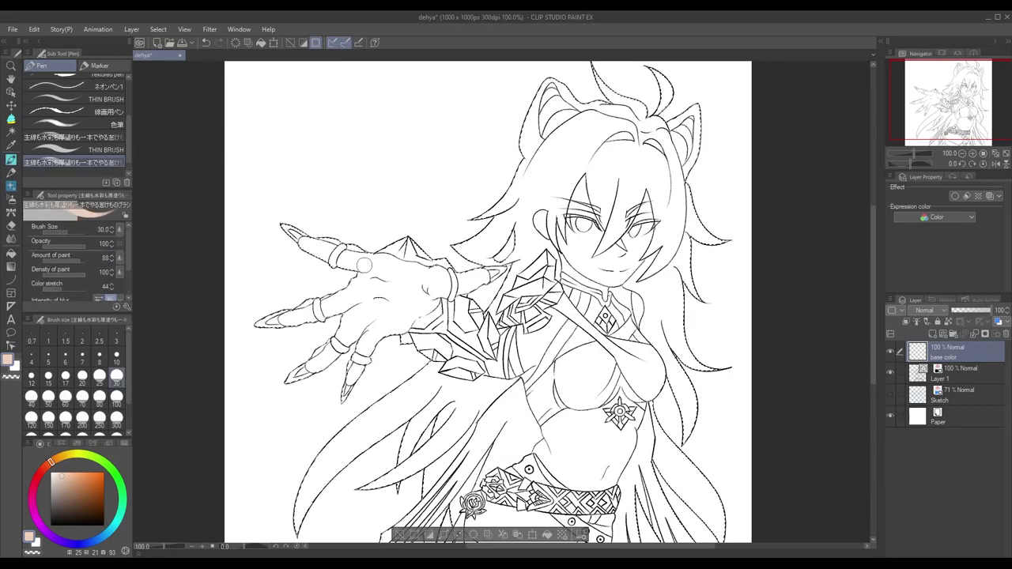
key("g")
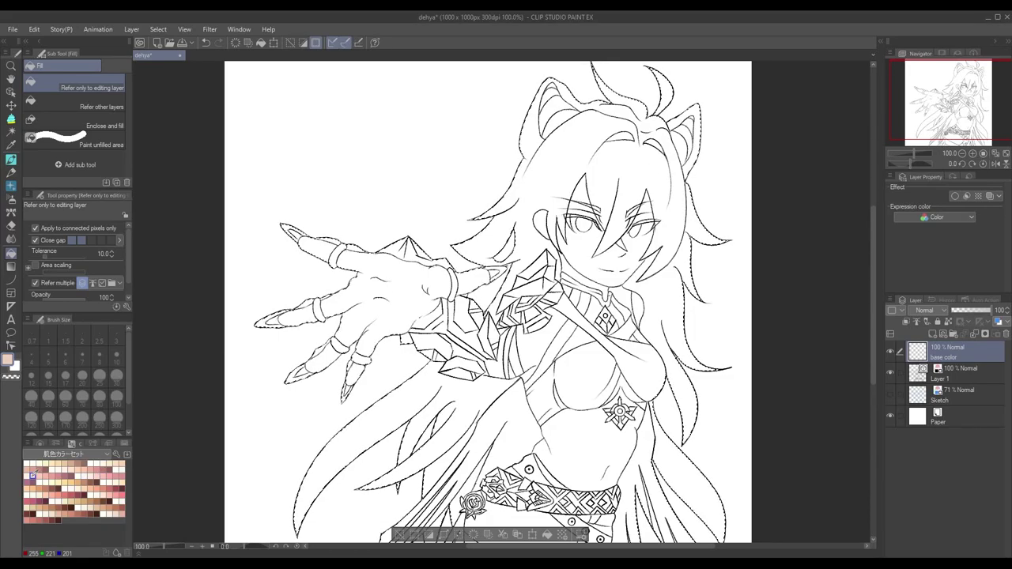
left_click(69, 462)
left_click(554, 356)
left_click_drag(949, 352, 905, 360)
Refill the selected silhouette with a lighter peach from the skin colour set
left_click(68, 466)
key("alt+[")
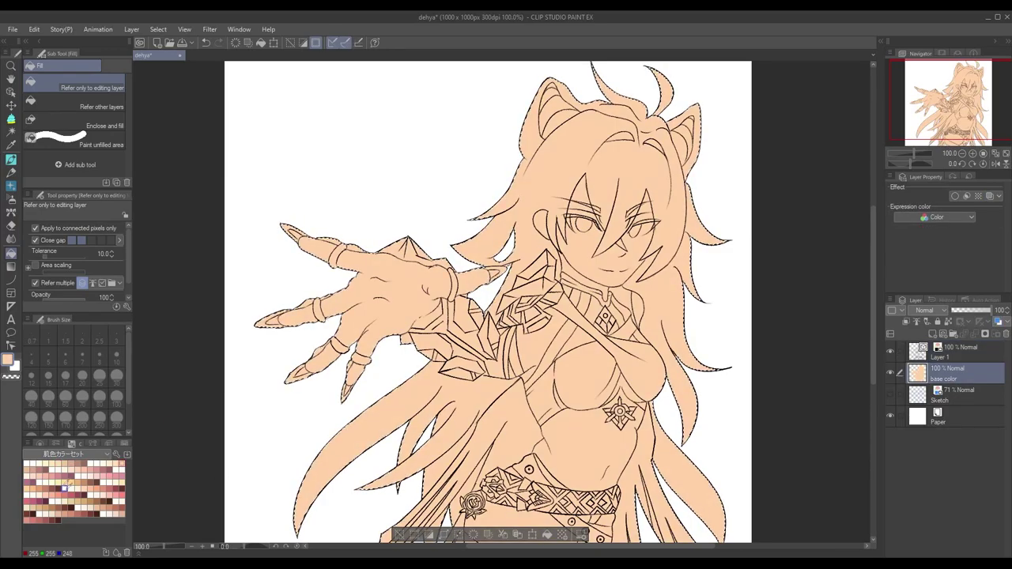
left_click(550, 536)
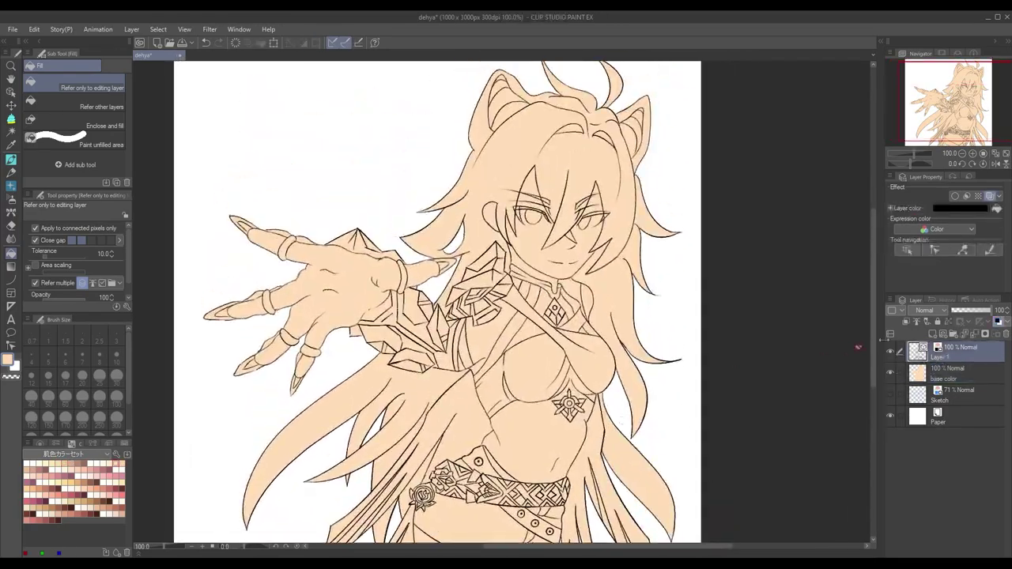
Switch the swatches to the Standard color set and recolour the silhouette on the base color layer with a tan skin tone
key("m")
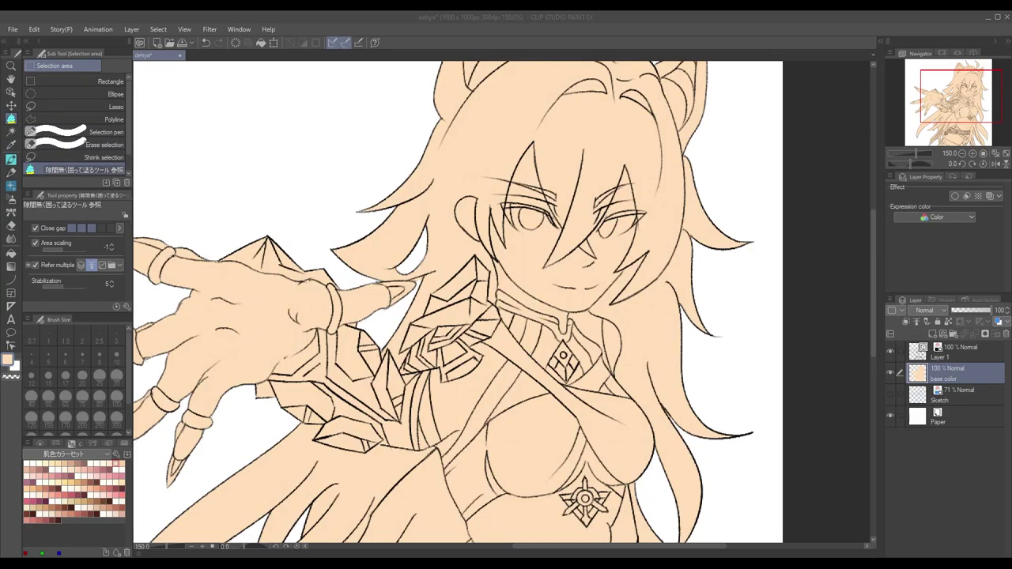
left_click(31, 444)
left_click(71, 444)
left_click(75, 454)
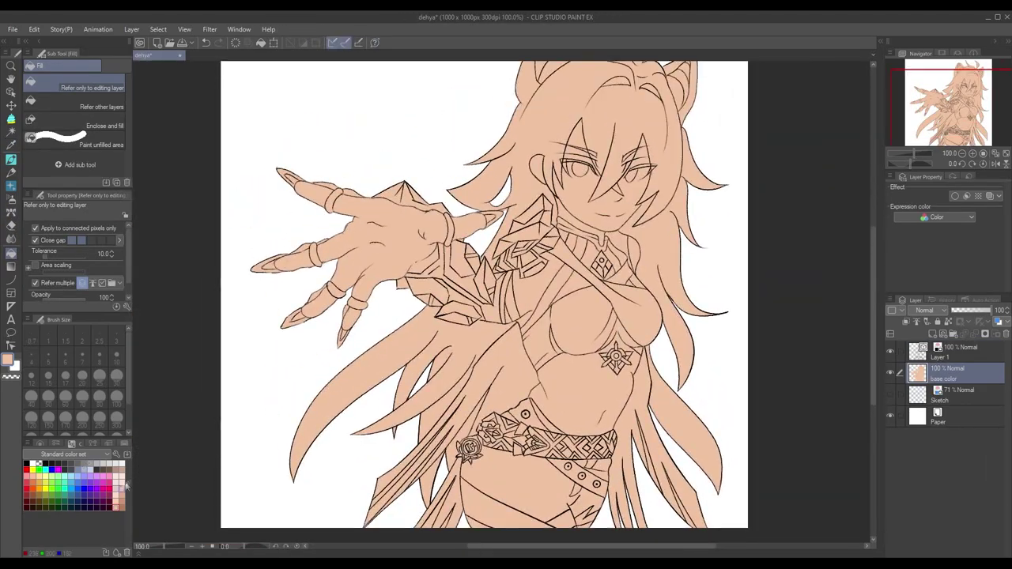
scroll(389, 178, "up", 3)
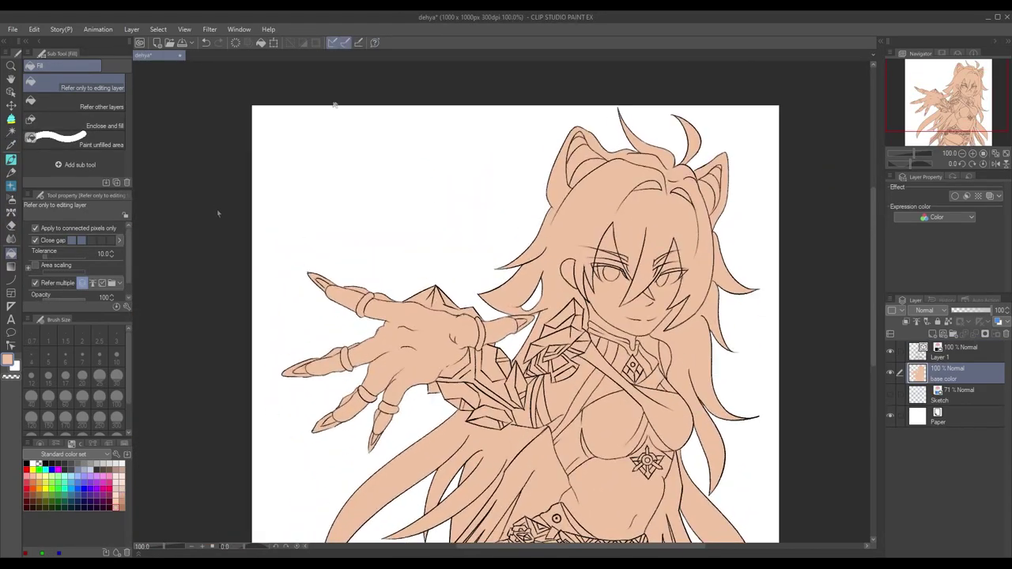
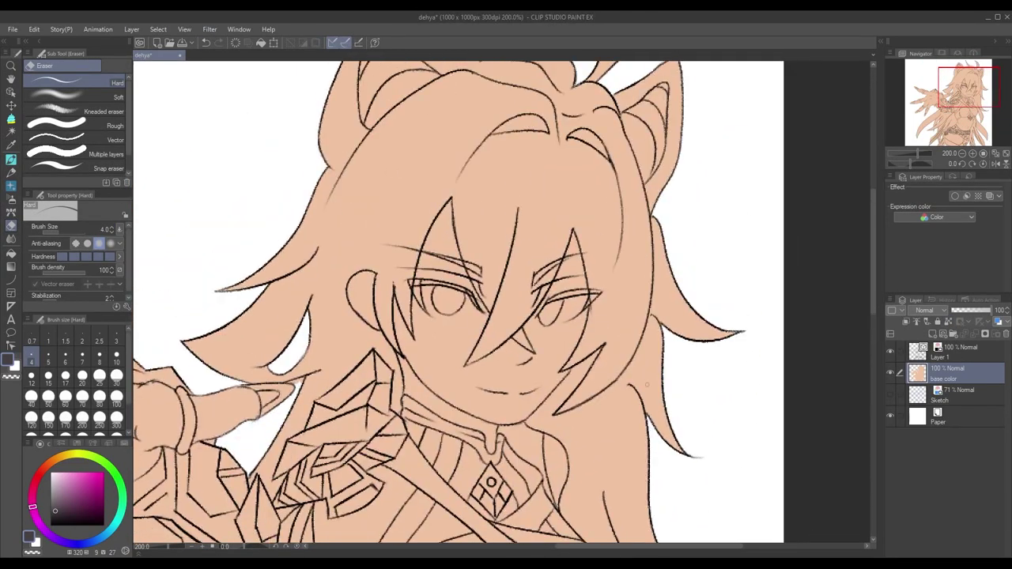
Undo the work on the base color layer back to before the silhouette was filled
key("g")
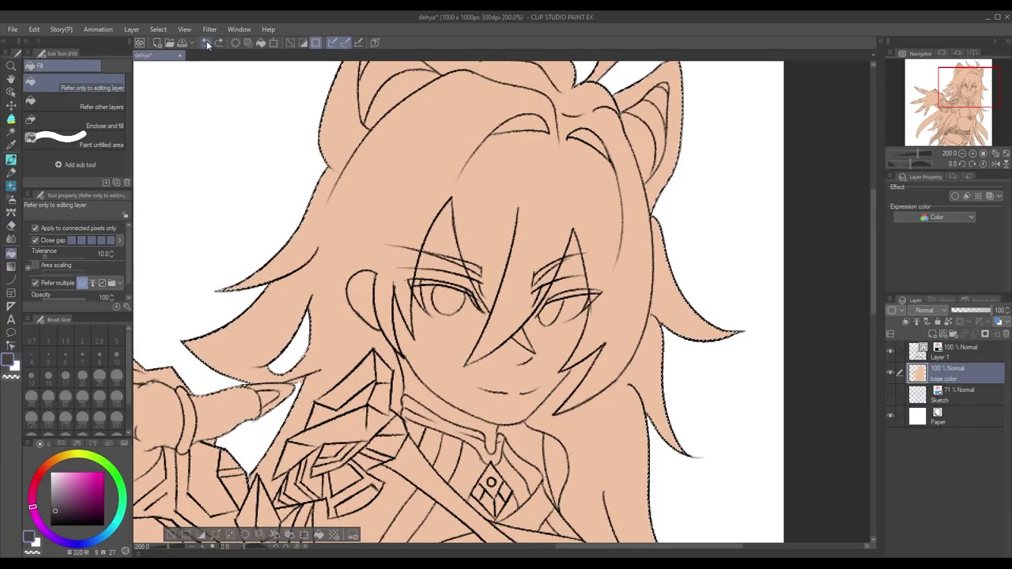
left_click(206, 42)
scroll(671, 443, "down", 2)
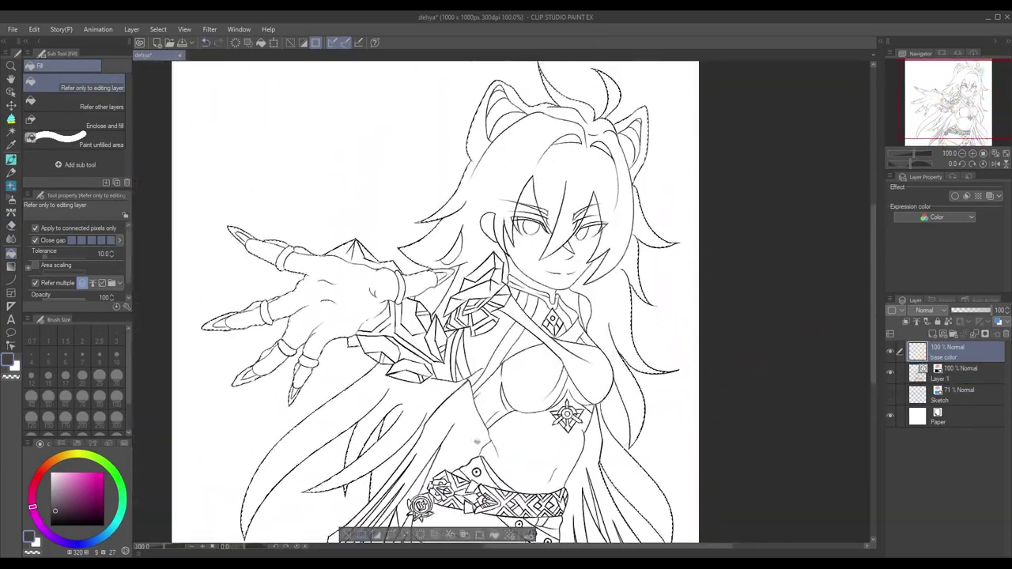
Reselect the character silhouette by auto-selecting the background with Refer to all layers and inverting the selection
key("w")
scroll(670, 443, "down", 3)
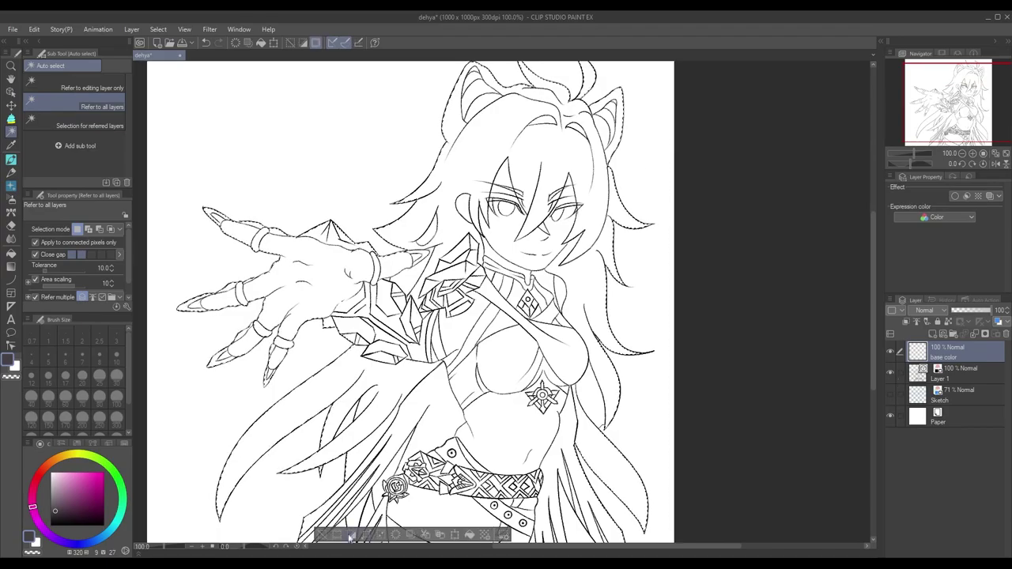
scroll(401, 363, "up", 4)
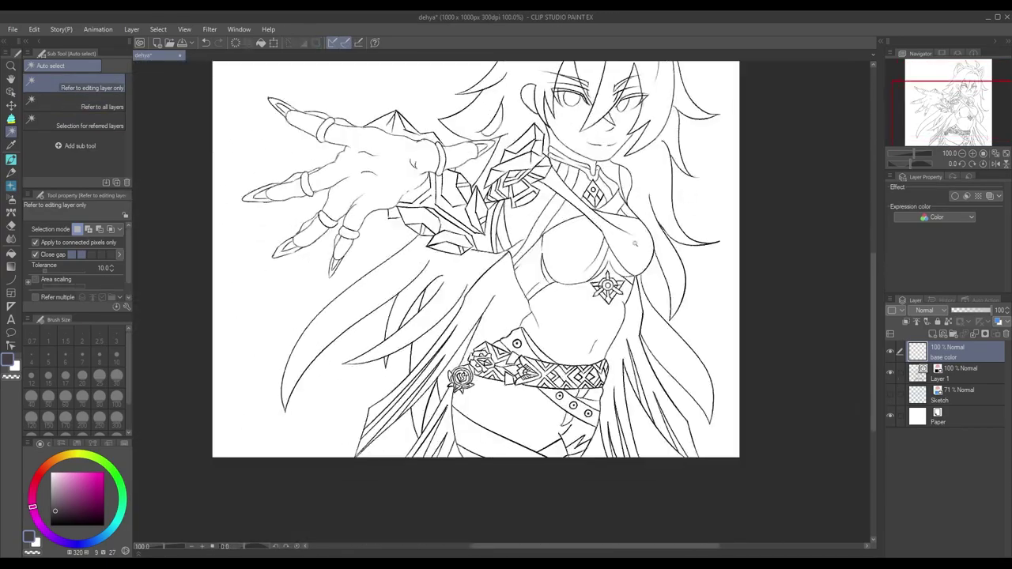
scroll(463, 292, "down", 2)
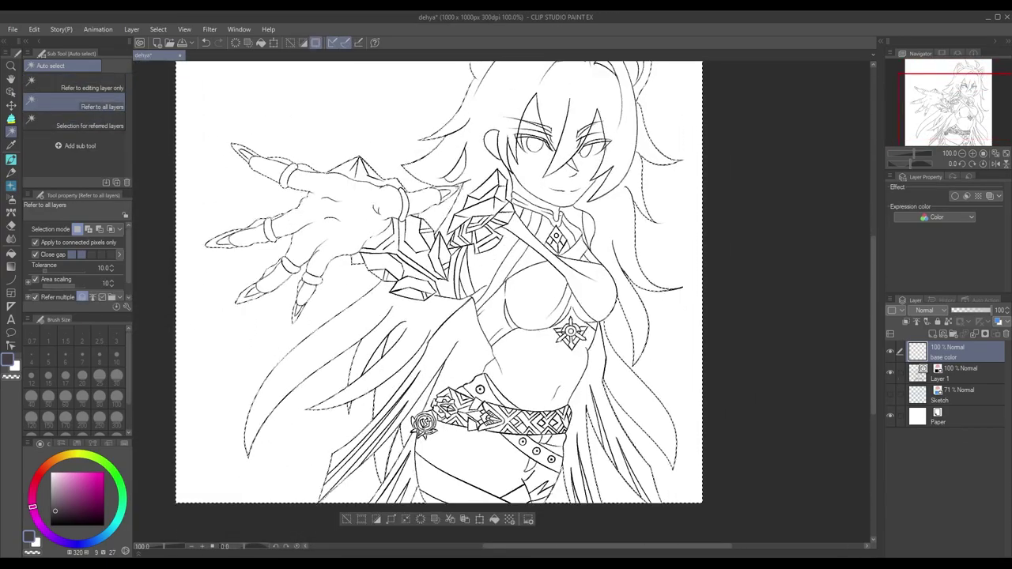
scroll(463, 293, "up", 2)
scroll(502, 300, "down", 3)
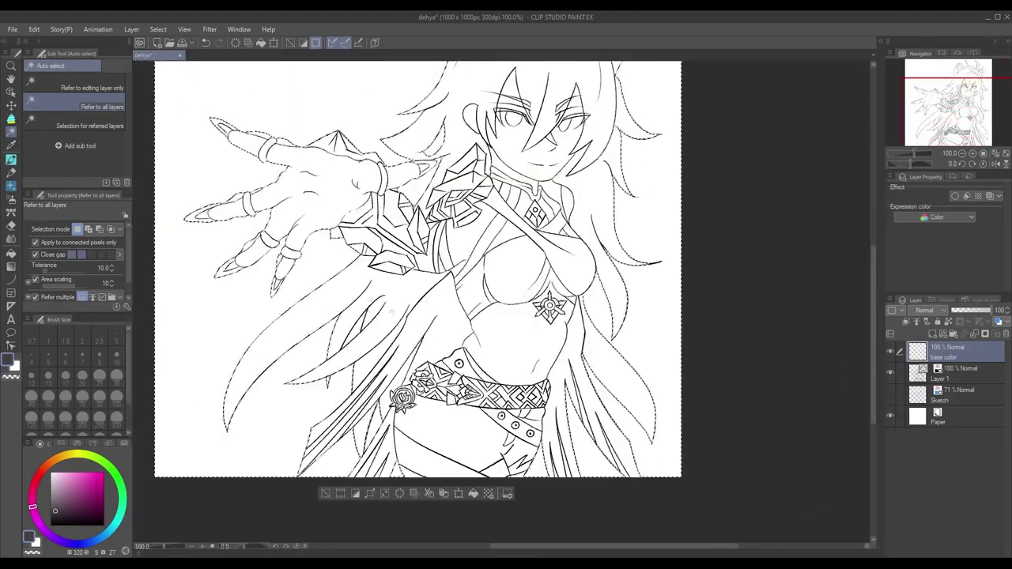
Fill the silhouette with light peach on the base color layer, clear the selection and place that layer below Layer 1
key("i")
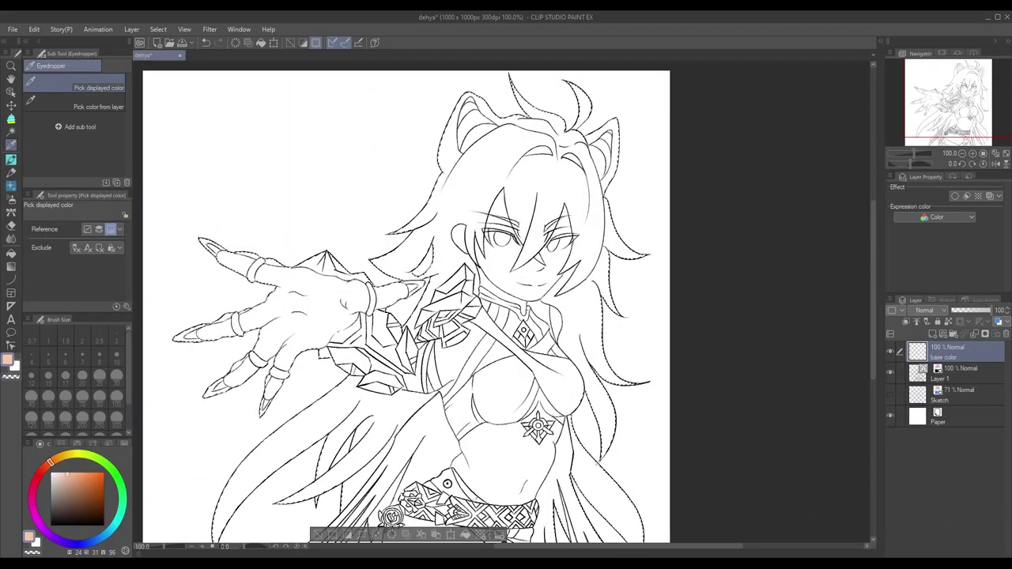
key("alt+Delete")
scroll(711, 381, "down", 3)
scroll(711, 381, "up", 3)
key("ctrl+d")
Add a new layer named HAIR between Layer 1 and the base color layer
left_click(933, 336)
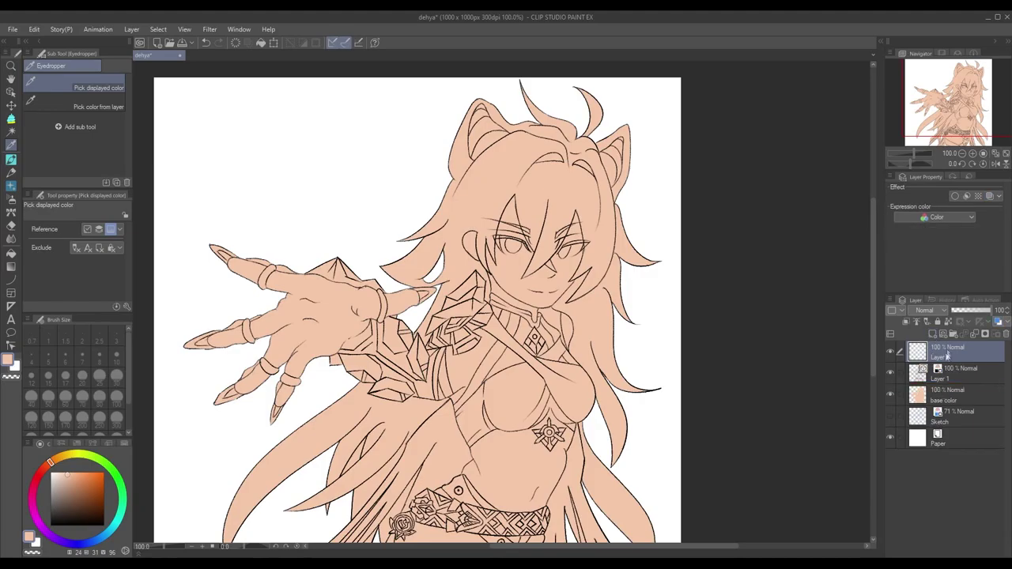
double_click(940, 379)
type("HAIR")
key("Return")
Auto-select the hair and outer ear regions and fill them with dark purplish grey on the HAIR layer
key("w")
left_click(590, 309)
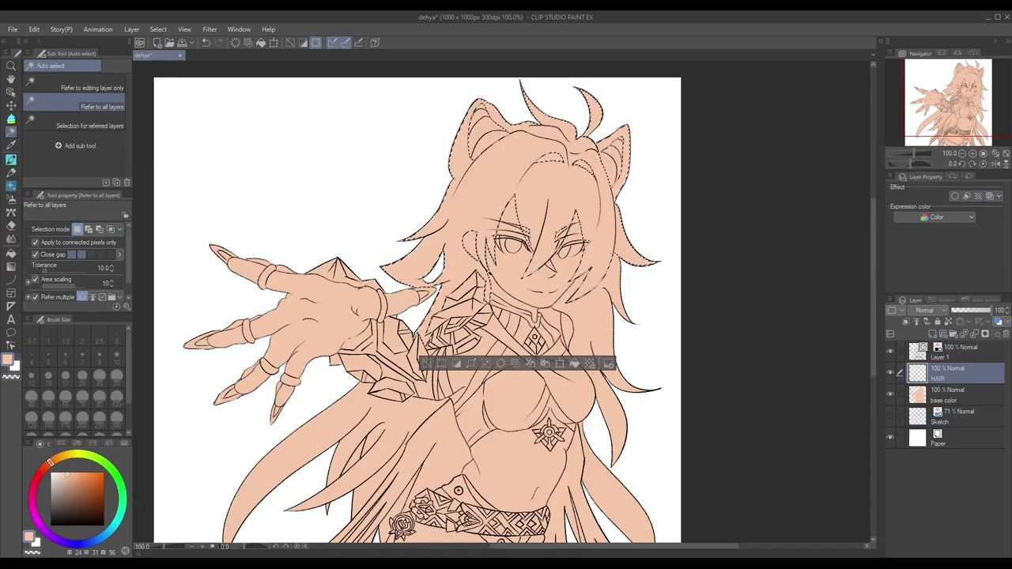
scroll(424, 308, "down", 5)
scroll(424, 308, "up", 1)
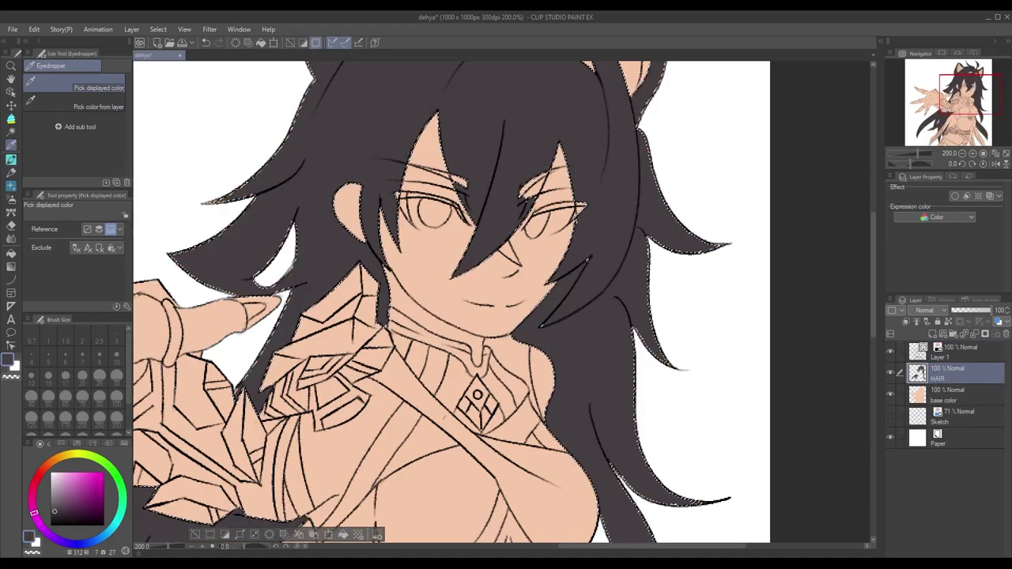
key("w")
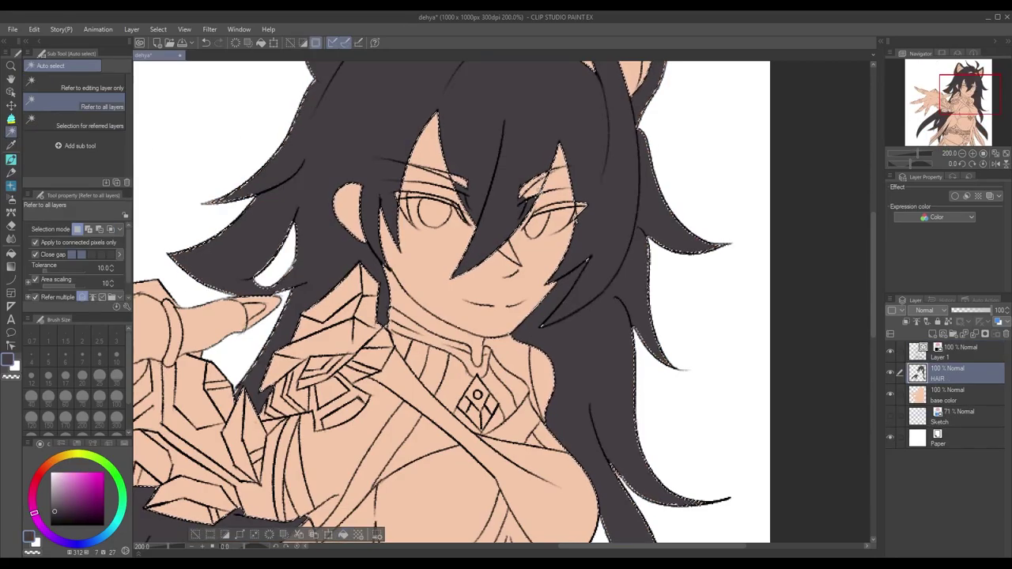
left_click_drag(672, 381, 592, 350)
scroll(704, 214, "down", 1)
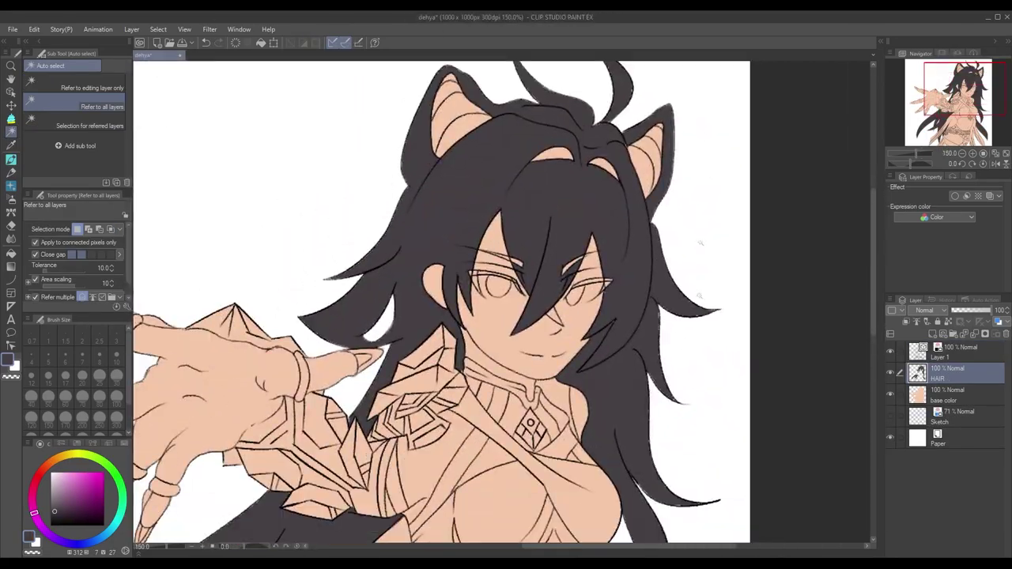
Raise Auto select's gap closing to its maximum and remove the dark fill from the HAIR layer
left_click_drag(411, 443, 576, 118)
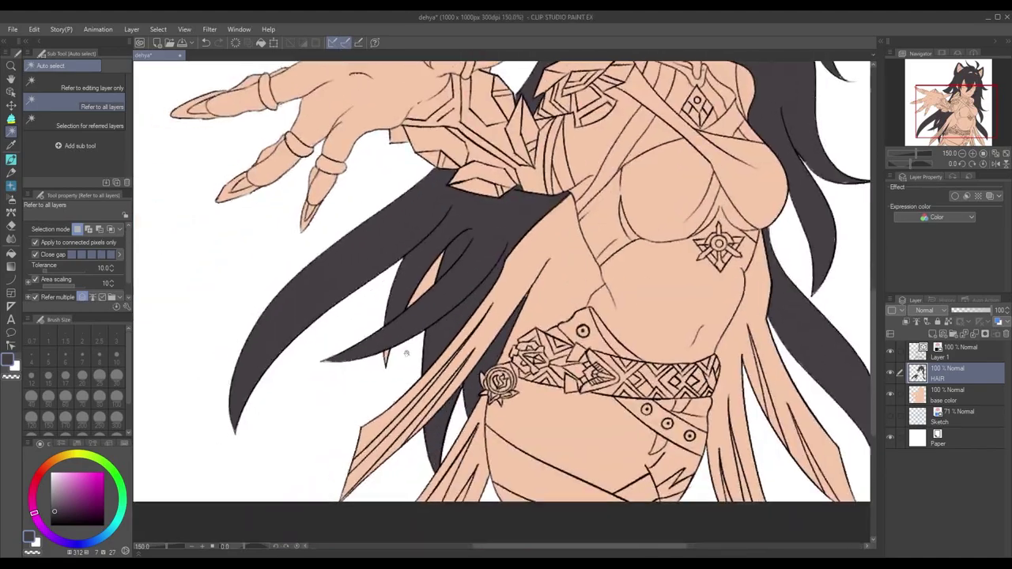
key("Delete")
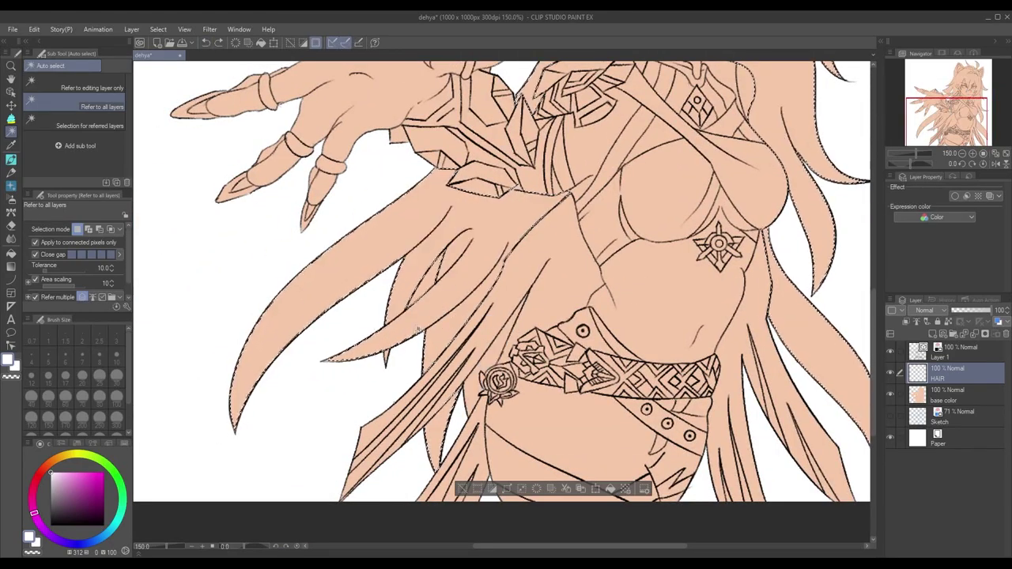
left_click_drag(341, 376, 372, 448)
key("ctrl+d")
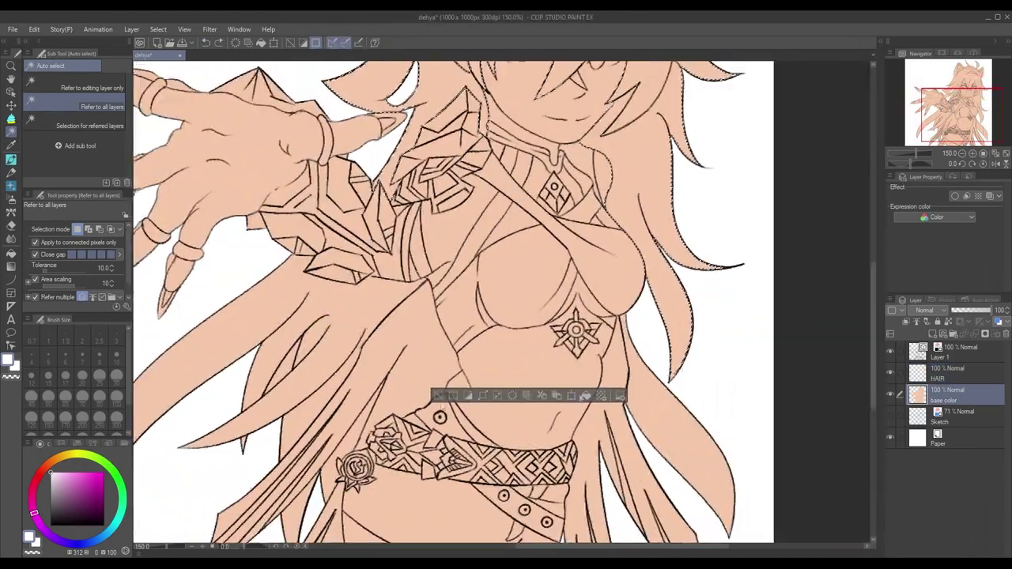
left_click_drag(212, 389, 441, 239)
key("ctrl+minus")
left_click(947, 374)
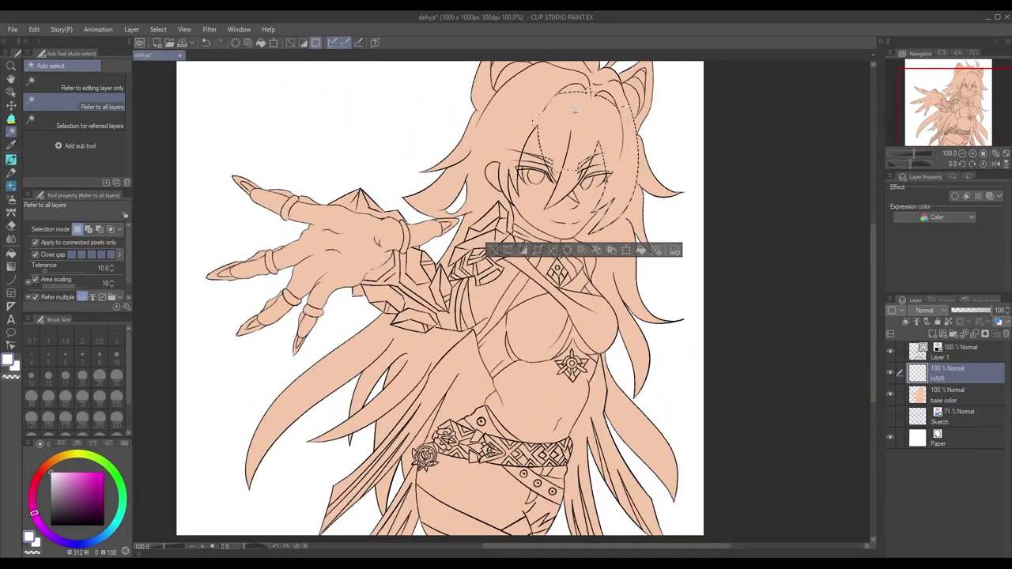
Try auto-selecting the hair regions with different layer reference options, ending on Refer to all layers
left_click(90, 126)
left_click_drag(525, 122, 496, 238)
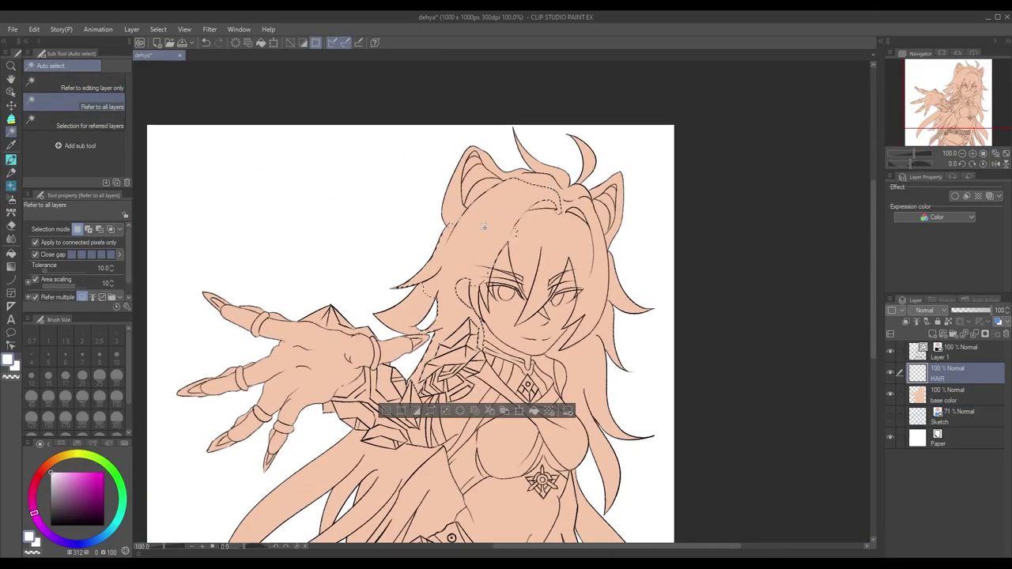
left_click(92, 88)
left_click(92, 107)
left_click(491, 220)
key("ctrl+plus")
key("ctrl+plus")
scroll(501, 308, "down", 10)
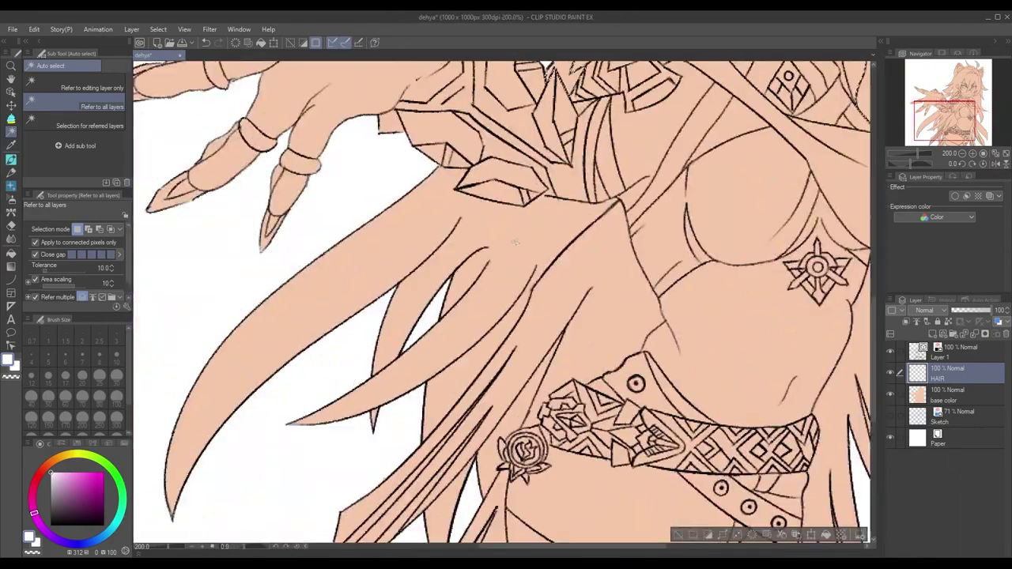
Turn off the layer color effect on Layer 1 and hide the base color layer to check the line art
key("alt+]")
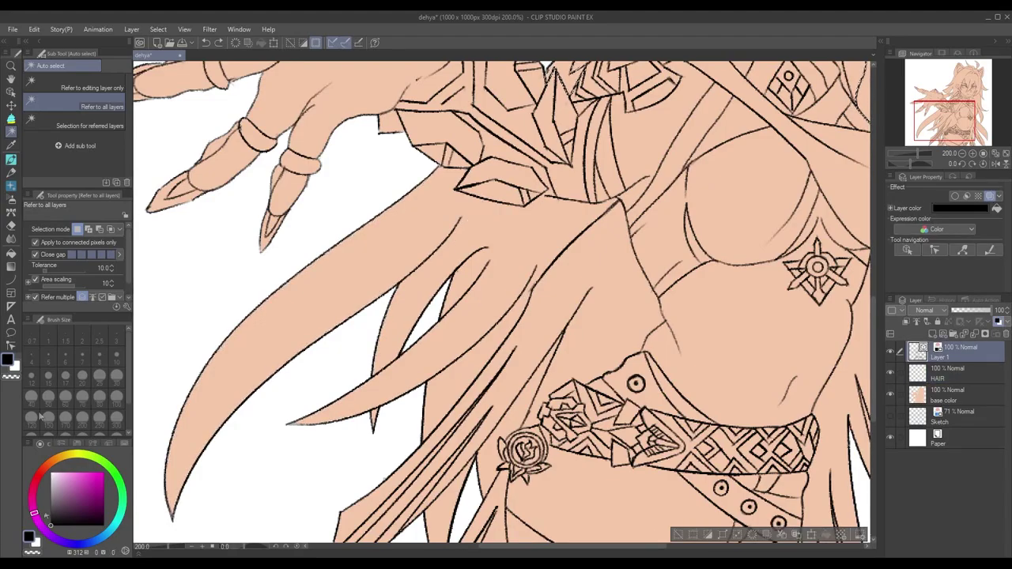
key("ctrl+plus")
key("ctrl+plus")
key("p")
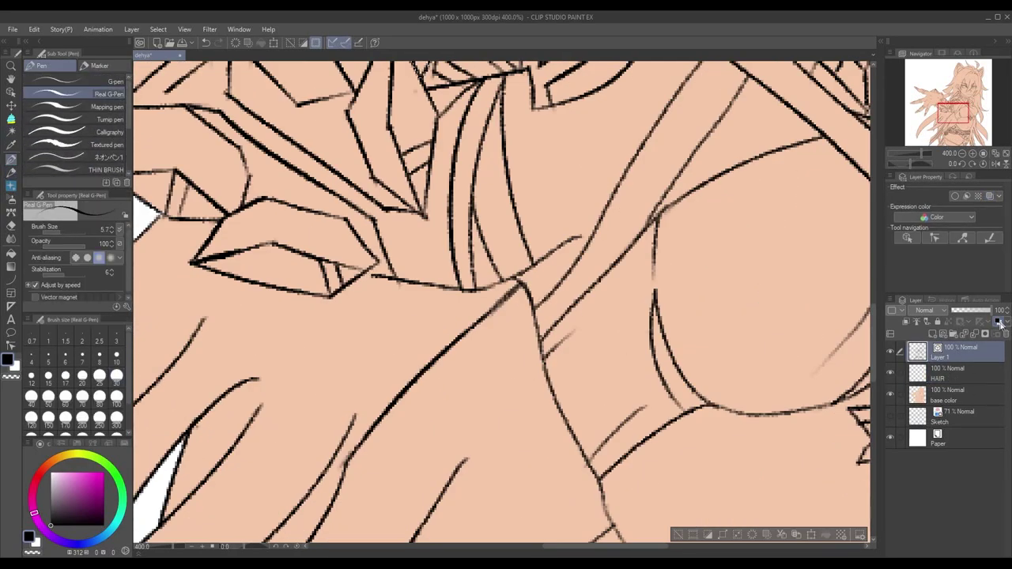
left_click(891, 394)
scroll(553, 301, "down", 5)
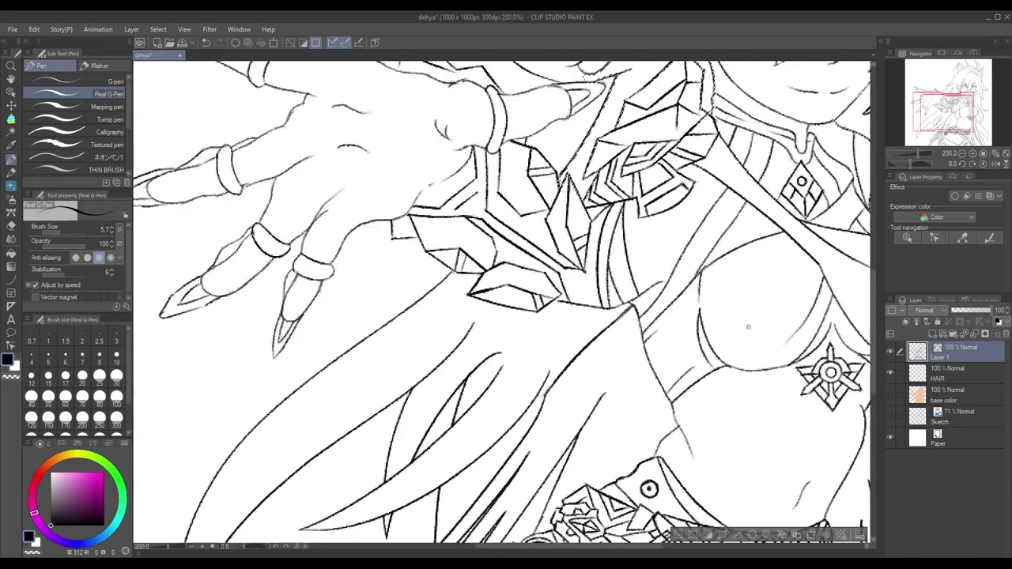
scroll(609, 175, "up", 5)
scroll(609, 176, "down", 5)
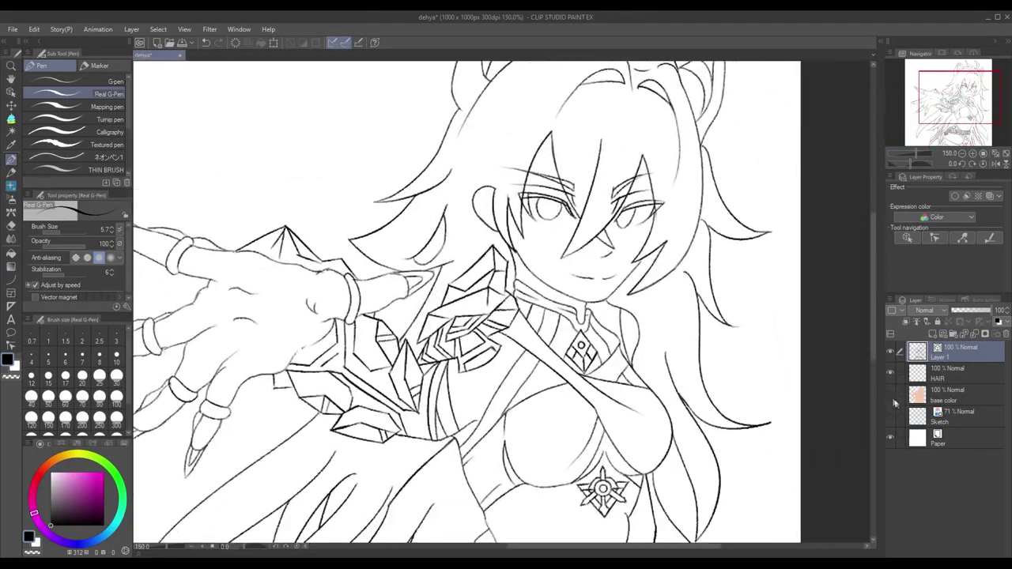
Show the base color layer again and make the HAIR layer active
left_click(891, 394)
key("alt+[")
left_click_drag(730, 250, 742, 357)
left_click(937, 348)
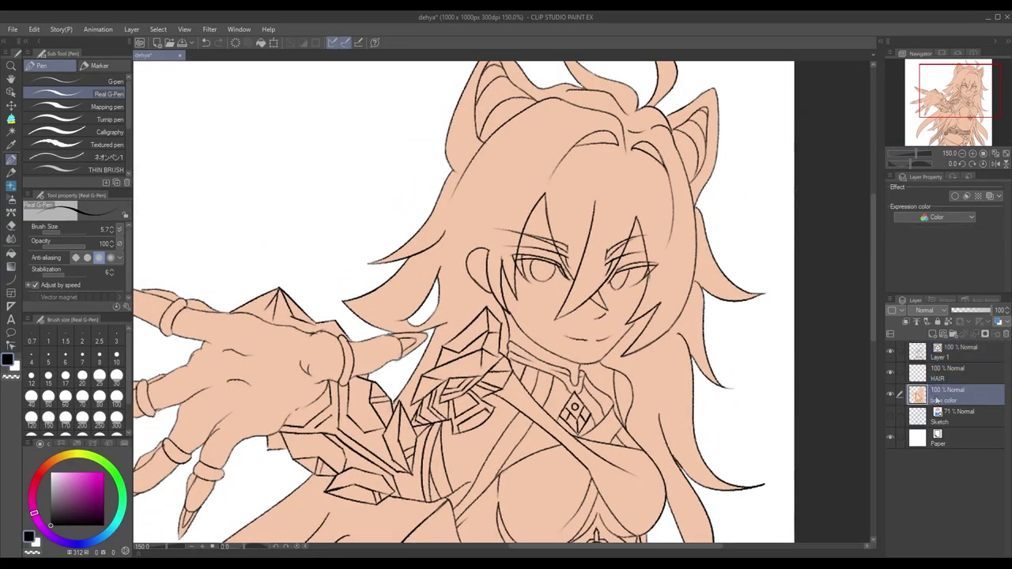
key("alt+]")
Auto-select the hair and outer ear regions across all layers and fill them with dark purplish grey on the HAIR layer
key("w")
left_click_drag(443, 396, 640, 75)
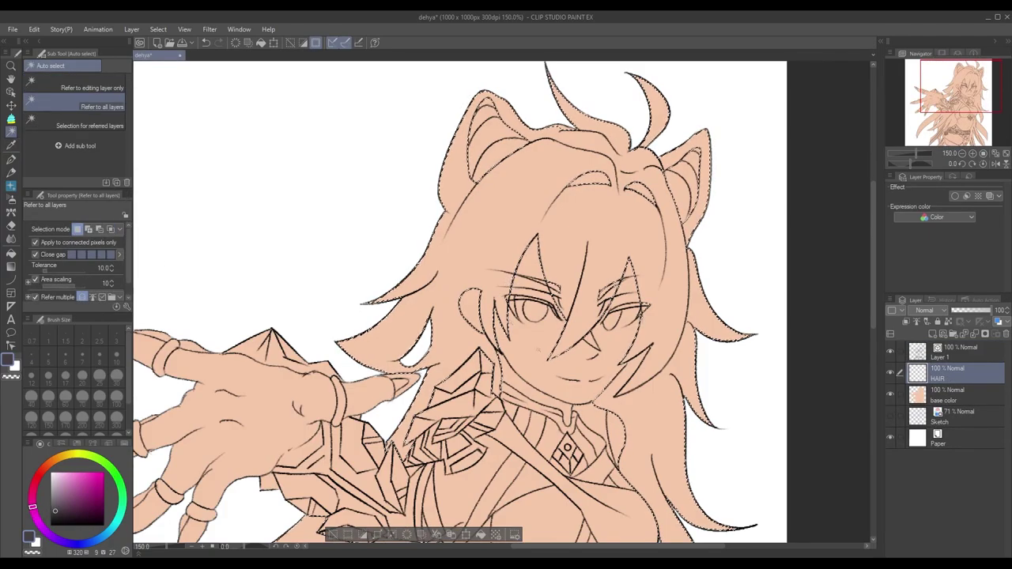
scroll(661, 328, "up", 4)
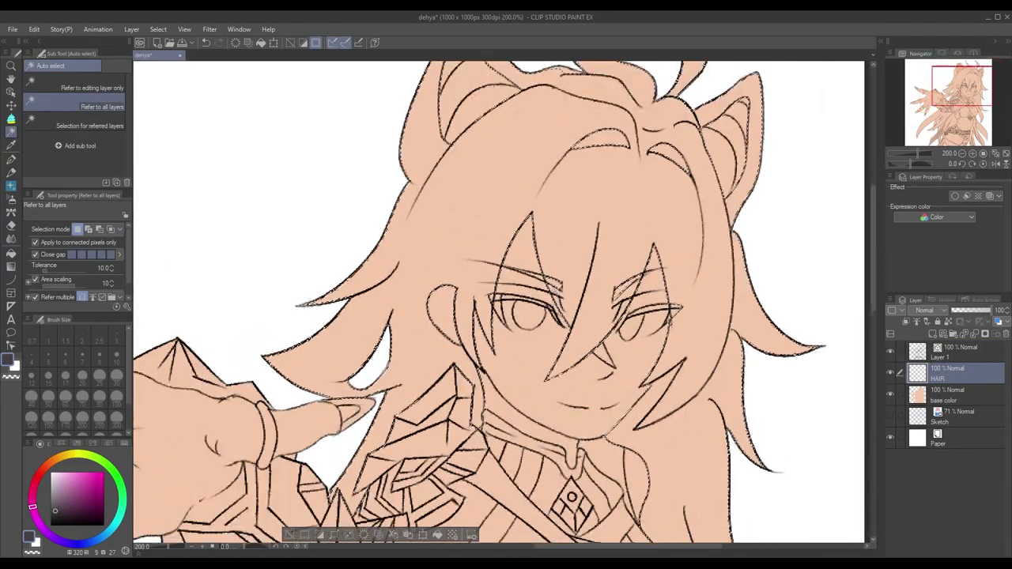
scroll(661, 328, "down", 4)
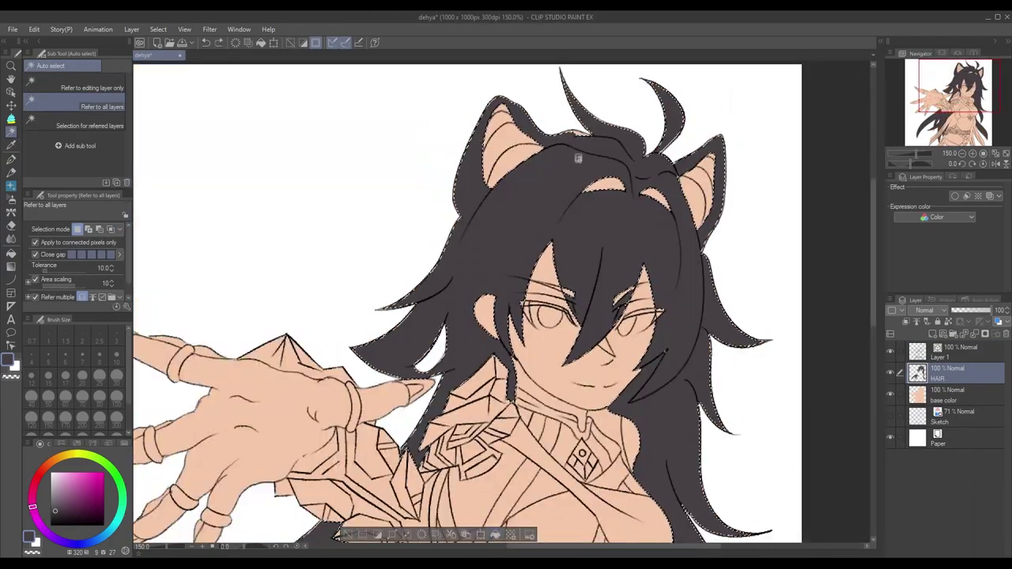
Fill the leftover peach gap at the crown beside the stray lock with the hair colour and clear the selection
scroll(578, 163, "up", 3)
scroll(578, 163, "down", 3)
scroll(743, 250, "up", 2)
scroll(743, 251, "up", 5)
scroll(743, 251, "down", 6)
scroll(743, 250, "up", 3)
key("m")
scroll(743, 251, "up", 5)
scroll(490, 278, "up", 2)
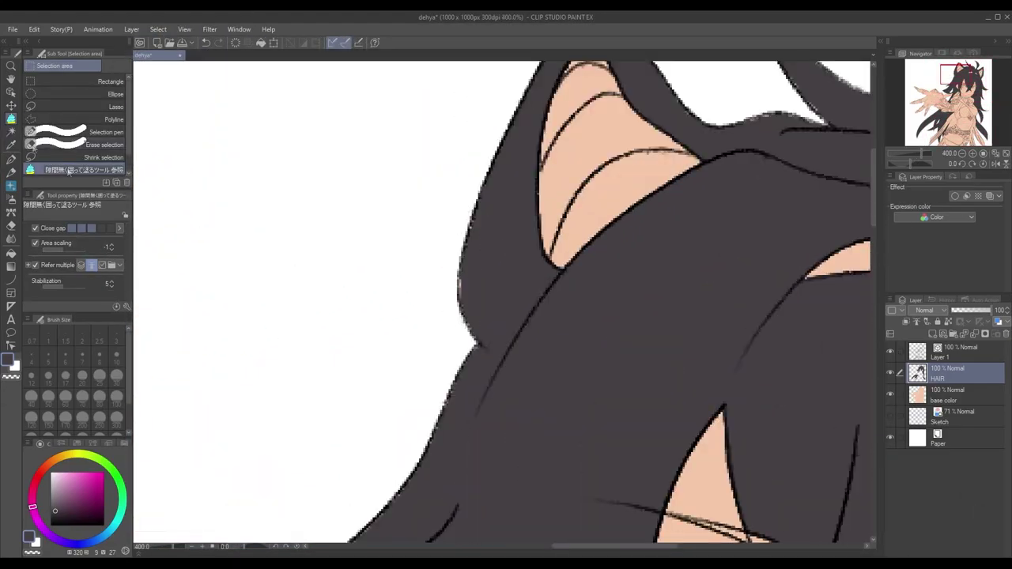
Check the hair outline and strand tips from crown to waist and patch unfilled slivers with the dark hair colour
key("g")
scroll(490, 277, "up", 4)
scroll(735, 346, "down", 8)
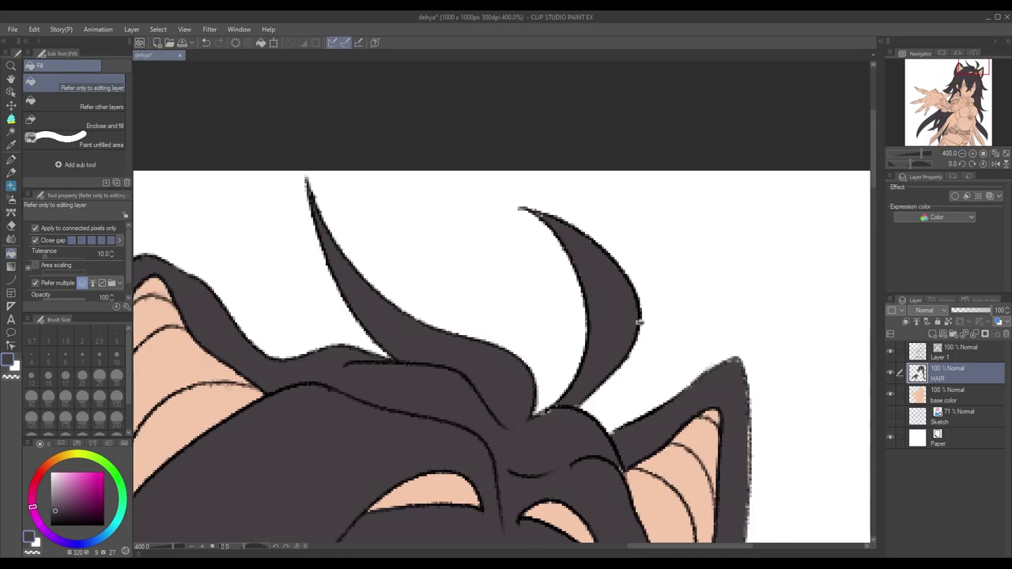
scroll(735, 345, "right", 3)
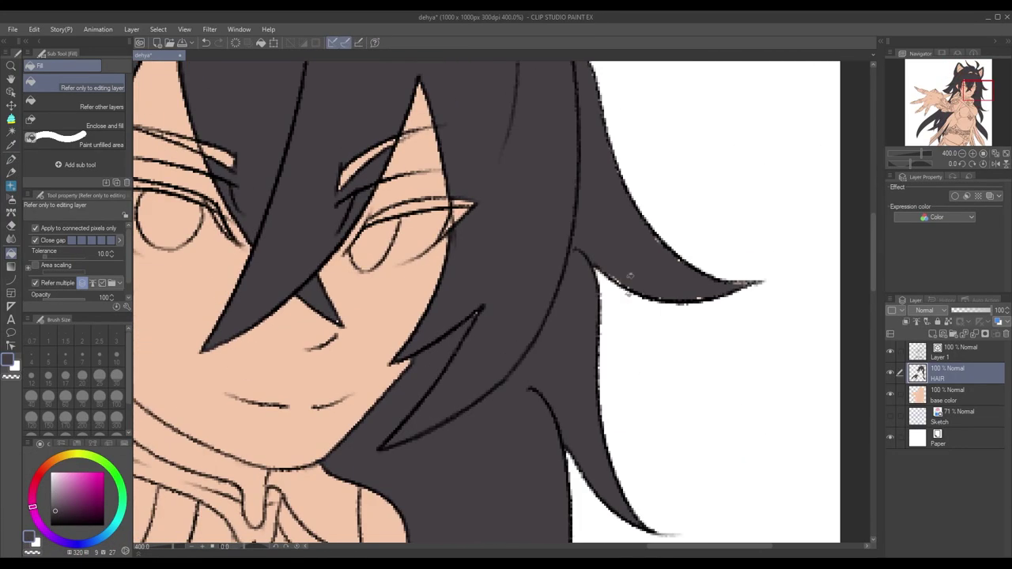
scroll(594, 265, "down", 10)
scroll(615, 332, "left", 5)
scroll(662, 402, "down", 3)
scroll(654, 348, "up", 3)
scroll(646, 292, "right", 3)
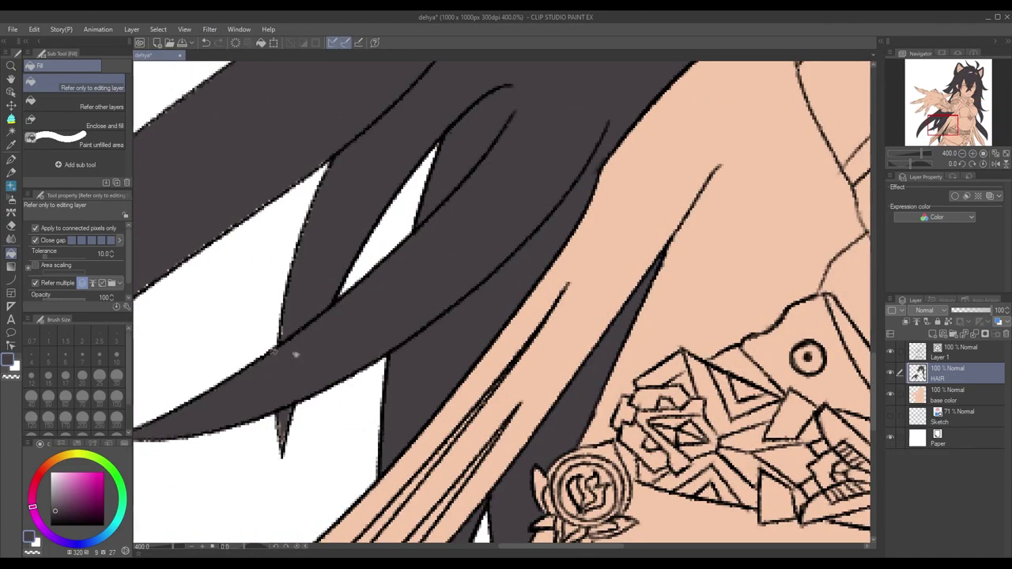
scroll(351, 205, "up", 10)
scroll(569, 311, "right", 2)
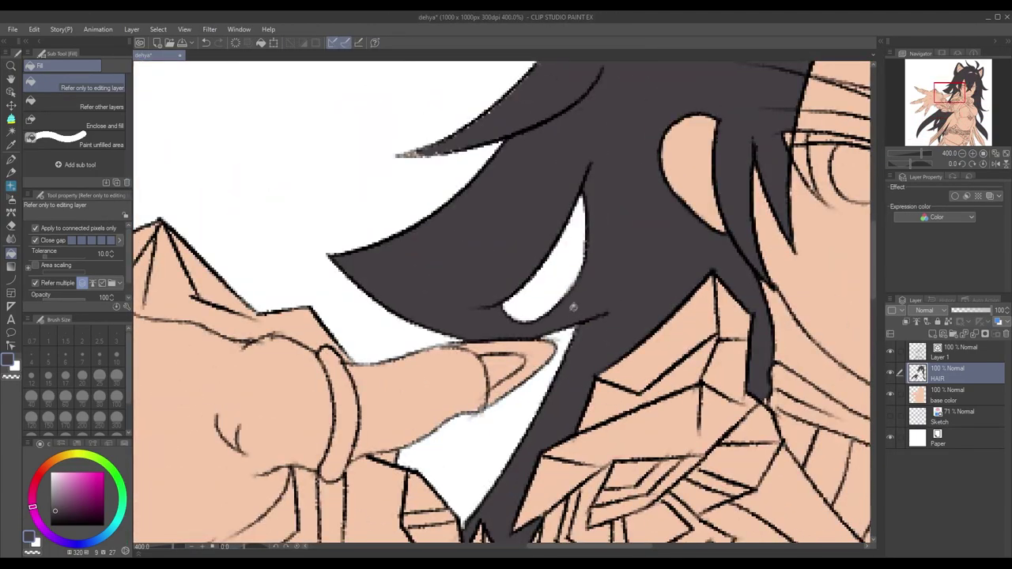
scroll(579, 325, "up", 3)
scroll(510, 291, "down", 10)
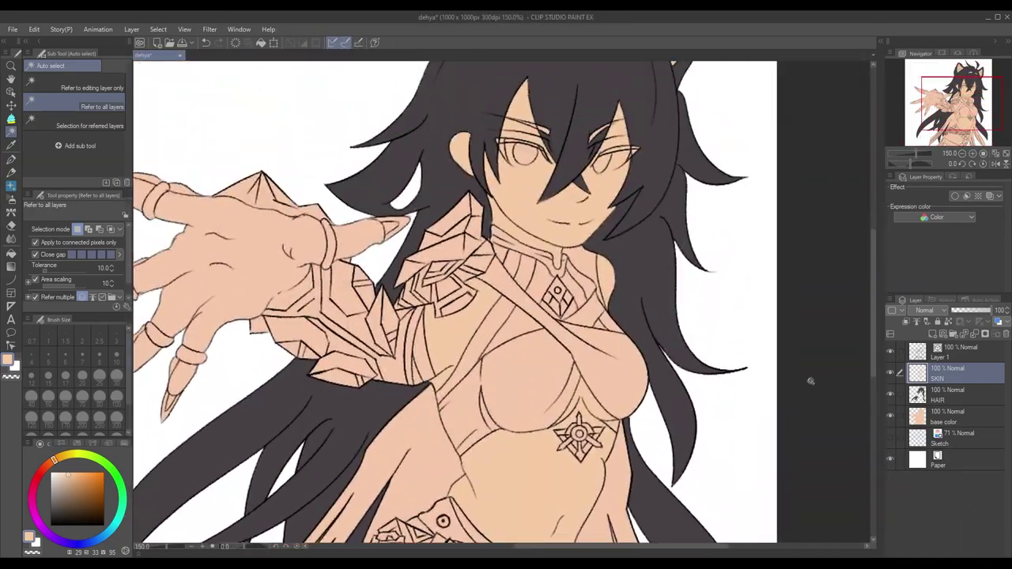
Add a layer named BRA above SKIN and fill the chest garment's inner sections with the hair's dark grey
key("ctrl+shift+n")
key("i")
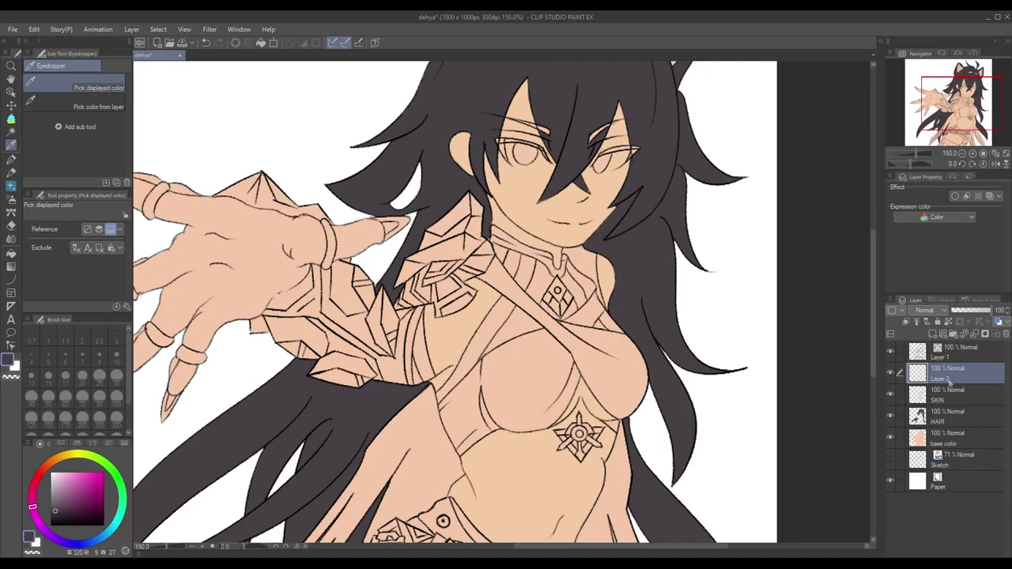
left_click(941, 377)
key("w")
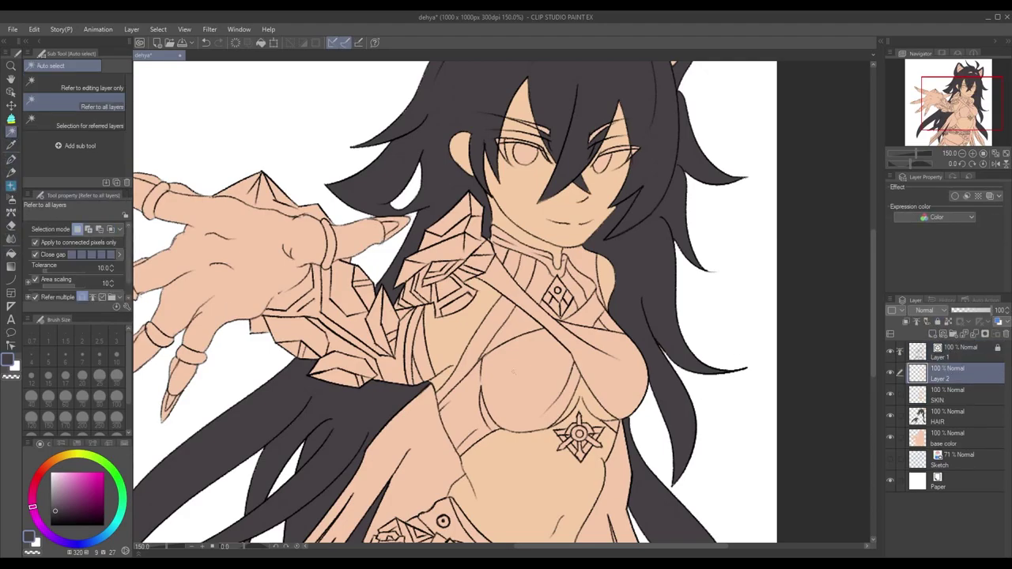
key("i")
left_click(548, 473)
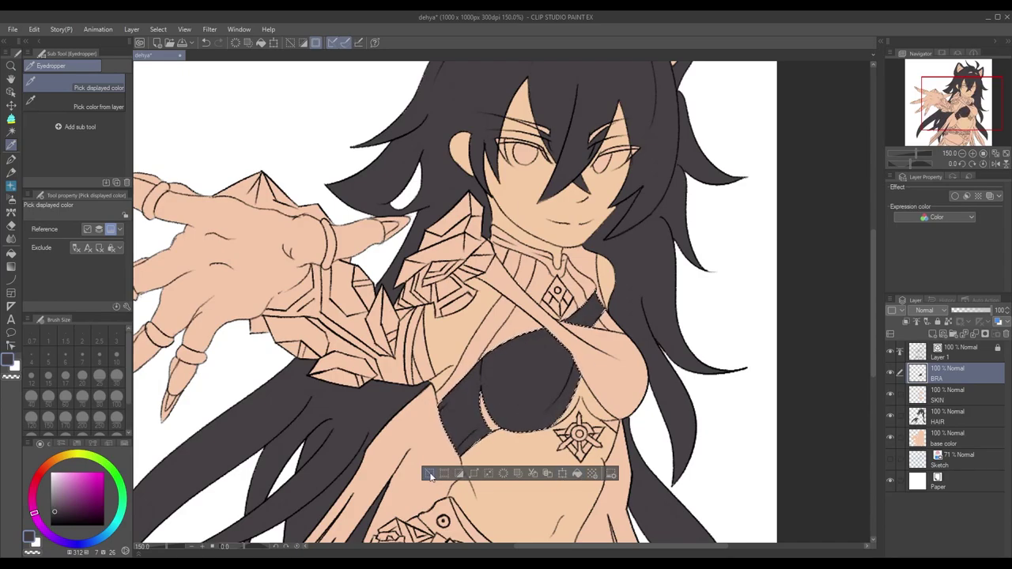
Fill the diagonal chest wrap and the small corner beneath it with bright red on the BRA layer
left_click(430, 475)
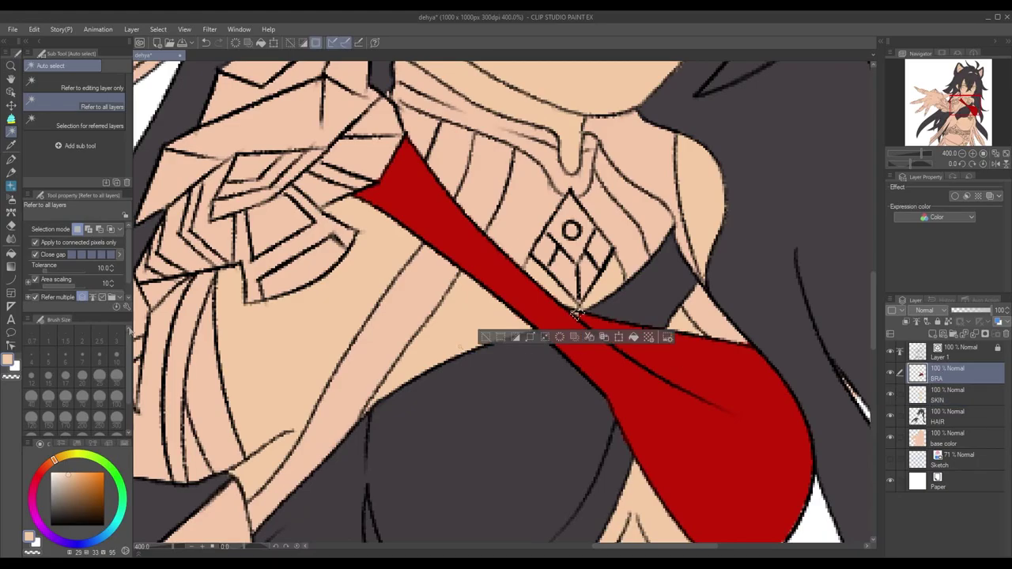
left_click(576, 315, "alt")
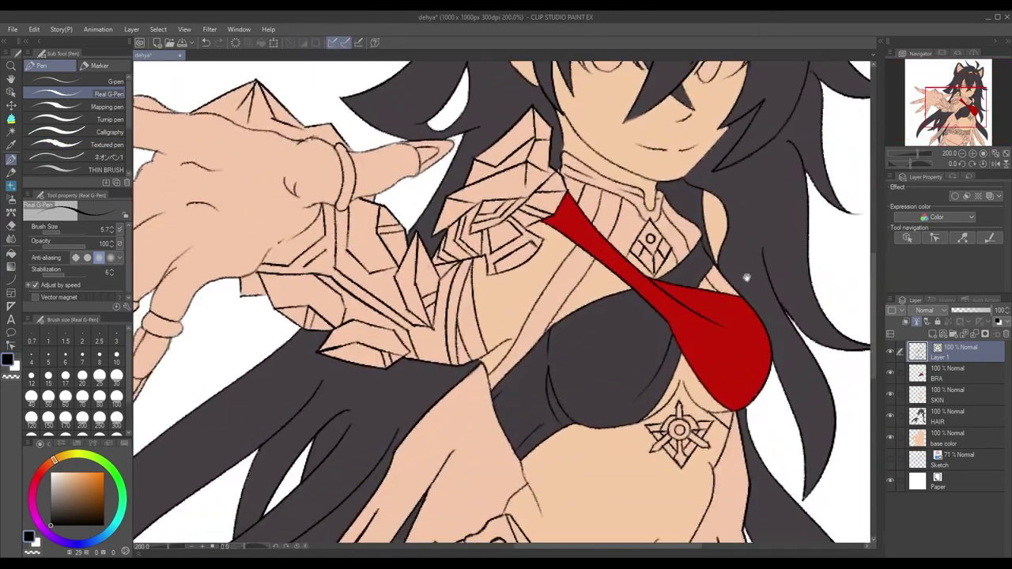
left_click(945, 378)
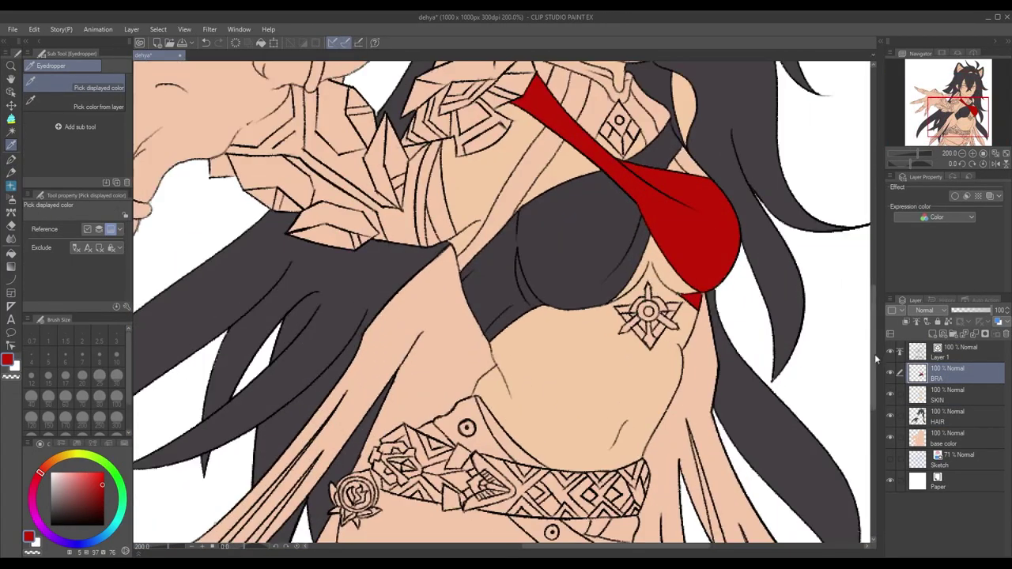
scroll(791, 380, "up", 3)
key("p")
scroll(677, 393, "down", 5)
scroll(676, 393, "up", 2)
left_click_drag(677, 395, 827, 378)
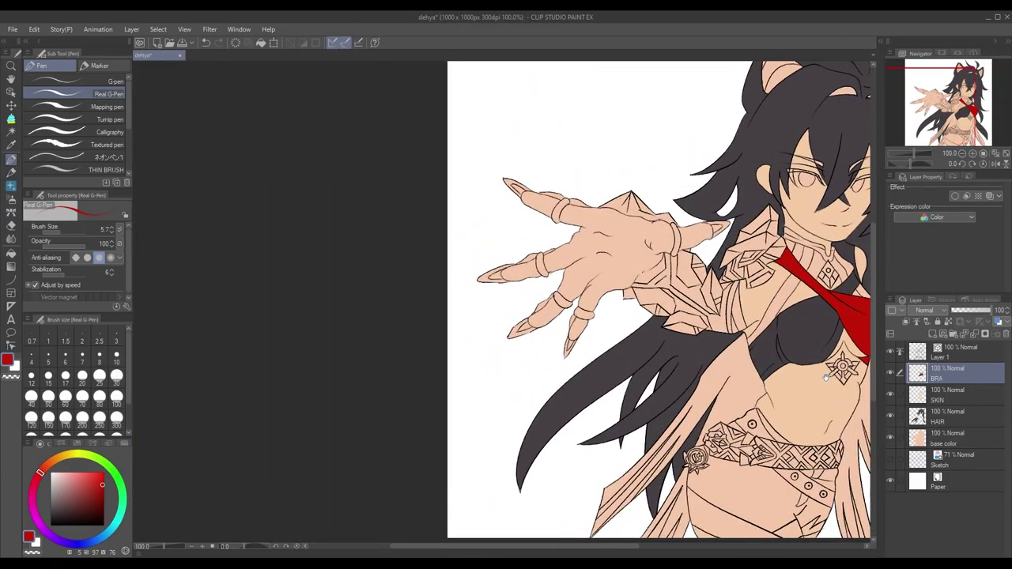
Add a layer named CAPE directly above BRA
left_click_drag(497, 277, 368, 239)
key("i")
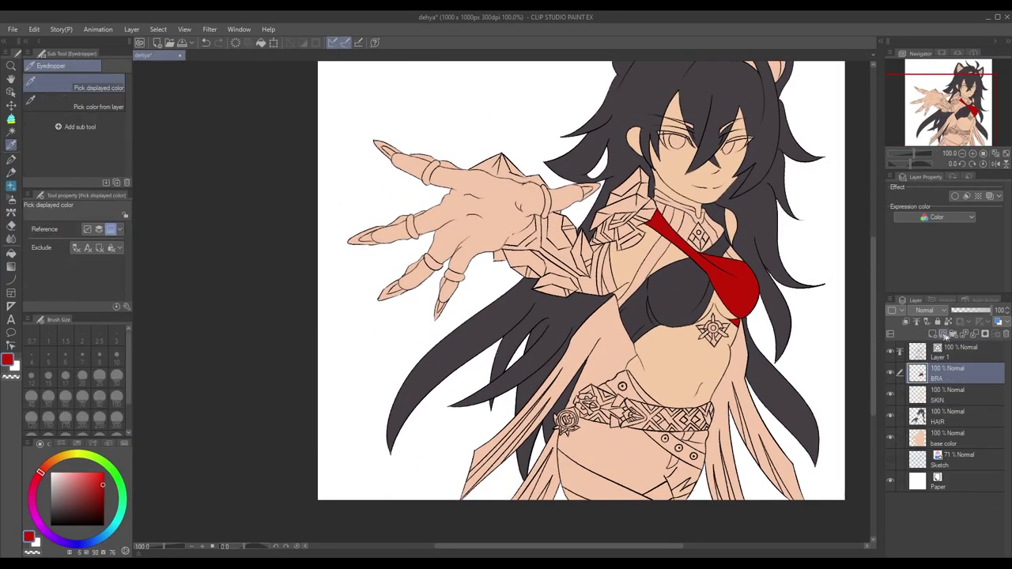
left_click_drag(876, 376, 294, 208)
scroll(294, 208, "up", 2)
left_click_drag(442, 237, 564, 245)
Auto-select the cape panels beside the rose ornament, fill them red on the BRA layer and patch their edge slivers
key("w")
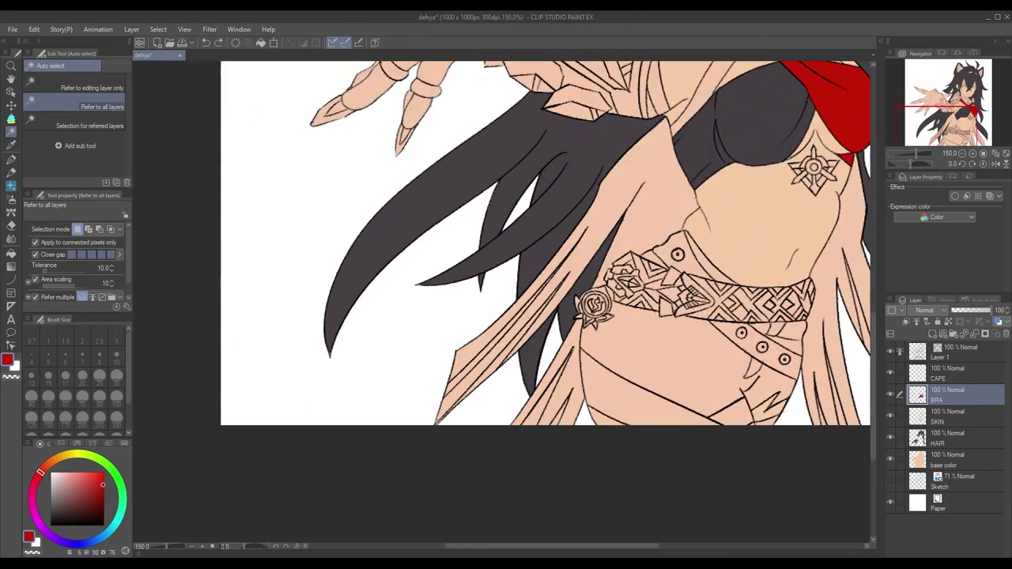
scroll(497, 380, "up", 2)
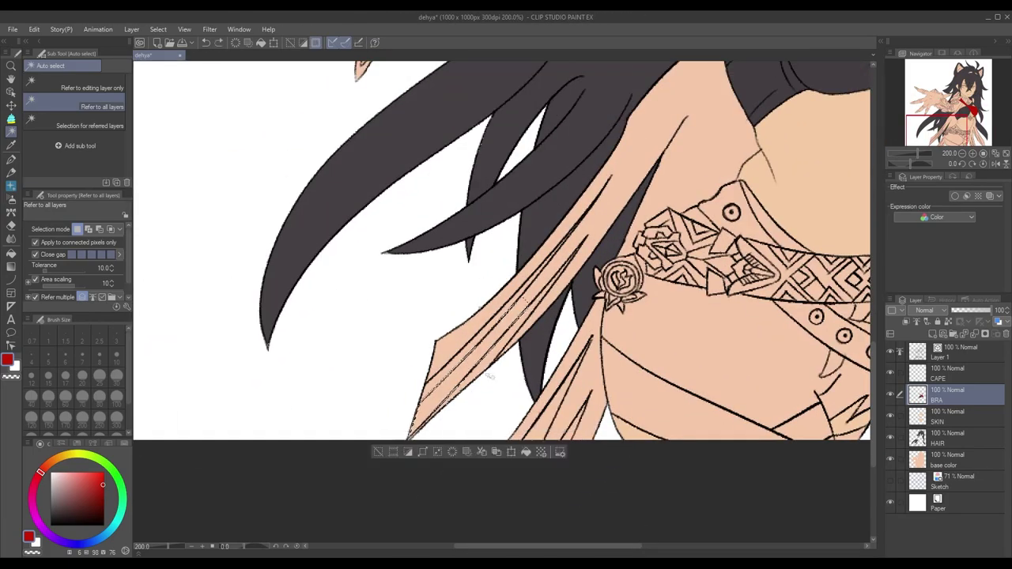
left_click(641, 457)
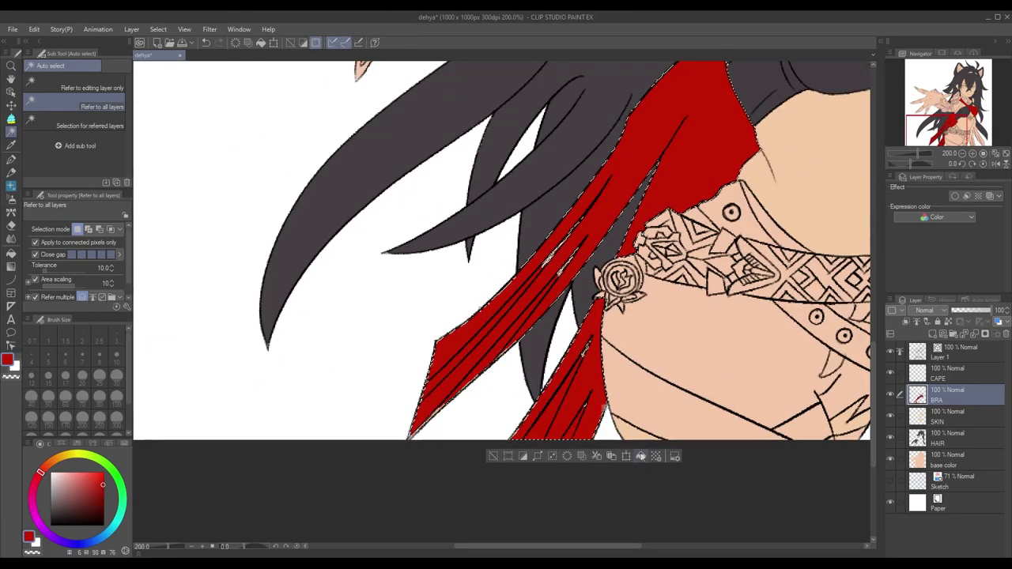
scroll(479, 412, "up", 2)
scroll(599, 293, "up", 2)
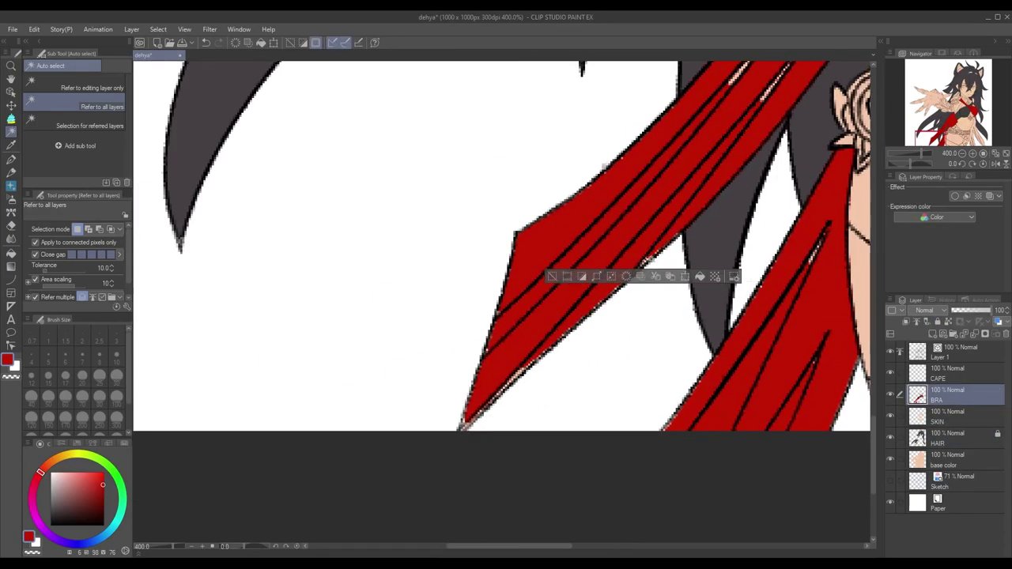
key("m")
key("ctrl+d")
left_click_drag(471, 407, 626, 318)
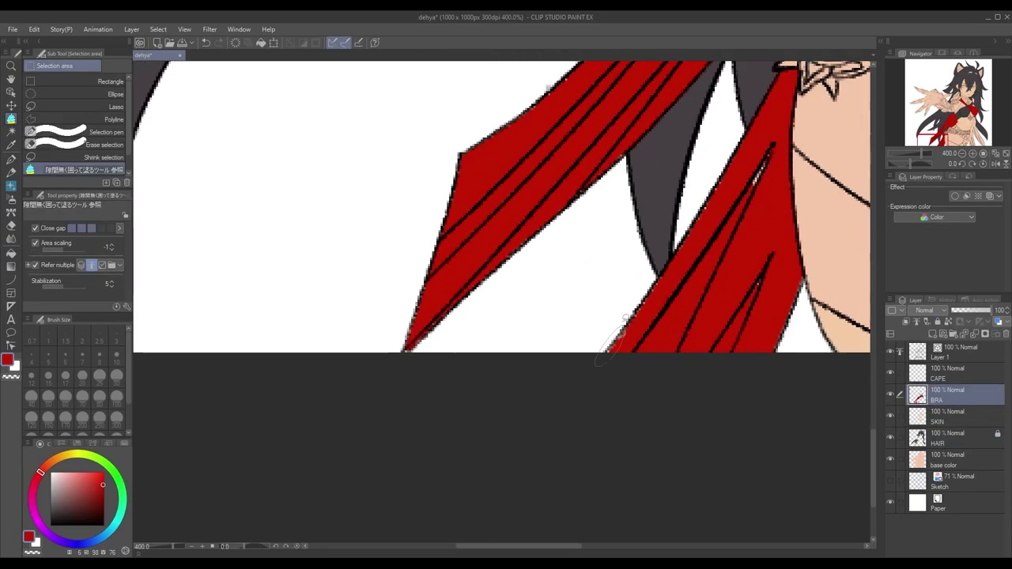
Fill the cape strips hanging on the side opposite the rose with crimson on the BRA layer
scroll(620, 323, "down", 2)
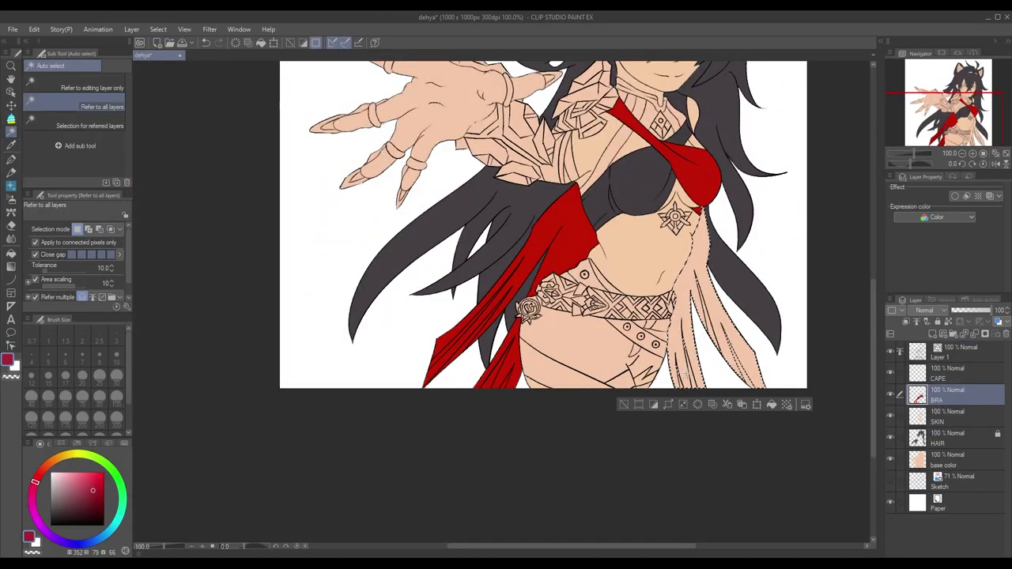
key("ctrl+plus")
key("alt+BackSpace")
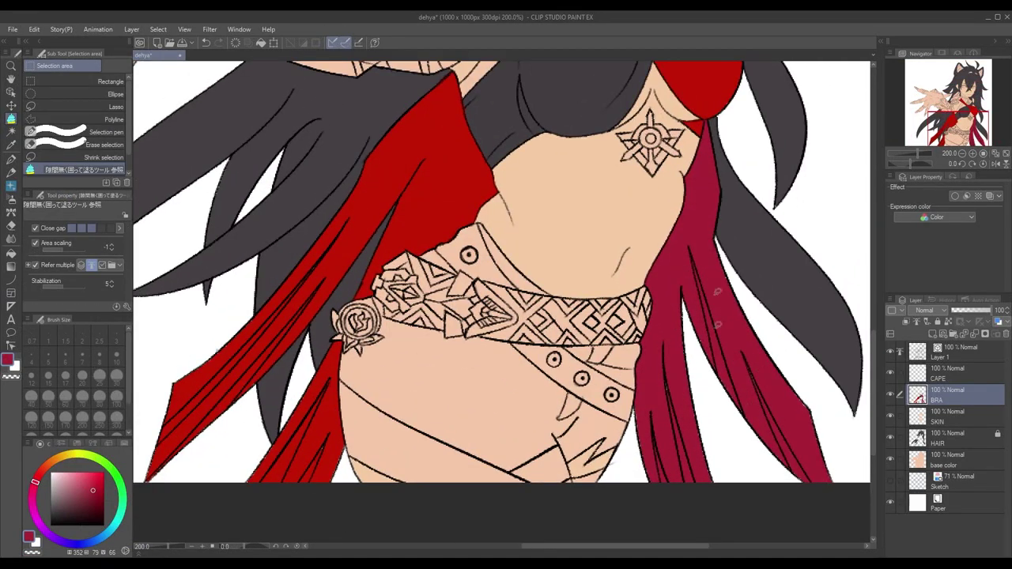
Undo the red and crimson cape fills made on the BRA layer
left_click(949, 374)
left_click(207, 43)
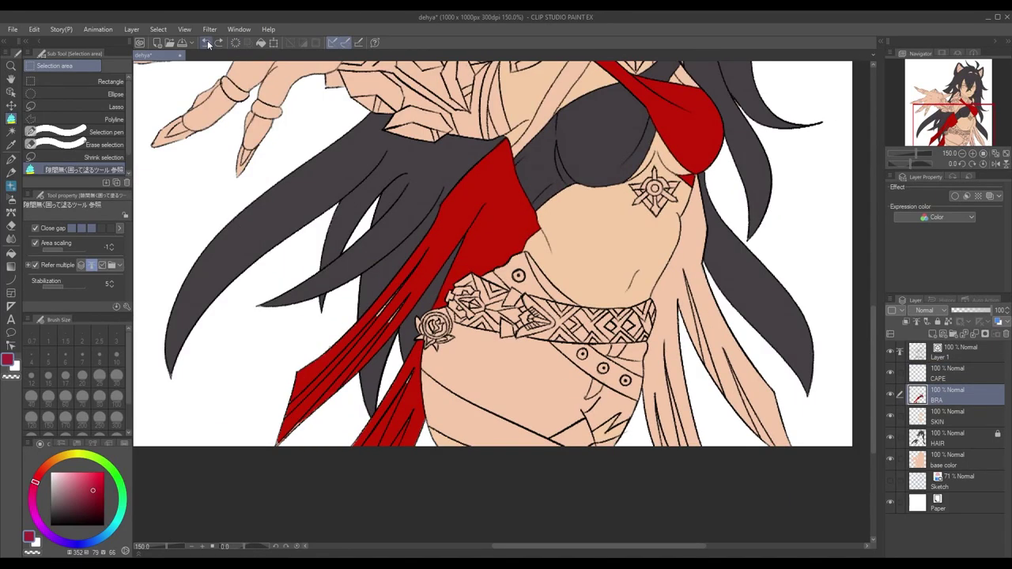
key("ctrl+z")
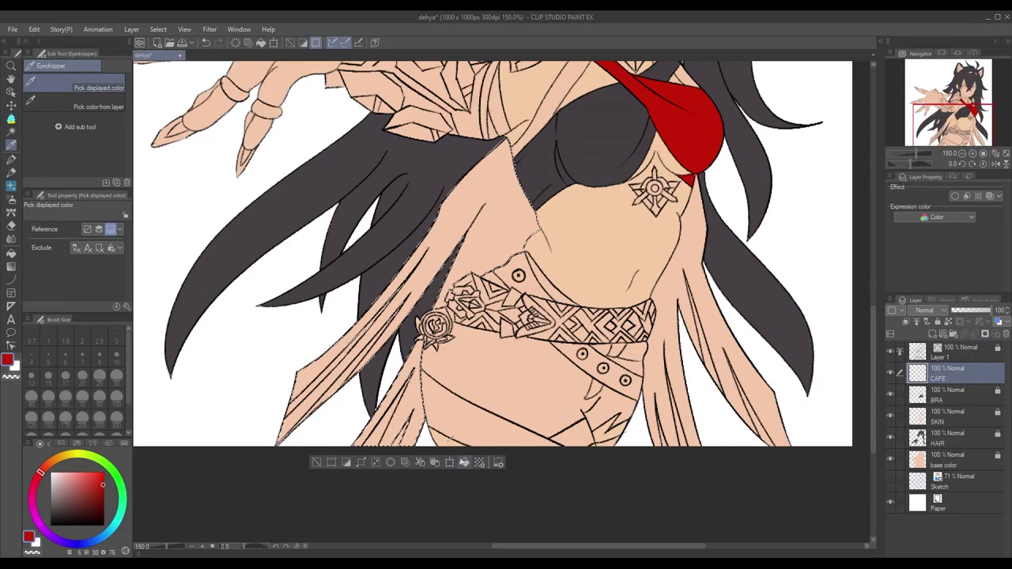
Fill the cape panels beside the rose ornament red on the CAPE layer and patch the unfilled slivers along folds and tips
key("ctrl+y")
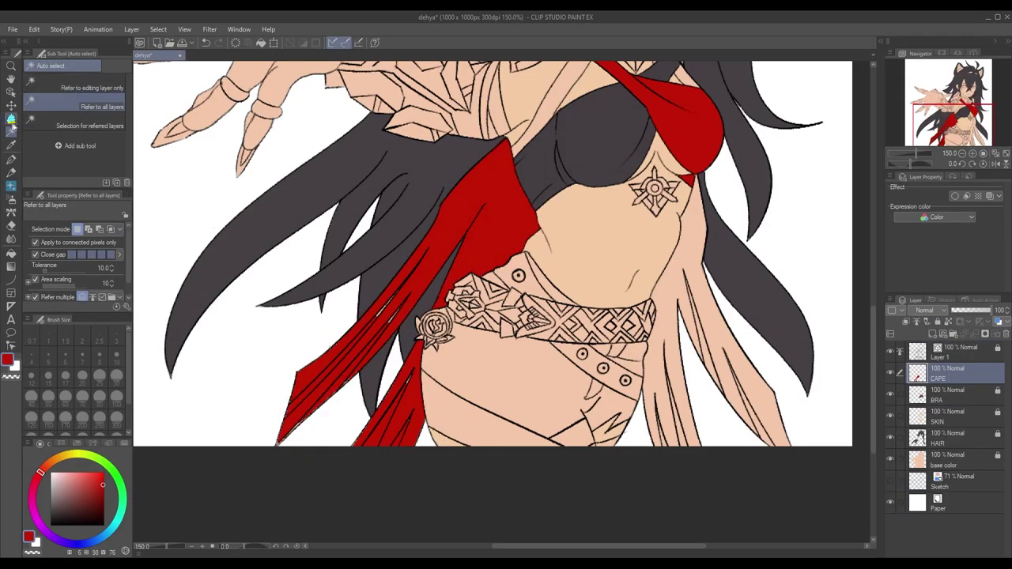
scroll(427, 317, "up", 6)
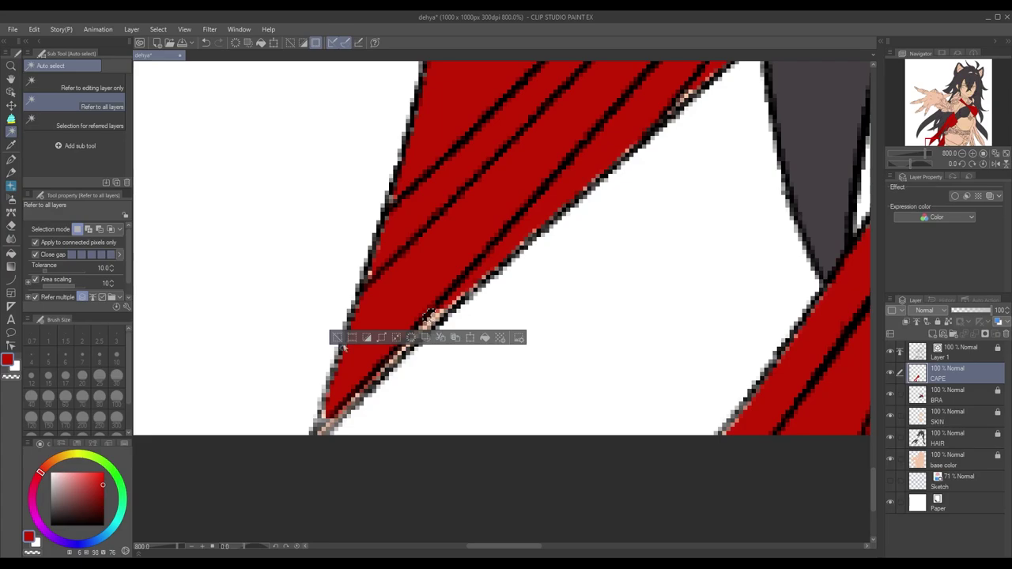
key("ctrl+d")
key("g")
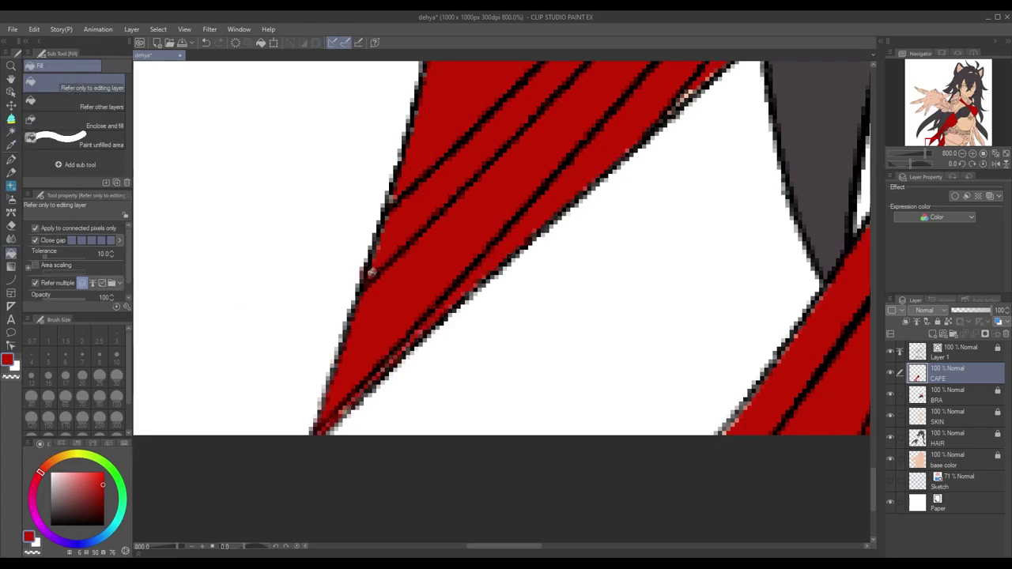
scroll(371, 273, "up", 5)
scroll(552, 261, "down", 3)
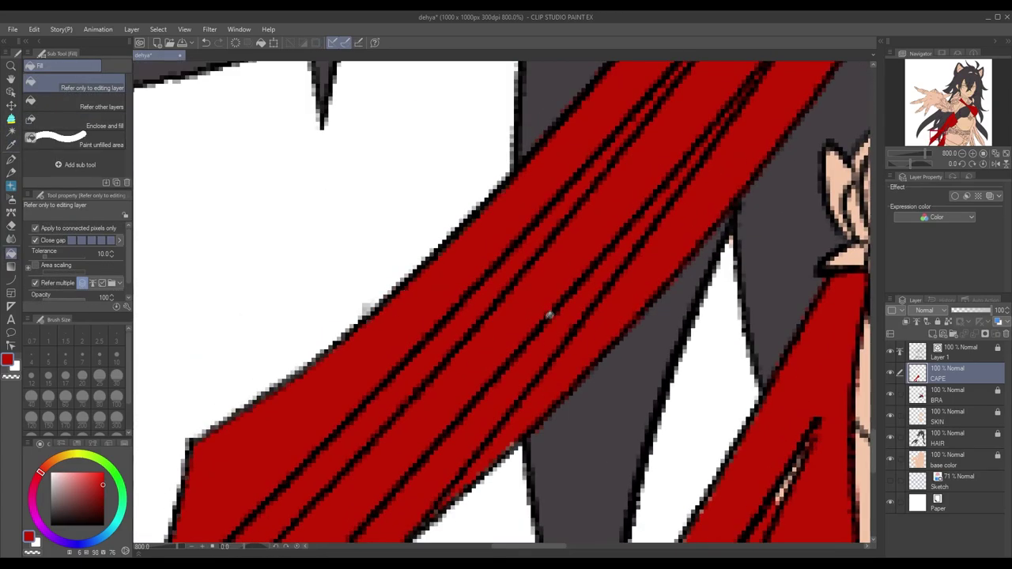
scroll(607, 408, "down", 5)
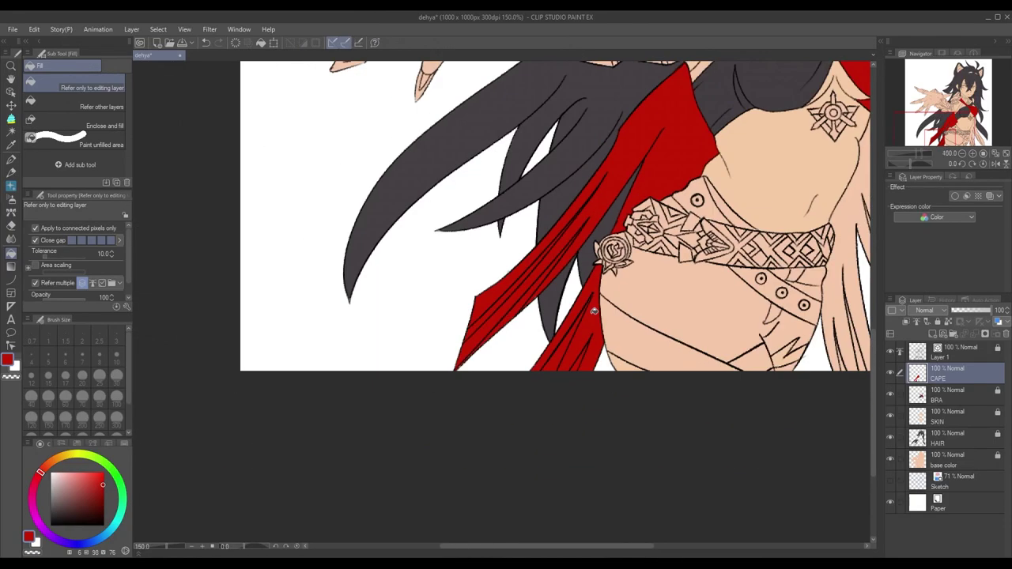
Auto-select the cape strips opposite the rose ornament, fill them crimson on the CAPE layer and patch the small gaps
key("w")
left_click(553, 447)
scroll(554, 447, "up", 3)
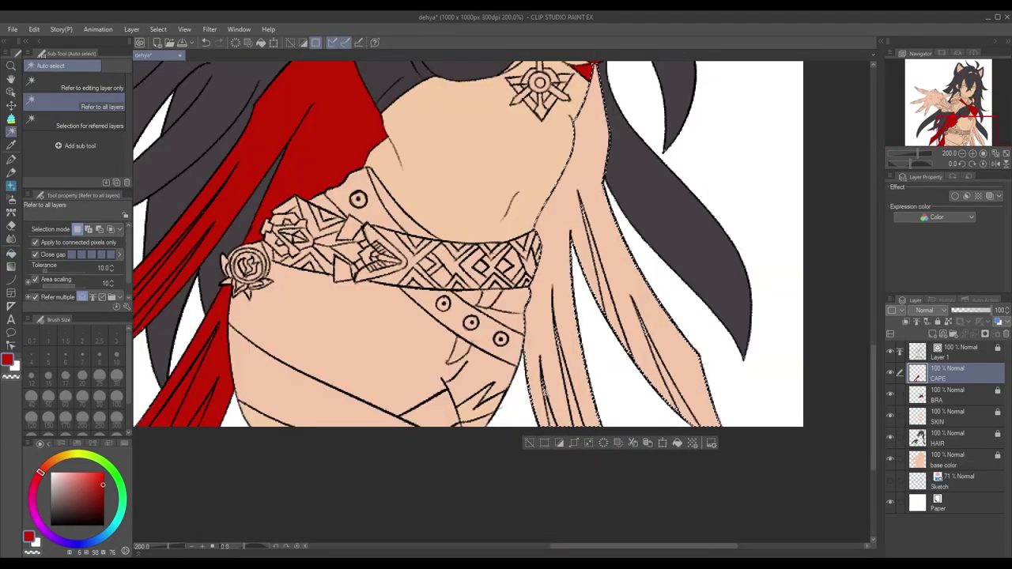
key("alt+BackSpace")
key("ctrl+d")
key("m")
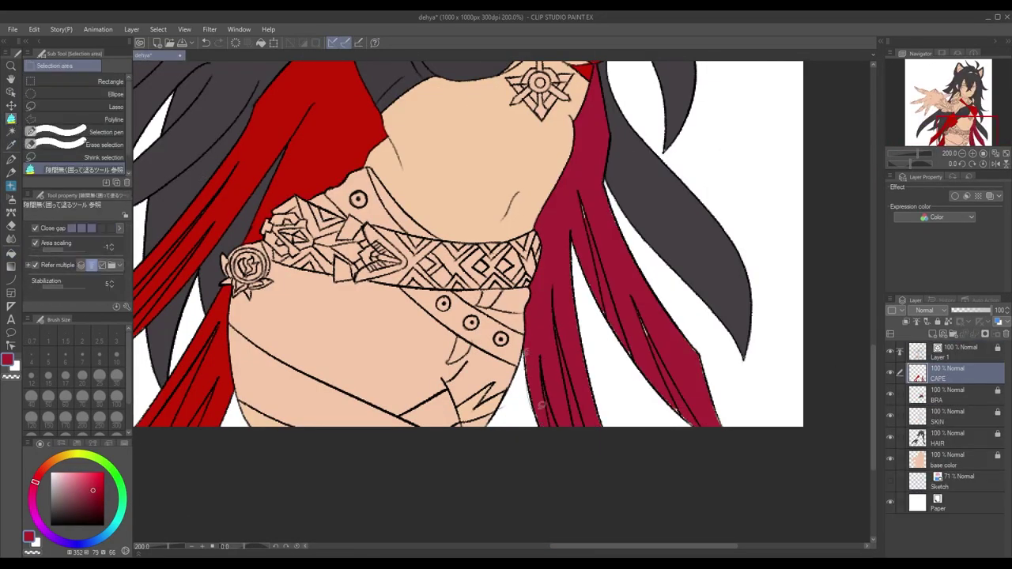
scroll(633, 366, "up", 3)
key("p")
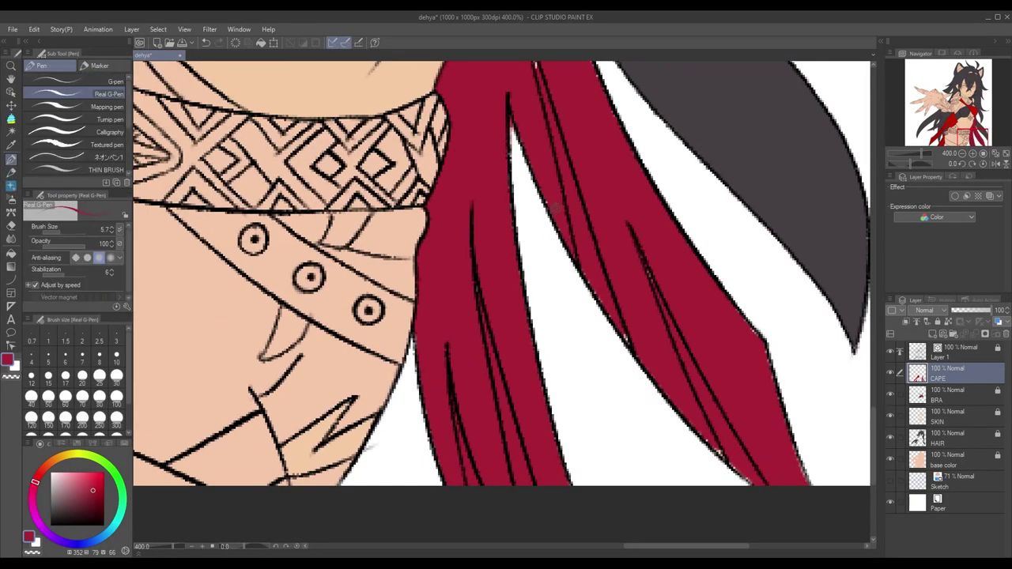
scroll(767, 371, "down", 4)
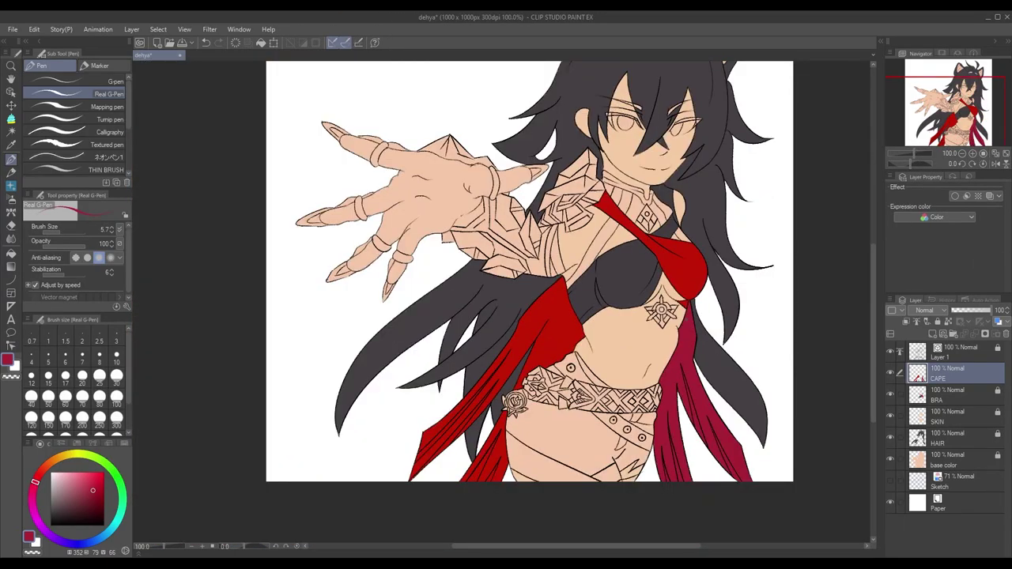
Add a SHORTS layer above CAPE and fill the shorts near-black and the thigh band below them dark grey
left_click_drag(530, 269, 467, 214)
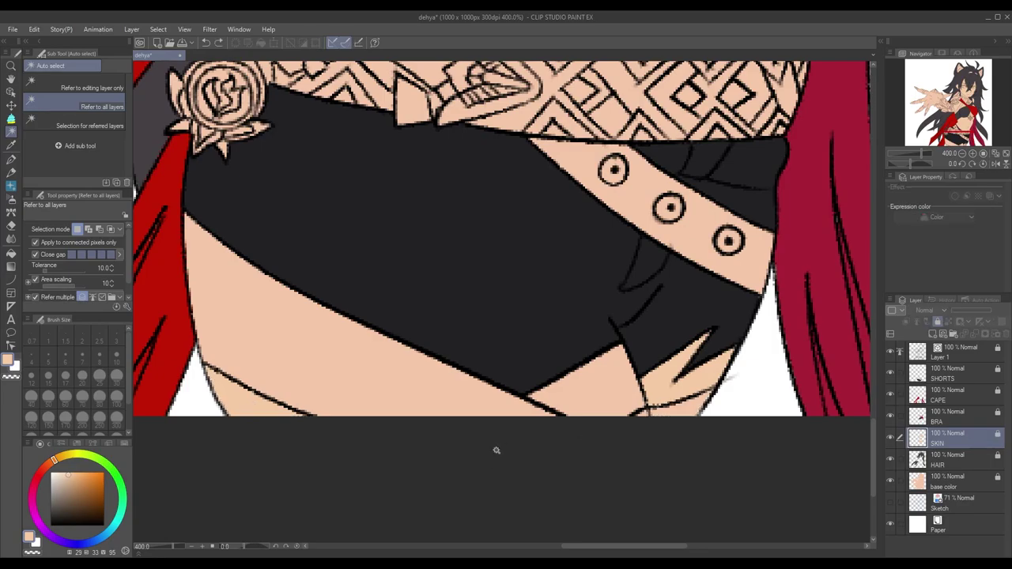
scroll(497, 450, "down", 7)
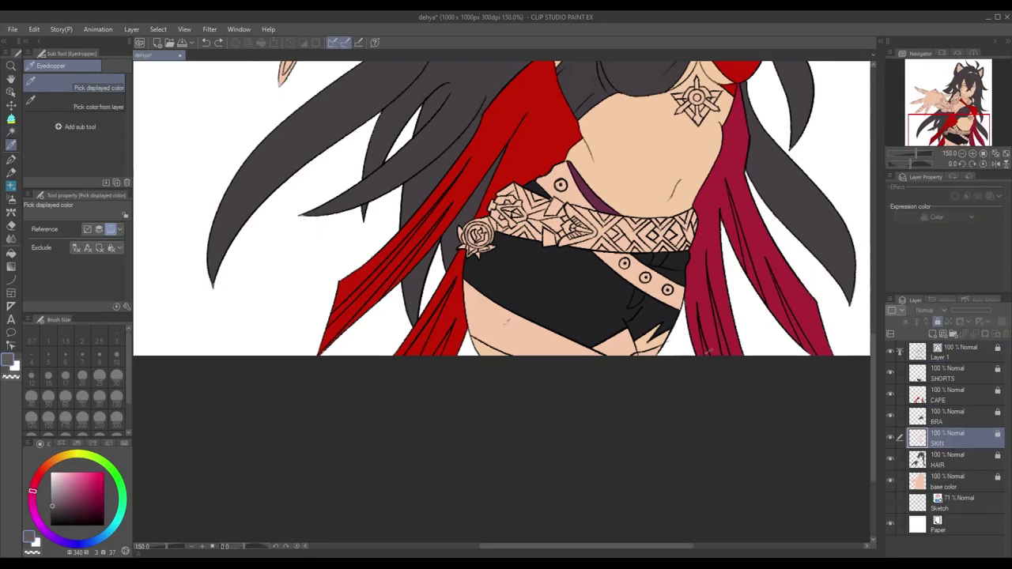
key("w")
left_click(620, 345)
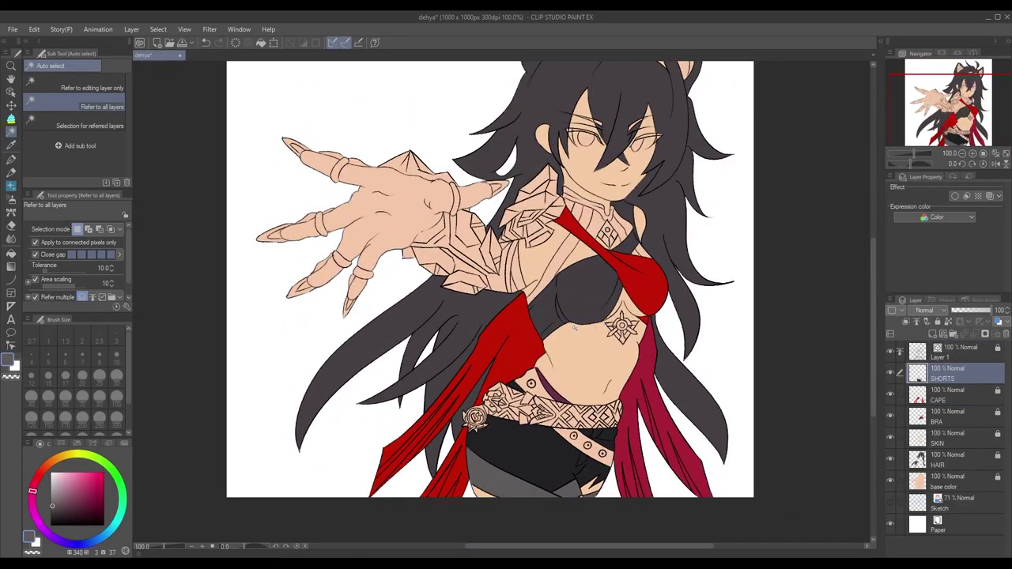
Add a layer named NECK above SHORTS and fill the collar and alternate neckpiece panels with muted tan
scroll(576, 326, "up", 2)
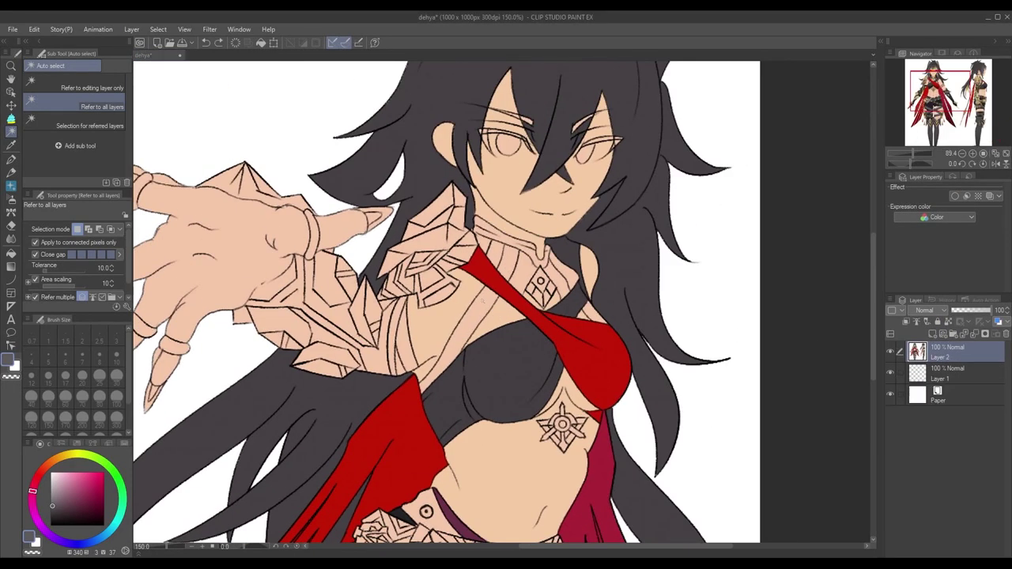
key("i")
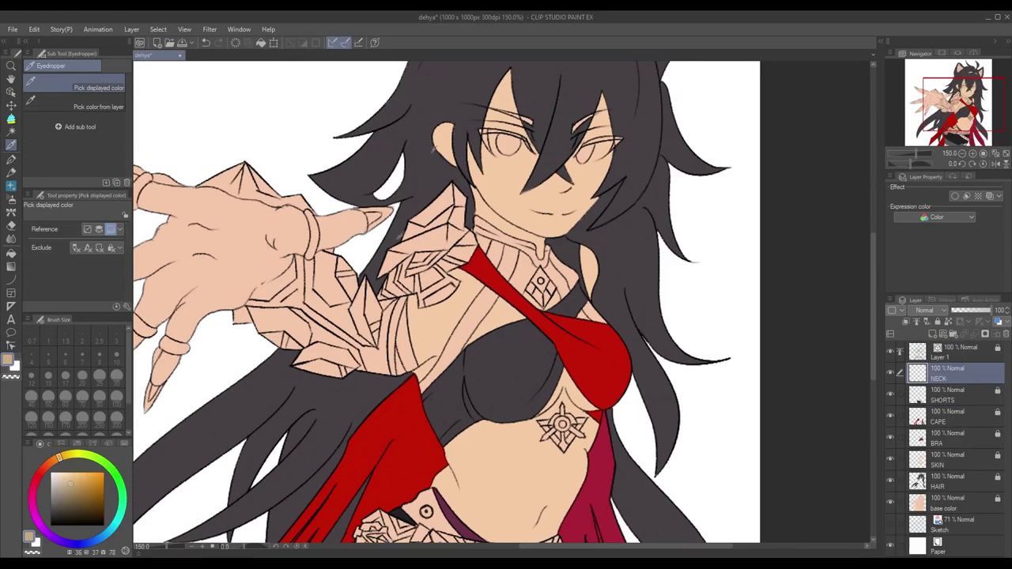
key("w")
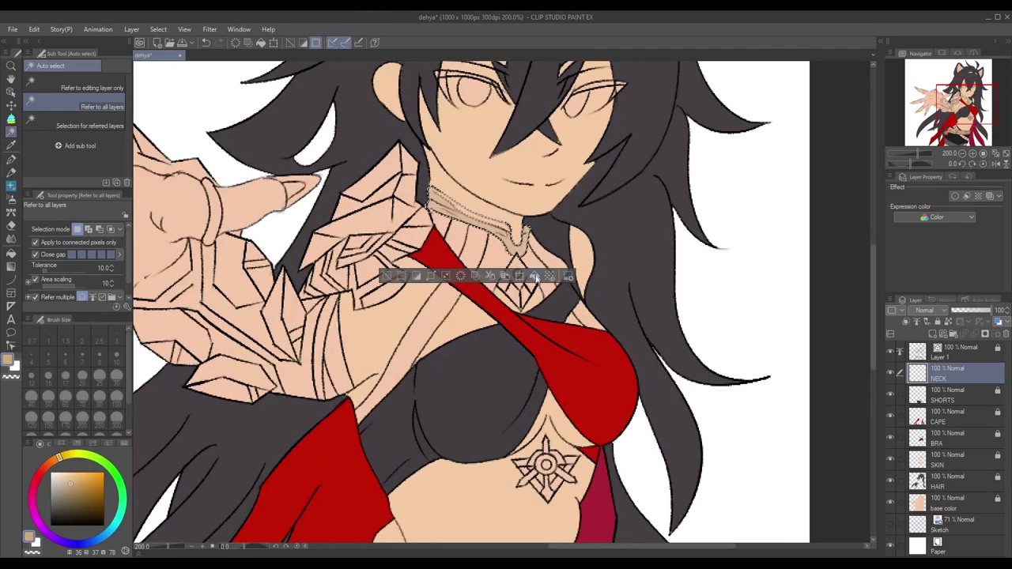
left_click(475, 261)
key("alt+Delete")
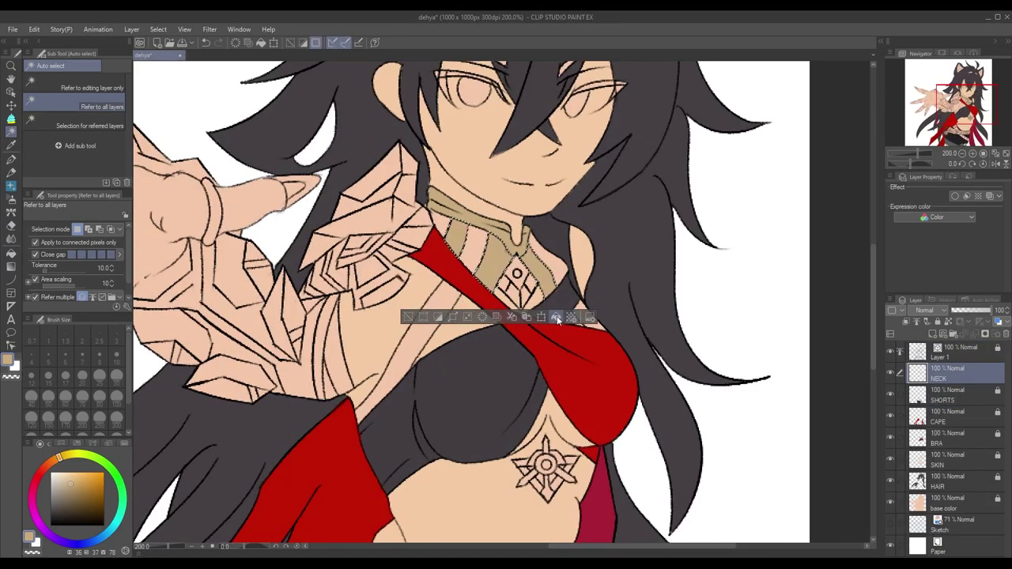
Fill the remaining neckpiece stripes and chest strap near-black, and colour the diamond pendant pale beige with a red centre
key("ctrl+d")
left_click(468, 318)
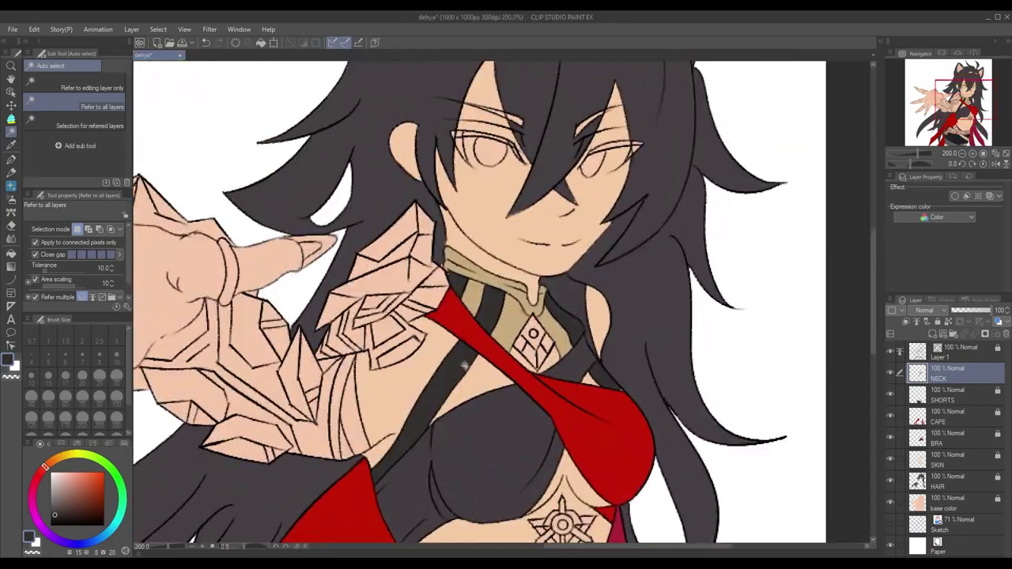
key("i")
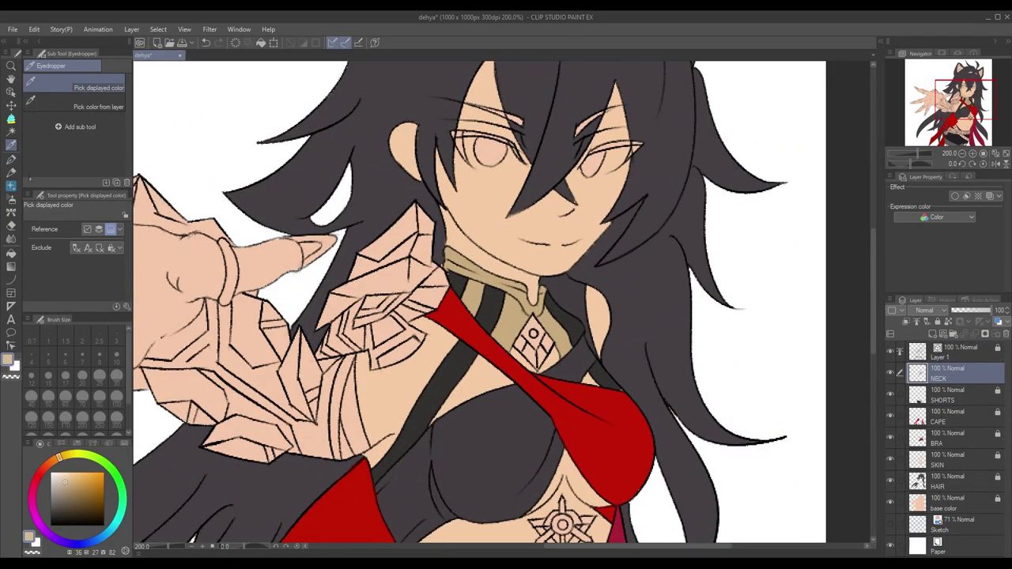
key("w")
left_click(534, 336)
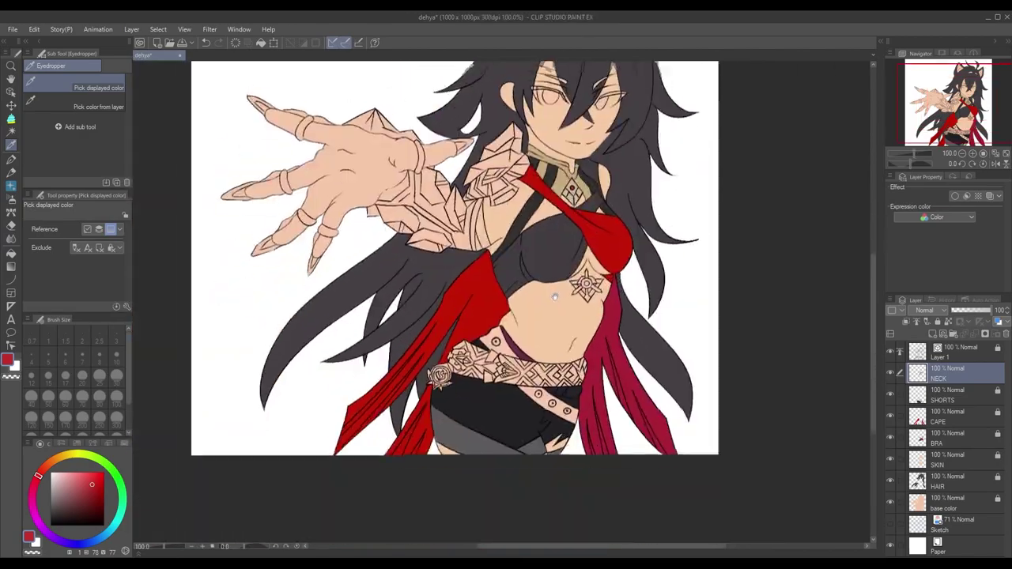
Add a layer named belt accesories above NECK and fill the triangular motifs along the patterned belt's front with pale cream
left_click_drag(555, 297, 551, 407)
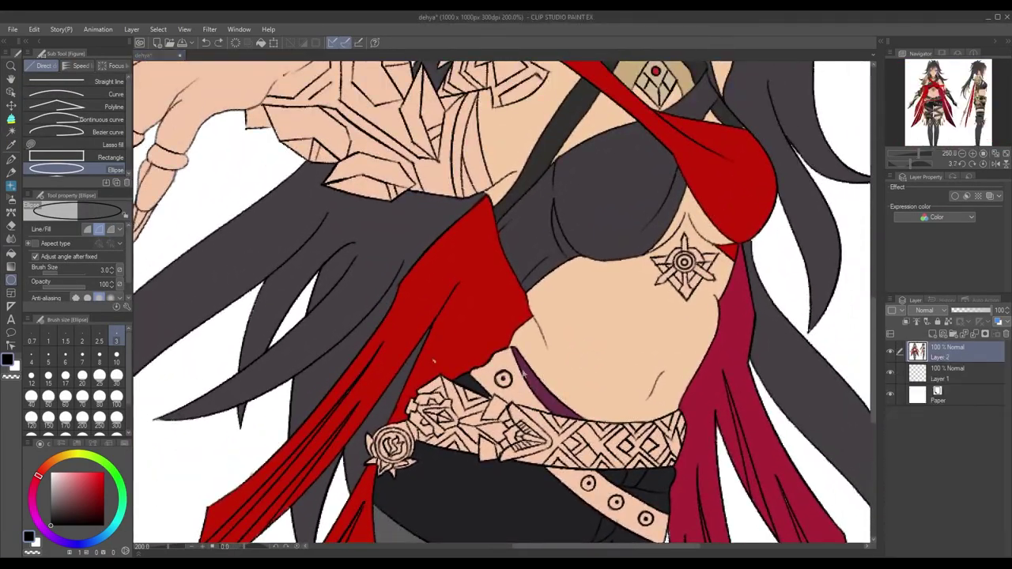
key("i")
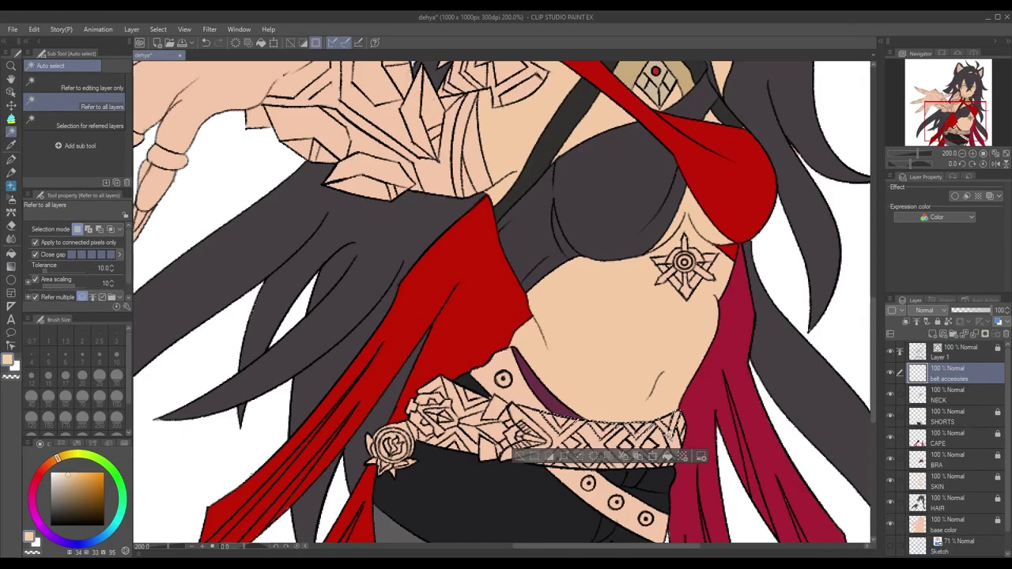
scroll(605, 396, "up", 8)
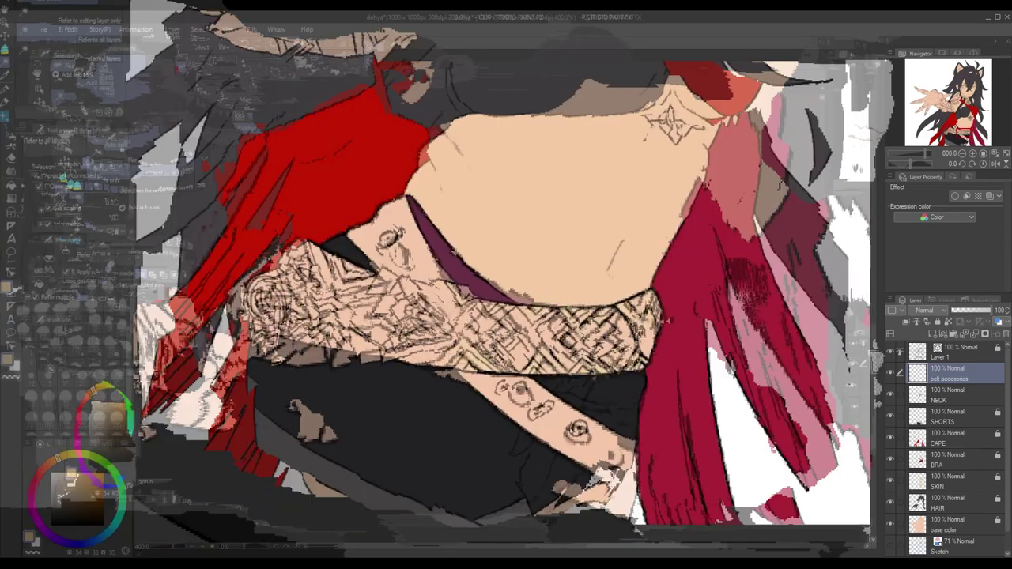
key("e")
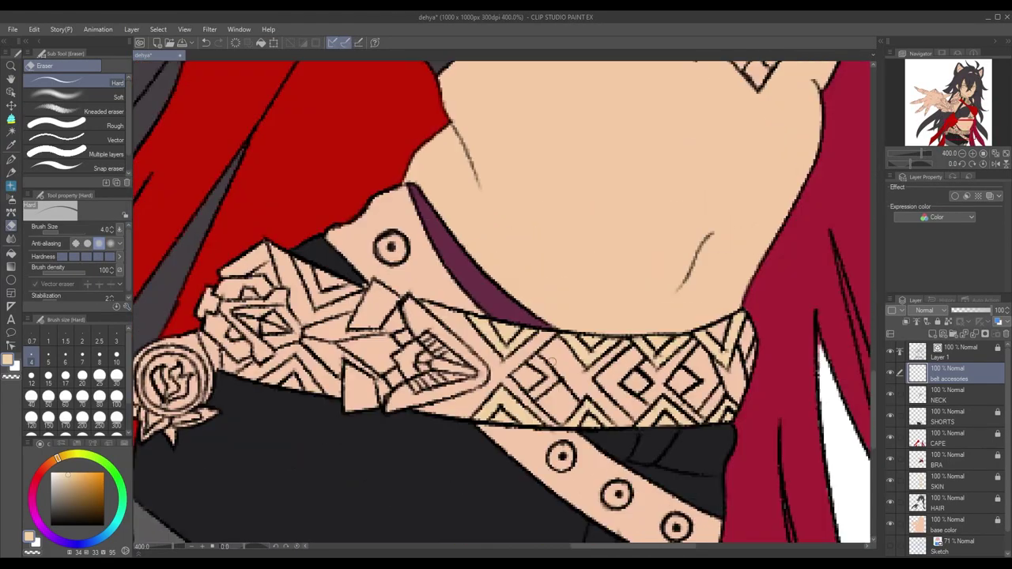
Fill the belt's front background between the cream triangles with dark grey and the missed triangle at its cape-side end with cream
left_click(577, 395, "shift")
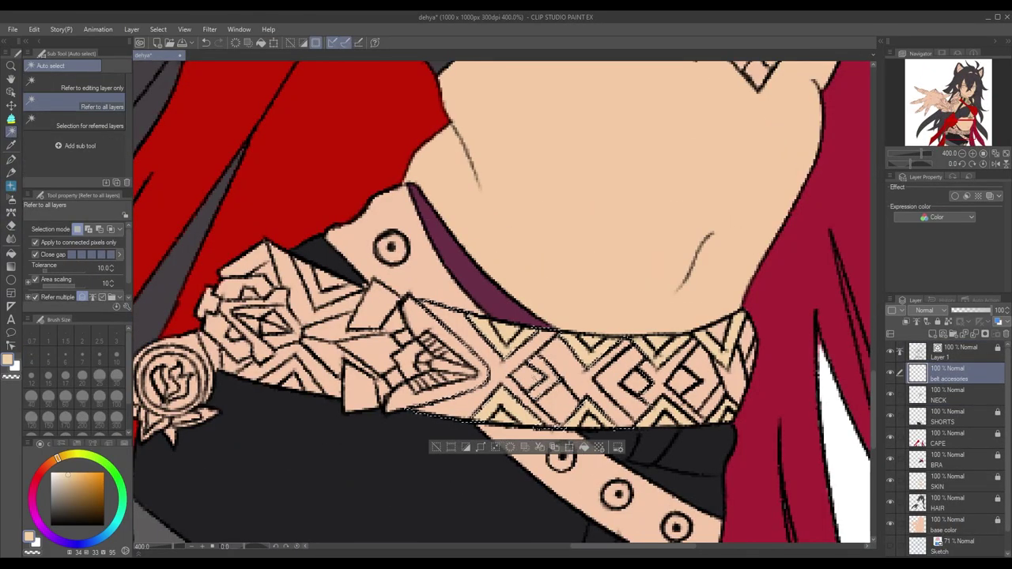
left_click(704, 371, "shift")
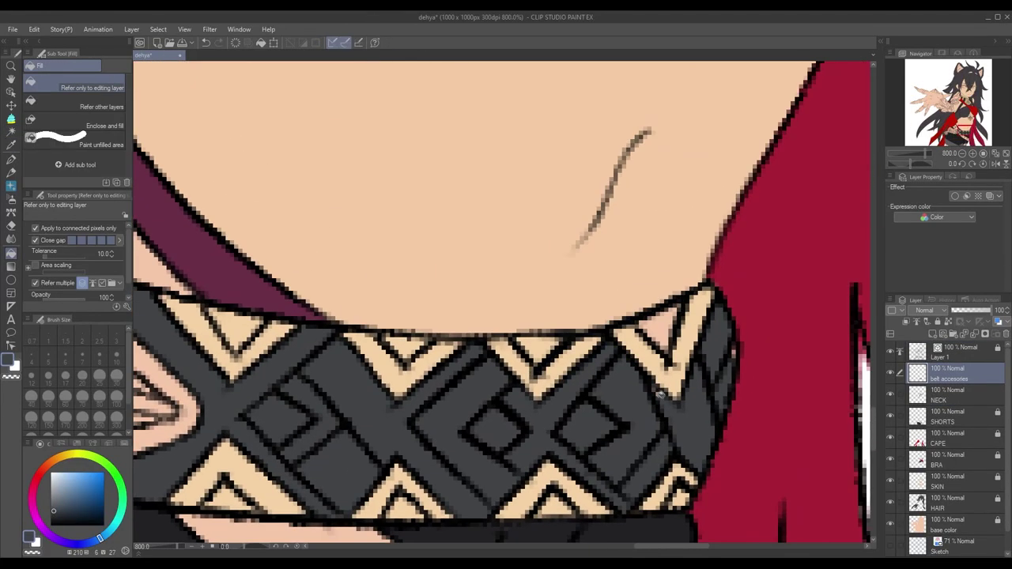
key("e")
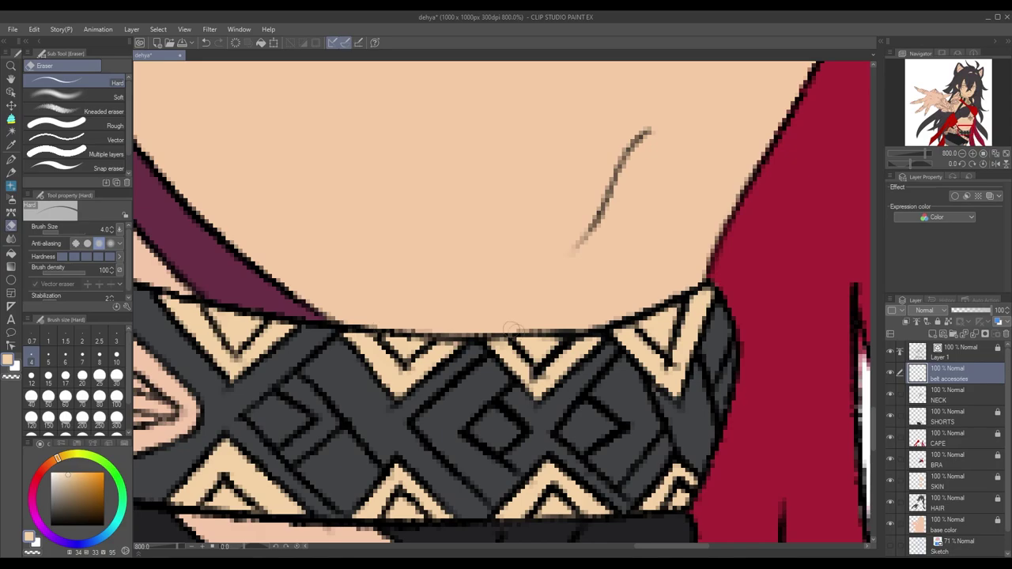
Colour the belt section between the buckle and the rose ornament, with cream triangles on a dark grey background
scroll(628, 433, "down", 4)
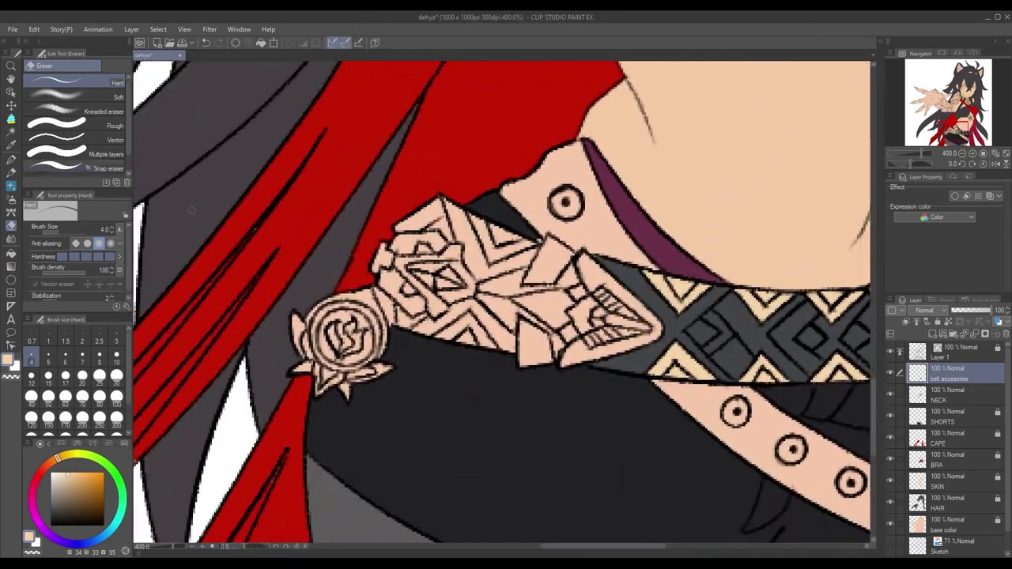
key("w")
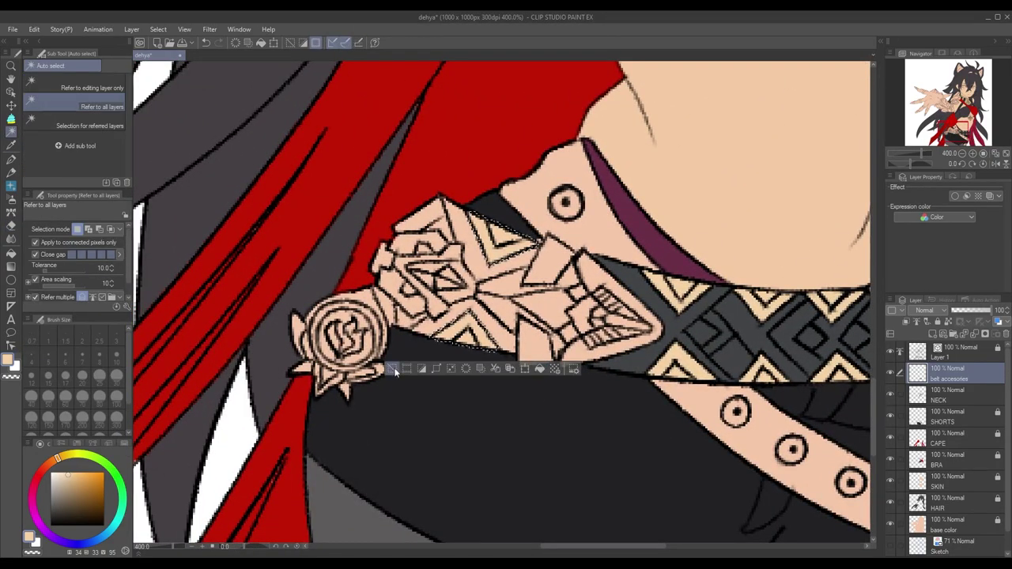
key("i")
key("ctrl+d")
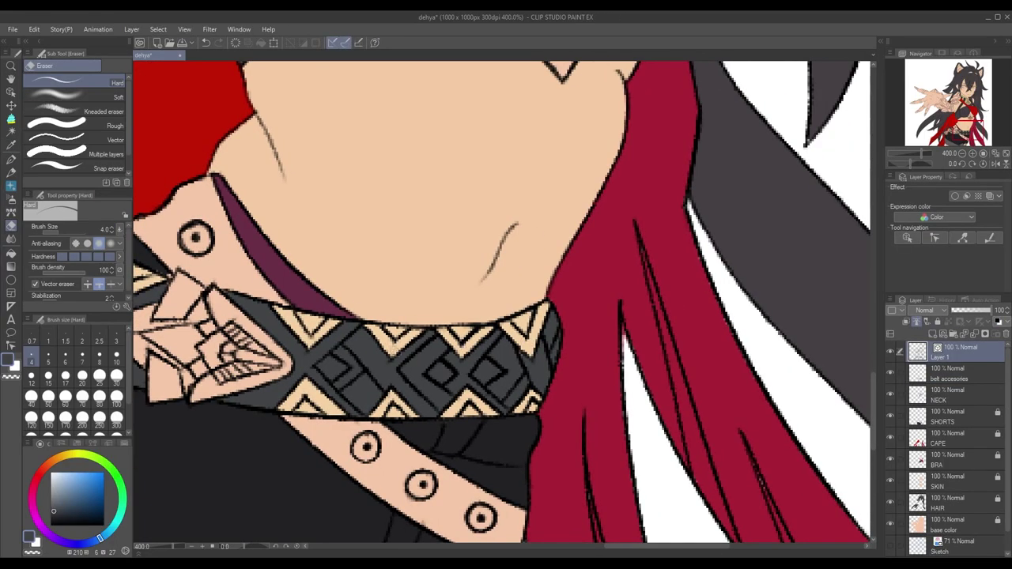
scroll(621, 403, "down", 5)
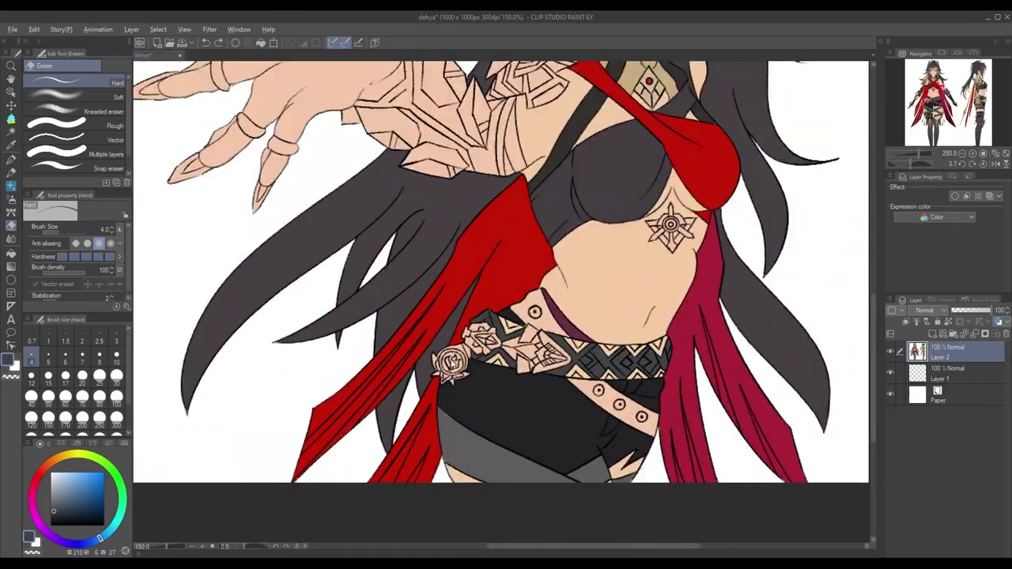
Auto-select the diagonal strap, fill it dark brown on the belt accesories layer and colour its eyelets pale yellow
key("w")
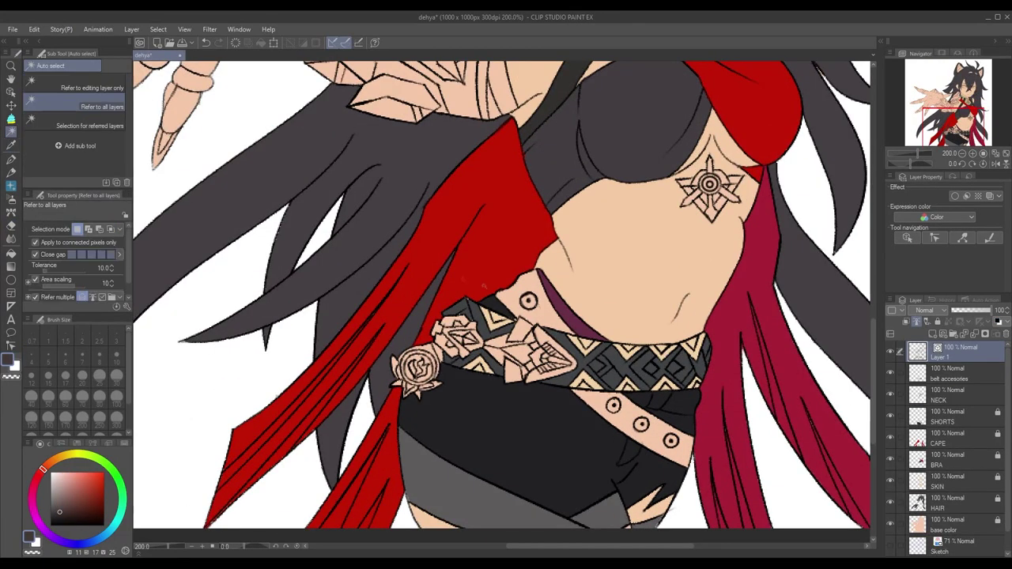
left_click(553, 348)
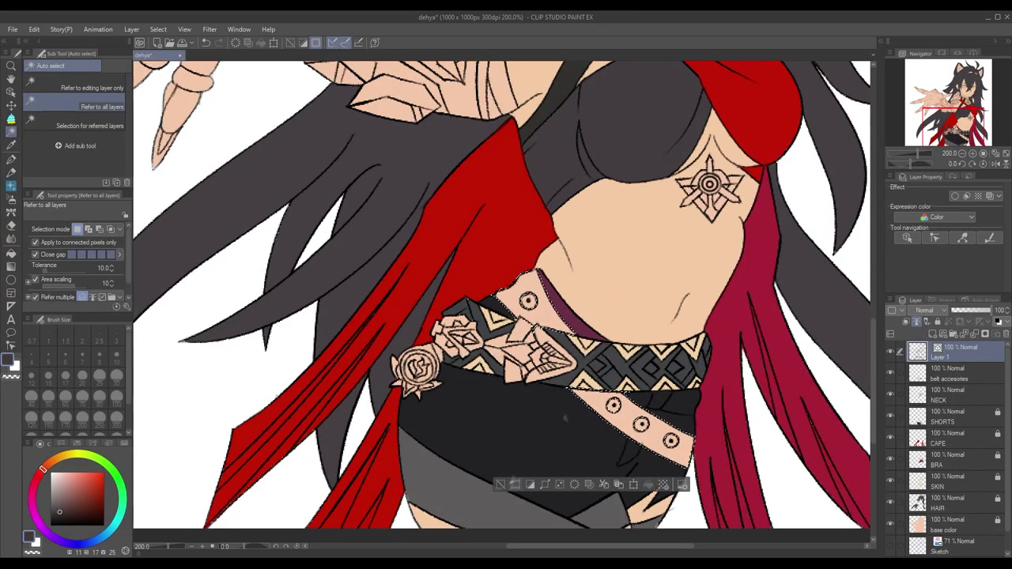
left_click(949, 373)
key("ctrl+d")
scroll(545, 356, "up", 2)
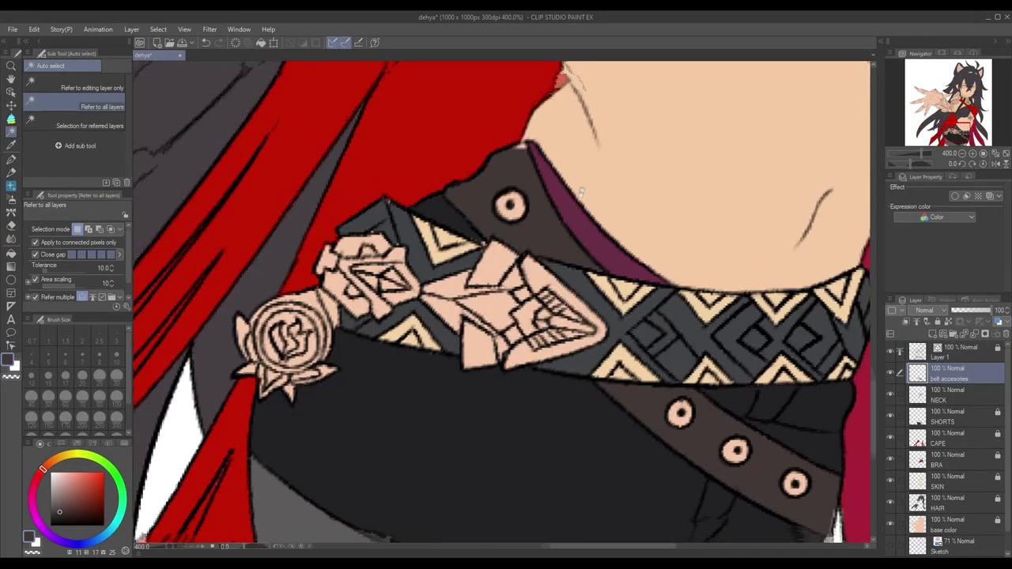
key("p")
left_click_drag(588, 502, 540, 452)
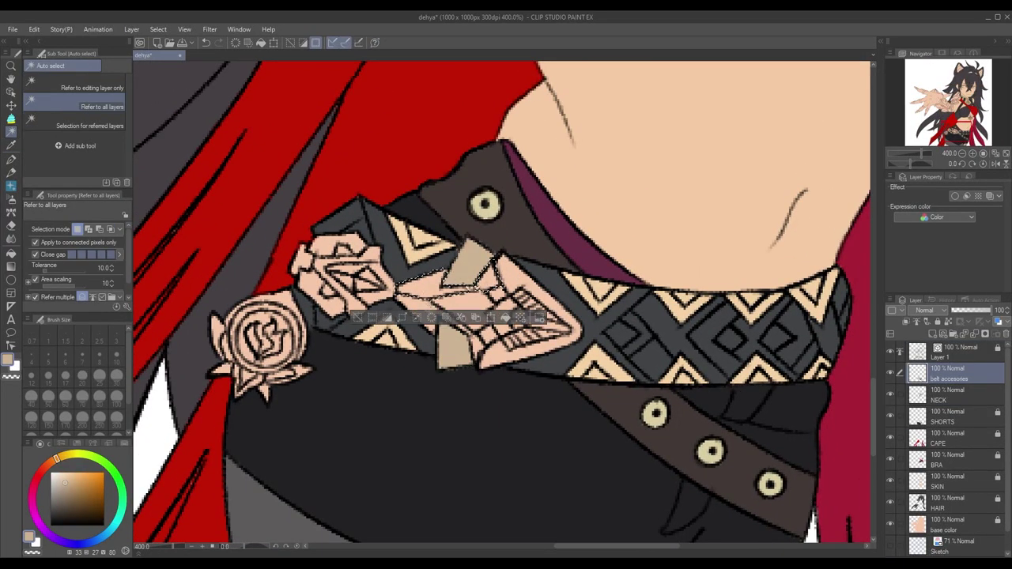
Fill the belt buckle's outer frame and pointed body pieces with muted tan, matching its side tabs
key("ctrl+plus")
key("ctrl+plus")
key("ctrl+minus")
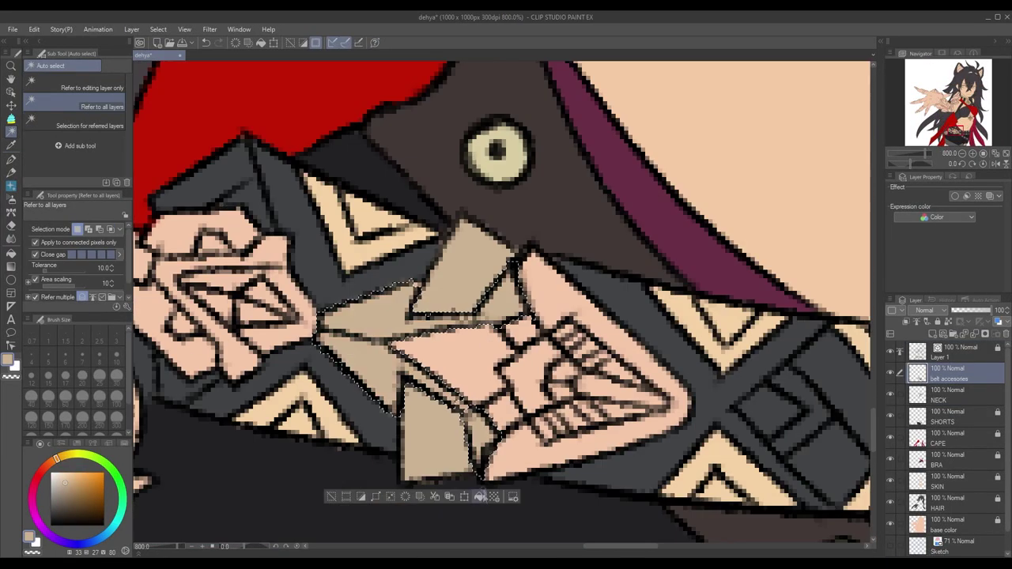
scroll(488, 396, "down", 3)
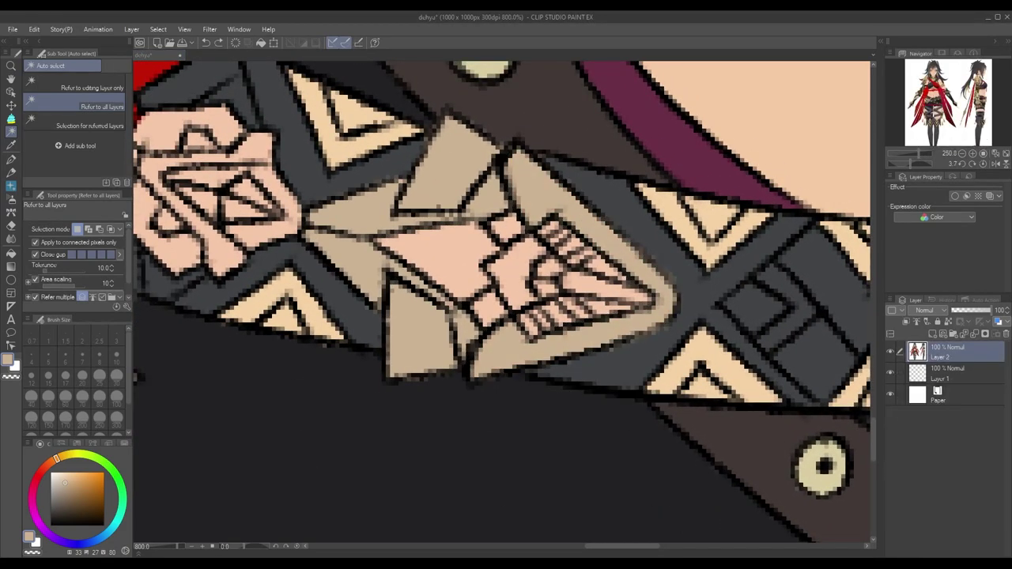
key("Delete")
key("ctrl+d")
Fill the recess inside the buckle with dark grey and its inner tooth-like details with tan
key("p")
key("w")
left_click(569, 317)
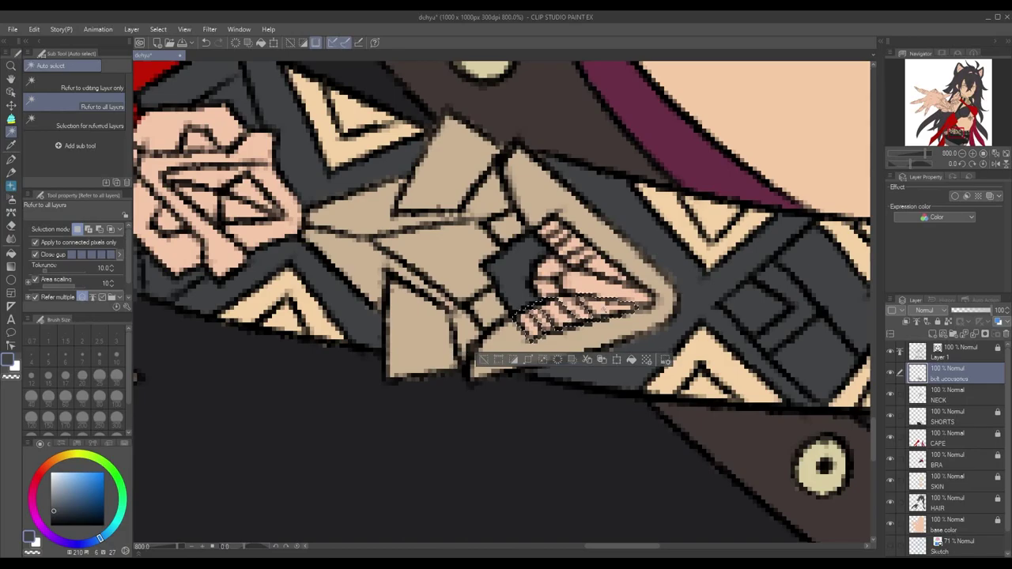
left_click(632, 360)
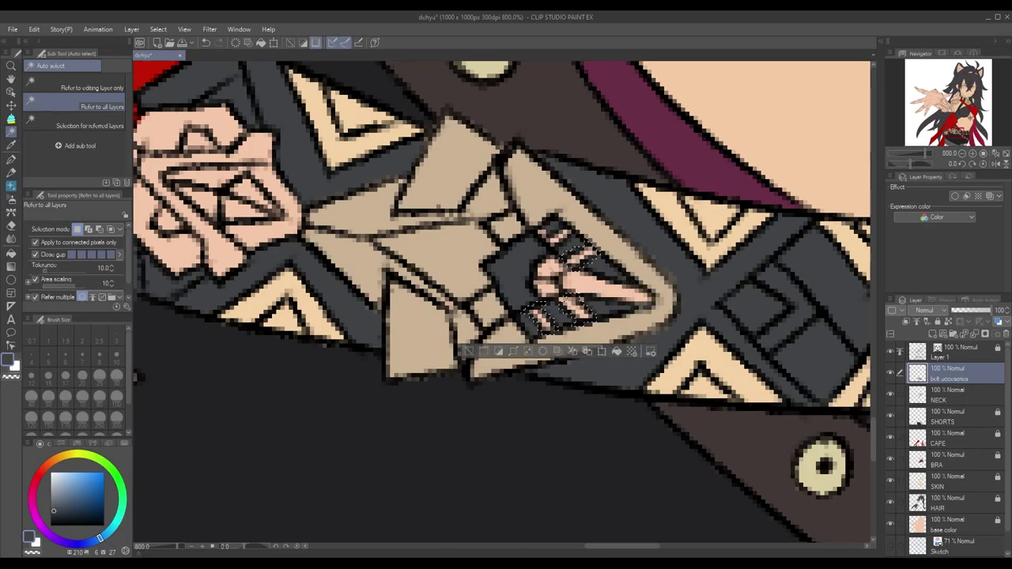
left_click(389, 325, "alt")
left_click(645, 351)
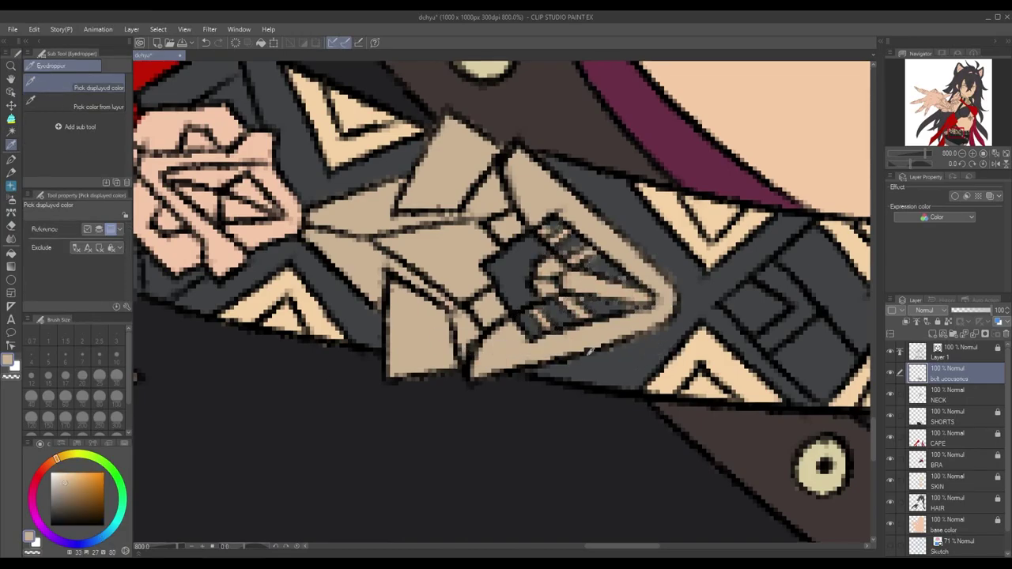
Redraw the fine lines inside the buckle's recess in black on Layer 1 with the Real G-Pen
left_click_drag(389, 326, 366, 318)
key("e")
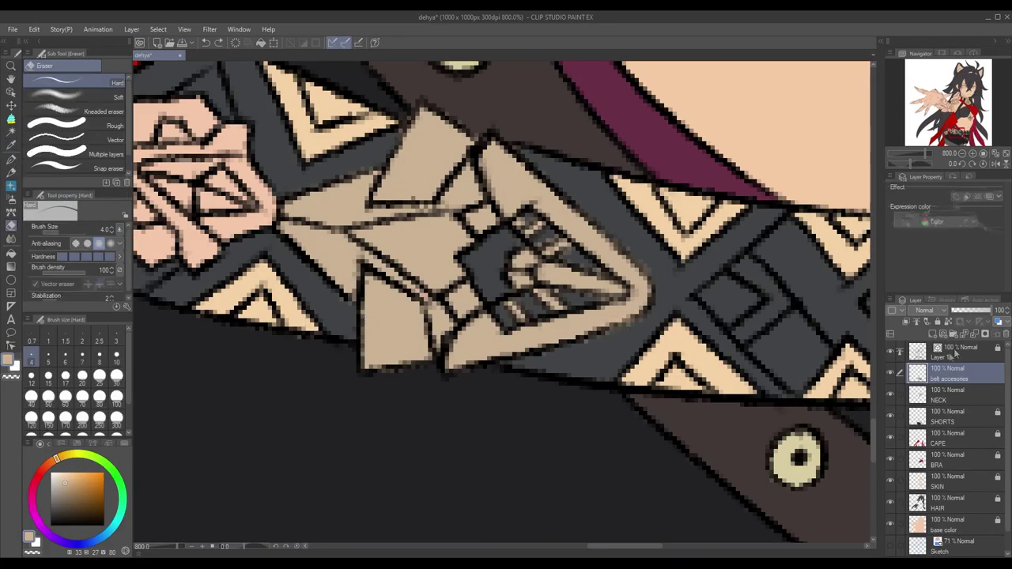
left_click(949, 358)
key("p")
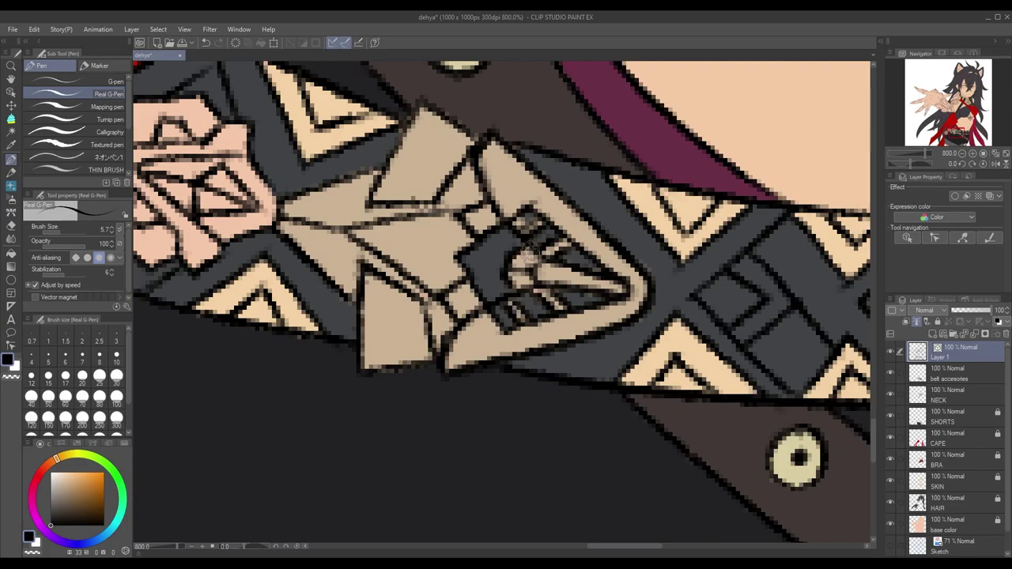
scroll(544, 274, "down", 10)
scroll(517, 325, "up", 10)
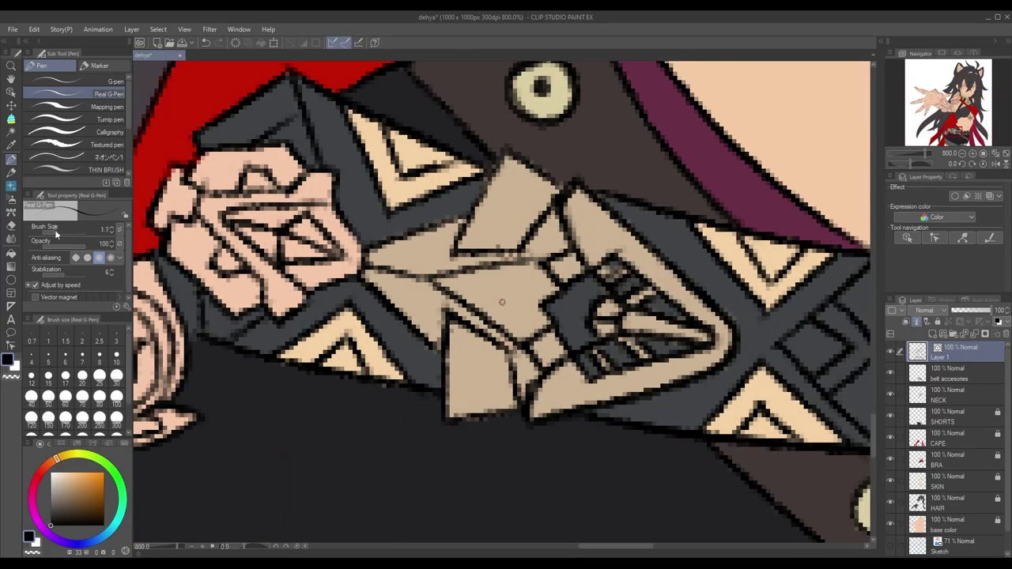
Sample the recess's dark grey and fill the remaining light gaps between the buckle's inner lines on the belt accesories layer
left_click(11, 253)
key("alt+bracketleft")
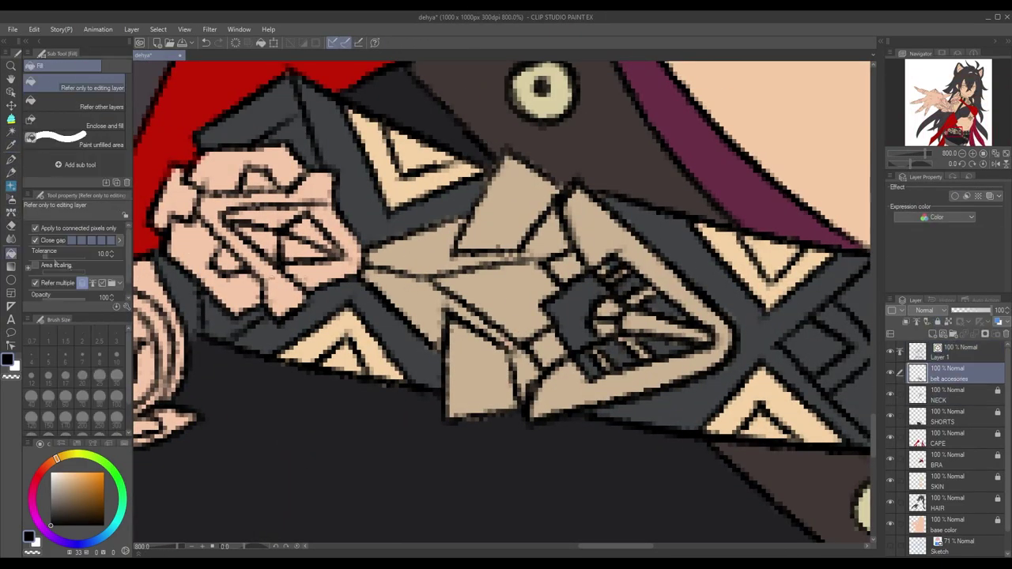
left_click(549, 308, "alt")
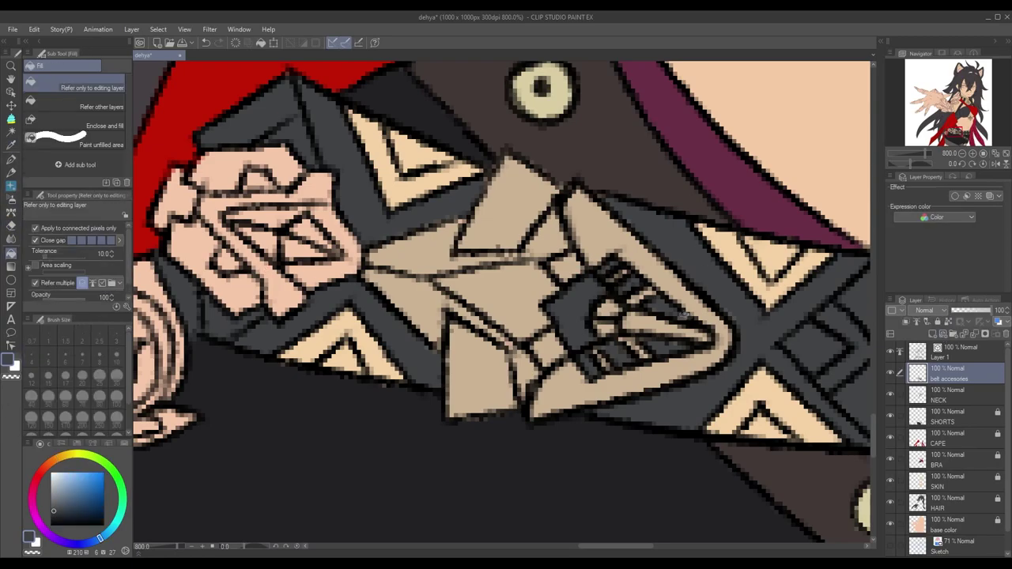
Reinforce the buckle's black line art on Layer 1 using the Real G-Pen at brush size 1.5
scroll(502, 301, "down", 10)
scroll(502, 301, "up", 10)
key("alt+bracketright")
key("p")
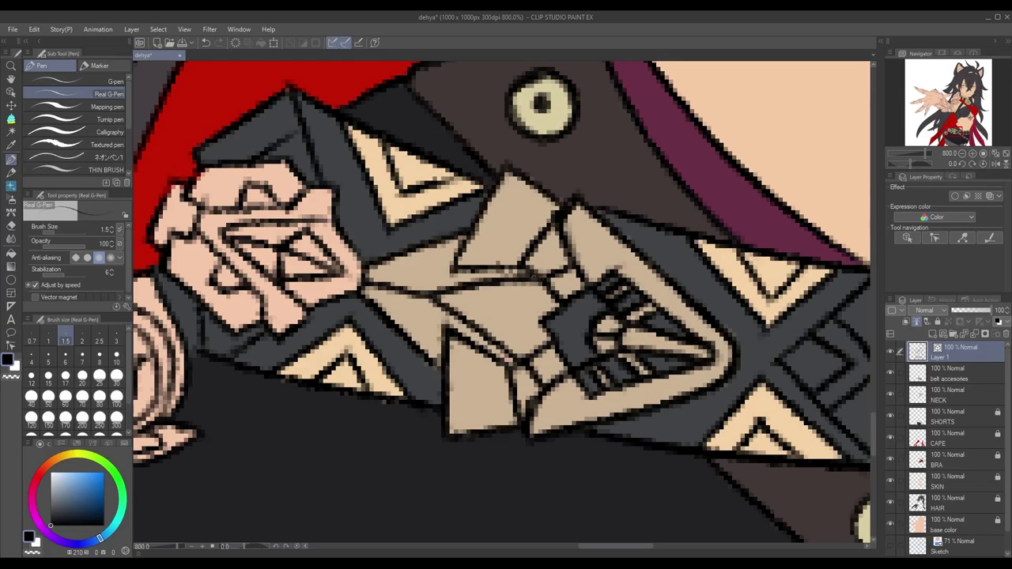
scroll(561, 469, "down", 10)
scroll(560, 469, "up", 6)
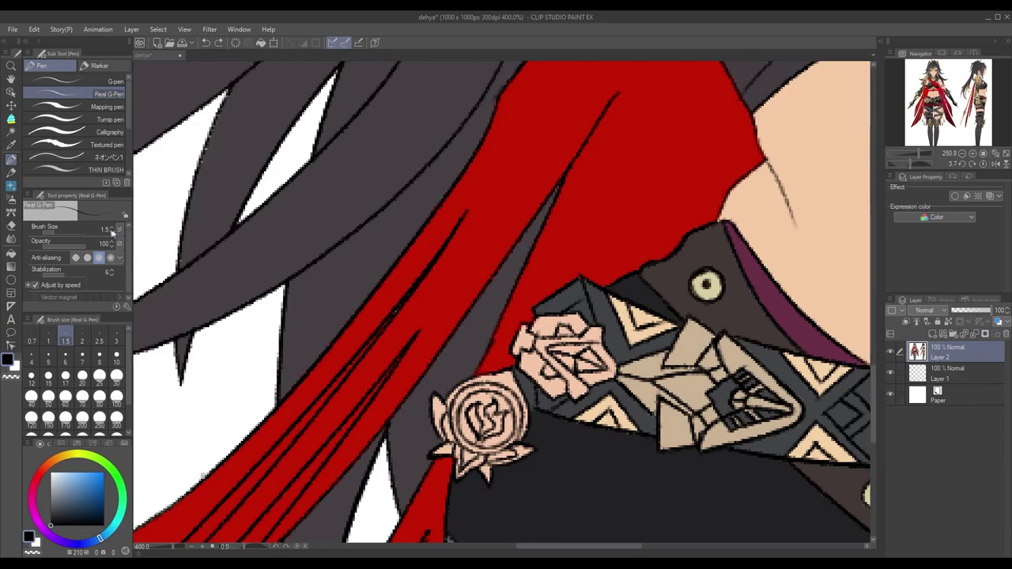
Colour the ornament between the rose and the buckle pale beige, with an orange gem and dark grey openings
left_click(471, 102, "alt")
left_click(565, 336)
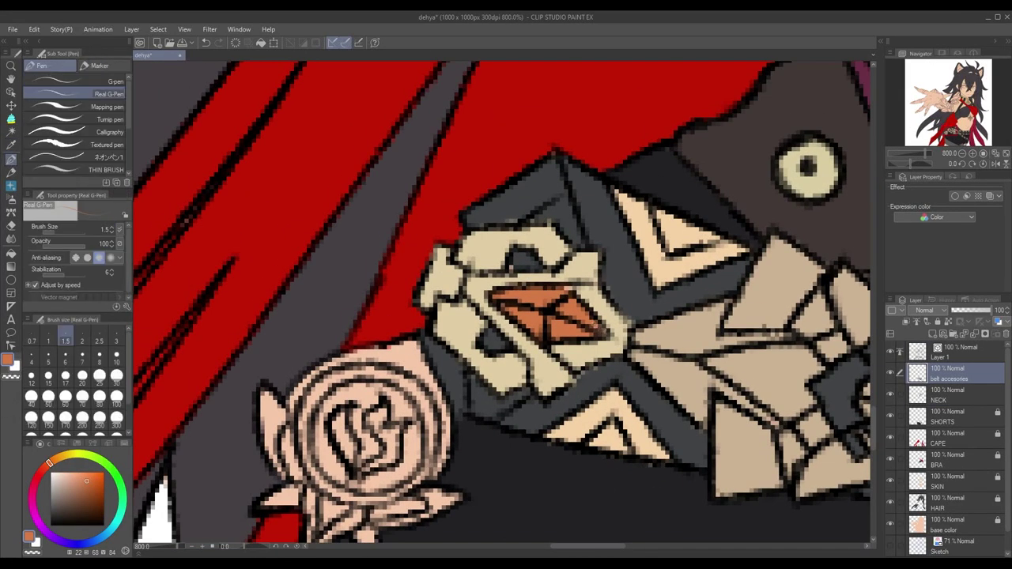
scroll(595, 393, "down", 8)
scroll(595, 393, "up", 5)
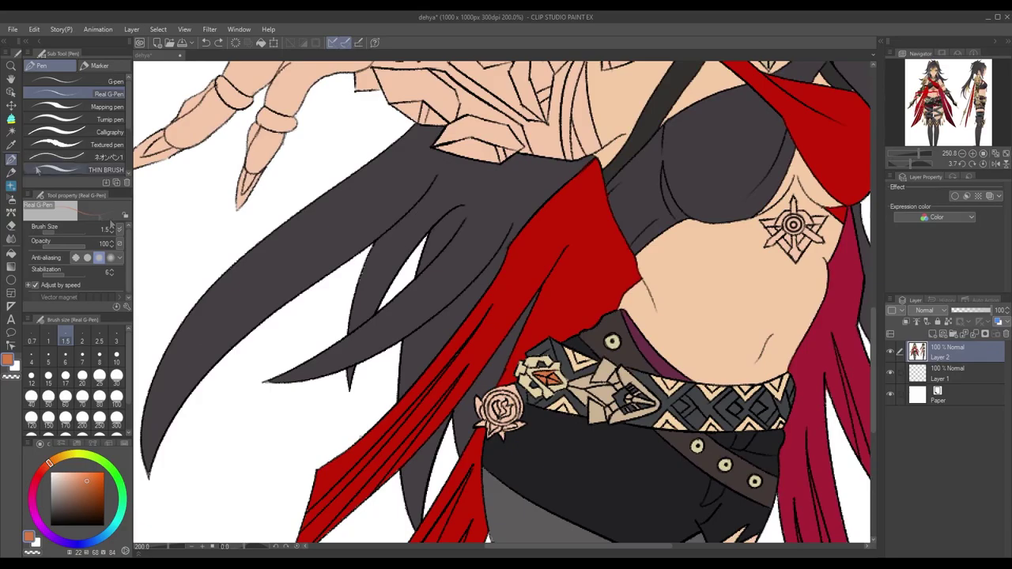
Select the rose ornament's petals and fill them with the sampled pale beige on the belt accesories layer
left_click(13, 136)
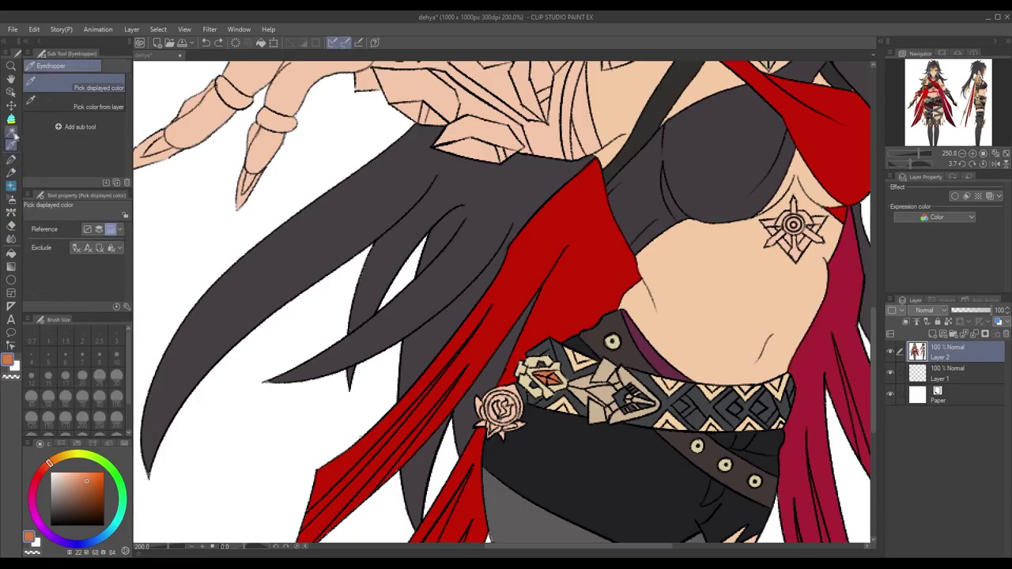
left_click(11, 184)
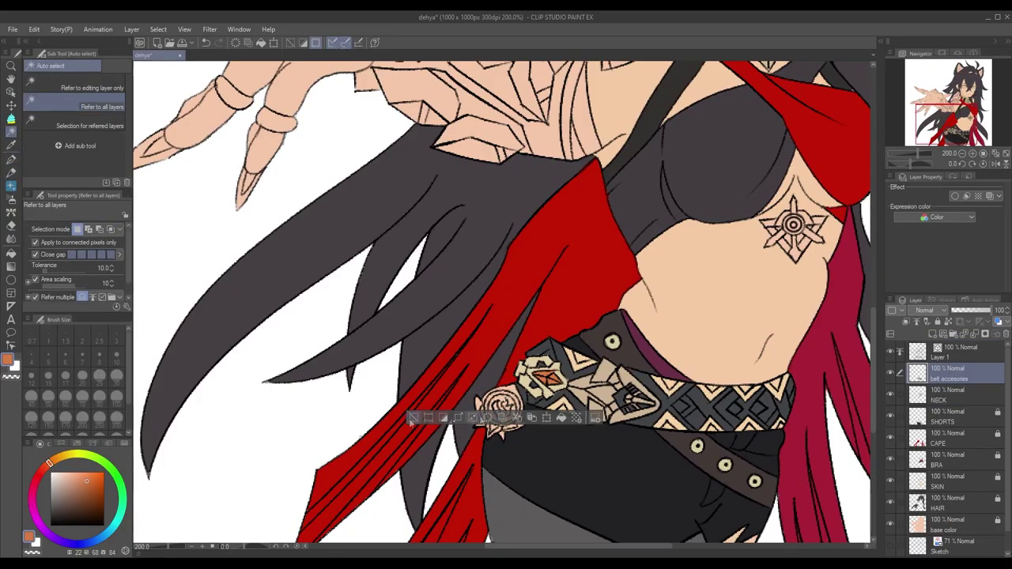
scroll(479, 419, "up", 2)
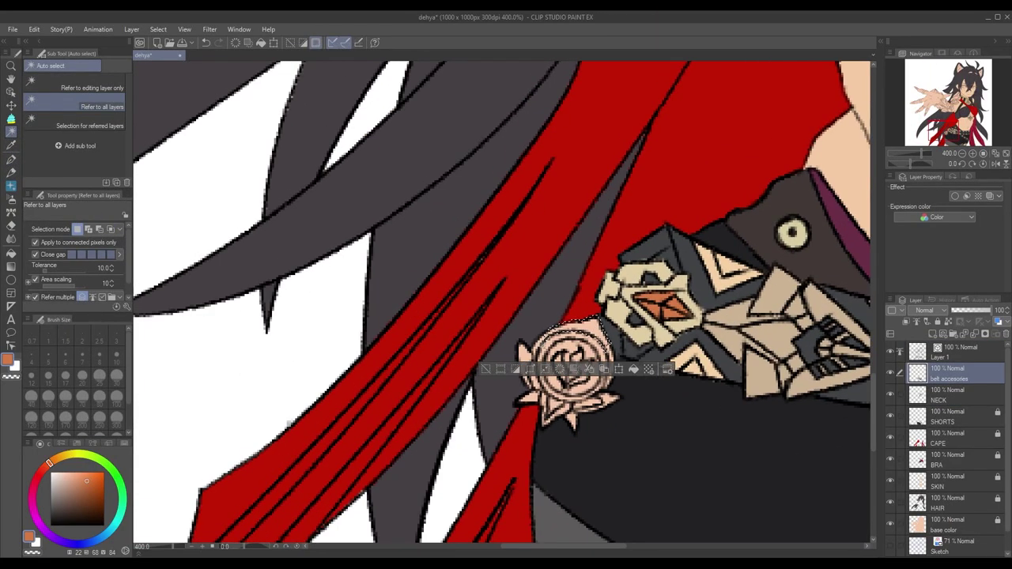
scroll(479, 419, "up", 3)
scroll(479, 419, "down", 2)
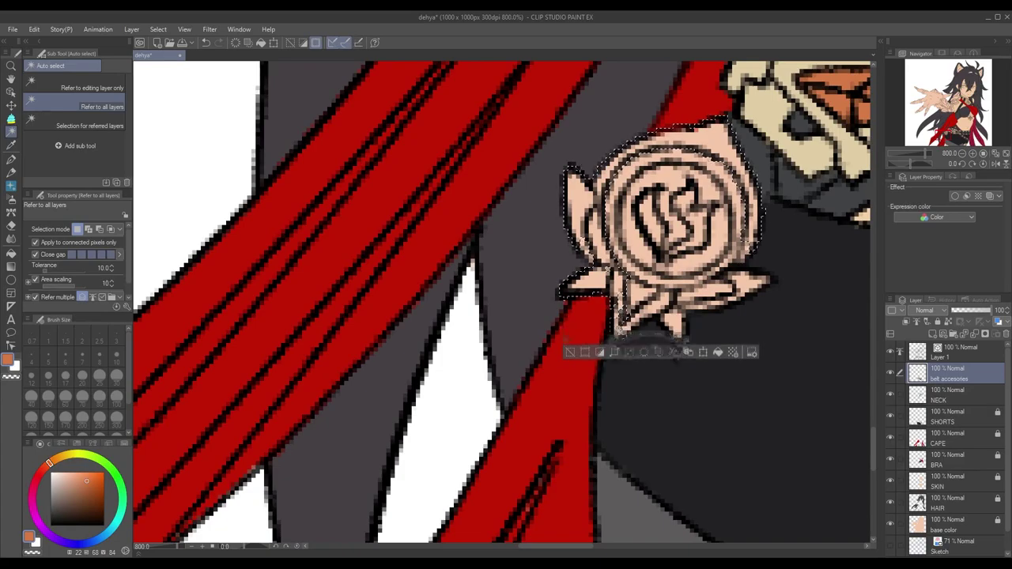
left_click_drag(794, 314, 747, 385)
key("i")
key("w")
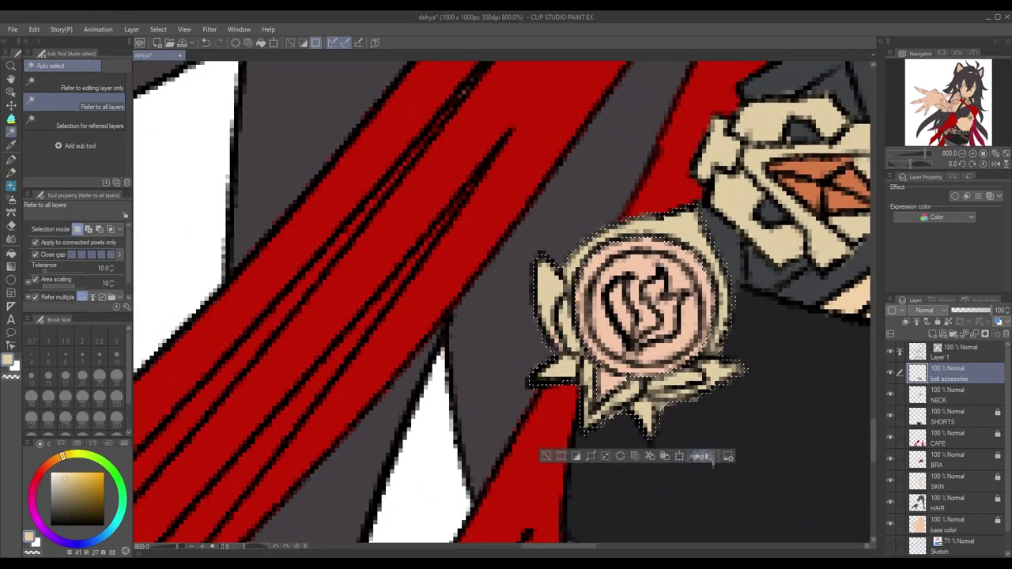
key("ctrl+d")
key("p")
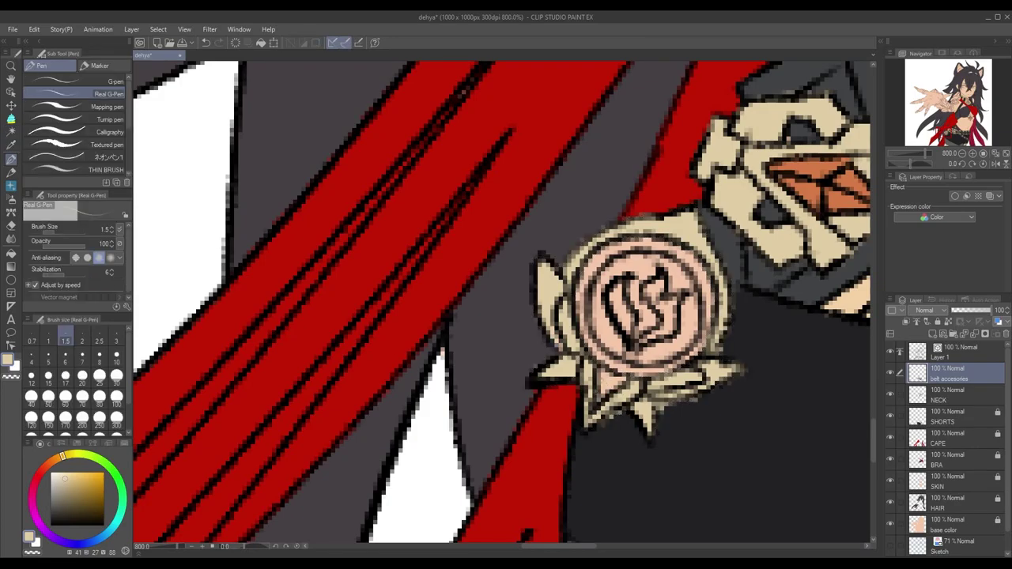
Fill the rose's ring greyish brown, its centre disc bright red and the emblem inside a lighter red
left_click_drag(506, 317, 491, 356)
key("w")
left_click(629, 380)
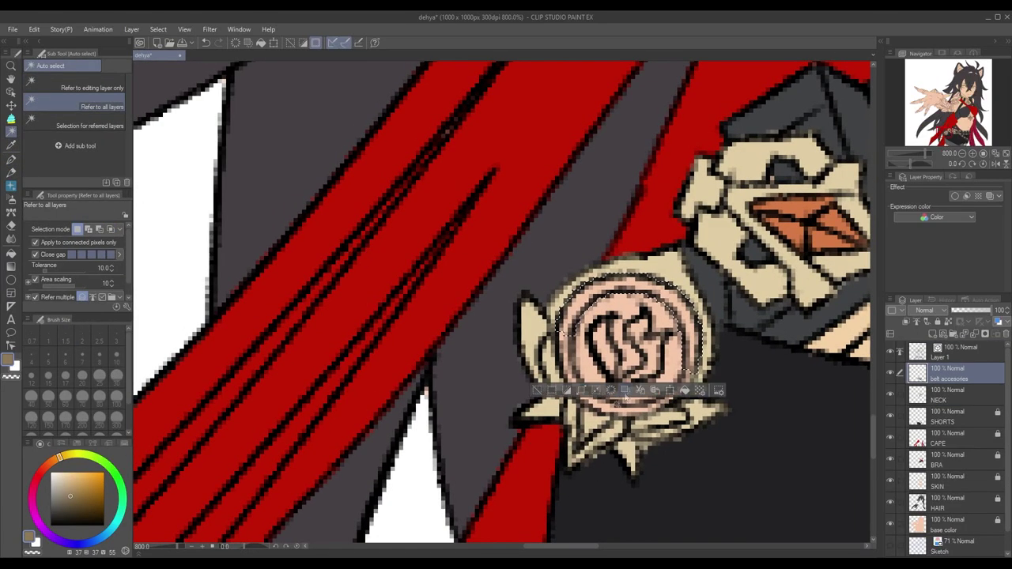
left_click(669, 368)
left_click_drag(672, 374, 679, 354)
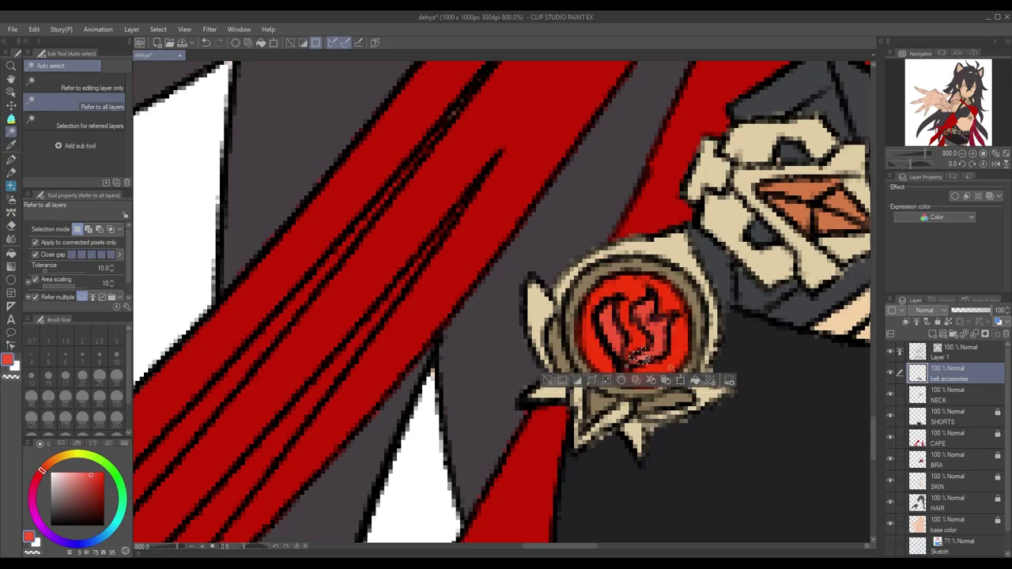
key("ctrl+d")
Redraw the rose emblem's outlines in black on Layer 1 using the Real G-Pen at brush size 1.5
key("ctrl+alt+0")
key("alt+bracketright")
key("e")
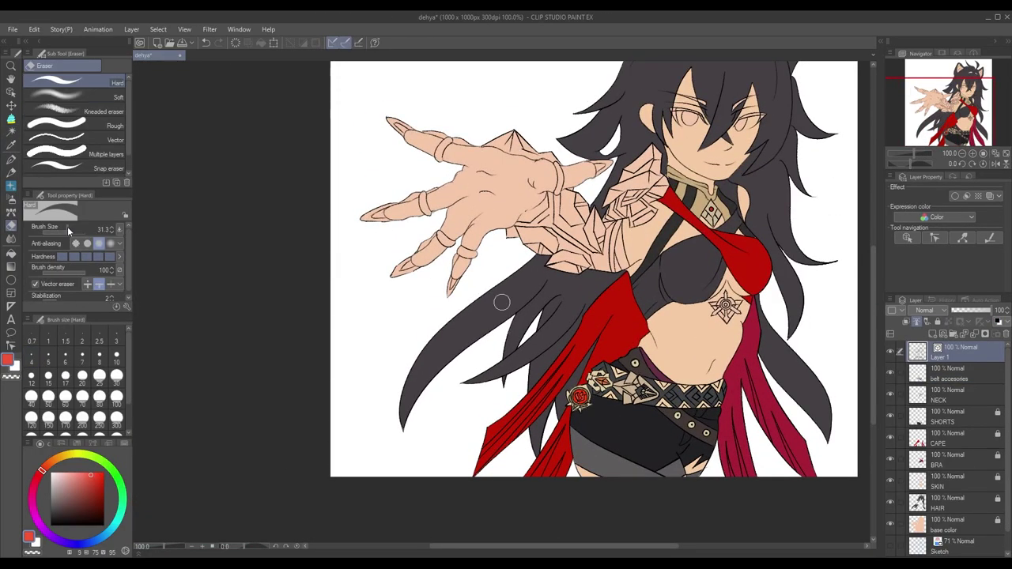
scroll(578, 395, "up", 3)
key("p")
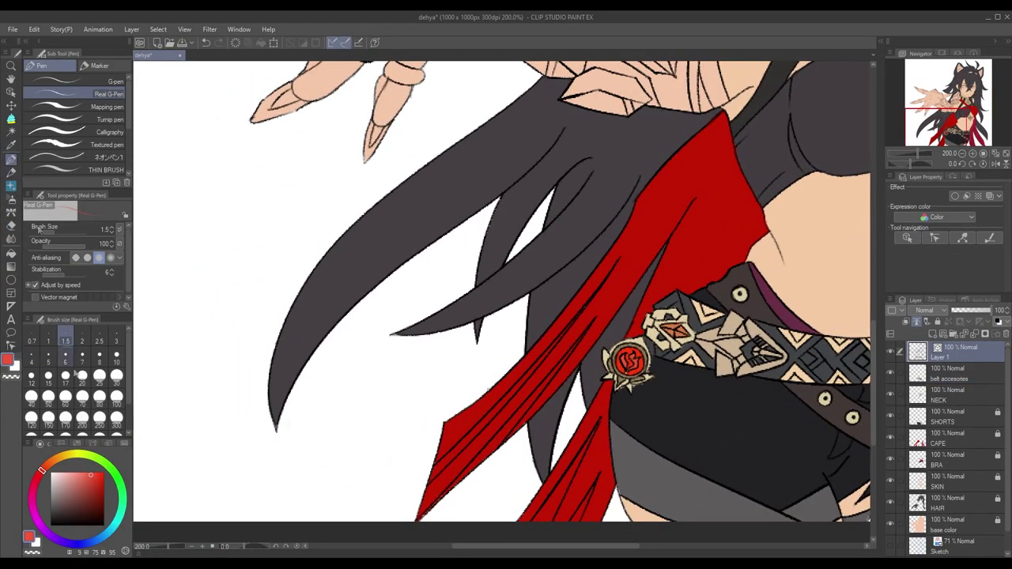
scroll(578, 395, "up", 5)
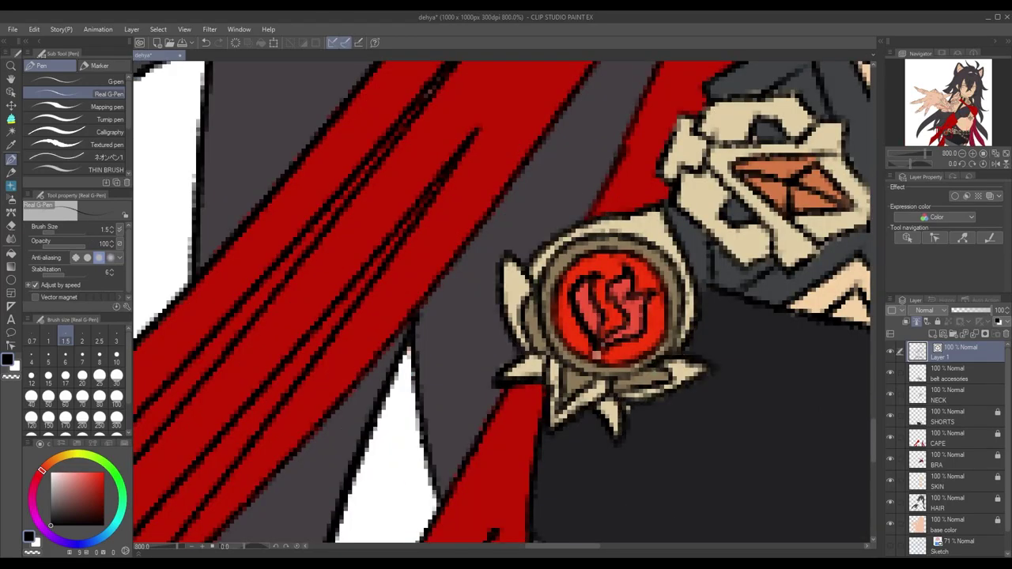
left_click_drag(503, 305, 633, 246)
scroll(666, 325, "down", 6)
scroll(666, 324, "up", 1)
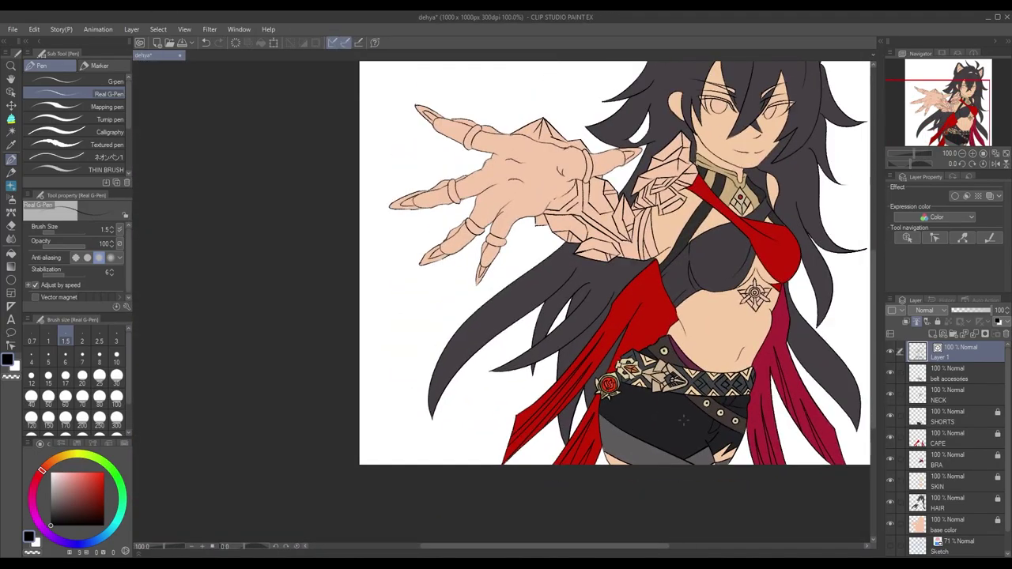
Sample the bright red and touch up the rose's centre on the belt accesories layer
scroll(666, 325, "up", 3)
left_click(617, 159, "alt")
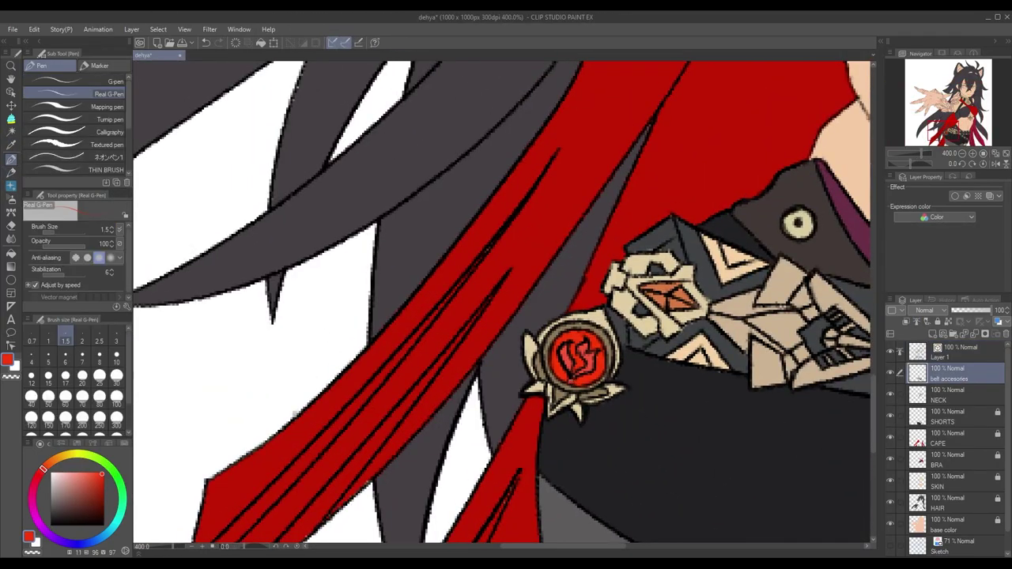
scroll(658, 321, "down", 5)
scroll(658, 321, "up", 1)
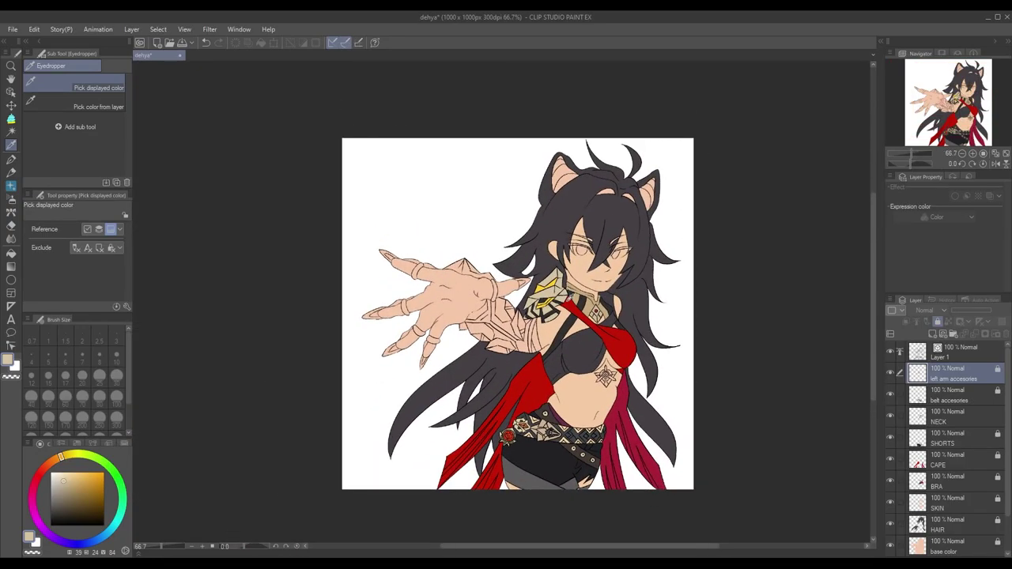
Fill the forearm straps greenish black and the recesses between the armour plates dark brown on the left arm accesories layer
key("ctrl+plus")
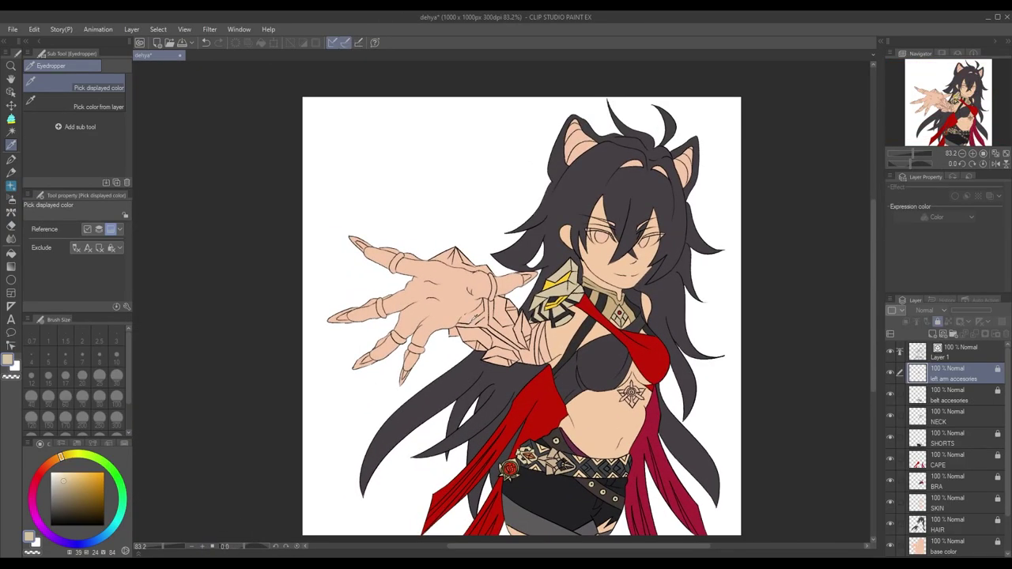
key("ctrl+plus")
key("ctrl+plus")
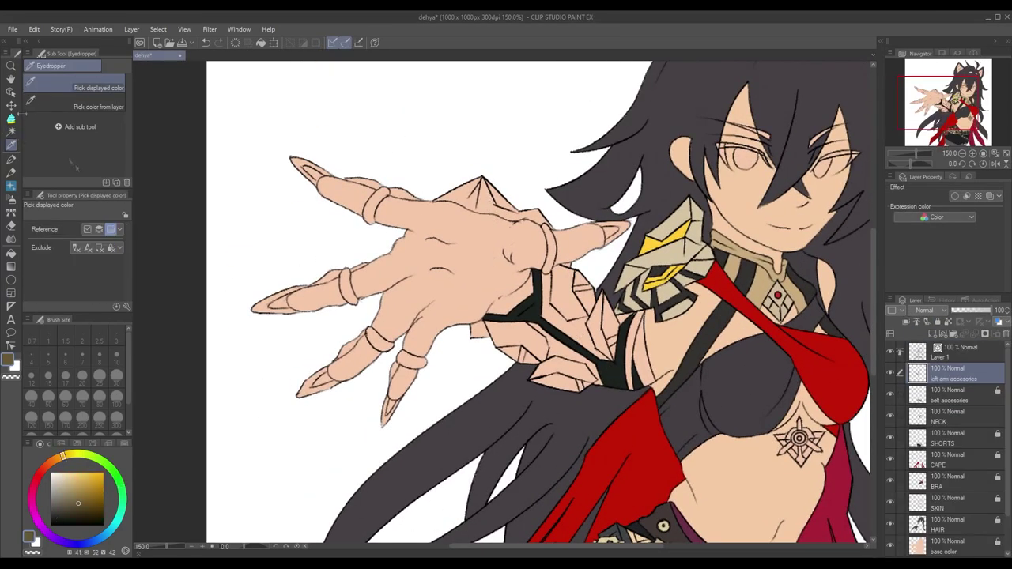
key("ctrl+plus")
key("ctrl+plus")
key("ctrl+plus")
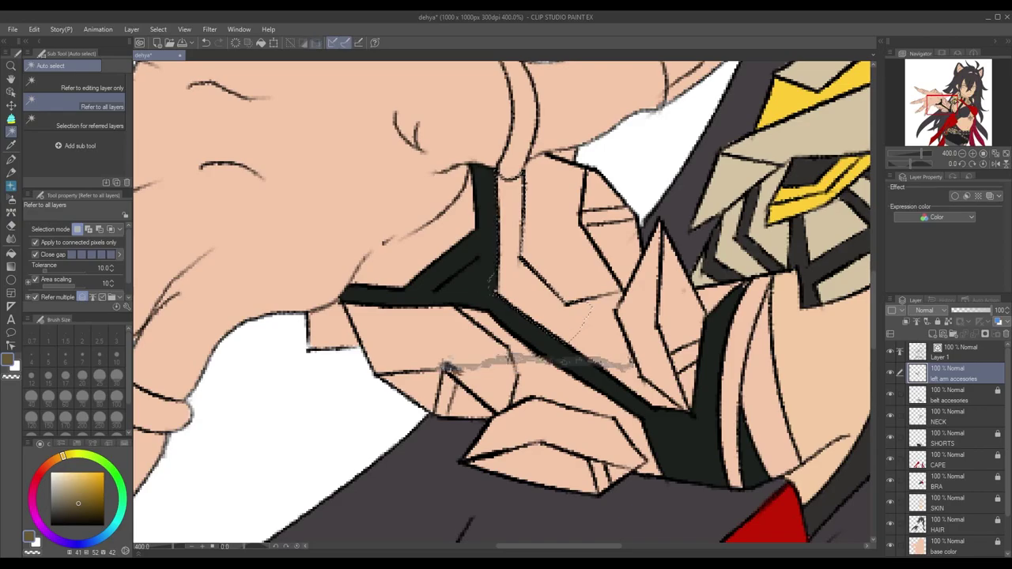
key("p")
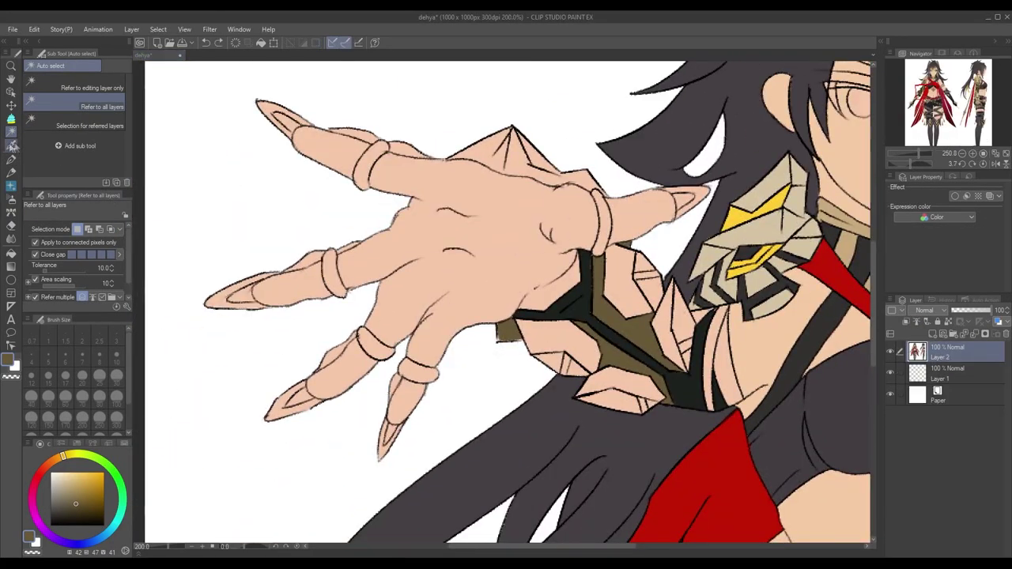
Fill the forearm's armour plates with beige and their small slots with golden tan
left_click(11, 133)
left_click(12, 118)
left_click(625, 341)
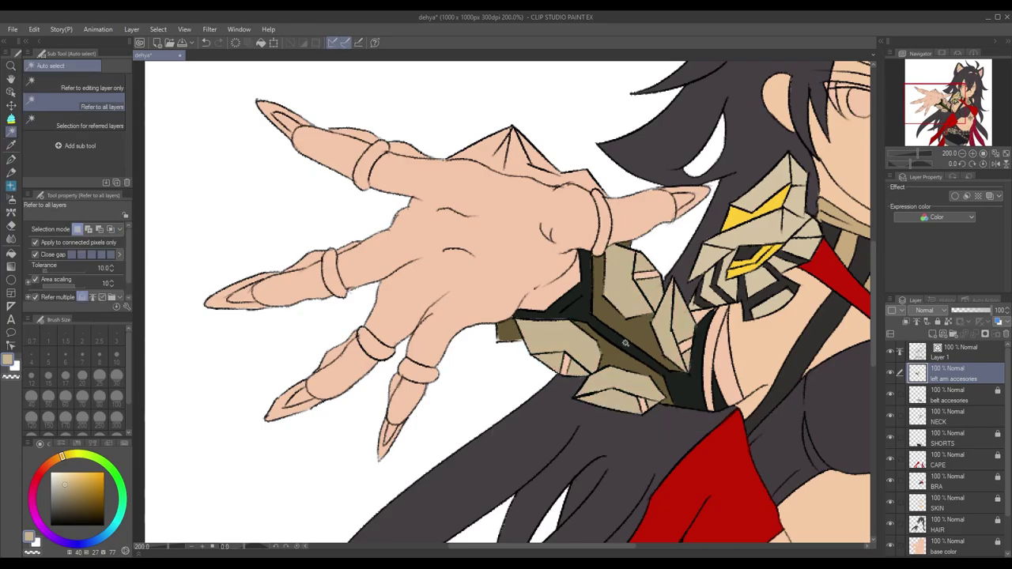
scroll(552, 398, "up", 2)
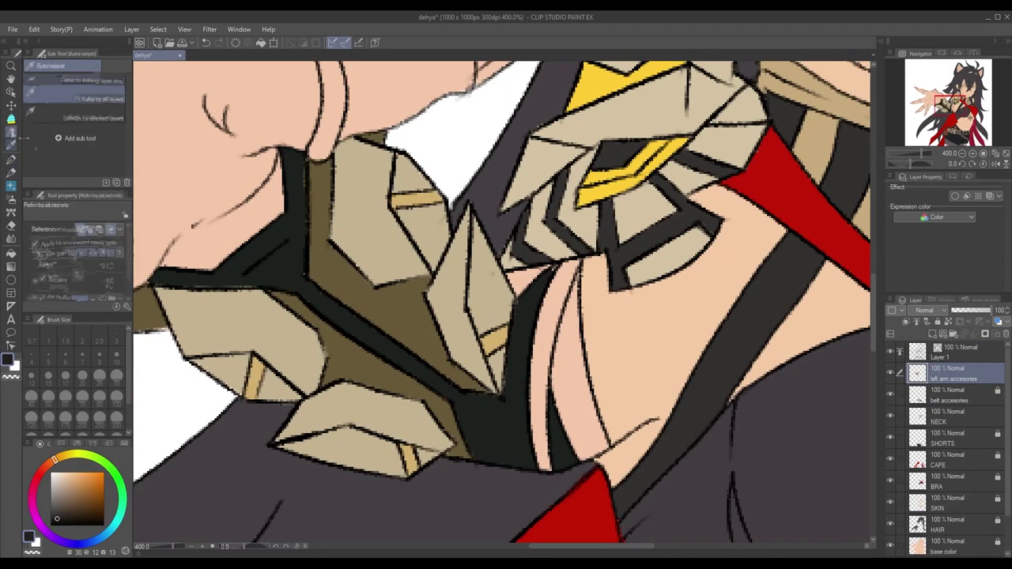
Fill the curved bands around the upper arm with near-black on the left arm accesories layer
left_click(558, 364)
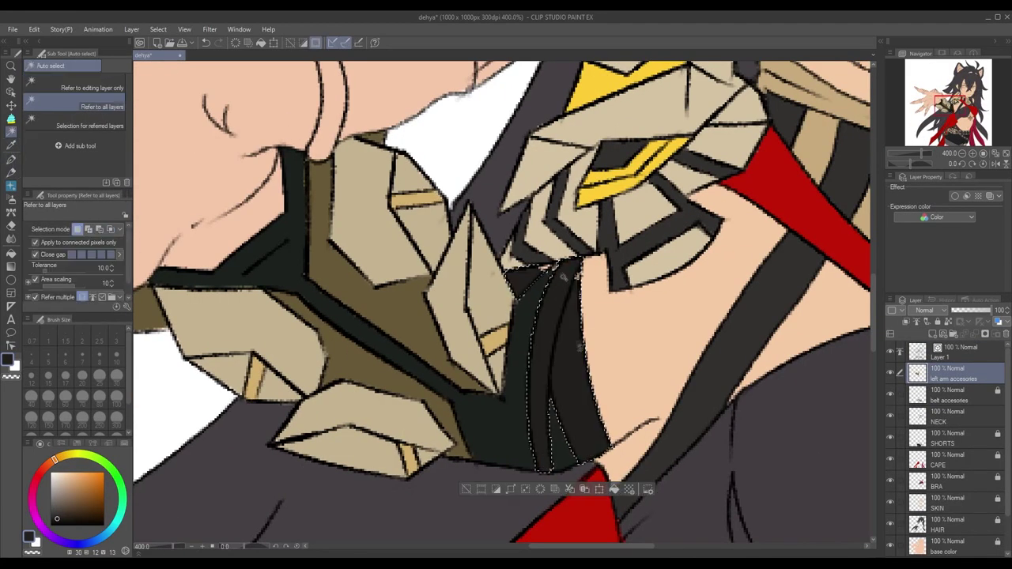
scroll(580, 348, "up", 2)
left_click(531, 245)
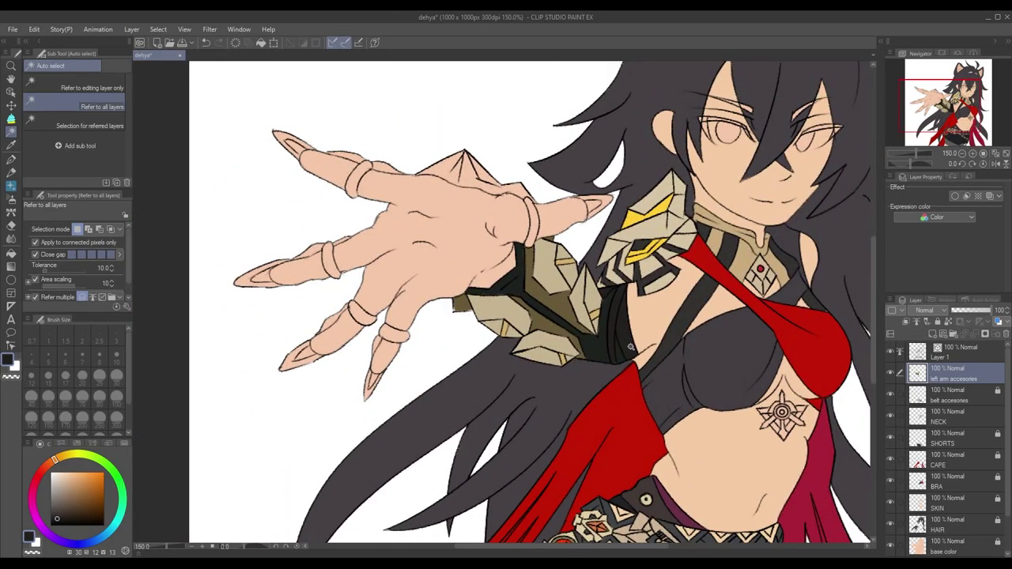
Recolour the forearm straps dark grey and touch up the lower end of the upper arm bands
left_click(630, 346)
scroll(625, 352, "up", 1)
left_click(573, 398)
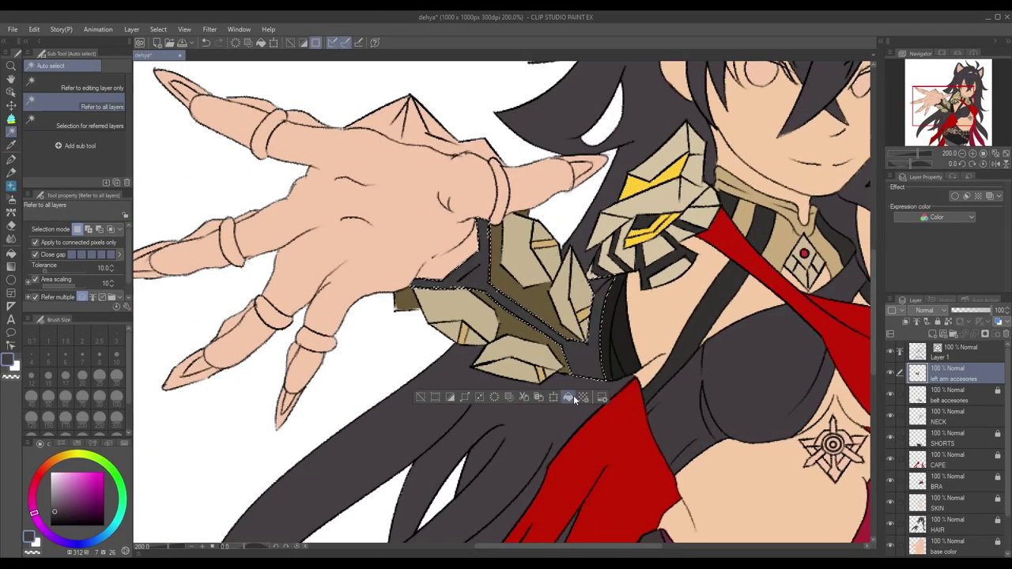
key("ctrl+d")
scroll(594, 396, "up", 2)
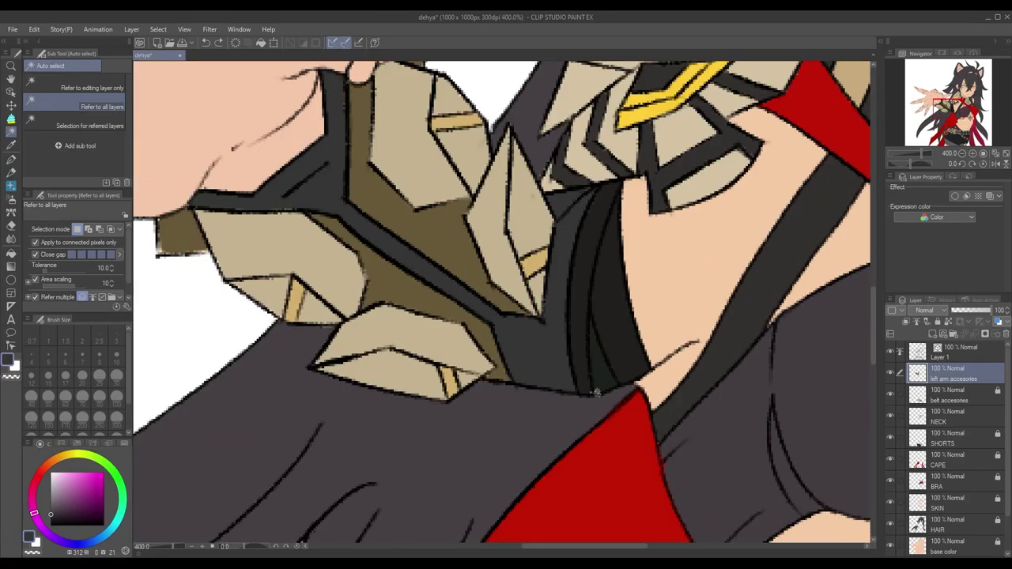
key("ctrl+d")
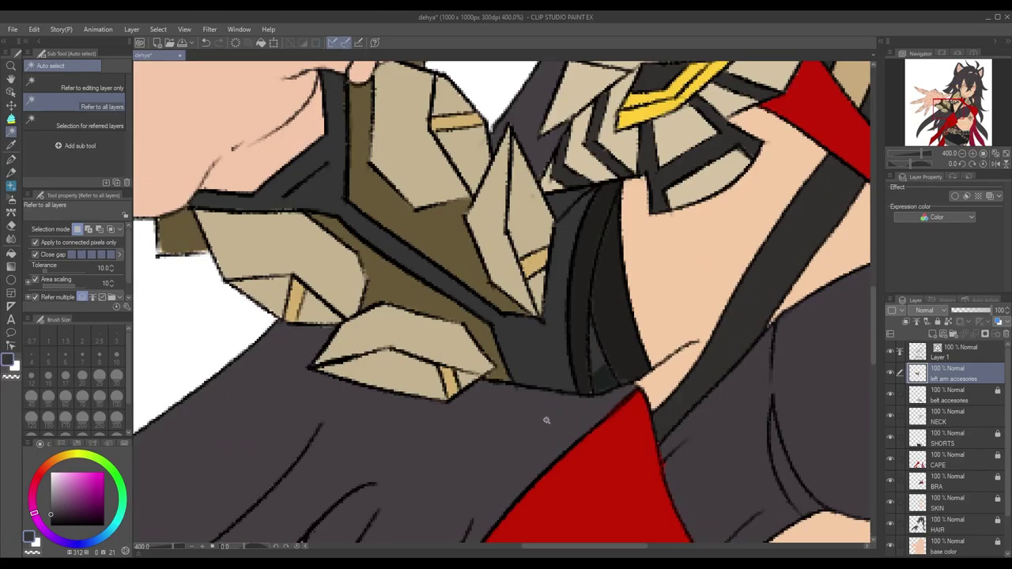
key("p")
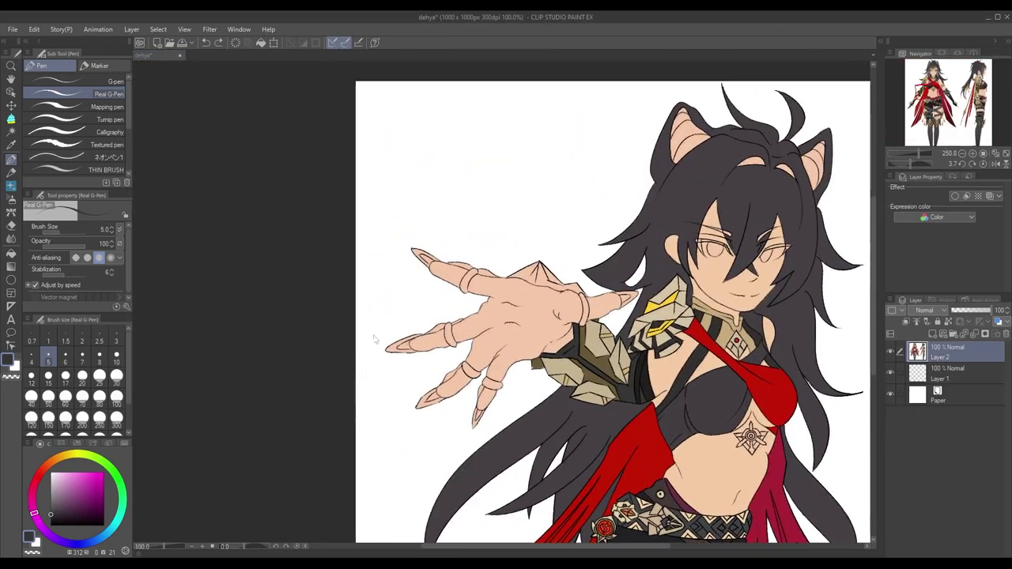
Sample a near-black and fill the glove's palm and finger sections on the left arm accesories layer
key("i")
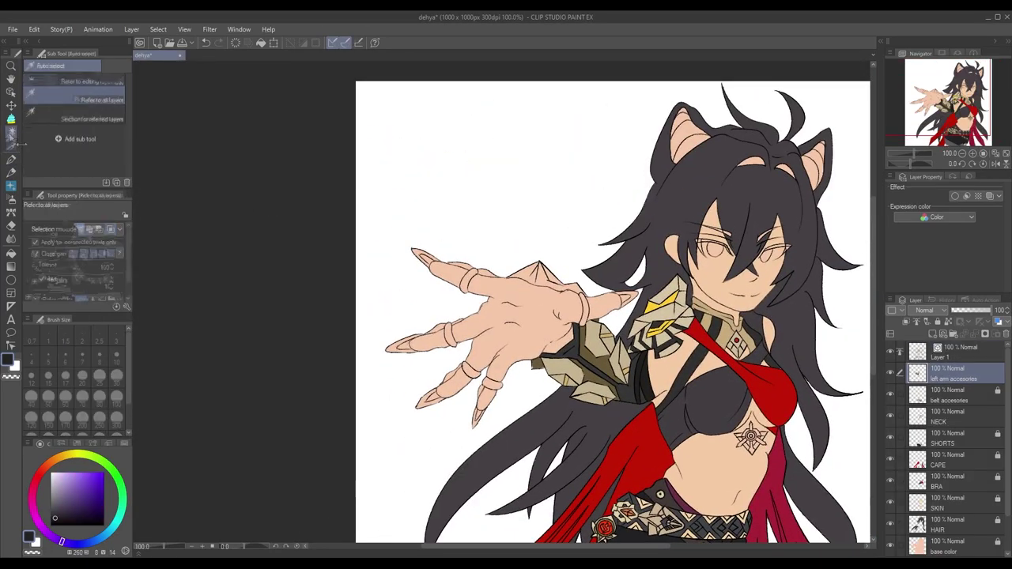
left_click(575, 325)
key("alt+BackSpace")
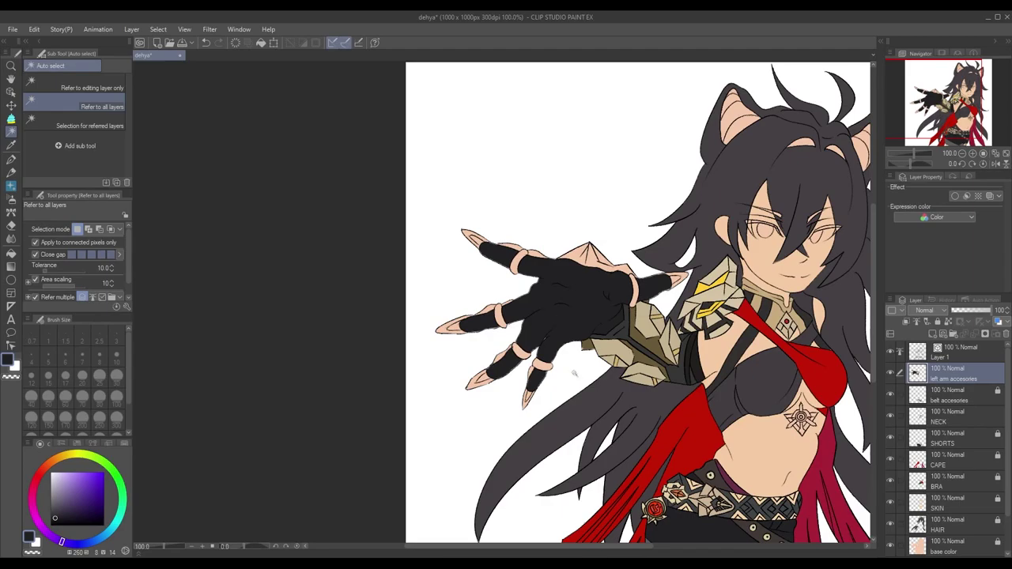
scroll(572, 360, "up", 2)
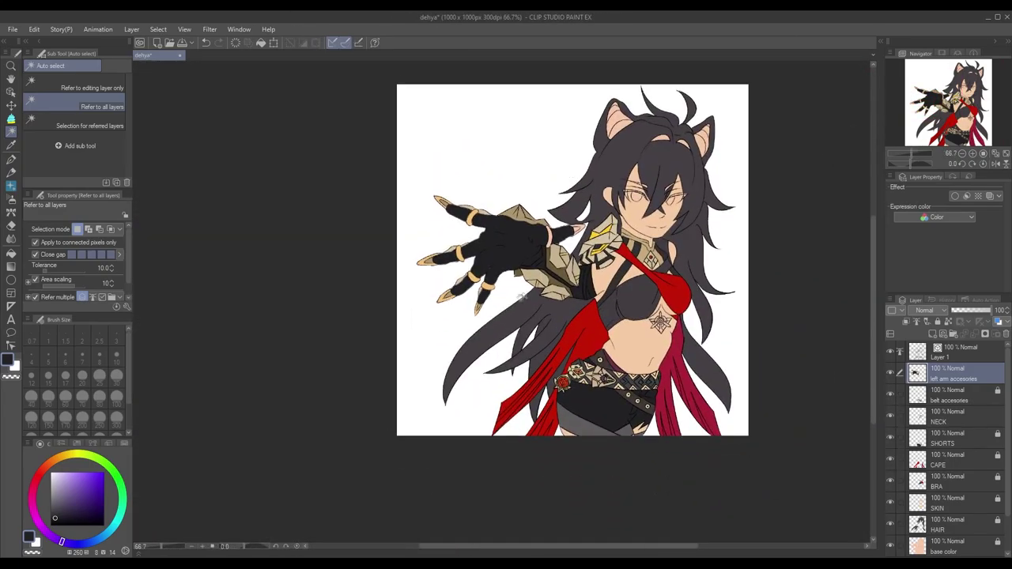
Paint over the light fringe along the edges of the glove's fingers with the near-black Real G-Pen at size 5
scroll(519, 297, "up", 8)
key("p")
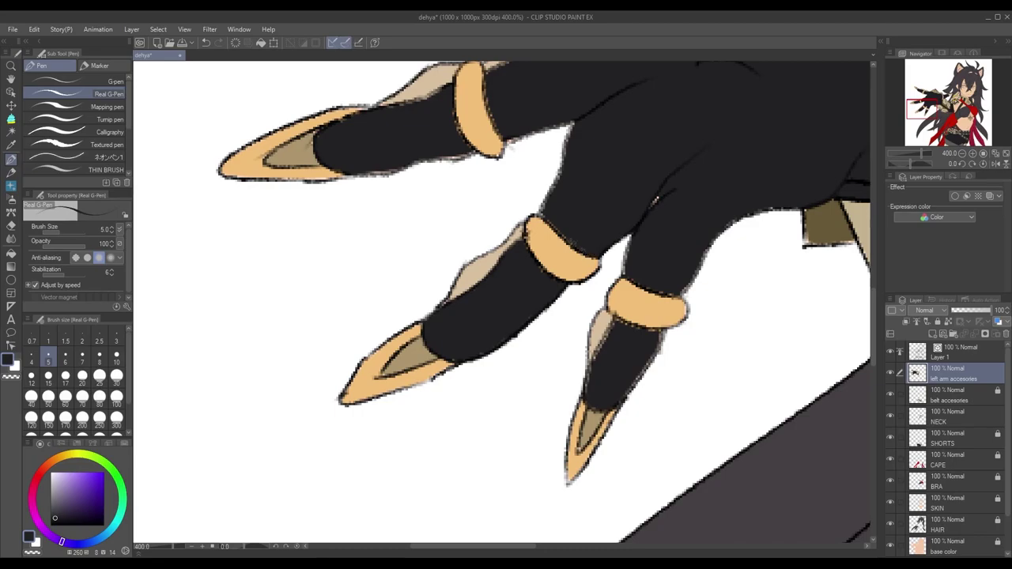
scroll(503, 301, "up", 3)
scroll(523, 232, "up", 3)
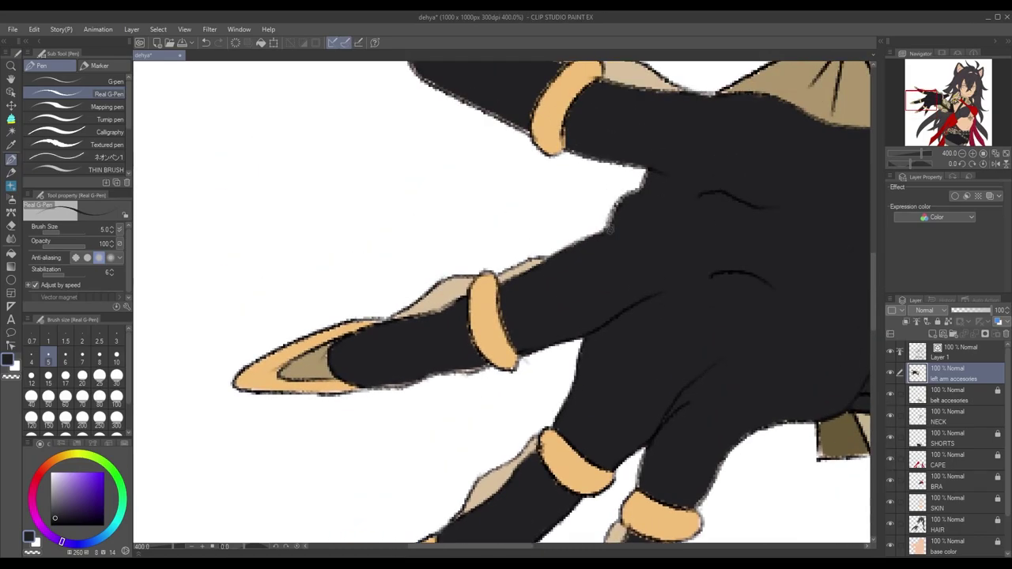
scroll(616, 198, "up", 3)
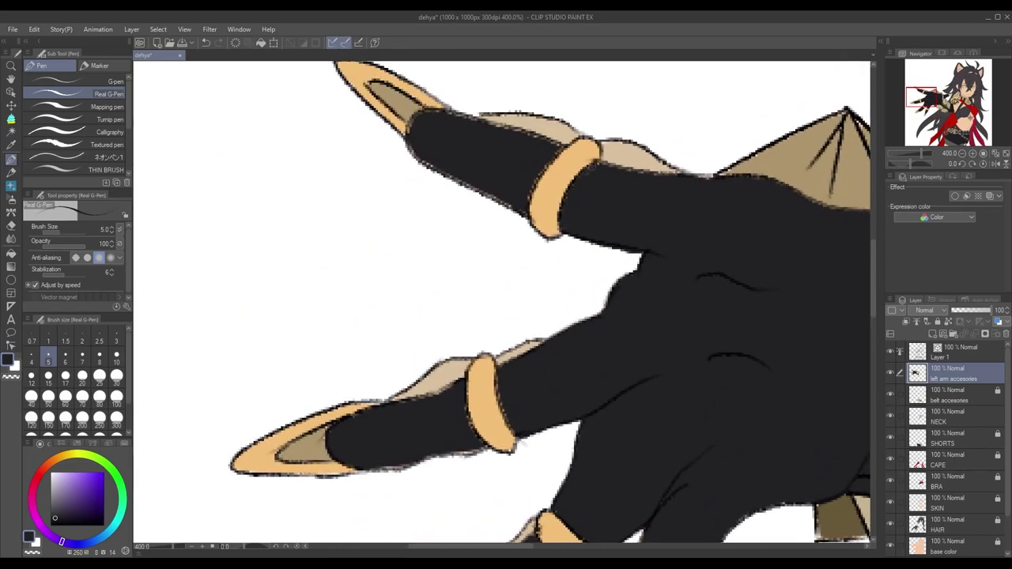
scroll(503, 301, "up", 4)
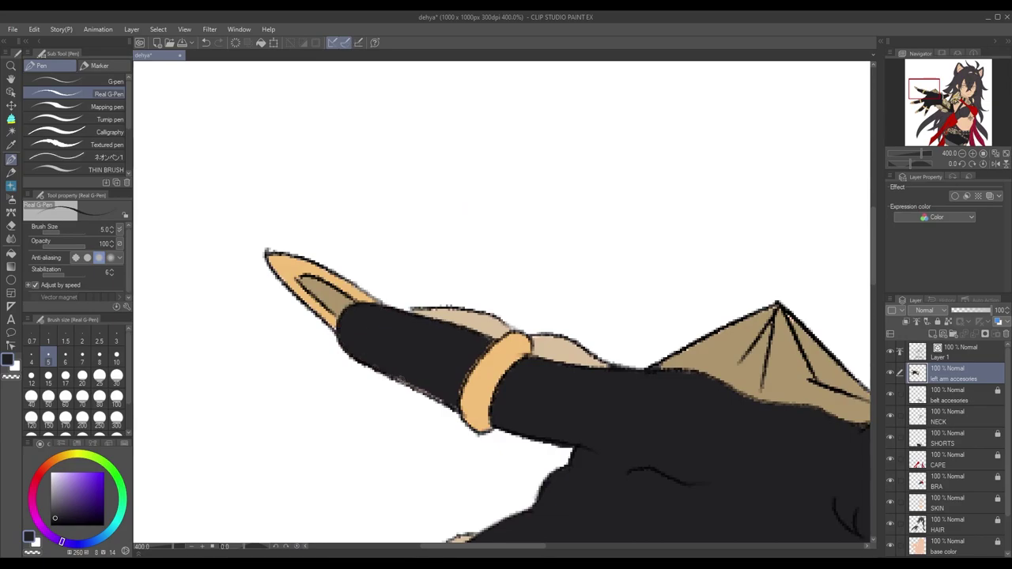
scroll(501, 402, "down", 4)
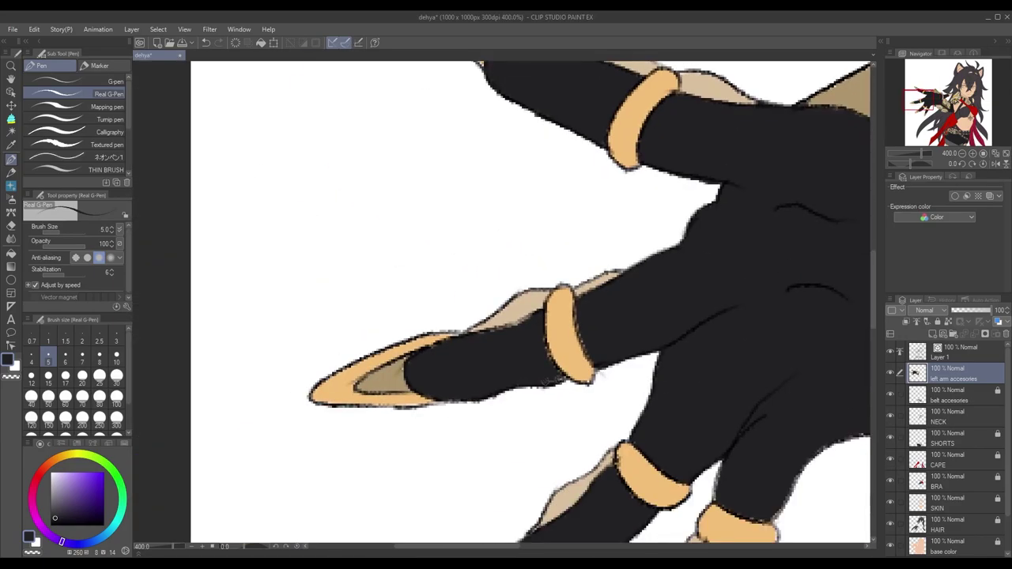
key("ctrl+0")
scroll(427, 213, "up", 10)
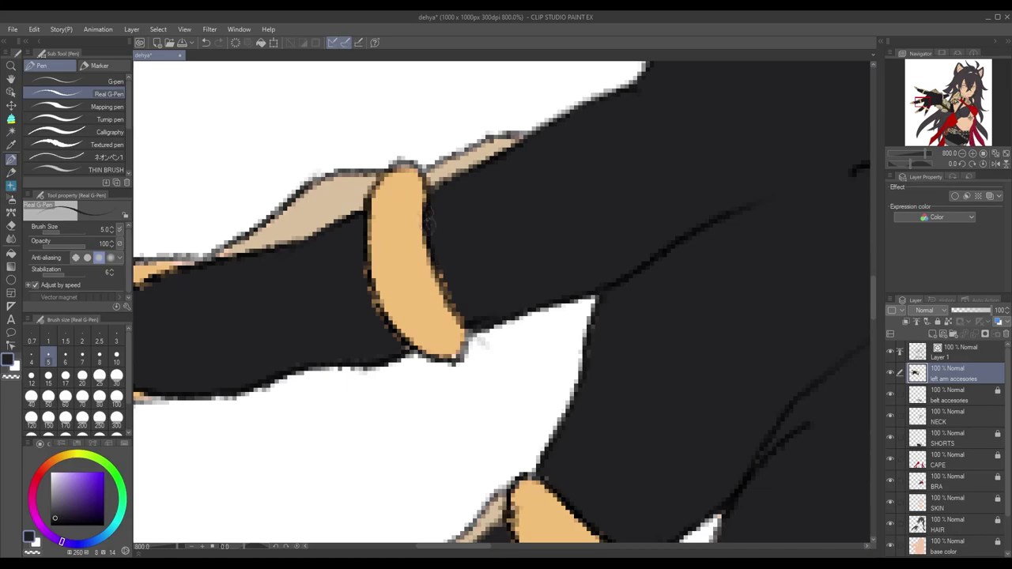
key("ctrl+0")
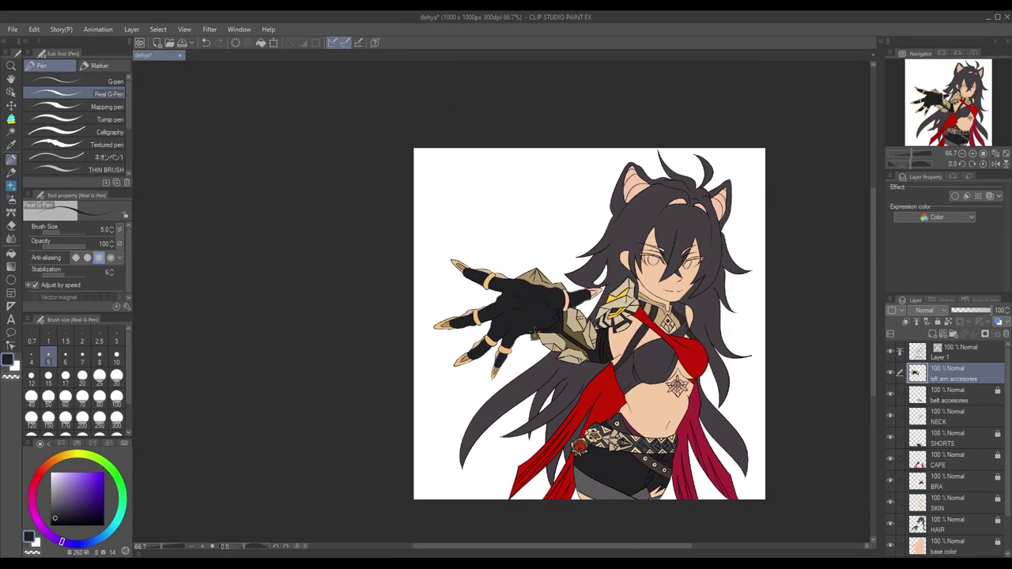
Touch up the glove's thumb and finger edges with sampled near-black, and colour the thumb's claw with sampled light orange and tan
scroll(600, 274, "up", 3)
left_click(577, 310, "alt")
scroll(576, 311, "up", 4)
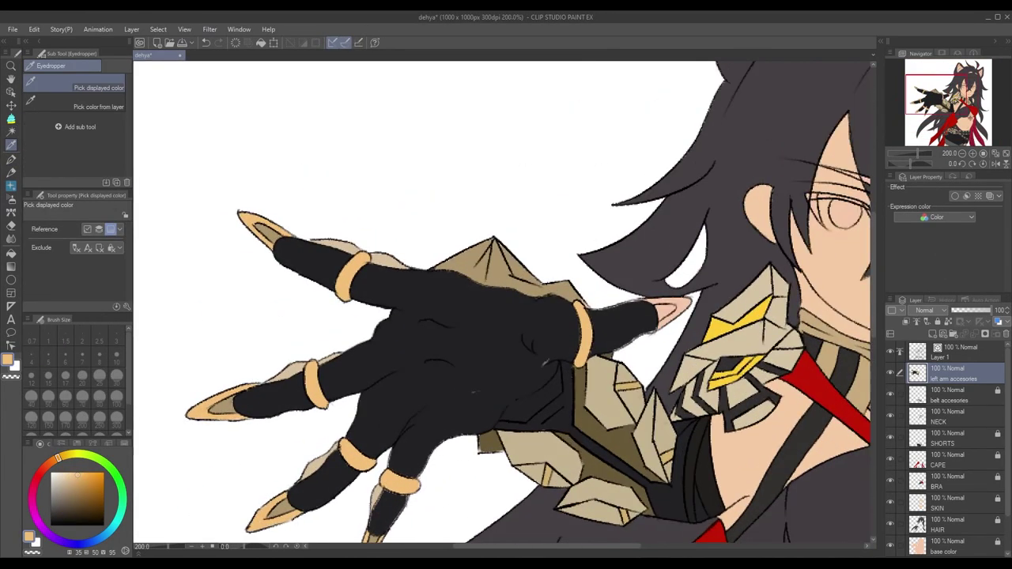
left_click(477, 323, "alt")
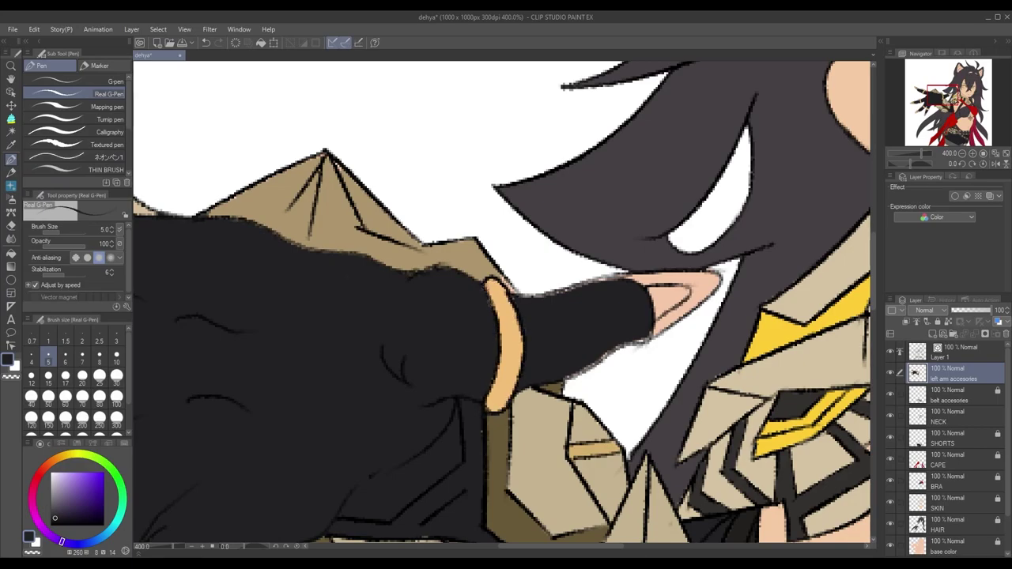
left_click(340, 174, "alt")
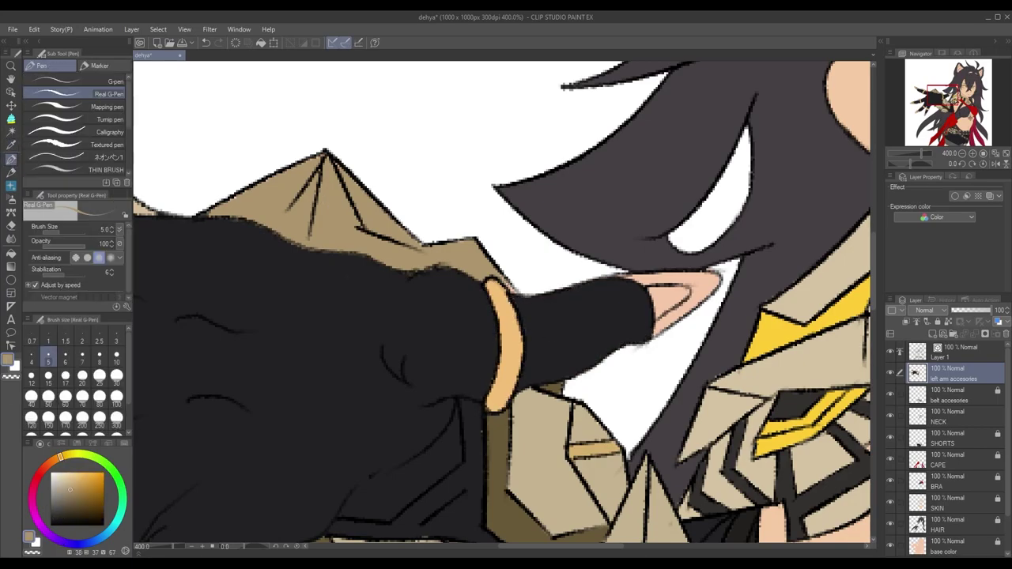
left_click_drag(566, 414, 404, 254)
left_click(246, 276, "alt")
scroll(245, 275, "down", 5)
scroll(340, 428, "up", 5)
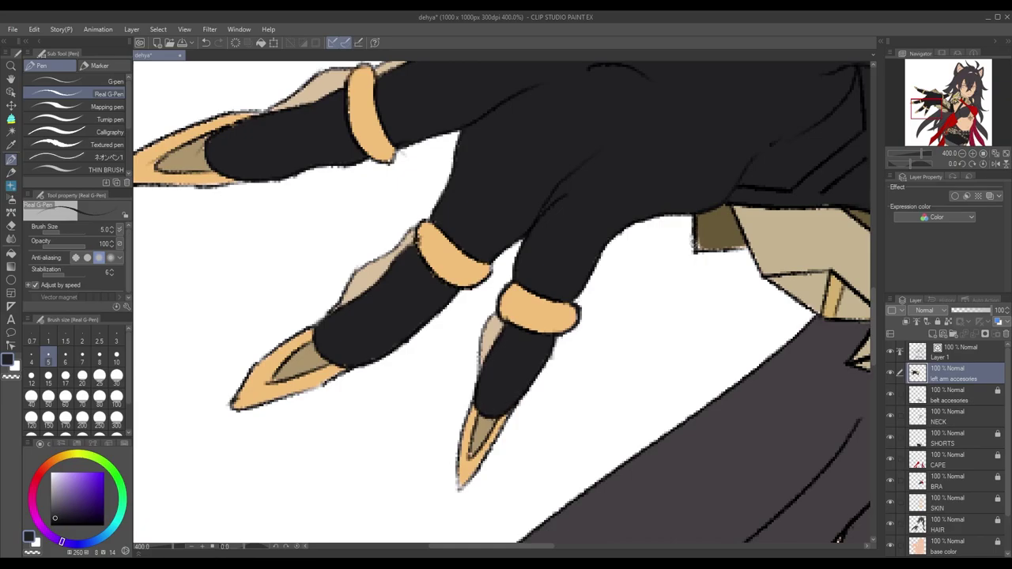
scroll(585, 300, "down", 5)
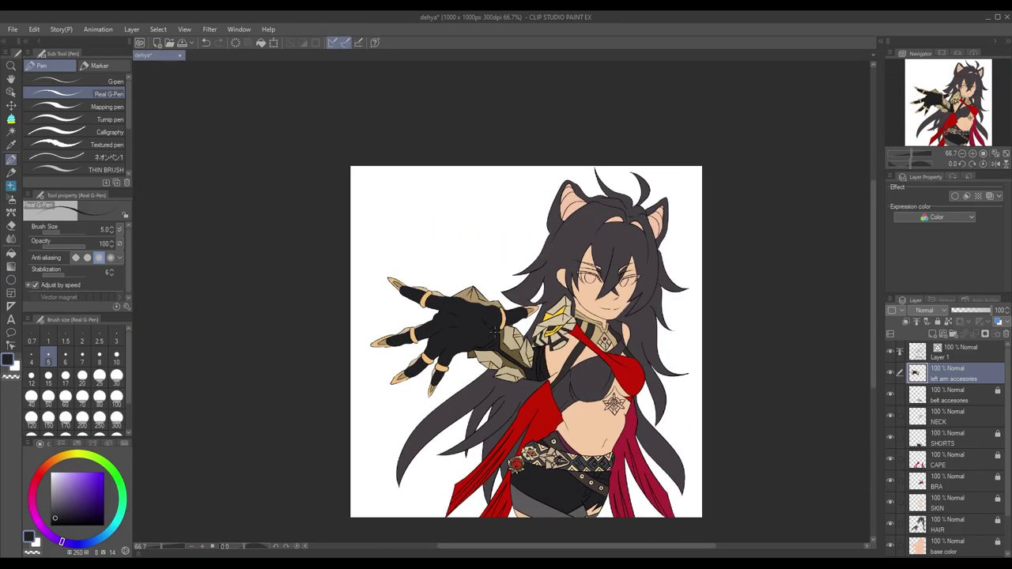
Sample a golden brown and fill the insides of both animal ears on the left arm accesories layer
scroll(496, 333, "up", 3)
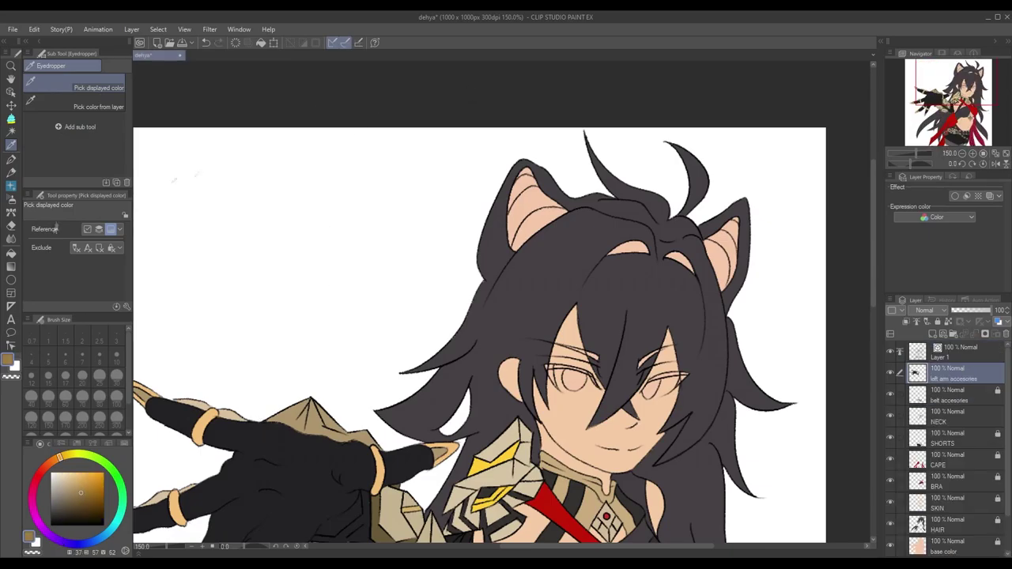
left_click(526, 207)
left_click(724, 237)
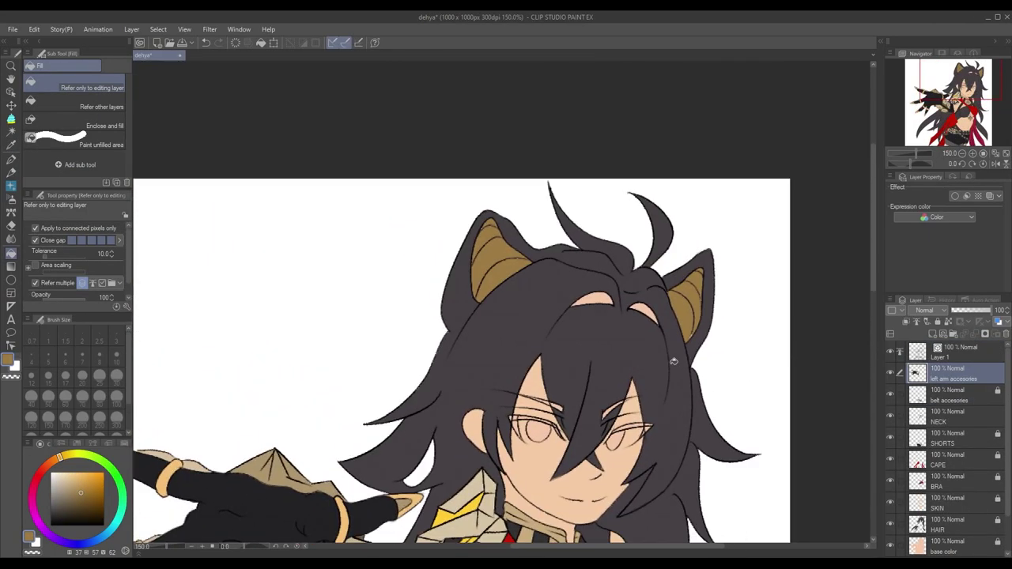
key("p")
scroll(673, 362, "up", 2)
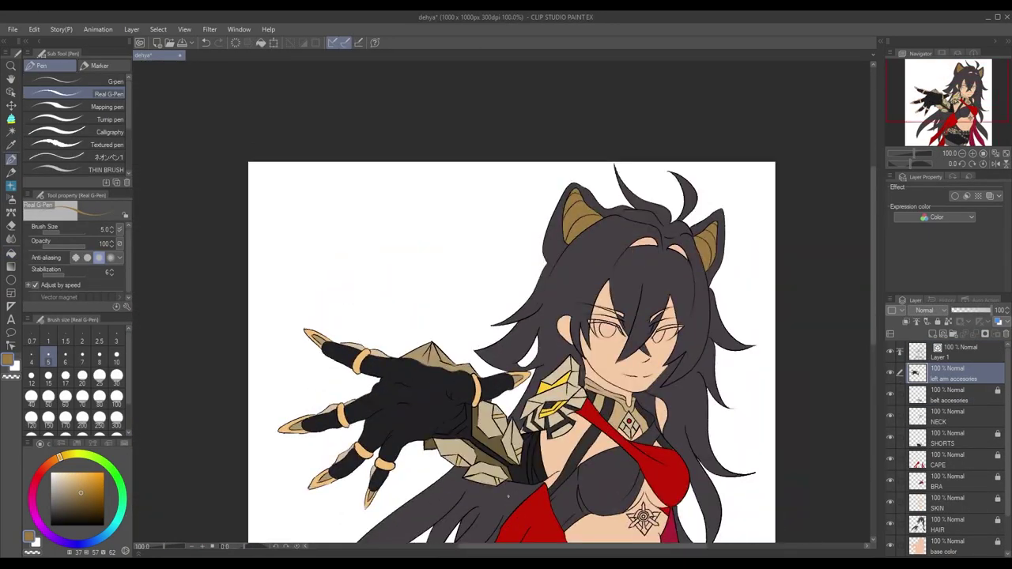
Fill the two skin-coloured openings at the top of the fringe with a dark tone on the HAIR layer
key("i")
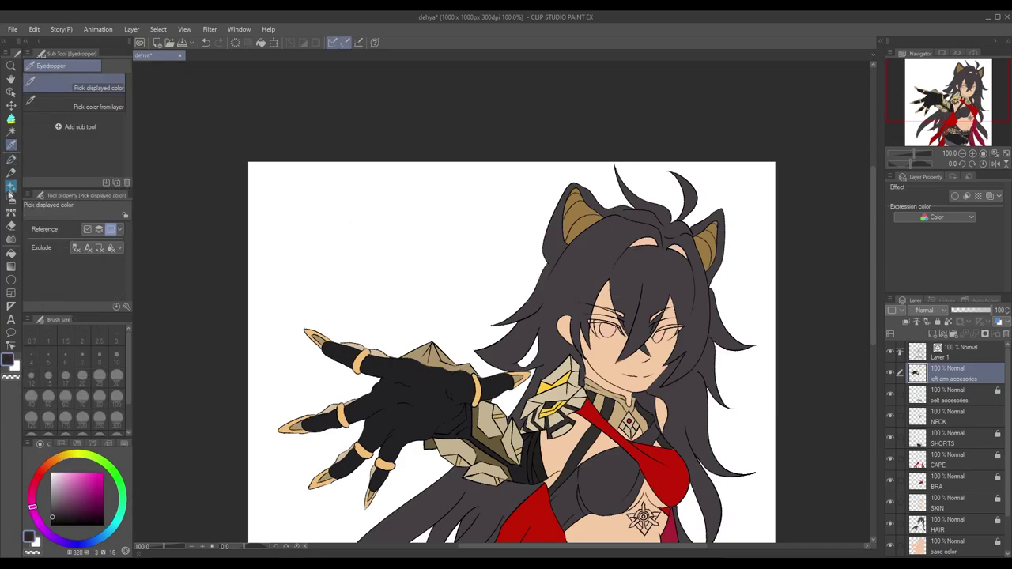
left_click(949, 526)
key("g")
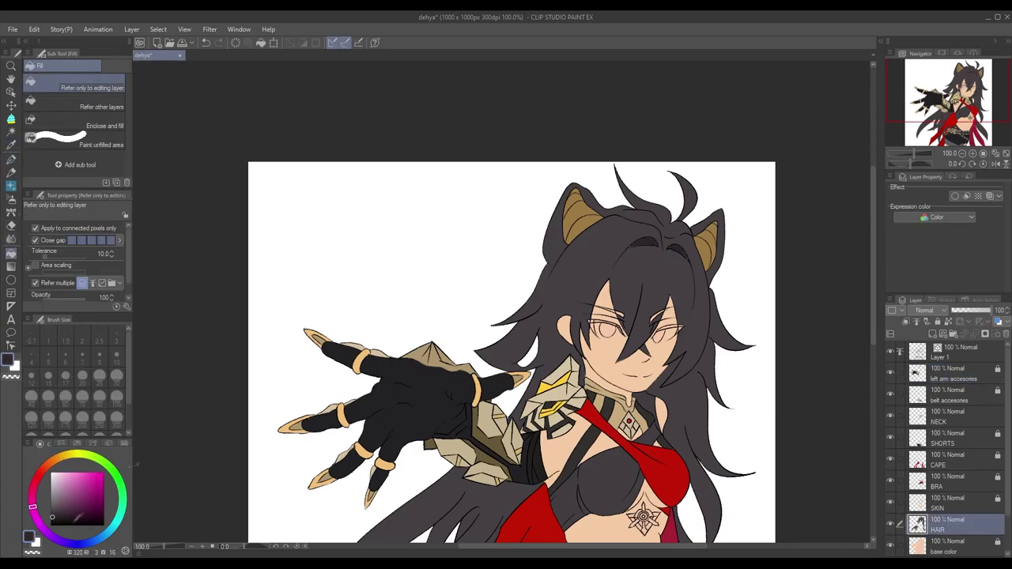
scroll(649, 239, "up", 2)
scroll(648, 239, "up", 2)
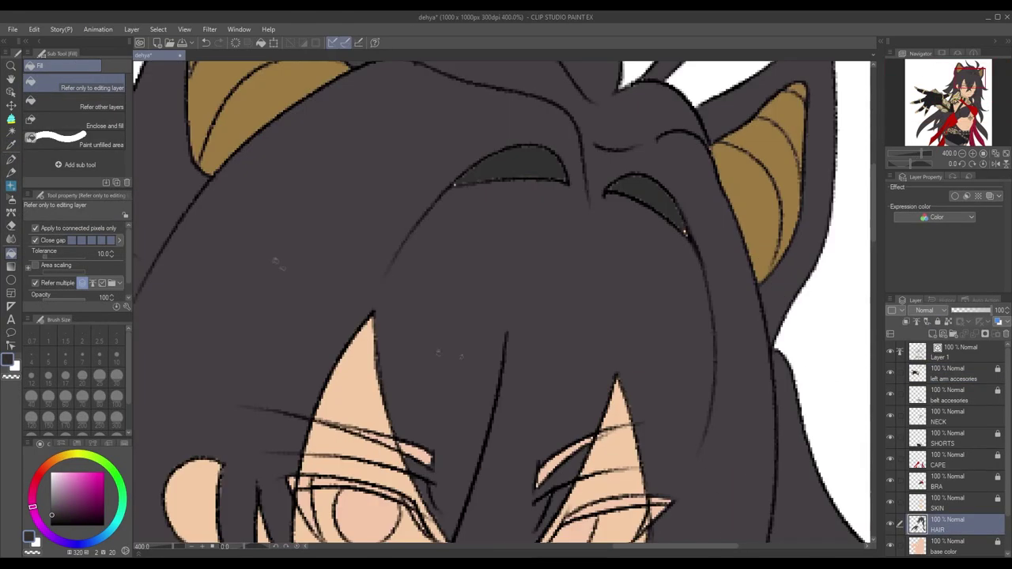
Paint the upper lashes and eyebrows solid black on the eyse layer with the Real G-Pen
key("p")
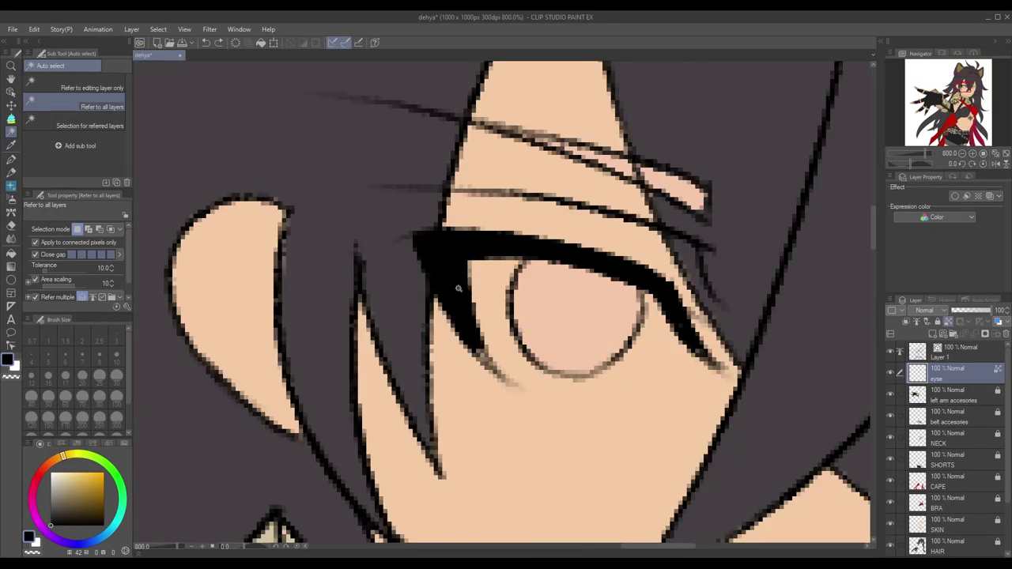
key("p")
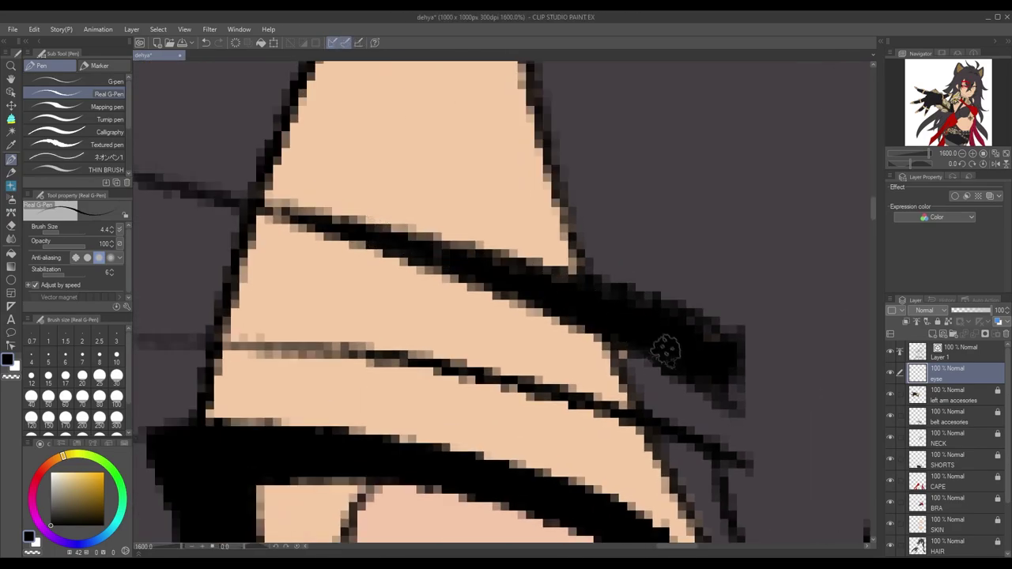
scroll(662, 352, "down", 2)
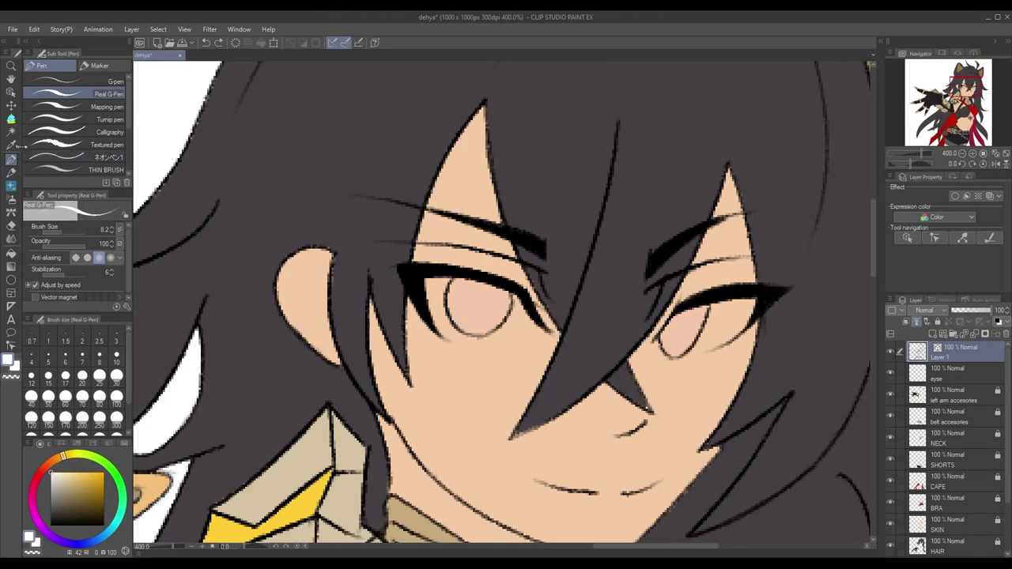
Try marking the eye whites on Layer 1 with the white Mapping pen and the Straight line tool
left_click(11, 146)
key("p")
left_click(100, 108)
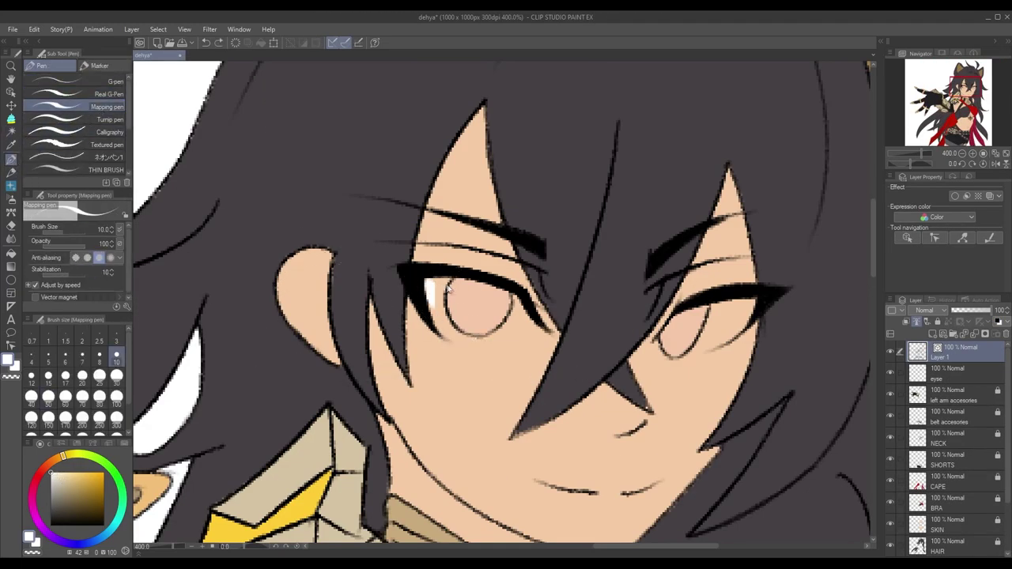
scroll(478, 313, "up", 5)
key("u")
left_click_drag(368, 370, 705, 351)
scroll(612, 397, "down", 4)
scroll(507, 316, "up", 3)
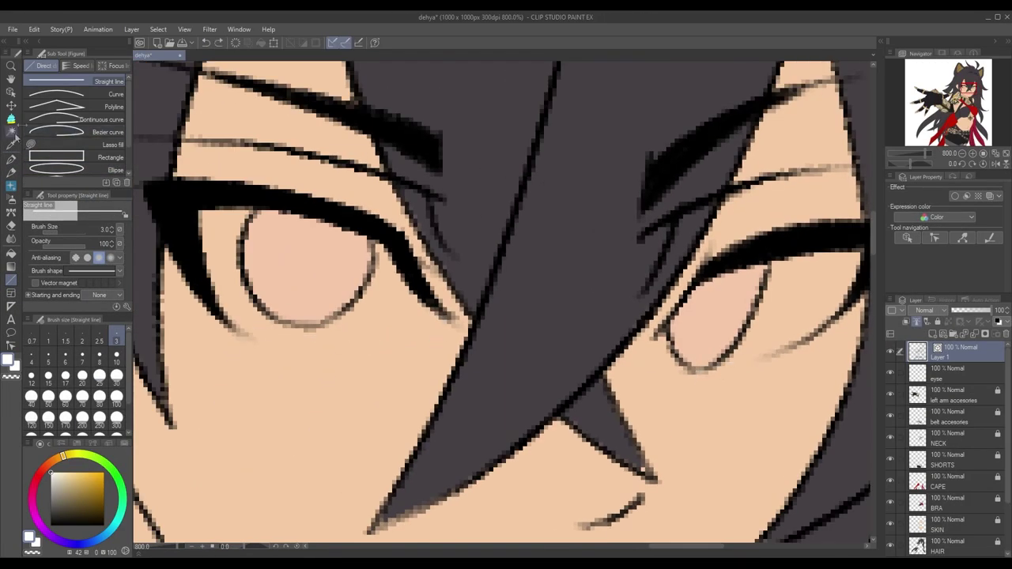
Paint the whites of both eyes around the irises on Layer 1 with the white Real G-Pen at size 8.2
key("p")
left_click(100, 95)
left_click_drag(241, 337, 434, 316)
left_click_drag(731, 368, 791, 348)
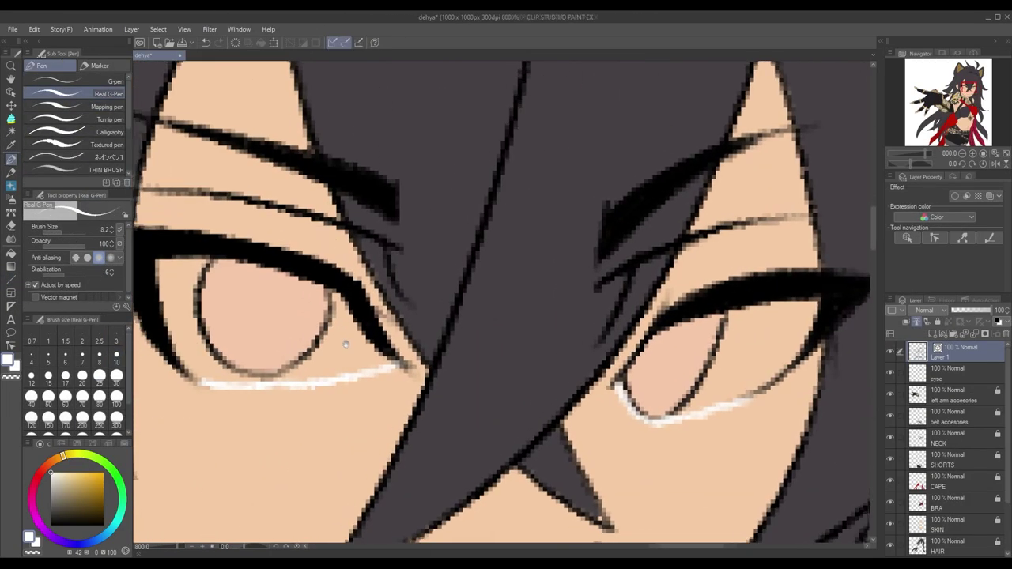
key("w")
key("p")
mouse_move(257, 278)
left_mouse_down()
mouse_move(269, 325)
mouse_move(333, 400)
mouse_move(264, 281)
left_mouse_up()
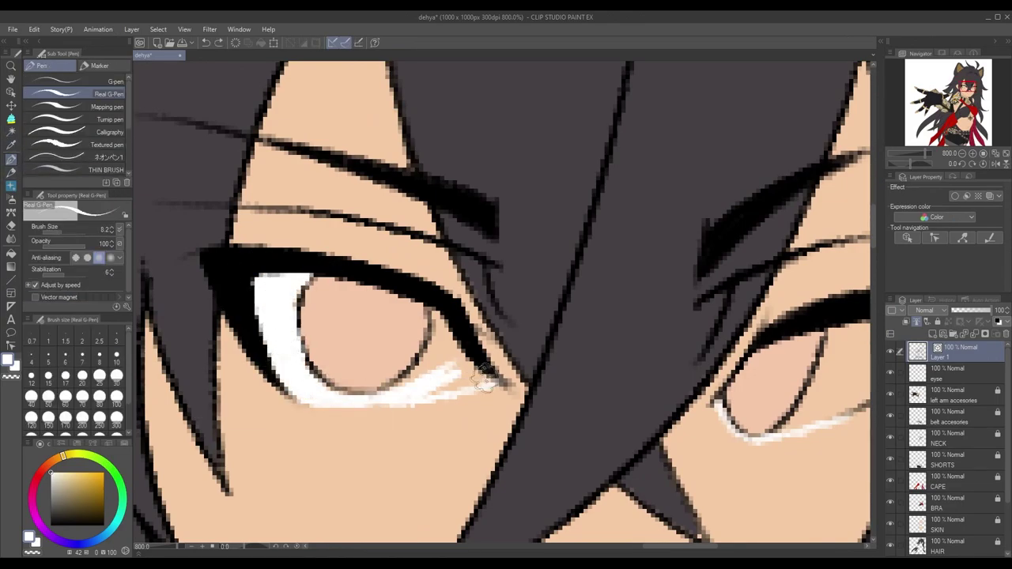
mouse_move(455, 360)
left_mouse_down()
mouse_move(373, 360)
mouse_move(528, 382)
mouse_move(352, 322)
left_mouse_up()
mouse_move(565, 336)
left_mouse_down()
mouse_move(689, 327)
mouse_move(693, 246)
mouse_move(755, 239)
mouse_move(708, 254)
mouse_move(732, 284)
mouse_move(661, 321)
left_mouse_up()
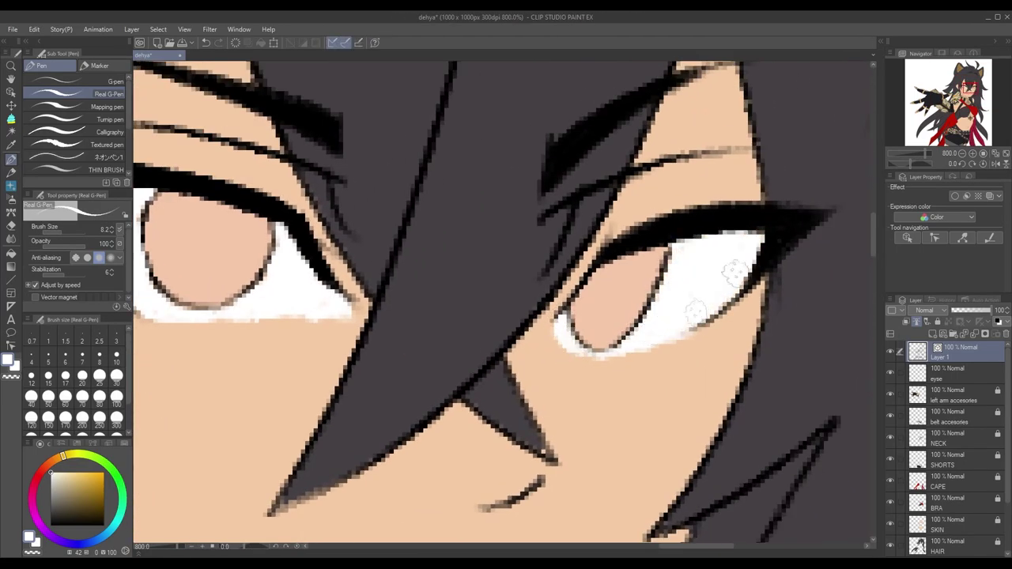
Trim the ragged white edges beneath the eyes on Layer 1 with the Hard eraser
key("ctrl+alt+0")
key("ctrl+plus")
key("ctrl+alt+0")
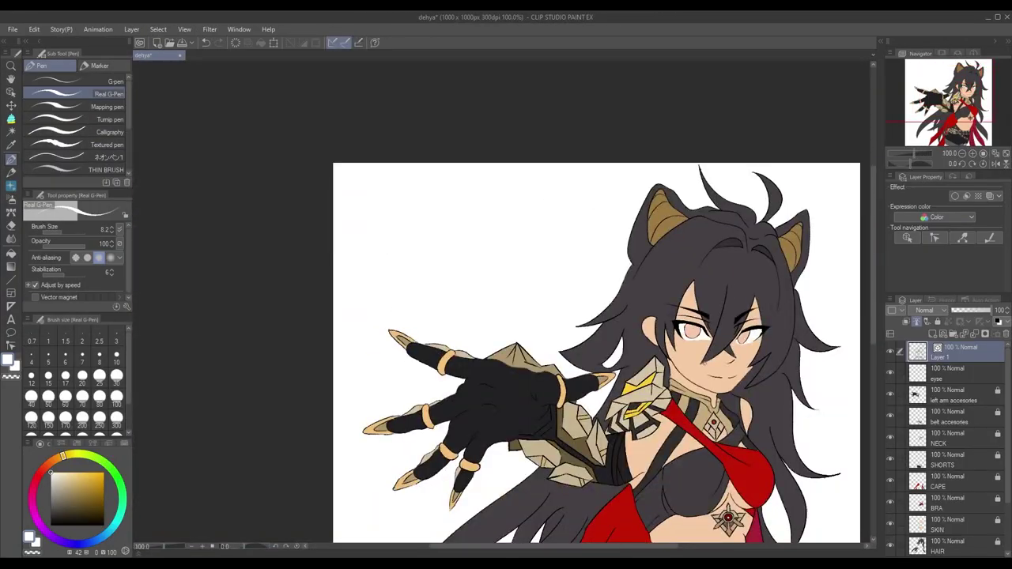
key("ctrl+plus")
key("e")
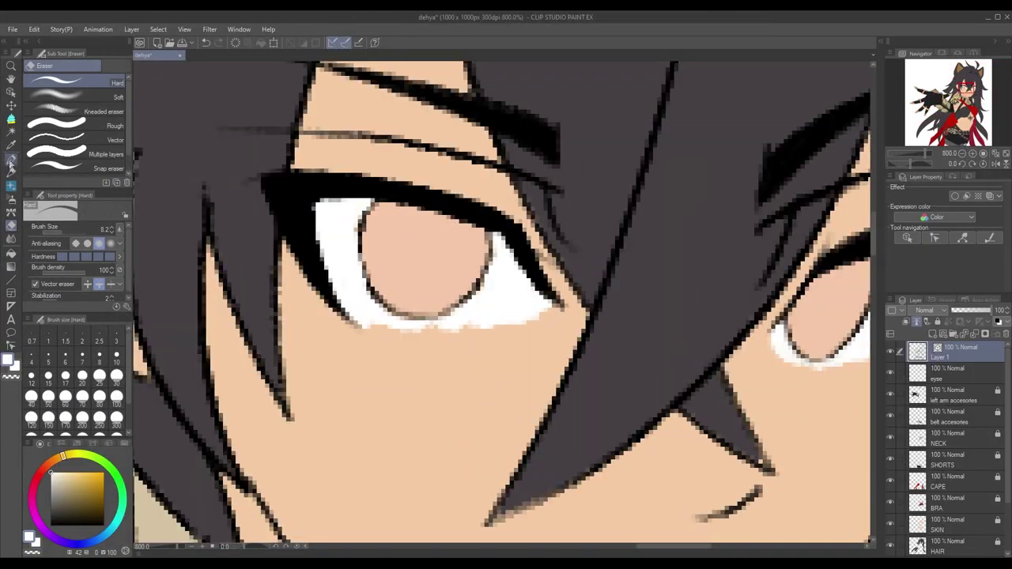
key("p")
key("ctrl+alt+0")
key("ctrl+plus")
key("e")
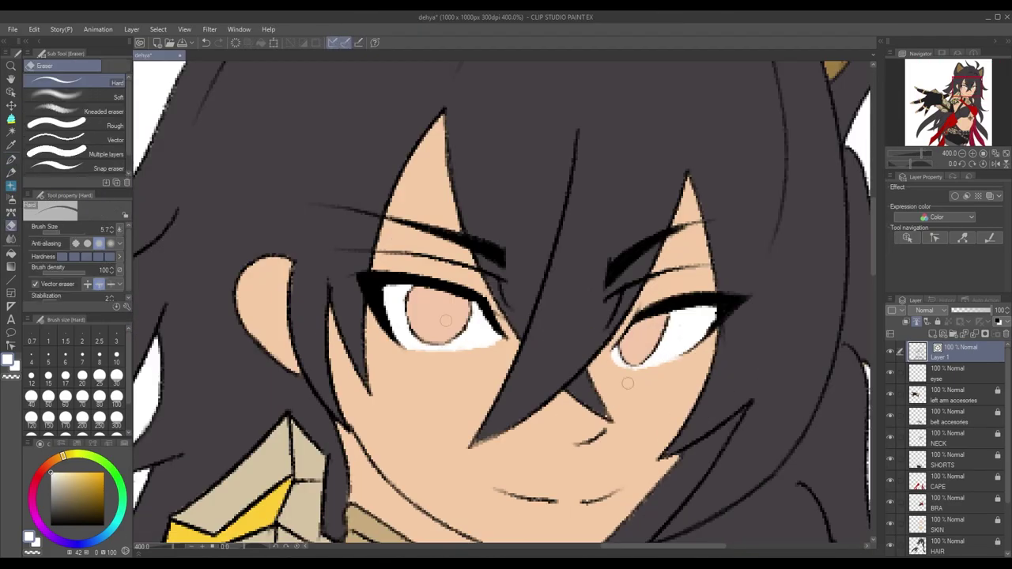
Erase the white paint from the eye nearest the visible ear on Layer 1
key("ctrl+plus")
key("ctrl+plus")
mouse_move(554, 305)
left_mouse_down()
mouse_move(479, 317)
mouse_move(554, 408)
left_mouse_up()
mouse_move(424, 300)
left_mouse_down()
mouse_move(503, 304)
mouse_move(387, 292)
mouse_move(502, 302)
mouse_move(444, 399)
mouse_move(723, 323)
mouse_move(681, 367)
mouse_move(447, 384)
left_mouse_up()
key("ctrl+minus")
key("ctrl+minus")
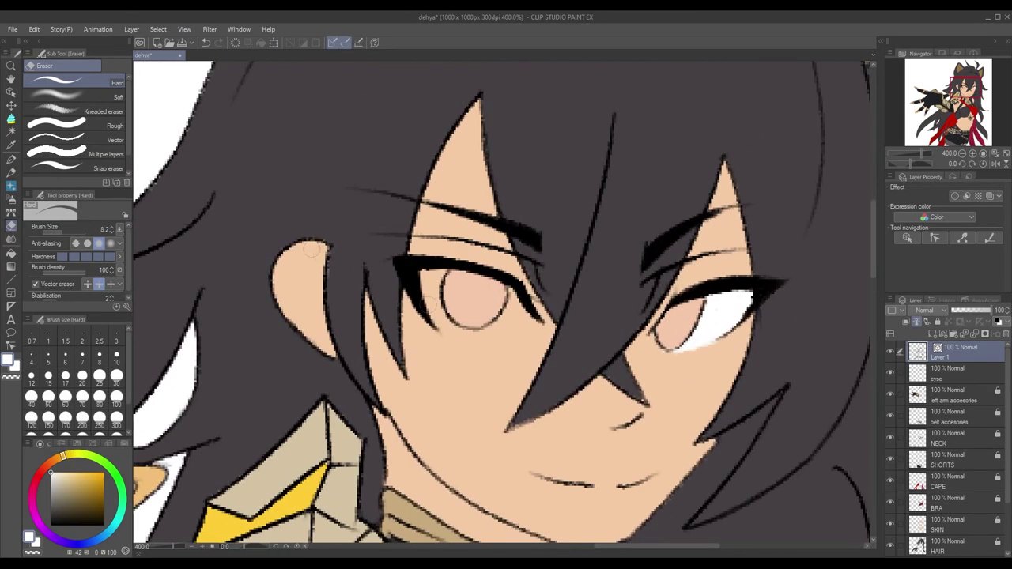
Erase the remaining white paint from the other eye on Layer 1, cleaning up its outer corner with a smaller eraser
key("p")
key("alt+bracketleft")
key("ctrl+plus")
key("ctrl+plus")
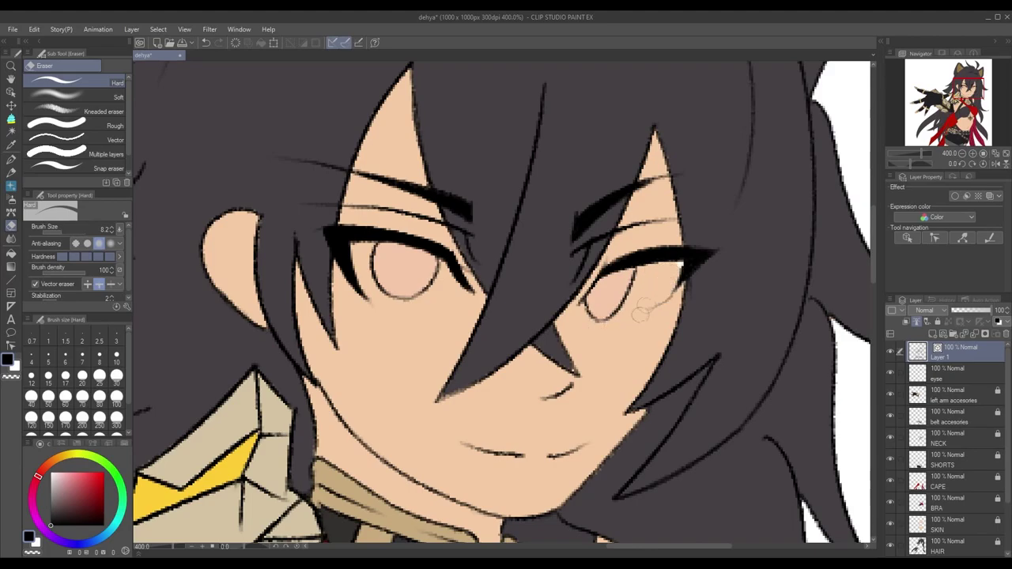
key("ctrl+plus")
key("ctrl+plus")
left_click_drag(581, 289, 648, 261)
key("ctrl+minus")
key("ctrl+minus")
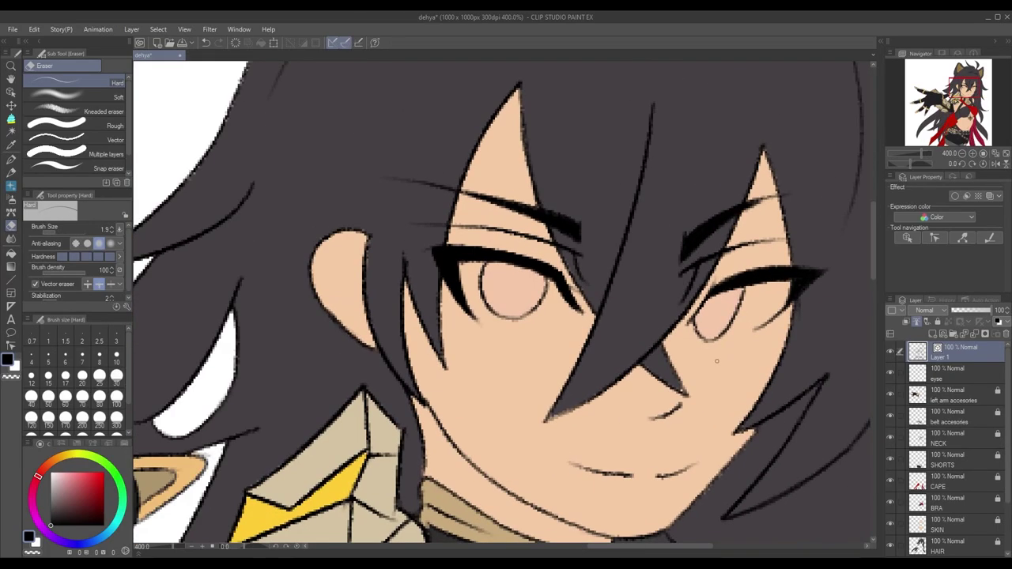
Paint the white of the eye nearest the visible ear on the eyse layer with the THIN BRUSH at size 6.4
key("alt+bracketleft")
key("p")
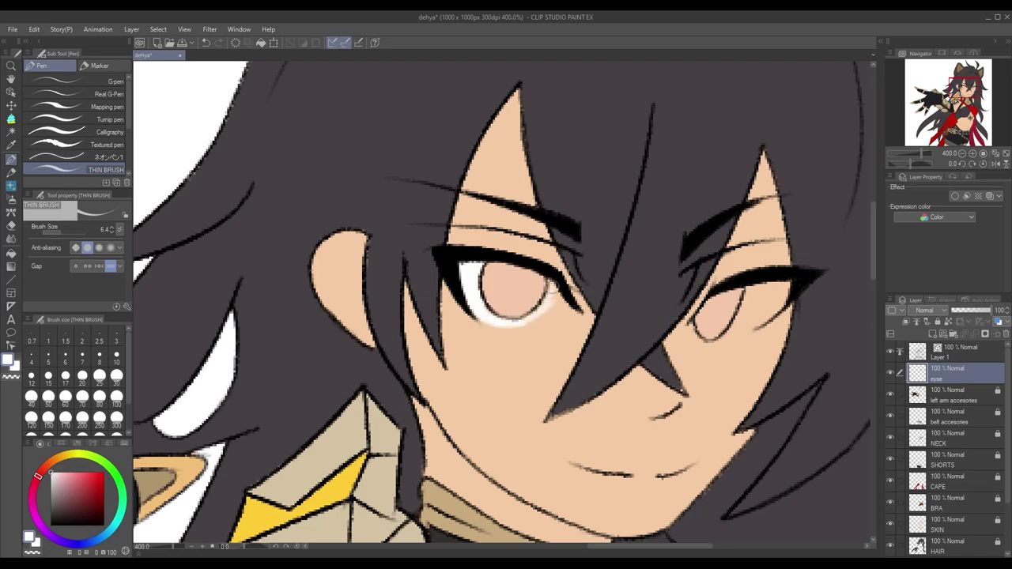
key("ctrl+plus")
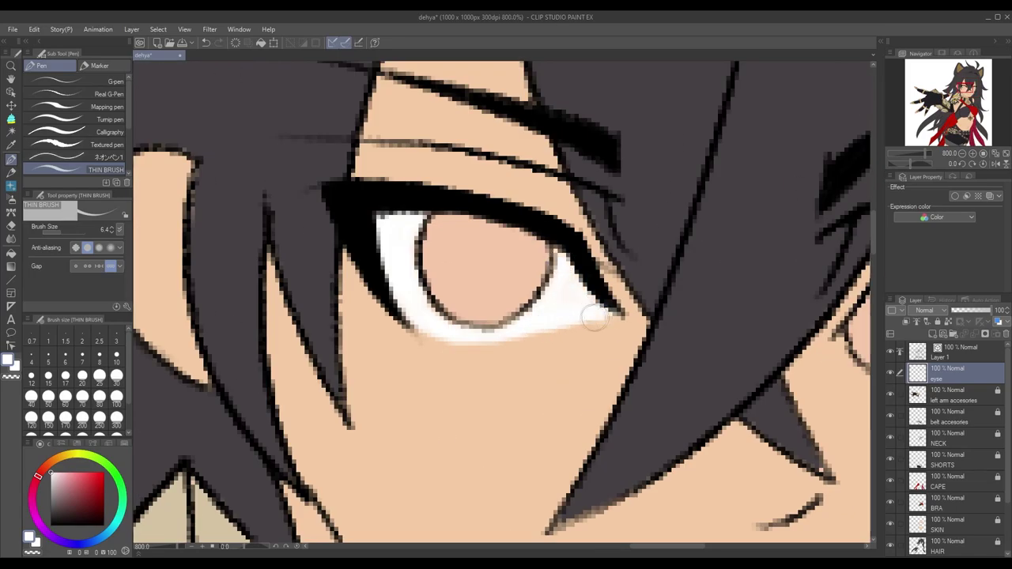
key("ctrl+minus")
left_click_drag(672, 339, 672, 362)
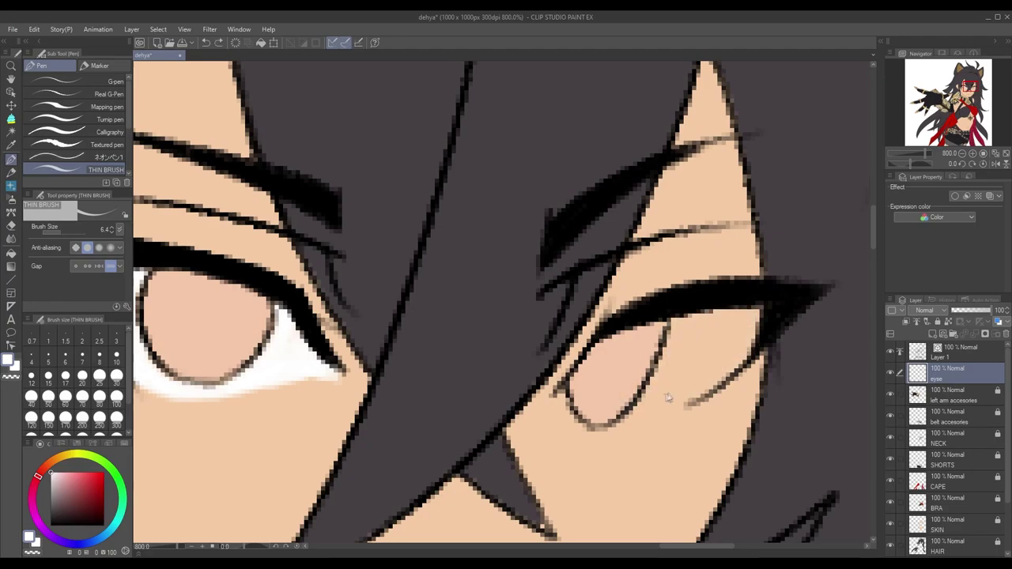
Paint the white of the eye farther from the visible ear on the eyse layer with the THIN BRUSH at size 6.4
key("ctrl+plus")
key("ctrl+minus")
key("ctrl+plus")
mouse_move(609, 285)
left_mouse_down()
mouse_move(649, 299)
mouse_move(579, 363)
left_mouse_up()
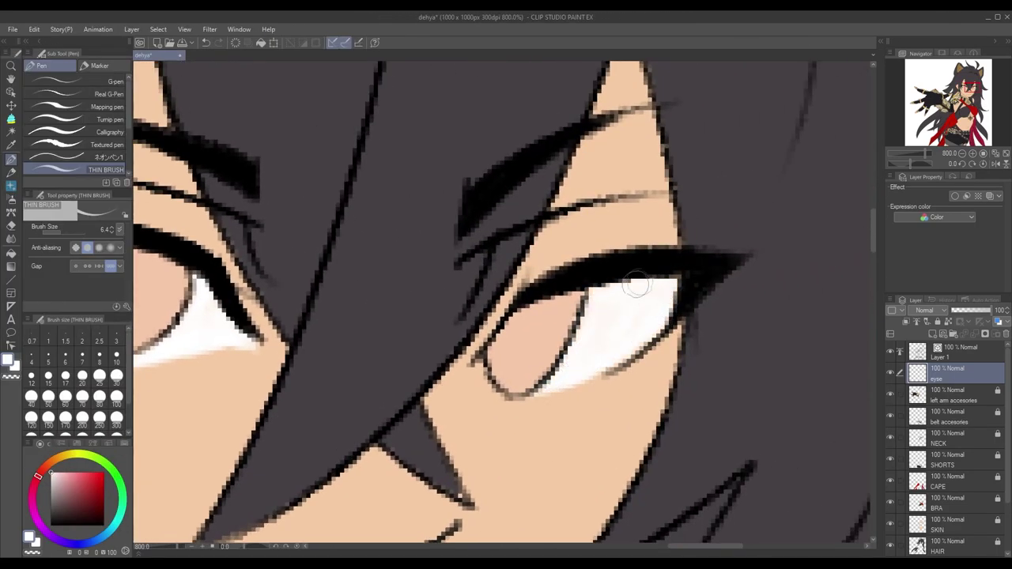
key("ctrl+minus")
key("ctrl+minus")
key("ctrl+minus")
key("ctrl+plus")
key("ctrl+plus")
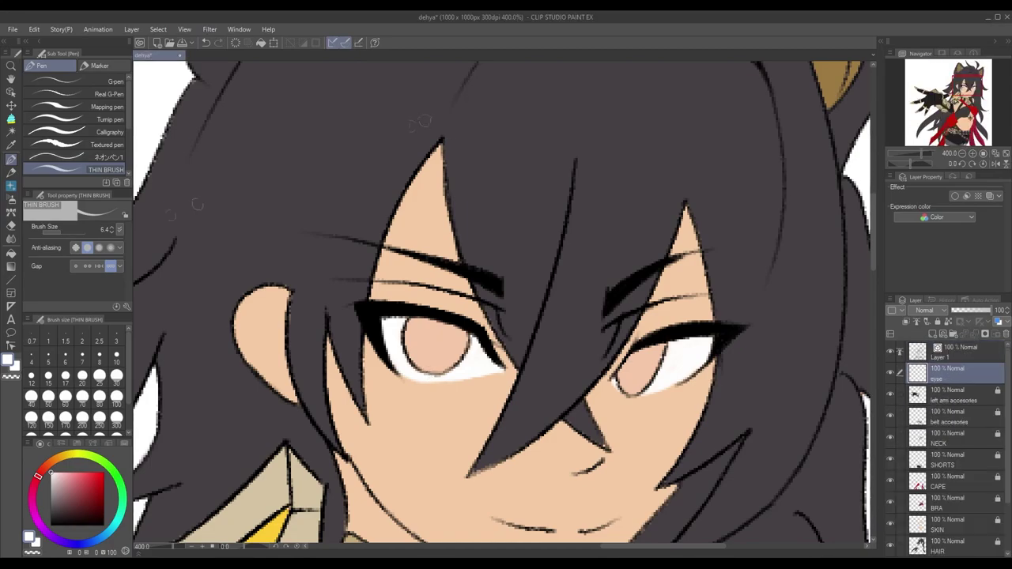
Select the iris areas and colour both irises pale blue inside their outlines
key("w")
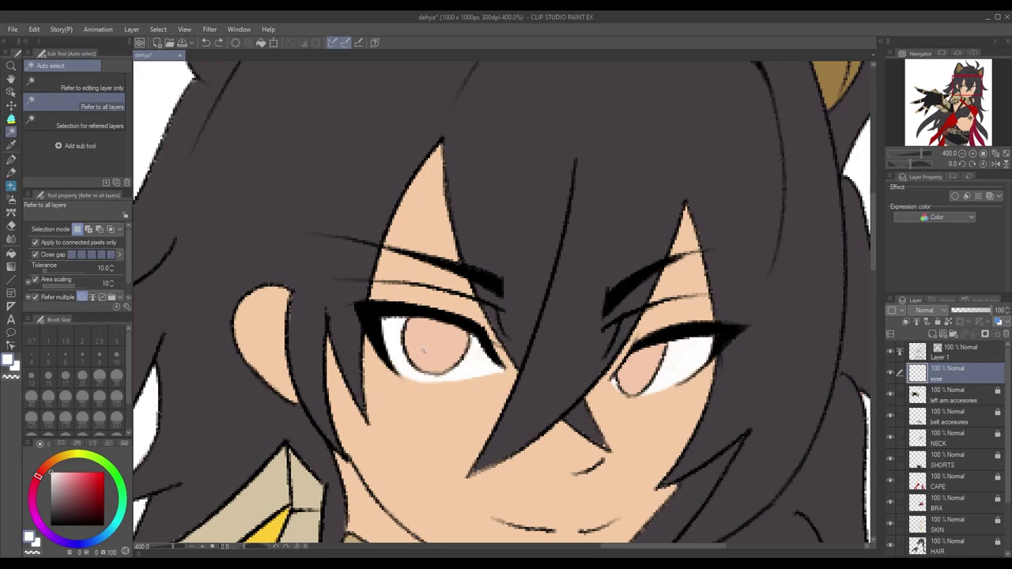
scroll(421, 354, "up", 3)
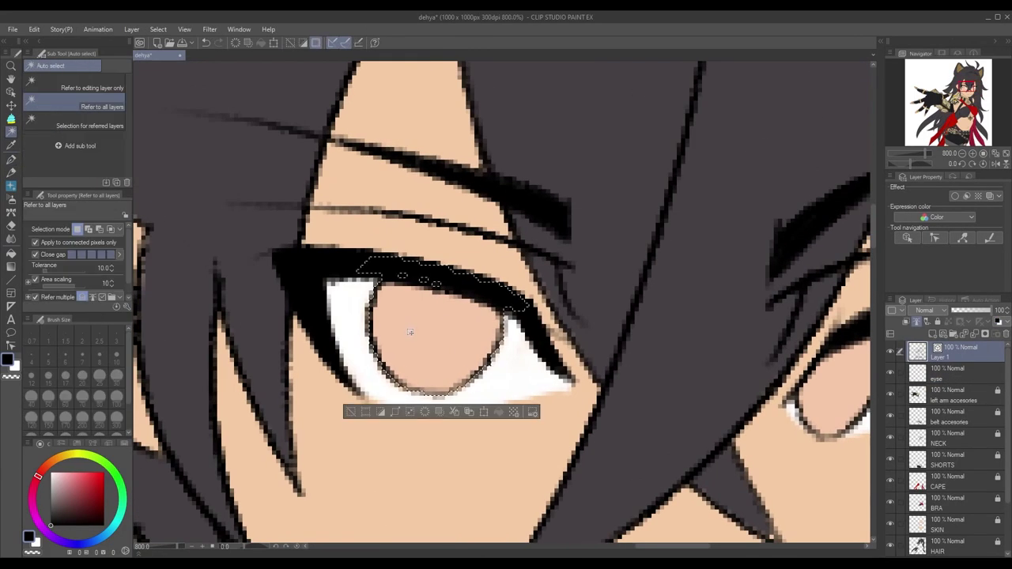
key("m")
left_click(53, 118)
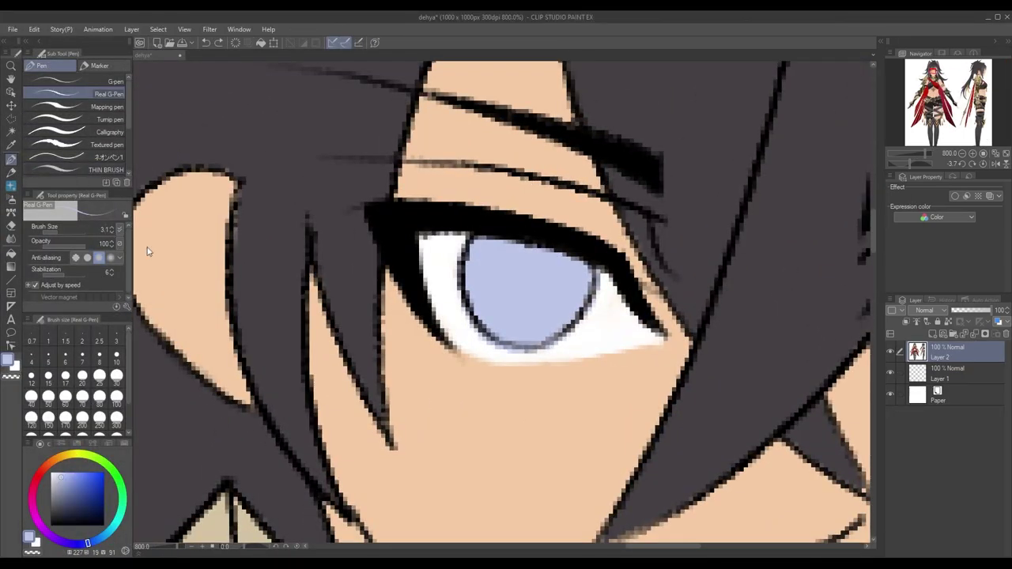
Try shading the upper part of both irises with dark blue on the eyse layer
left_click(72, 467)
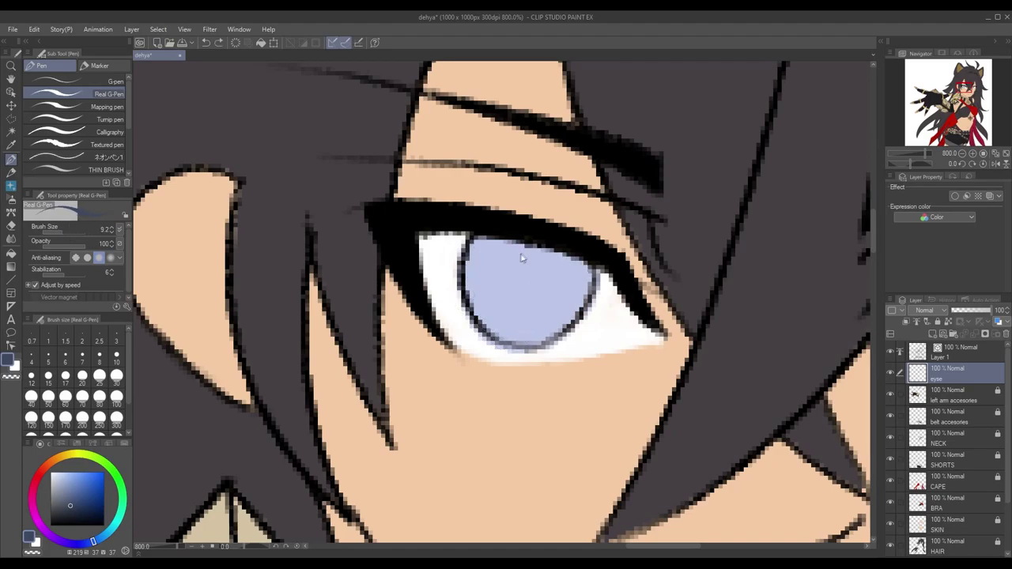
mouse_move(475, 250)
left_mouse_down()
mouse_move(585, 273)
mouse_move(589, 296)
left_mouse_up()
left_click_drag(459, 265, 550, 281)
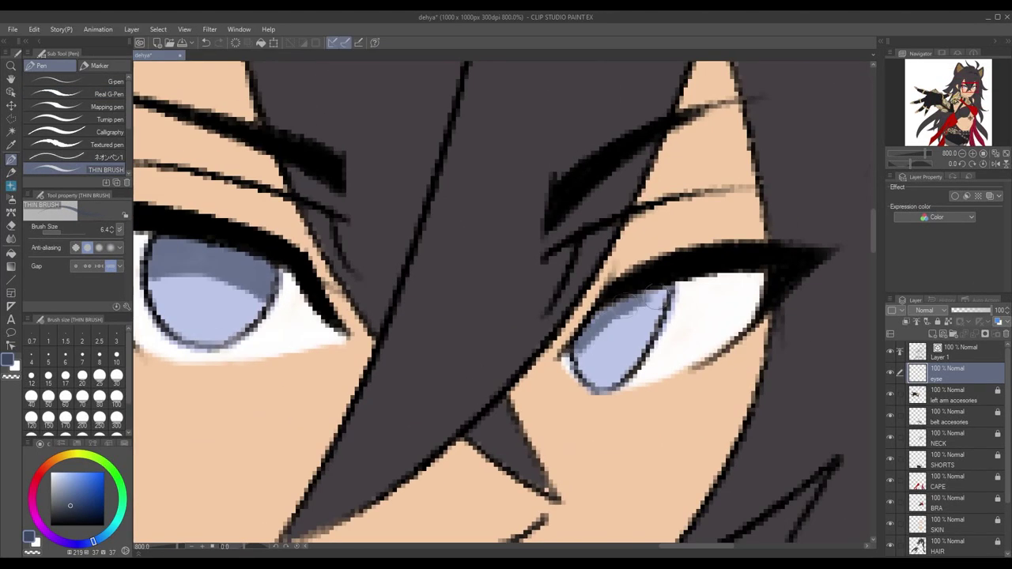
left_click_drag(661, 294, 627, 287)
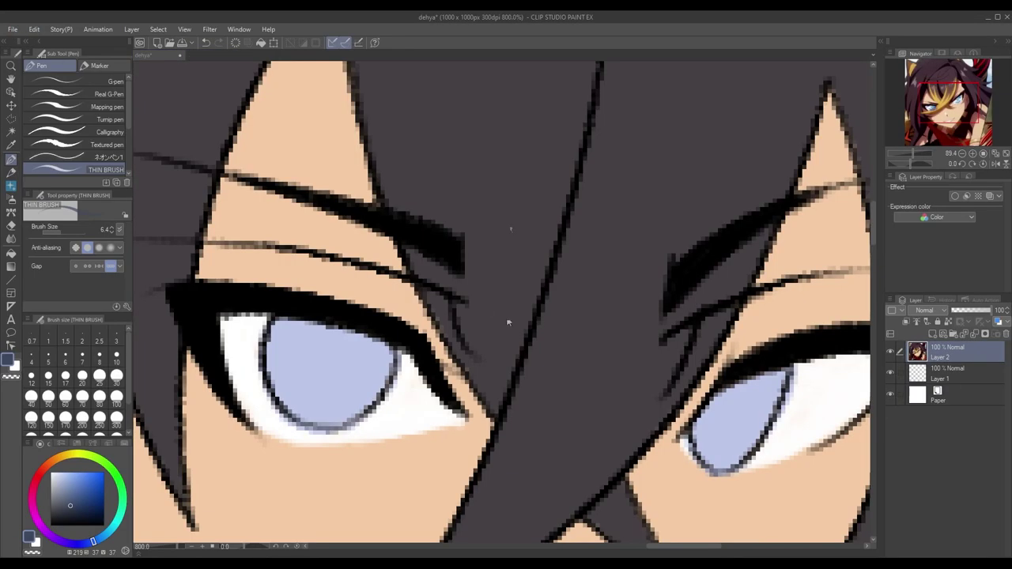
Recolour both irises medium blue and try a lighter blue glow in their centres
key("i")
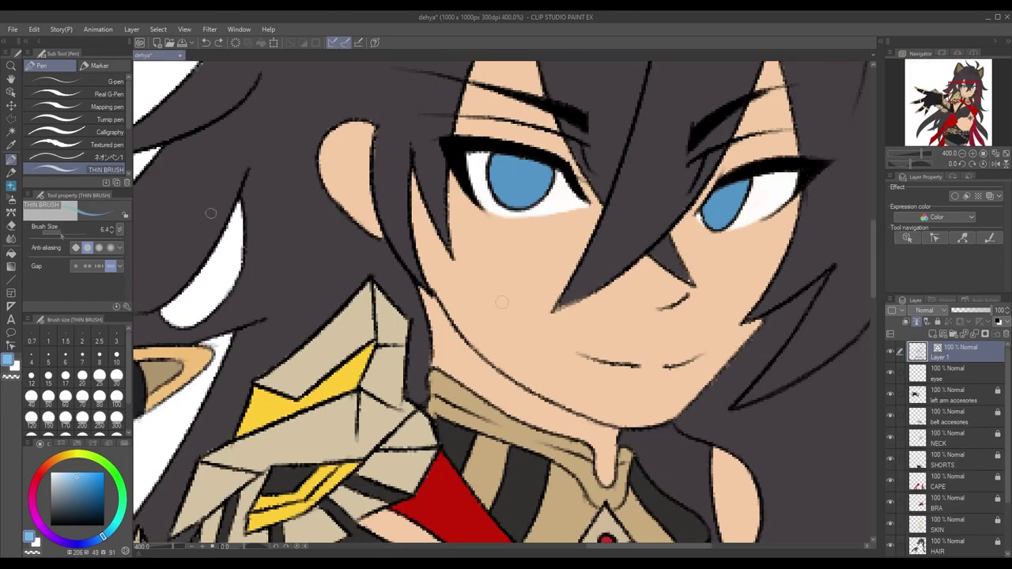
left_click_drag(516, 195, 528, 164)
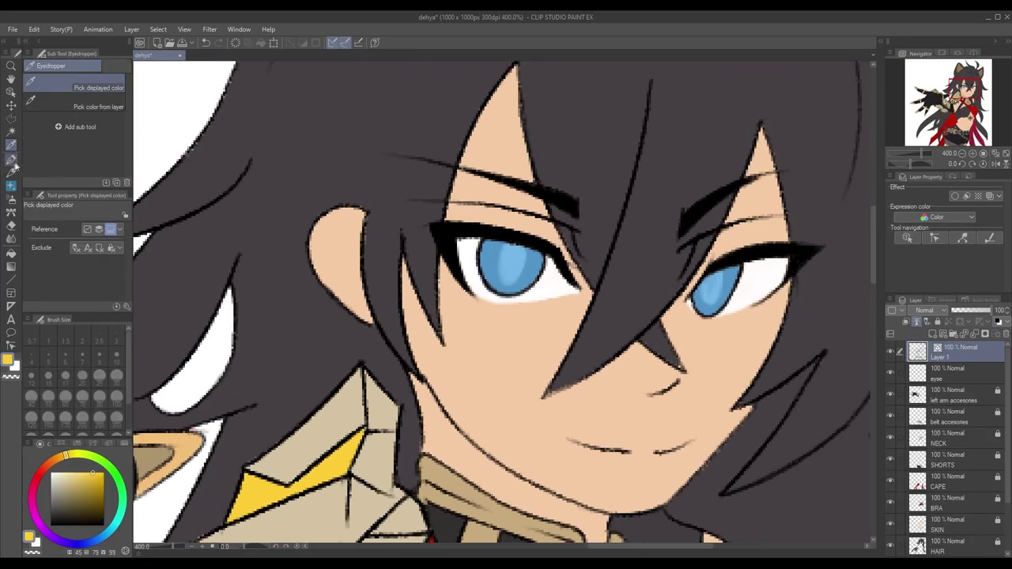
Try painting yellow slit pupils on Layer 1 with the THIN BRUSH, reducing its size to 3.5
left_click_drag(522, 287, 518, 251)
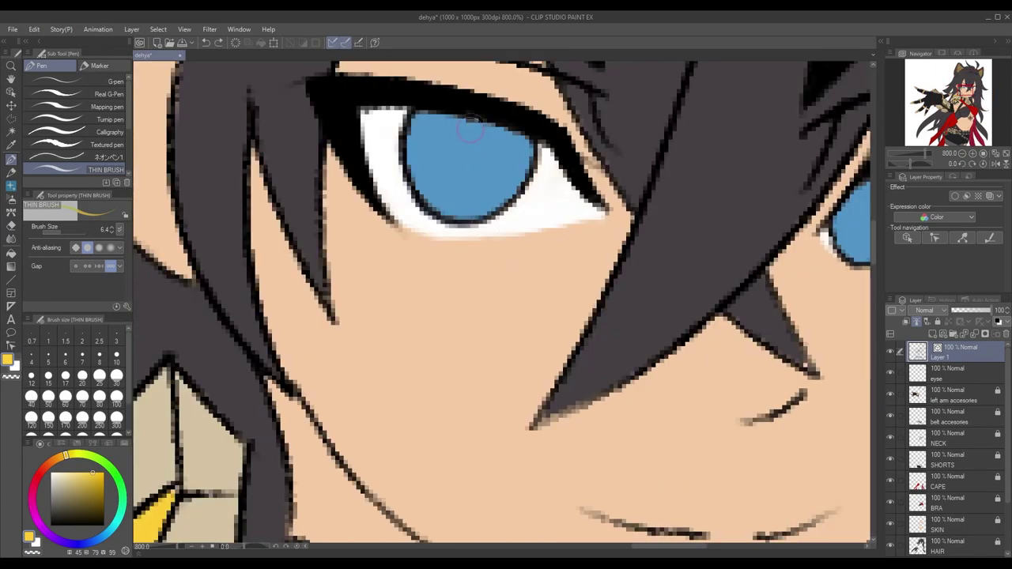
left_click_drag(474, 122, 460, 190)
key("ctrl+z")
left_click(58, 229)
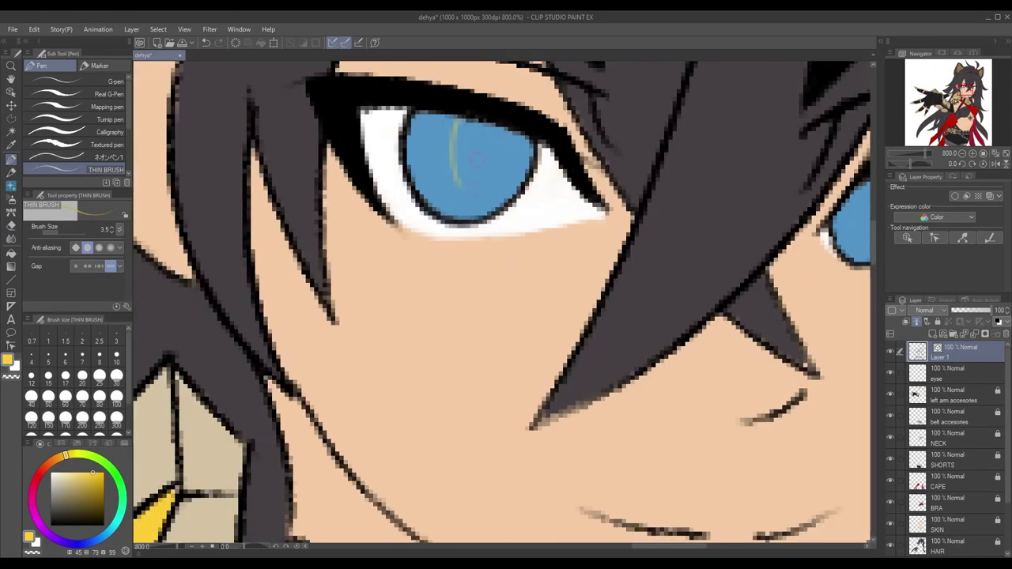
mouse_move(498, 134)
left_mouse_down()
mouse_move(464, 181)
mouse_move(453, 144)
mouse_move(468, 159)
mouse_move(482, 133)
left_mouse_up()
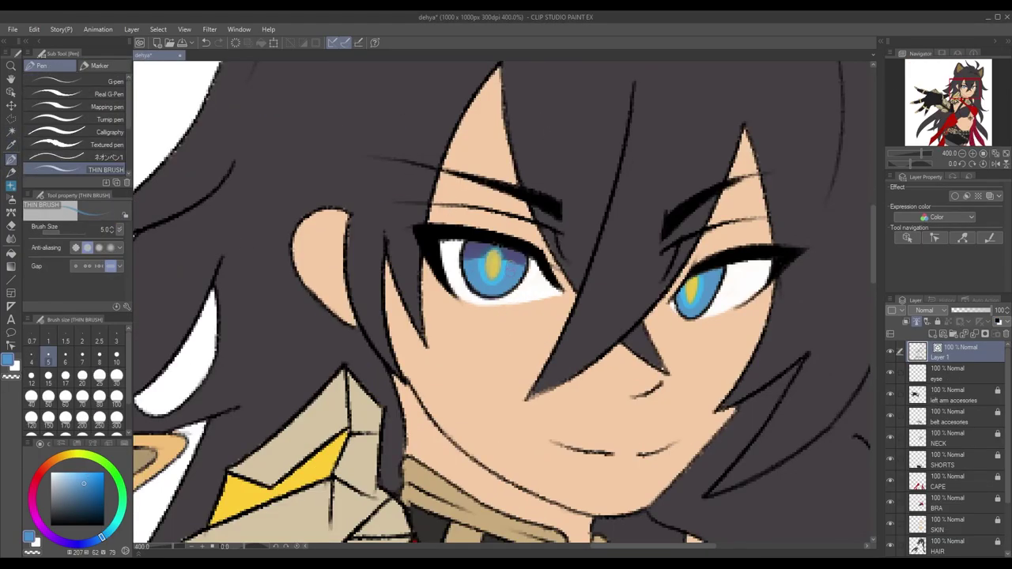
Return to the eyse layer and sample a colour for painting the pupils
scroll(502, 303, "up", 2)
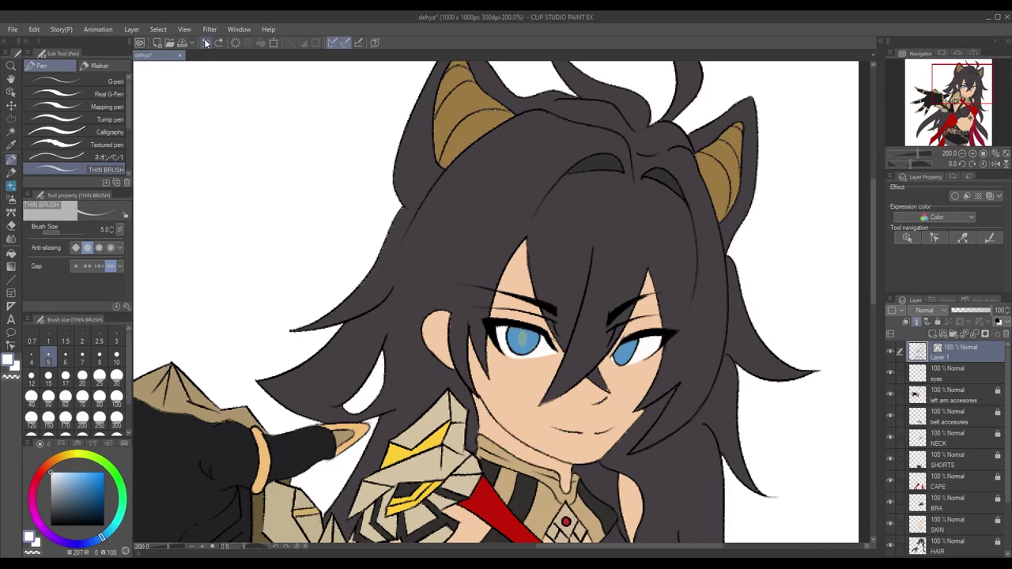
scroll(506, 301, "up", 5)
left_click(949, 372)
left_click(11, 144)
left_click(11, 158)
Try yellow pupil strokes in the iris nearest the visible ear on the eyse layer, using the Mapping pen at size 10
left_click_drag(632, 166, 486, 314)
left_click(79, 119)
key("ctrl+z")
scroll(75, 118, "down", 1)
left_click(80, 83)
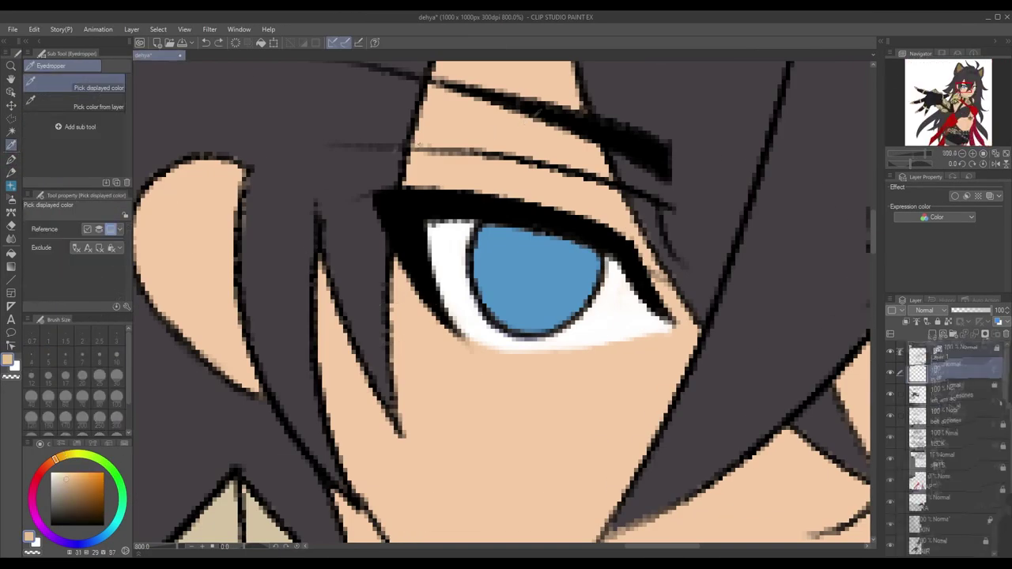
left_click_drag(536, 254, 538, 297)
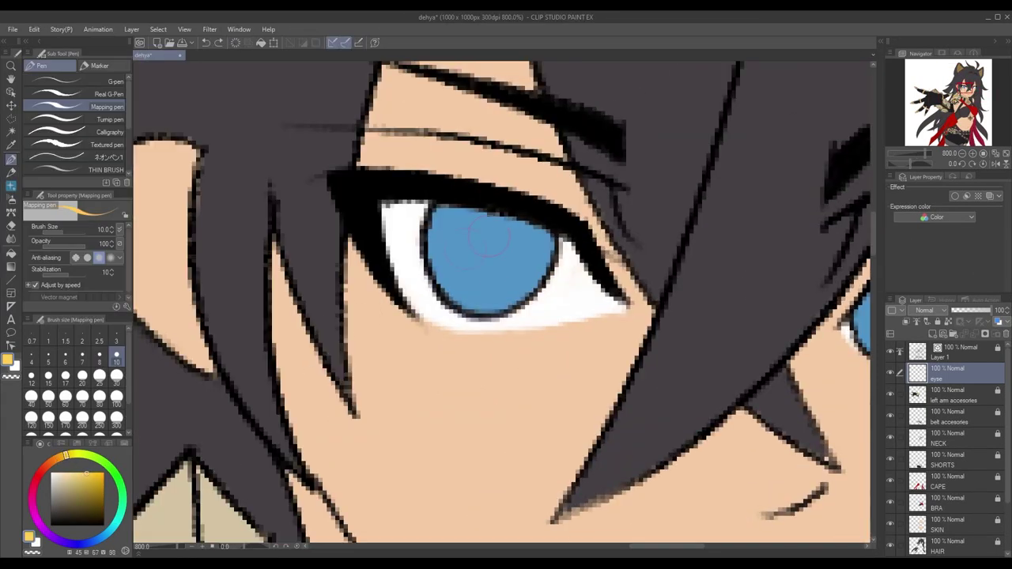
left_click_drag(491, 228, 488, 279)
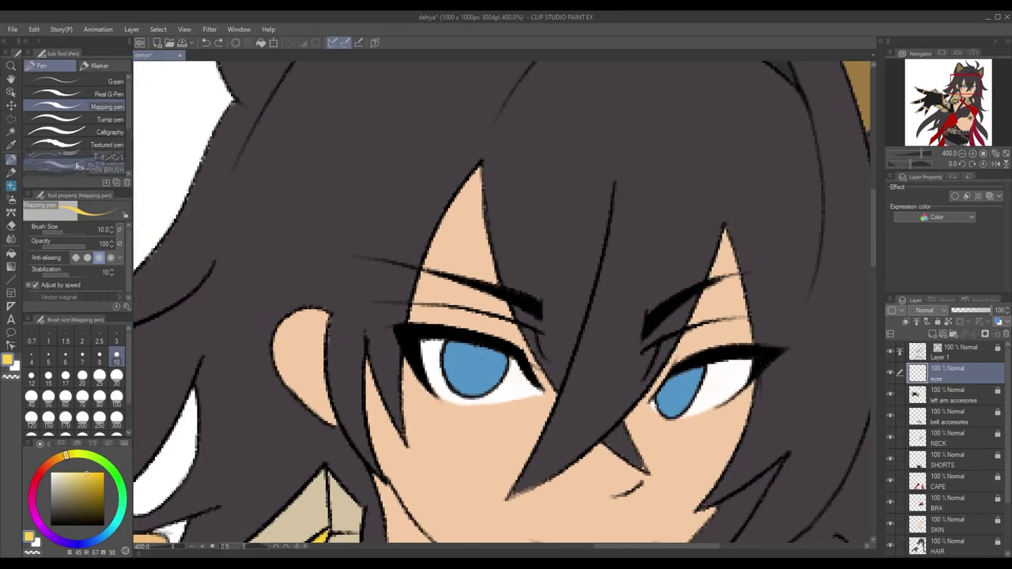
Try outlining the pupil nearest the visible ear with the Curve tool, in yellow and light blue at several brush sizes
left_click(79, 94)
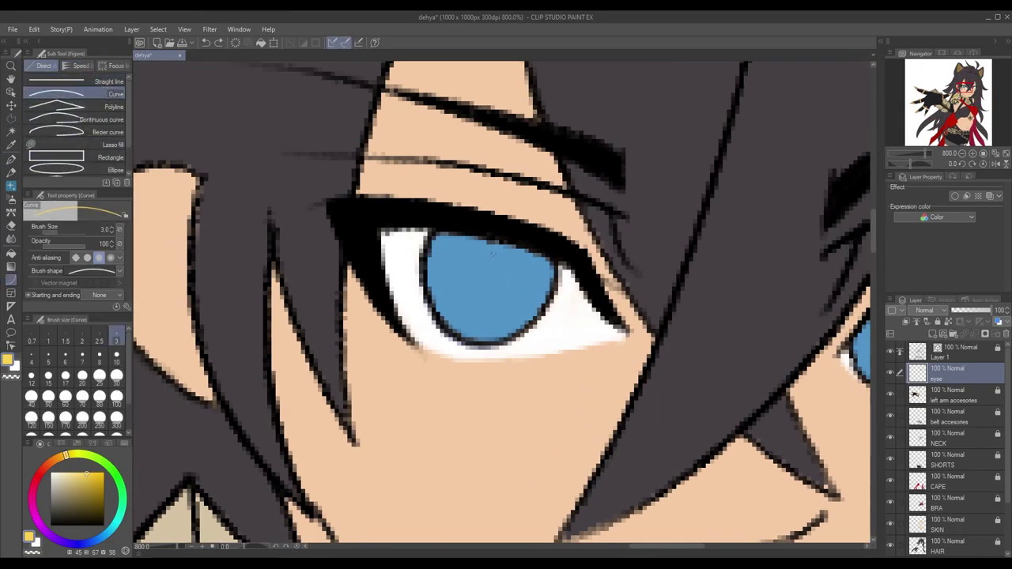
mouse_move(455, 293)
left_mouse_down()
mouse_move(510, 299)
mouse_move(479, 322)
left_mouse_up()
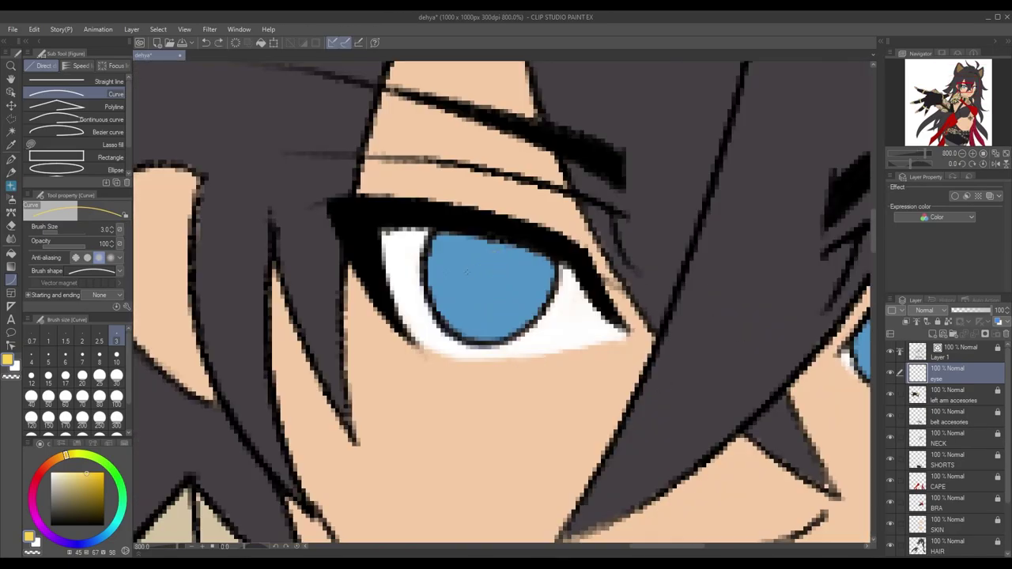
left_click(31, 341)
left_click_drag(490, 261, 461, 284)
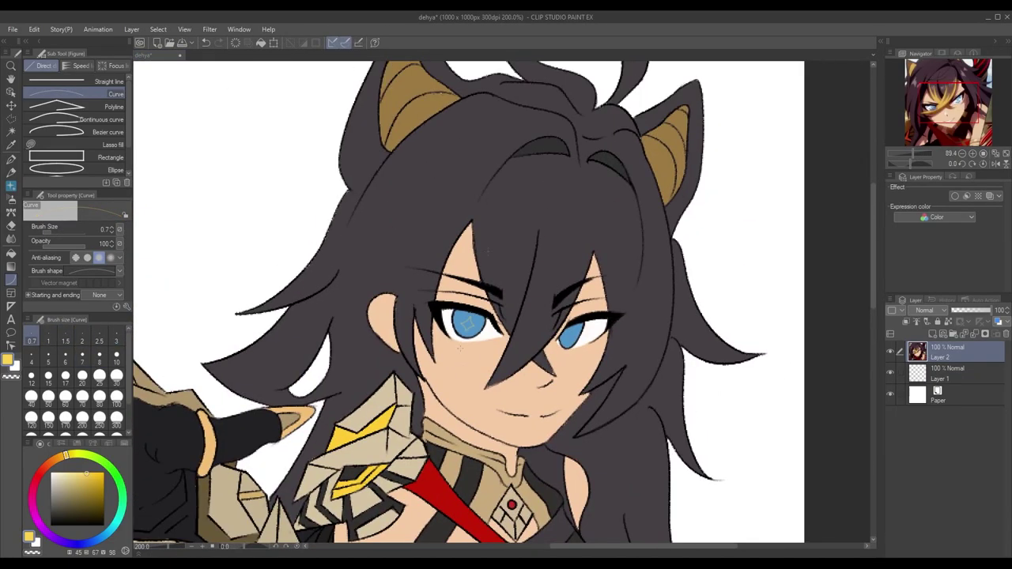
left_click_drag(398, 271, 394, 340)
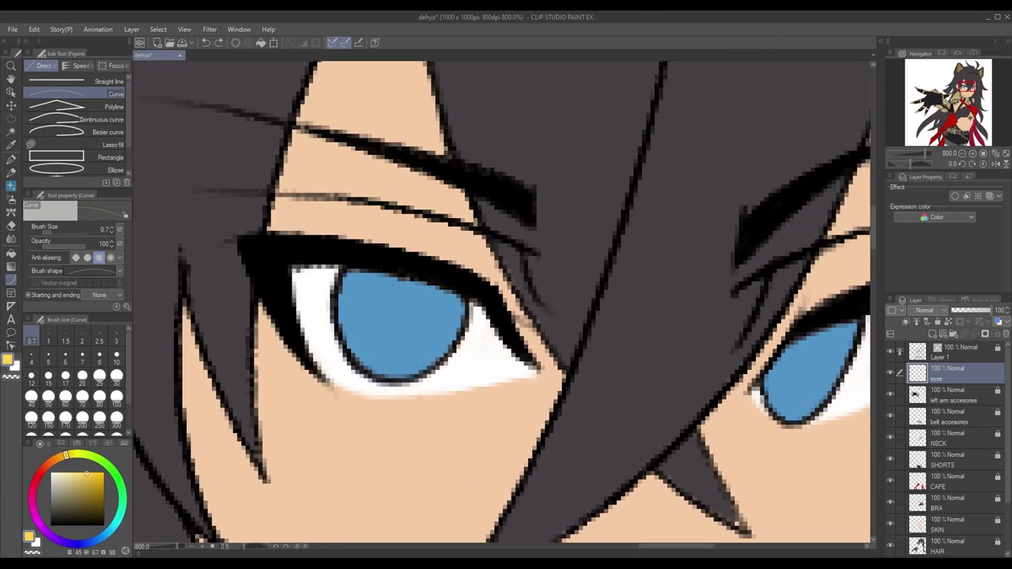
left_click_drag(393, 277, 393, 340)
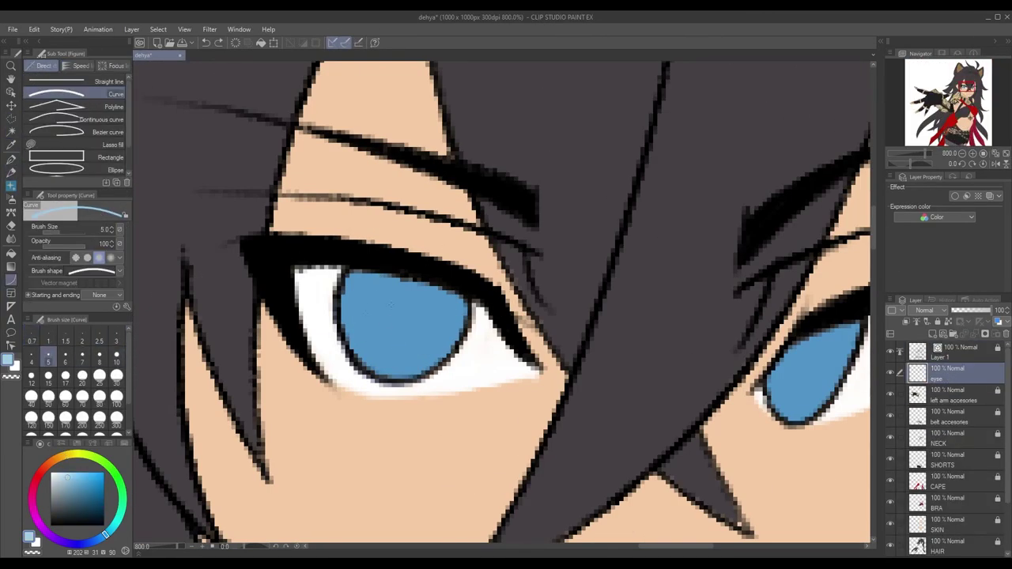
left_click(48, 341)
left_click_drag(376, 277, 387, 352)
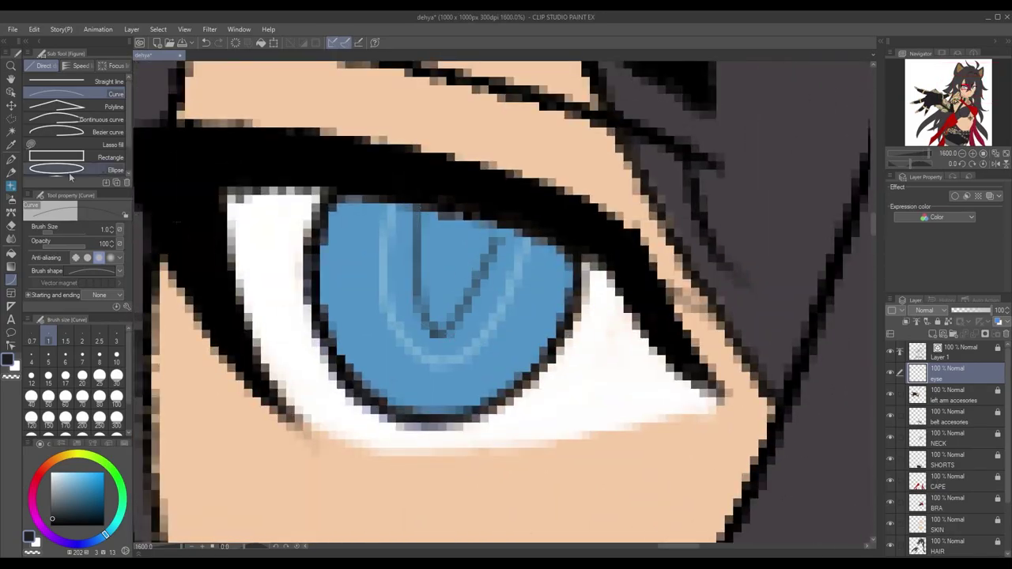
Paint light blue shading, yellow slit pupils and white highlights in both irises on the eyse layer with the watercolour-style brush
key("o")
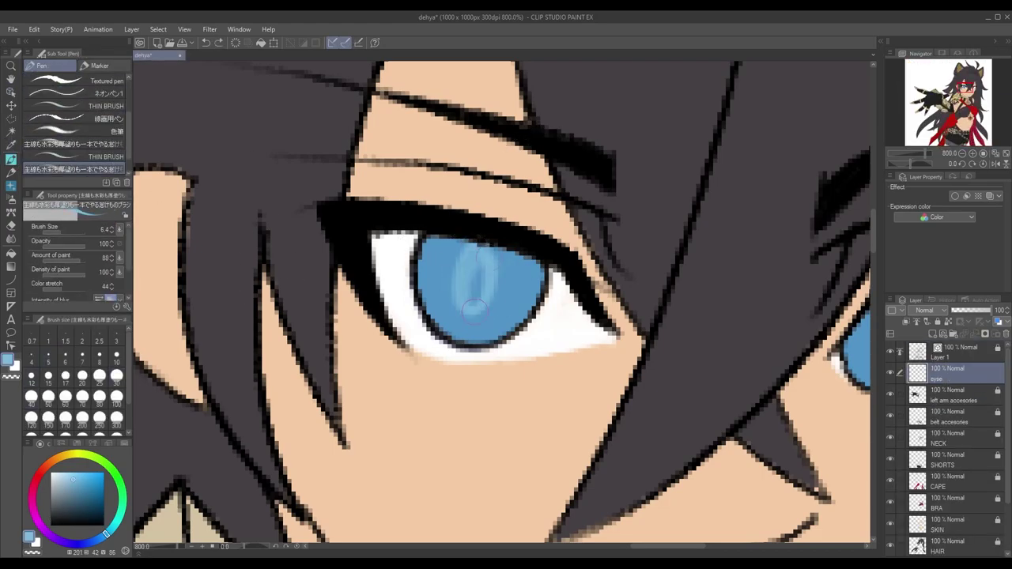
left_click_drag(473, 310, 470, 267)
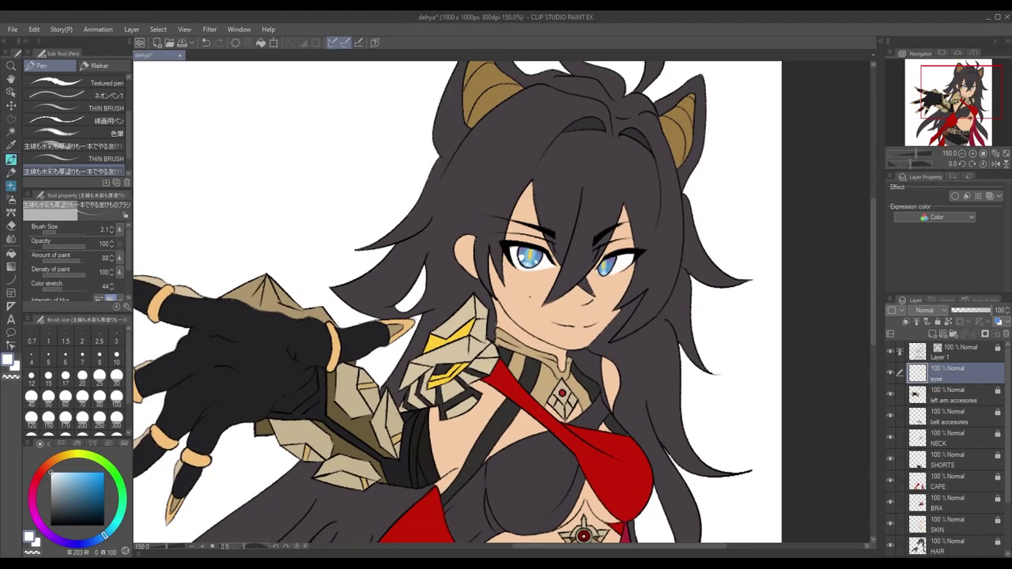
Unlock Layer 1 and choose the Adjust line width tool for correcting its line art
left_click(957, 352)
left_click_drag(994, 311, 982, 315)
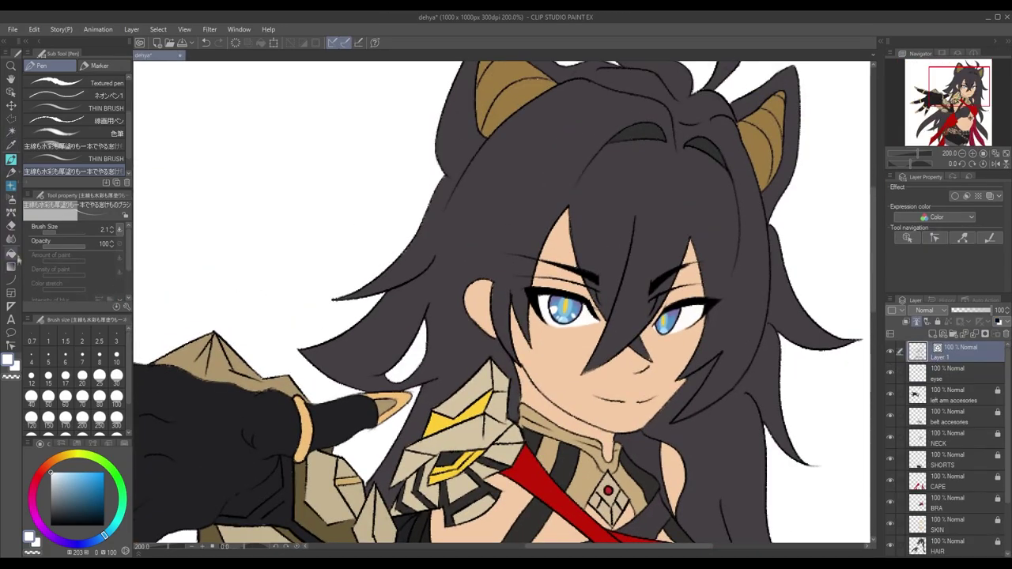
left_click(11, 346)
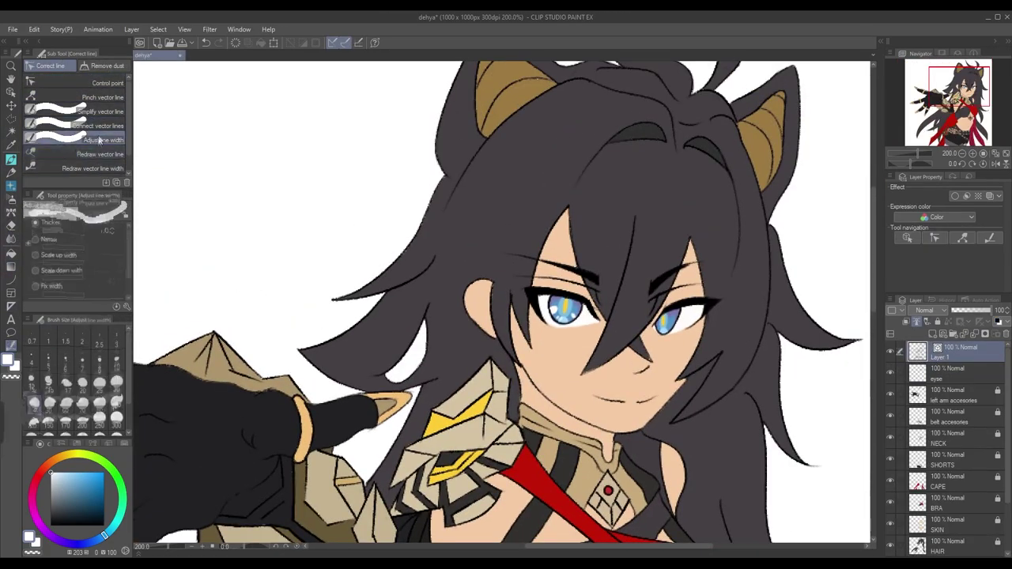
left_click(70, 270)
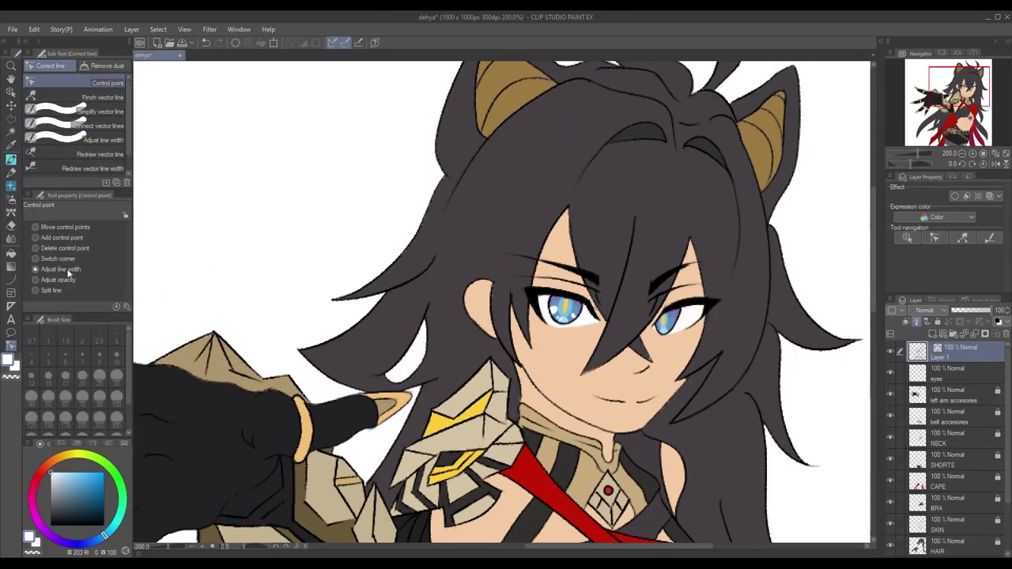
left_click(12, 333)
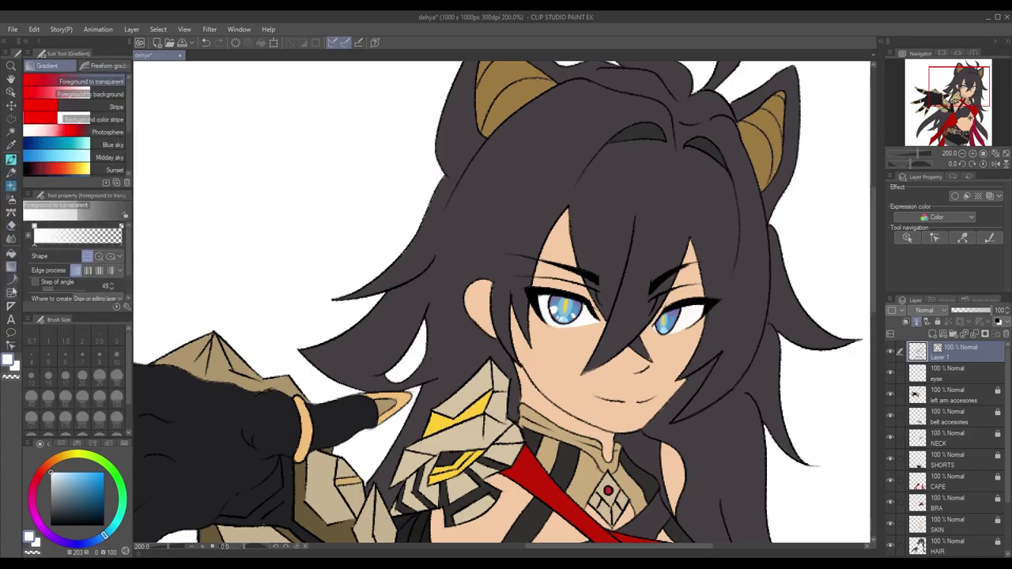
left_click(11, 346)
Try thinning the line art of the eye nearest the visible ear with Narrow at brush size 6, and relock Layer 1
scroll(553, 322, "up", 3)
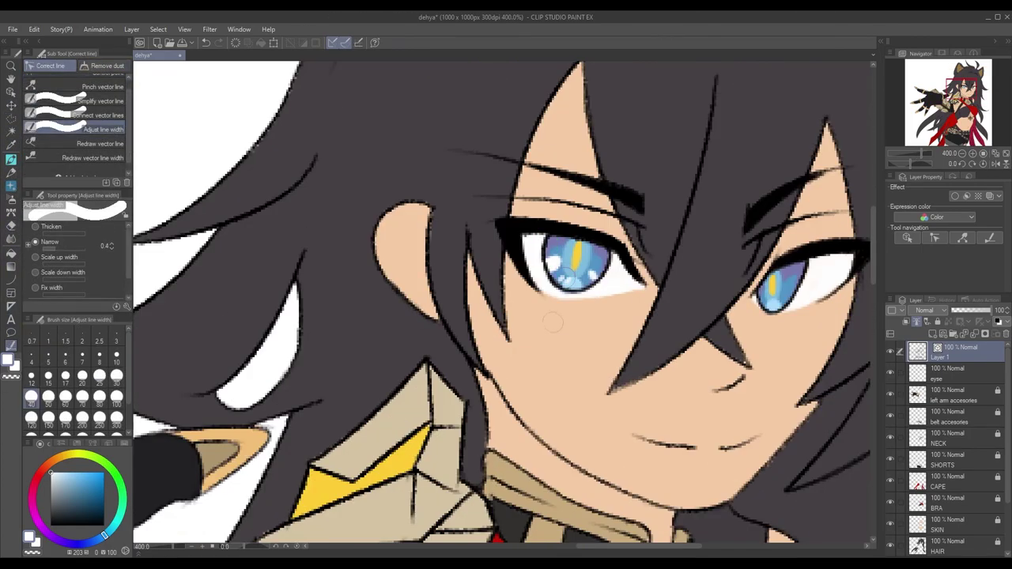
scroll(569, 280, "right", 3)
scroll(538, 331, "down", 3)
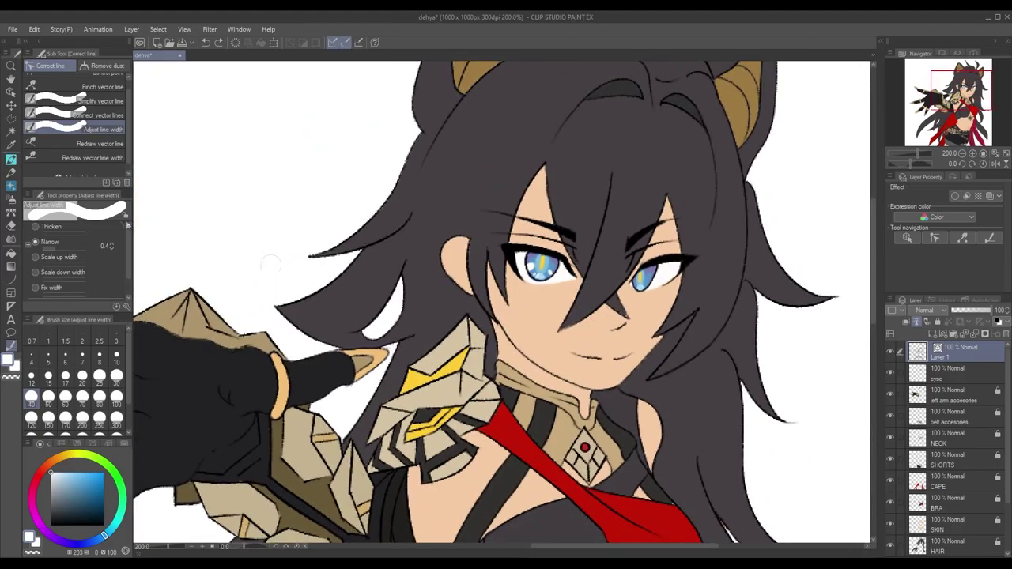
scroll(129, 256, "down", 2)
scroll(536, 285, "up", 5)
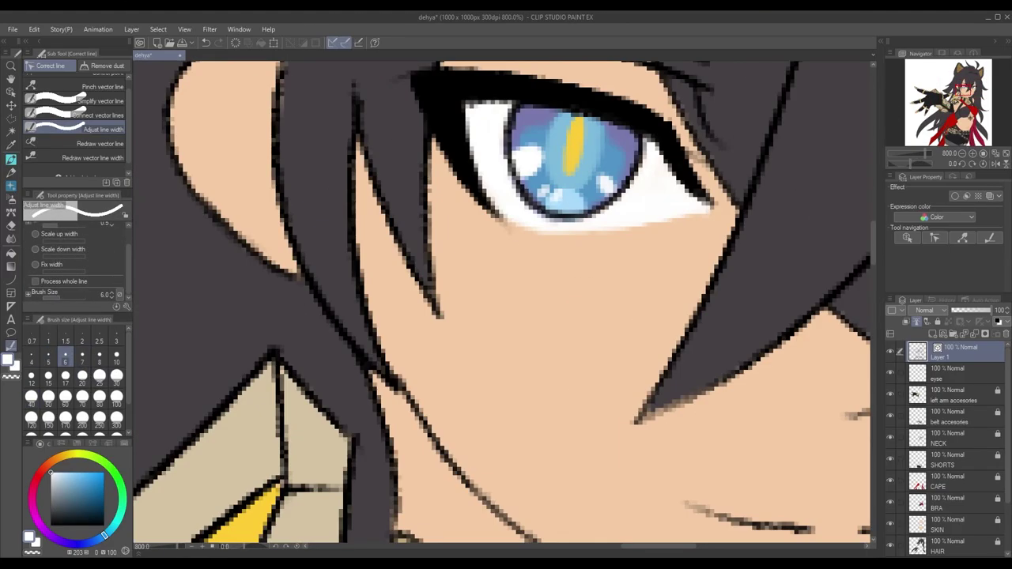
scroll(506, 300, "down", 6)
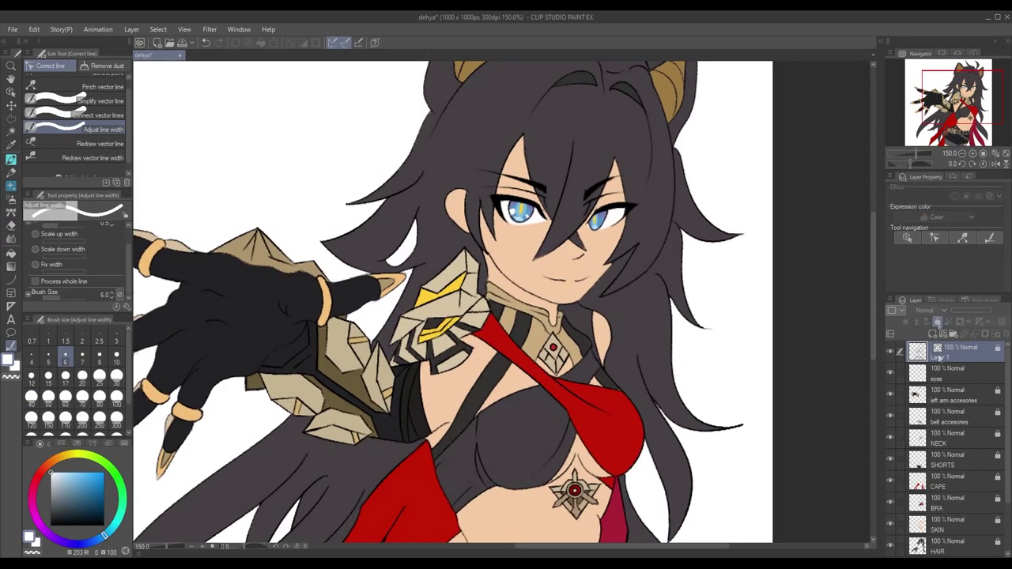
Try outlining the yellow pupil nearest the visible ear in black on the eyse layer with the watercolour-style brush at size 4.4
left_click(949, 373)
scroll(501, 193, "up", 3)
key("p")
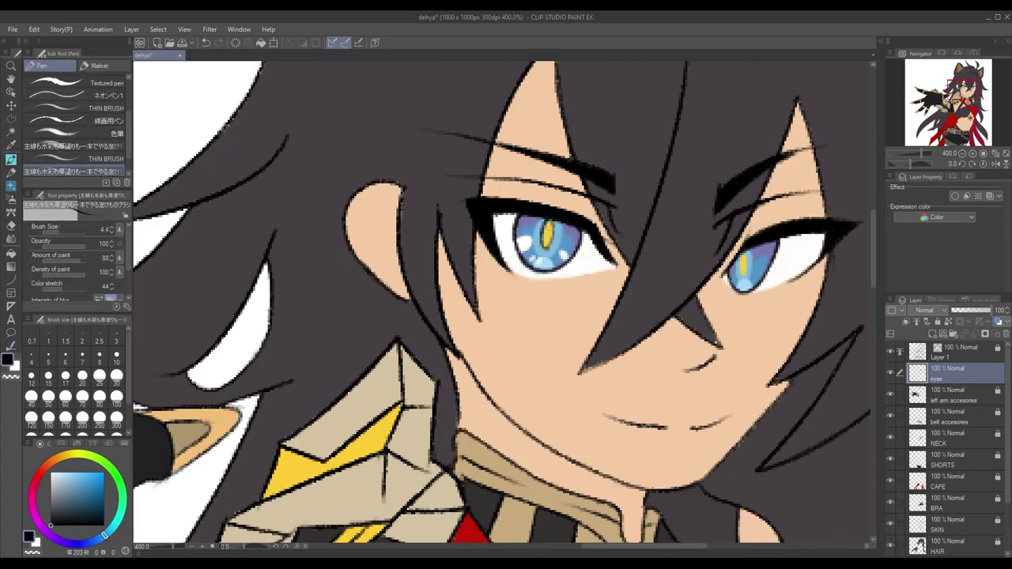
scroll(520, 268, "down", 4)
scroll(518, 276, "up", 3)
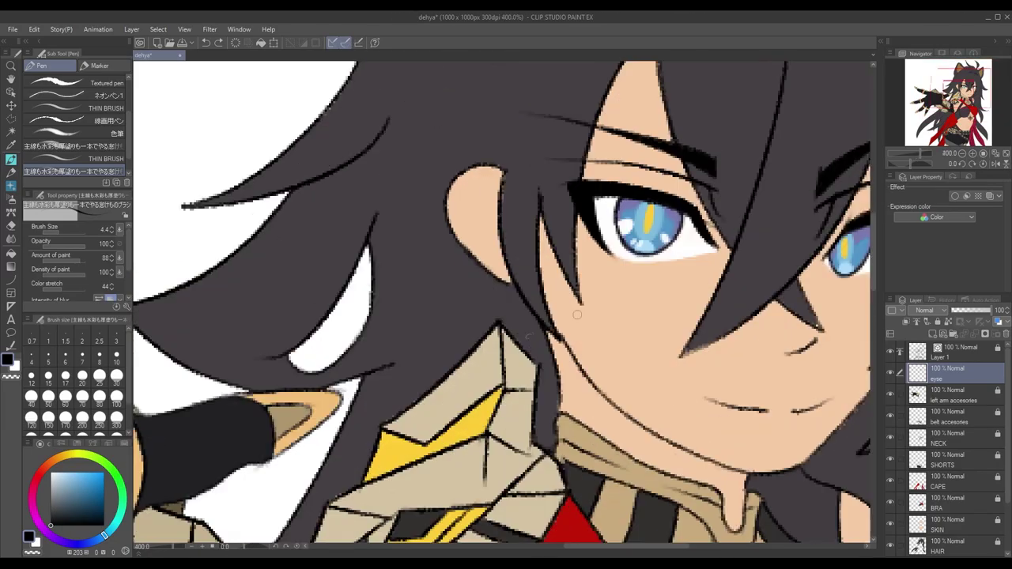
Touch up the line art of the eye nearest the visible ear on Layer 1 with the hard vector eraser, and reselect the eyse layer
left_click(949, 352)
key("e")
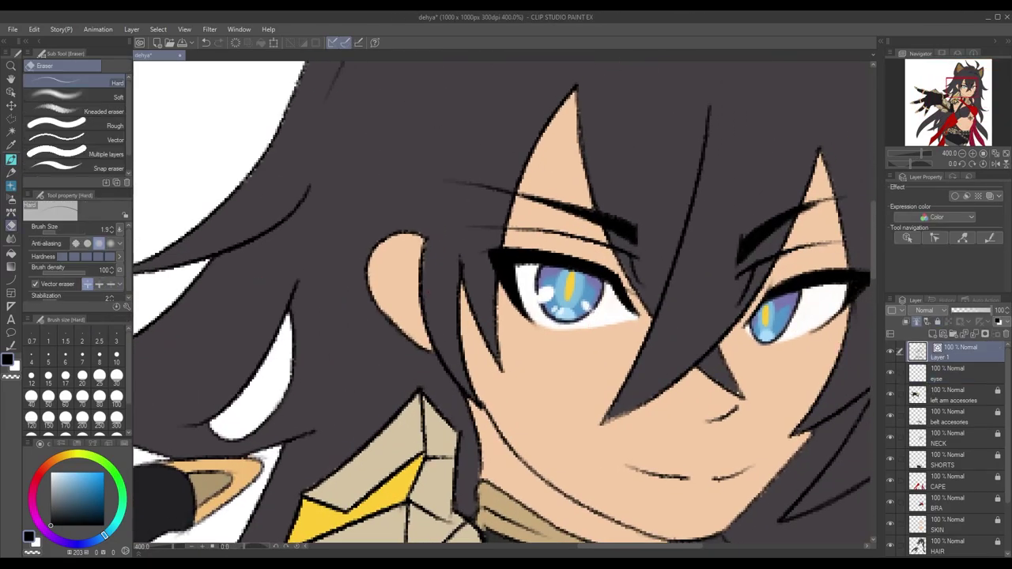
scroll(600, 340, "up", 2)
scroll(487, 226, "down", 3)
scroll(458, 263, "up", 3)
left_click(500, 224, "ctrl+shift")
Try shading the upper white of the eye nearest the visible ear using a polyline selection and Fill at opacity 44
key("p")
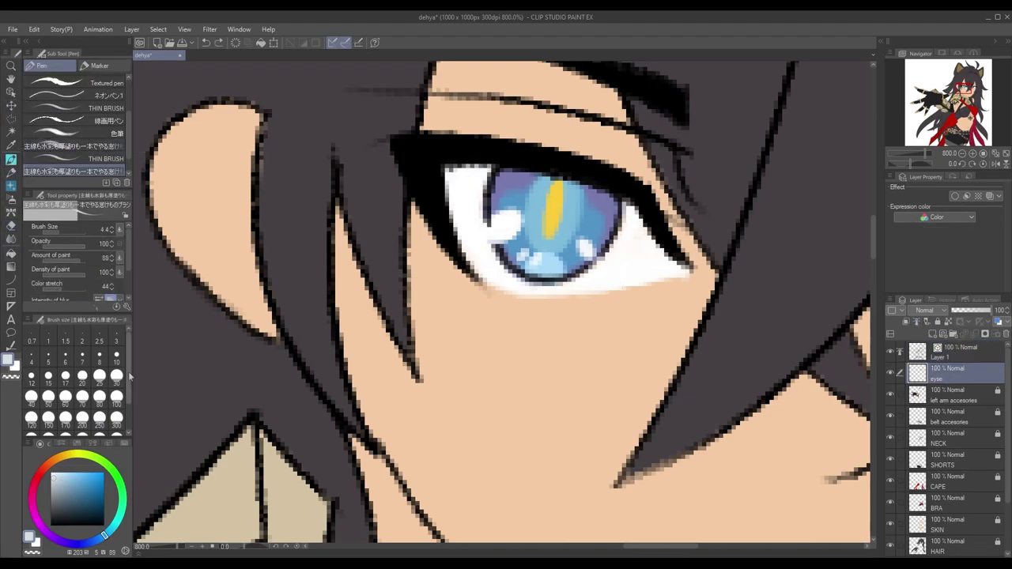
key("m")
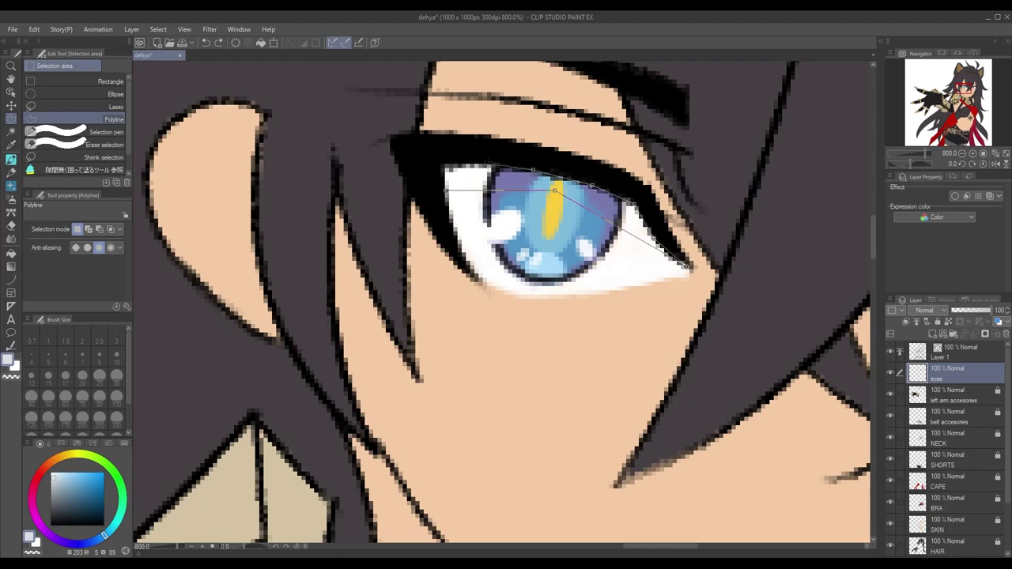
double_click(555, 191)
key("g")
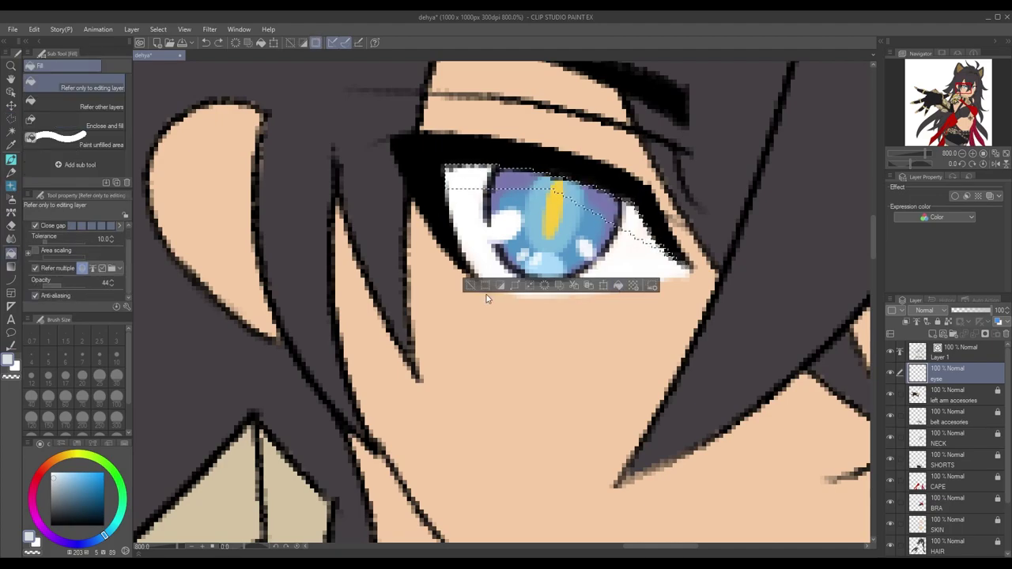
key("ctrl+d")
Try painting grey shading under the upper lash of the same eye with the watercolour-style brush at size 4.4 and opacity 44
key("p")
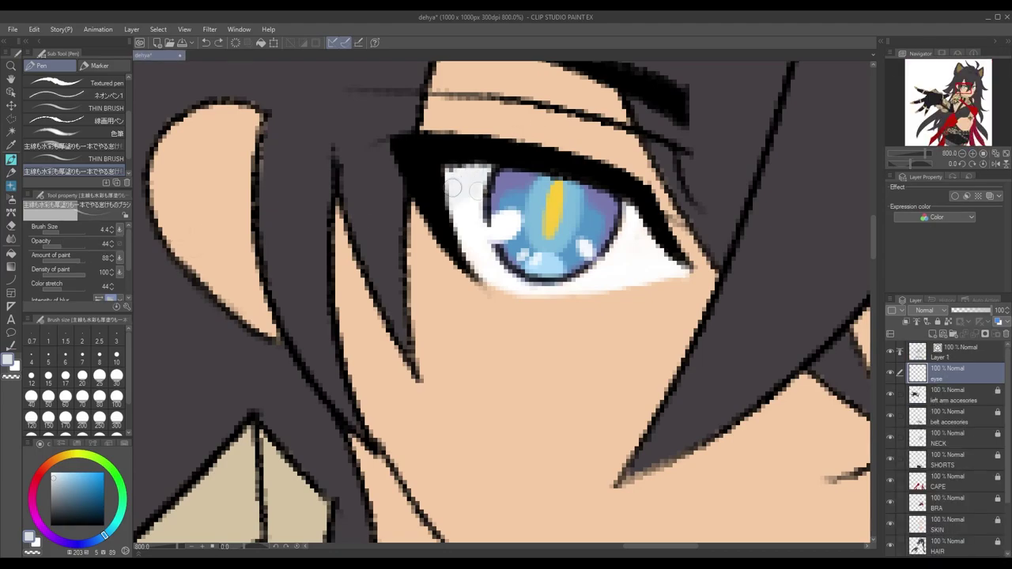
scroll(661, 256, "down", 5)
scroll(483, 265, "up", 5)
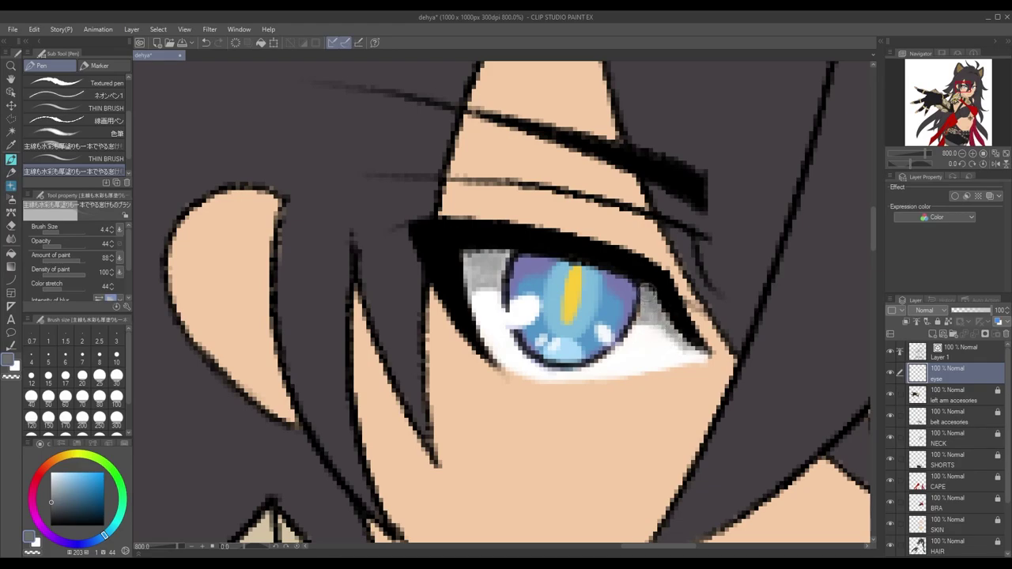
scroll(654, 322, "down", 5)
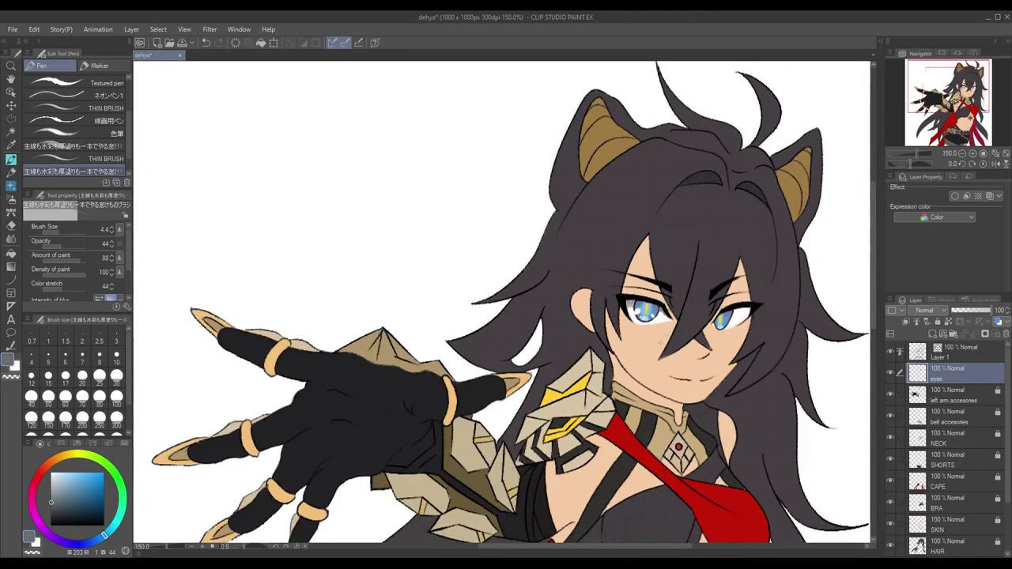
scroll(538, 300, "up", 4)
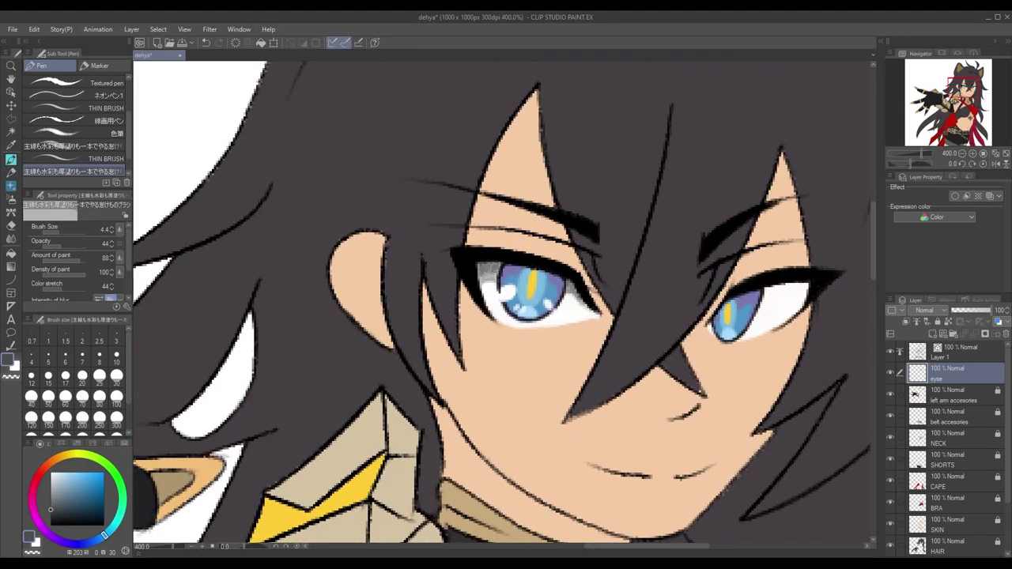
scroll(472, 283, "down", 4)
scroll(556, 350, "up", 5)
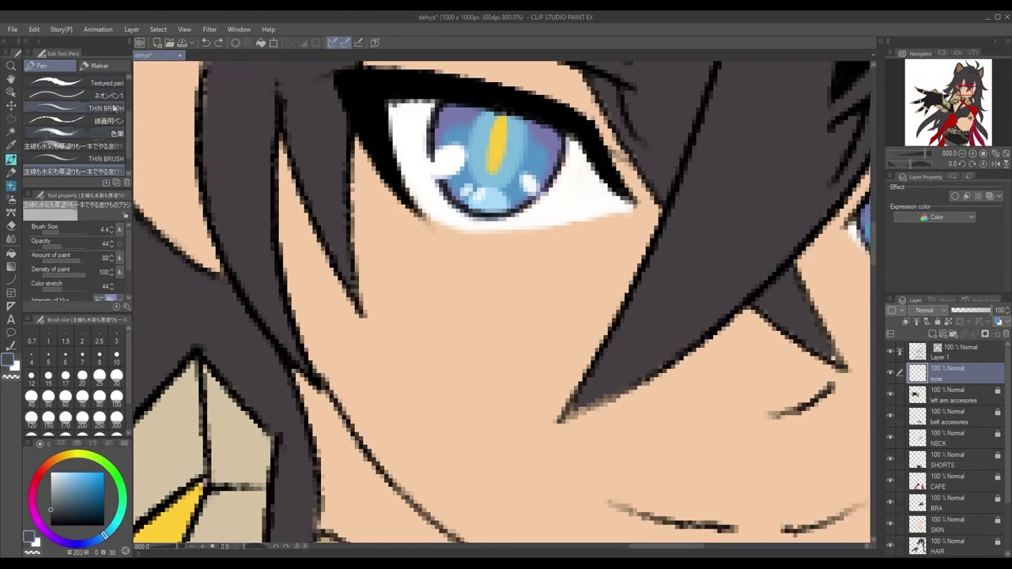
Shade the upper white of the eye nearest the visible ear in translucent grey with the Turnip pen at size 6.4
key("p")
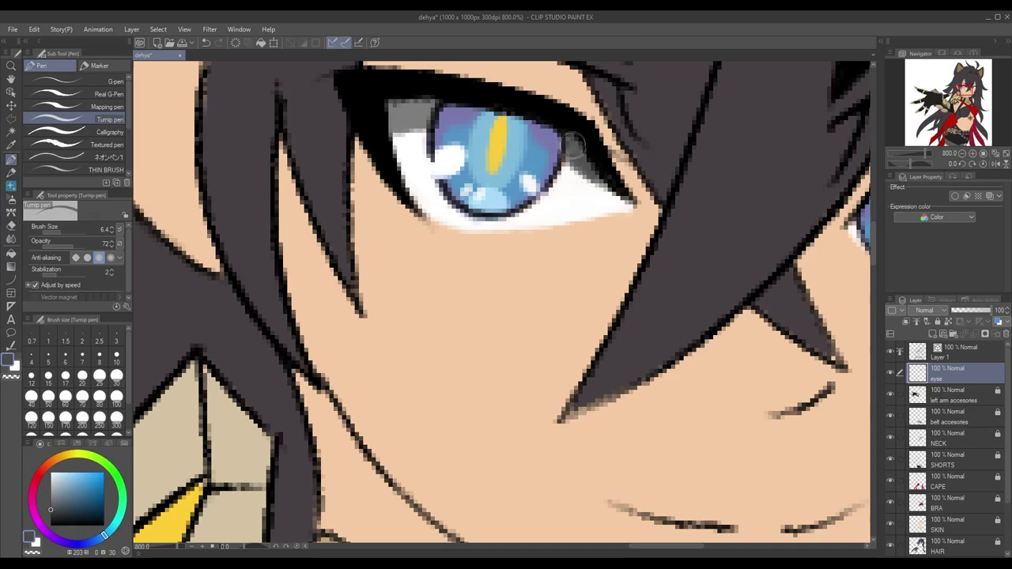
scroll(610, 186, "down", 4)
scroll(465, 181, "up", 4)
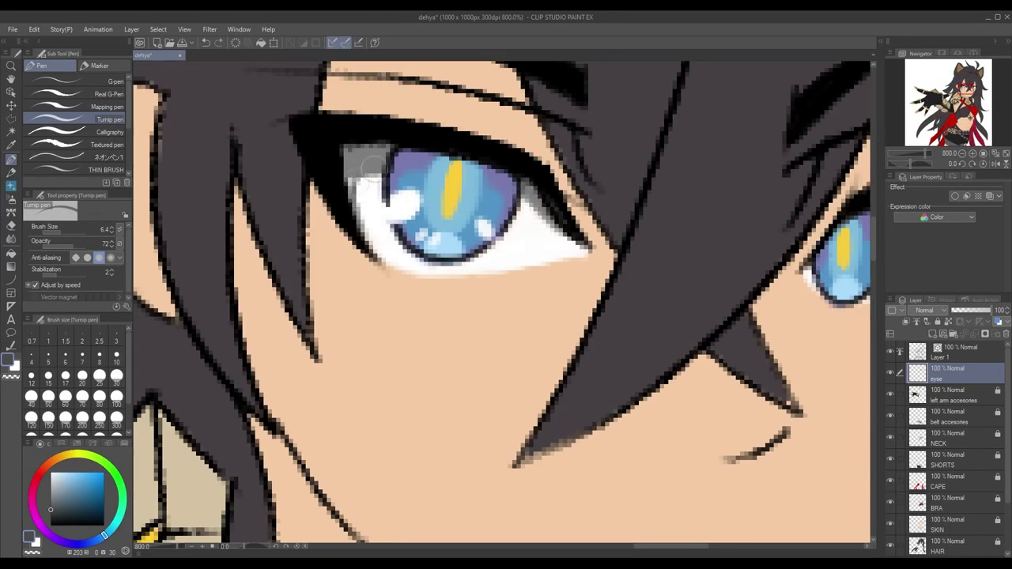
scroll(359, 184, "down", 4)
scroll(451, 256, "up", 2)
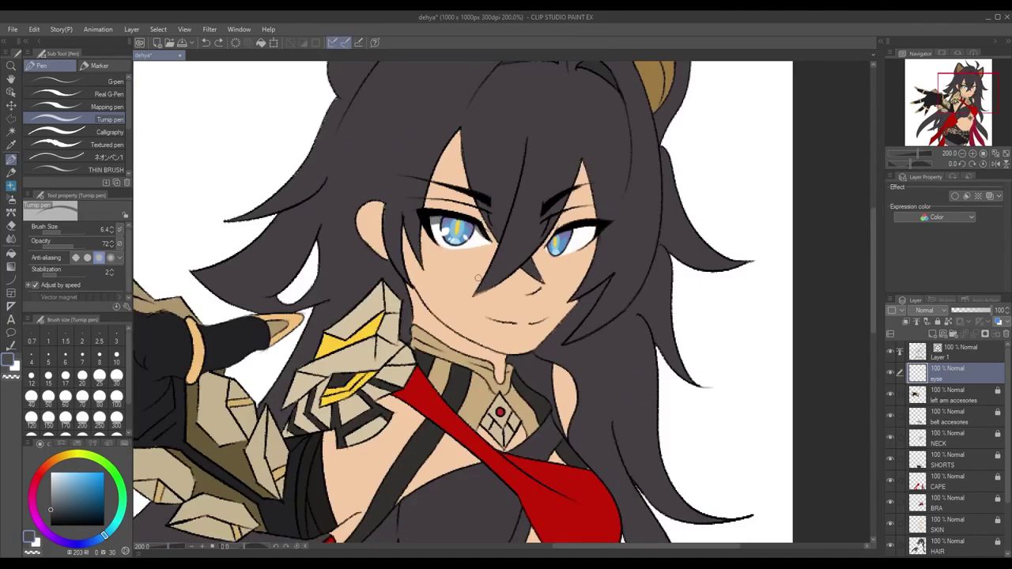
Try shading the upper white of the eye farther from the visible ear in grey with the Turnip pen at size 6.4
scroll(559, 212, "up", 3)
scroll(645, 273, "down", 3)
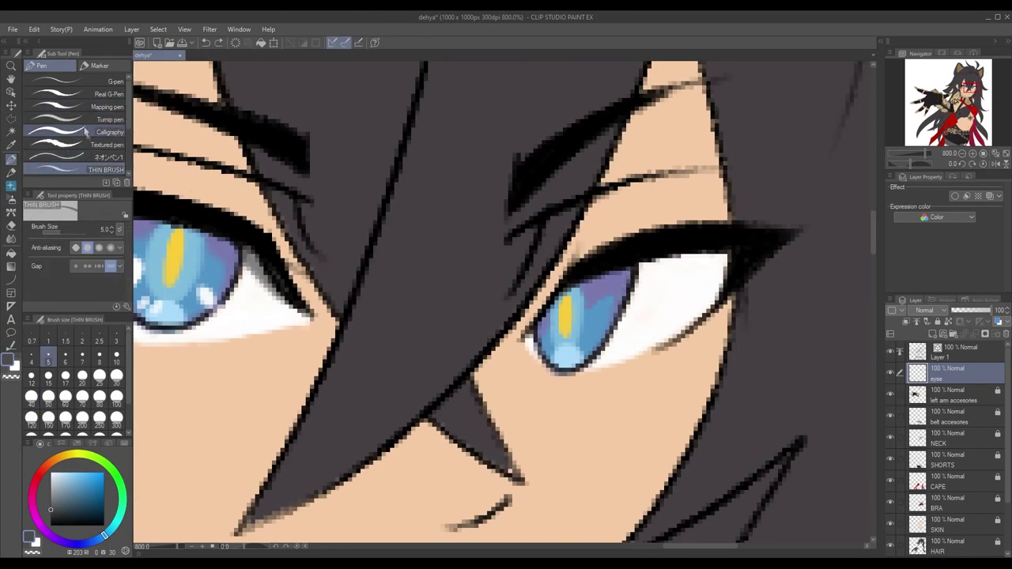
scroll(644, 273, "up", 3)
left_click_drag(641, 273, 724, 267)
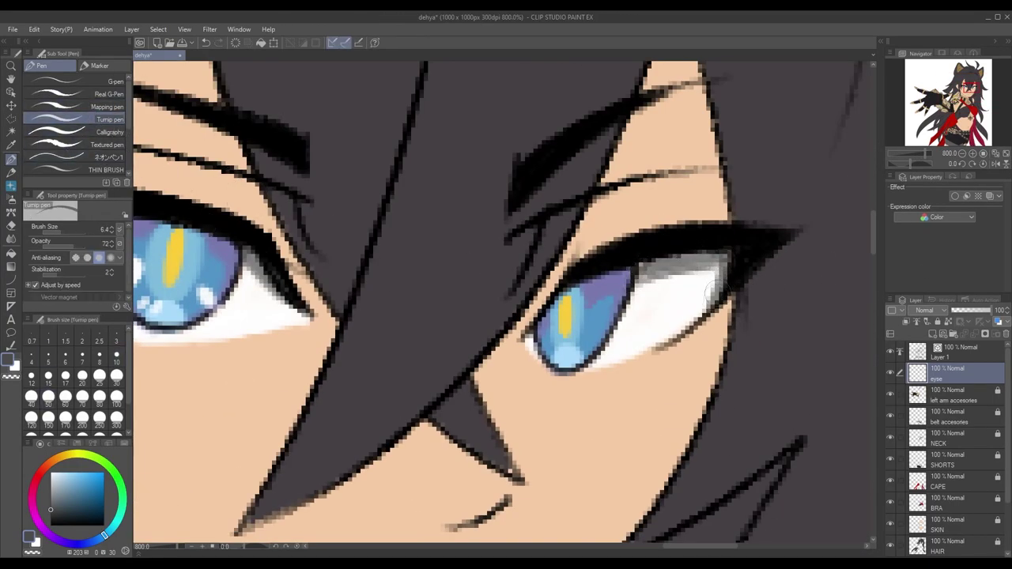
scroll(709, 278, "down", 4)
scroll(601, 323, "up", 4)
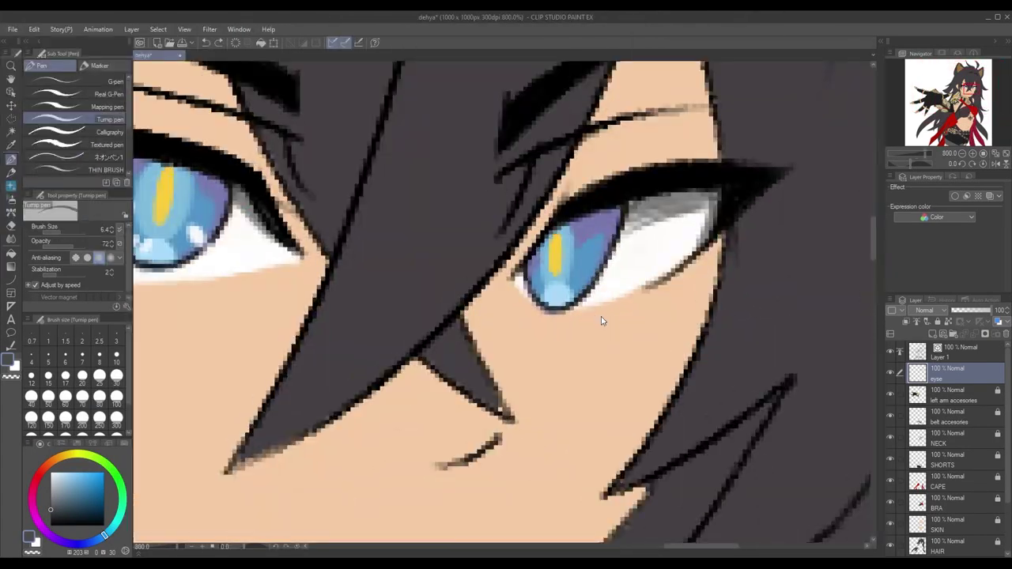
scroll(602, 321, "down", 1)
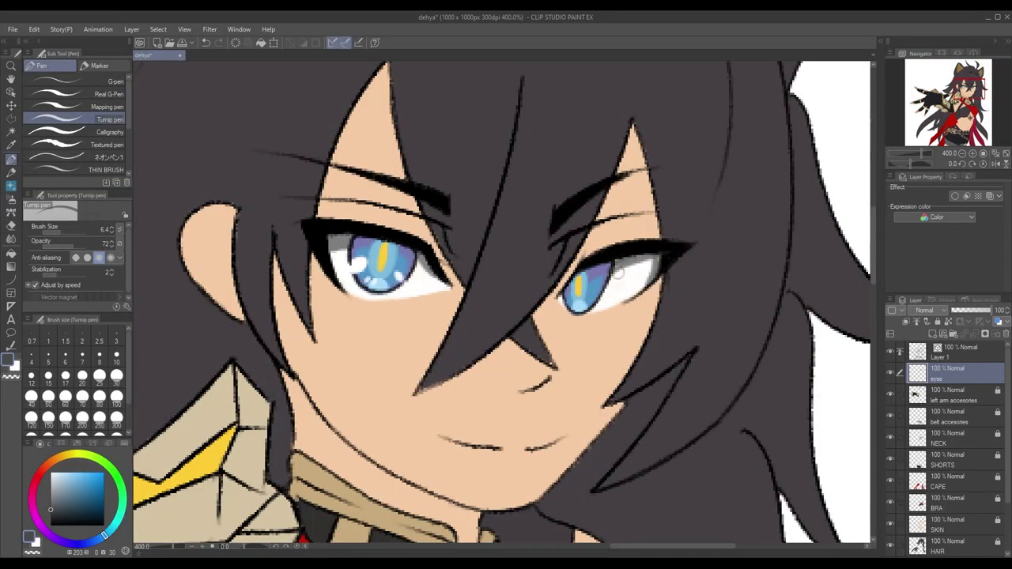
scroll(622, 265, "down", 3)
scroll(654, 252, "up", 3)
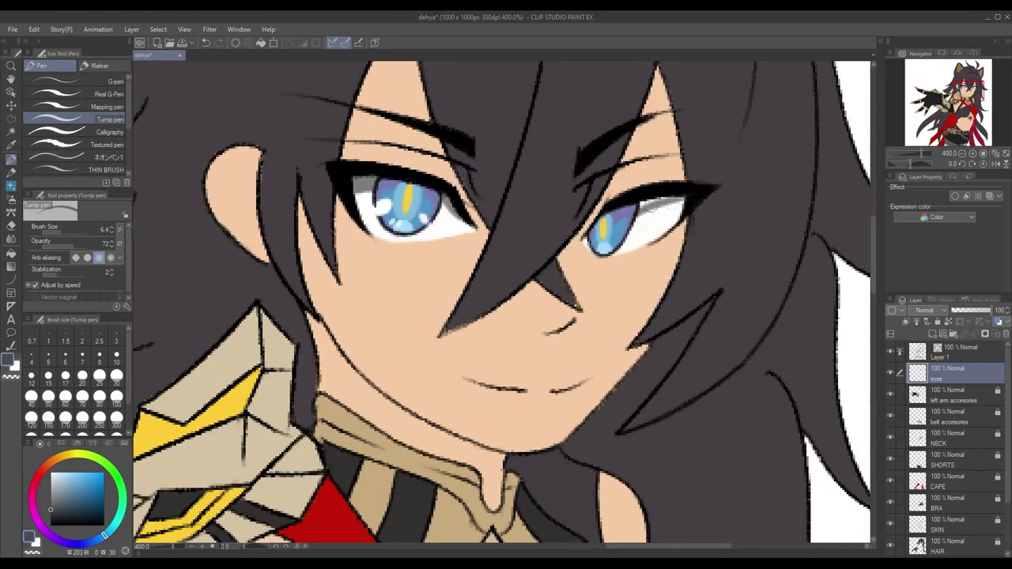
Select the upper white of the farther eye with a polyline and shade it grey with the Turnip pen, clearing the selection
key("m")
double_click(681, 202)
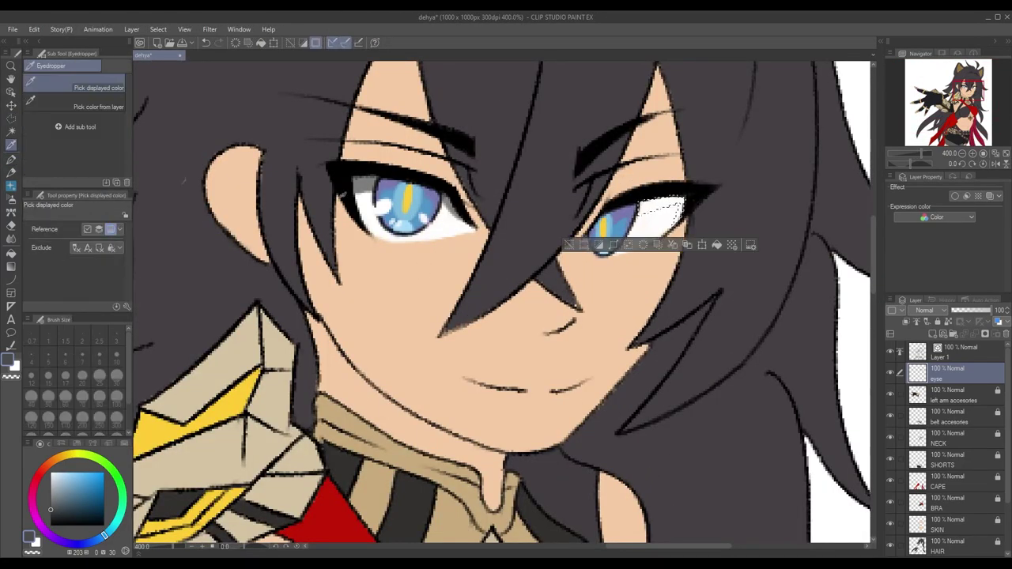
key("p")
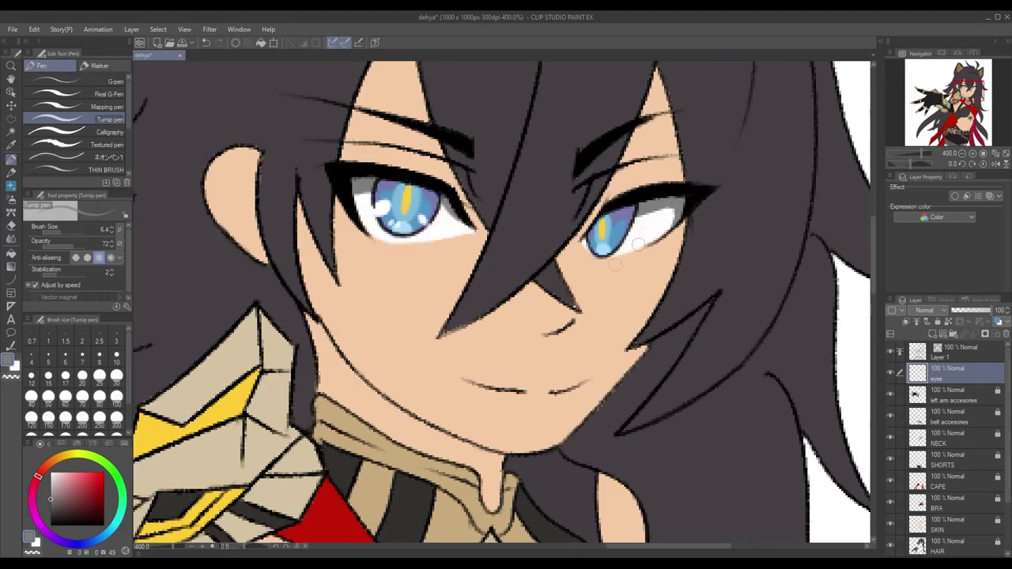
scroll(662, 236, "down", 3)
scroll(662, 235, "up", 1)
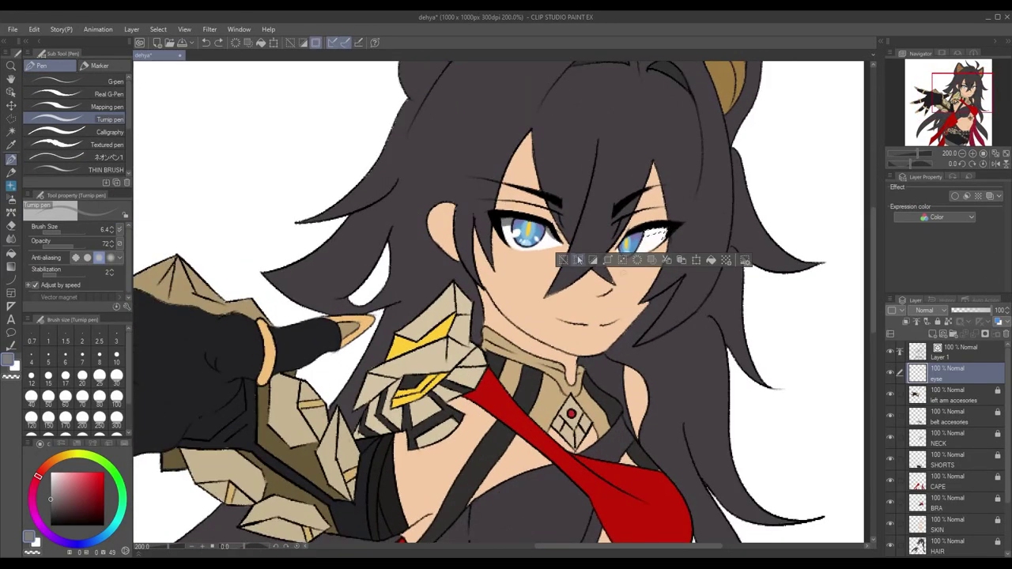
scroll(668, 202, "up", 2)
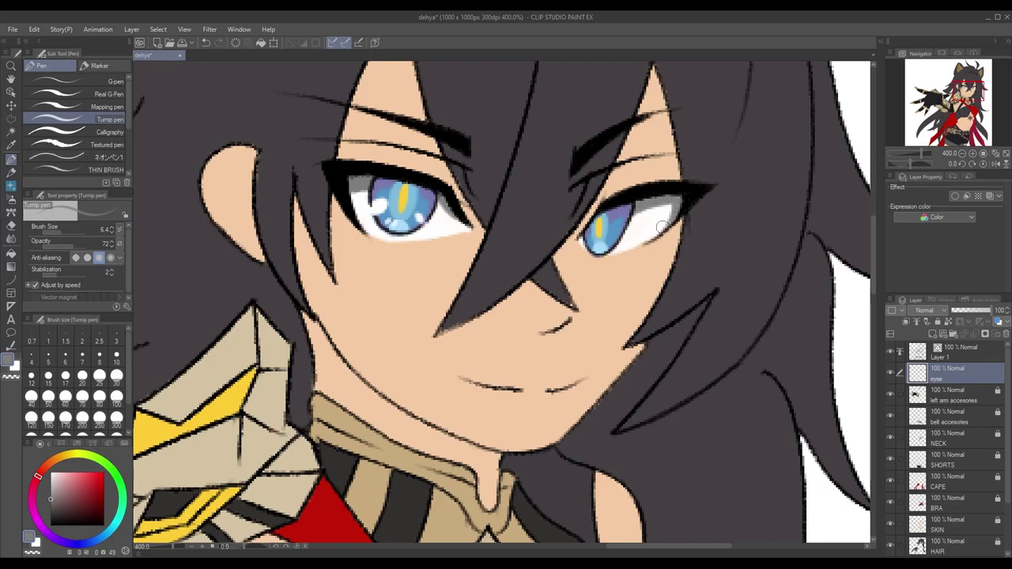
scroll(662, 228, "down", 3)
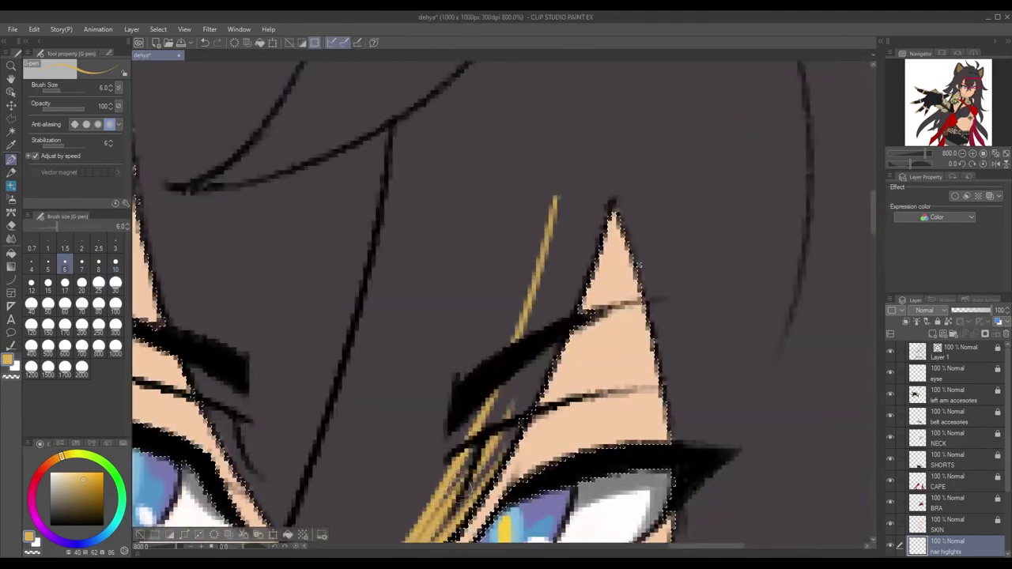
Paint gold streaks and black shadow strokes in the fringe on the hair higlights layer with the G-pen at size 6
left_click_drag(595, 251, 576, 150)
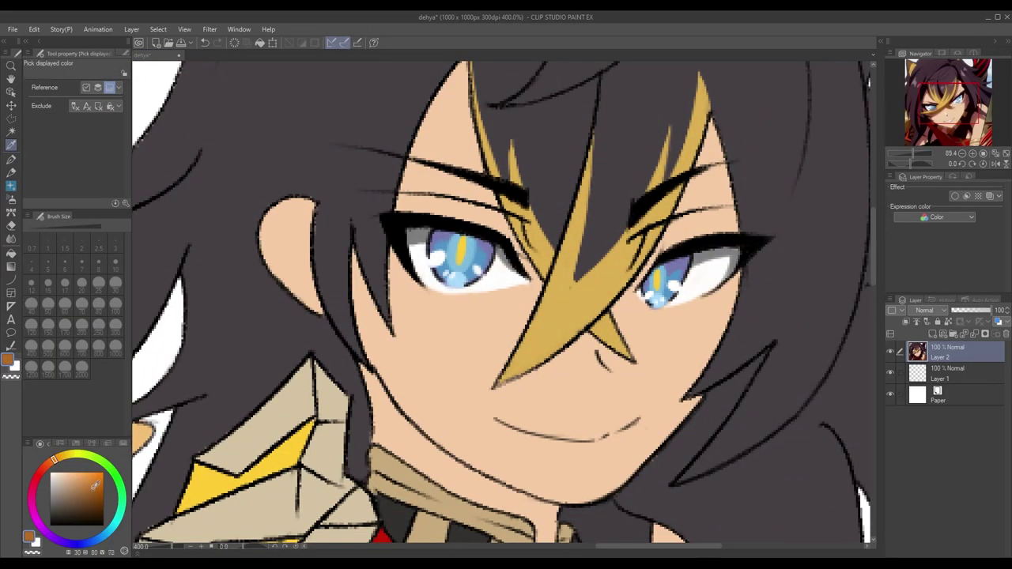
left_click_drag(503, 374, 603, 273)
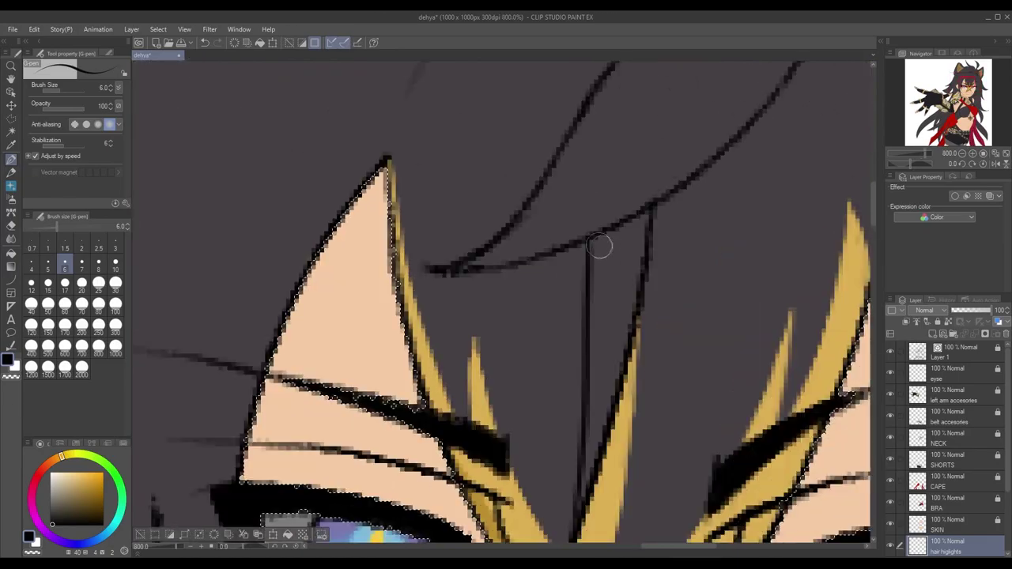
mouse_move(599, 247)
left_mouse_down()
mouse_move(597, 414)
mouse_move(633, 228)
mouse_move(602, 364)
mouse_move(621, 261)
left_mouse_up()
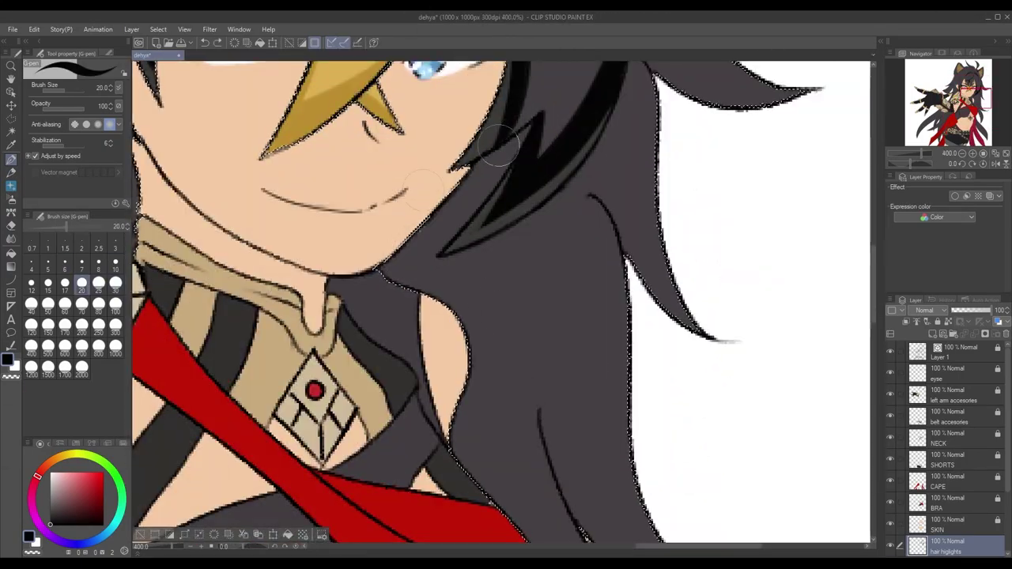
Paint black shading on the long hair from the jaw down past the shoulder with the G-pen at size 12
left_click(32, 283)
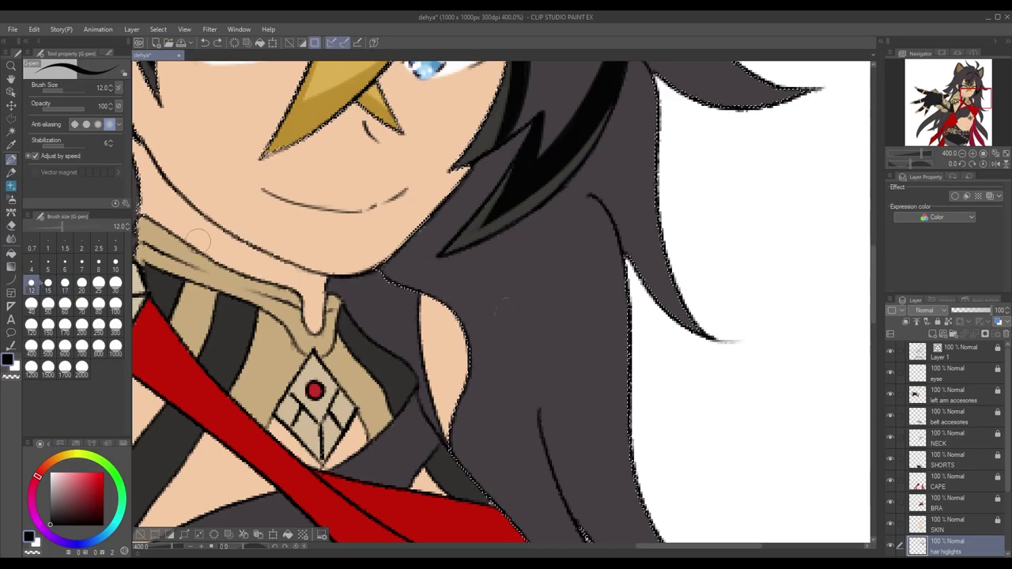
left_click_drag(511, 148, 503, 162)
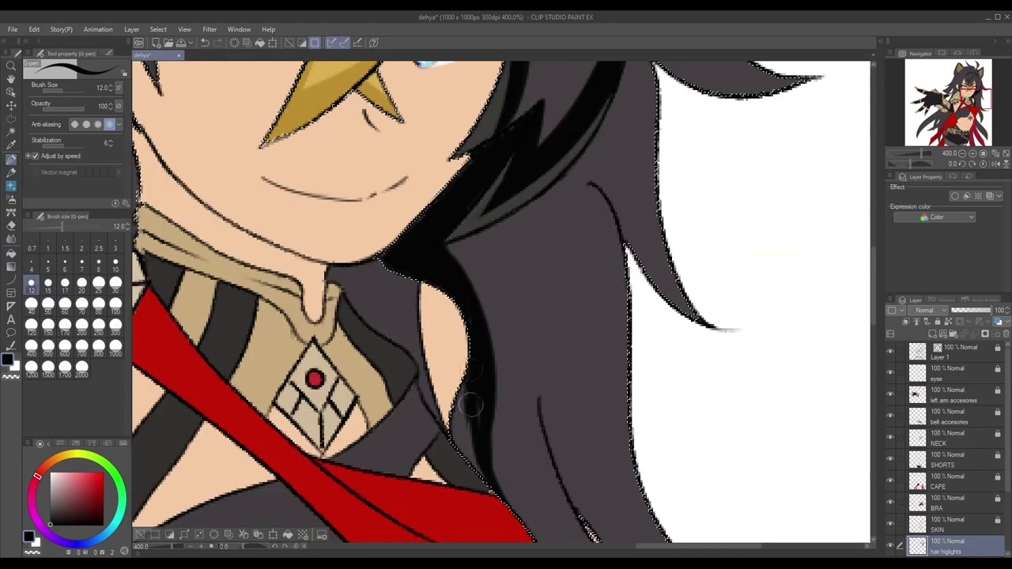
scroll(553, 324, "down", 3)
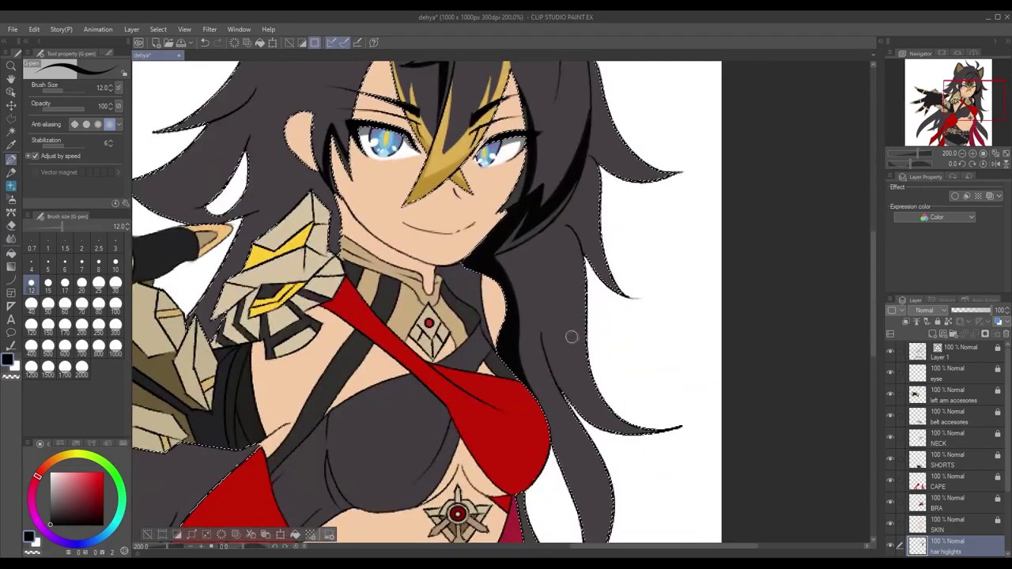
scroll(455, 246, "up", 3)
mouse_move(455, 246)
left_mouse_down()
mouse_move(513, 369)
mouse_move(493, 288)
mouse_move(490, 352)
left_mouse_up()
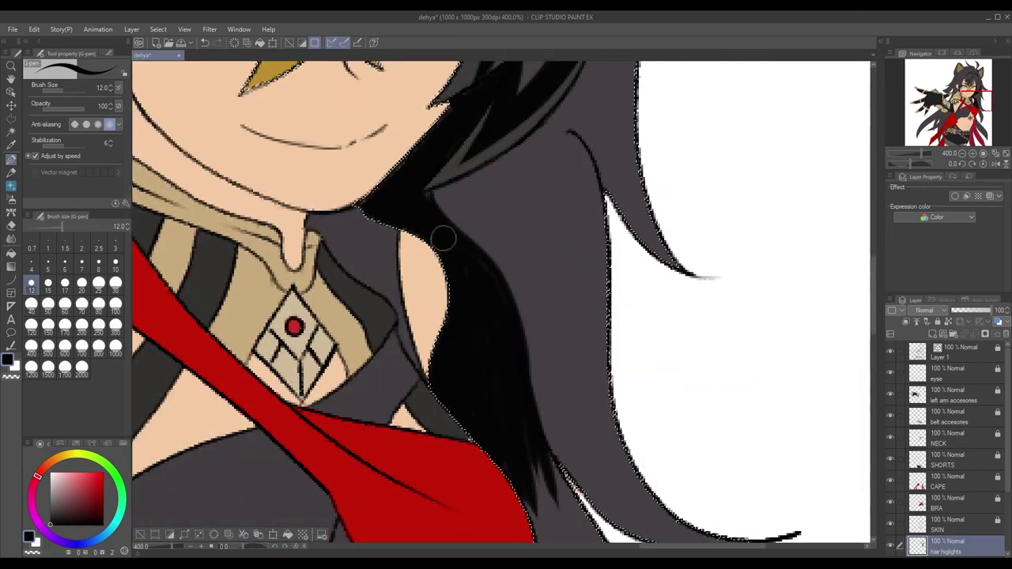
Fill the hanging lock beside the red chest cloth with black down to its tip using the size 12 G-pen
scroll(451, 248, "down", 5)
left_click_drag(483, 242, 558, 538)
key("ctrl+z")
scroll(467, 203, "down", 2)
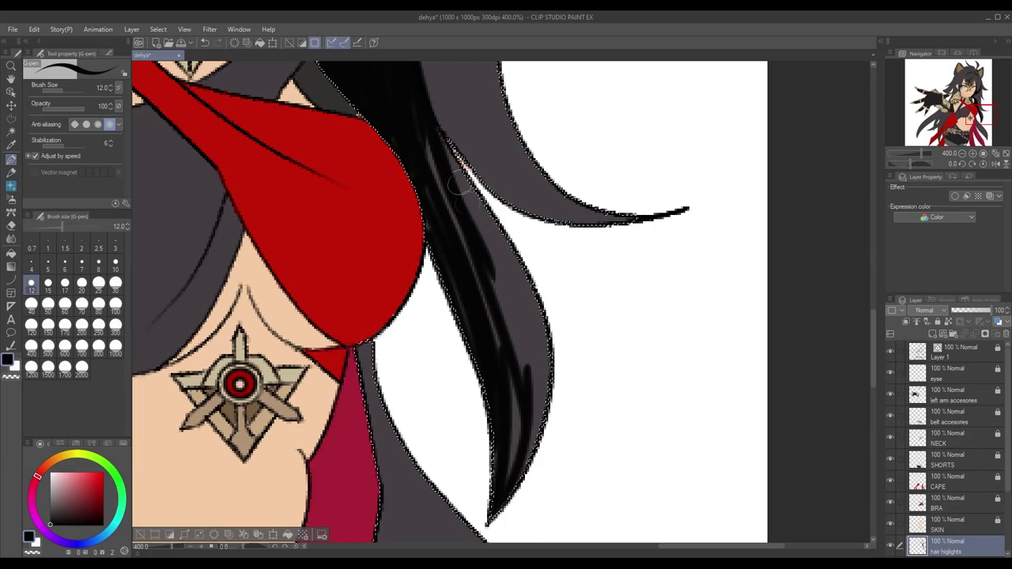
left_click_drag(475, 207, 544, 442)
left_click_drag(495, 238, 522, 372)
scroll(473, 428, "up", 2)
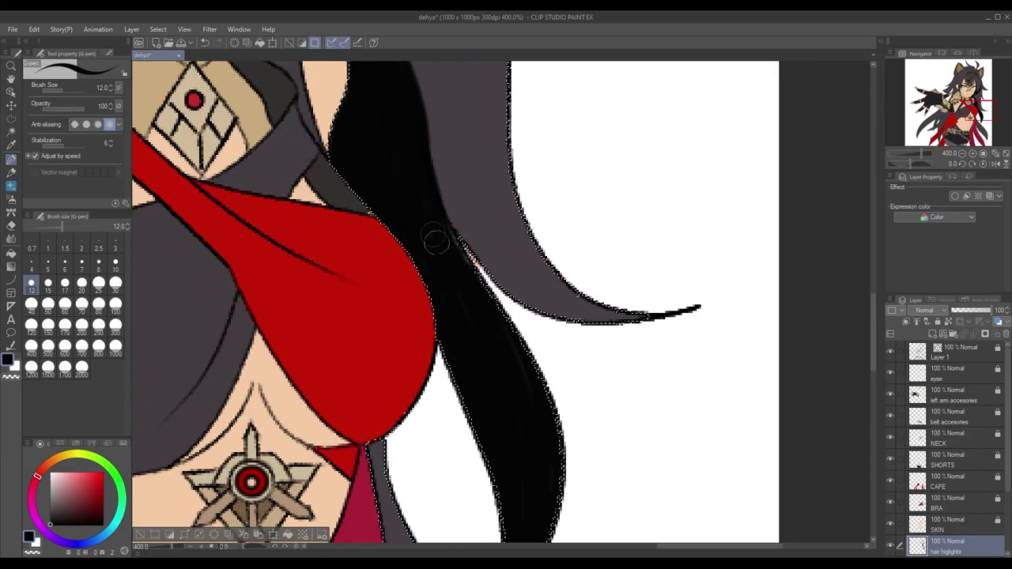
Cover the neighbouring outward-curving lock with black shading, enlarging the G-pen from size 12 to 20
scroll(428, 216, "down", 3)
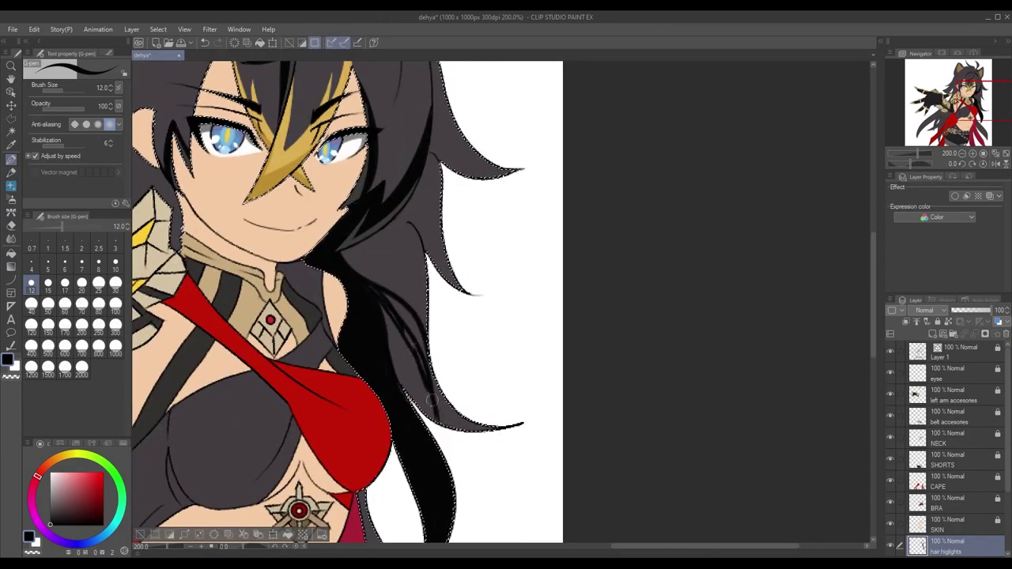
left_click_drag(388, 326, 417, 400)
key("bracketright")
key("bracketright")
key("bracketright")
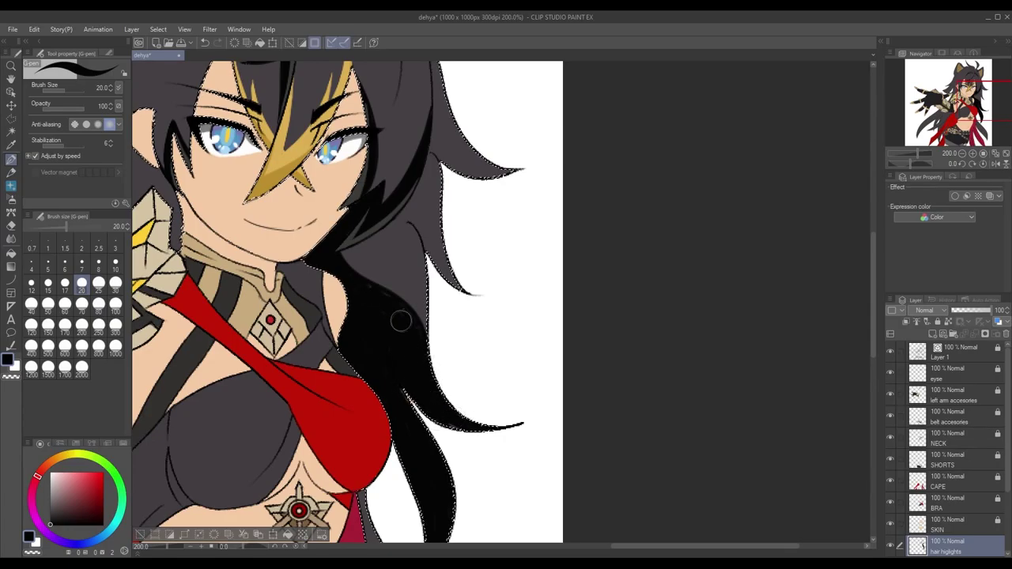
Extend the black shading over the upper part of the long hair below the side bangs with the G-pen at size 15
scroll(417, 372, "up", 2)
key("bracketleft")
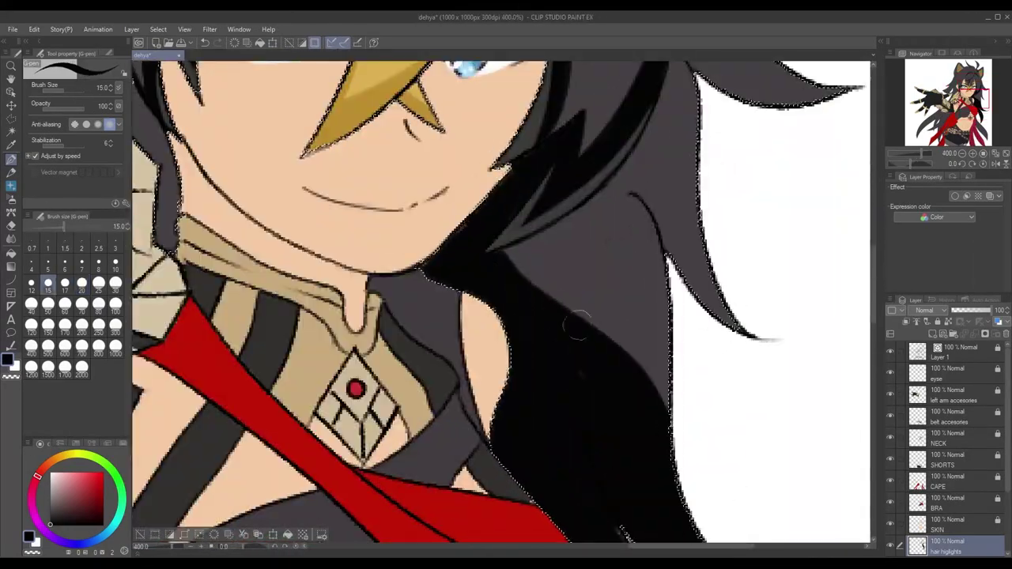
scroll(669, 409, "down", 3)
scroll(592, 212, "up", 1)
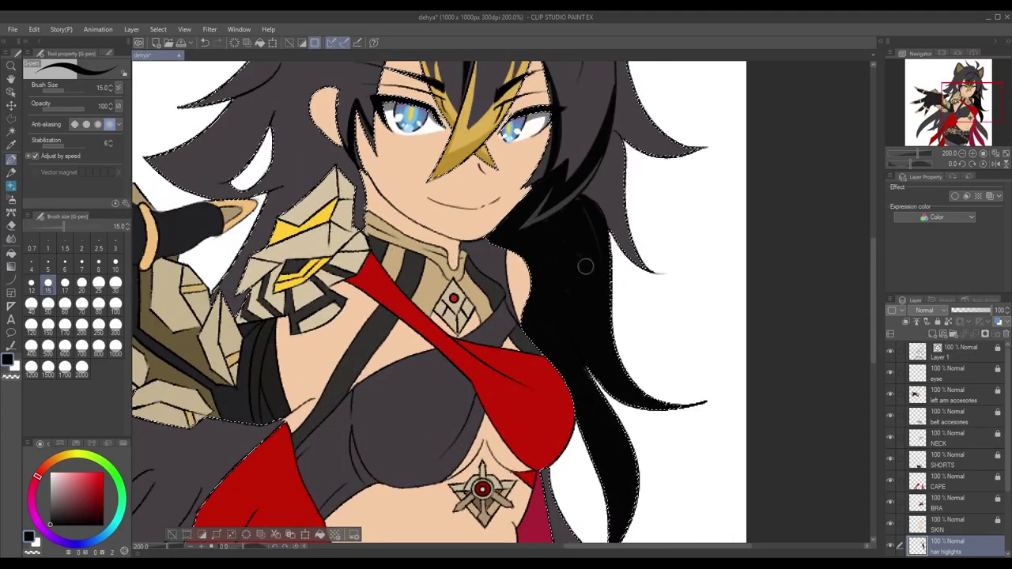
Refine the black shading around the side bang with the hard eraser at size 4, and extend it into the outer curled lock with the G-pen
scroll(562, 281, "up", 2)
key("e")
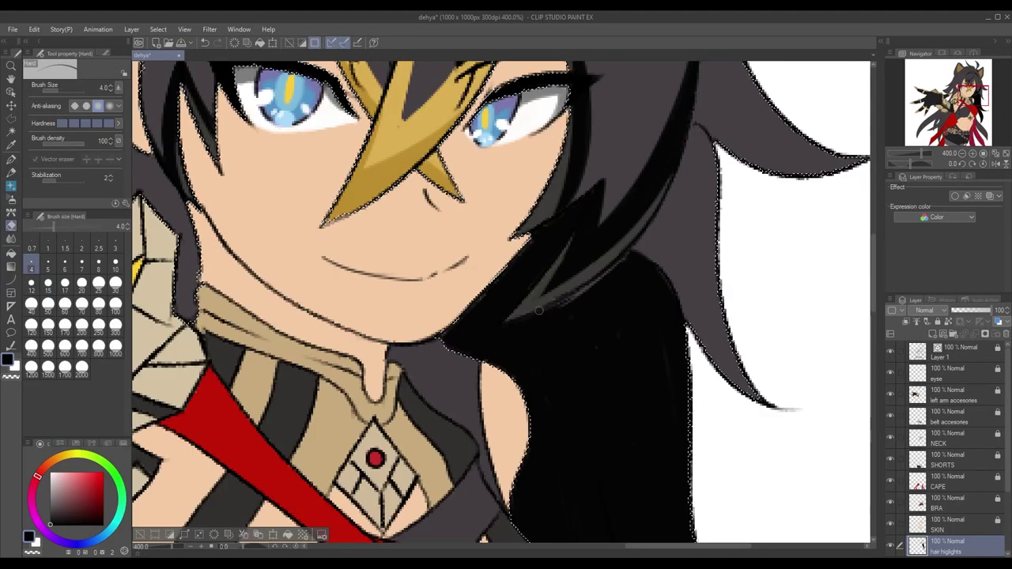
key("p")
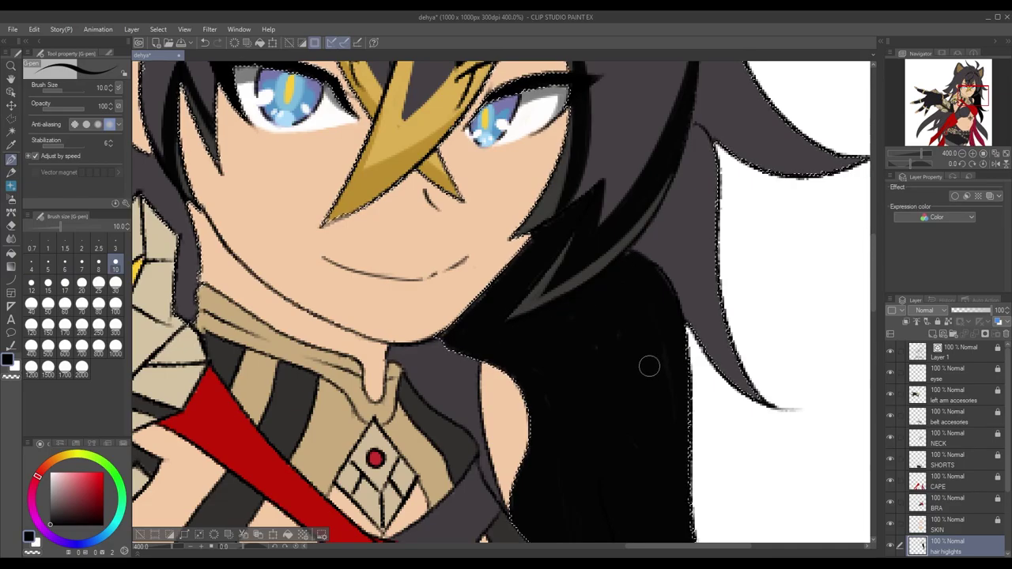
scroll(650, 365, "down", 2)
scroll(650, 366, "up", 3)
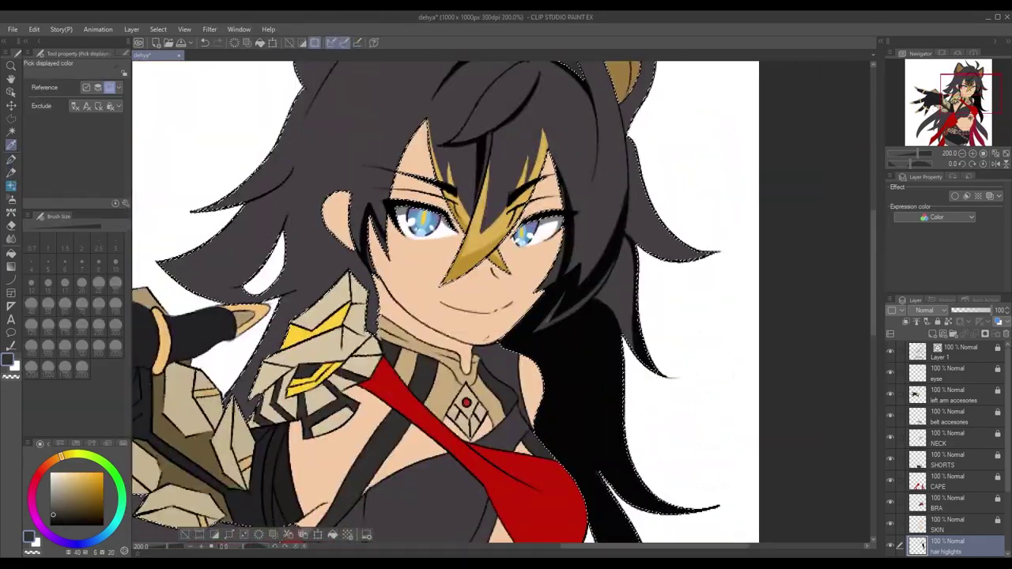
Paint a dark grey highlight along the long hair lock beside the chest with the G-pen at size 10
key("p")
left_click_drag(640, 419, 562, 344)
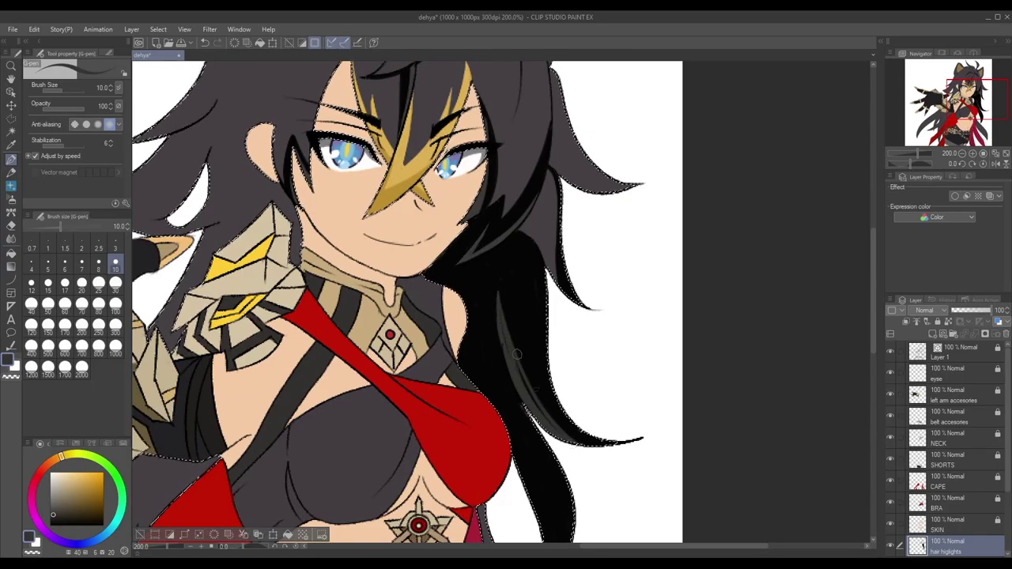
scroll(518, 344, "up", 5)
scroll(577, 369, "down", 2)
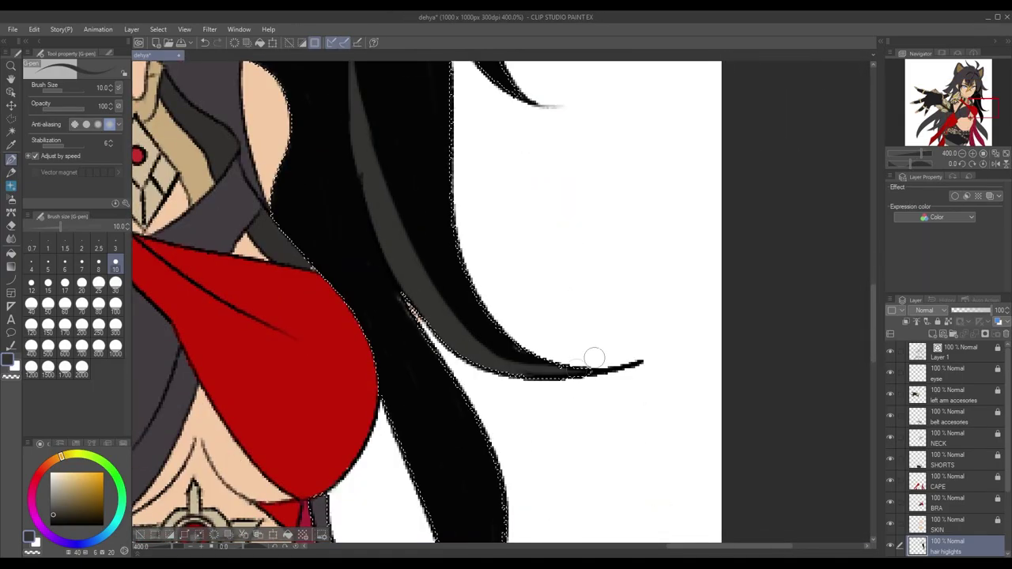
left_click_drag(500, 366, 436, 206)
left_click_drag(456, 418, 330, 292)
Sample black from the hair and fill the small pointed lock beside the long strands with it
scroll(342, 269, "down", 5)
scroll(342, 269, "up", 5)
left_click(477, 72, "alt")
left_click_drag(477, 72, 497, 427)
key("ctrl+z")
scroll(536, 332, "down", 2)
key("e")
scroll(427, 130, "up", 3)
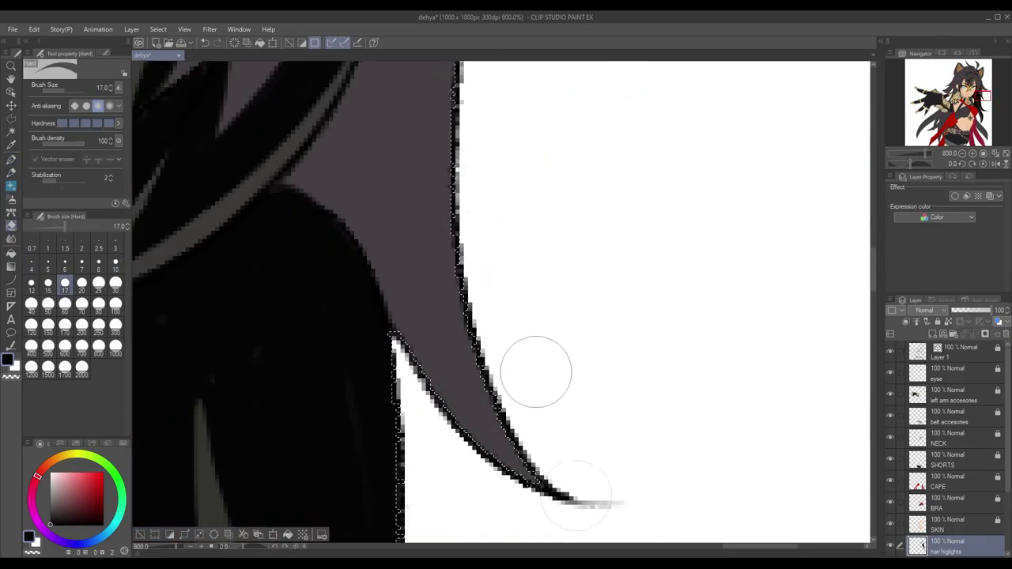
scroll(576, 486, "down", 2)
key("p")
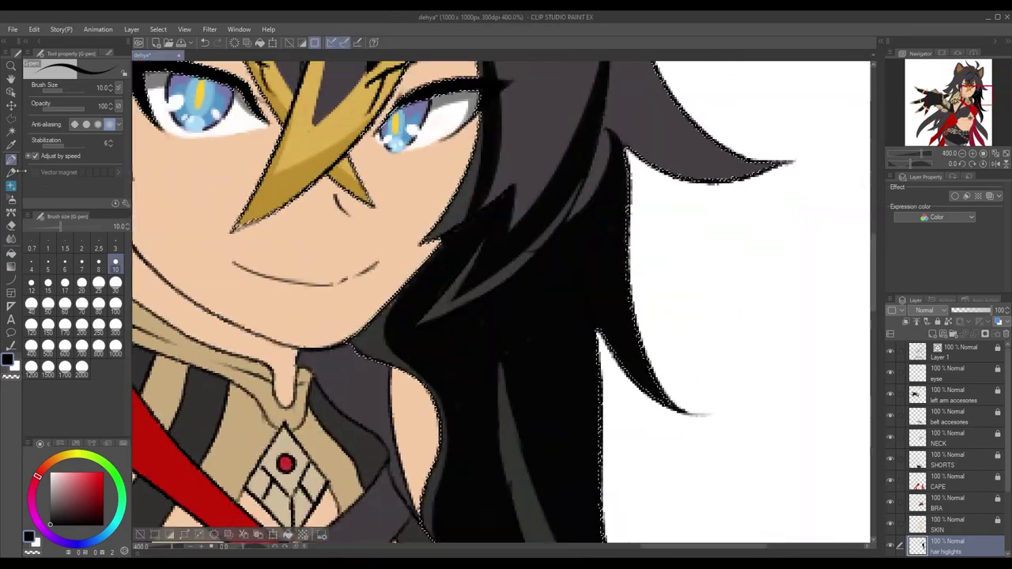
Add a grey highlight to the small pointed lock and trim the long lock's highlight with black at brush size 4
key("i")
key("p")
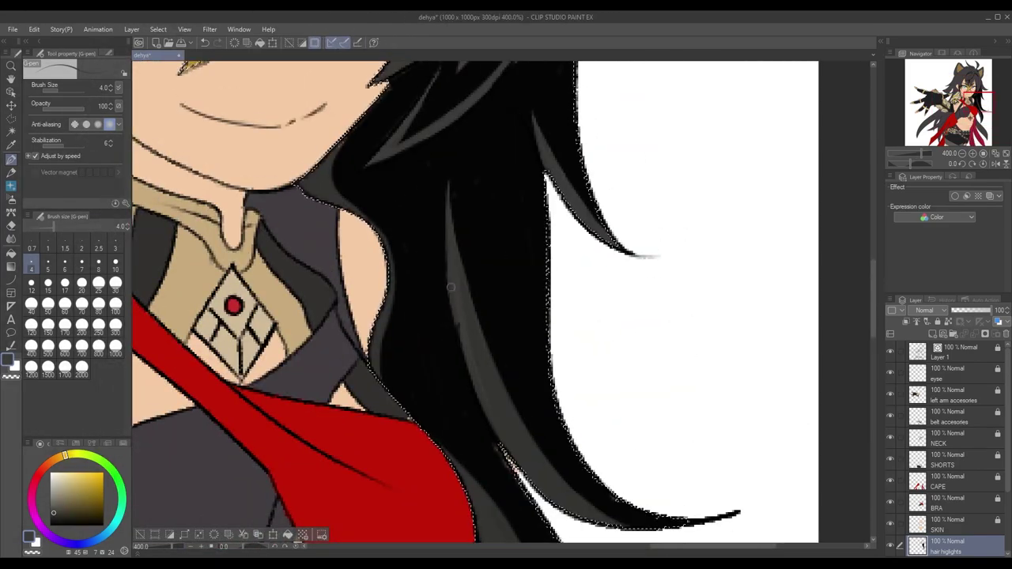
key("e")
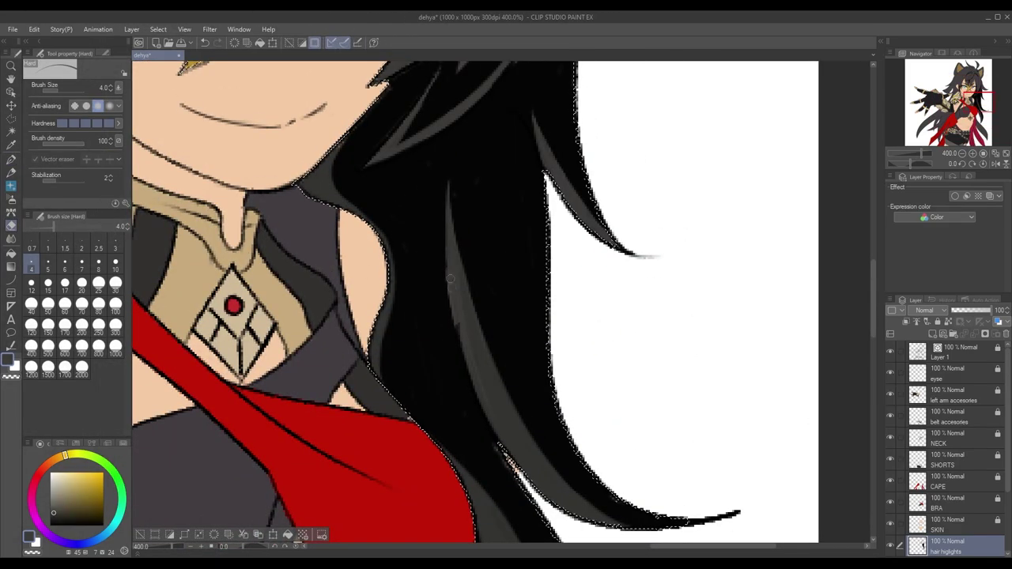
key("p")
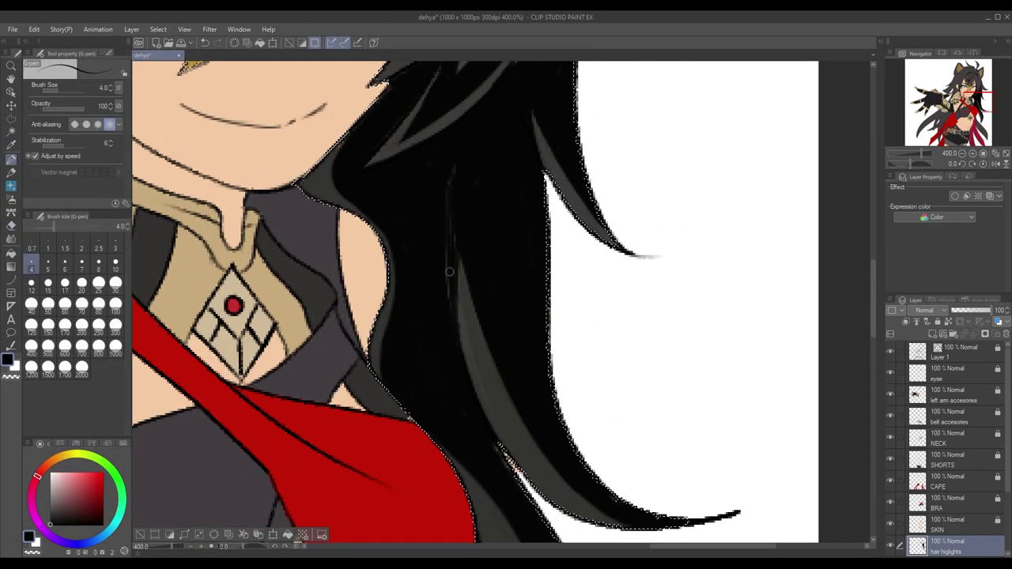
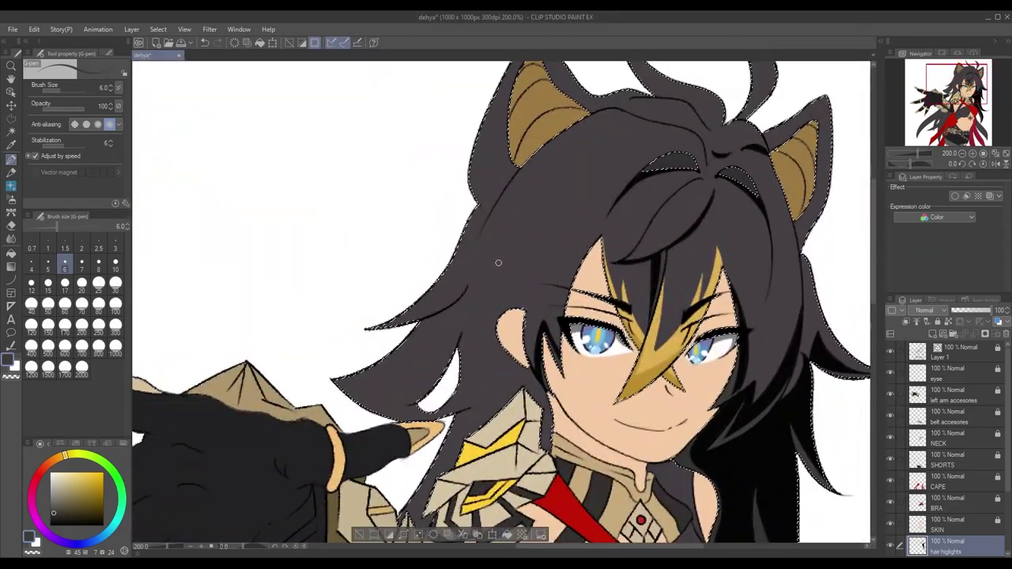
Paint black shadow over the hair behind the ear and along the shoulder armor with the G-pen at size 17
scroll(507, 316, "up", 3)
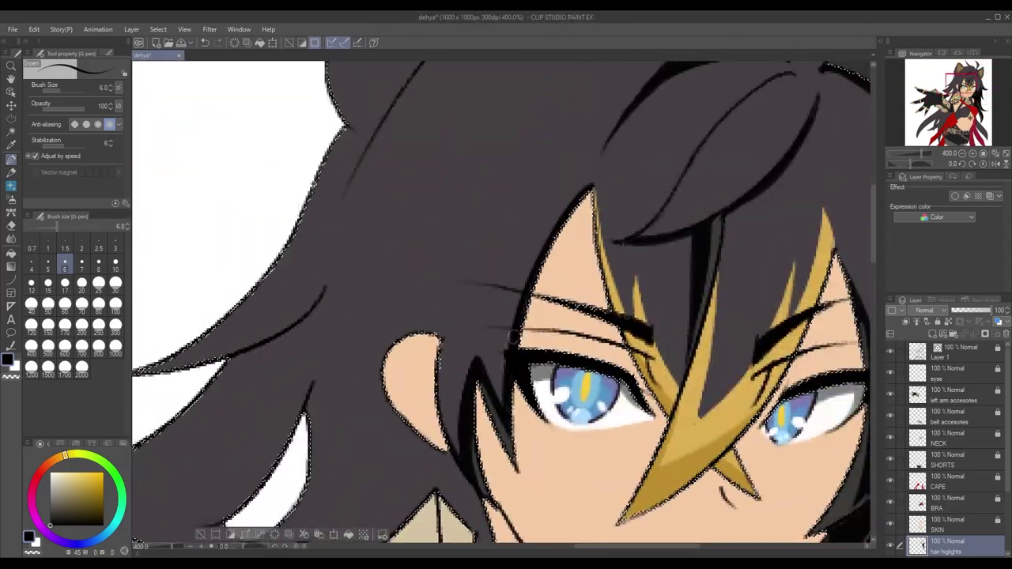
scroll(510, 345, "down", 3)
scroll(443, 289, "up", 3)
key("bracketright")
key("bracketright")
key("bracketright")
key("bracketright")
key("bracketright")
key("bracketright")
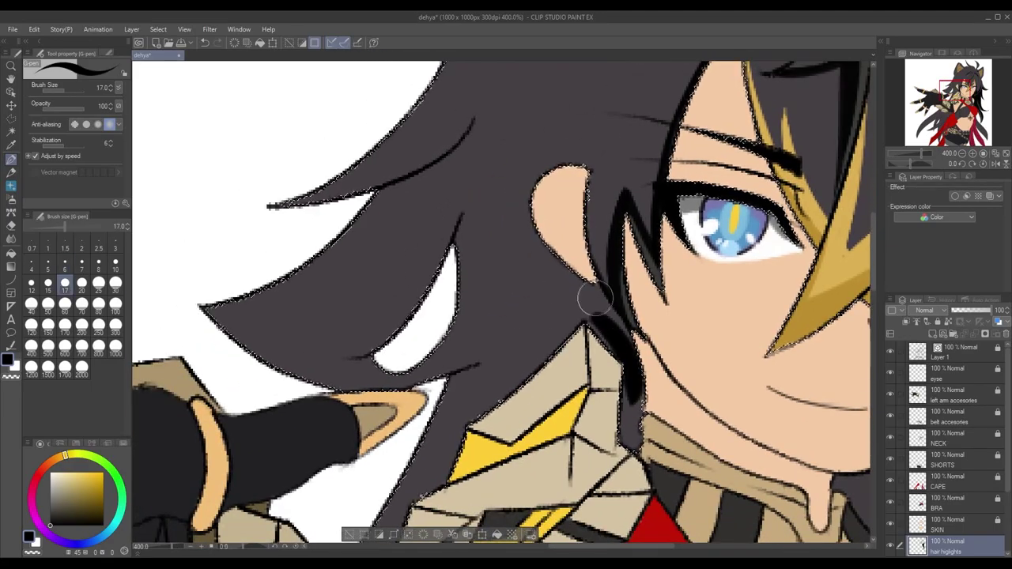
left_click_drag(633, 447, 597, 311)
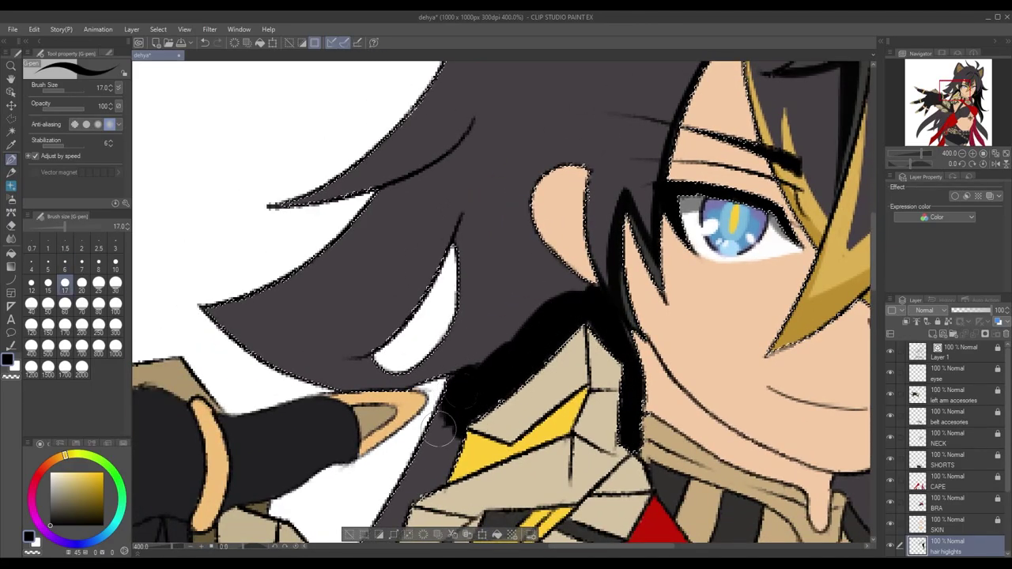
left_click_drag(461, 392, 534, 324)
left_click_drag(703, 136, 596, 282)
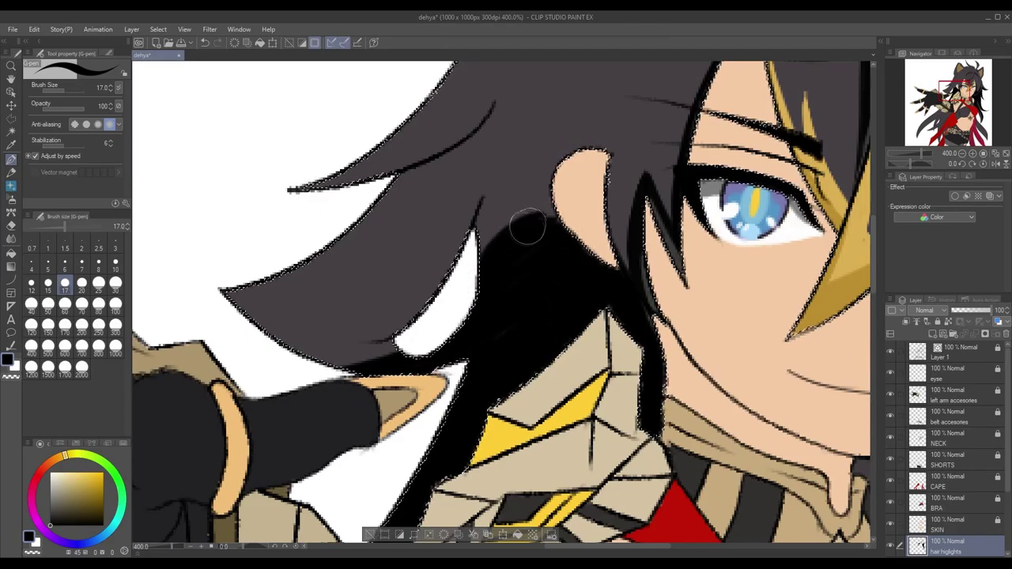
Shade the tip above the white gap and the underside of the flipped side lock in black at brush size 6
scroll(455, 204, "up", 2)
key("bracketleft")
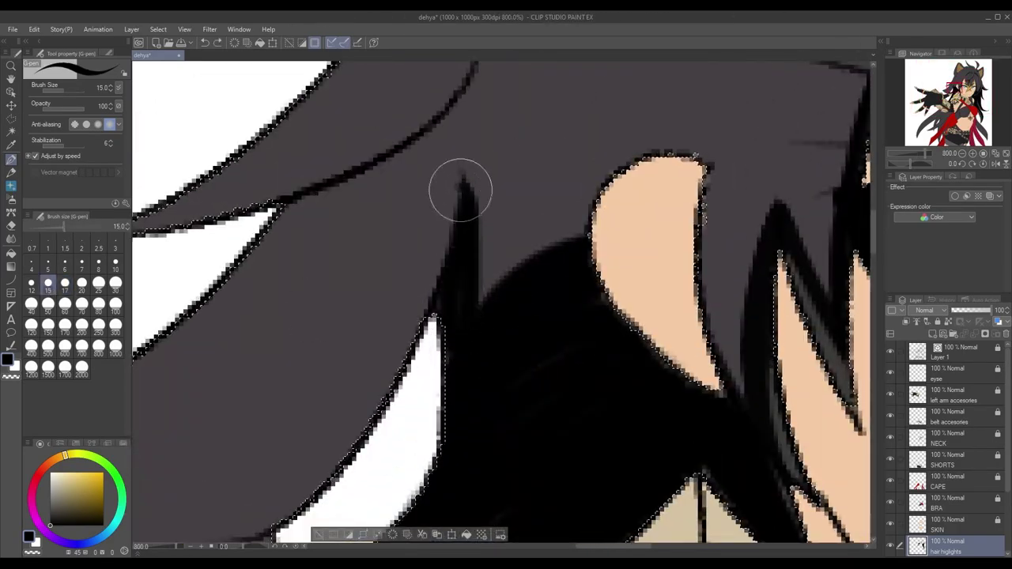
key("bracketleft")
key("bracketleft")
key("bracketleft")
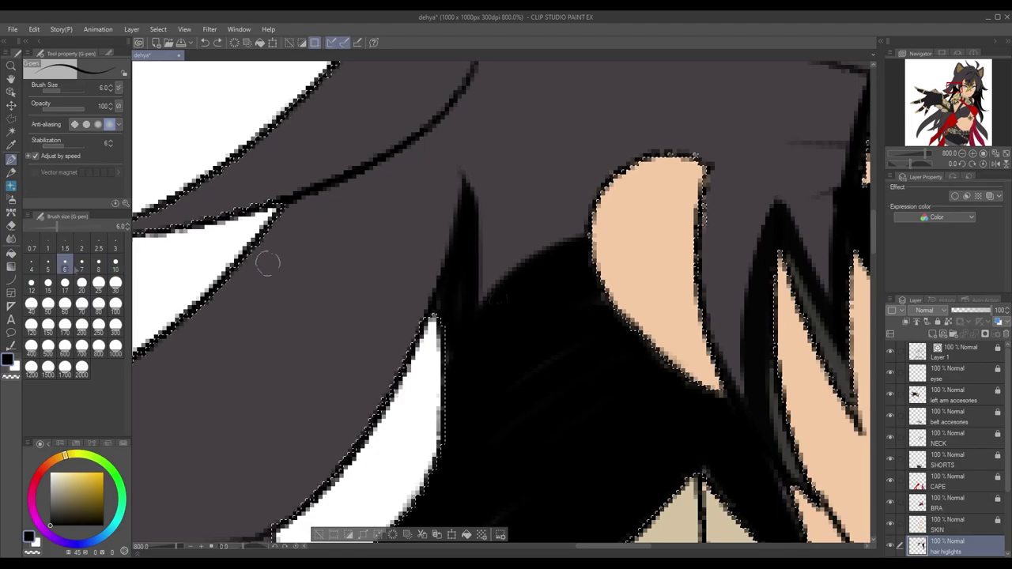
left_click_drag(301, 461, 522, 366)
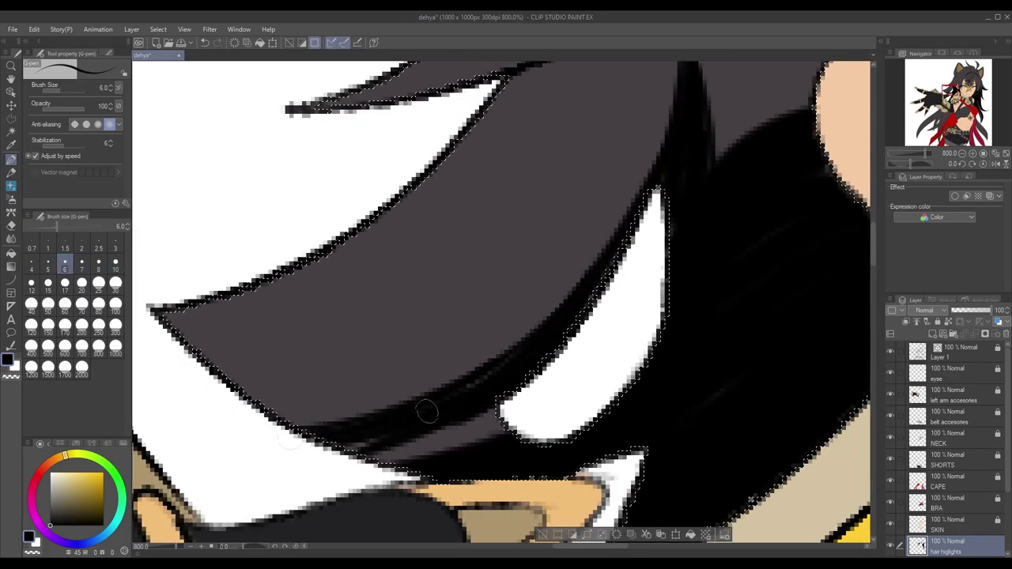
Fill the remaining gaps in the black shadow behind the ear and under the flipped lock at brush size 15
scroll(719, 344, "down", 2)
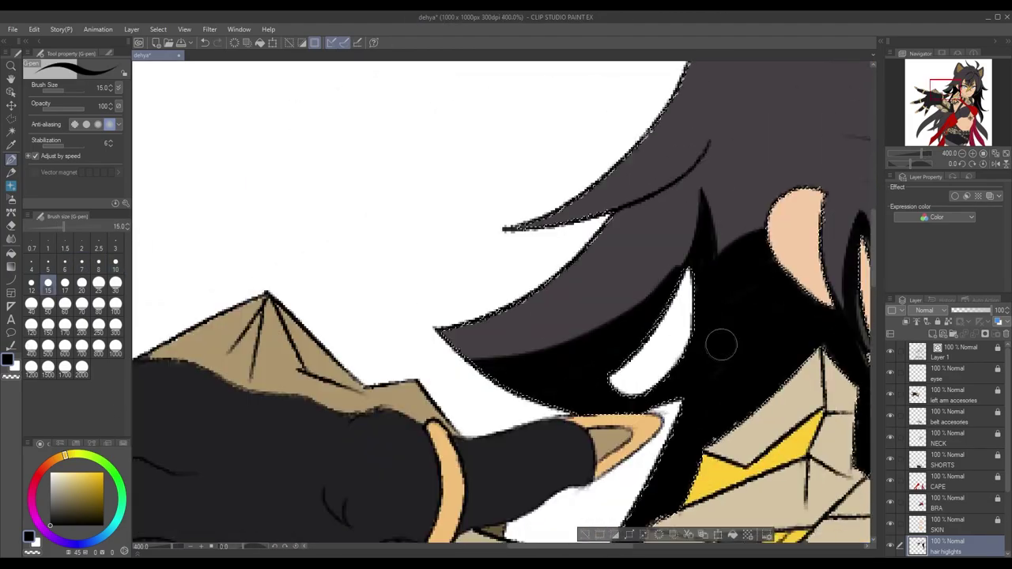
scroll(585, 301, "up", 2)
scroll(502, 162, "down", 4)
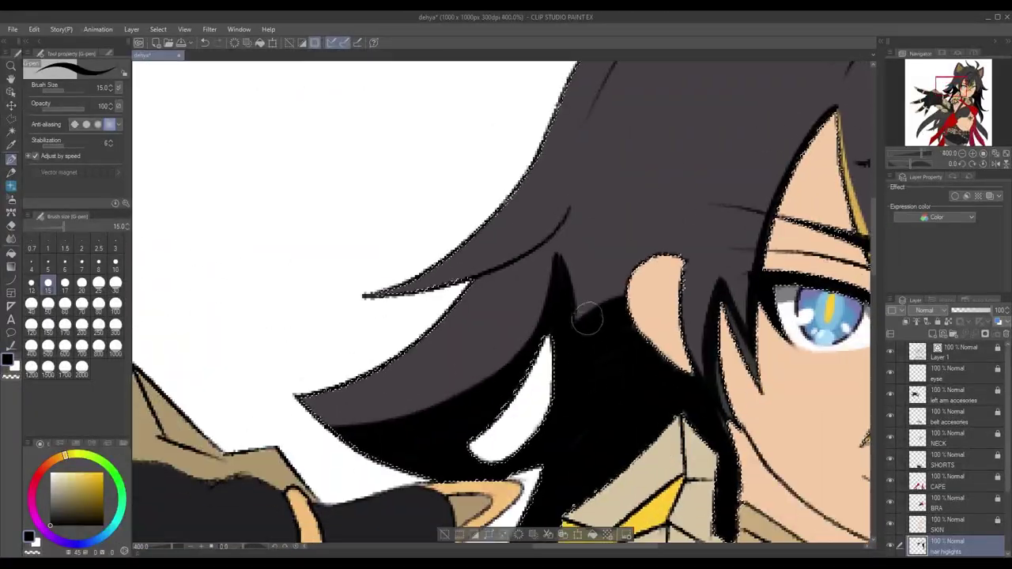
scroll(229, 283, "up", 2)
left_click_drag(232, 283, 216, 294)
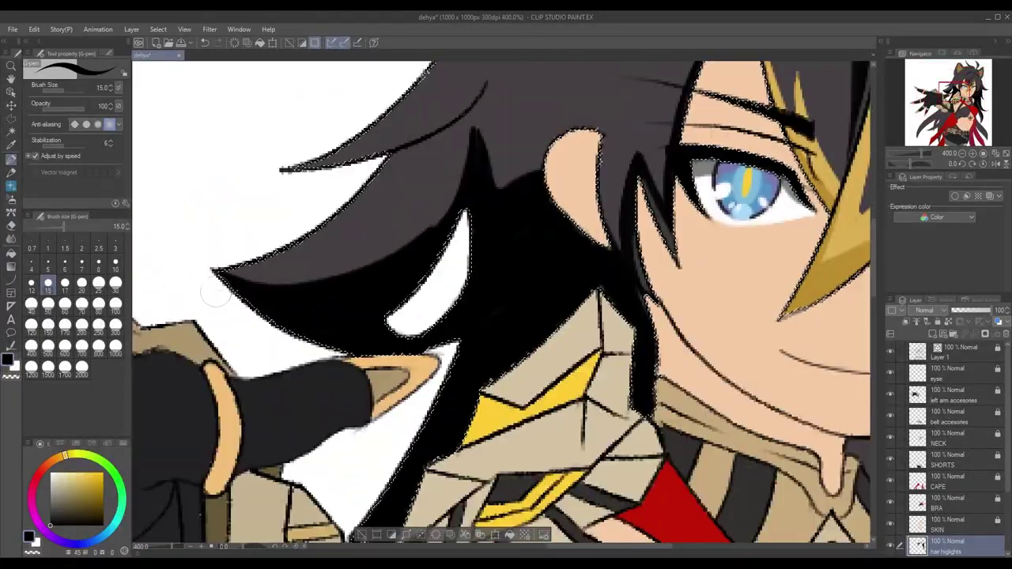
Paint dark grey highlight strands in the black hair behind the ear at brush size 7 with reduced anti-aliasing
scroll(448, 201, "down", 4)
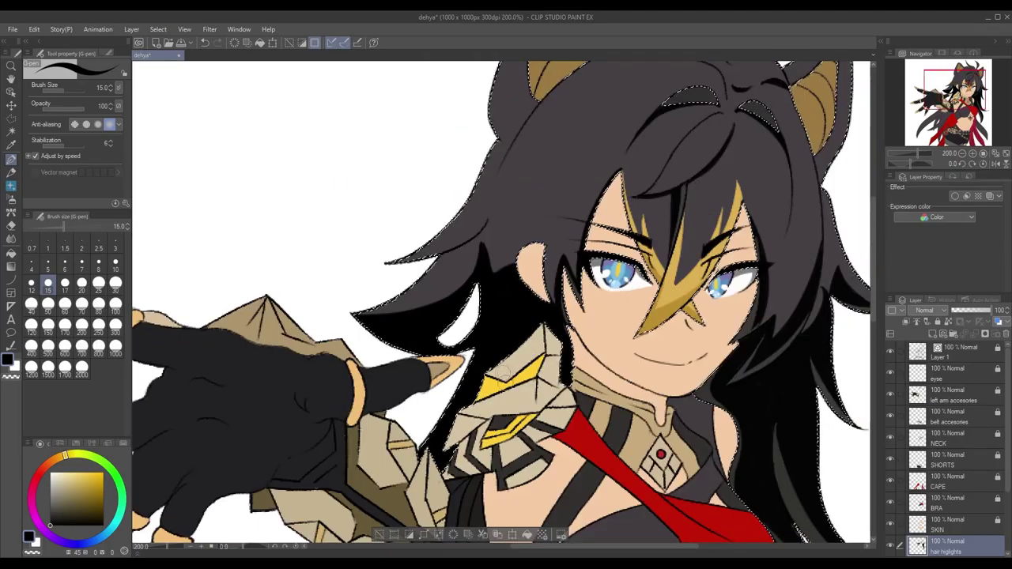
scroll(785, 350, "up", 4)
key("alt")
scroll(785, 350, "down", 4)
scroll(449, 334, "up", 3)
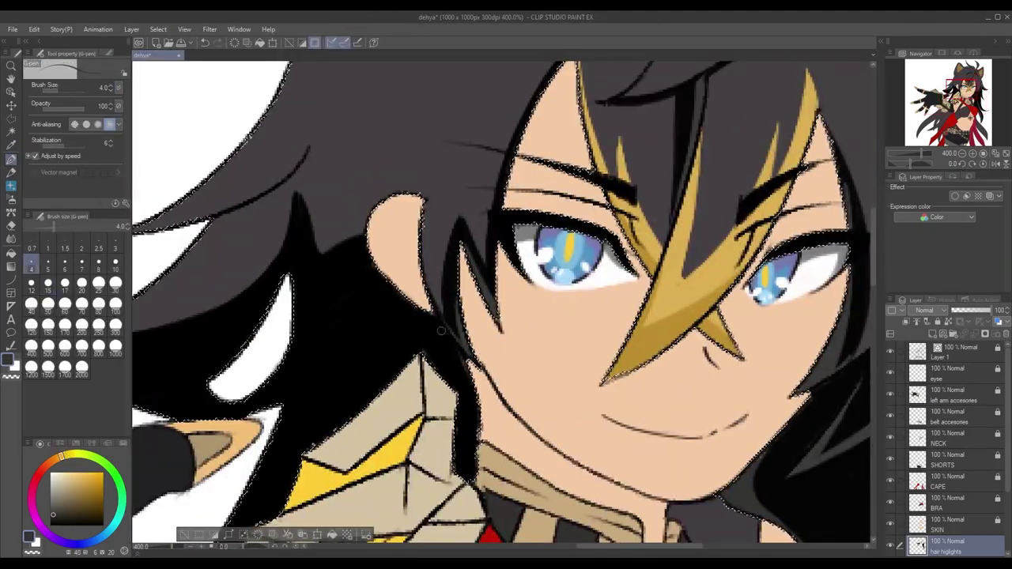
scroll(534, 279, "down", 4)
scroll(436, 234, "up", 2)
left_click(82, 261)
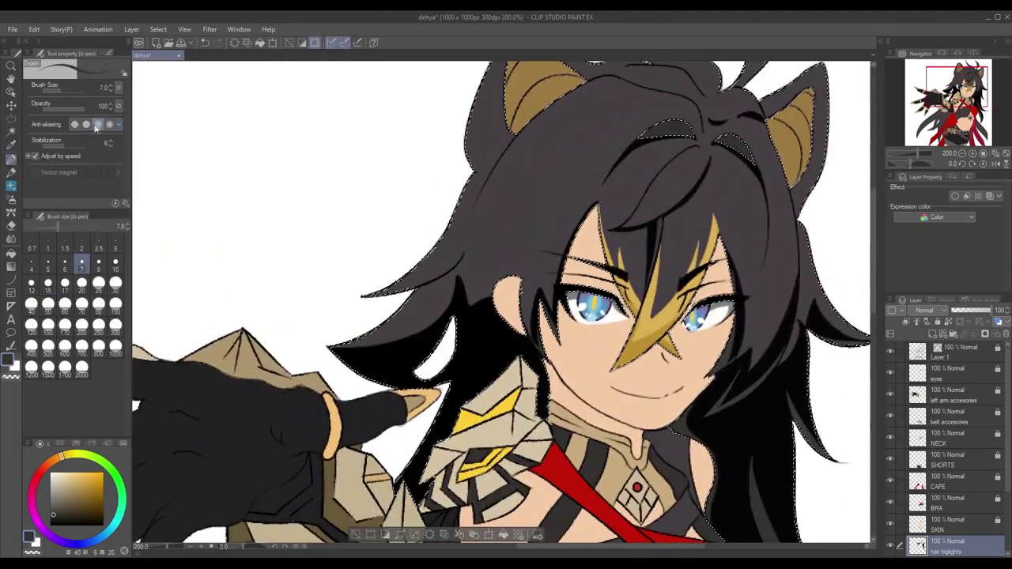
left_click_drag(506, 309, 542, 198)
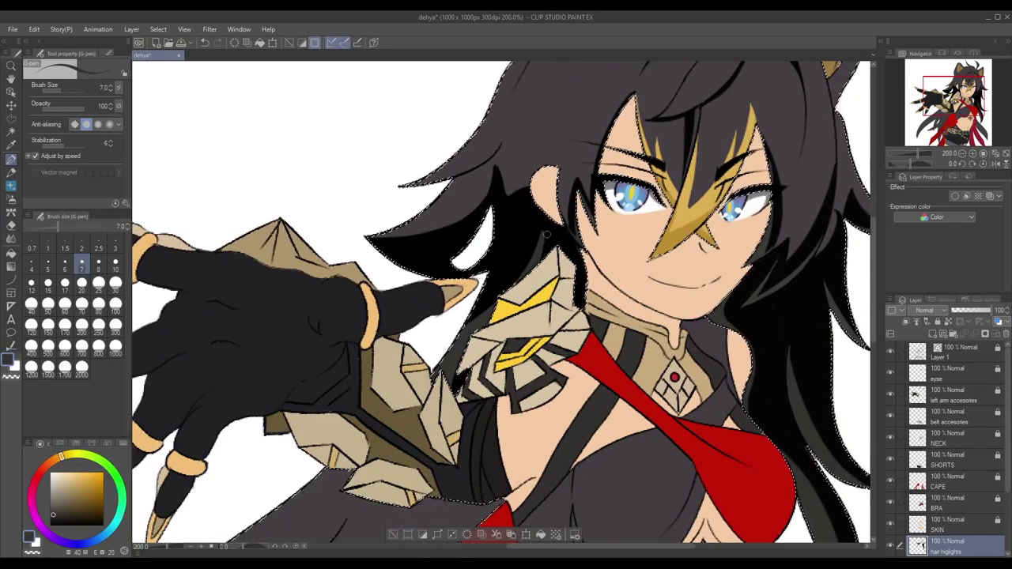
scroll(570, 273, "up", 2)
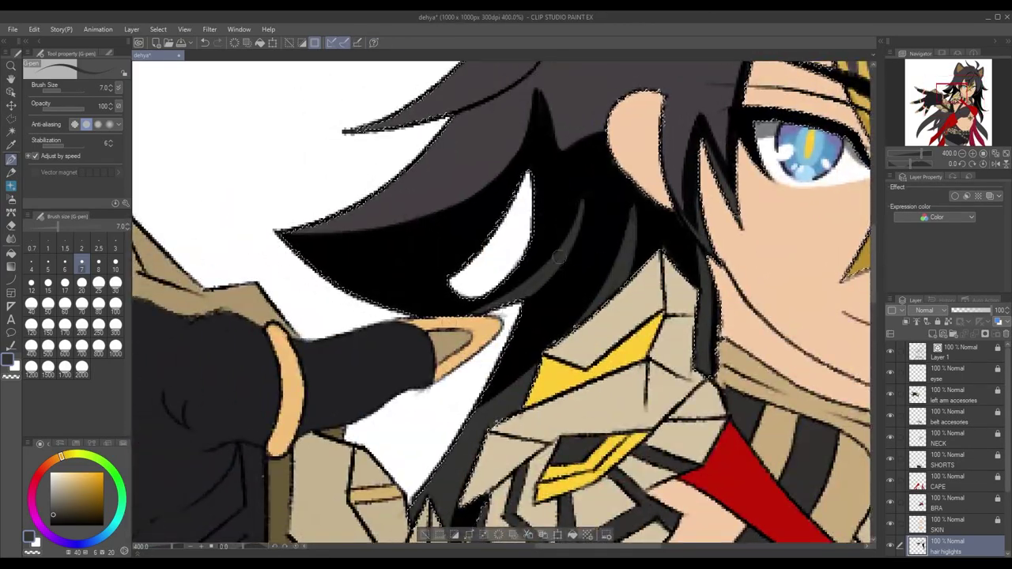
scroll(478, 329, "down", 2)
left_click_drag(412, 198, 443, 467)
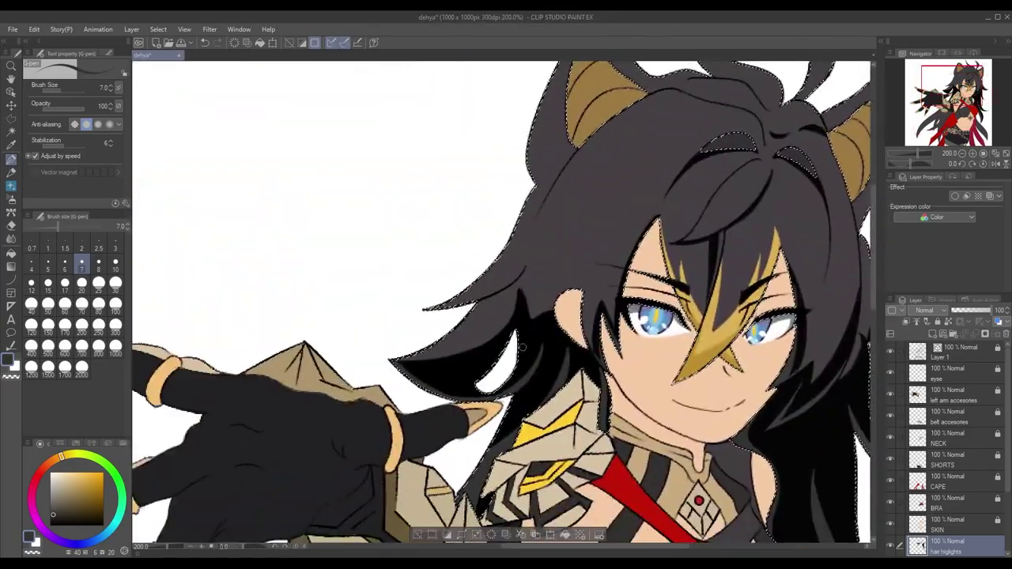
Paint a black shadow along the underside of the upper side lock at brush size 7
scroll(443, 284, "up", 2)
key("c")
left_click_drag(654, 237, 551, 298)
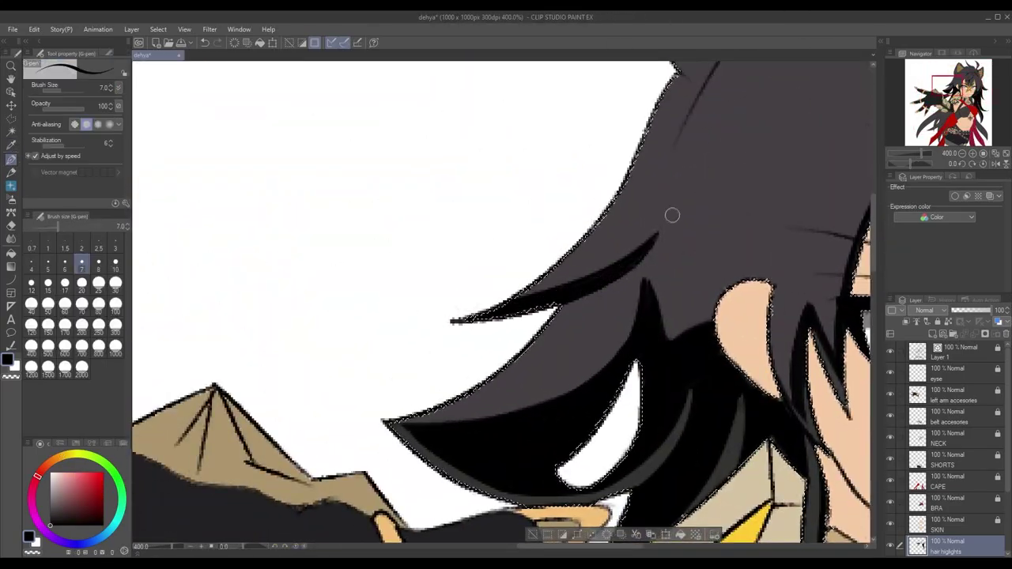
left_click_drag(673, 216, 463, 266)
scroll(451, 260, "down", 2)
Try a soft sheen across the bangs with the hair highlight 1 brush at size 100
key("b")
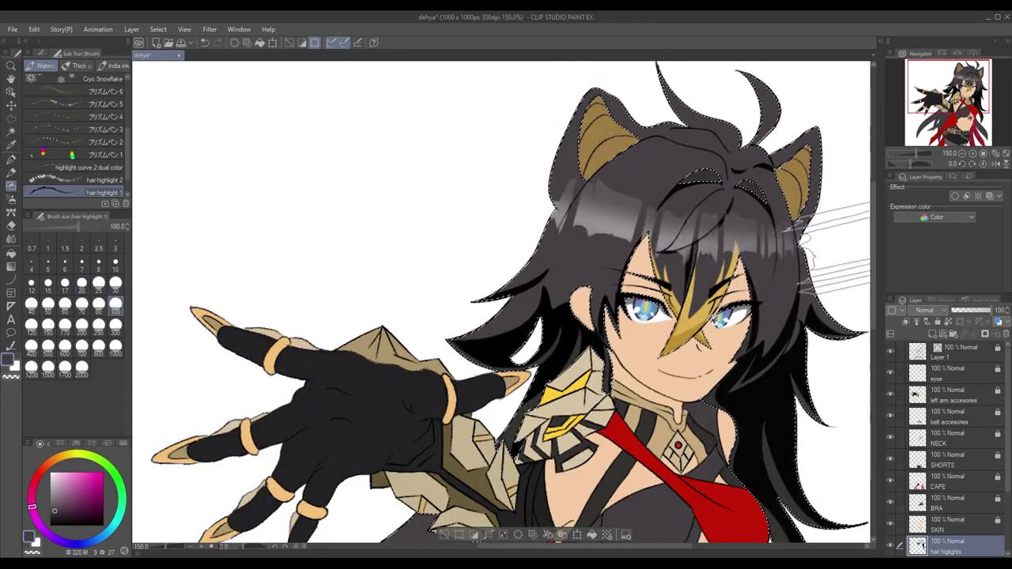
scroll(834, 258, "up", 1)
scroll(502, 301, "down", 2)
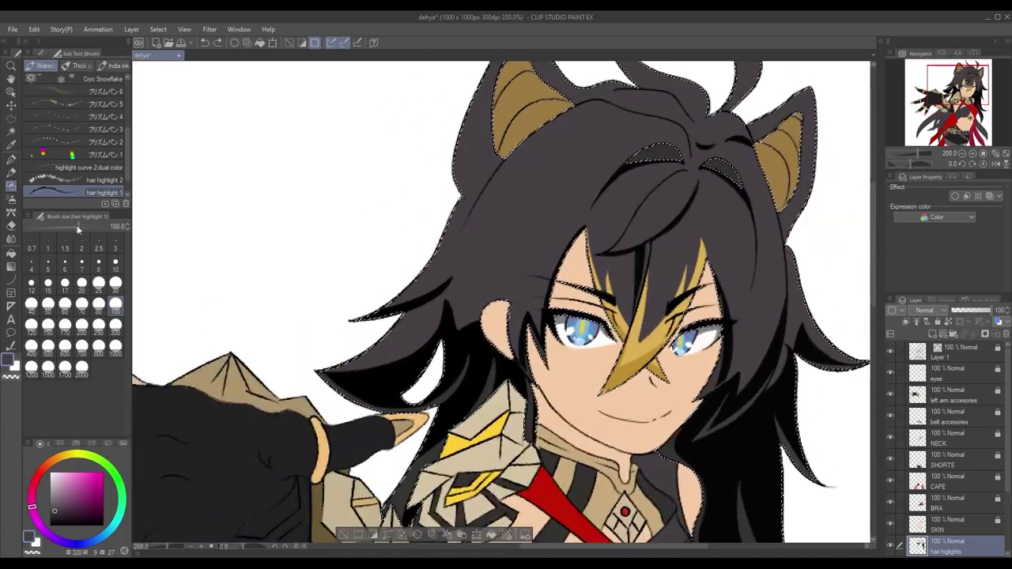
key("ctrl+z")
Try a light mauve band across the bangs with highlight curve 1 at size 150
key("period")
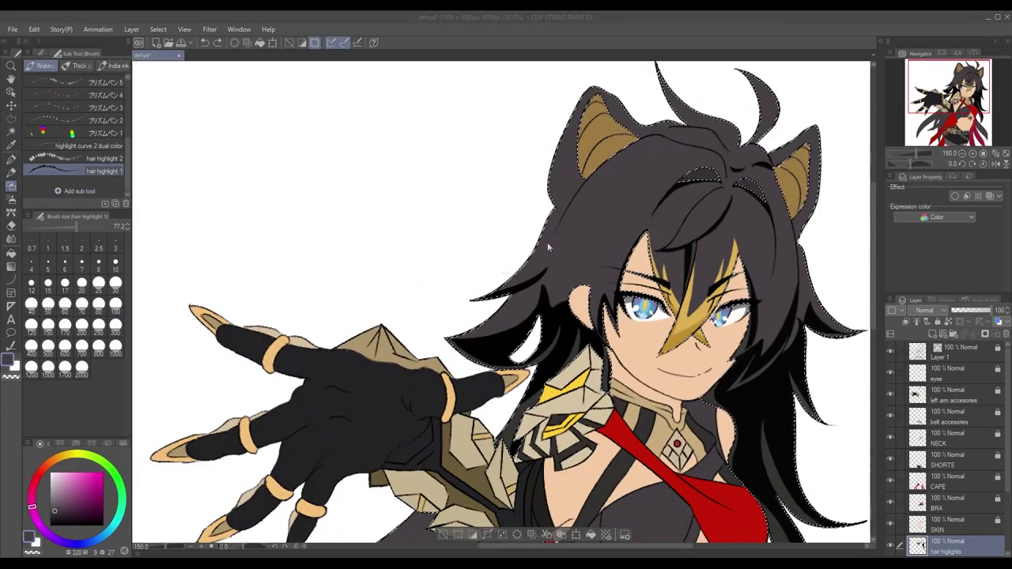
key("period")
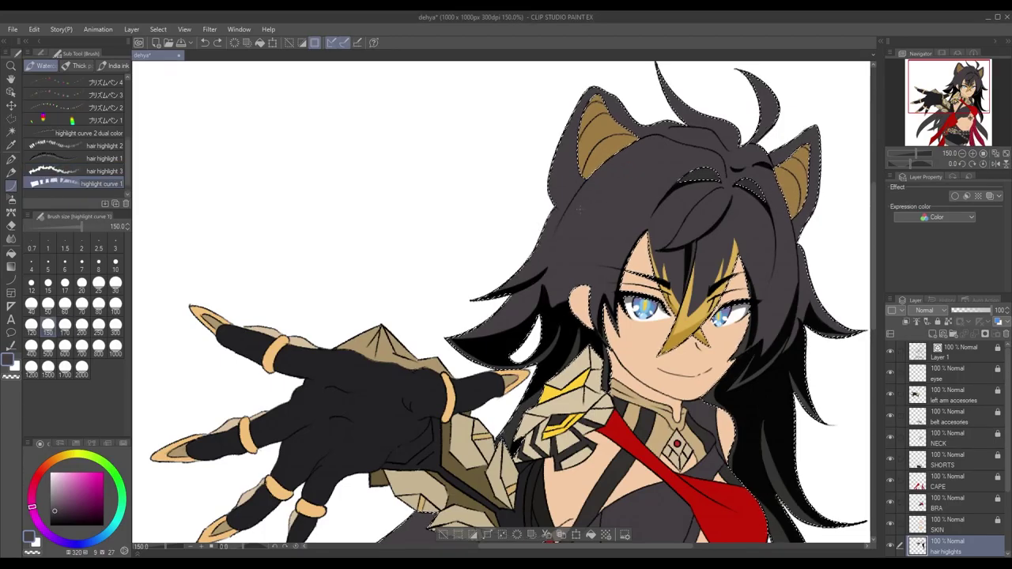
scroll(502, 301, "up", 2)
left_click_drag(269, 169, 728, 169)
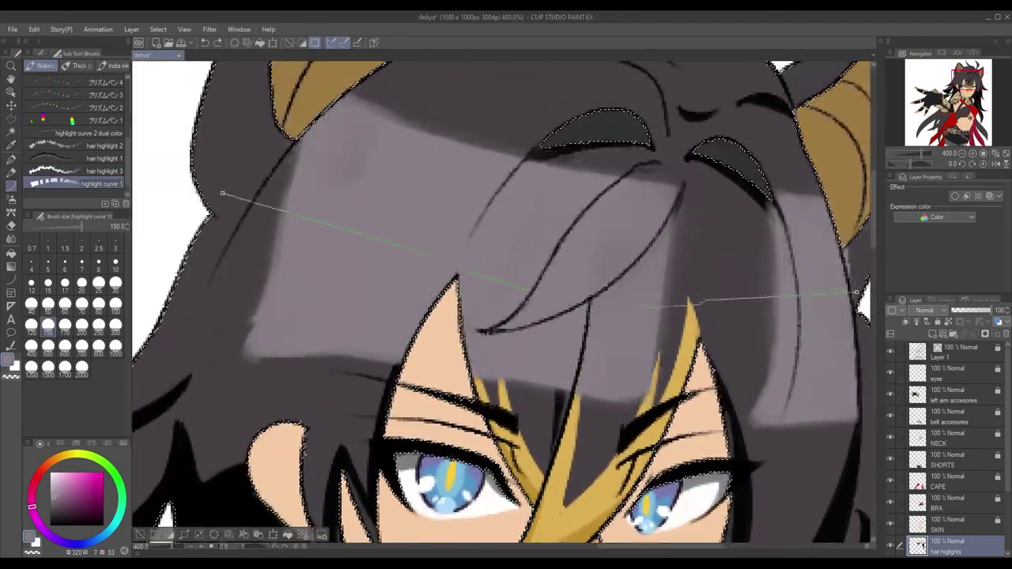
scroll(623, 176, "down", 1)
scroll(622, 175, "up", 3)
left_click_drag(384, 279, 780, 283)
key("ctrl+z")
left_click_drag(396, 340, 771, 287)
key("ctrl+z")
Try a narrower band across the bangs with highlight curve 1 reduced to size 70
key("bracketleft")
key("bracketleft")
key("bracketleft")
key("bracketleft")
left_click_drag(443, 206, 672, 189)
left_click_drag(475, 316, 449, 301)
key("ctrl+z")
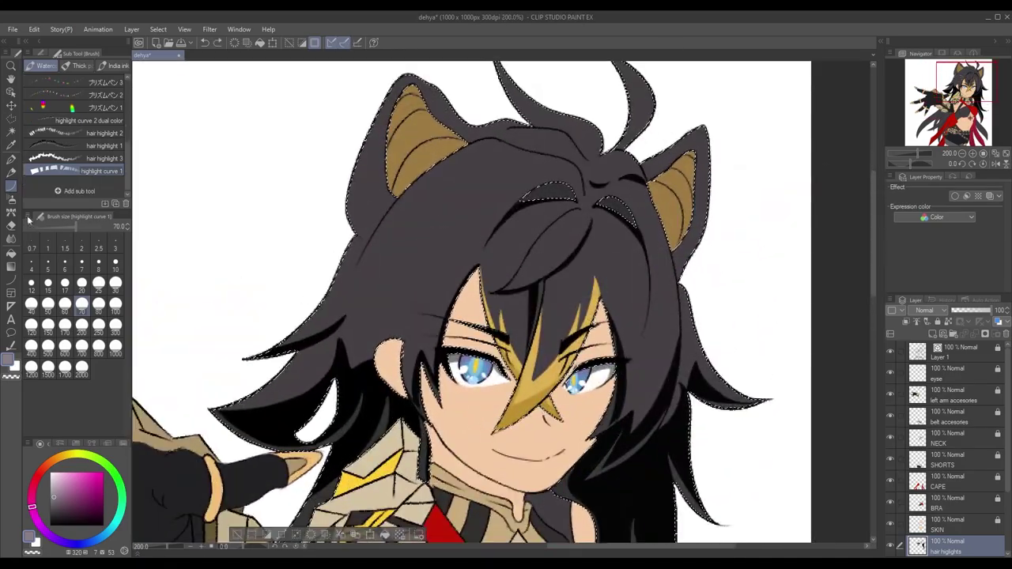
Set highlight curve 1 to size 76.8, opacity 27 and the strongest anti-aliasing, testing it across the hair
left_click(75, 53)
scroll(474, 276, "down", 1)
left_click_drag(348, 237, 696, 273)
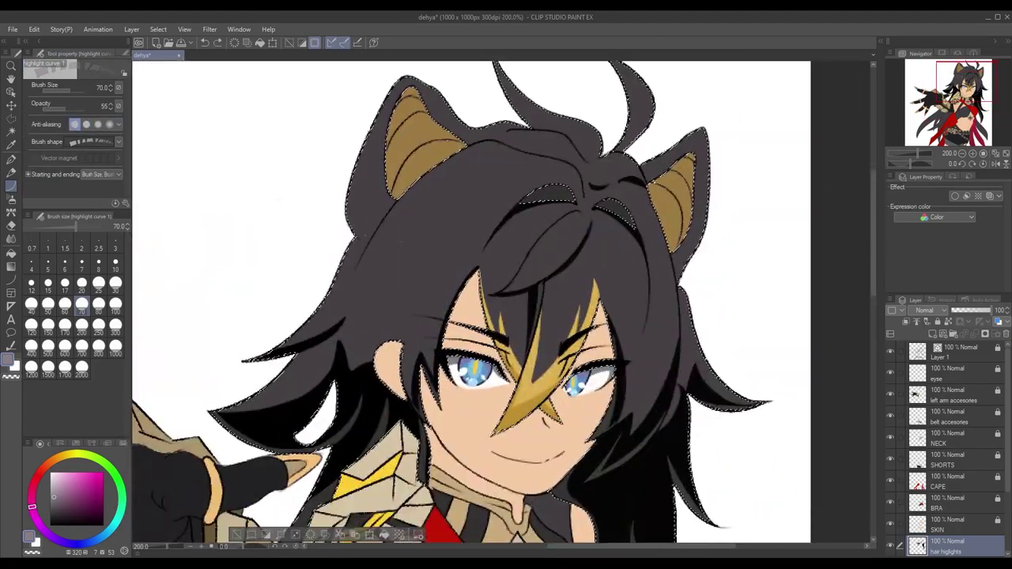
scroll(475, 277, "up", 1)
key("ctrl+z")
mouse_move(73, 107)
left_mouse_down()
mouse_move(57, 111)
mouse_move(79, 88)
left_mouse_up()
left_click(109, 124)
left_click_drag(415, 261, 664, 261)
key("ctrl+z")
scroll(428, 265, "down", 2)
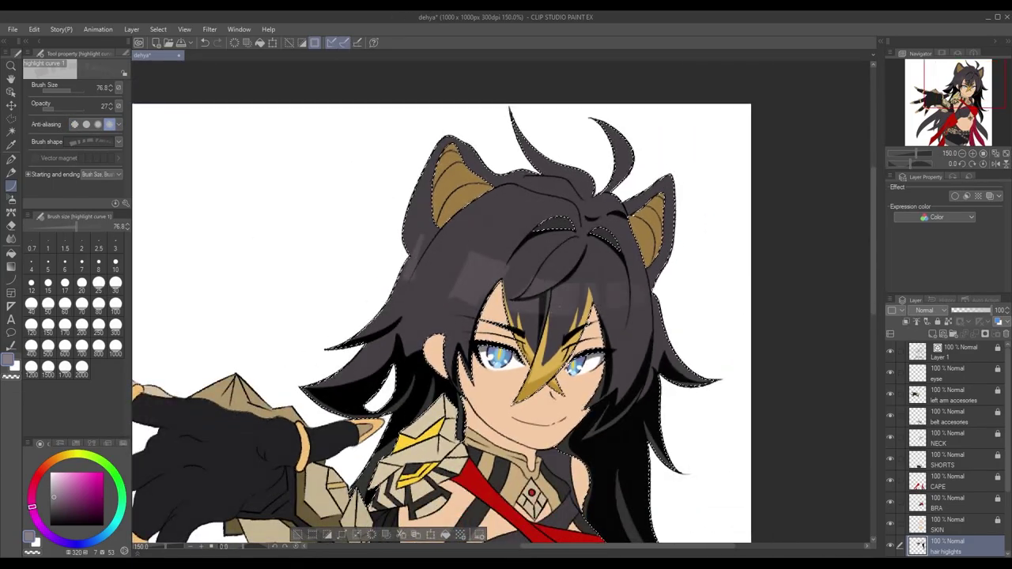
Try a speckled highlight band across the crown with the hair highlight 4 brush at size 54.6
left_click(30, 53)
left_click_drag(391, 261, 656, 261)
left_click_drag(368, 277, 656, 301)
scroll(483, 269, "up", 3)
scroll(479, 269, "down", 3)
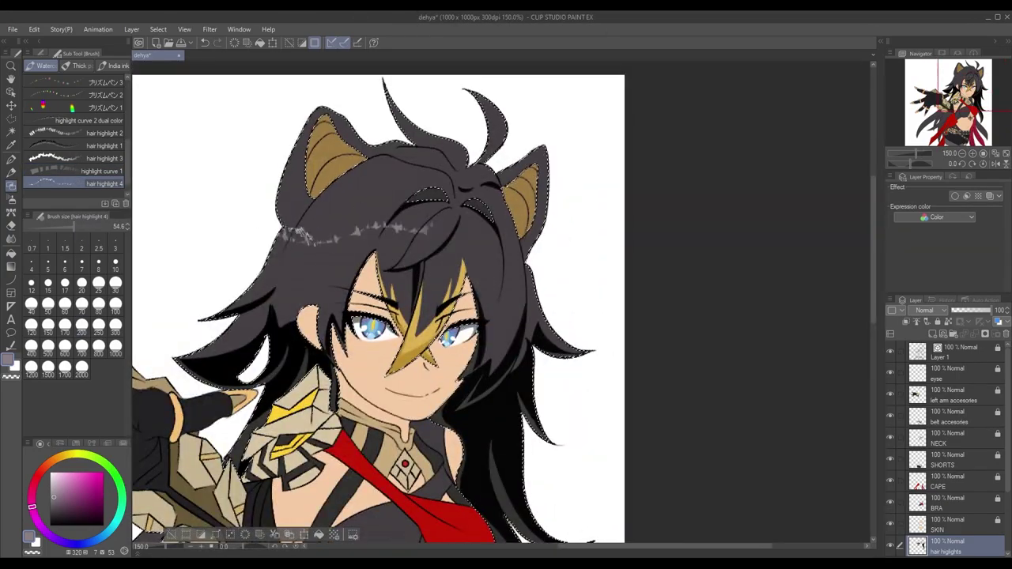
key("ctrl+z")
Try soft light bands across the crown, left cat ear and bangs with the highlight curve 1 brush
left_click(79, 171)
left_click_drag(325, 248, 372, 286)
scroll(352, 265, "up", 1)
mouse_move(253, 249)
left_mouse_down()
mouse_move(350, 264)
mouse_move(342, 290)
mouse_move(325, 261)
mouse_move(305, 292)
left_mouse_up()
key("ctrl+z")
left_click_drag(241, 207, 304, 160)
key("ctrl+z")
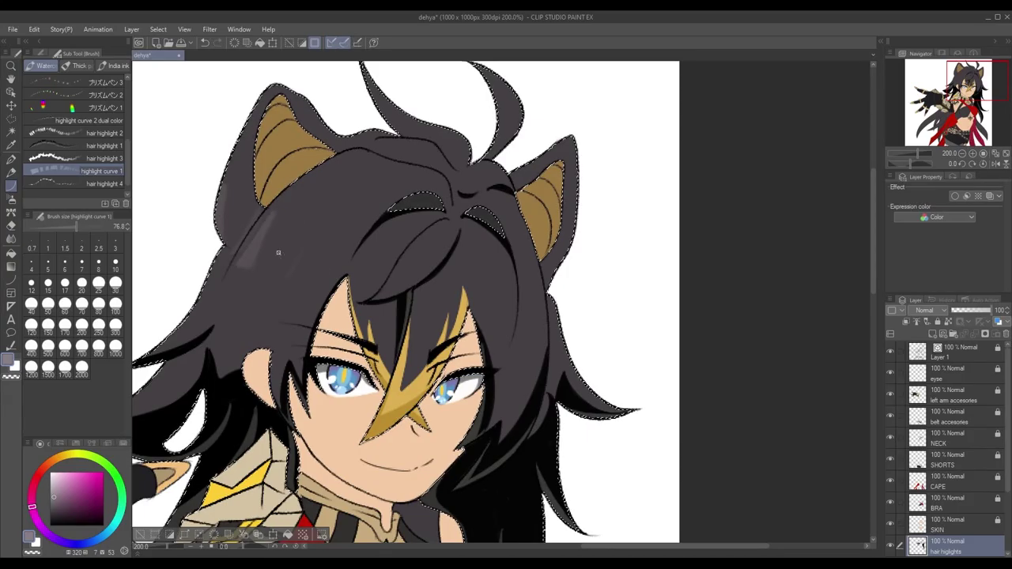
scroll(392, 248, "down", 4)
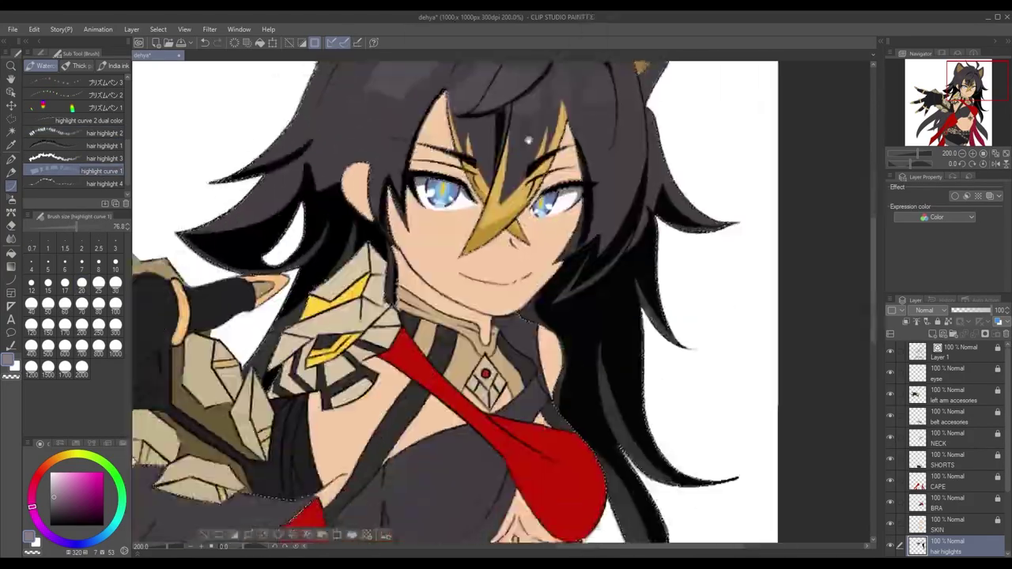
scroll(594, 355, "up", 2)
scroll(515, 292, "up", 1)
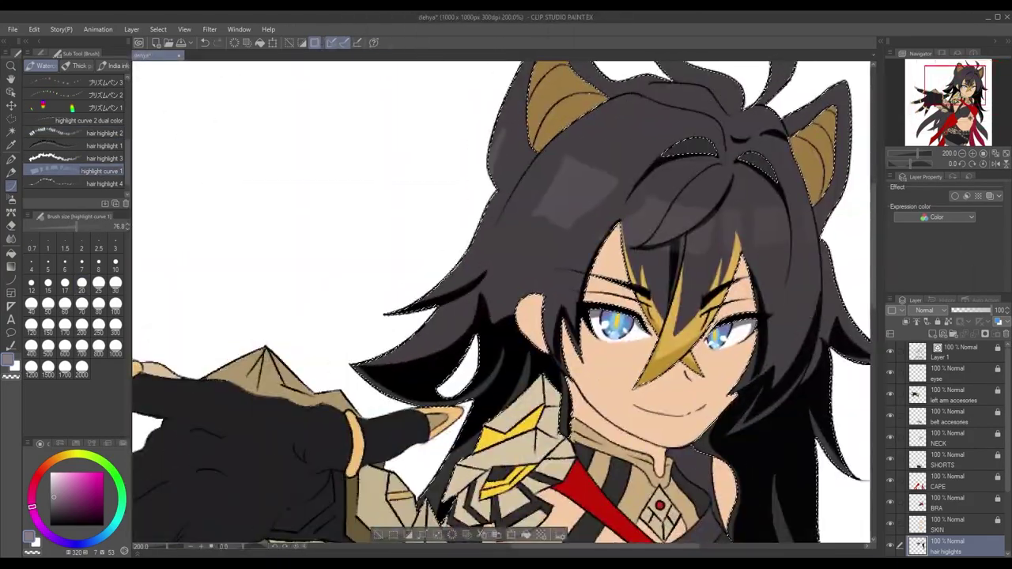
Try black V-shaped strands over the light patch left of the bangs with the G-pen at size 7
key("p")
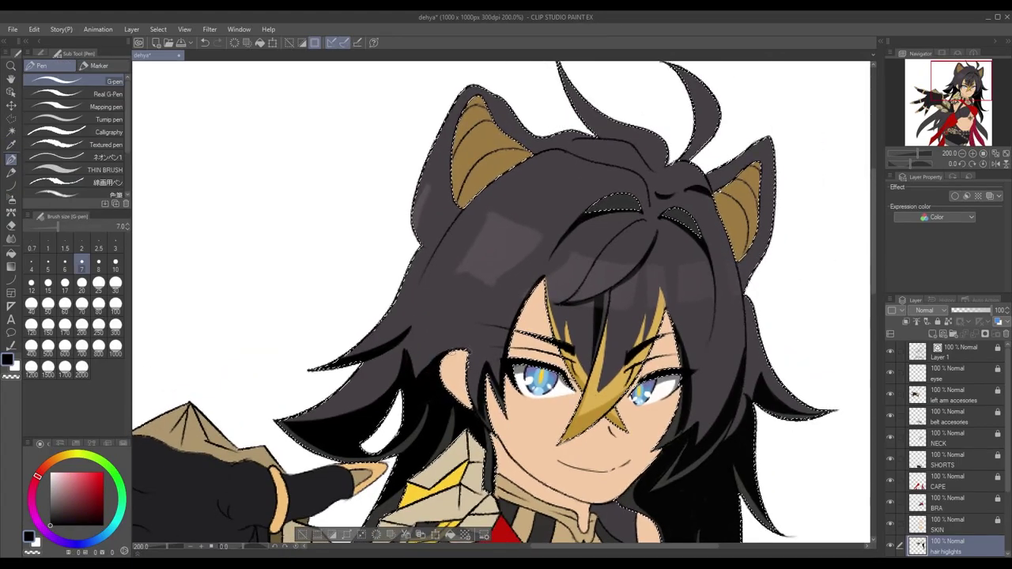
scroll(467, 352, "up", 4)
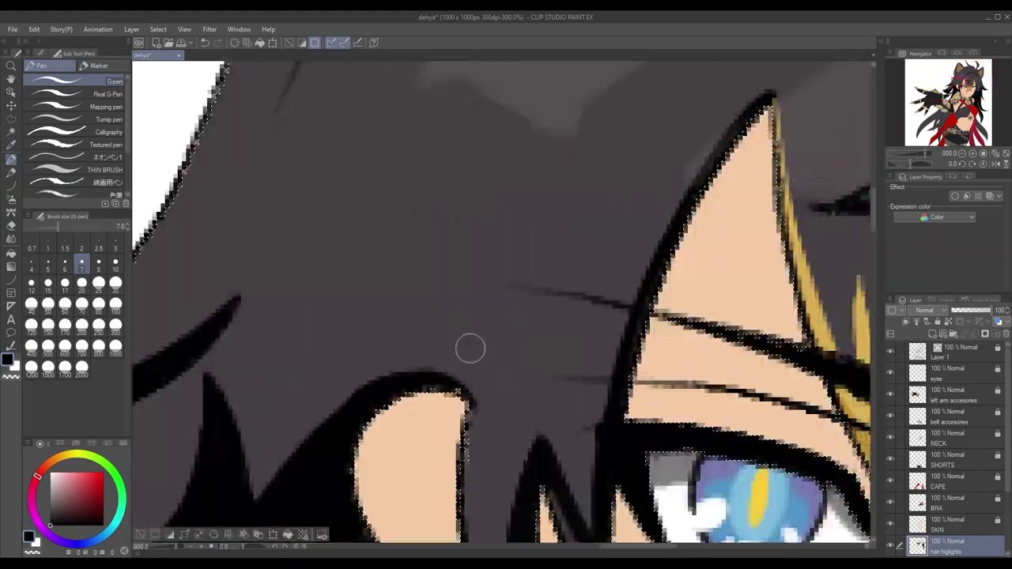
scroll(467, 318, "down", 4)
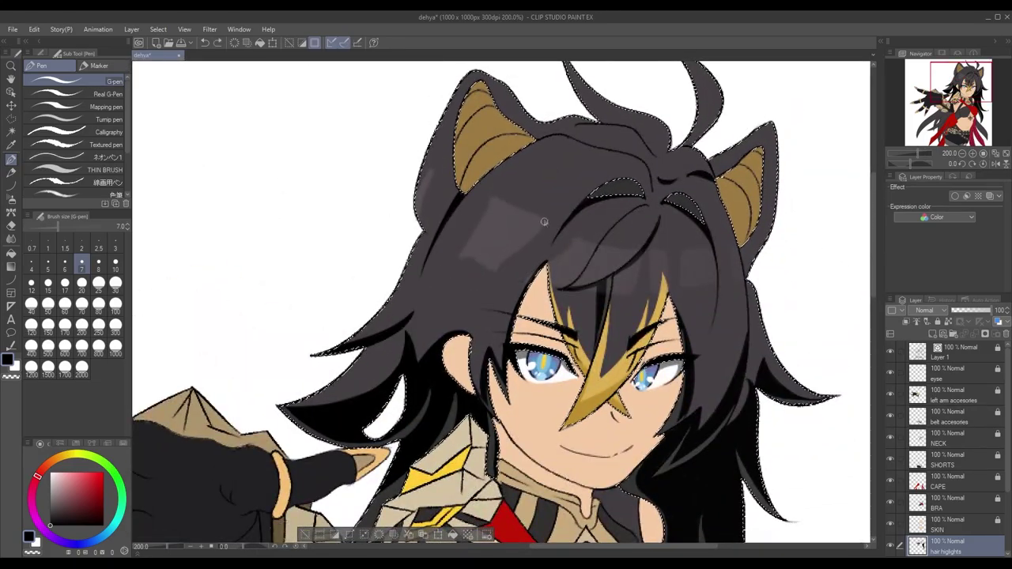
scroll(471, 308, "up", 2)
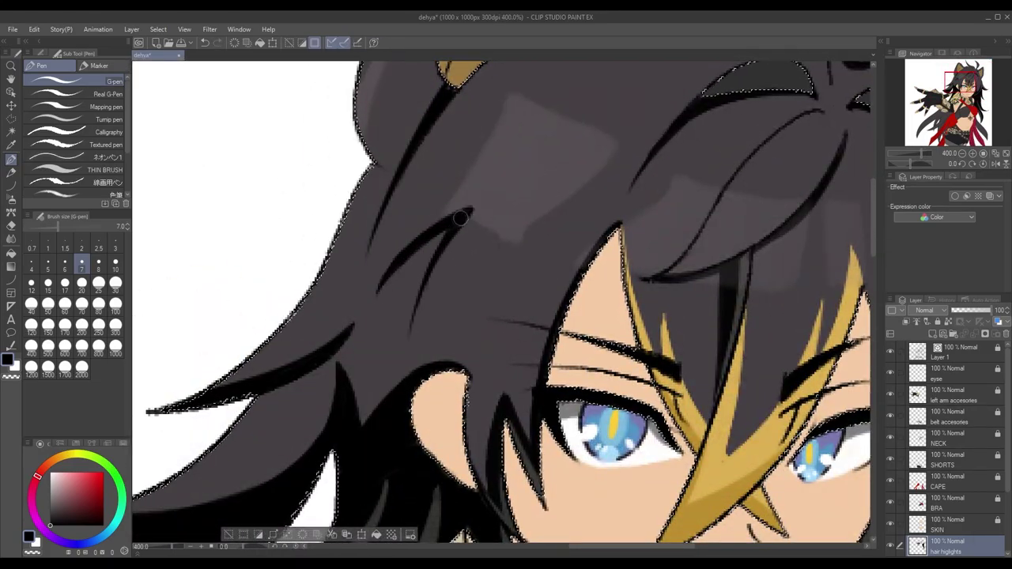
scroll(456, 223, "down", 2)
scroll(469, 294, "up", 4)
scroll(574, 161, "down", 2)
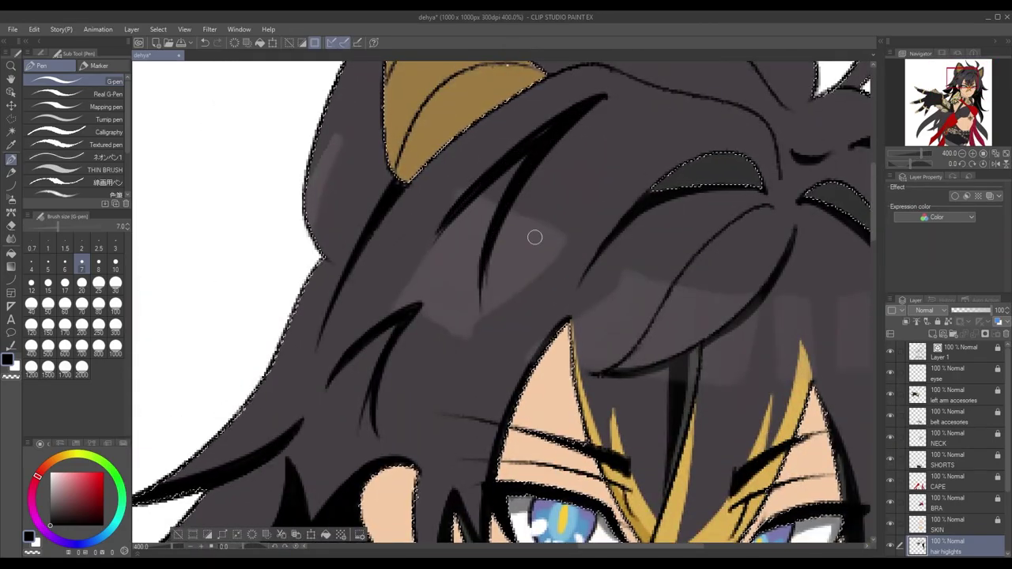
Undo the black V-shaped strands and the light highlight bands on the hair
key("ctrl+z")
key("ctrl+z")
key("ctrl+z")
key("ctrl+z")
key("ctrl+z")
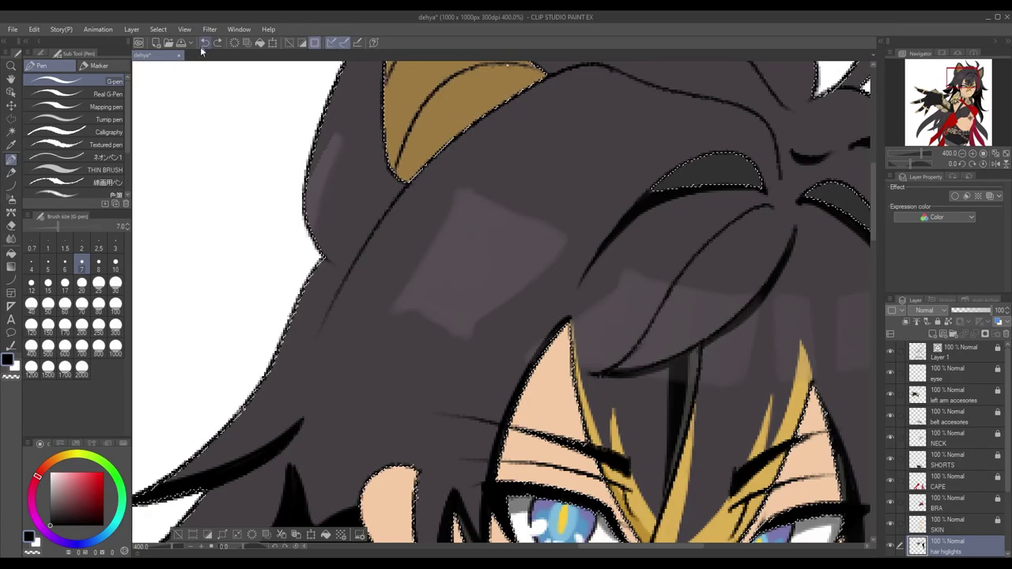
scroll(390, 341, "down", 2)
scroll(390, 342, "up", 2)
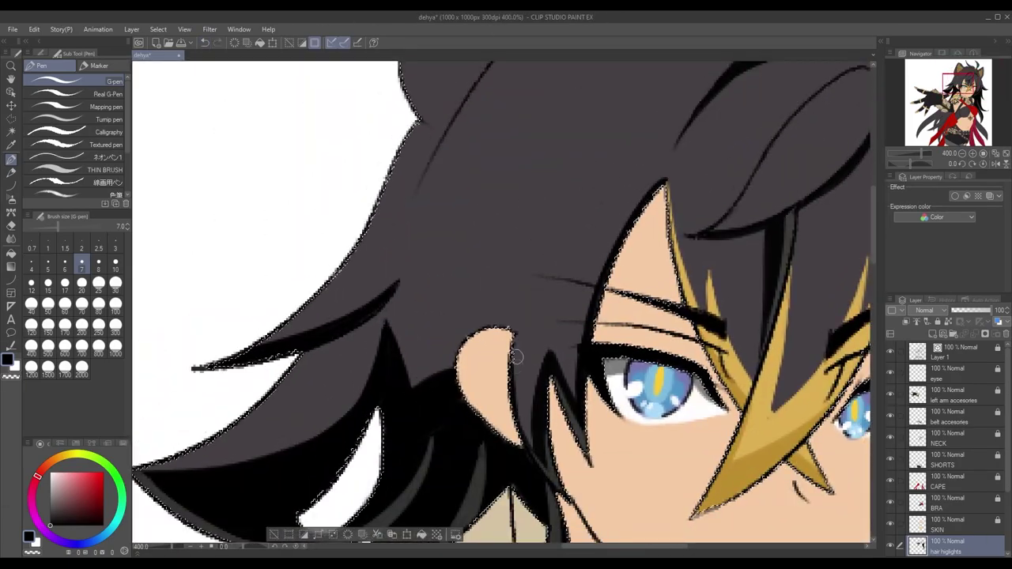
Thicken the hair line below the left cat ear and draw a black V-shaped strand beside it with the G-pen
scroll(489, 322, "down", 2)
scroll(421, 200, "up", 2)
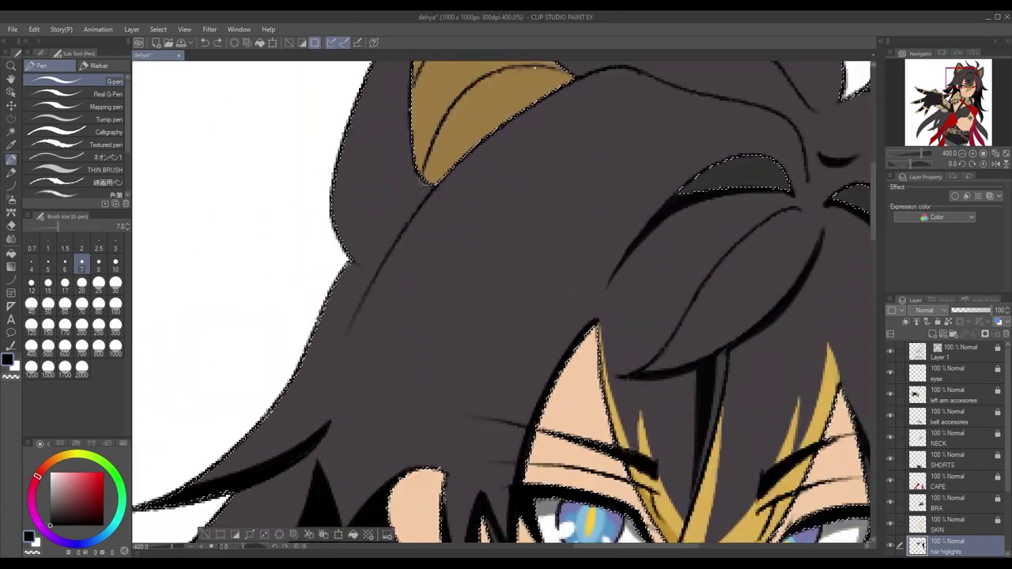
scroll(369, 285, "down", 2)
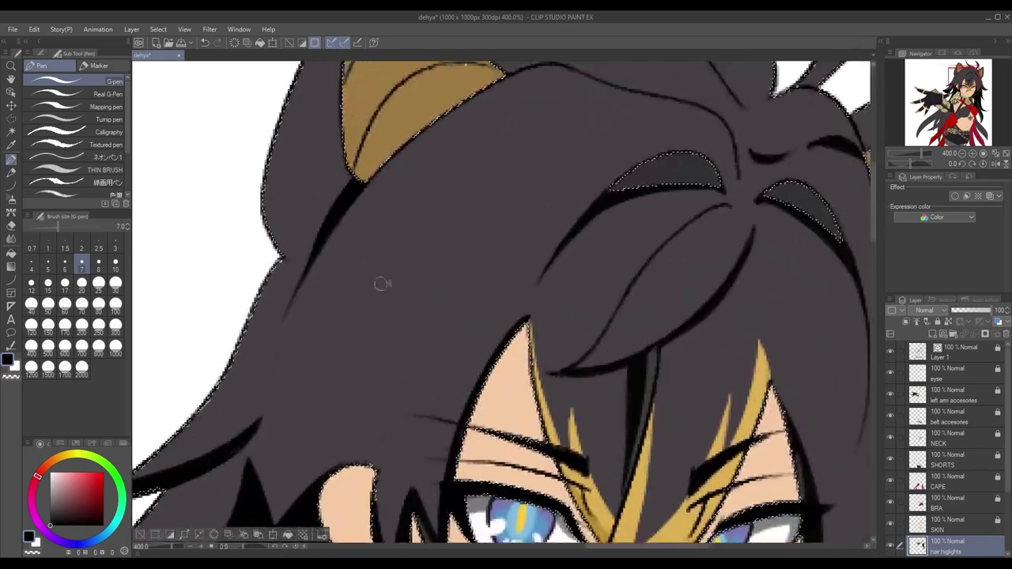
scroll(333, 319, "up", 2)
scroll(382, 265, "down", 1)
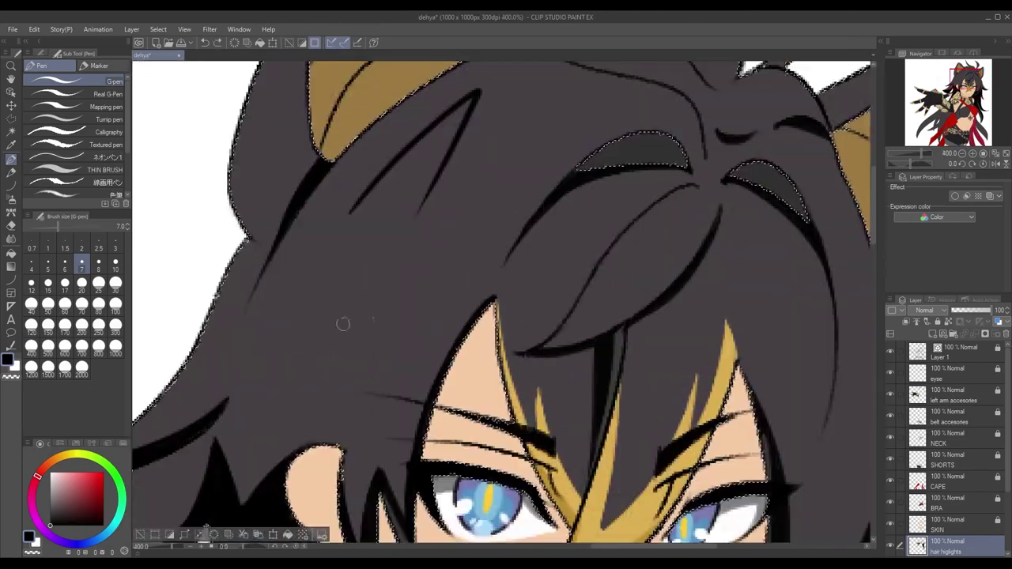
scroll(372, 316, "down", 1)
Draw a black inverted-V strand in the side hair above the human ear with the G-pen
scroll(354, 324, "up", 2)
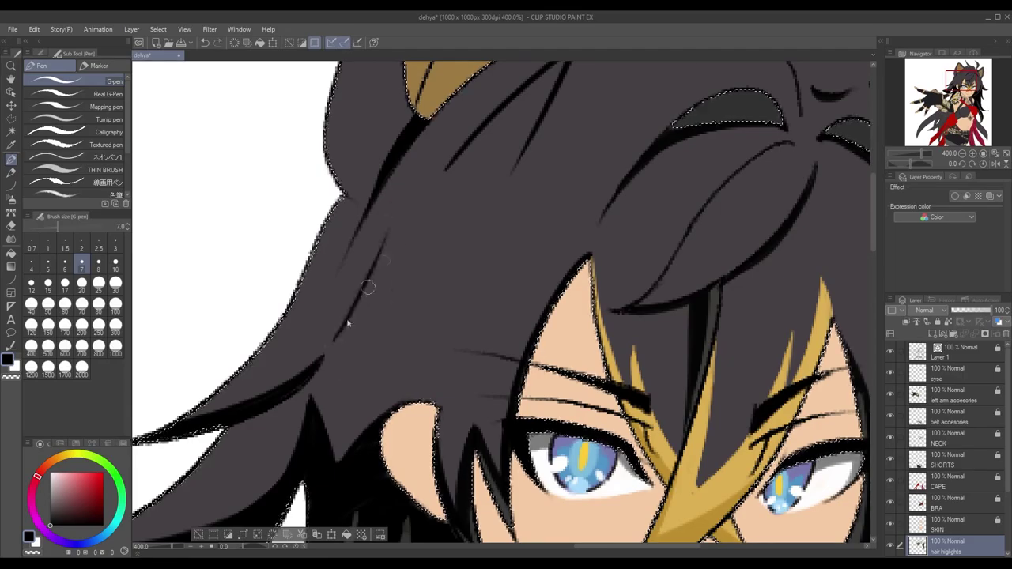
left_click_drag(519, 225, 445, 360)
scroll(506, 292, "down", 2)
scroll(510, 295, "up", 2)
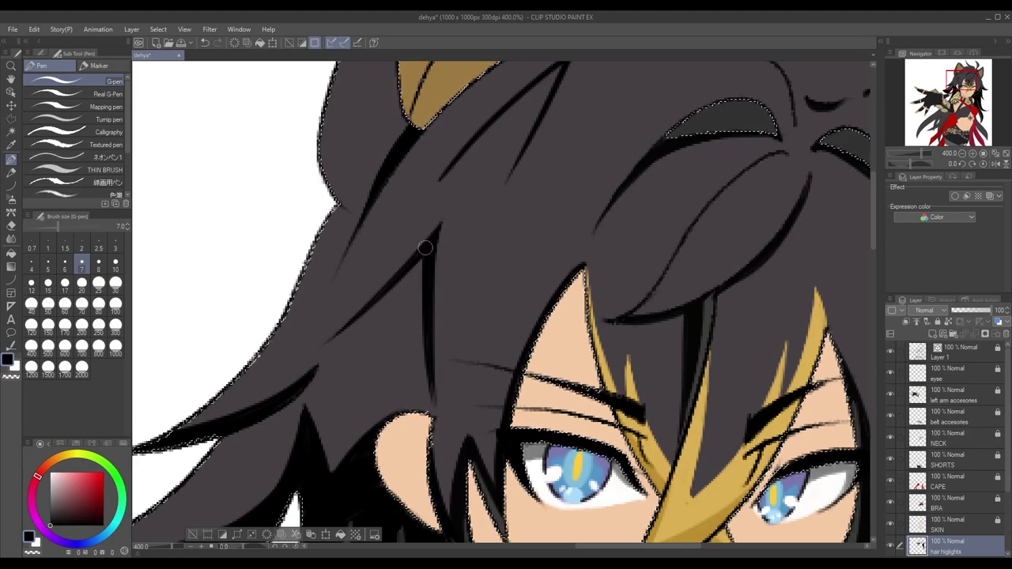
scroll(432, 316, "down", 2)
scroll(418, 293, "up", 2)
Draw two black strands converging at the left temple and a short strand above the human ear
mouse_move(484, 241)
left_mouse_down()
mouse_move(435, 280)
mouse_move(465, 264)
mouse_move(509, 194)
left_mouse_up()
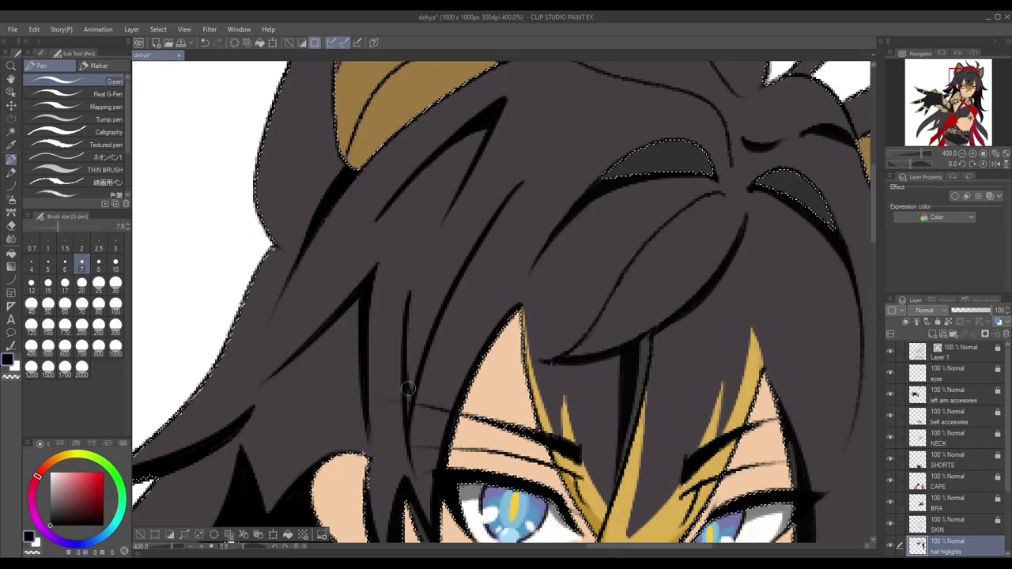
scroll(420, 379, "down", 2)
scroll(339, 353, "up", 2)
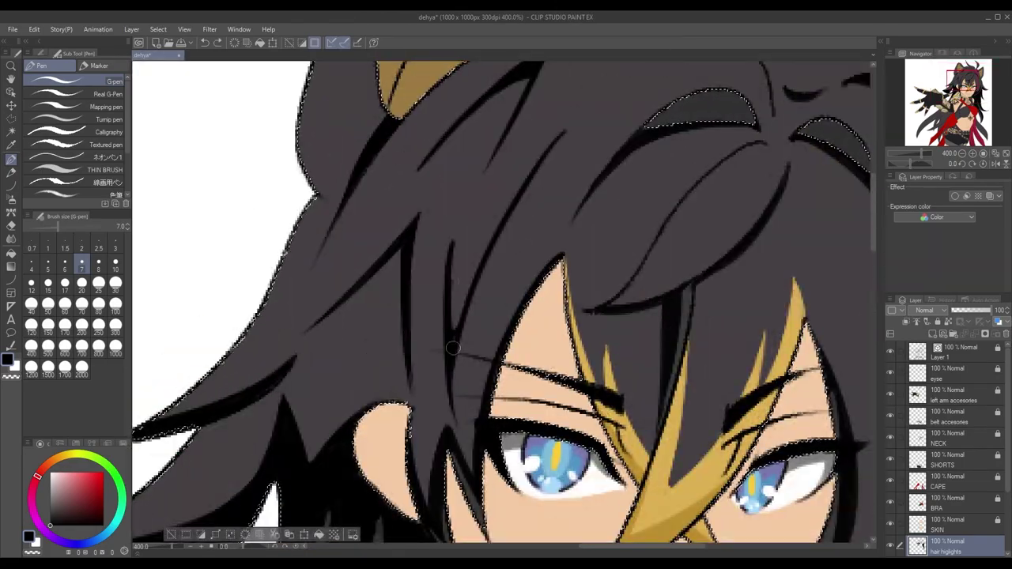
scroll(338, 333, "down", 2)
scroll(284, 440, "up", 2)
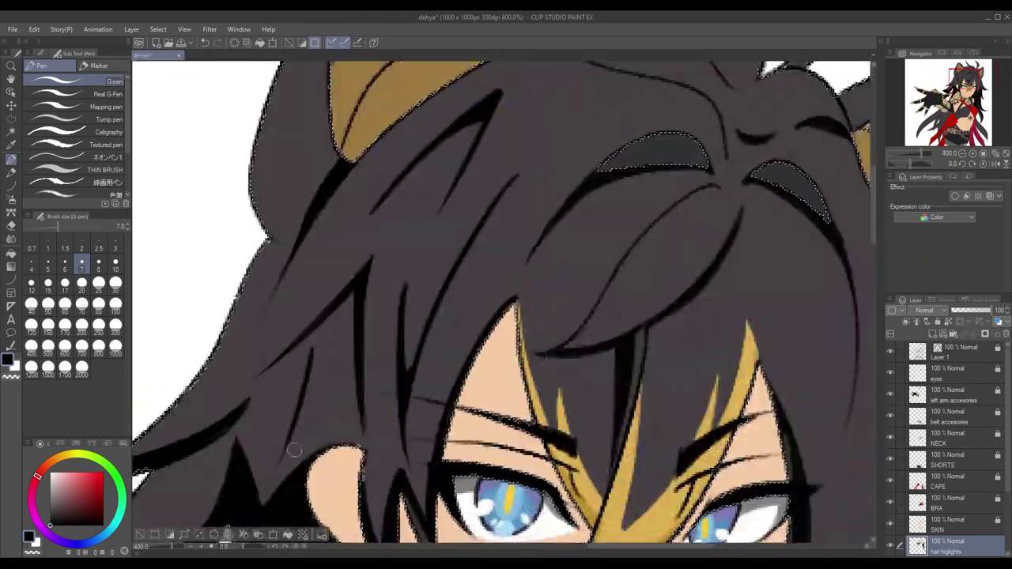
Draw tapered black arcs sweeping over the crown above the left dark gap at the parting
scroll(294, 437, "down", 2)
scroll(450, 294, "up", 2)
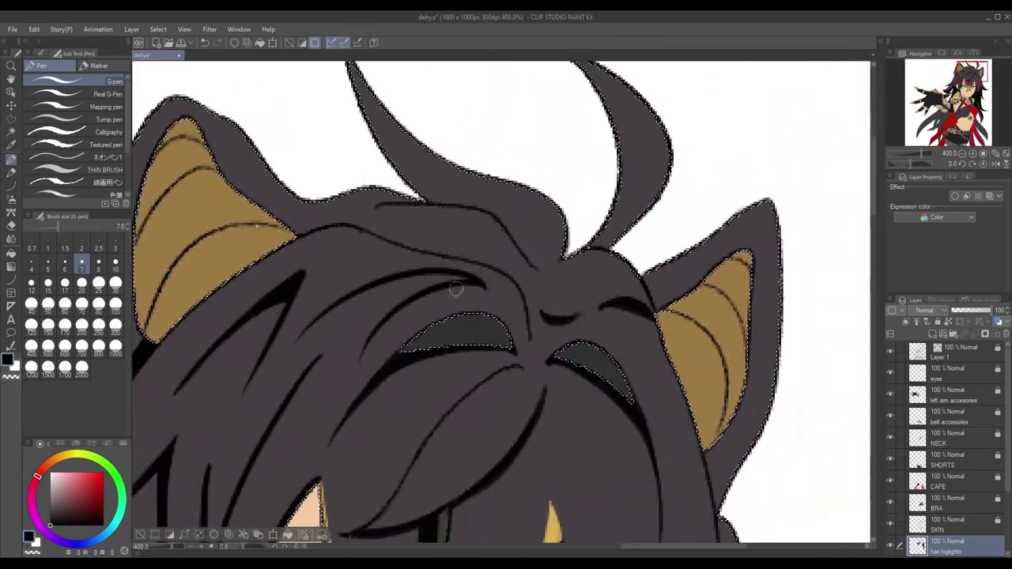
scroll(448, 329, "down", 3)
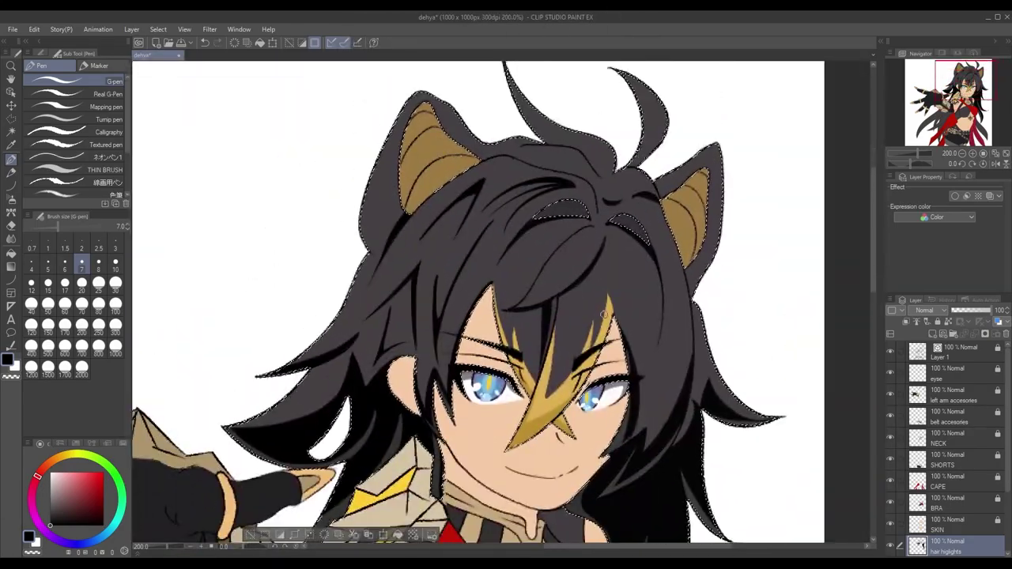
Draw long curved black strands beside the right cat ear and a hooked strand above the right eye
scroll(492, 203, "up", 6)
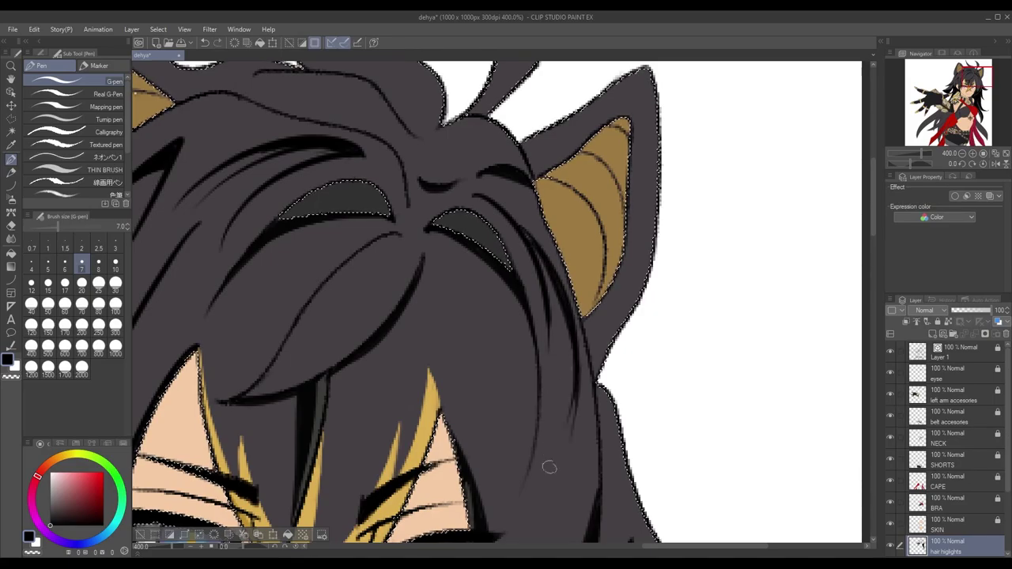
left_click_drag(564, 436, 540, 389)
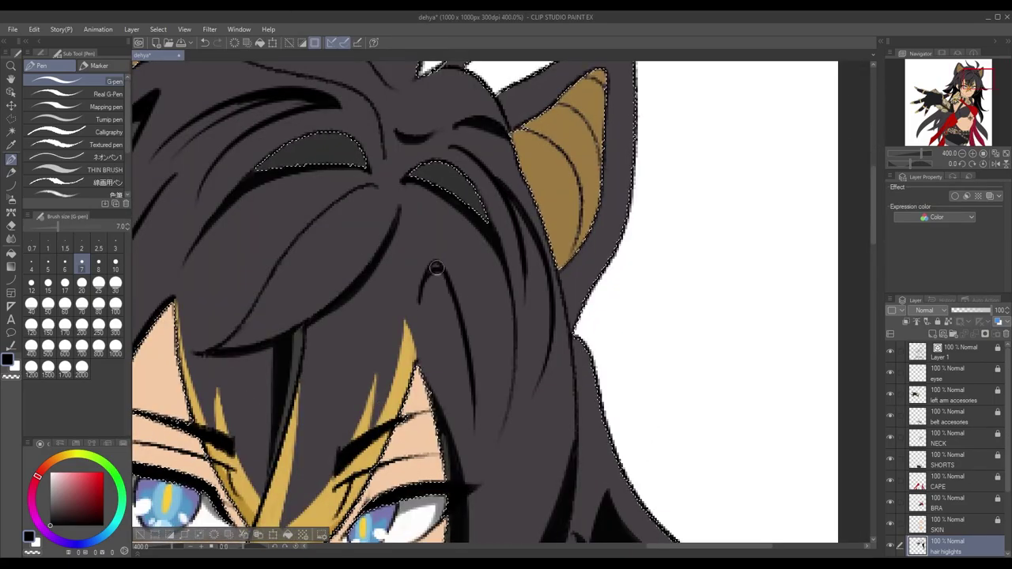
scroll(456, 290, "down", 3)
scroll(578, 247, "up", 3)
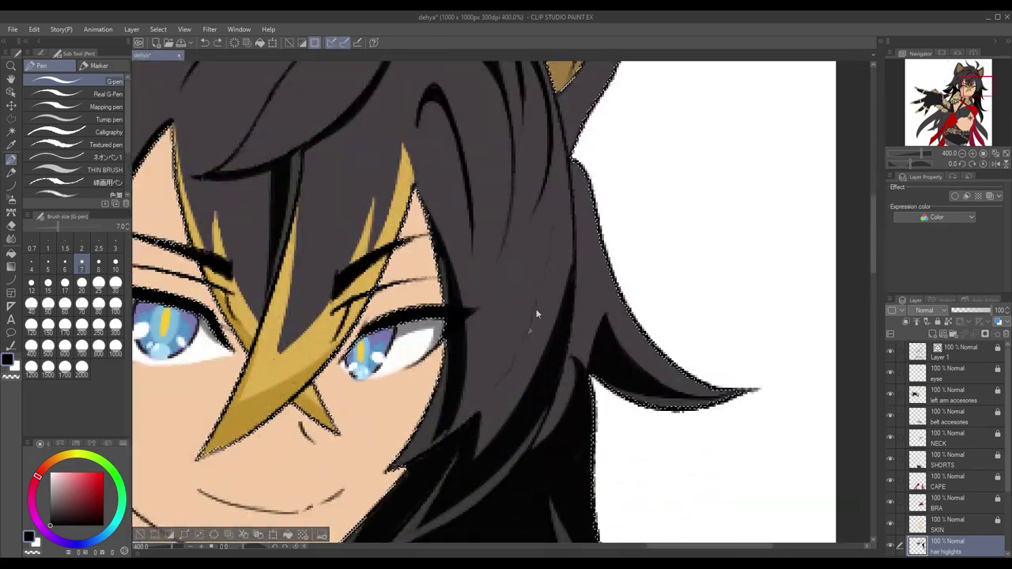
Draw pointed black strands in the side hair to the right of the right eye
scroll(549, 252, "down", 3)
scroll(450, 406, "up", 3)
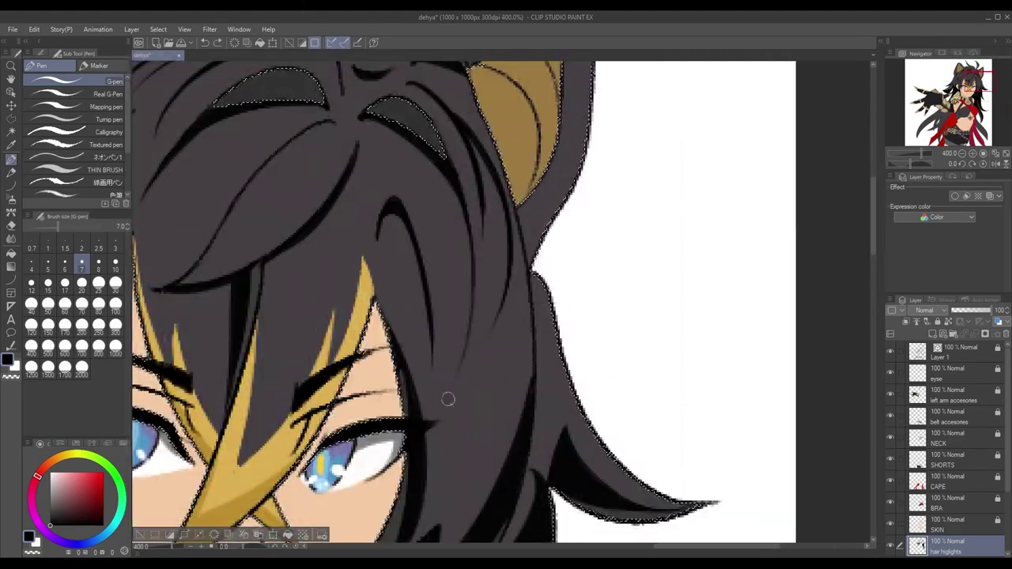
left_click_drag(507, 344, 546, 243)
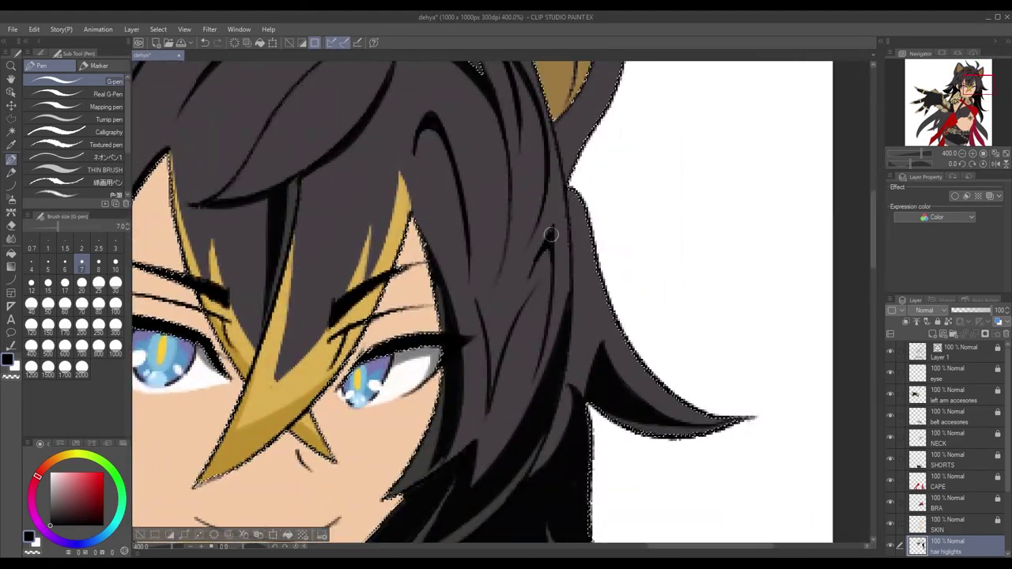
scroll(538, 307, "down", 3)
Draw a forked black strand inside the central bangs, just below the left dark gap at the parting
scroll(568, 255, "up", 3)
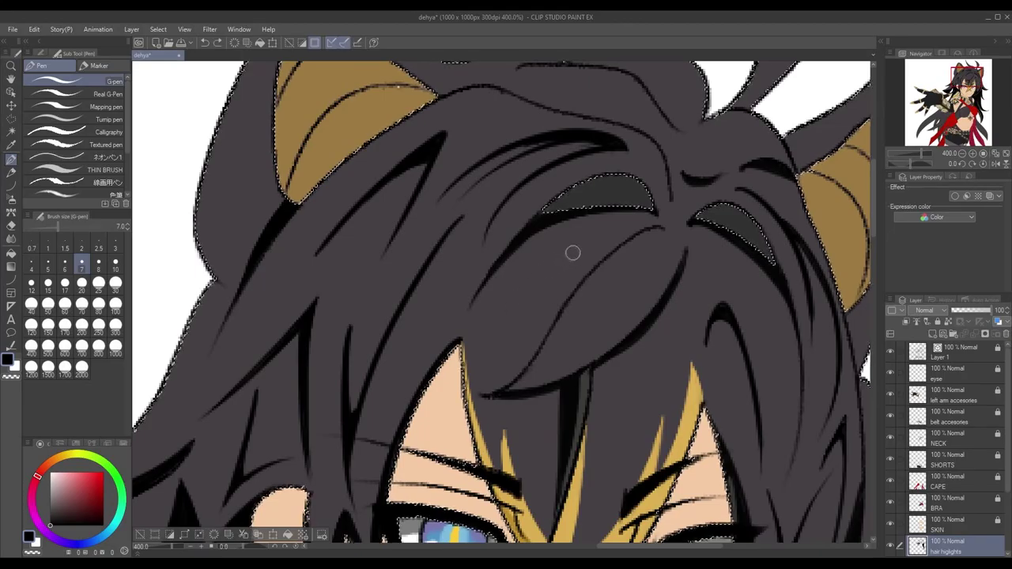
scroll(587, 216, "down", 2)
scroll(587, 216, "up", 2)
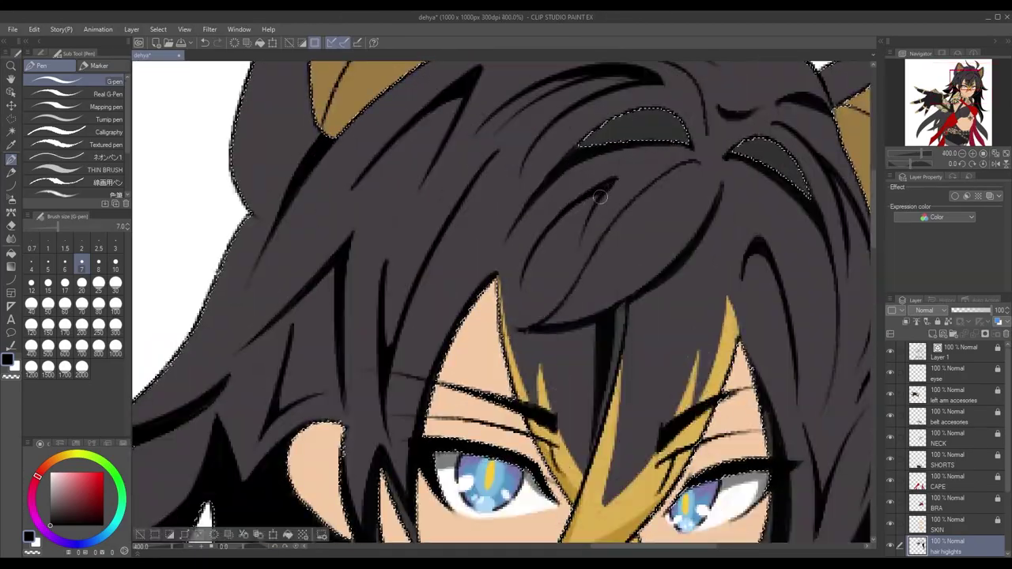
scroll(358, 183, "up", 1)
scroll(358, 183, "down", 3)
Add dark grey shading alongside the black strands on the crown, bangs and side hair with the G-pen
scroll(389, 262, "up", 4)
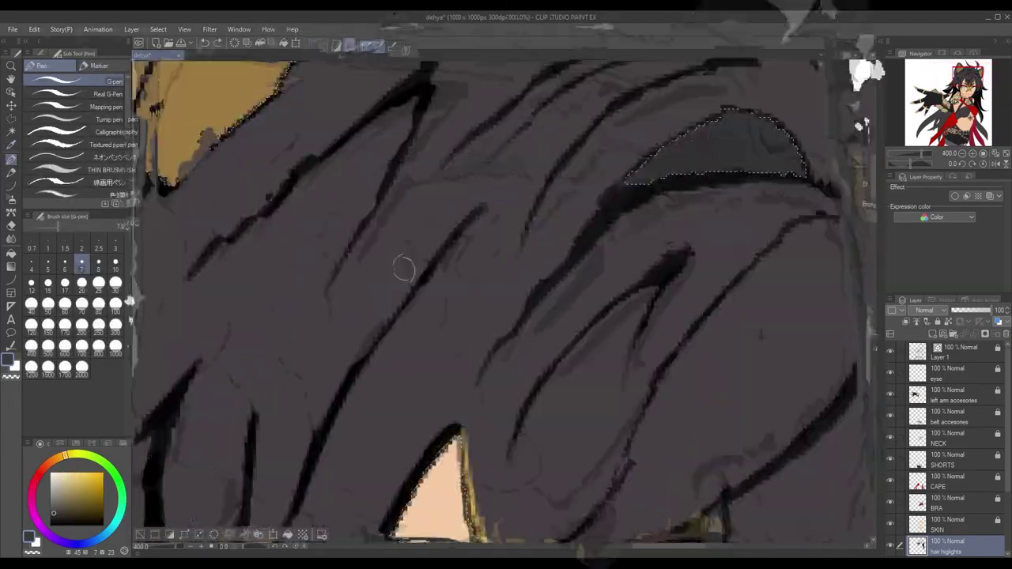
scroll(414, 245, "down", 3)
scroll(501, 320, "up", 2)
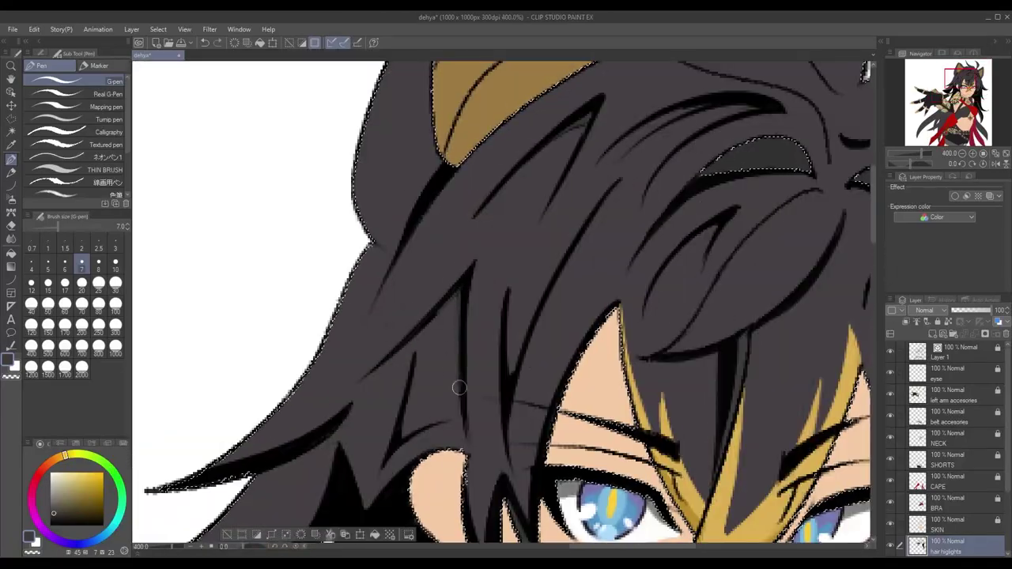
scroll(459, 393, "down", 3)
scroll(515, 107, "up", 2)
scroll(516, 106, "up", 2)
scroll(535, 271, "down", 3)
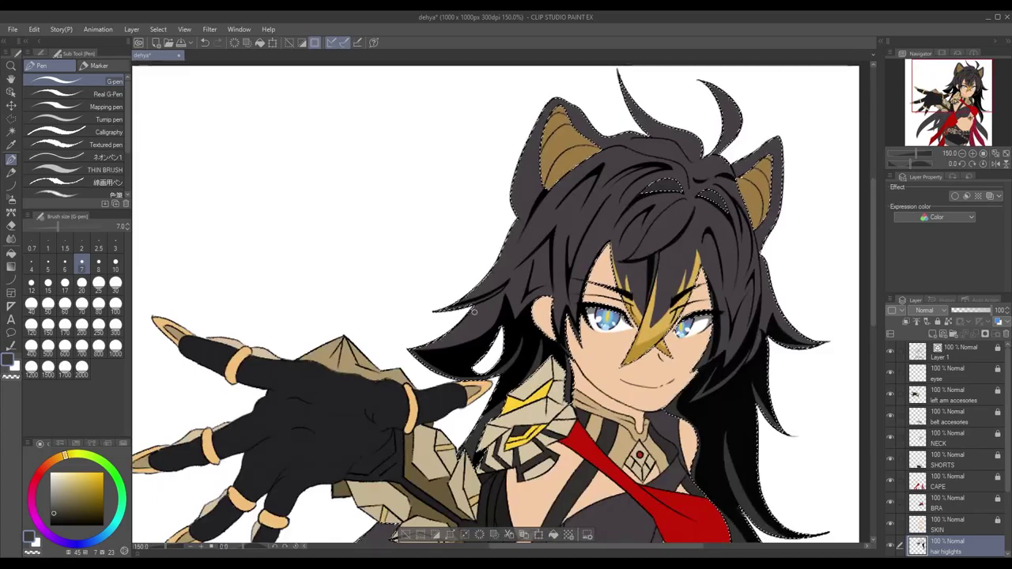
scroll(416, 298, "down", 3)
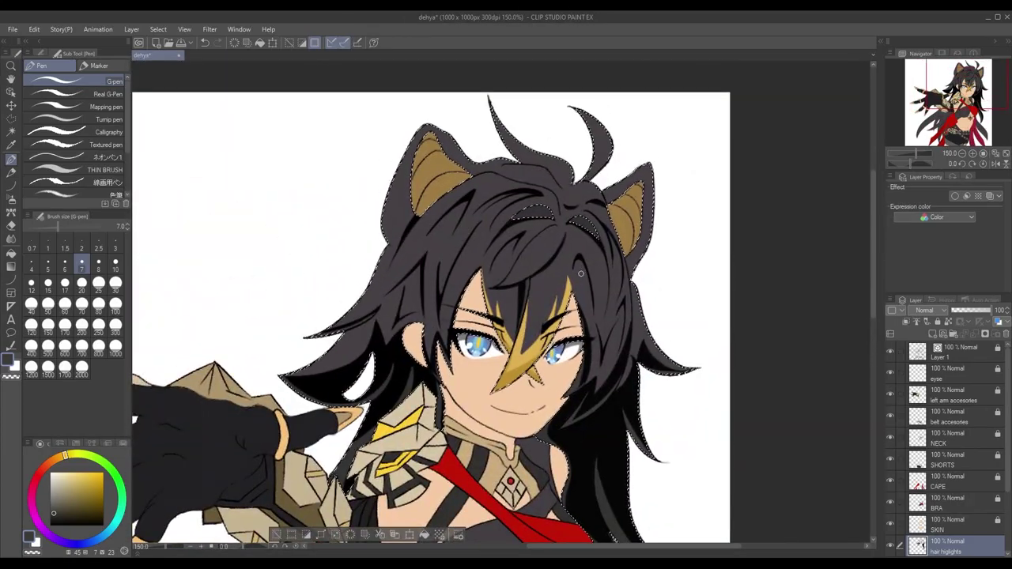
Shade the outer edges of the two curled strands on top of the head in black with the G-pen
scroll(421, 137, "up", 3)
mouse_move(537, 180)
left_mouse_down()
mouse_move(531, 208)
mouse_move(515, 158)
mouse_move(520, 129)
left_mouse_up()
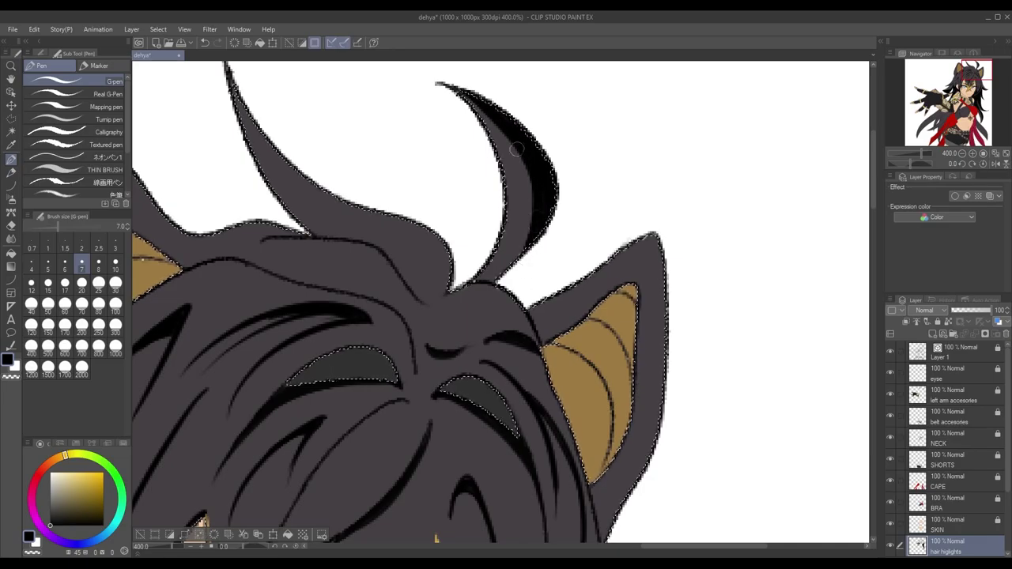
scroll(537, 209, "up", 2)
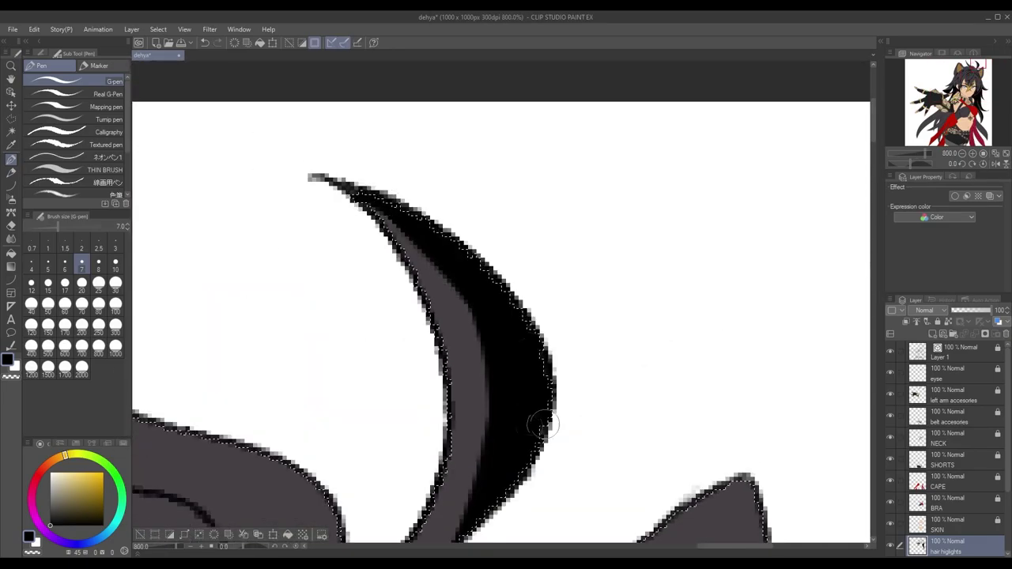
scroll(528, 431, "down", 2)
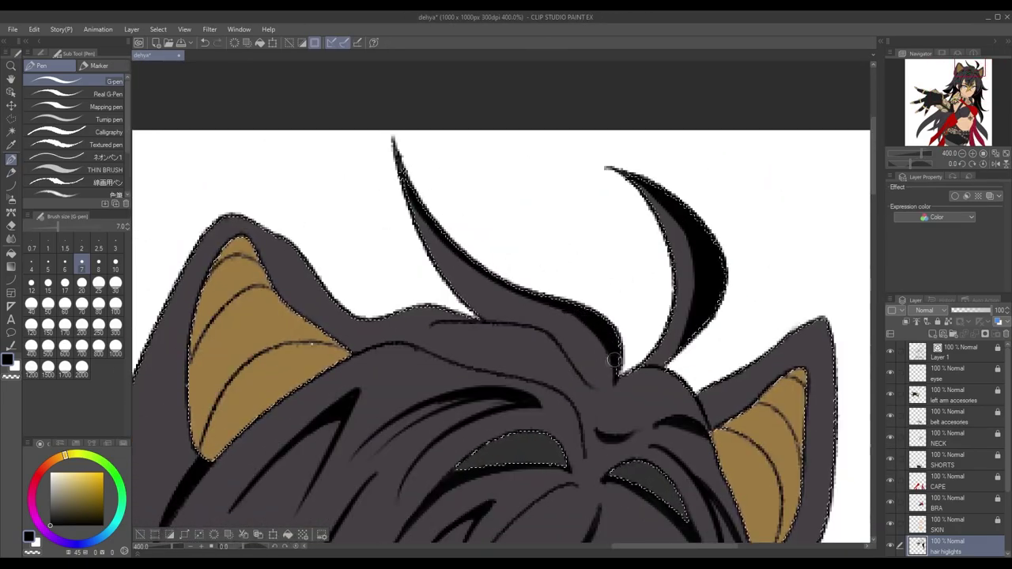
left_click_drag(399, 168, 452, 250)
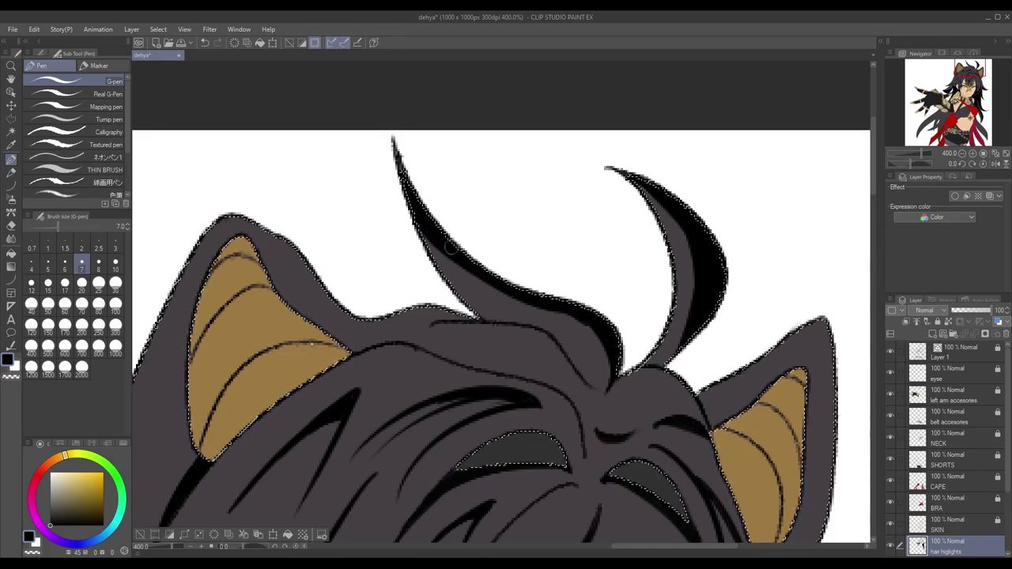
Extend the black shading of the curled strand on top of the head down to its root at the parting
left_click_drag(609, 374, 548, 312)
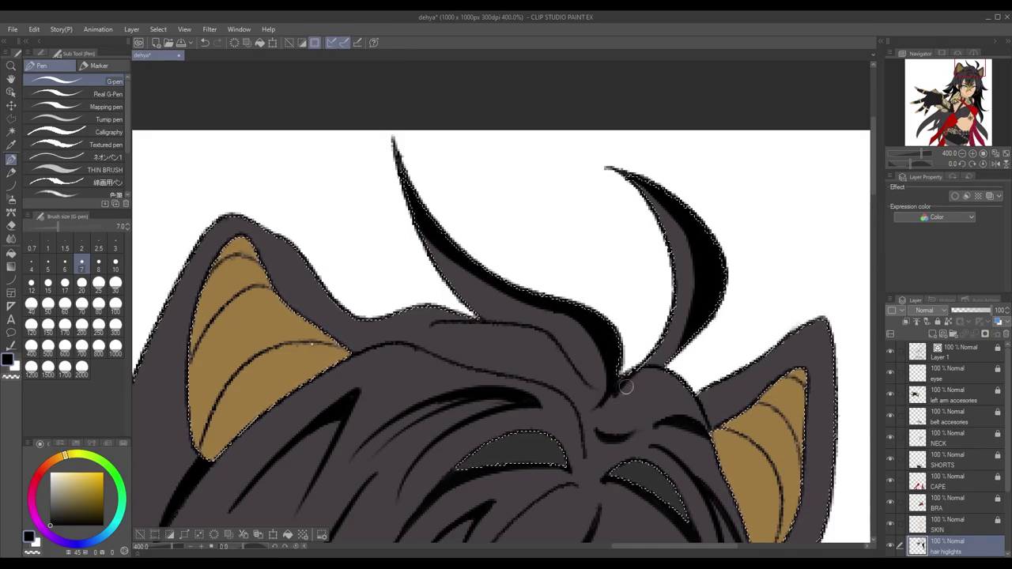
left_click_drag(685, 386, 572, 301)
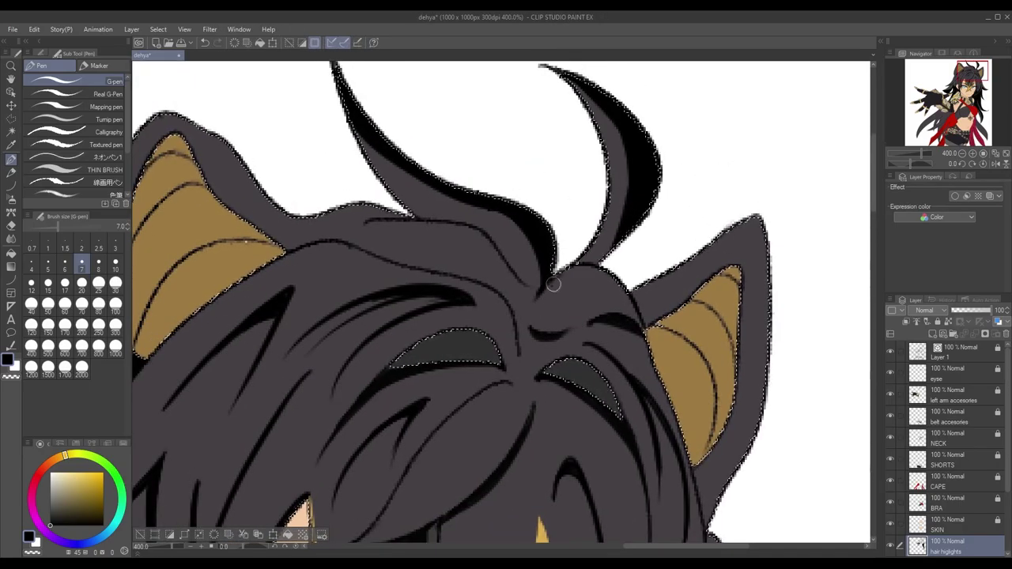
scroll(530, 305, "down", 4)
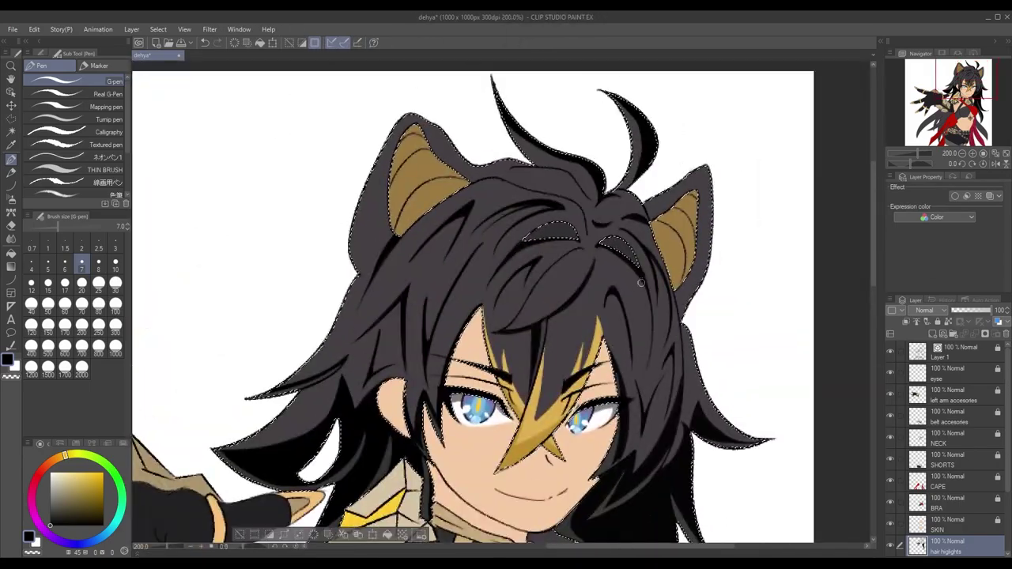
Shade the outer edges of the cat ears in black with the G-pen
scroll(571, 238, "up", 4)
left_click_drag(571, 237, 563, 329)
scroll(534, 217, "down", 2)
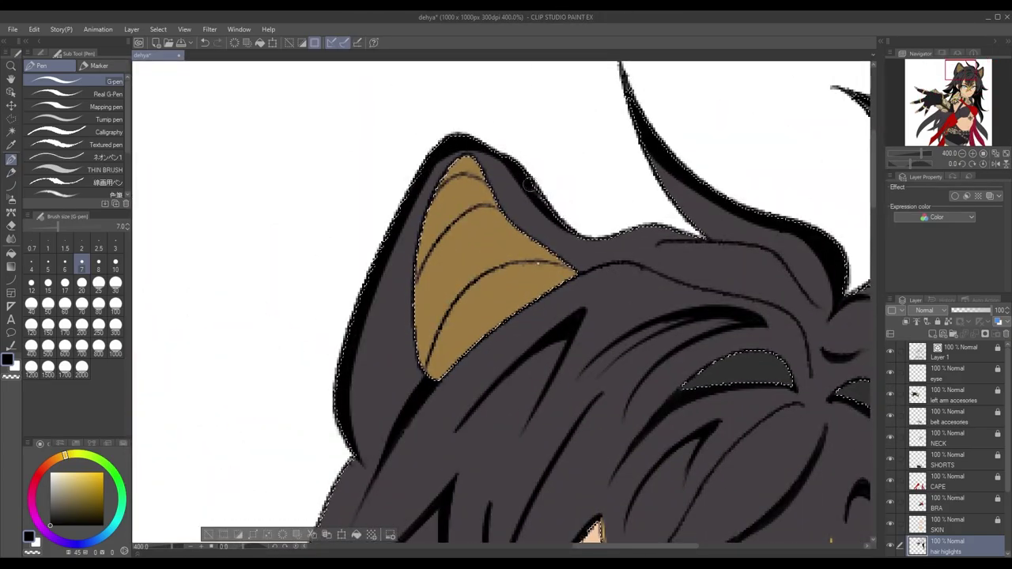
scroll(677, 237, "down", 2)
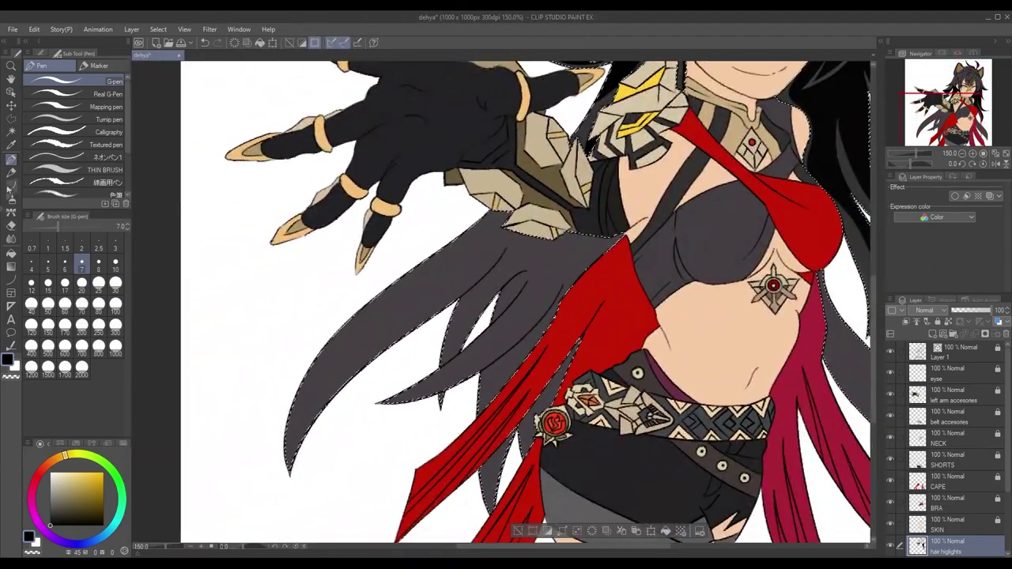
Paint the long hair lock beneath the gloved arm and the smaller one beside it black with a size 25 G-pen
left_click(98, 282)
left_click_drag(494, 223, 288, 431)
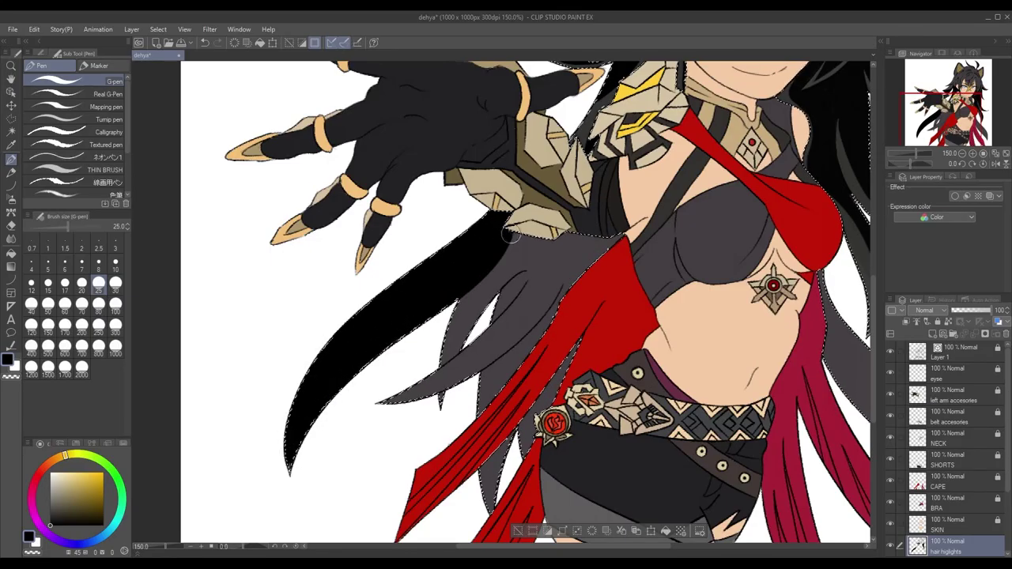
scroll(510, 234, "down", 3)
scroll(493, 253, "up", 5)
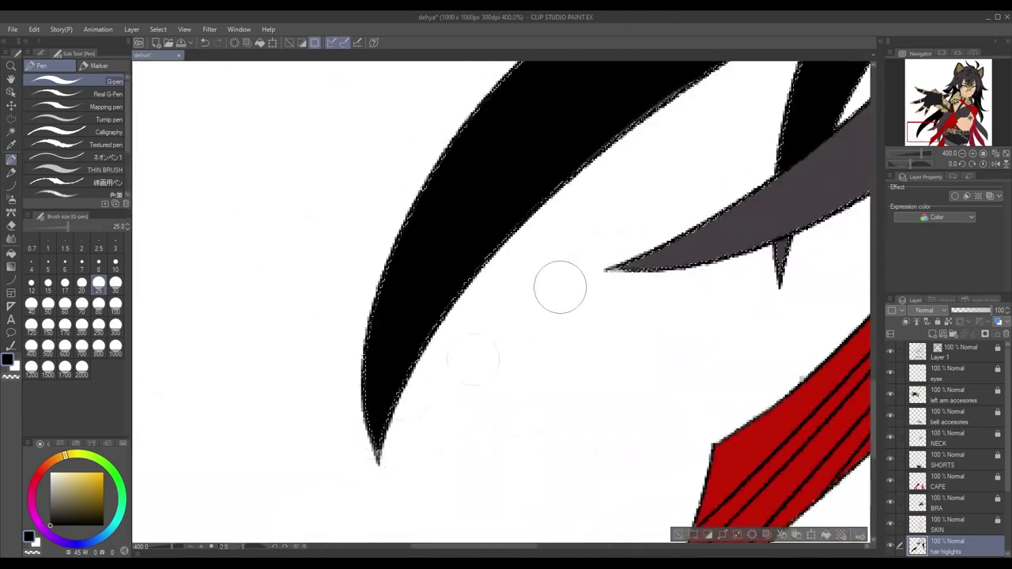
scroll(473, 360, "down", 3)
scroll(335, 163, "up", 2)
Add dark grey highlights along the inner edges of the two black locks beneath the arm with a size 17 G-pen
left_click(11, 159)
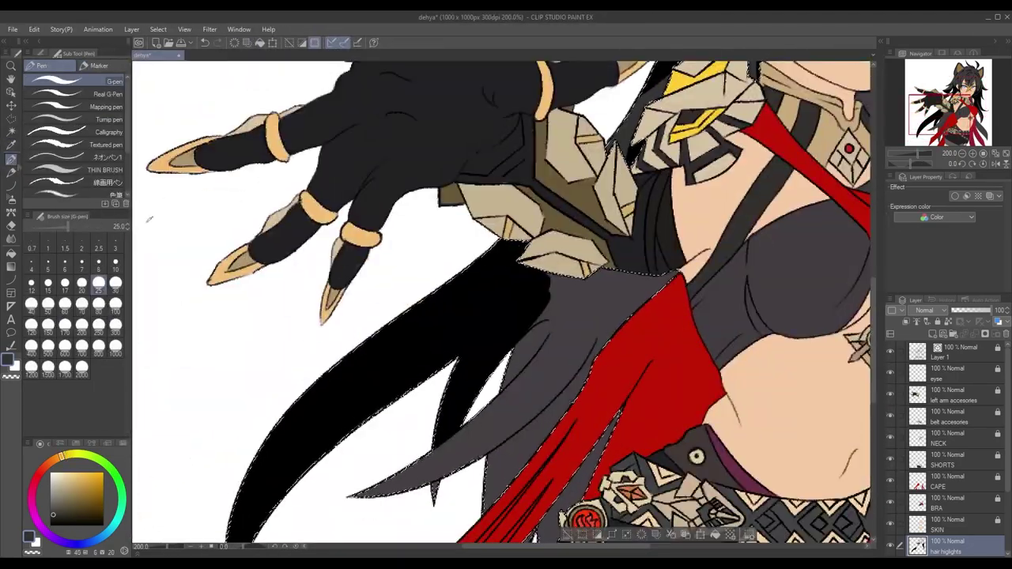
left_click_drag(443, 351, 518, 267)
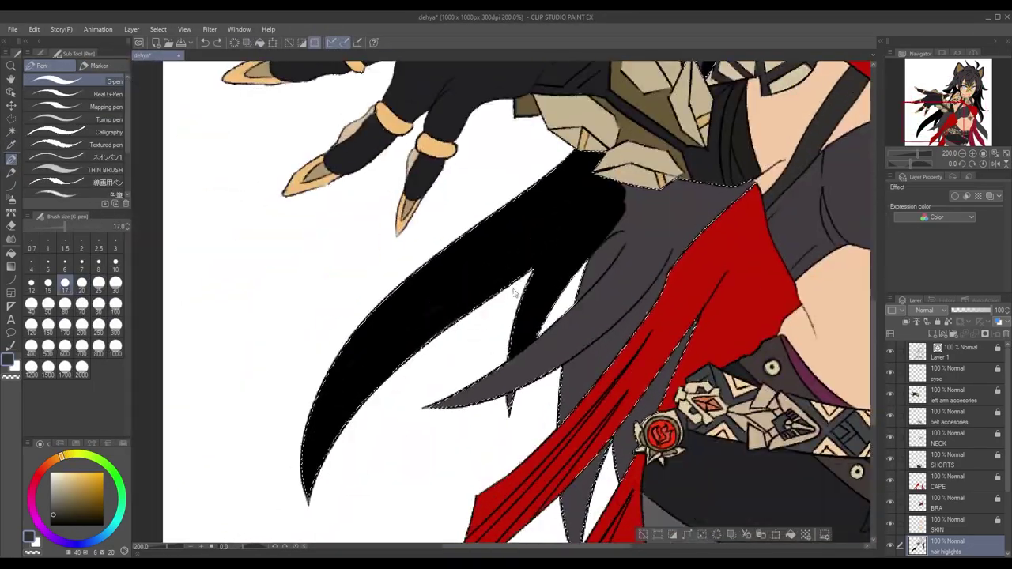
left_click_drag(315, 475, 592, 248)
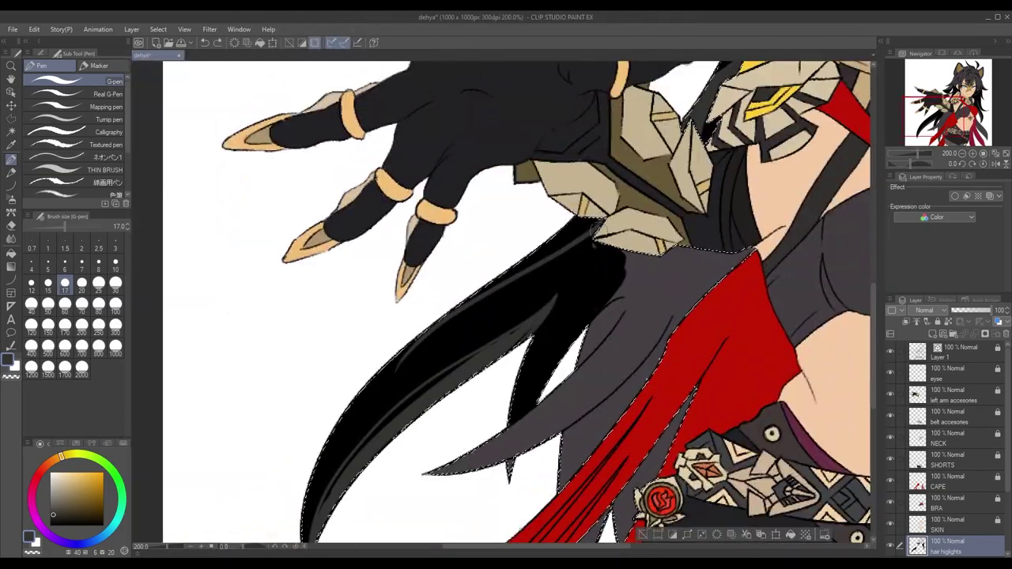
scroll(459, 360, "down", 2)
scroll(424, 245, "up", 4)
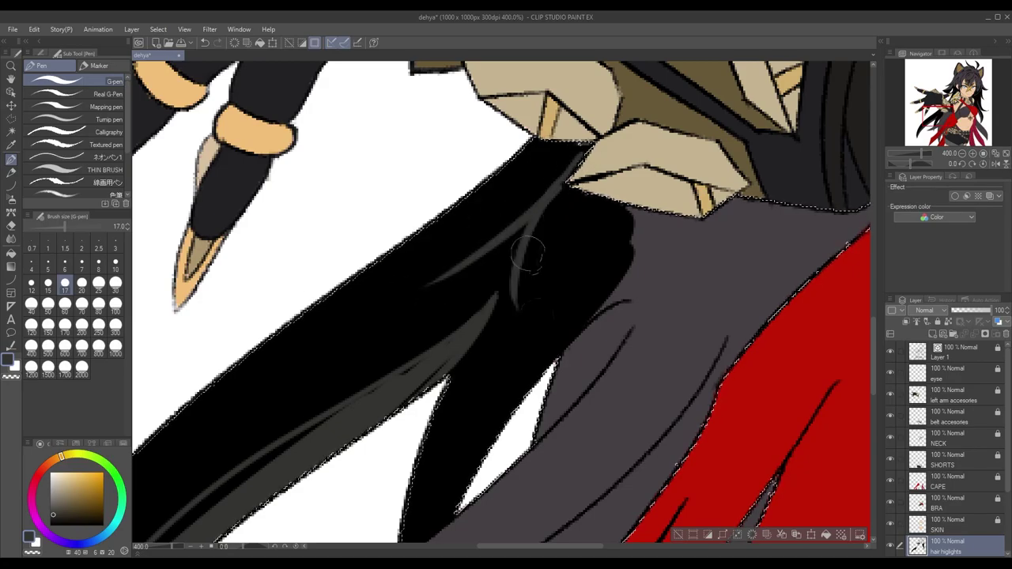
scroll(564, 253, "down", 1)
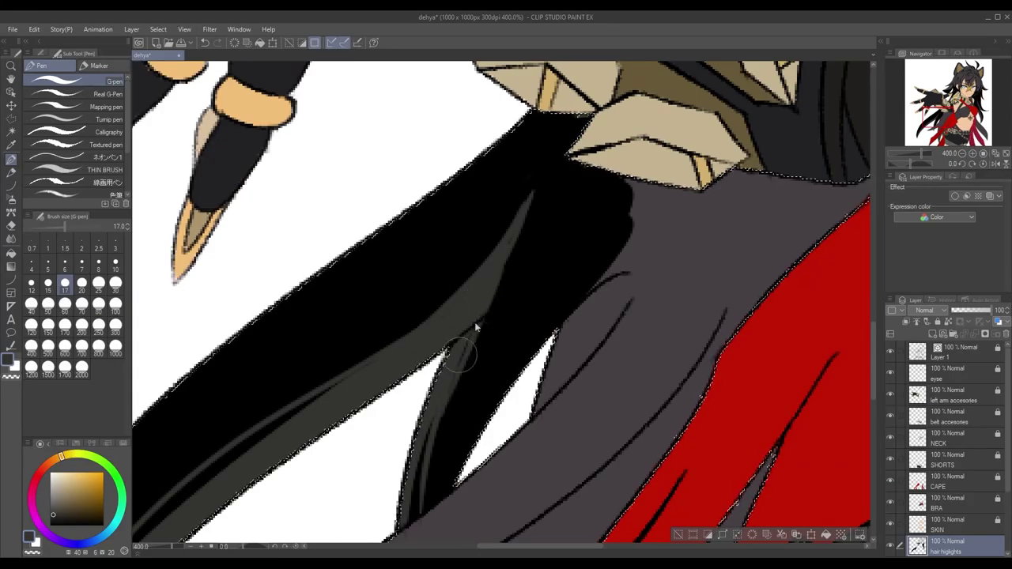
scroll(474, 334, "down", 2)
mouse_move(538, 267)
left_mouse_down()
mouse_move(212, 516)
mouse_move(293, 277)
mouse_move(475, 285)
left_mouse_up()
scroll(212, 516, "down", 1)
Fill the remaining hair between the arm and the red cape with black using a size 30 G-pen
left_click(115, 283)
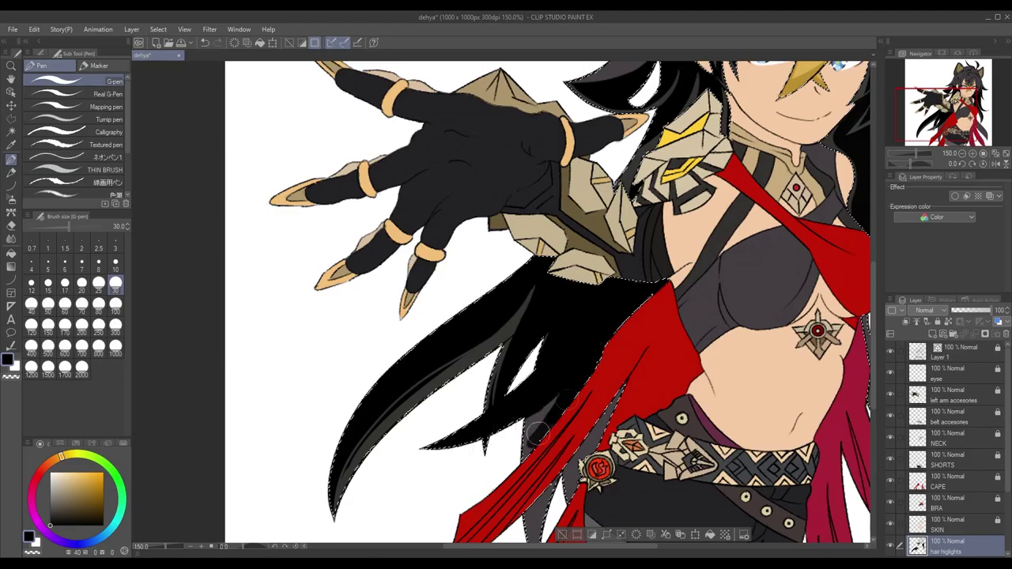
left_click_drag(603, 328, 530, 255)
left_click_drag(450, 370, 502, 418)
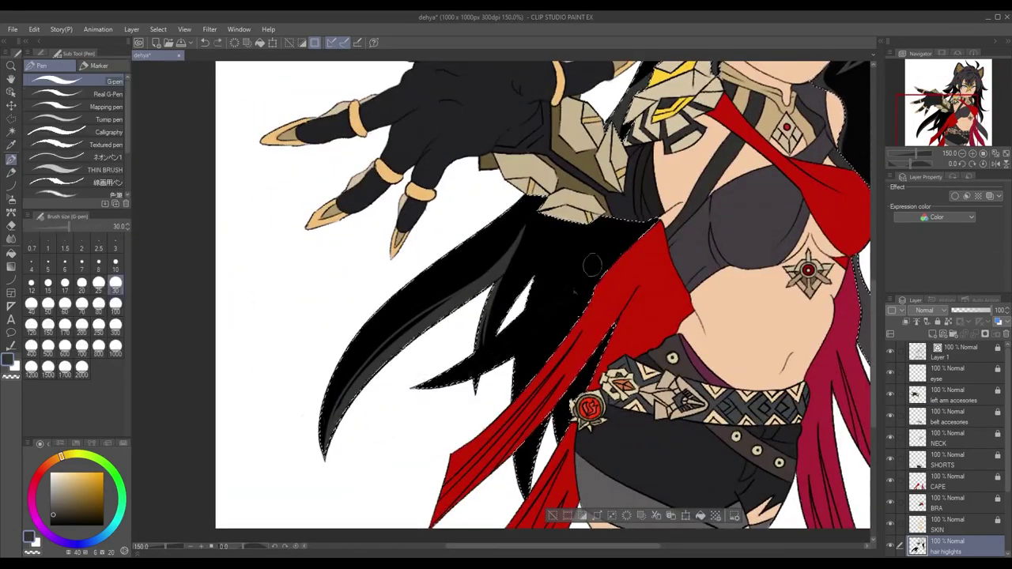
Paint dark grey highlights on the pointed lock and the strands behind the red cape, using size 12 for the finer streaks
scroll(549, 309, "up", 5)
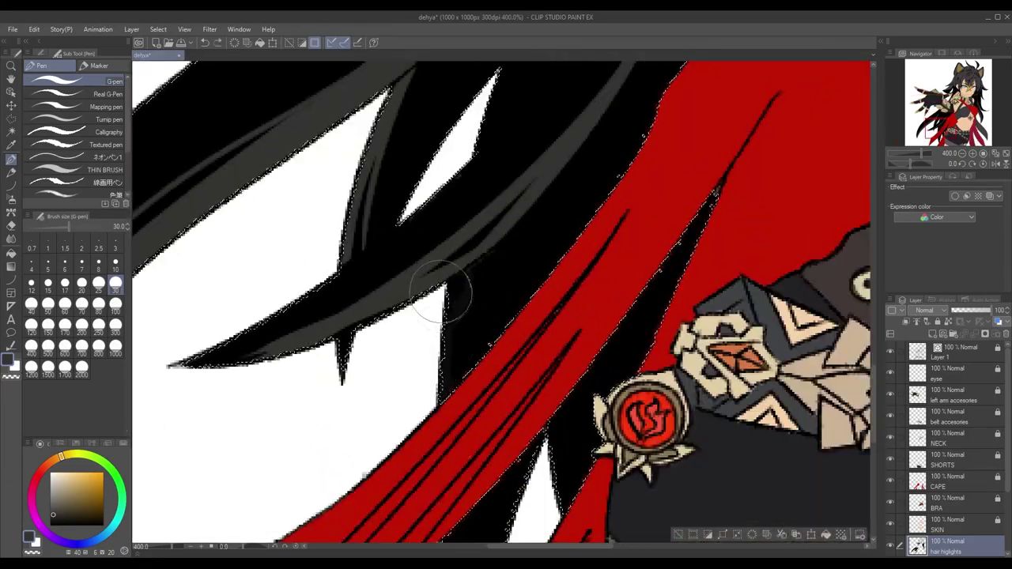
scroll(451, 310, "down", 2)
scroll(466, 320, "down", 3)
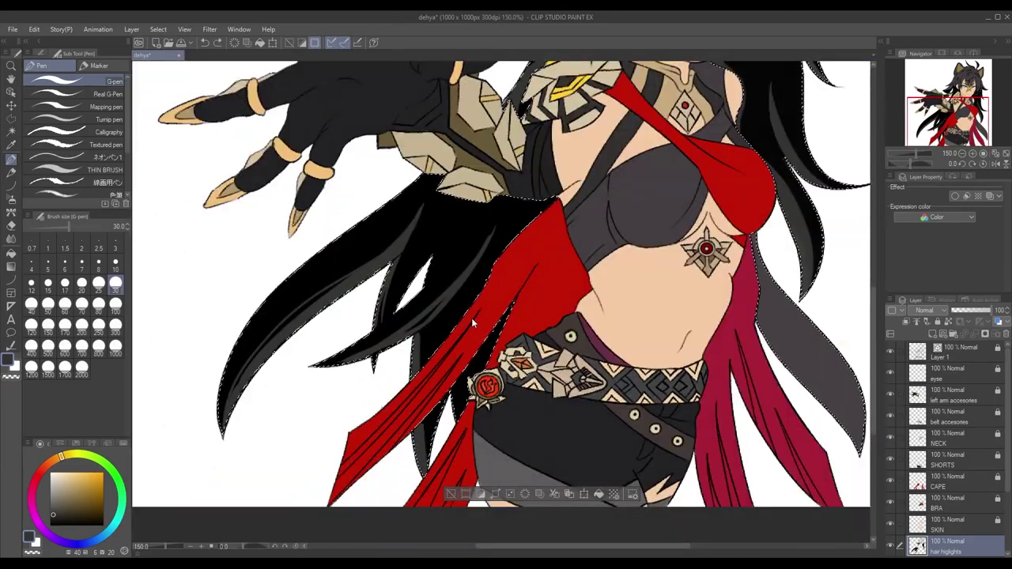
scroll(473, 323, "up", 5)
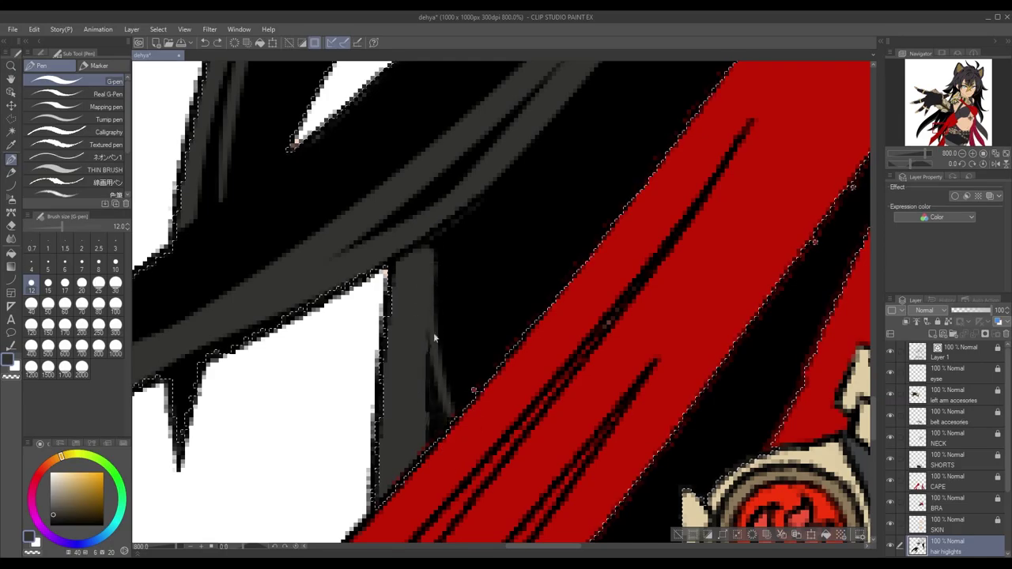
scroll(462, 415, "down", 5)
scroll(470, 211, "up", 3)
left_click_drag(424, 253, 366, 331)
scroll(520, 267, "down", 2)
scroll(489, 218, "up", 2)
scroll(506, 269, "down", 4)
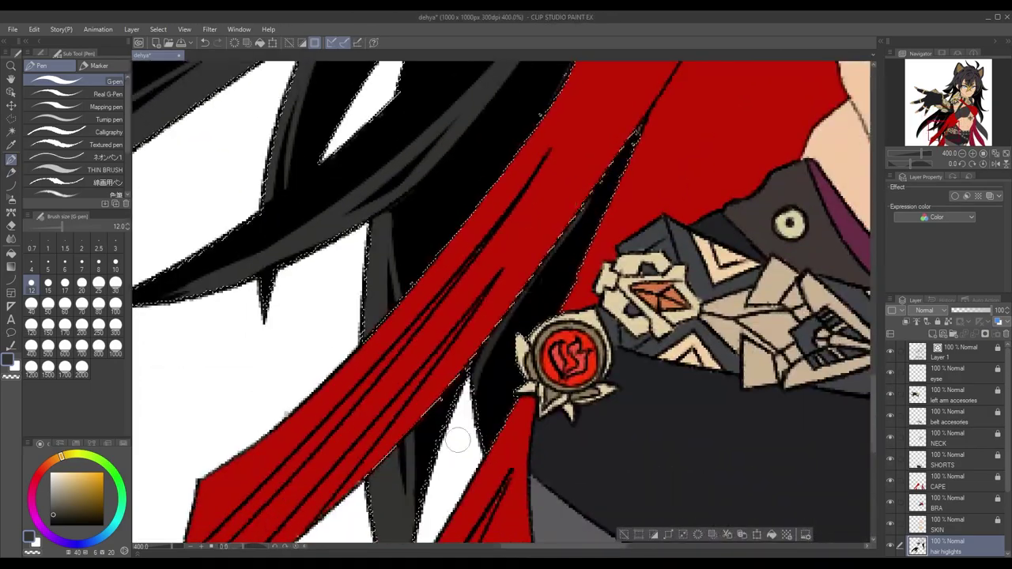
Add thin, curved dark grey streaks to the black hair just below the arm armour with a size 12 G-pen
scroll(615, 161, "down", 5)
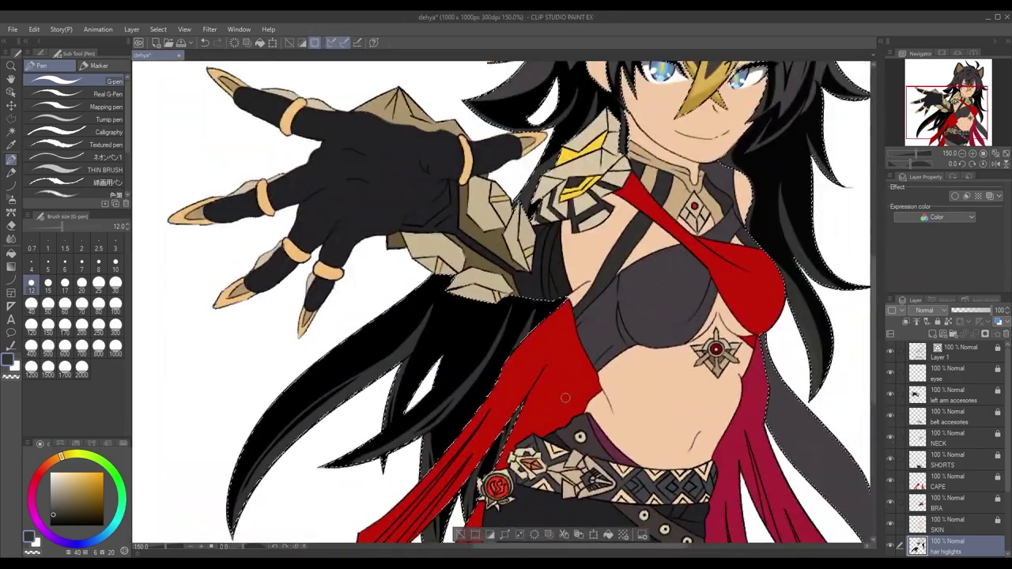
scroll(574, 253, "up", 6)
scroll(574, 253, "down", 4)
scroll(506, 237, "up", 2)
scroll(493, 255, "down", 2)
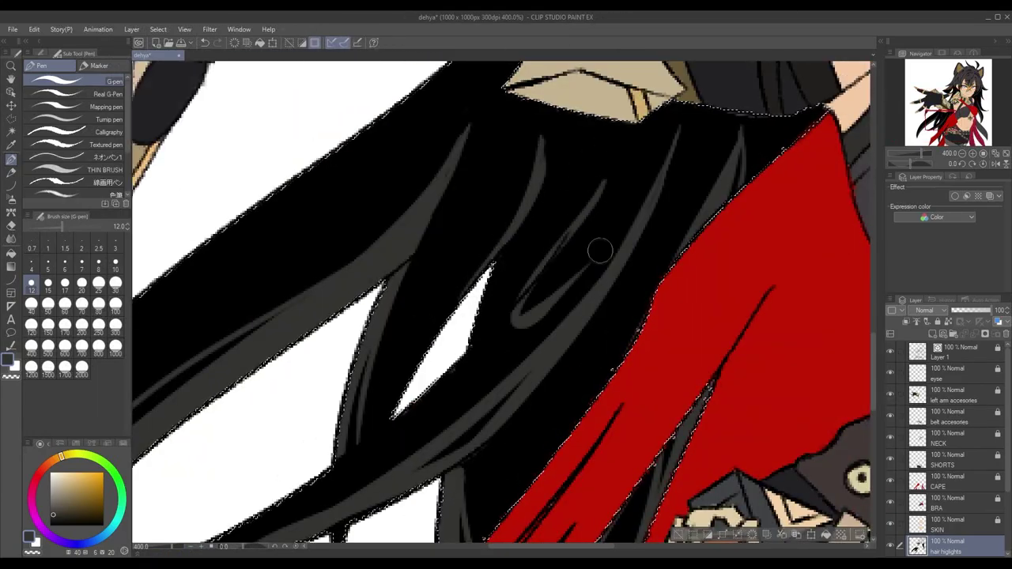
scroll(554, 237, "down", 3)
scroll(525, 290, "up", 2)
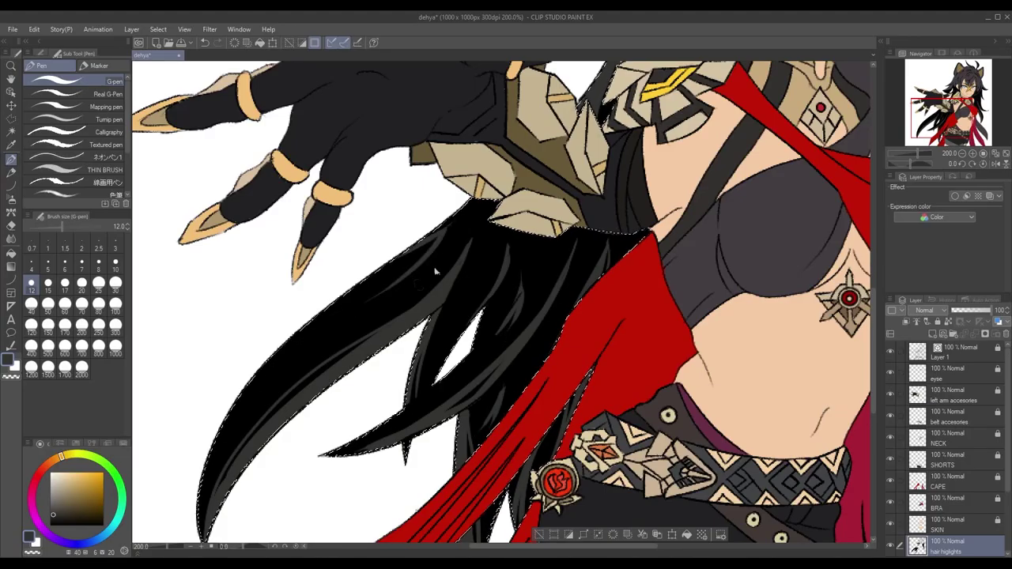
scroll(418, 286, "up", 1)
scroll(495, 261, "down", 2)
scroll(472, 315, "up", 1)
Draw thin black strands inside the grey hair lock beside the red chest cloth with a size 6 G-pen on the hair highlights layer
key("e")
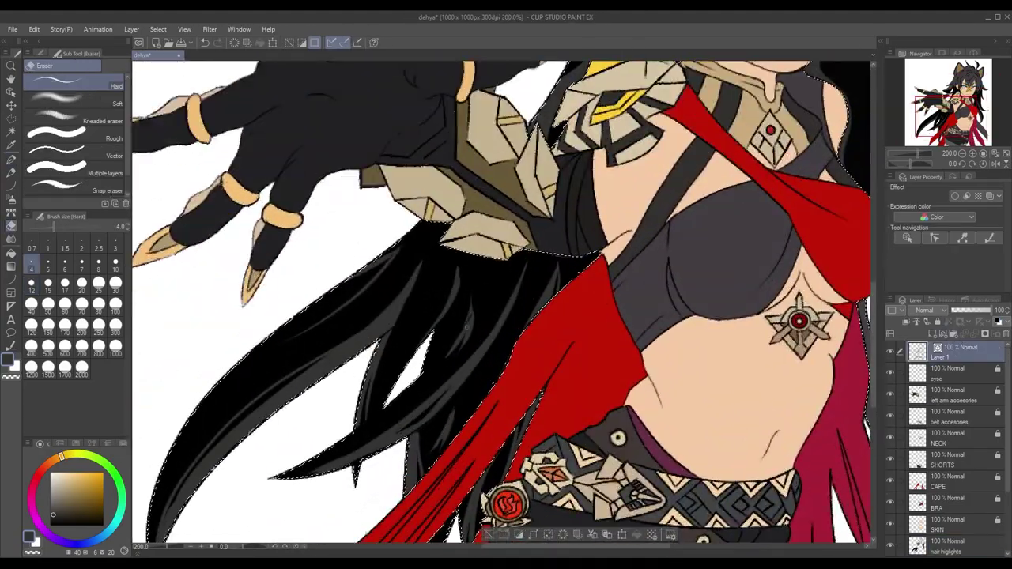
scroll(263, 447, "down", 1)
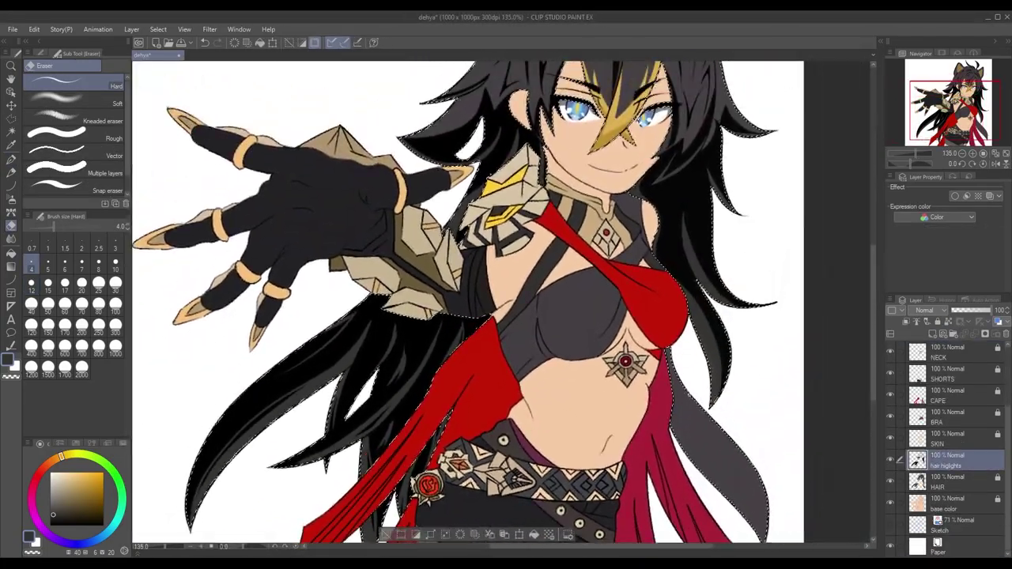
key("i")
scroll(756, 377, "up", 3)
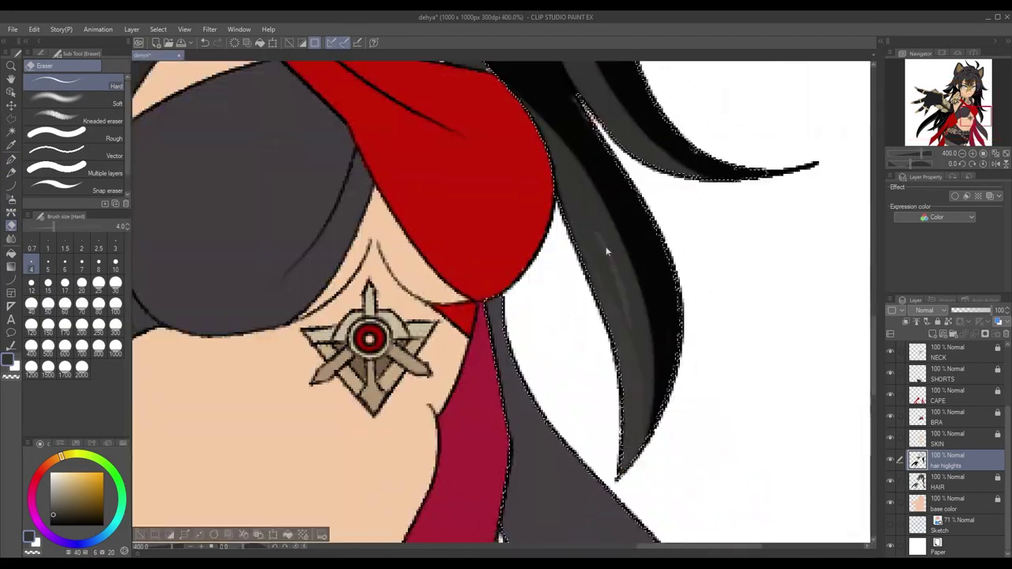
left_click(500, 303)
key("p")
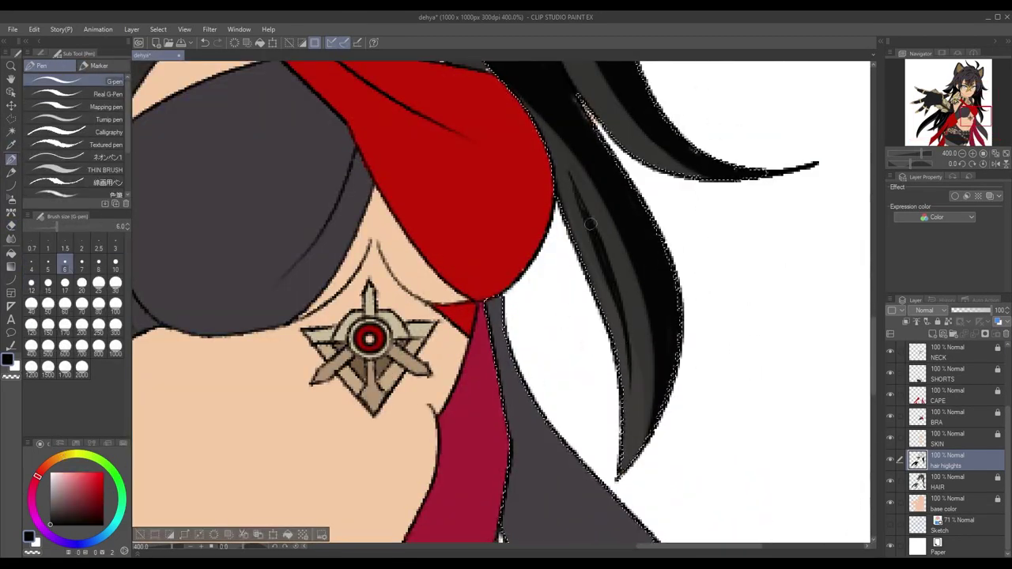
scroll(609, 273, "down", 3)
scroll(445, 226, "up", 5)
scroll(512, 343, "down", 5)
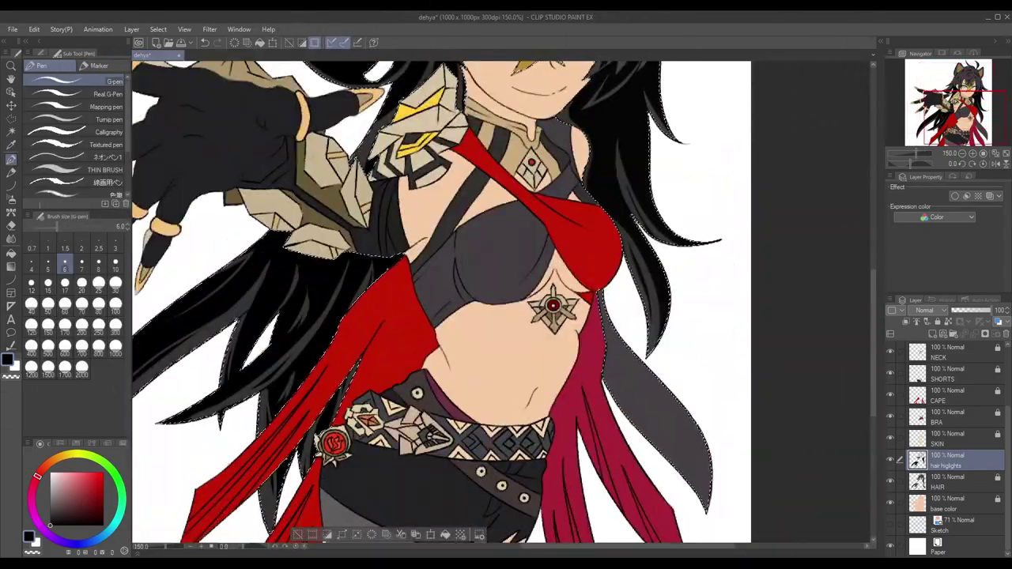
Paint the lowest hair lock beside the crimson cape black with a size 100 G-pen
left_click(31, 324)
left_click(115, 304)
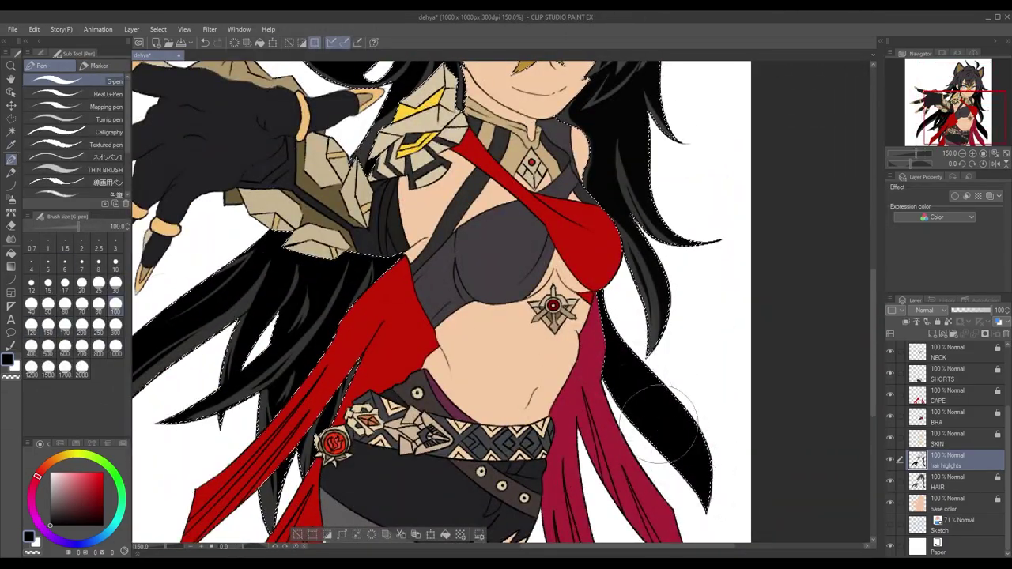
scroll(661, 393, "down", 1)
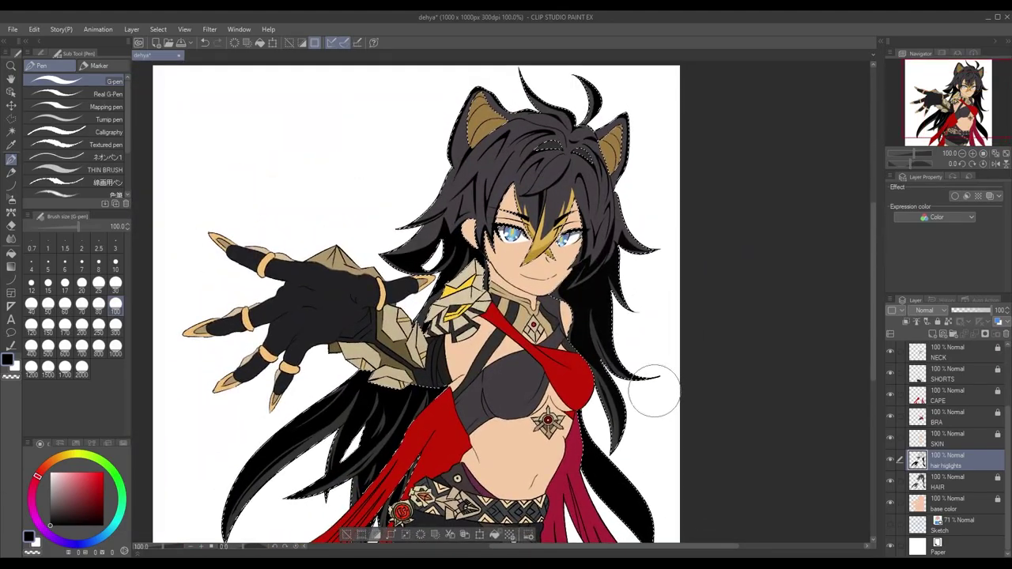
Add dark grey highlights along the black lock beside the crimson cape with a size 20 G-pen
scroll(657, 403, "up", 2)
left_click(11, 146)
left_click(12, 158)
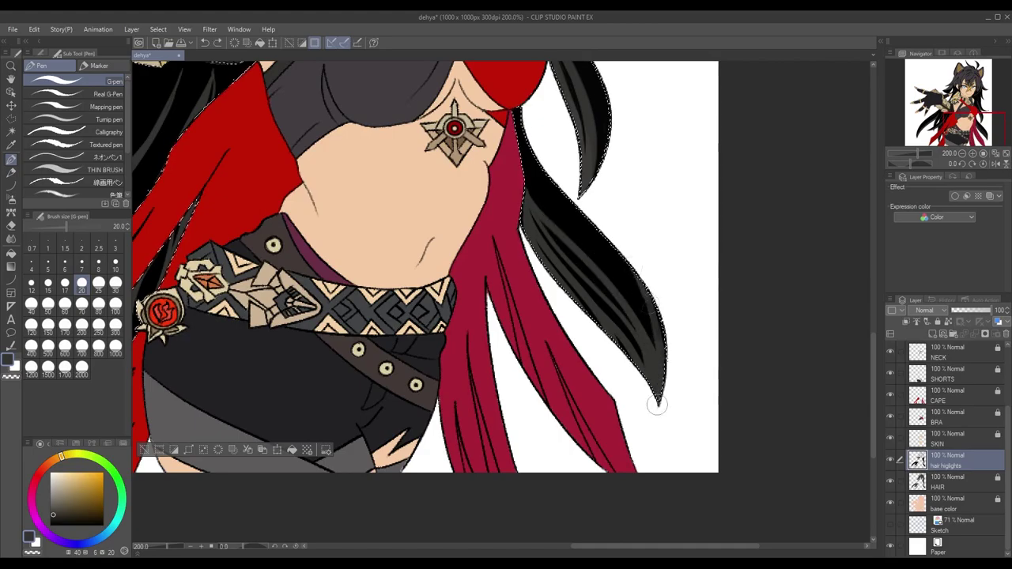
scroll(650, 308, "down", 2)
scroll(649, 355, "up", 1)
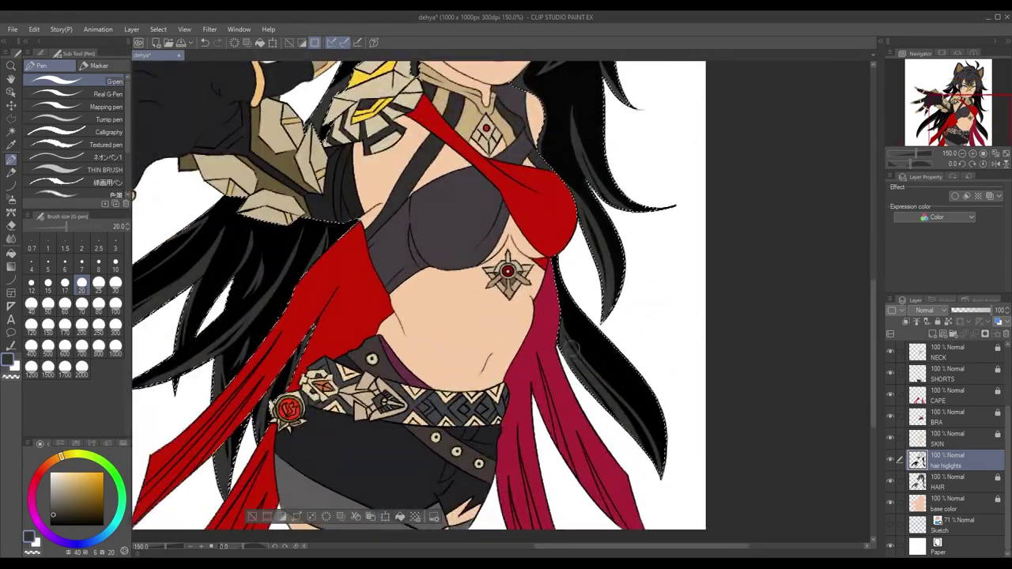
scroll(558, 350, "down", 2)
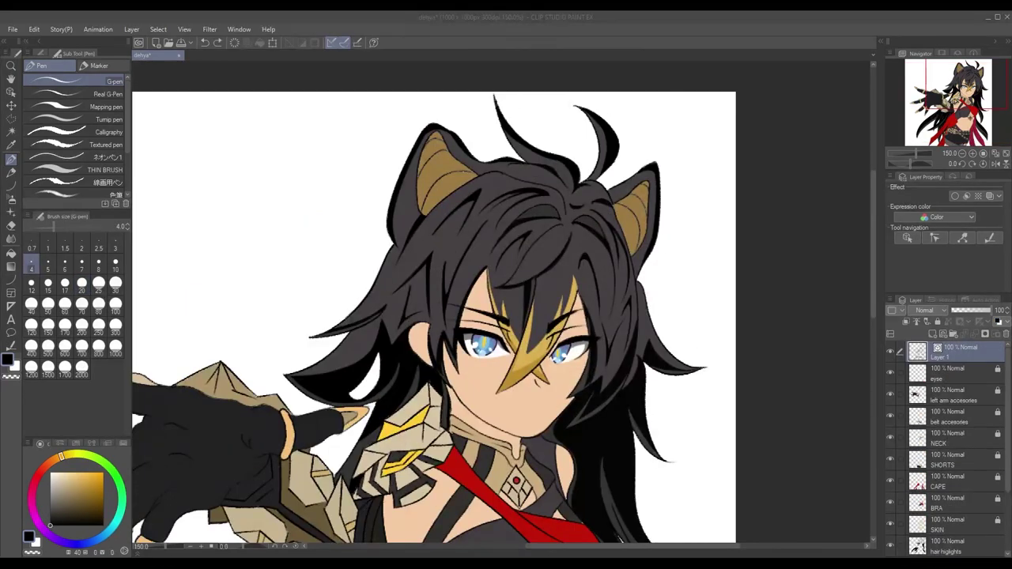
Make the hair highlights layer active and switch from the pen to the Brush tool
scroll(389, 230, "up", 2)
scroll(389, 231, "down", 2)
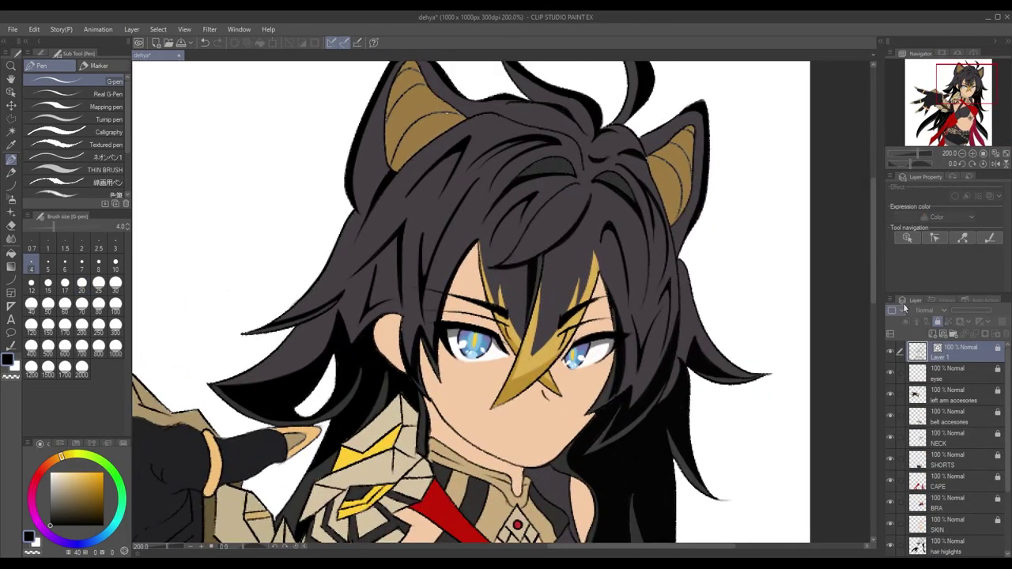
scroll(927, 327, "down", 2)
left_click(968, 462)
key("period")
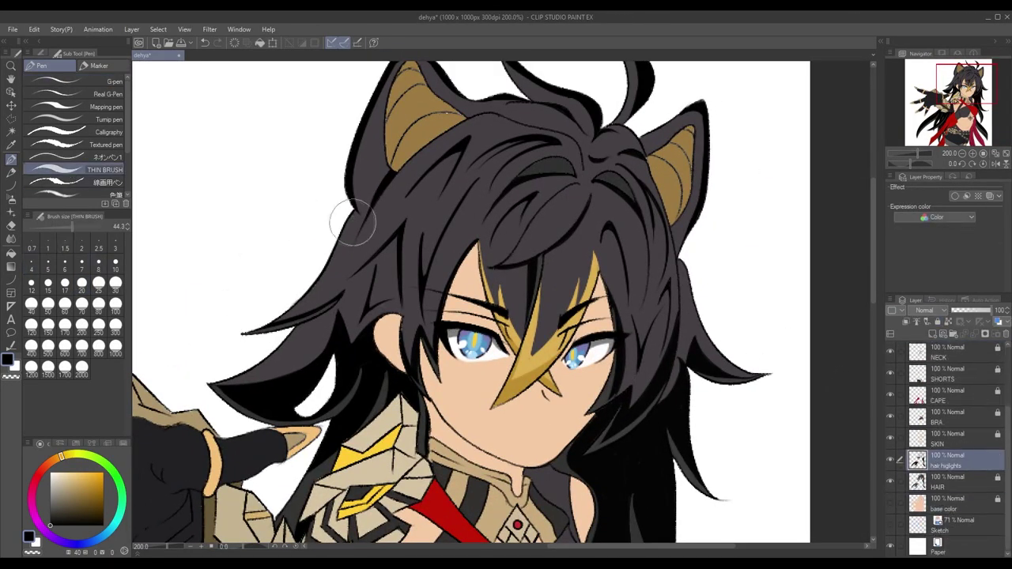
key("b")
mouse_move(649, 237)
left_mouse_down()
mouse_move(350, 207)
mouse_move(443, 213)
mouse_move(645, 267)
left_mouse_up()
key("ctrl+z")
key("ctrl+z")
Paint a light, translucent highlight band across the bangs with the highlight curve 1 brush, and add a new layer above SKIN
left_click_drag(343, 193, 584, 260)
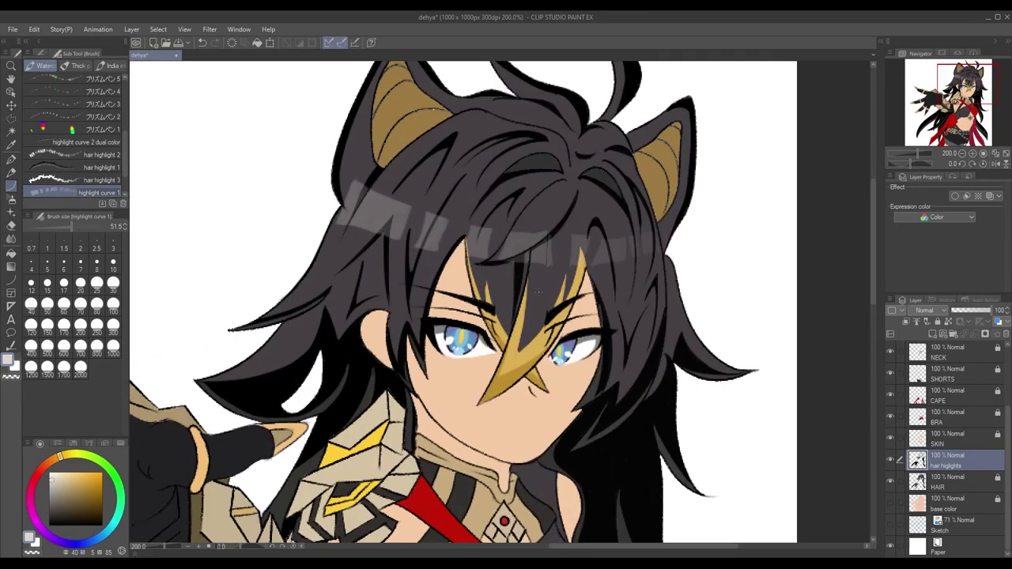
left_click(943, 335)
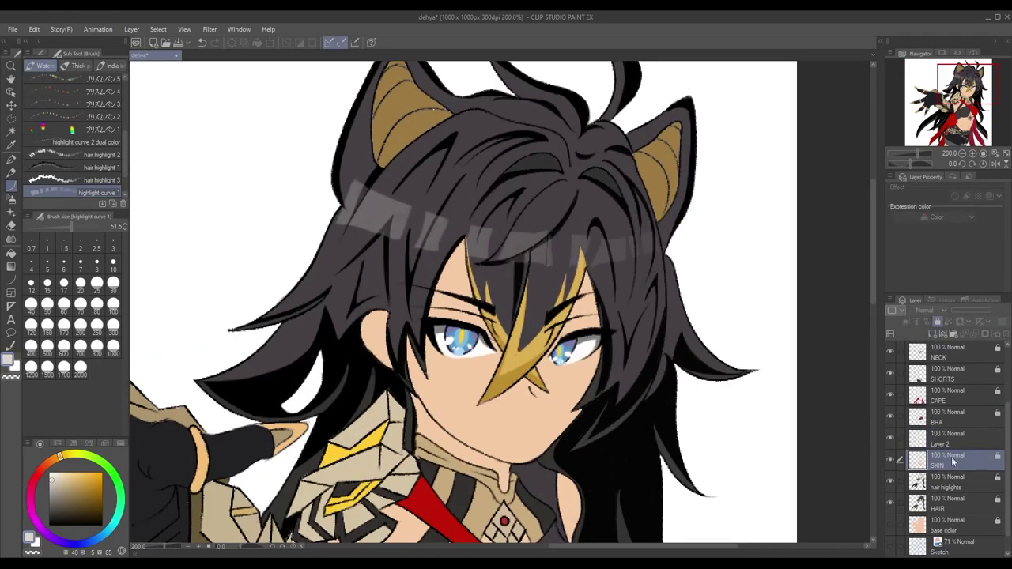
Name the new layer "skin highlights" and select the character's skin areas with Auto select, referring to all layers
left_click(936, 438)
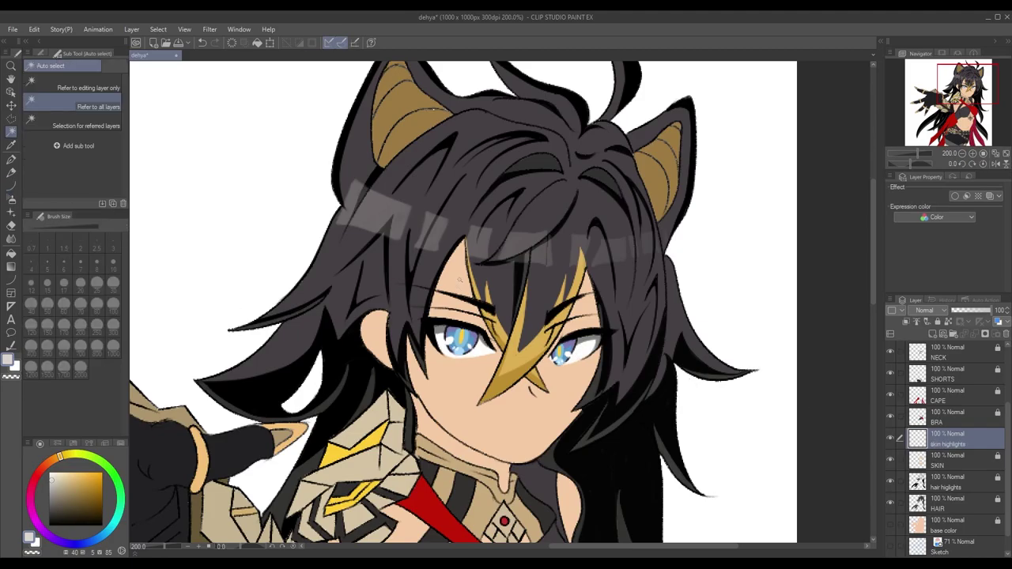
left_click(419, 395)
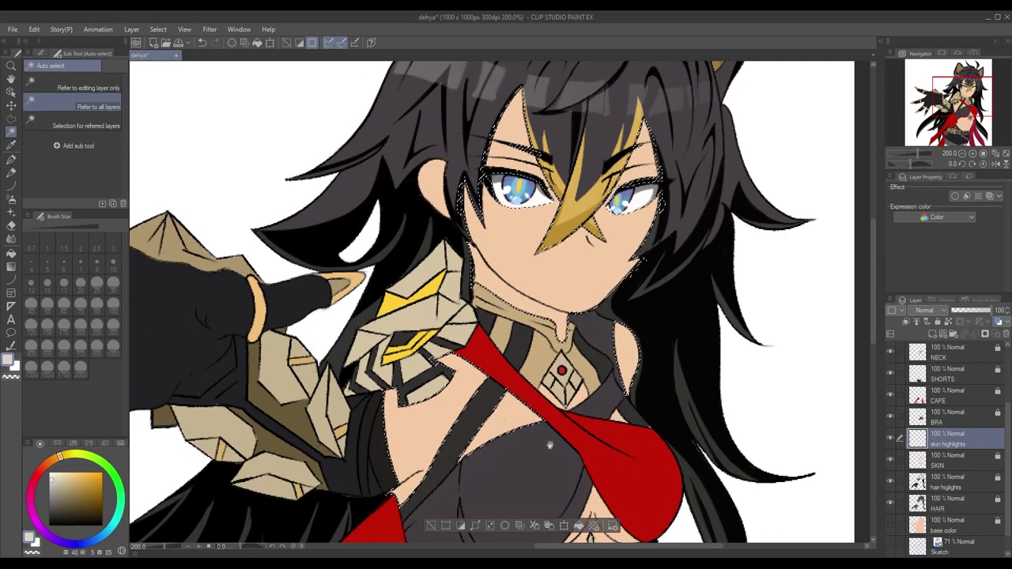
left_click_drag(550, 446, 493, 545)
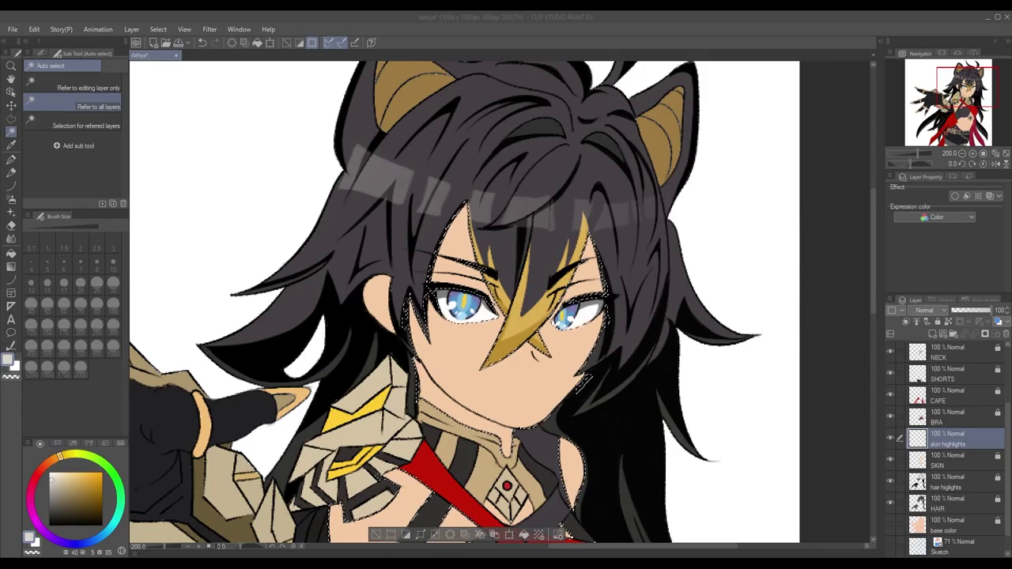
left_click_drag(584, 378, 617, 370)
Paint a slightly darker skin shadow beneath the bangs on the forehead with the THIN BRUSH at size 8
key("i")
key("p")
scroll(569, 245, "up", 5)
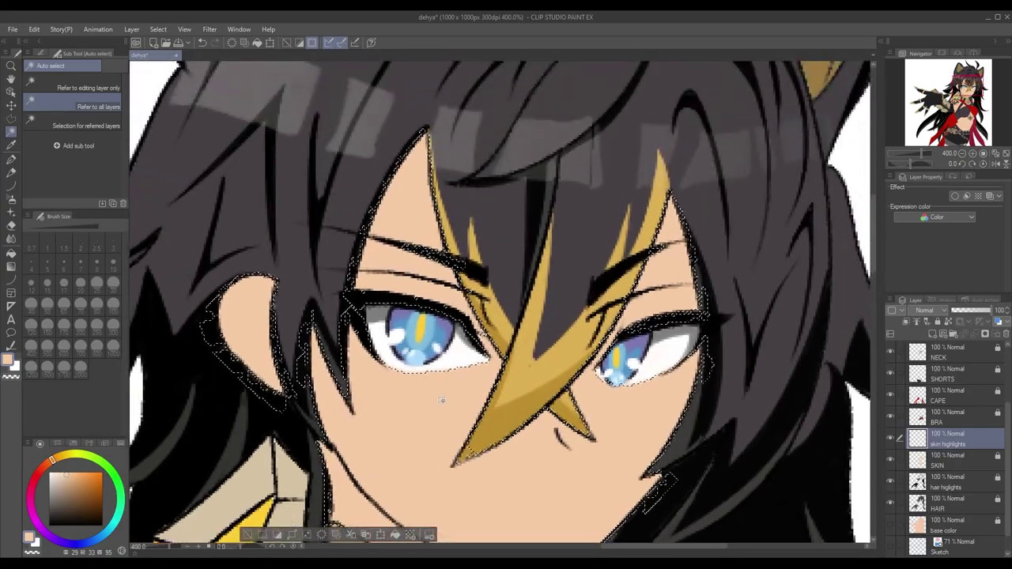
left_click(72, 444)
scroll(63, 454, "down", 3)
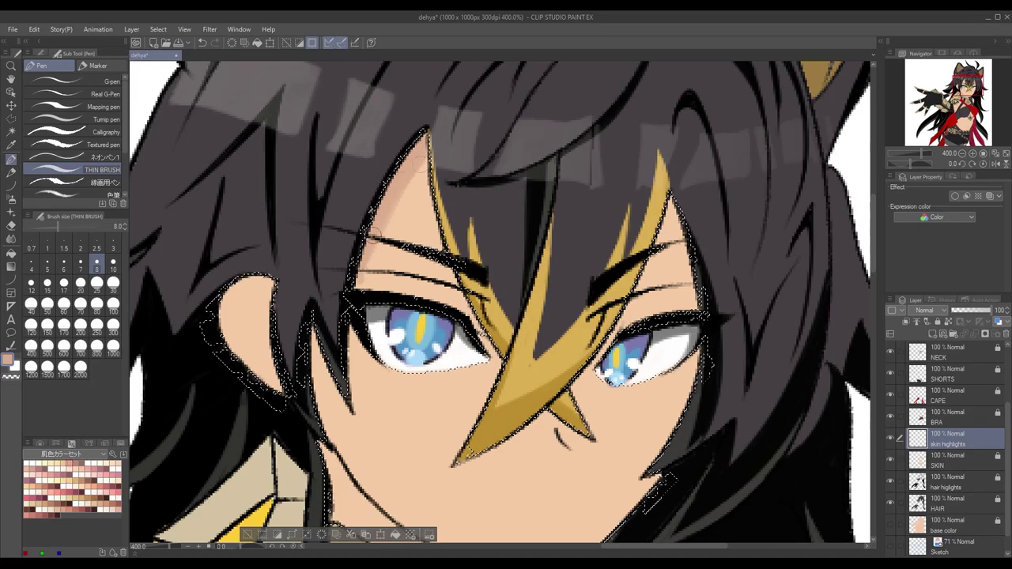
scroll(500, 305, "down", 1)
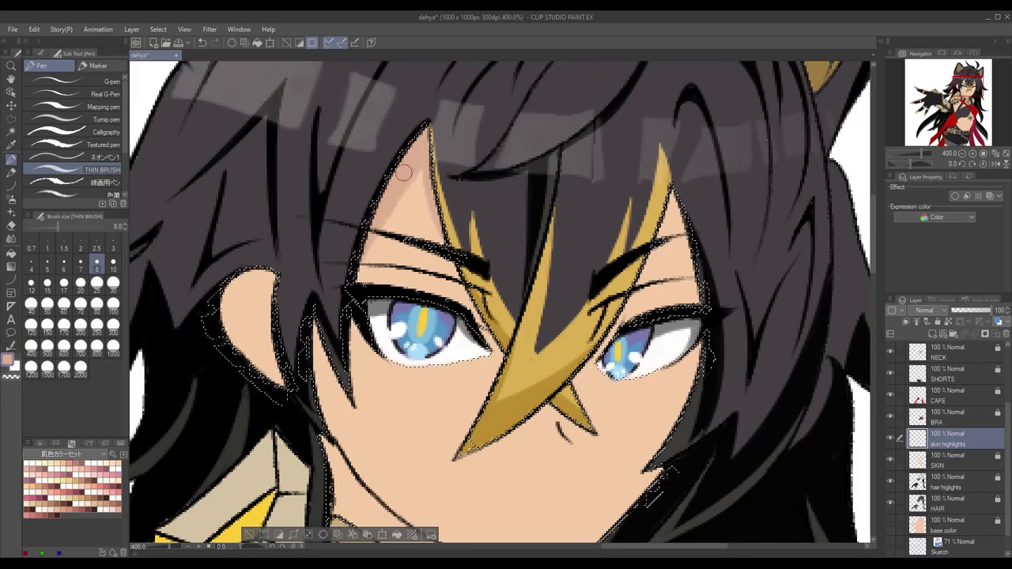
Shade the skin under the golden hair tip, beside the cheek locks and on the other forehead gap with the size 8 THIN BRUSH
scroll(500, 305, "down", 3)
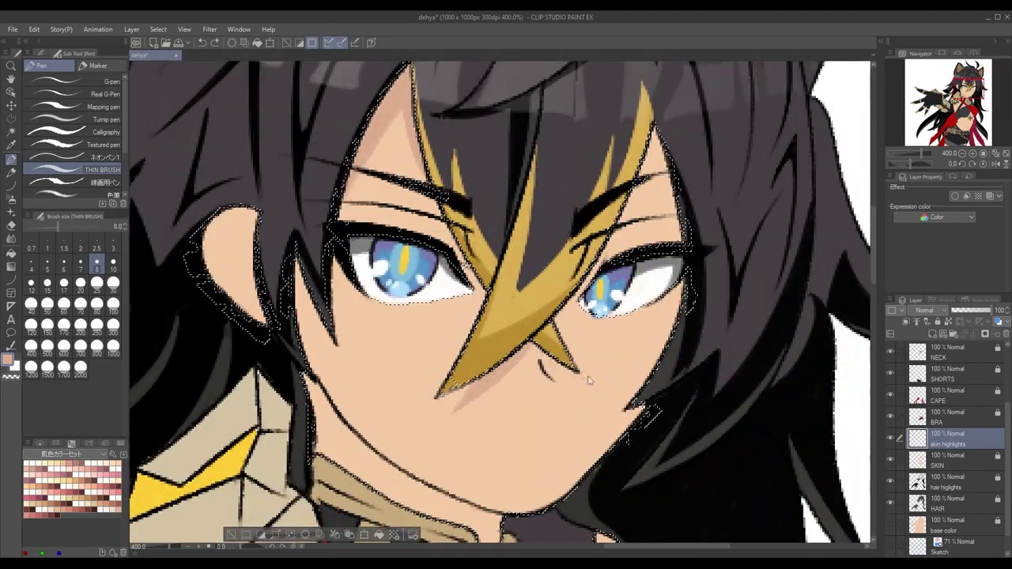
scroll(497, 354, "up", 6)
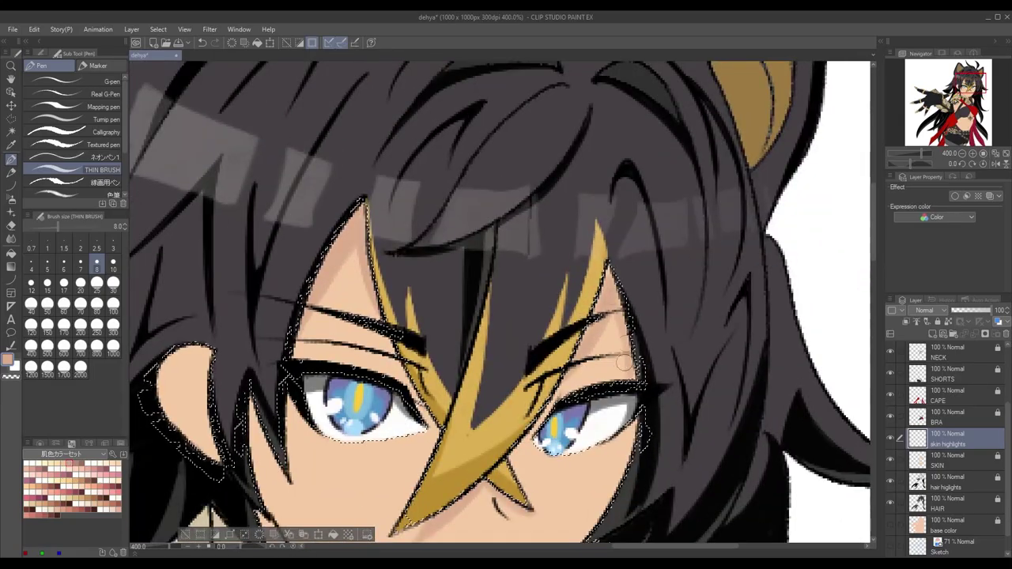
scroll(601, 323, "down", 6)
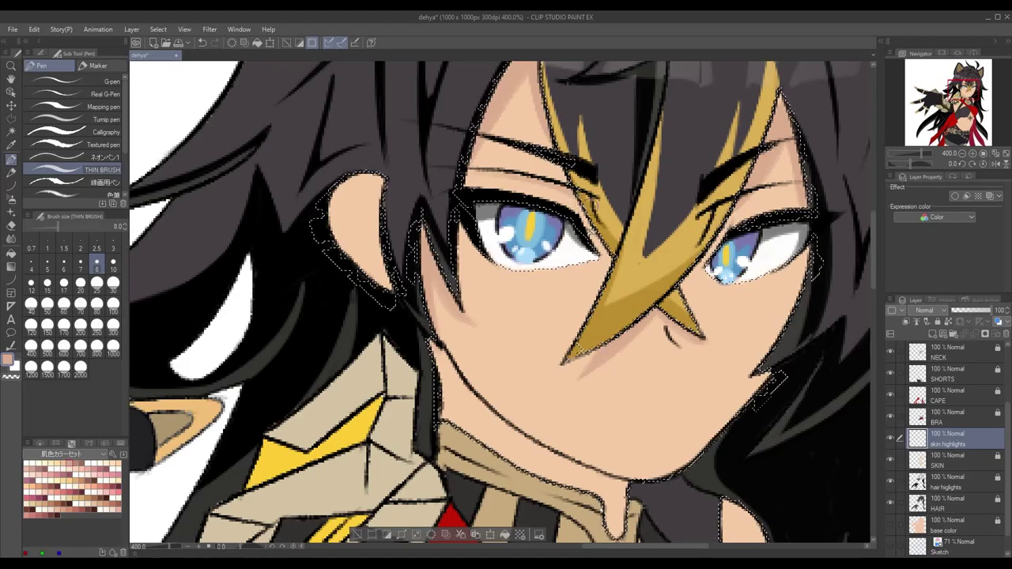
scroll(465, 286, "down", 3)
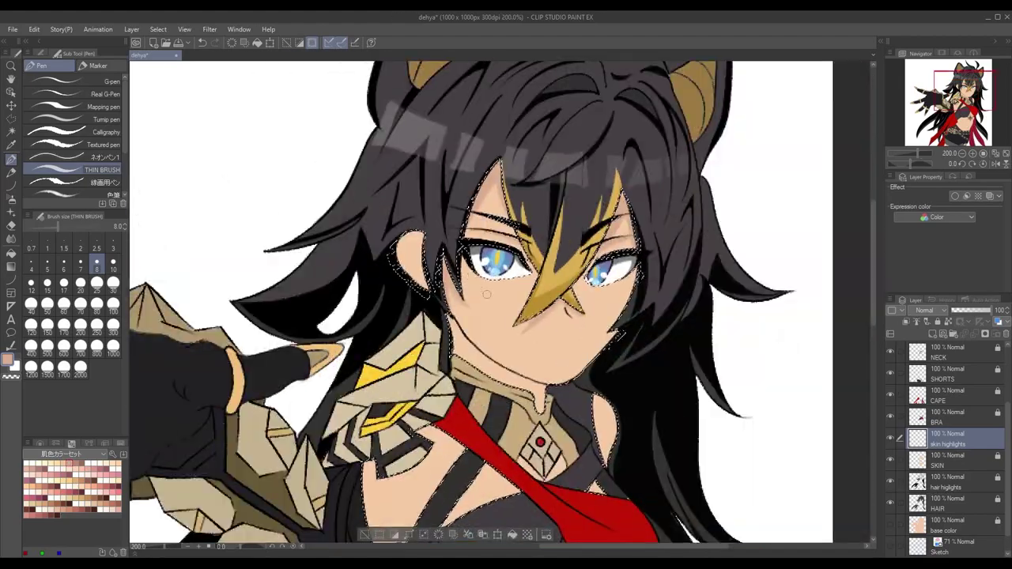
scroll(569, 324, "up", 3)
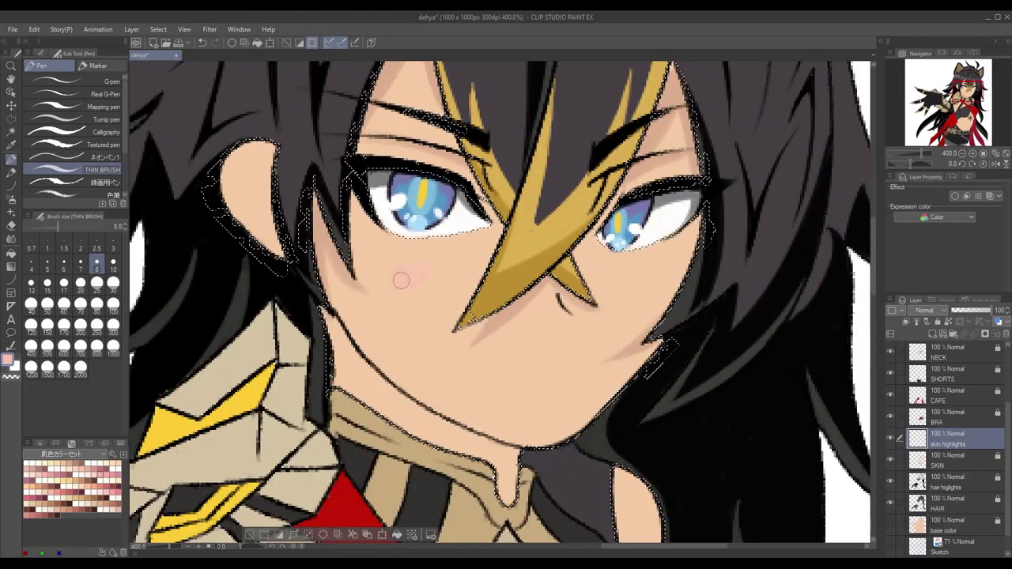
key("b")
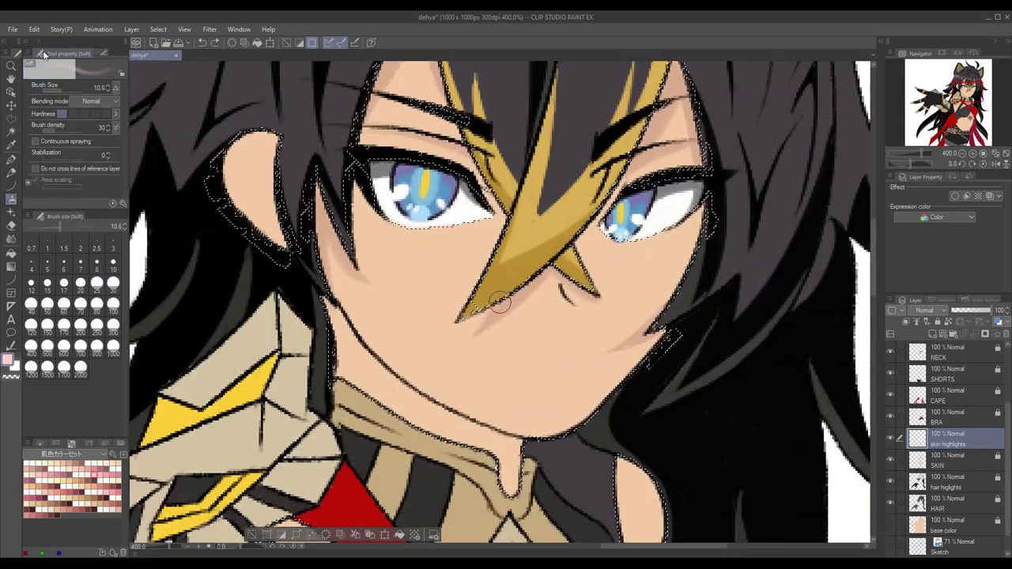
scroll(422, 317, "up", 3)
key("ctrl+z")
key("p")
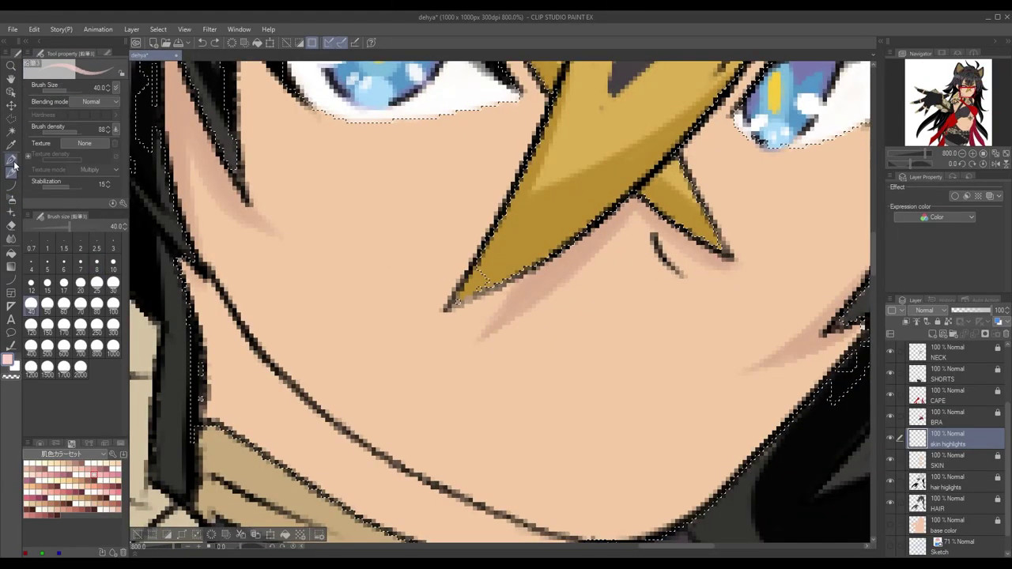
scroll(325, 211, "down", 3)
left_click_drag(372, 210, 361, 329)
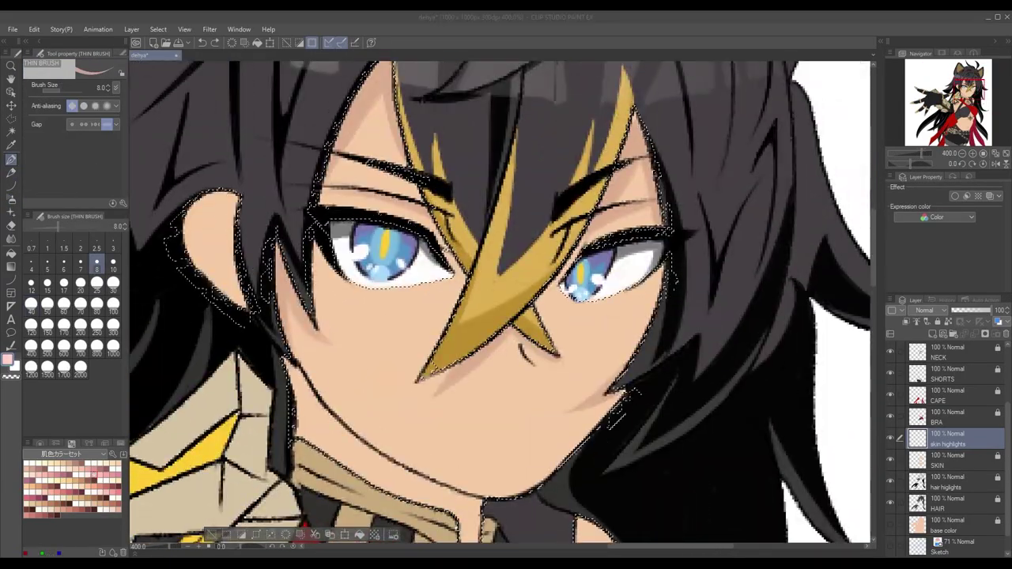
left_click(11, 212)
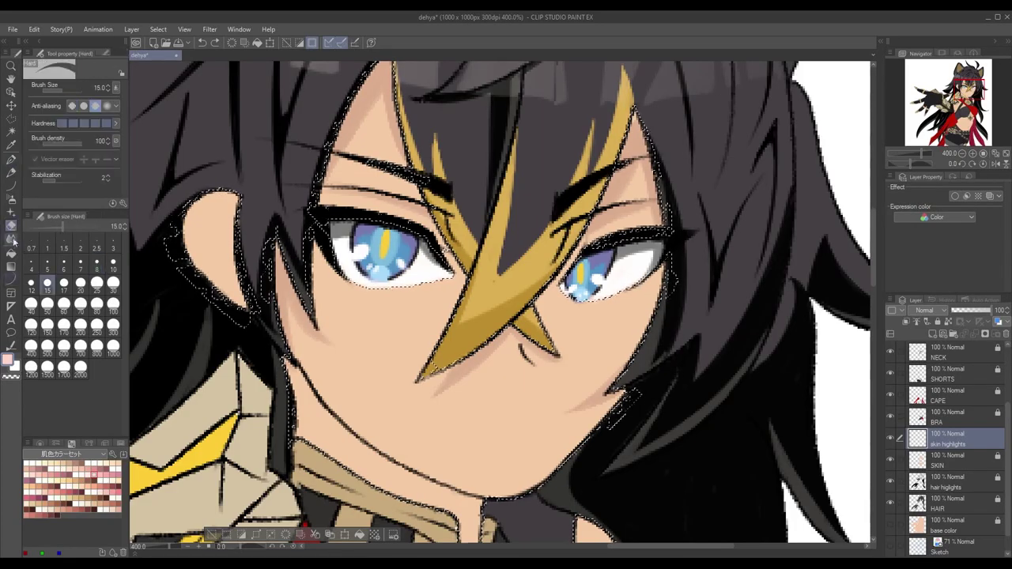
left_click(73, 67)
left_click(103, 107)
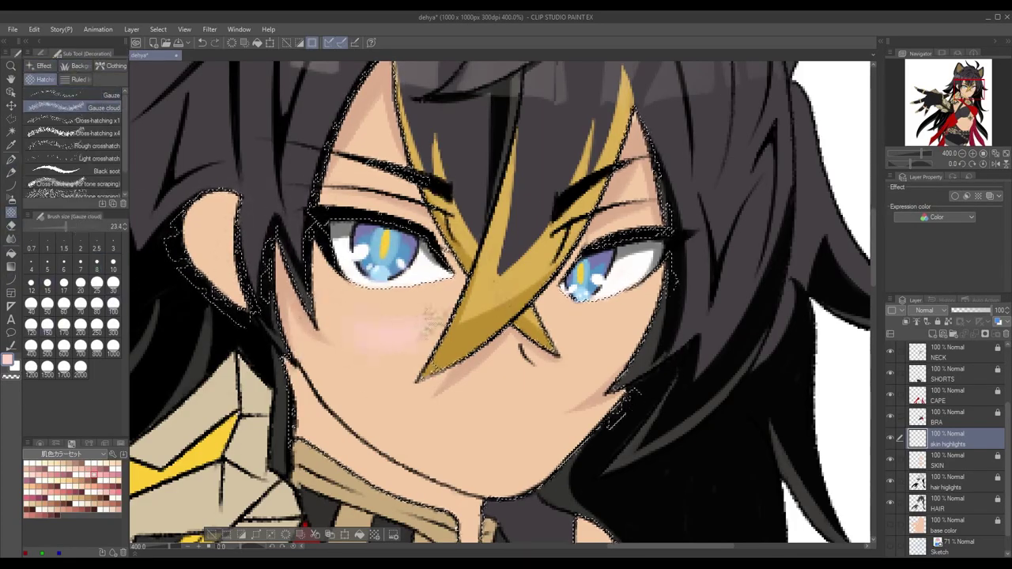
key("ctrl+z")
left_click(12, 157)
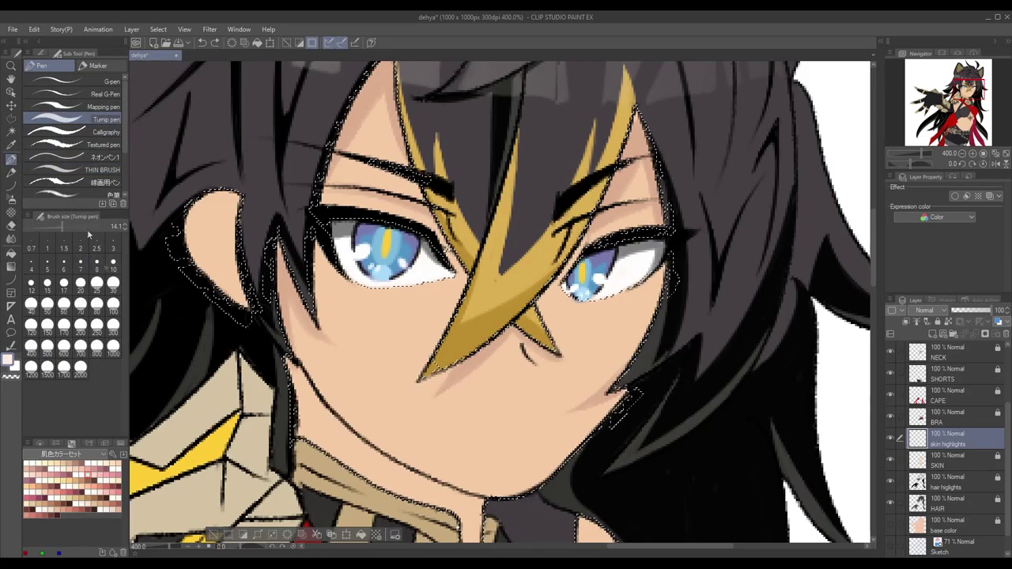
left_click(95, 169)
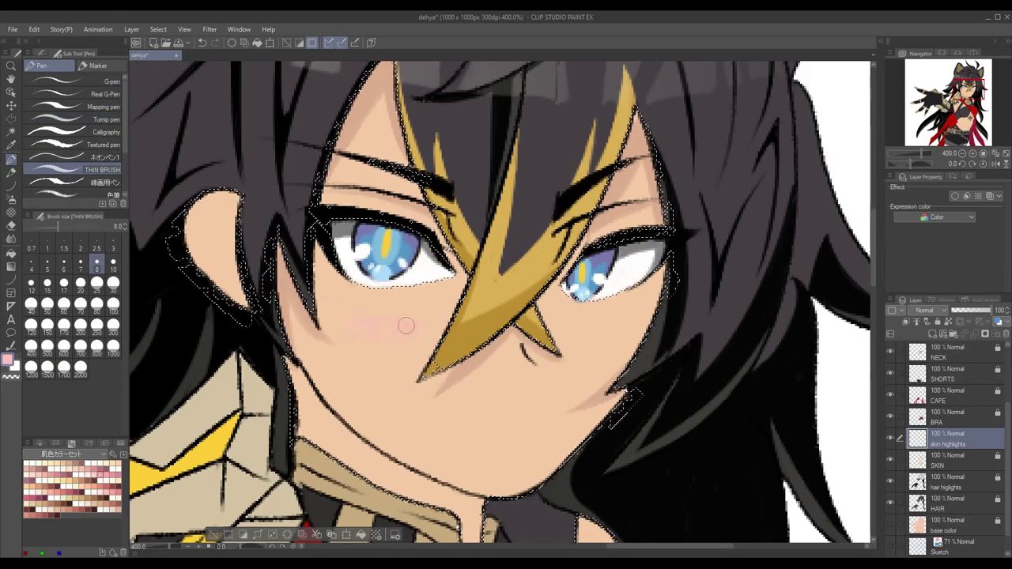
key("comma")
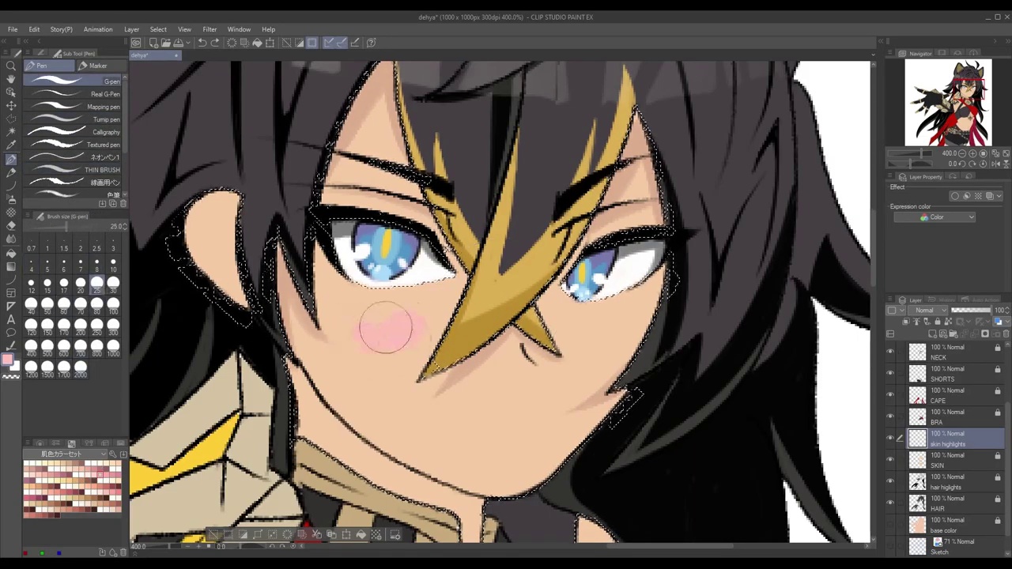
Trace a thin pink tint along the jawline and chin with the THIN BRUSH
mouse_move(569, 360)
left_mouse_down()
mouse_move(469, 483)
mouse_move(597, 372)
left_mouse_up()
key("comma")
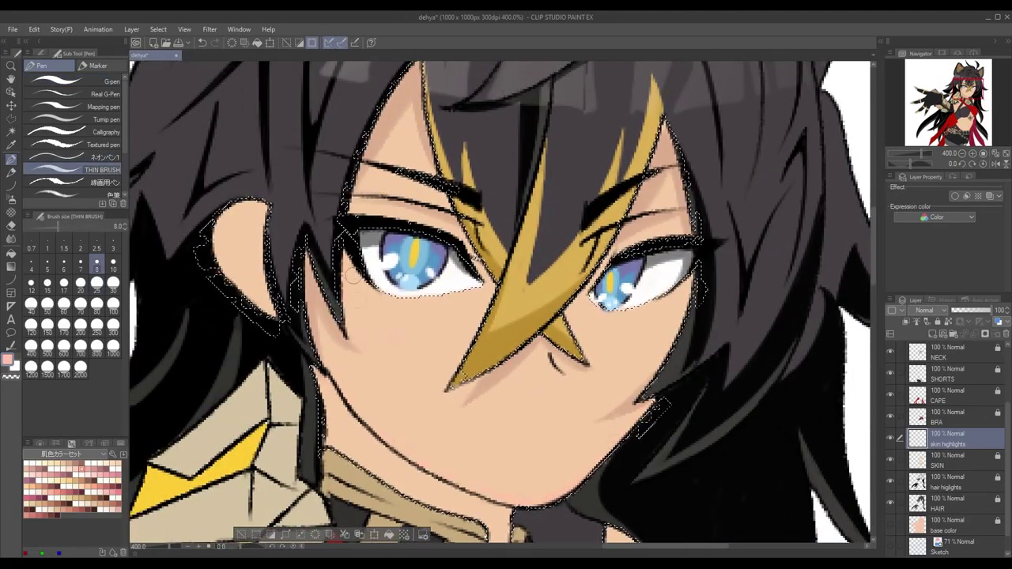
scroll(196, 281, "down", 3)
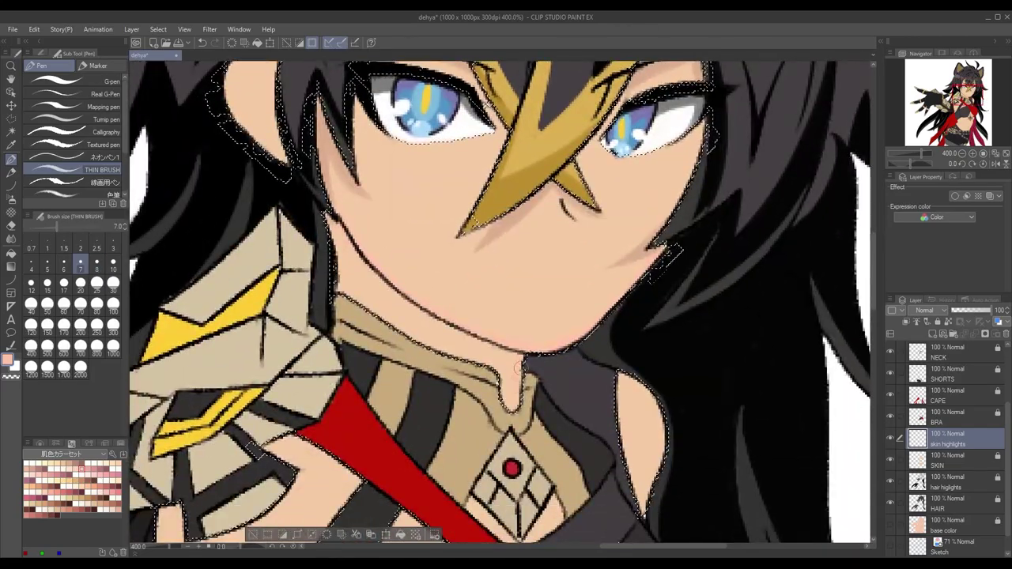
left_click(79, 283)
scroll(346, 390, "up", 3)
scroll(414, 450, "down", 3)
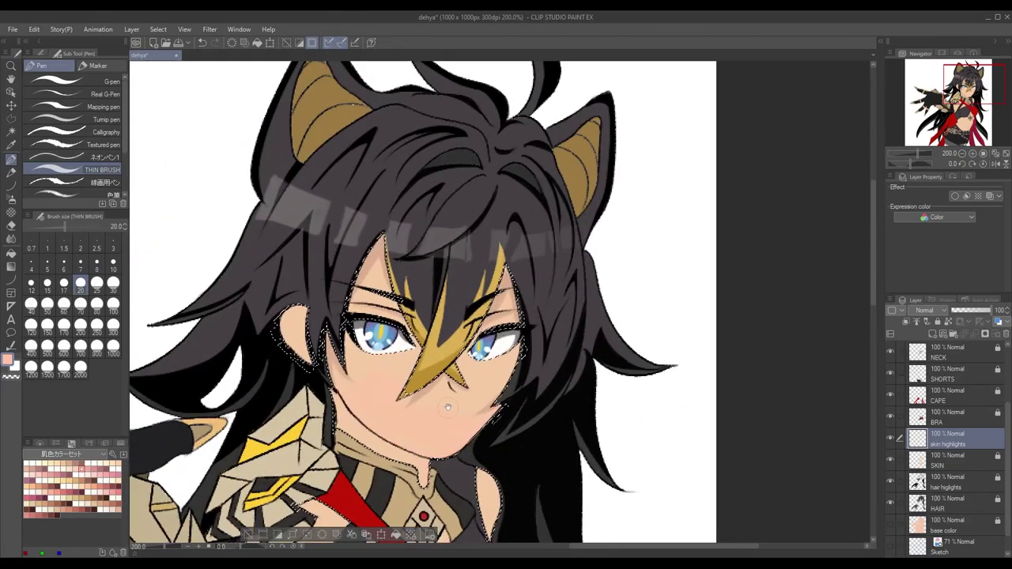
scroll(261, 387, "up", 3)
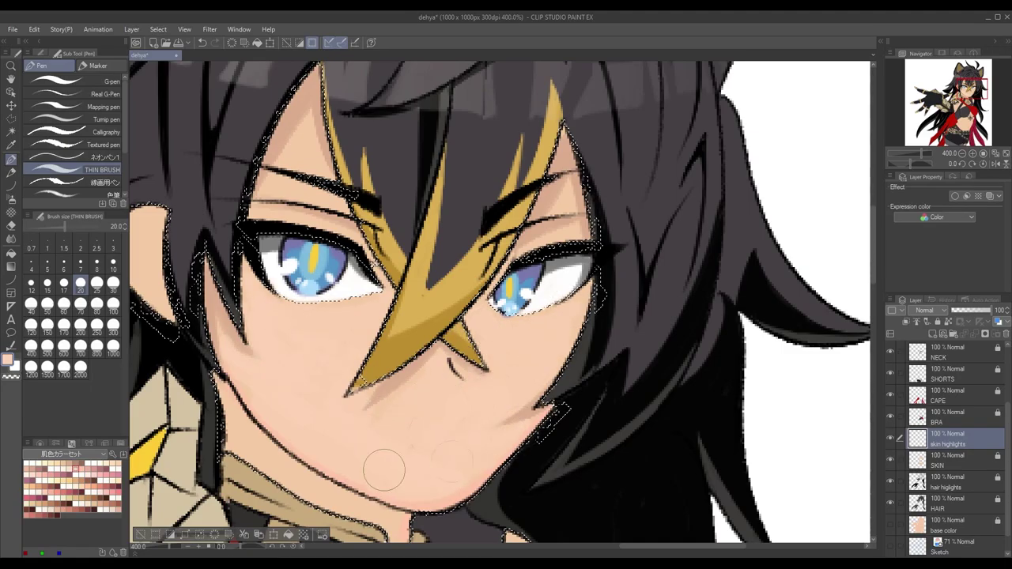
scroll(453, 461, "down", 3)
scroll(170, 405, "up", 3)
scroll(472, 454, "down", 3)
scroll(471, 455, "up", 3)
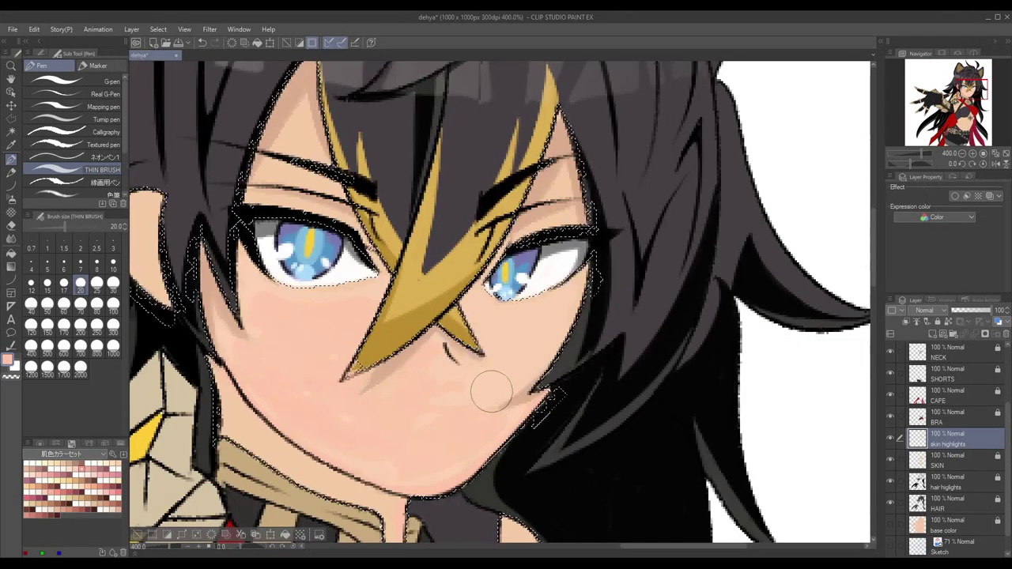
key("alt")
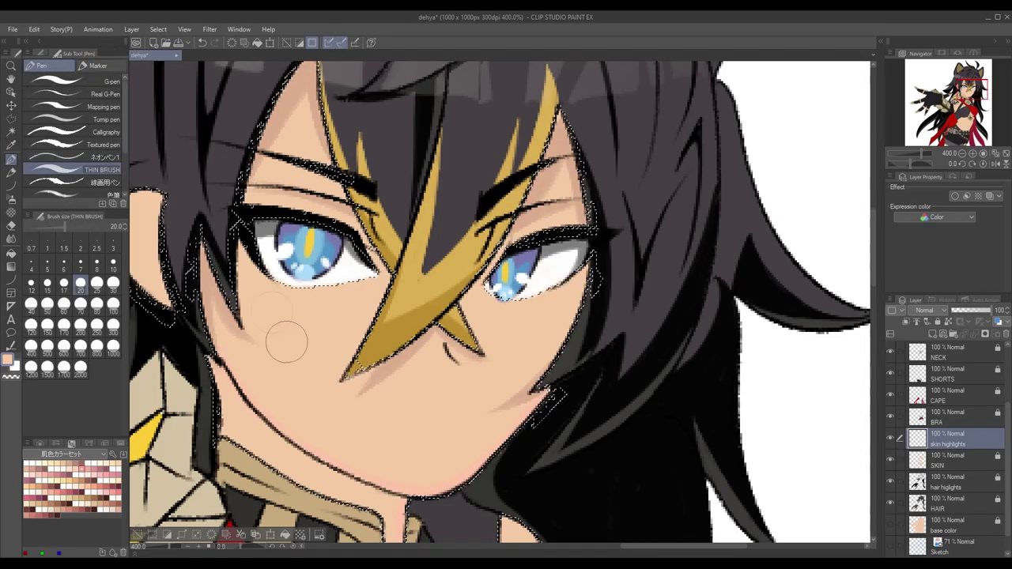
Paint a soft pink blush across both cheeks with the Gauze cloud decoration brush at size 23.4
key("b")
left_click(508, 339)
key("ctrl+z")
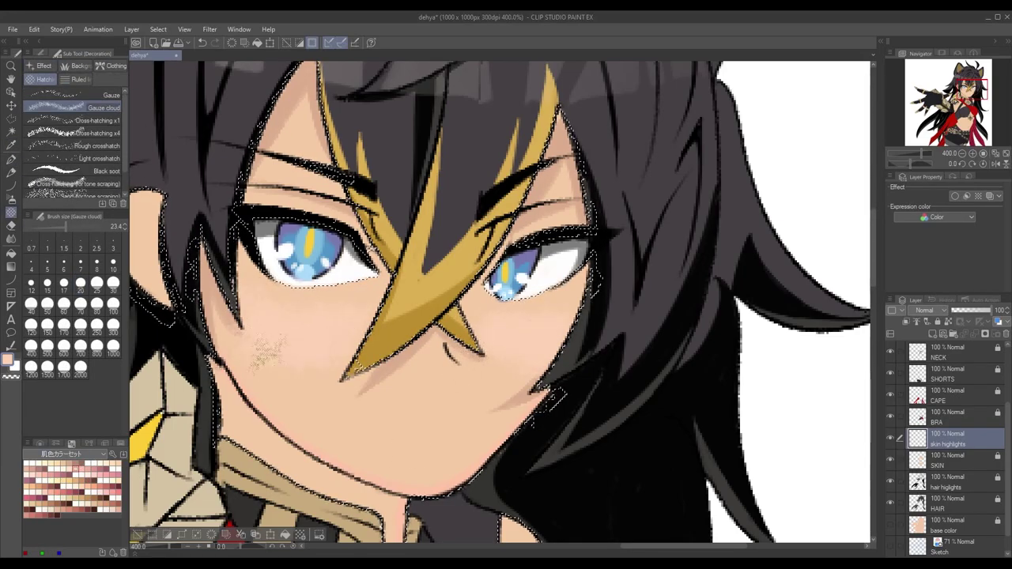
scroll(506, 327, "down", 1)
left_click(506, 327)
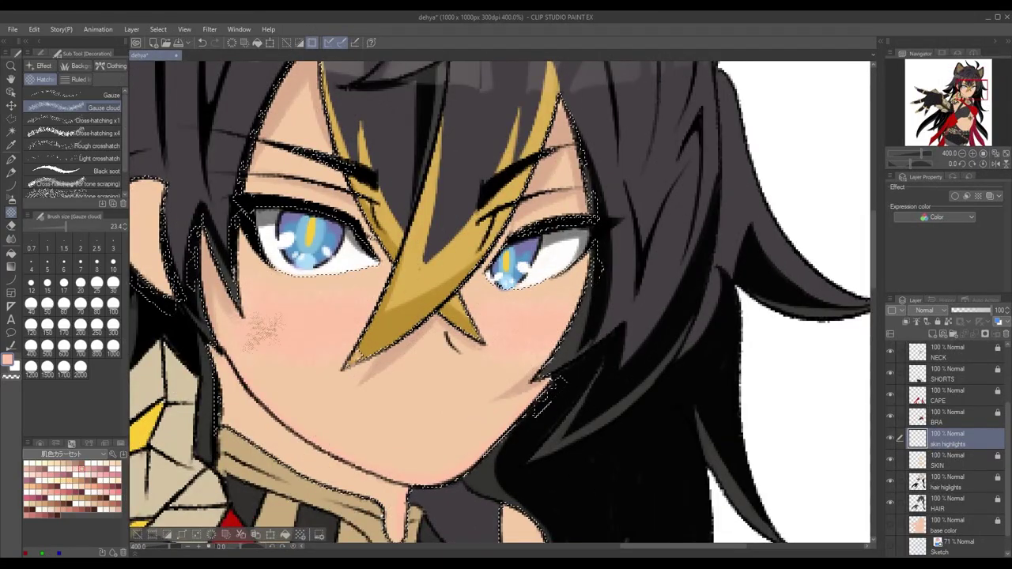
Paint a dark mauve shadow on the neck under the jaw with a size 10 G-pen
key("p")
left_click(40, 444)
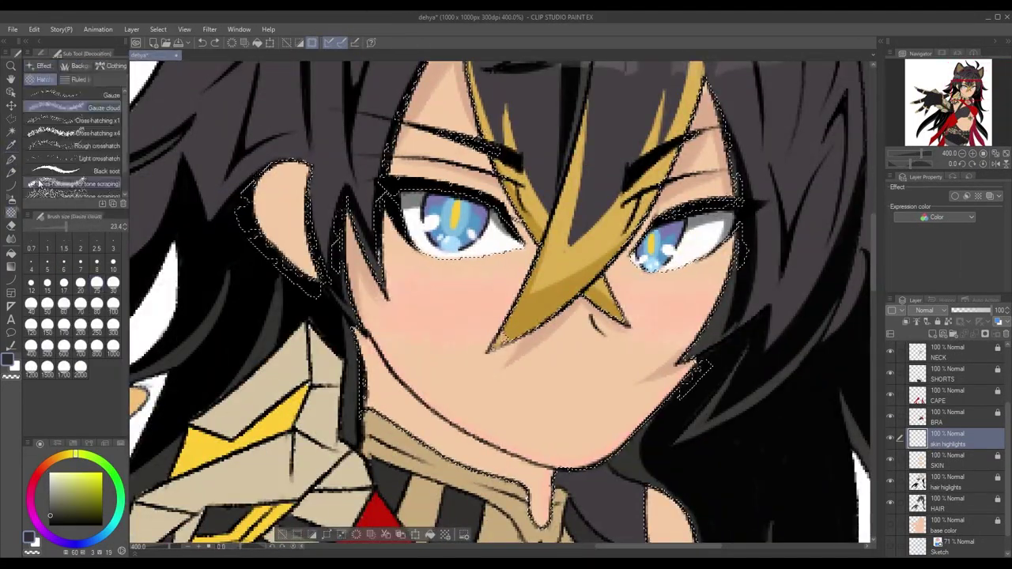
left_click(95, 146)
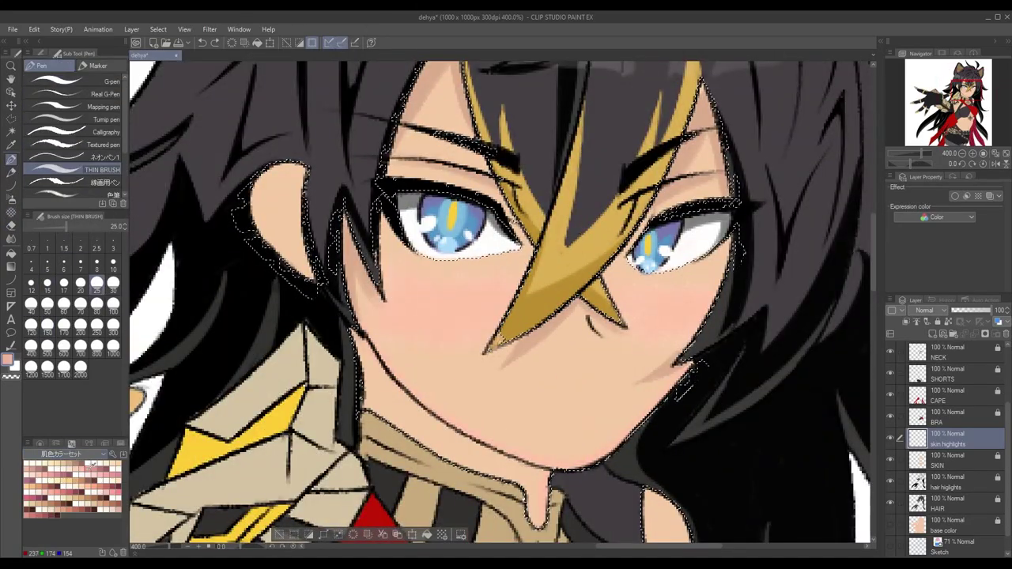
left_click(87, 120)
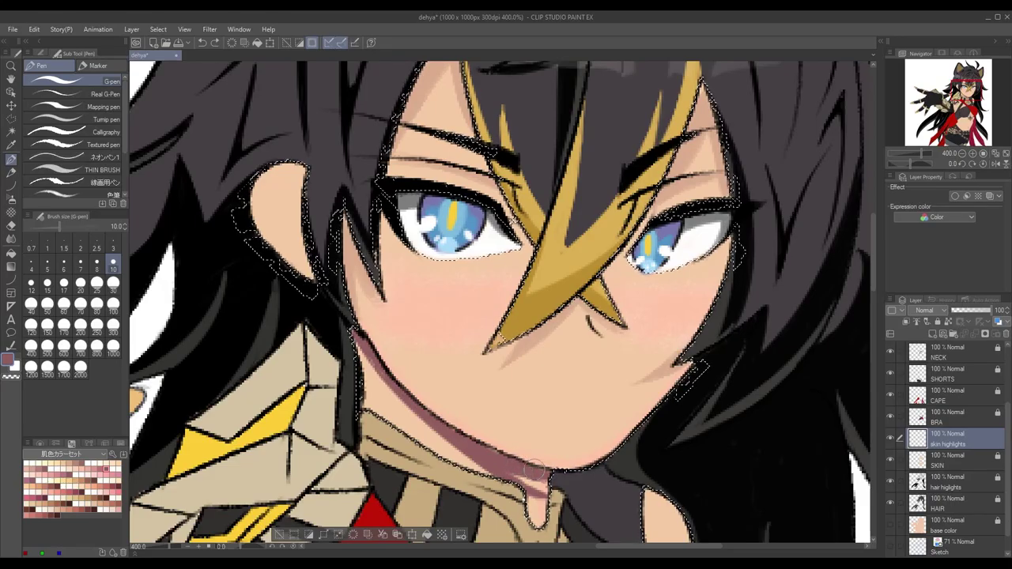
Add narrow mauve shadow edges where the hair meets the forehead and cheek with the size 10 G-pen
scroll(558, 417, "up", 4)
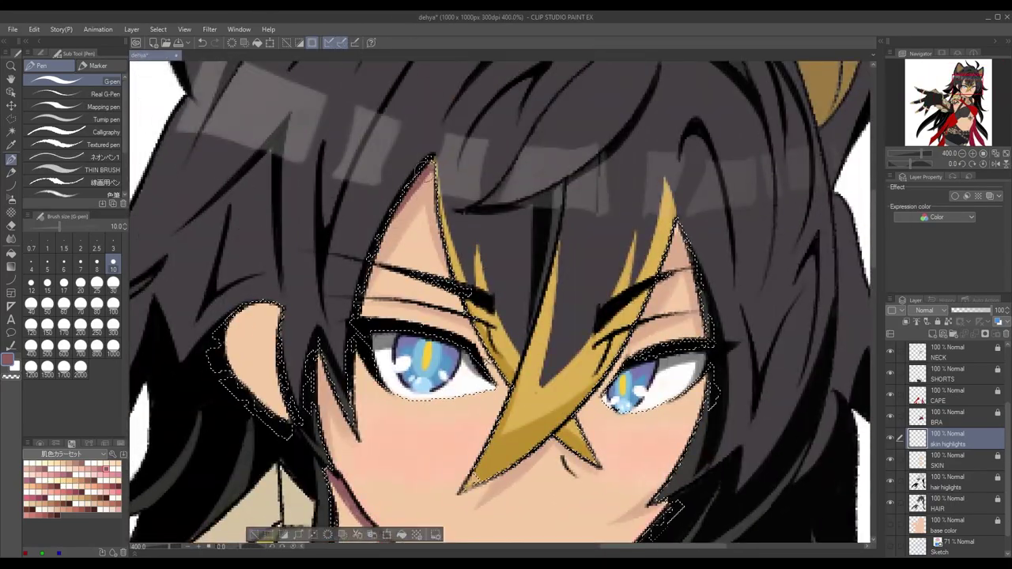
scroll(412, 198, "down", 5)
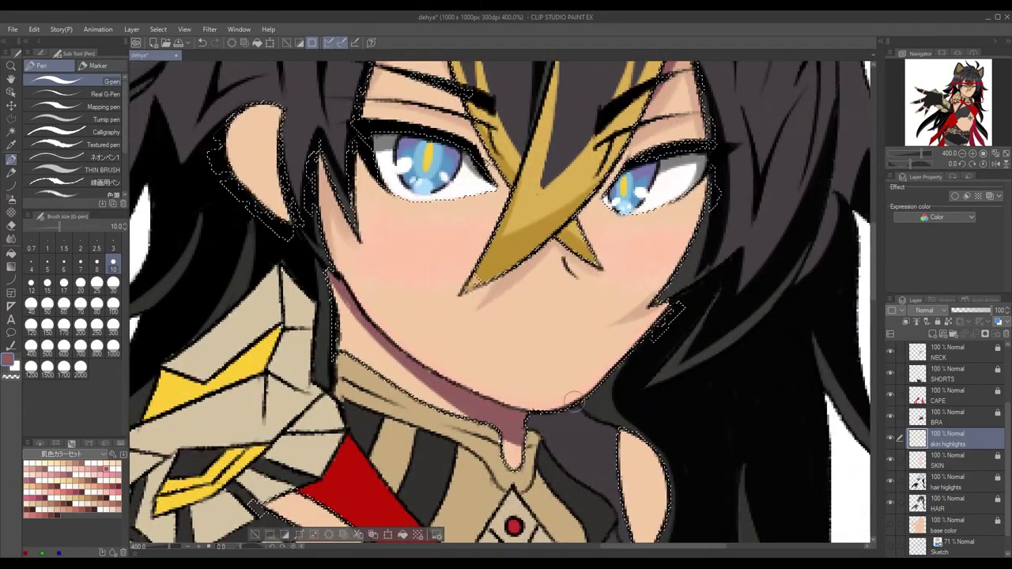
scroll(621, 353, "down", 5)
scroll(601, 364, "up", 5)
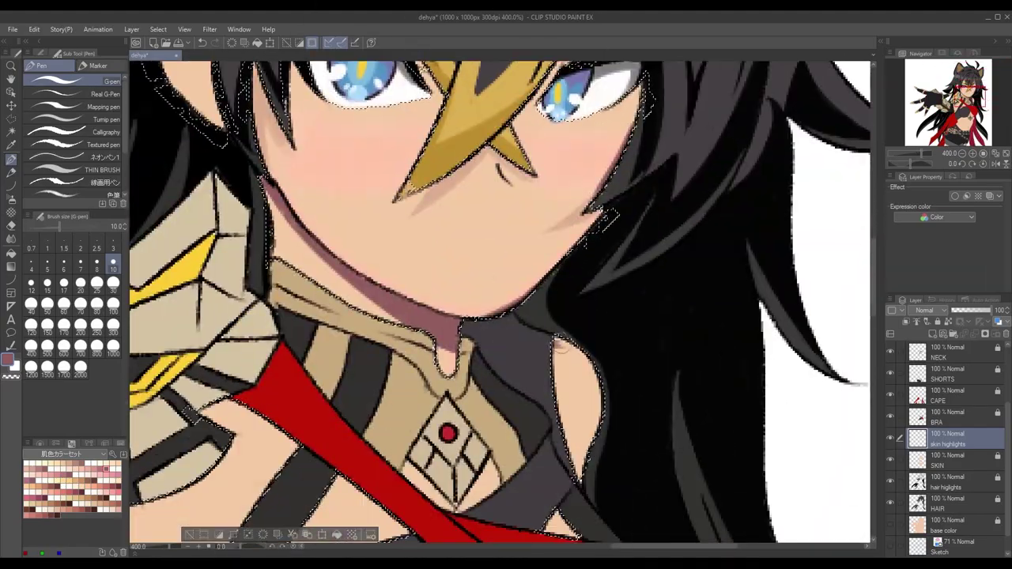
Paint pink shadows on the skin under the bust, just above the round emblem, with the size 10 G-pen
scroll(583, 420, "down", 4)
scroll(491, 389, "up", 2)
scroll(490, 390, "up", 2)
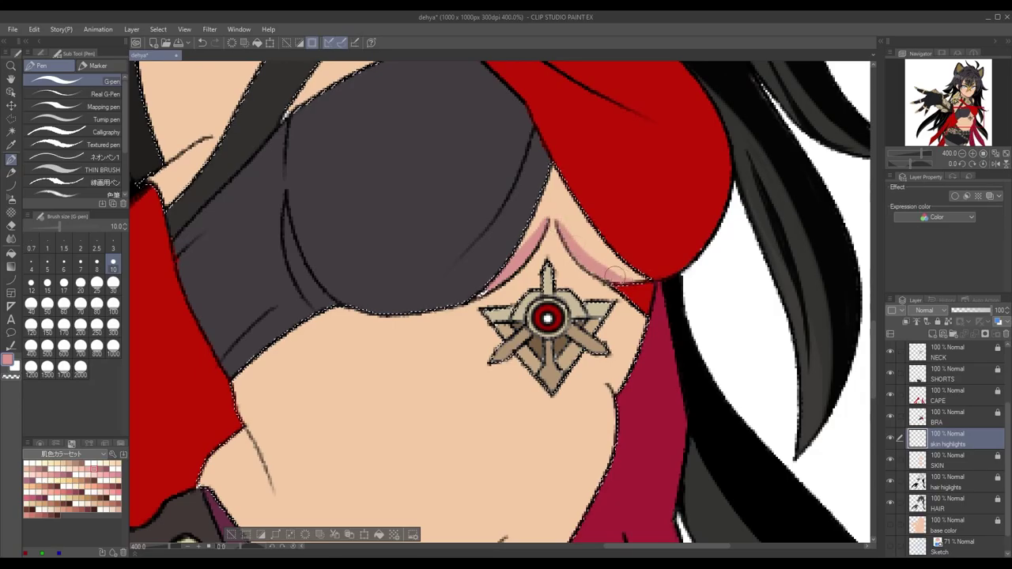
scroll(624, 275, "down", 3)
scroll(536, 331, "up", 3)
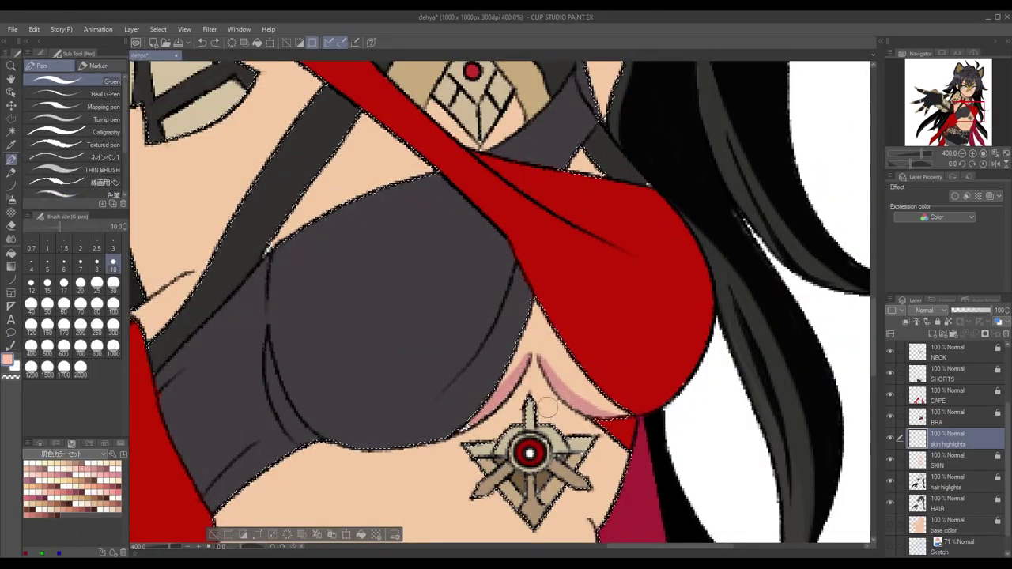
Repaint the skin shadows under the bust in a muted mauve with the THIN BRUSH at size 15
scroll(547, 407, "down", 3)
scroll(522, 420, "up", 2)
scroll(499, 430, "down", 1)
scroll(499, 430, "up", 2)
key("bracketleft")
key("bracketleft")
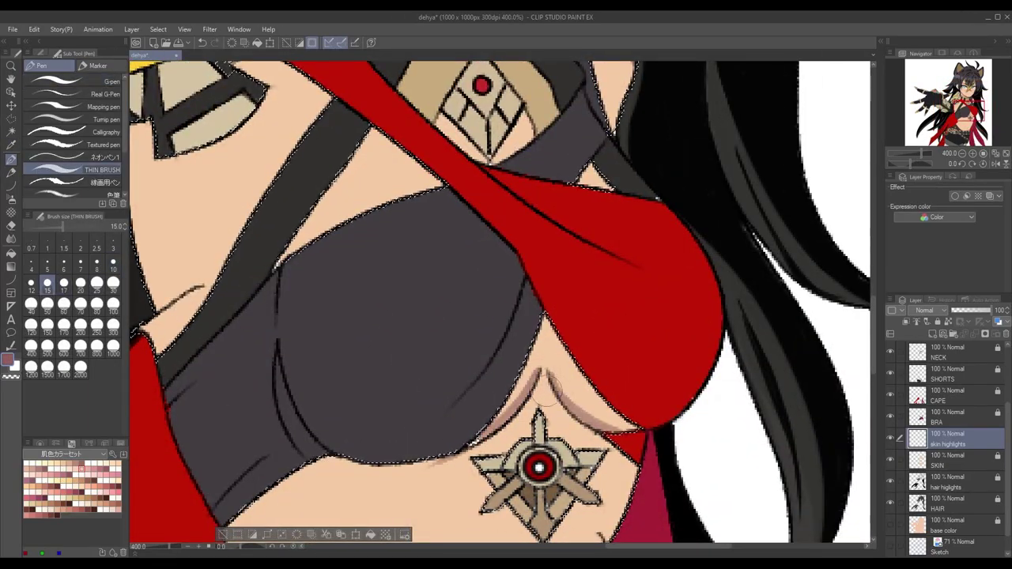
left_click(598, 415, "alt")
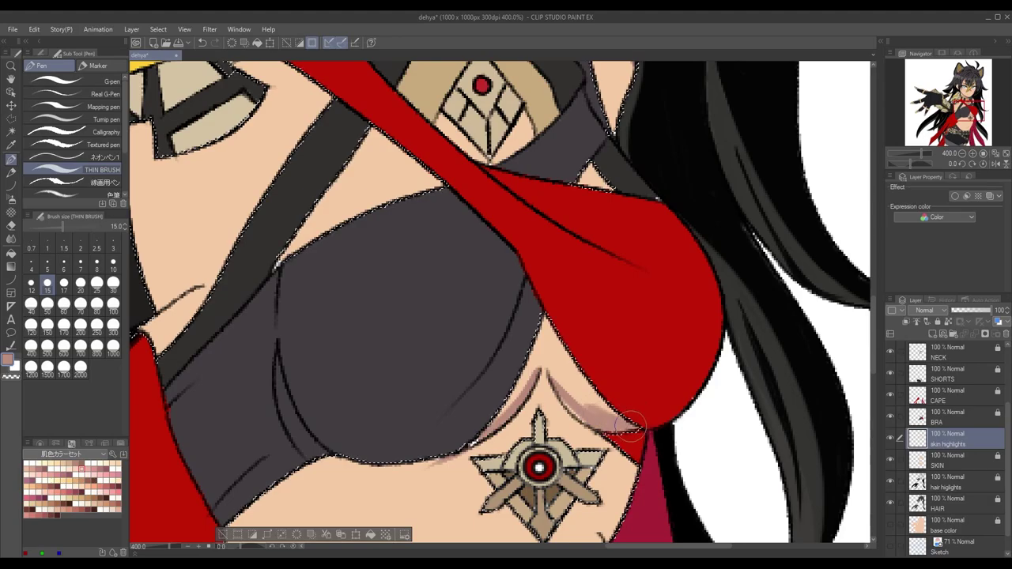
scroll(660, 411, "up", 2)
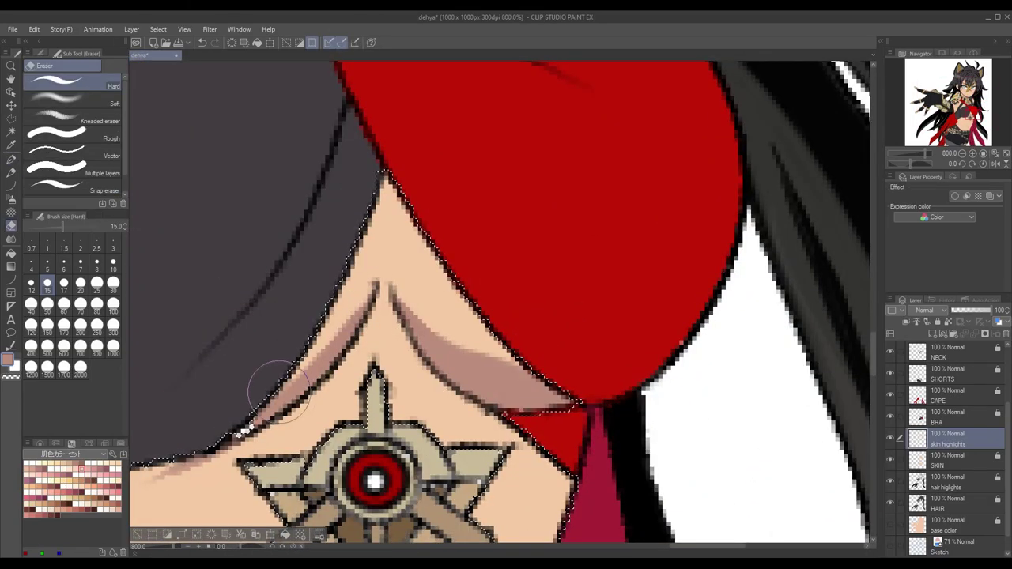
Clean up the edges of the under-bust shadows with the Hard eraser and the THIN BRUSH at size 4
left_click_drag(266, 388, 319, 355)
key("w")
key("p")
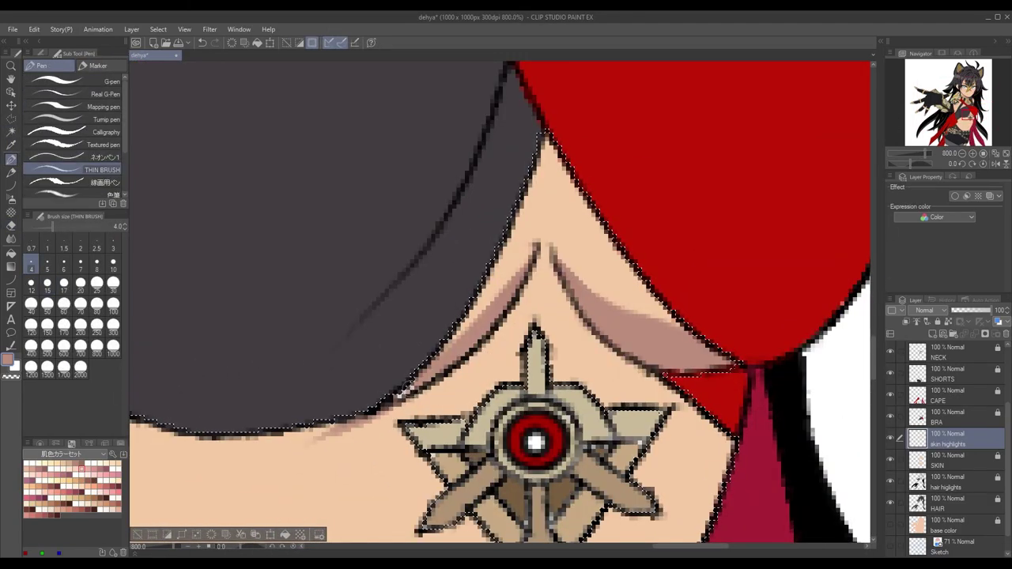
key("e")
scroll(514, 506, "down", 5)
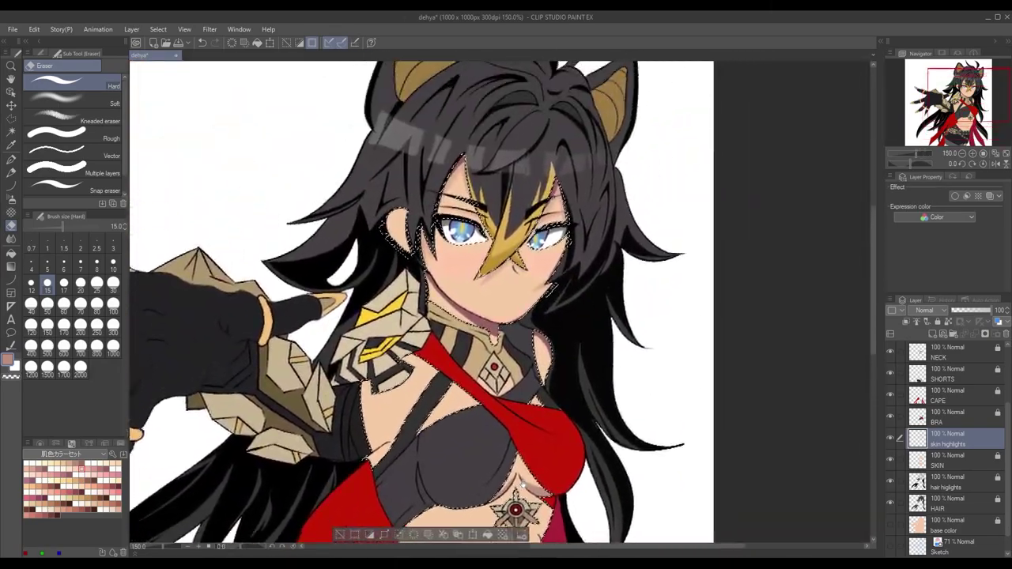
Paint a mauve shadow at the armpit crease between the sleeve and the dark strap with a size 10 G-pen
scroll(522, 487, "down", 2)
scroll(522, 443, "up", 6)
key("p")
key("bracketright")
key("bracketright")
key("bracketright")
key("bracketright")
key("bracketright")
key("bracketright")
key("bracketright")
key("bracketright")
mouse_move(545, 313)
left_mouse_down()
mouse_move(510, 368)
mouse_move(470, 345)
mouse_move(311, 300)
left_mouse_up()
key("1")
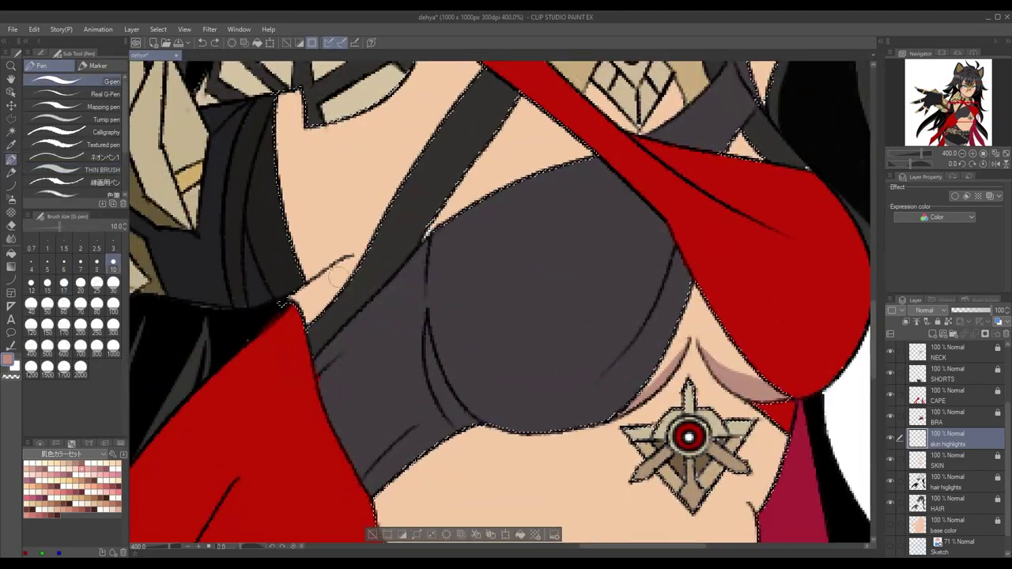
scroll(357, 346, "down", 3)
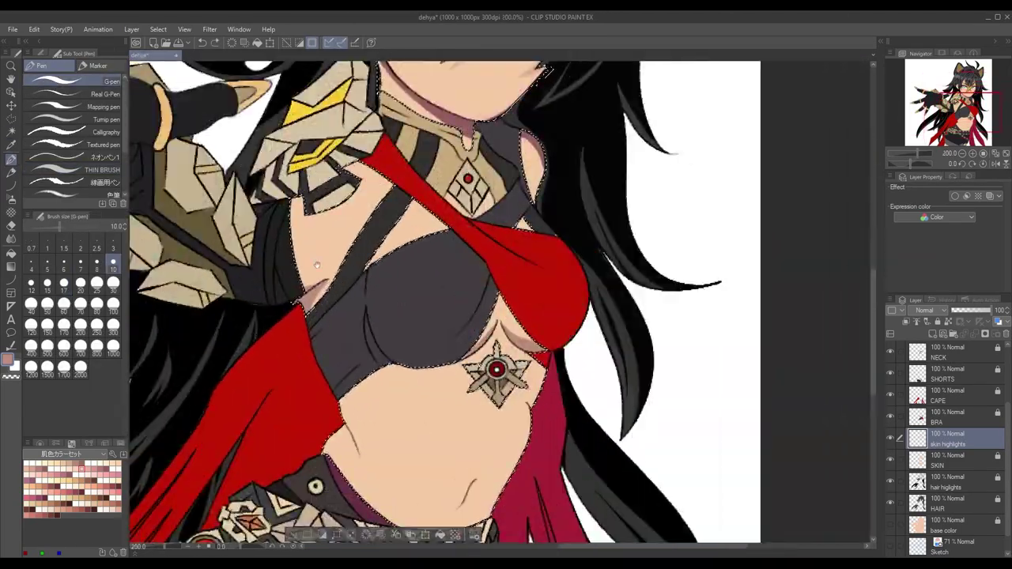
Add mauve shadows to the skin beside the shoulder armor, along the dark chest strap and on the upper arm by the hair
scroll(356, 347, "up", 3)
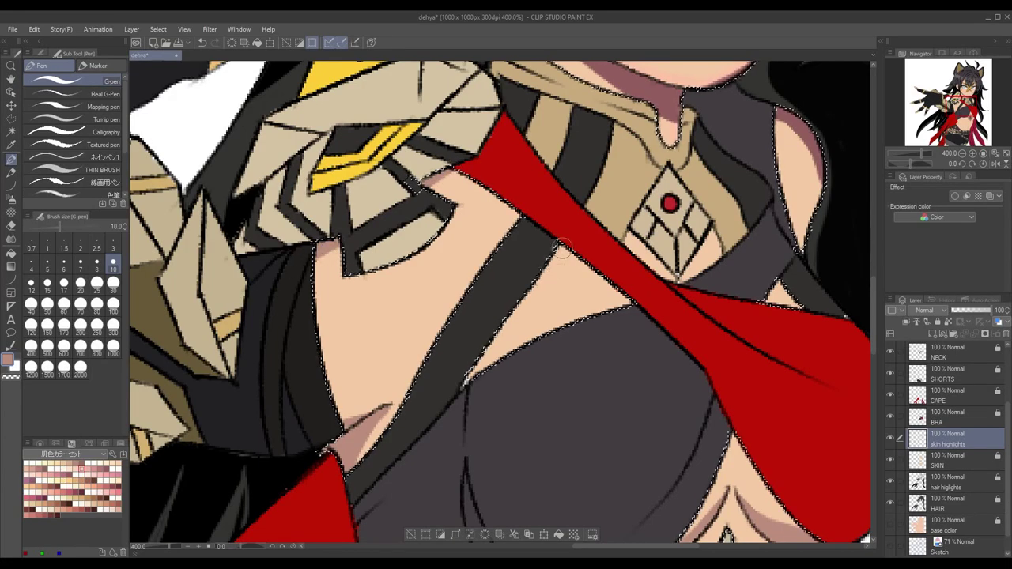
scroll(611, 290, "down", 3)
scroll(503, 267, "up", 3)
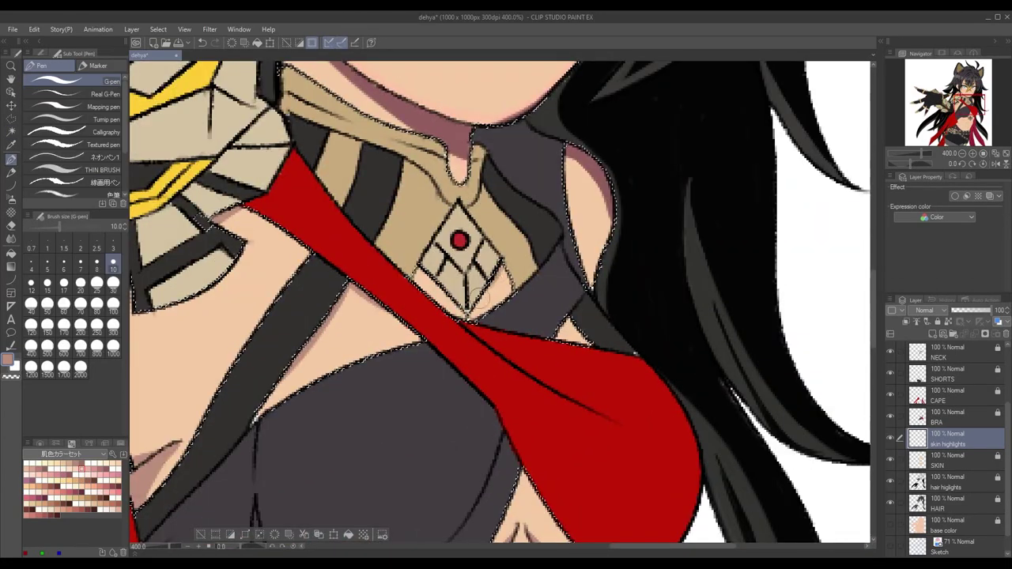
Shade the waist crease beside the red cape and the skin just under the bra's lower edge
scroll(605, 217, "down", 3)
scroll(545, 377, "up", 4)
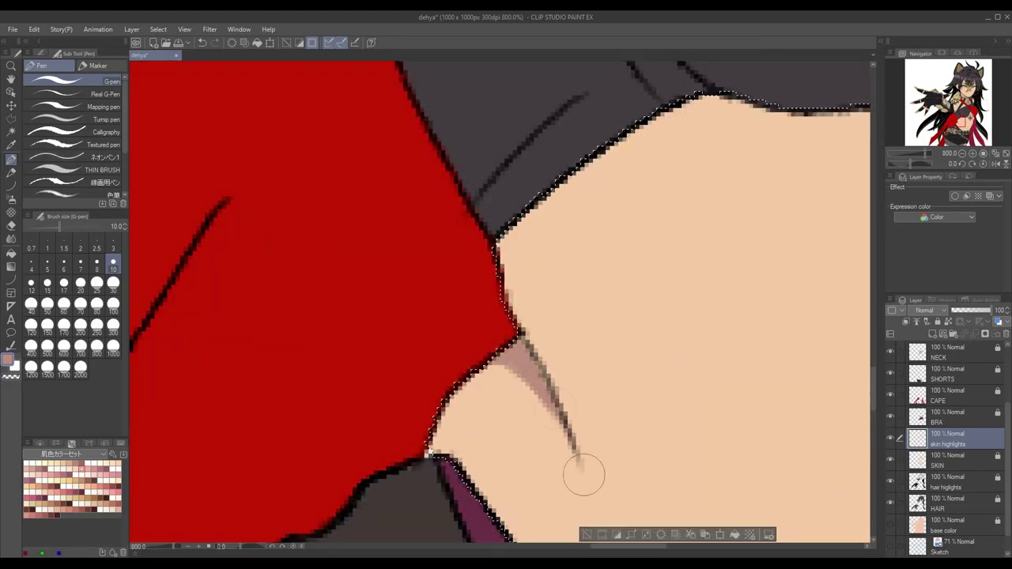
scroll(556, 408, "down", 2)
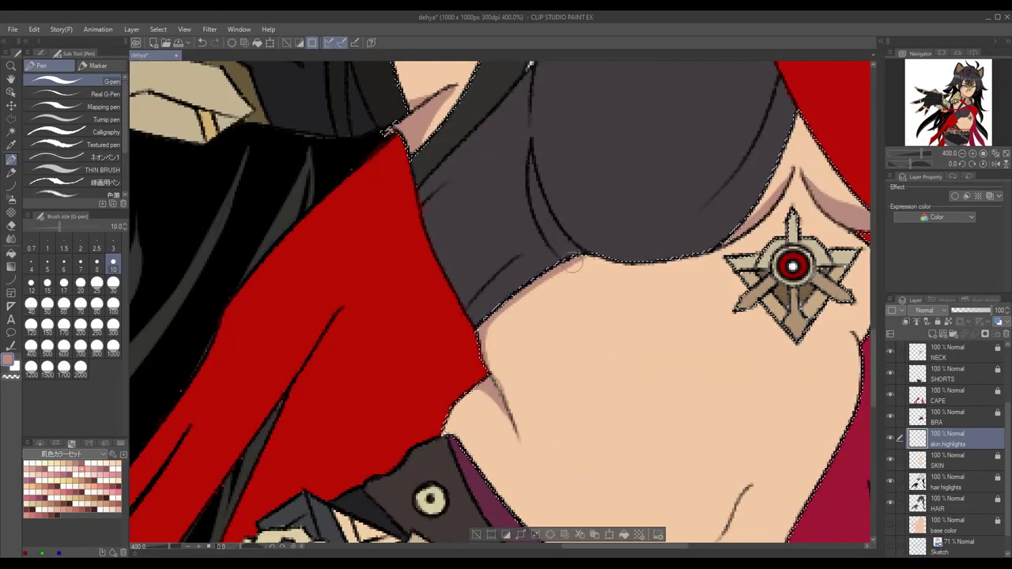
Add mauve shadow edges along the far side of the waist and across the belly just above the belt
left_click_drag(663, 371, 322, 405)
scroll(556, 368, "down", 2)
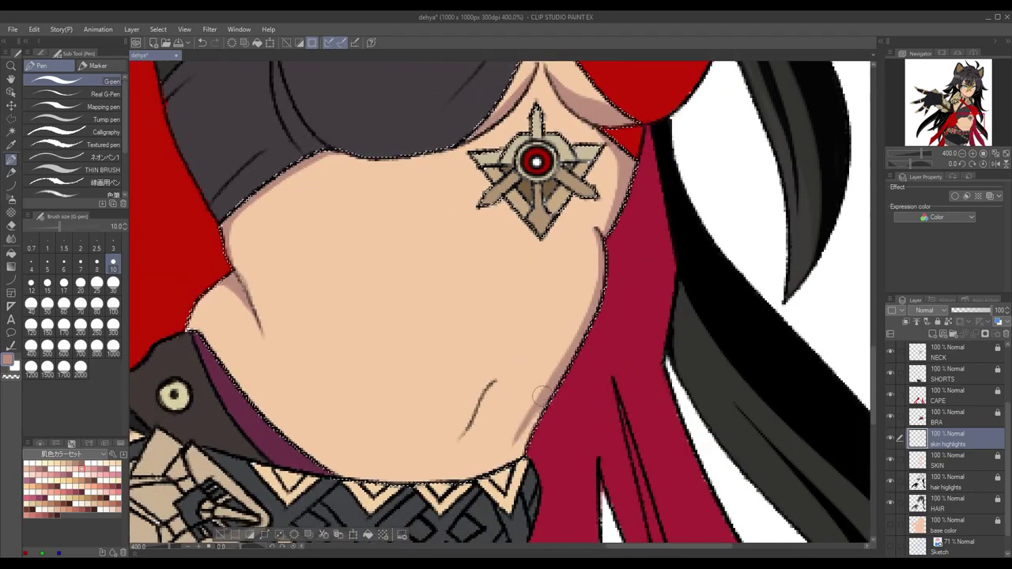
scroll(557, 368, "down", 2)
scroll(556, 368, "up", 3)
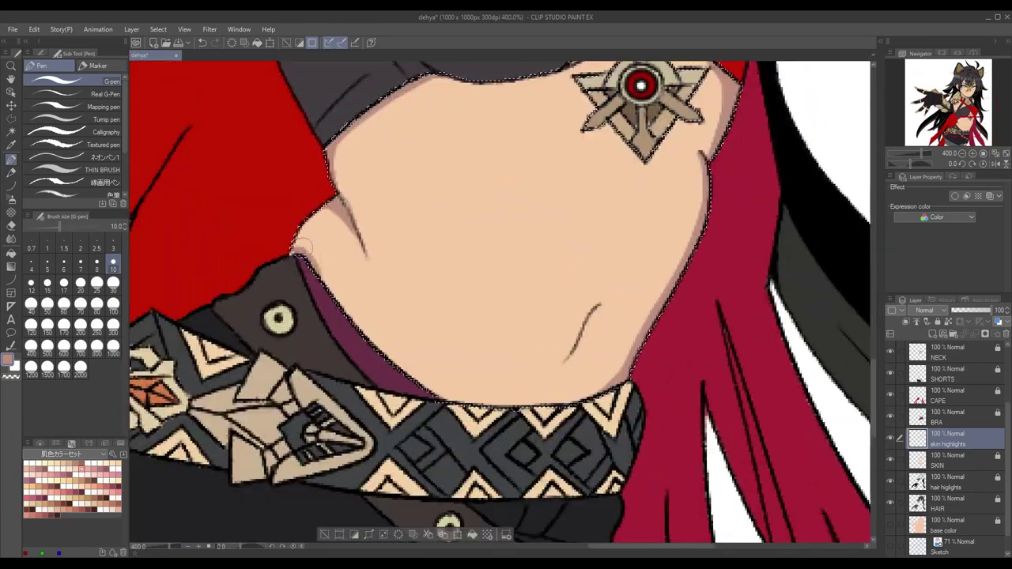
scroll(556, 368, "down", 2)
scroll(617, 295, "down", 2)
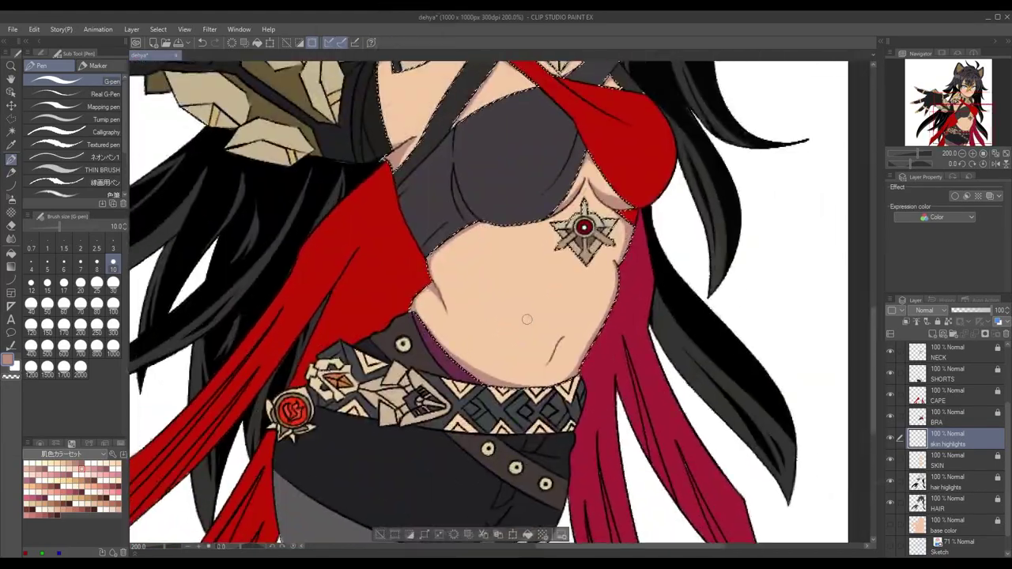
Paint a mauve shadow beside the navel line with the size 10 G-pen
scroll(598, 364, "up", 2)
scroll(590, 382, "down", 5)
scroll(589, 382, "up", 3)
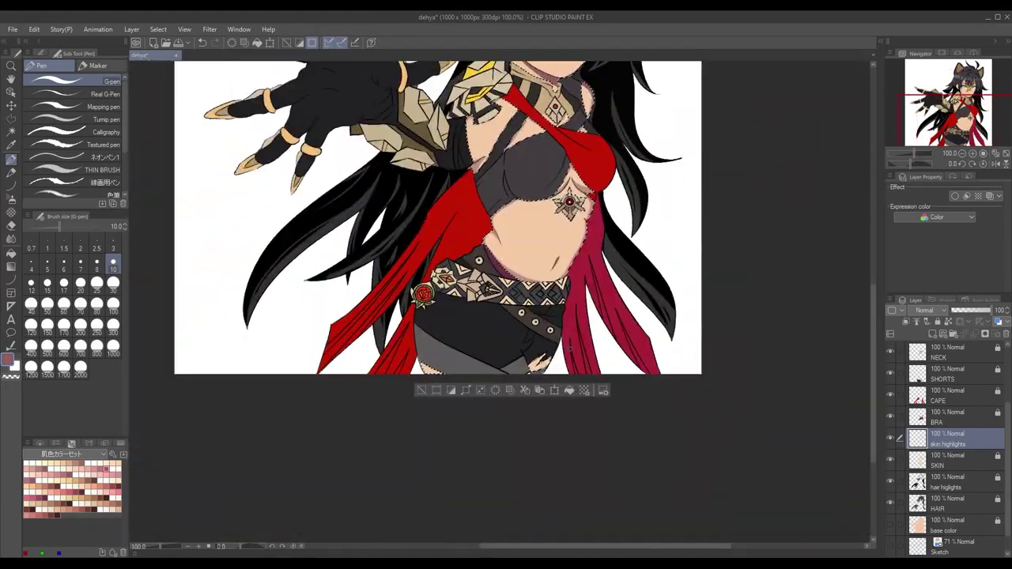
left_click_drag(543, 105, 533, 370)
scroll(532, 370, "up", 2)
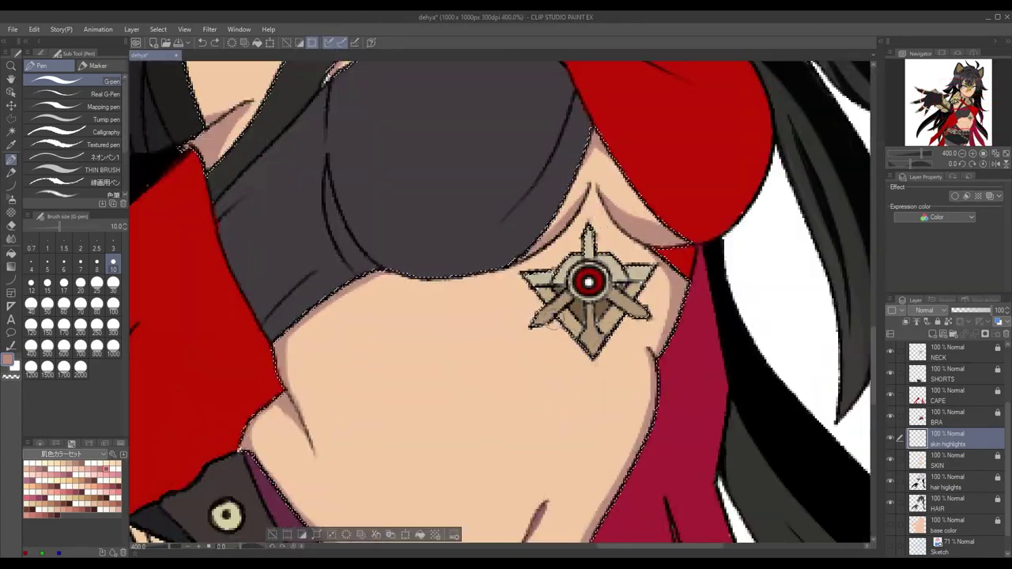
scroll(522, 283, "down", 4)
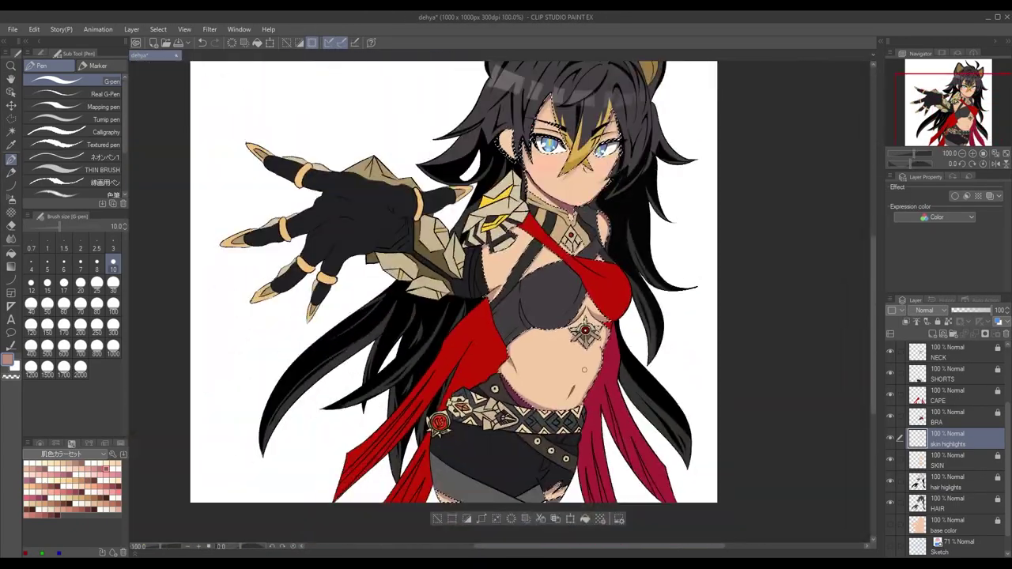
scroll(570, 386, "up", 2)
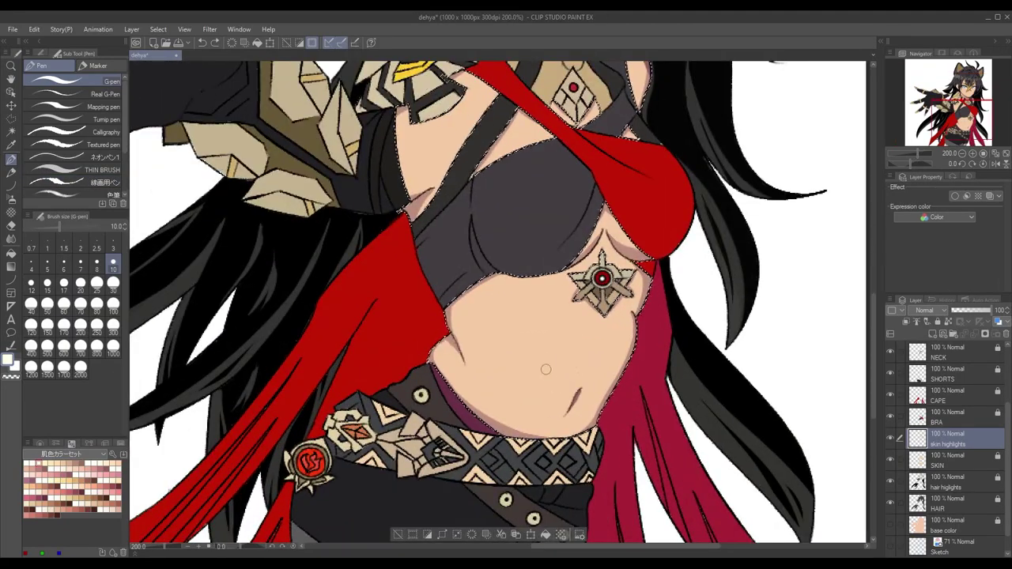
Shade the ear with a dark mauve edge under the hair and a softer inner shadow using the size 10 G-pen
key("b")
left_click_drag(506, 237, 499, 490)
key("p")
left_click_drag(498, 317, 498, 382)
scroll(460, 245, "up", 4)
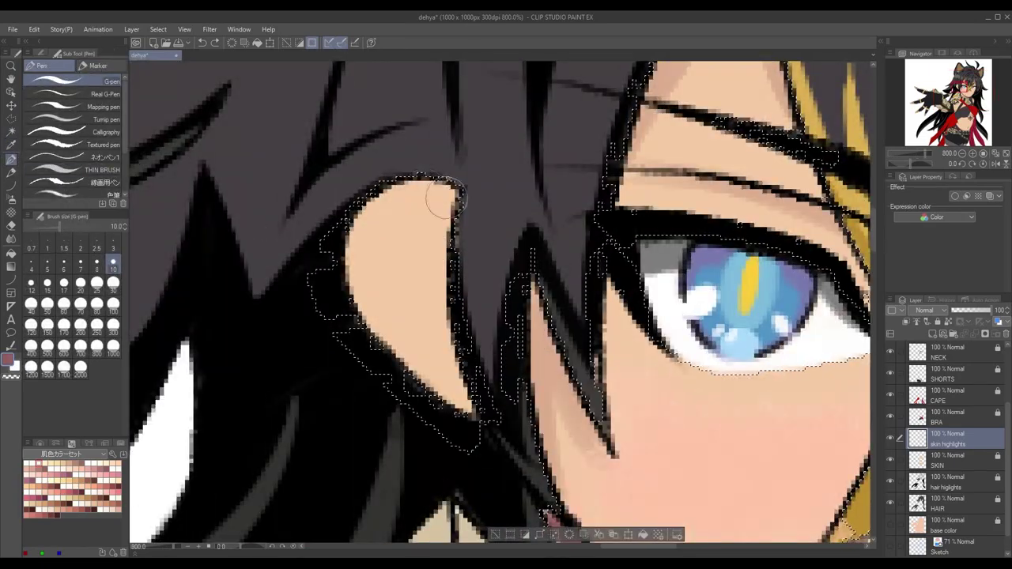
scroll(362, 234, "down", 3)
left_click(493, 263, "alt")
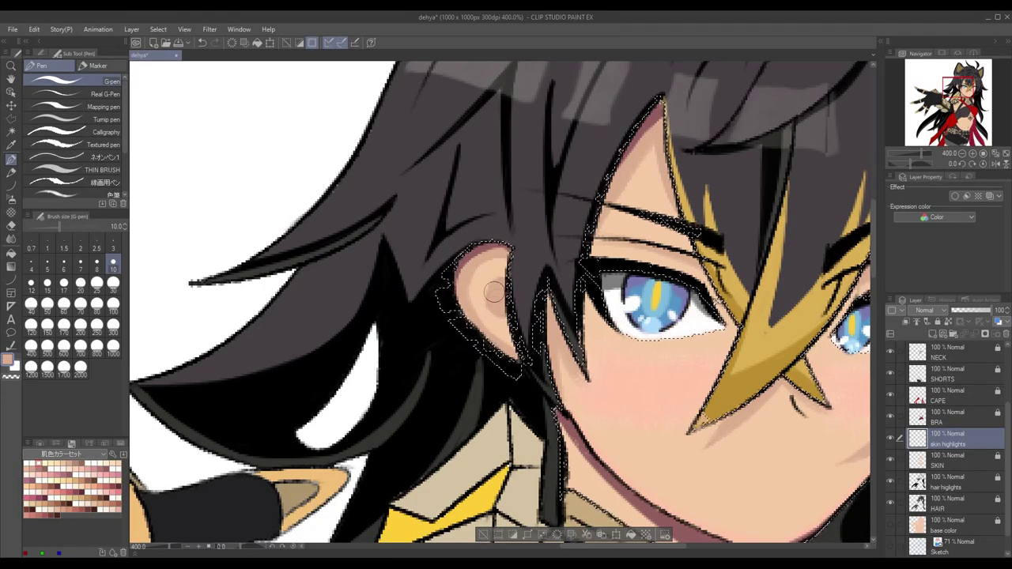
Clear the skin selection and tidy the face shading with the Hard eraser at size 4
scroll(496, 299, "down", 5)
scroll(496, 299, "up", 3)
scroll(496, 299, "down", 3)
scroll(402, 300, "down", 2)
scroll(402, 301, "up", 2)
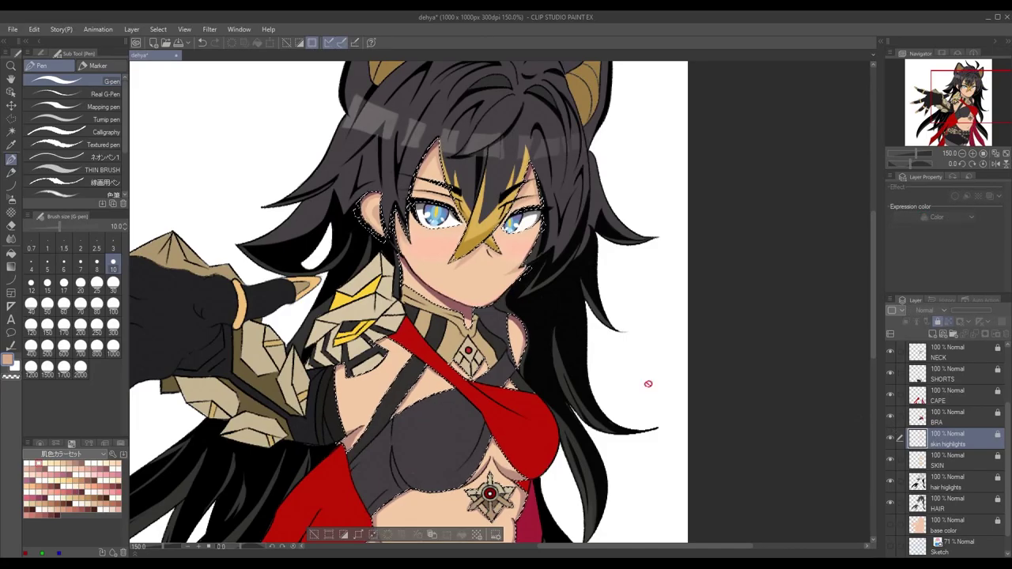
scroll(388, 158, "up", 4)
left_click(12, 200)
left_click(11, 225)
scroll(482, 150, "down", 1)
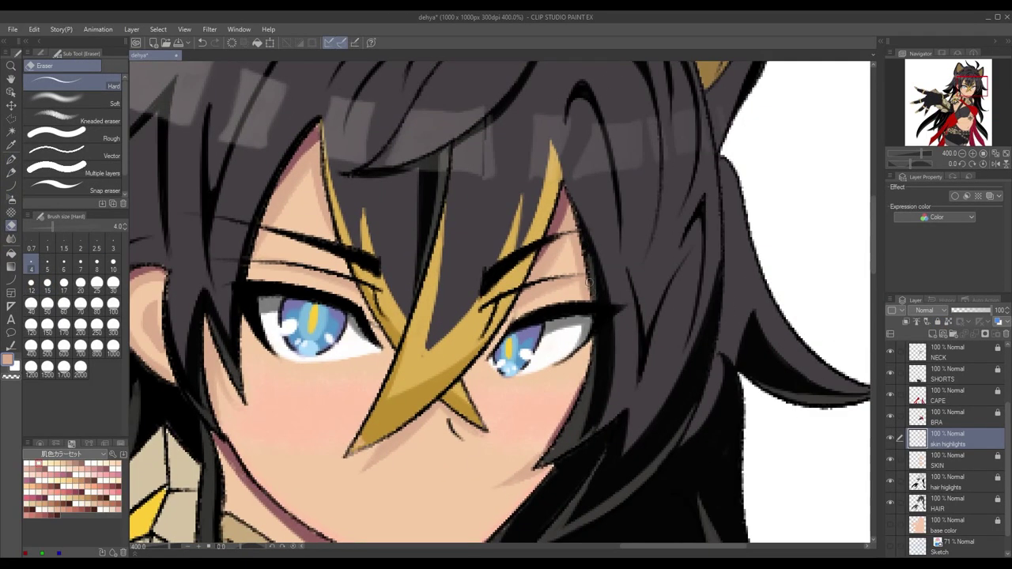
scroll(609, 278, "up", 1)
scroll(540, 391, "down", 5)
scroll(540, 391, "up", 1)
left_click_drag(540, 391, 332, 348)
Add a new layer above BRA and auto-select the red wrap and the dark bra areas
key("ctrl+shift+n")
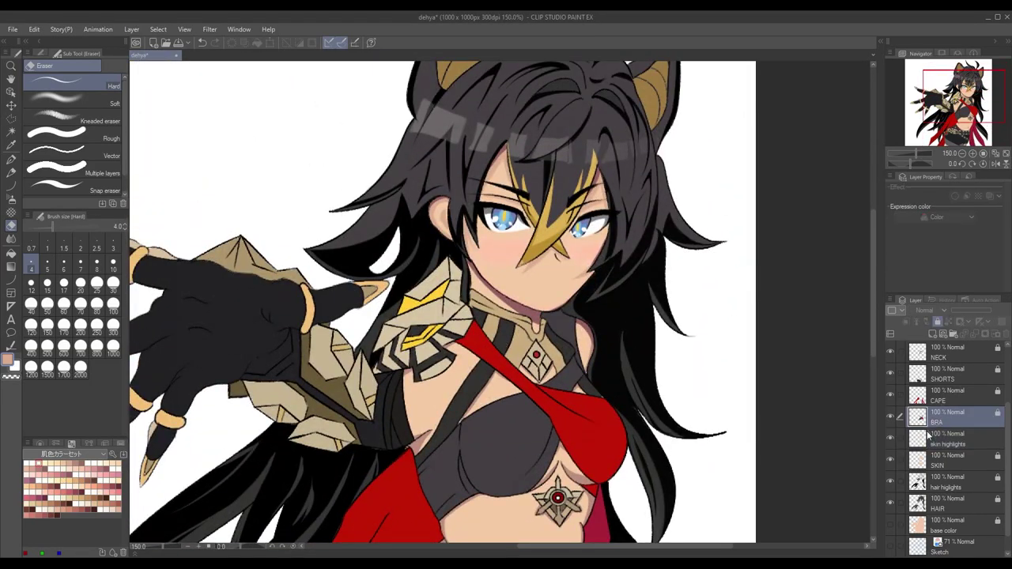
left_click_drag(945, 439, 898, 429)
key("w")
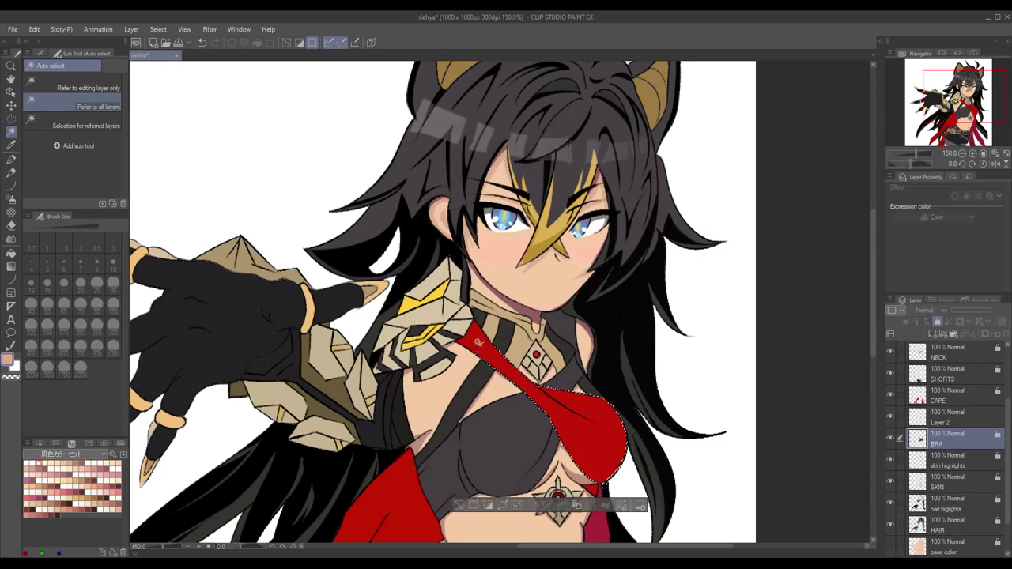
left_click(544, 411)
Draw intertwined golden-yellow lines along the red wrap's upper edge on Layer 2 with a size 7 G-pen
scroll(572, 366, "up", 1)
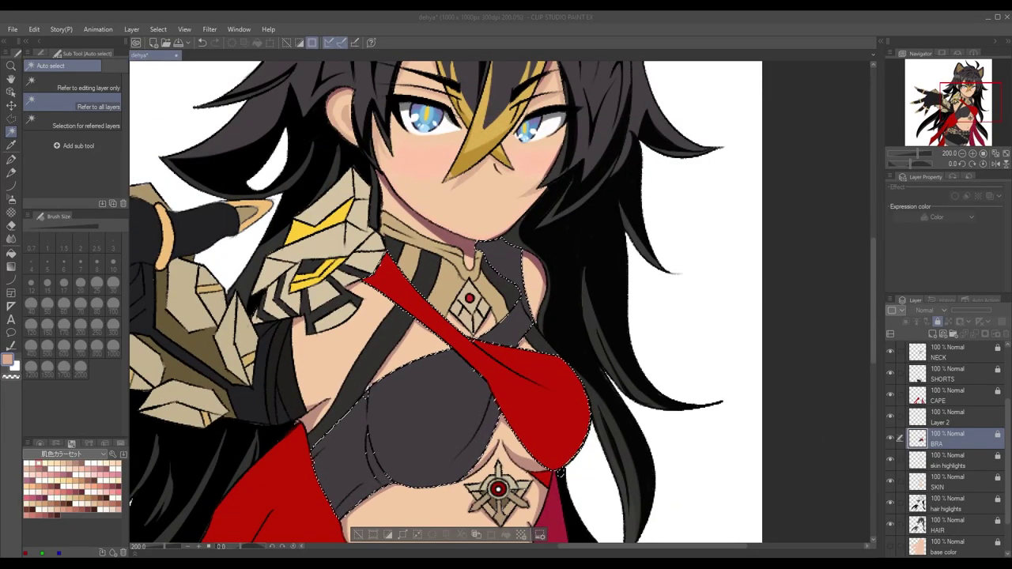
left_click_drag(560, 473, 561, 427)
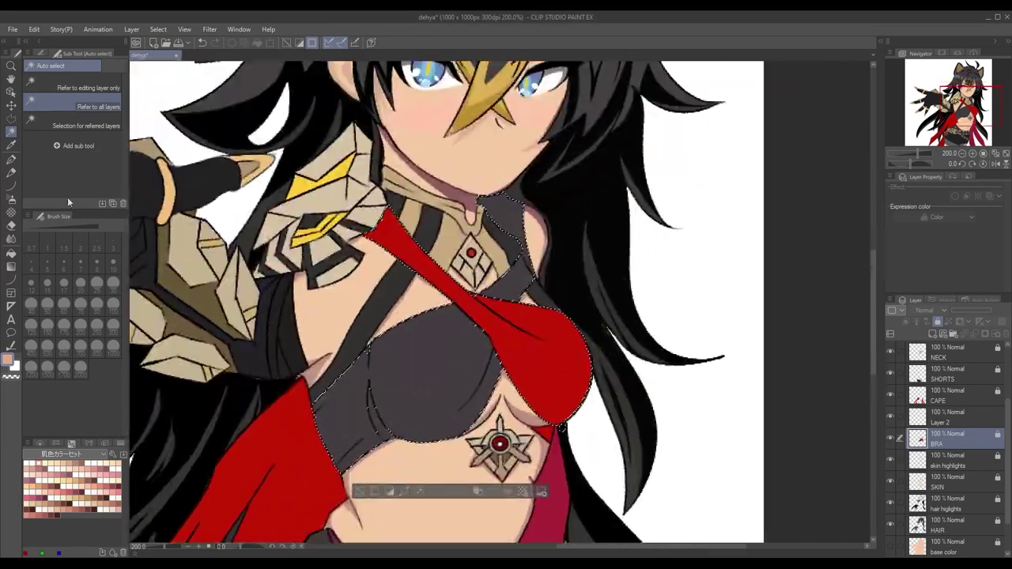
key("p")
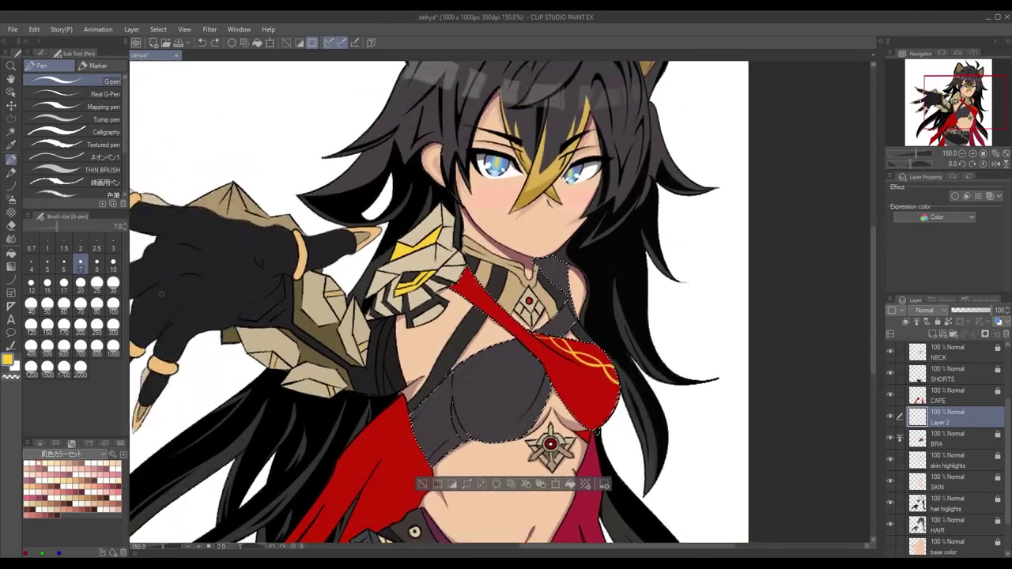
Sample the wrap's red, darken it, and shade the wrap's lower outer edge with the Turnip pen at size 6.9
left_click(11, 146)
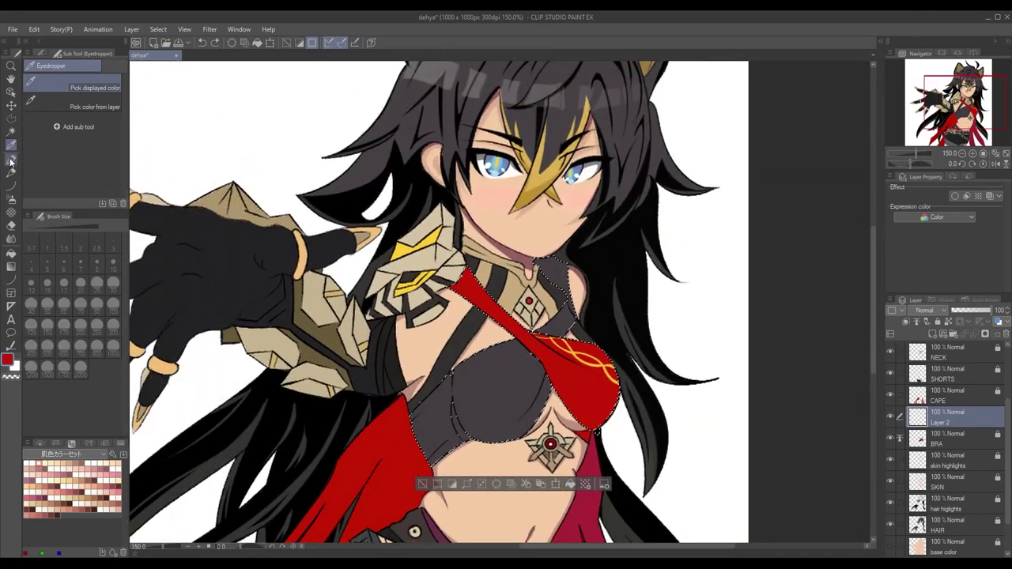
left_click(11, 159)
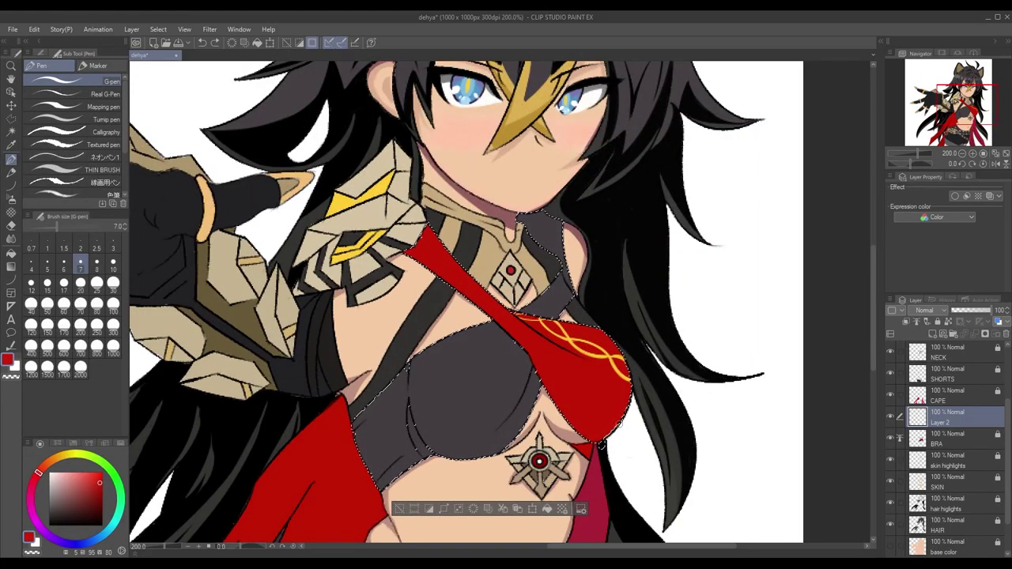
left_click(79, 119)
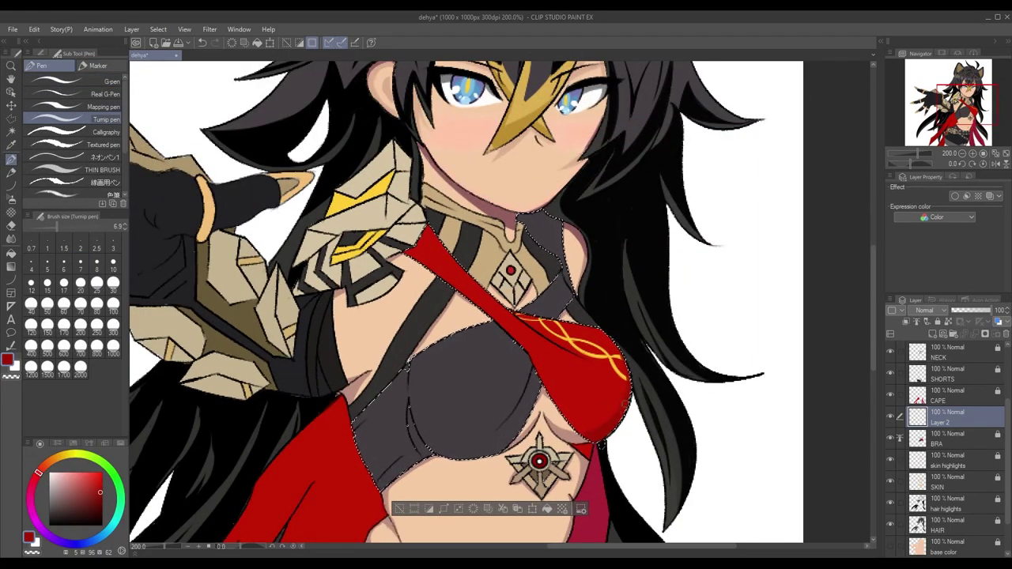
scroll(631, 417, "up", 4)
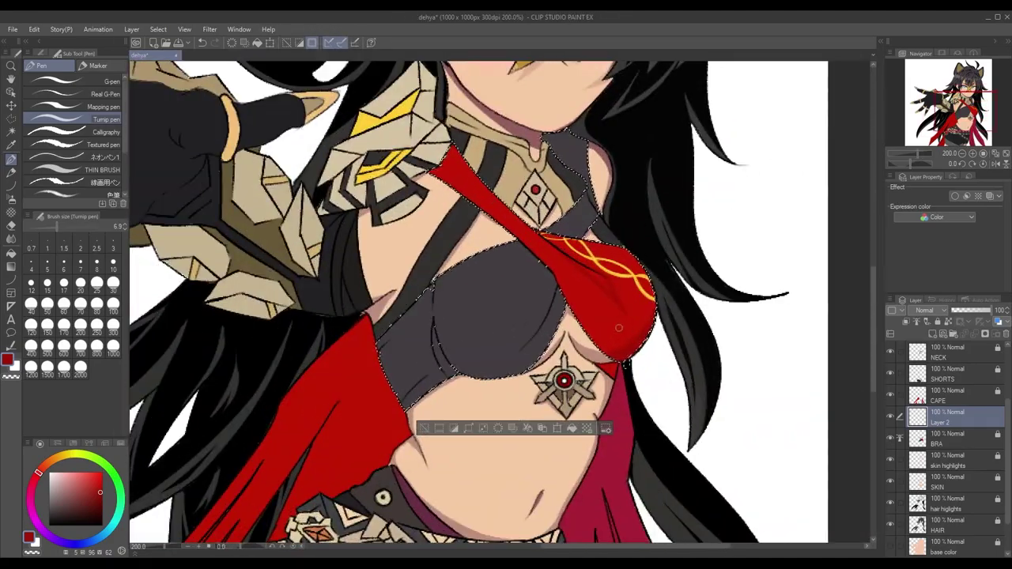
scroll(587, 225, "down", 4)
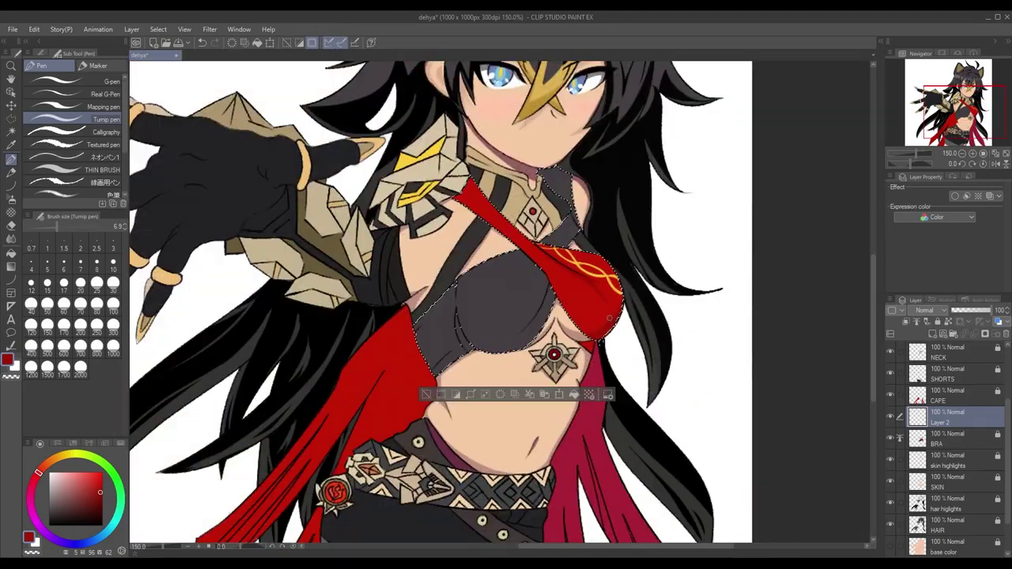
Paint dark red shadows under the wrap's fold line and along its narrow shoulder band
scroll(554, 205, "up", 4)
scroll(481, 174, "down", 3)
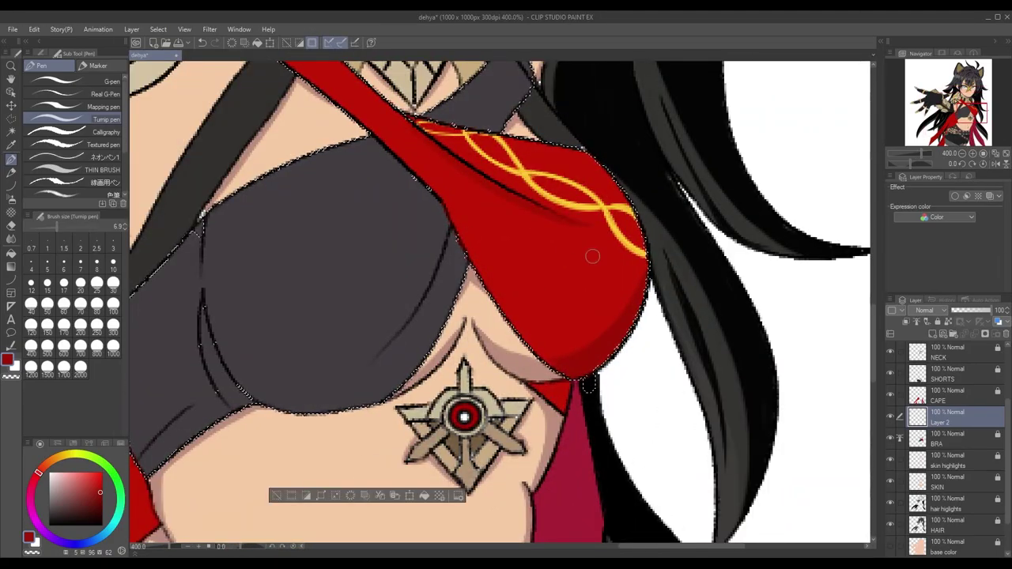
scroll(587, 248, "up", 3)
scroll(641, 469, "down", 3)
scroll(554, 396, "up", 3)
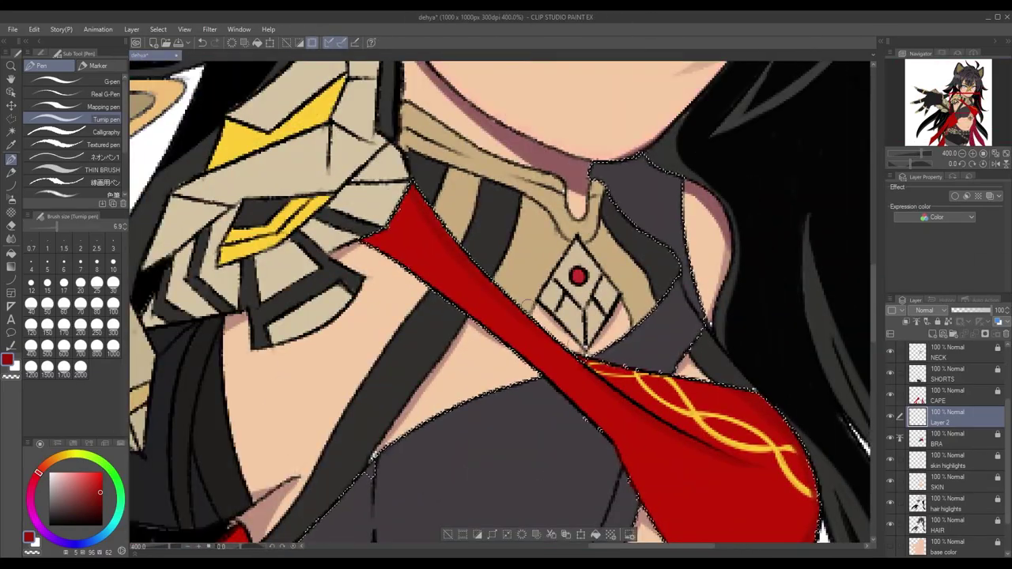
Build up the dark red shading along the red wrap's lower outer edge and add a small curved shadow on its rounded part
scroll(585, 395, "down", 3)
scroll(583, 369, "up", 3)
scroll(569, 371, "down", 3)
scroll(540, 376, "up", 2)
scroll(540, 377, "up", 2)
scroll(572, 332, "down", 3)
scroll(601, 332, "up", 3)
scroll(578, 357, "down", 2)
scroll(578, 358, "up", 2)
scroll(586, 310, "down", 3)
scroll(712, 371, "up", 2)
scroll(736, 380, "up", 3)
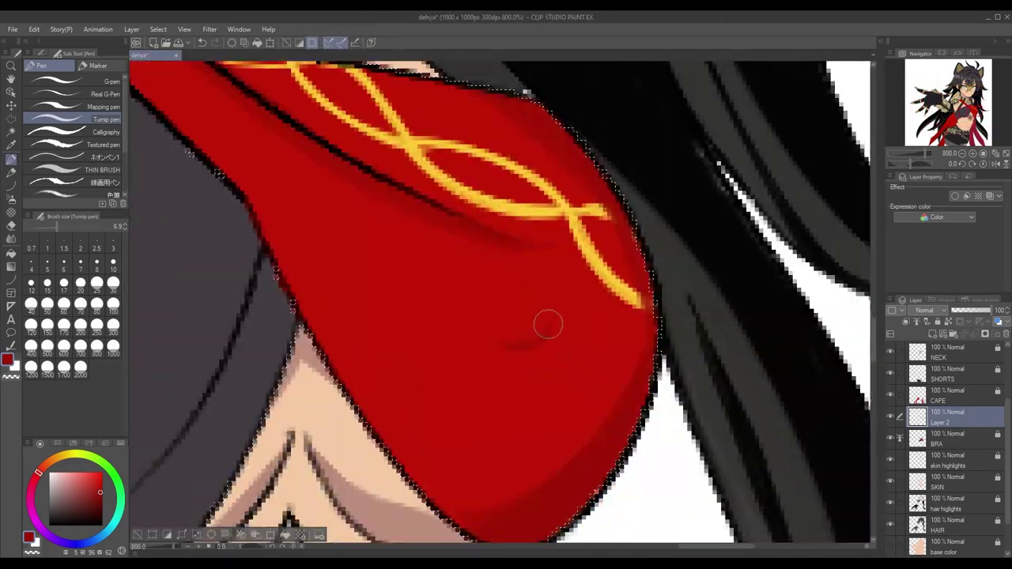
Sample the bra's dark grey, darken it, and shade the dark cup's lower inner edge along its curved fold line
scroll(552, 317, "down", 3)
scroll(659, 387, "up", 1)
key("c")
scroll(641, 407, "up", 3)
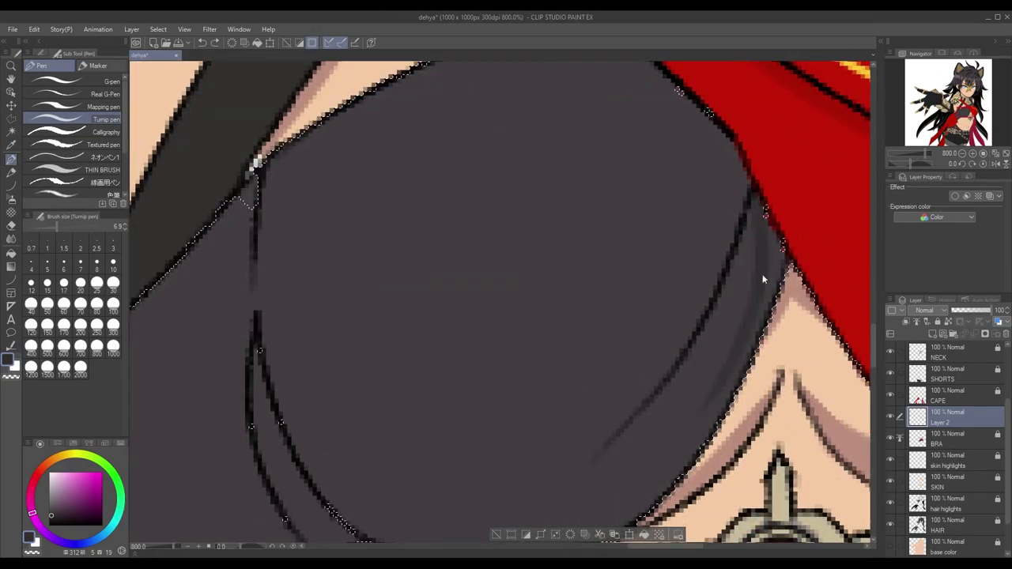
left_click_drag(761, 280, 807, 129)
left_click_drag(727, 297, 541, 243)
scroll(541, 242, "down", 3)
scroll(564, 401, "up", 3)
left_click_drag(563, 402, 742, 248)
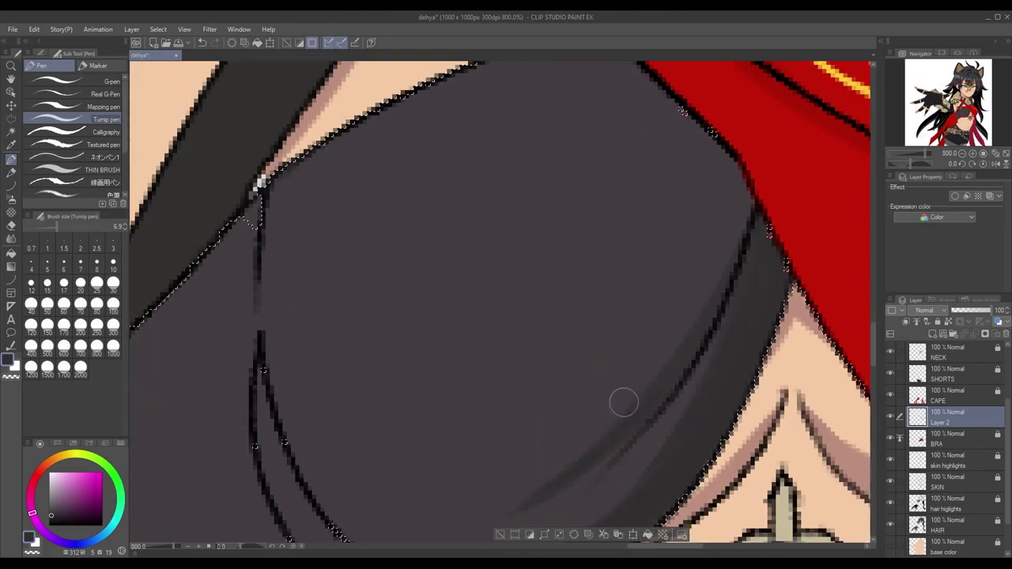
scroll(612, 405, "down", 3)
scroll(625, 357, "up", 2)
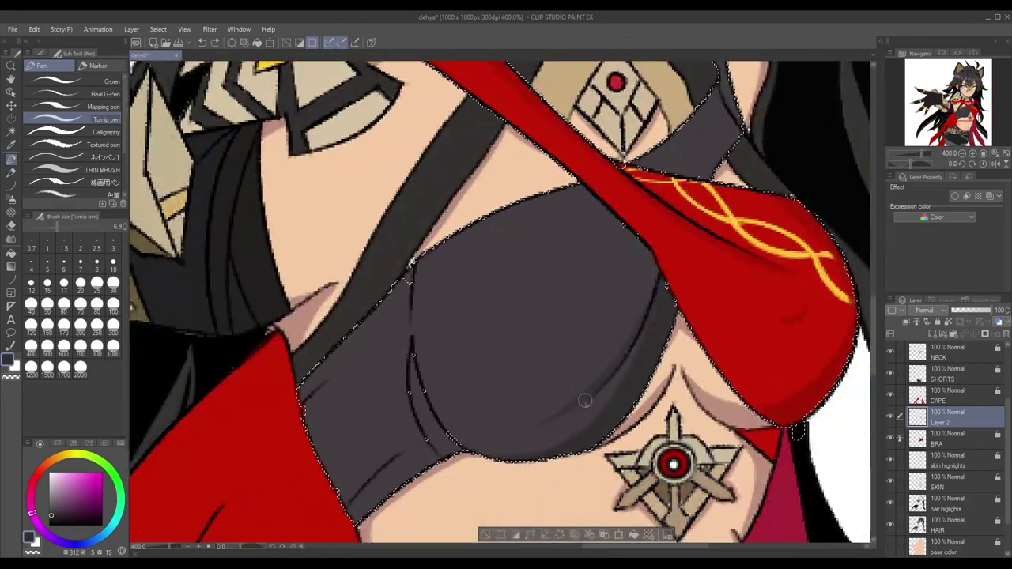
Paint dark shading along the dark cup's side seam and between the fold lines of the adjoining side band
left_click_drag(491, 220, 557, 234)
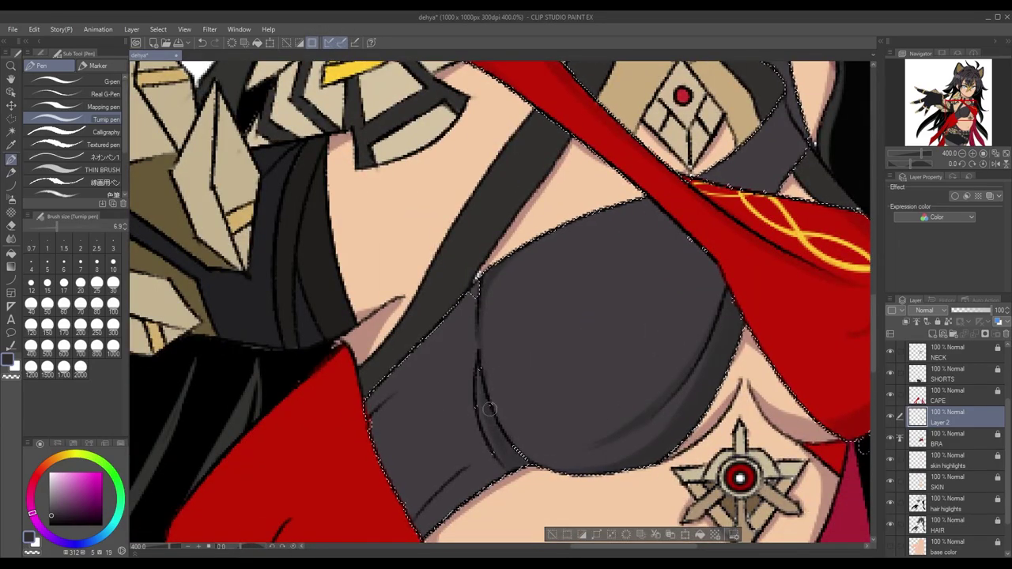
left_click_drag(489, 409, 541, 336)
scroll(495, 249, "down", 3)
left_click_drag(510, 367, 543, 355)
scroll(533, 364, "down", 3)
scroll(494, 369, "up", 5)
scroll(514, 370, "down", 3)
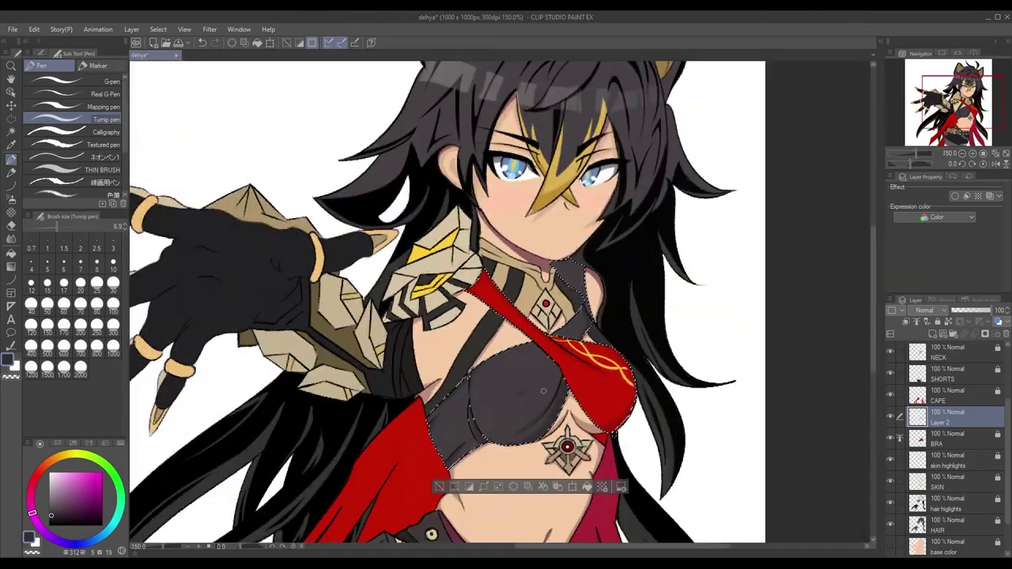
Add a small curved shadow on the dark cup and rename Layer 2 as "bra highlights"
scroll(587, 203, "up", 3)
scroll(514, 316, "down", 3)
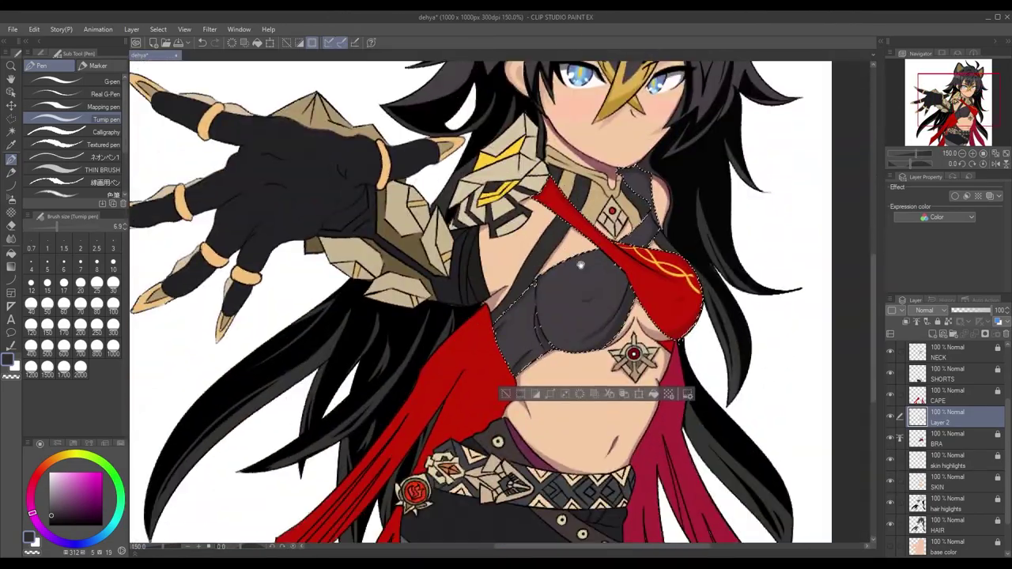
scroll(514, 316, "up", 2)
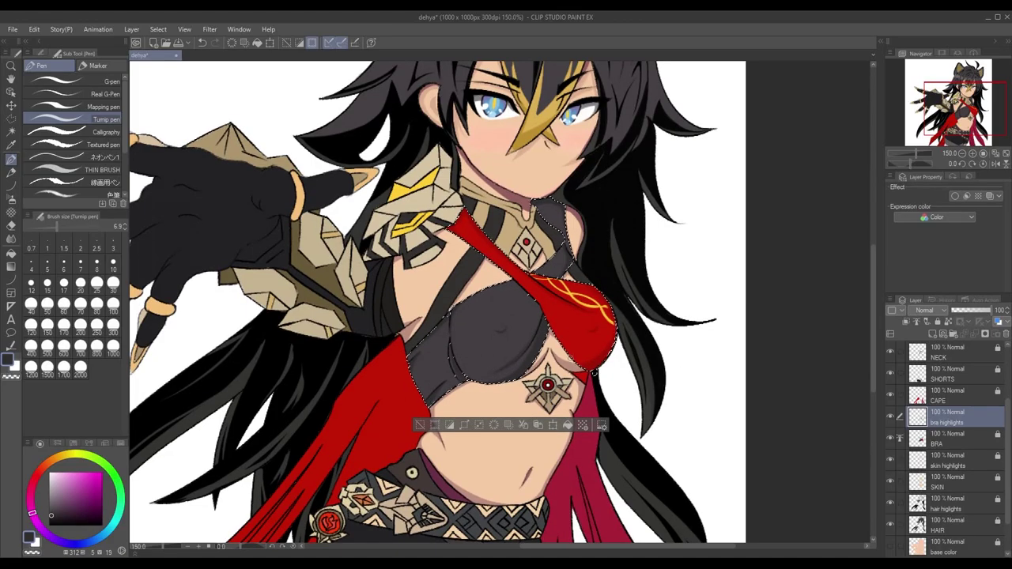
scroll(622, 355, "down", 2)
scroll(422, 450, "up", 5)
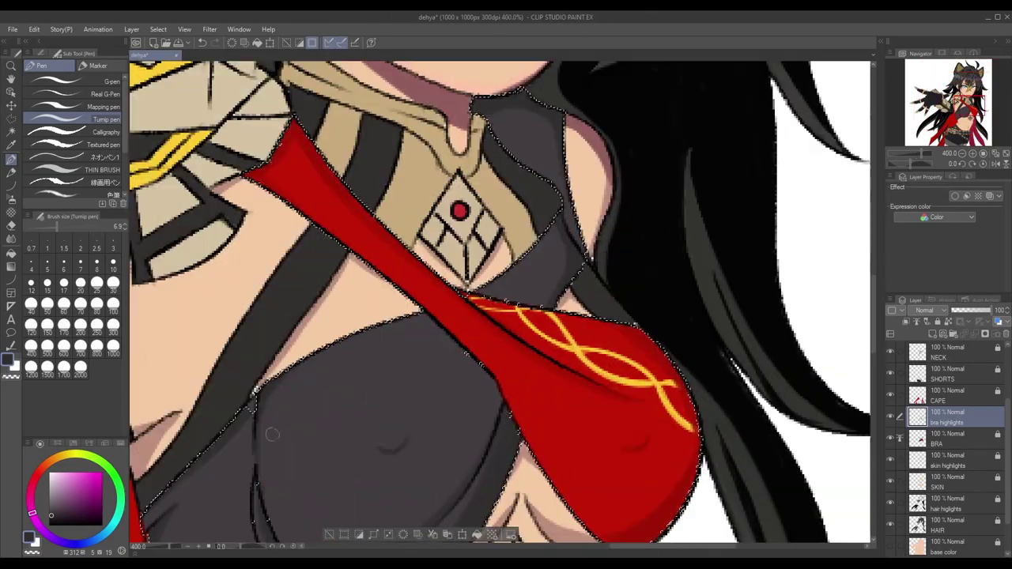
left_click_drag(422, 450, 462, 366)
Sample the wrap's dark red and touch up the wrap's shadows with the G-pen at size 4
key("alt")
left_click(673, 365, "alt")
scroll(673, 365, "down", 4)
left_click_drag(673, 365, 737, 452)
scroll(500, 342, "up", 5)
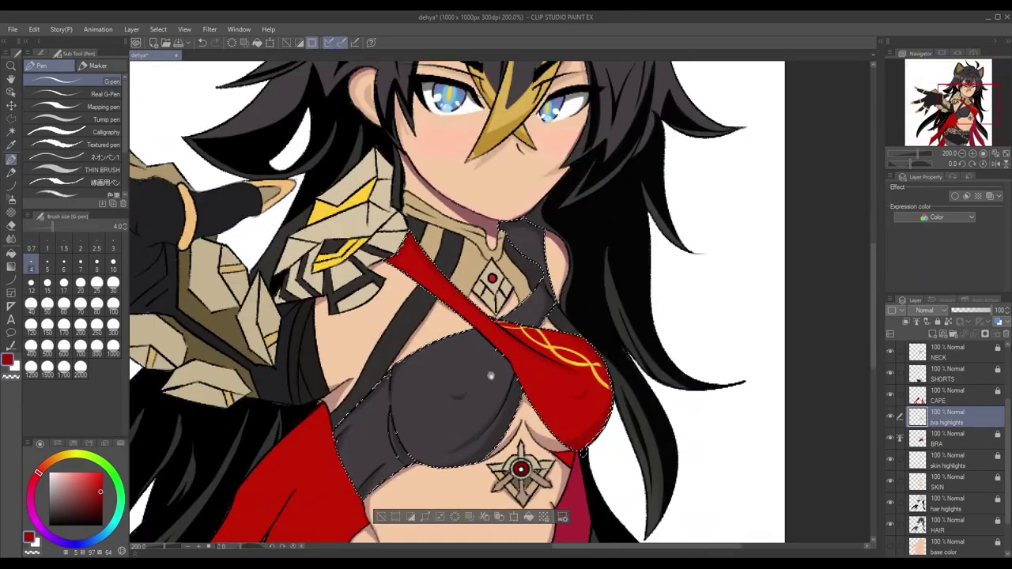
scroll(478, 368, "down", 3)
scroll(479, 369, "up", 4)
Clear the selection, sample the skin shadow colour, and shade the skin beside the diamond pendant on the skin highlights layer
key("alt+bracketleft")
key("alt+bracketleft")
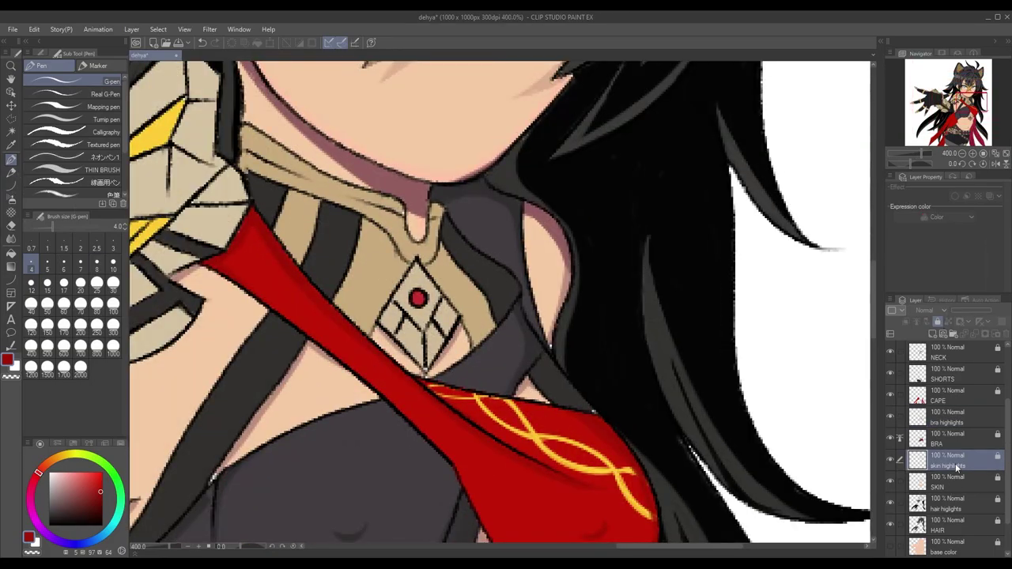
left_click(180, 281, "alt")
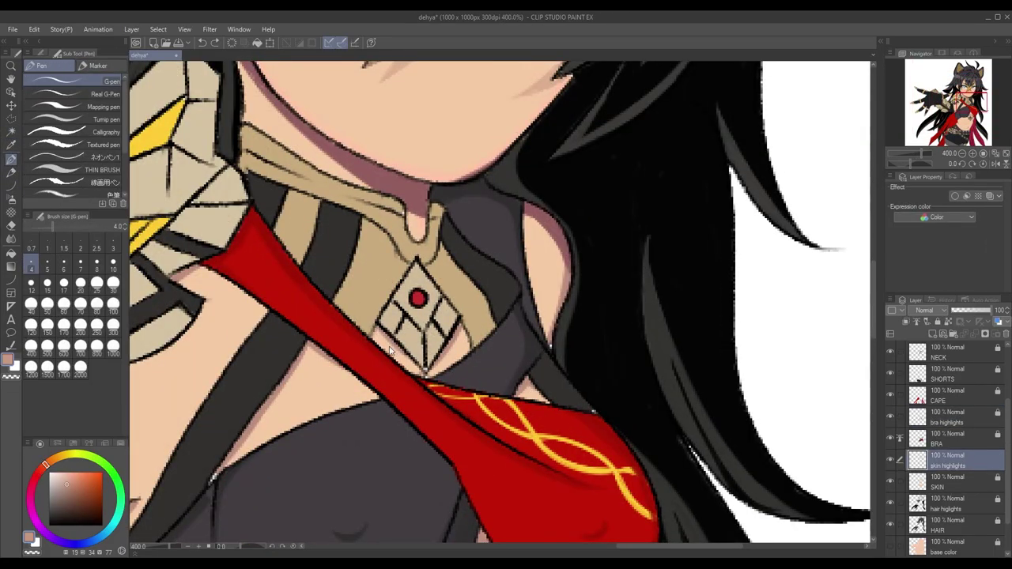
scroll(492, 333, "down", 5)
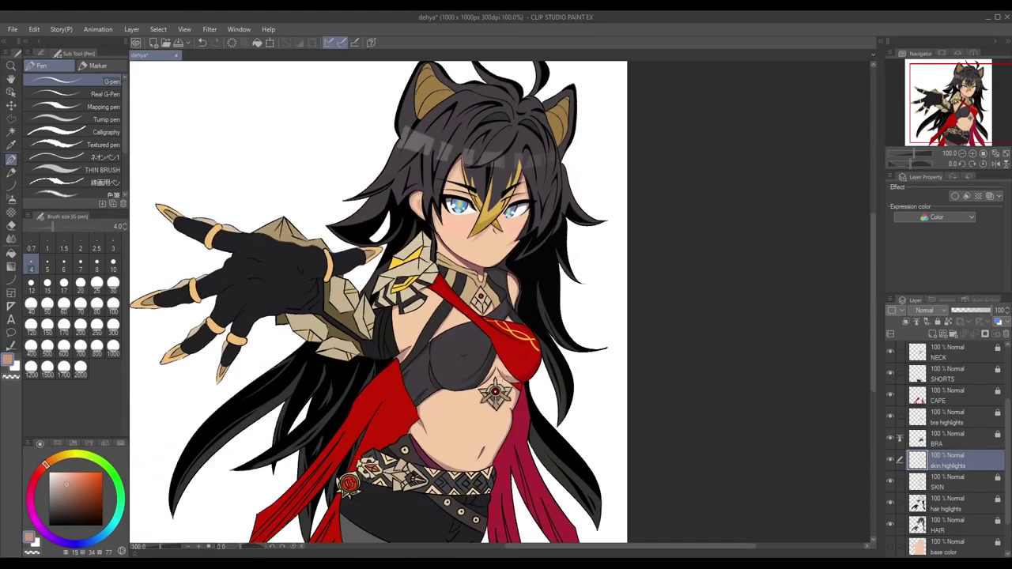
scroll(473, 291, "up", 6)
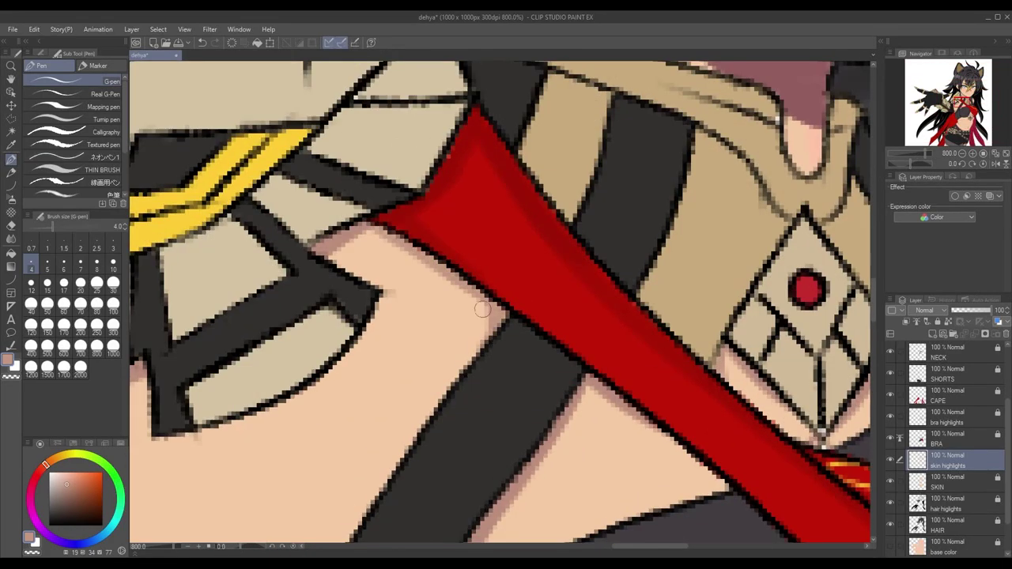
scroll(487, 375, "down", 6)
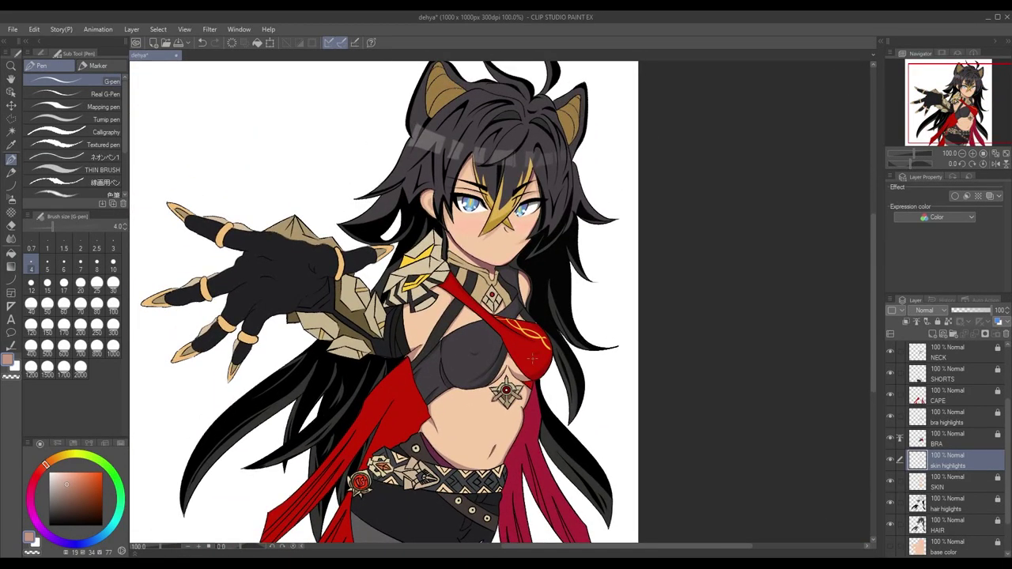
Add a new layer above CAPE and name it "cape highlights"
left_click(950, 396)
left_click(932, 334)
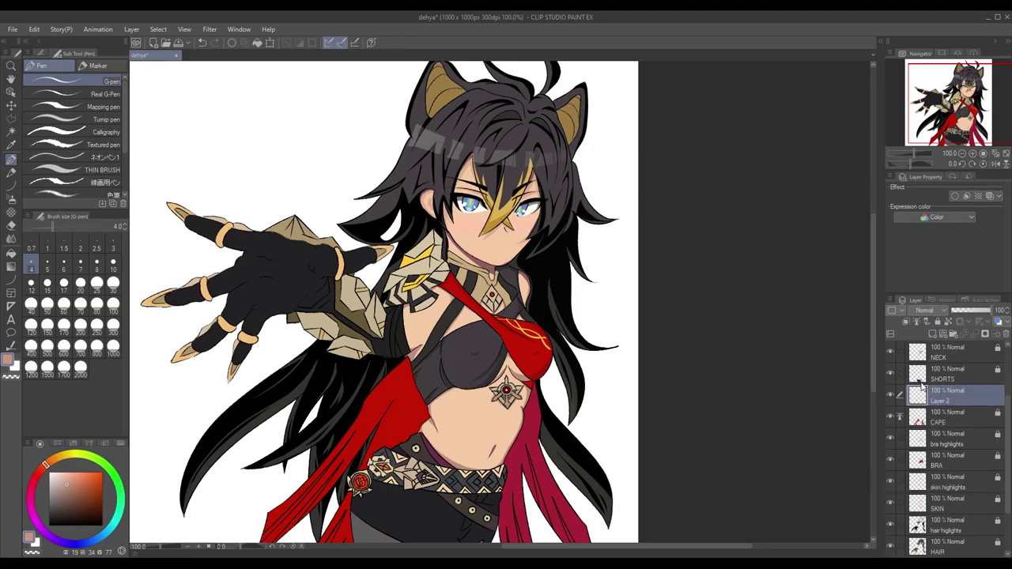
left_click_drag(458, 446, 466, 431)
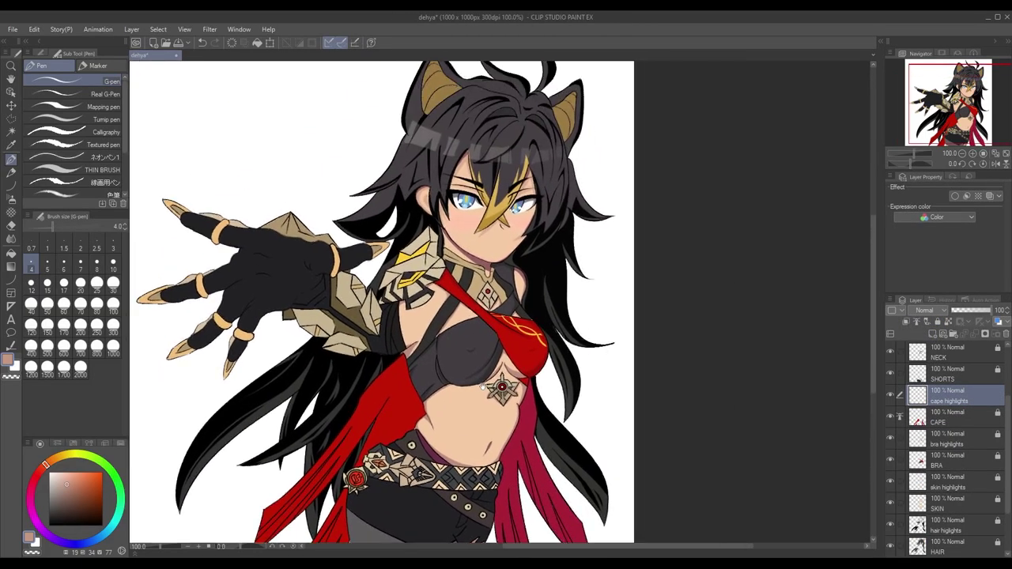
Sample the gold strand's darker tone and ready the Real G-Pen at size 4 on the HAIR layer
key("w")
scroll(346, 365, "up", 4)
key("i")
scroll(346, 365, "up", 2)
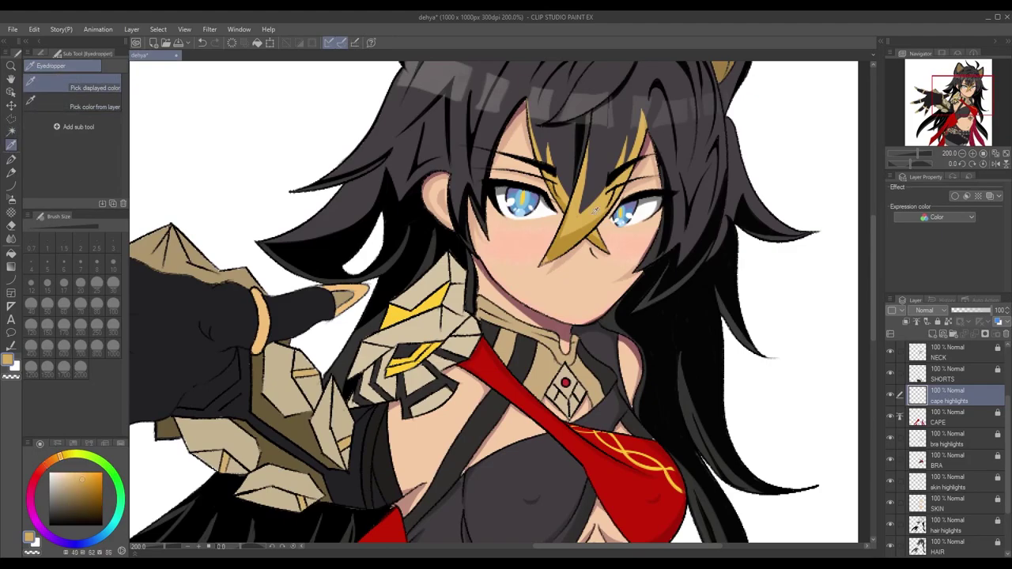
left_click(949, 525)
key("p")
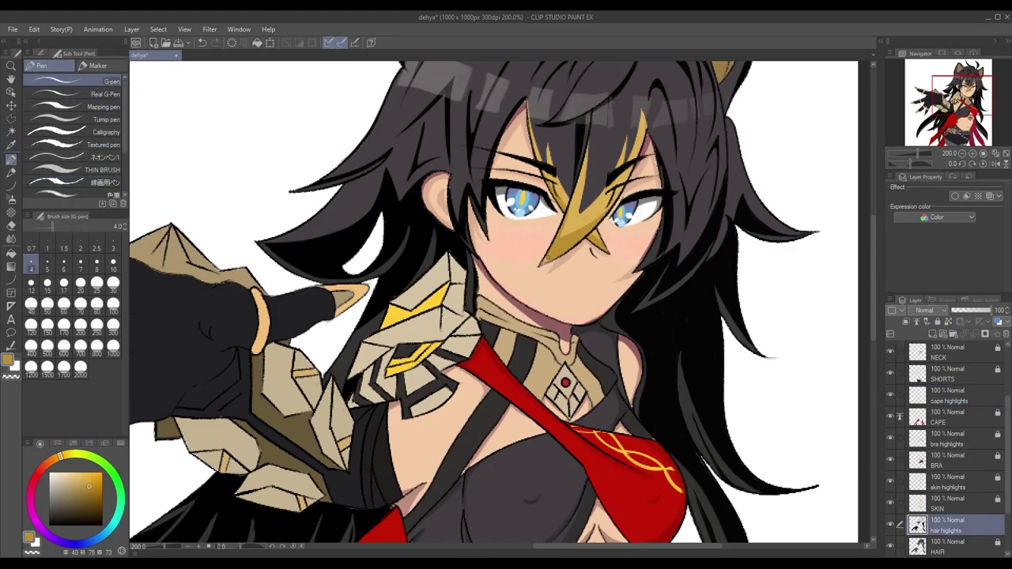
scroll(578, 235, "up", 6)
left_click(841, 417, "ctrl+shift")
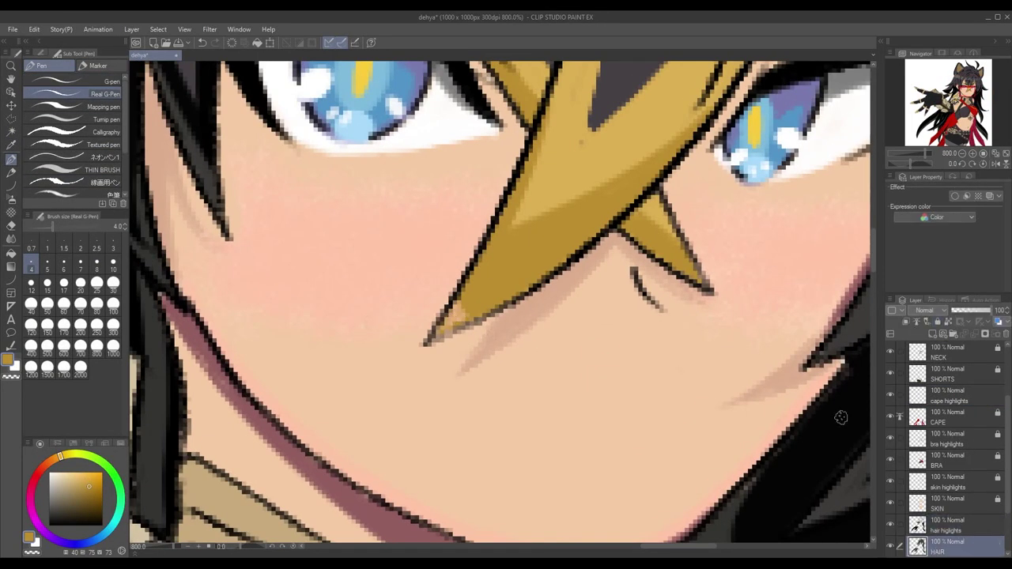
Hide the Layer 1 line art to examine the pale tip of the gold hair strand over the nose
scroll(949, 474, "up", 3)
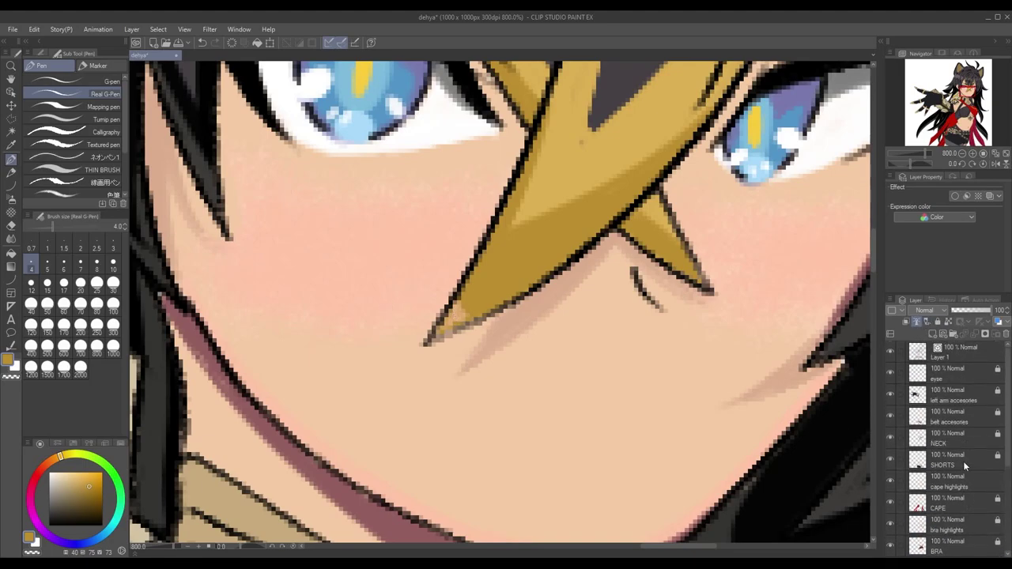
key("ctrl+shift+n")
scroll(961, 425, "down", 3)
left_click(949, 495)
left_click(949, 473)
left_click(891, 474)
left_click(891, 475)
scroll(609, 368, "down", 3)
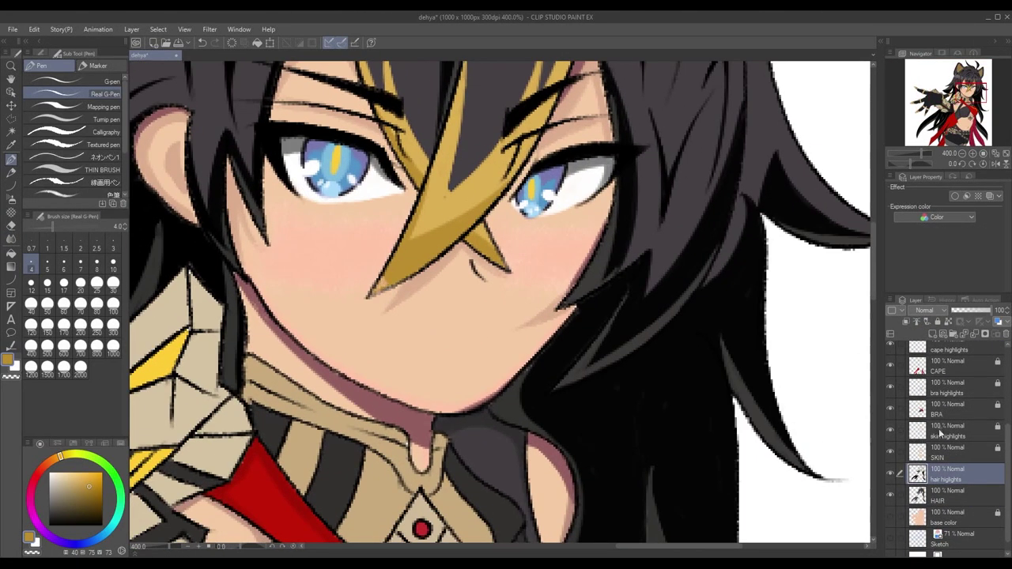
scroll(902, 387, "up", 3)
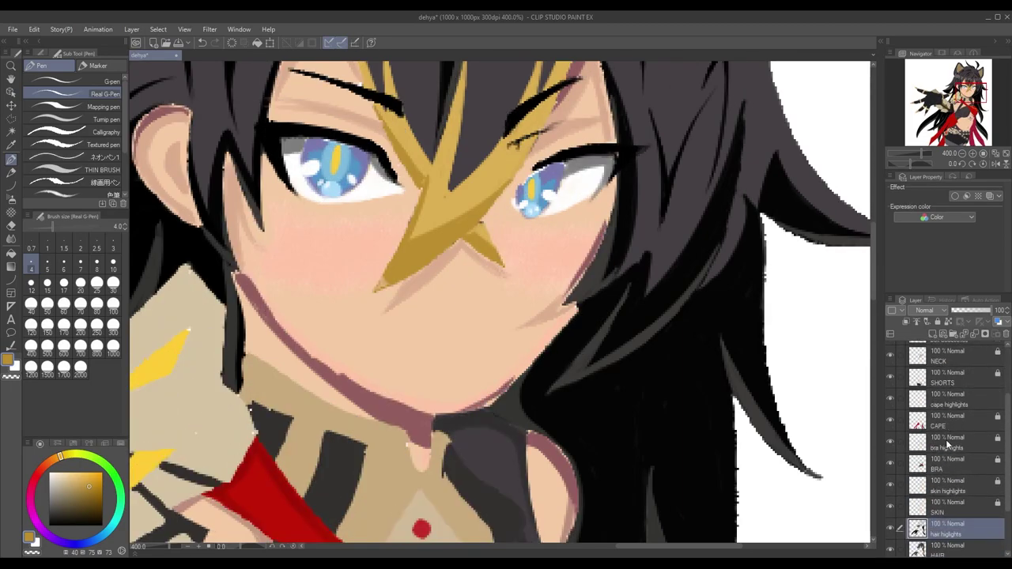
Correct the gold hair strand's pale tip to solid dark gold and show the Layer 1 line art again
scroll(377, 244, "up", 2)
scroll(942, 348, "down", 2)
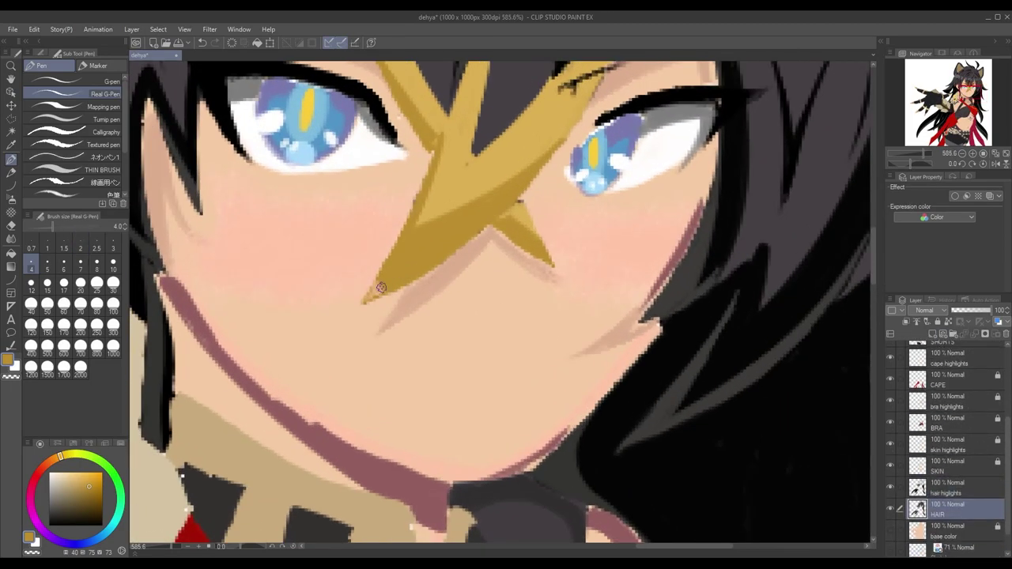
scroll(965, 395, "up", 3)
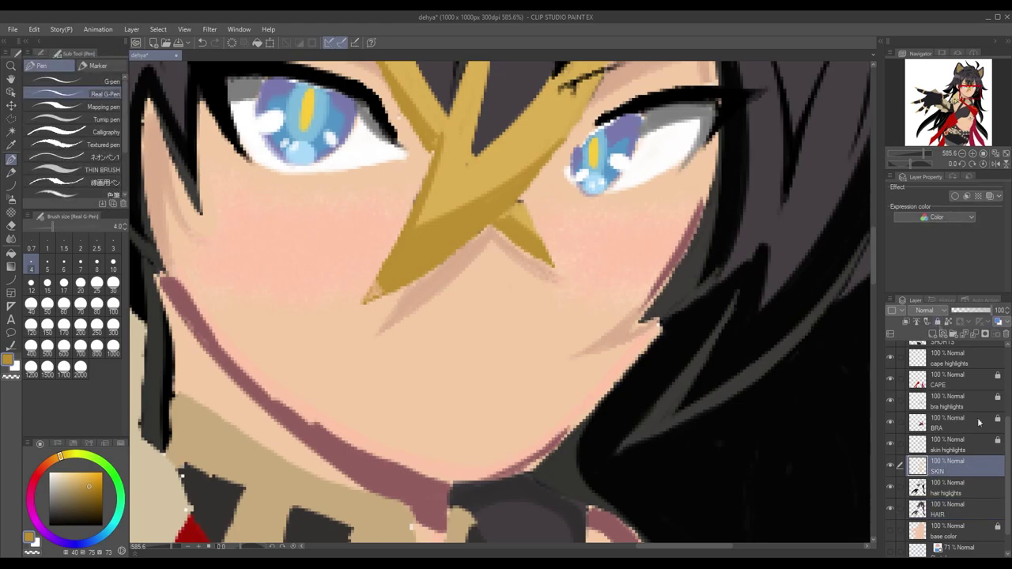
left_click(976, 418)
scroll(968, 427, "down", 2)
left_click(957, 486)
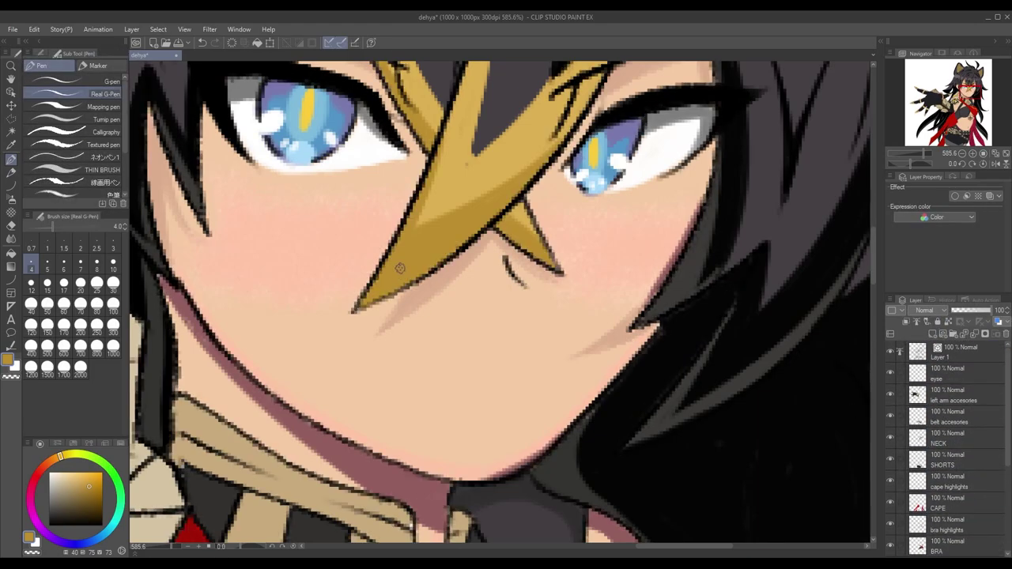
Lock the edited layers again and make the cape highlights layer active
left_click(937, 321)
scroll(950, 396, "down", 3)
left_click(950, 357)
scroll(969, 448, "up", 5)
scroll(720, 374, "down", 8)
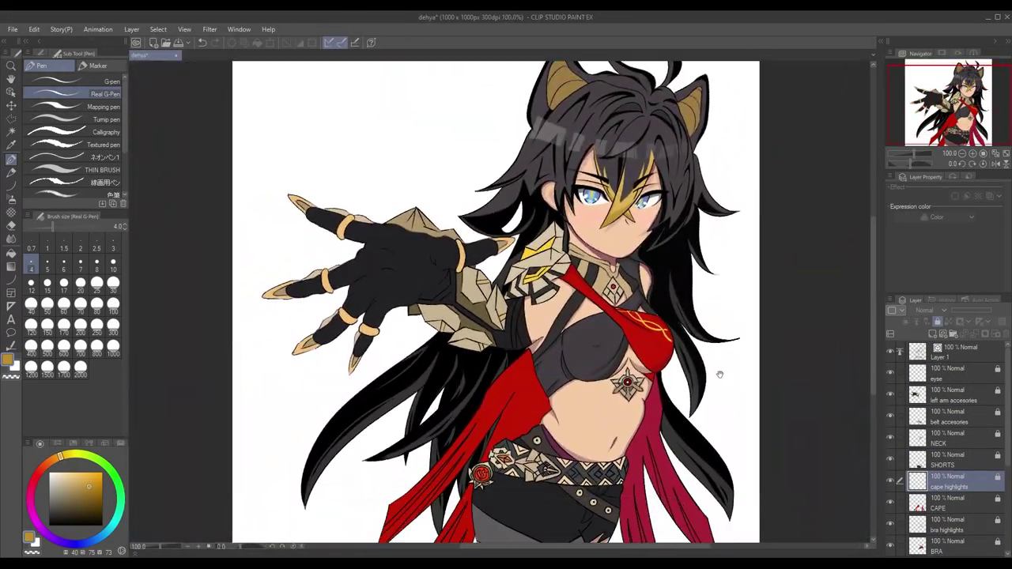
Sample the hair strand's light gold for the G-pen and lock transparent pixels on the CAPE layer
scroll(720, 374, "up", 4)
key("i")
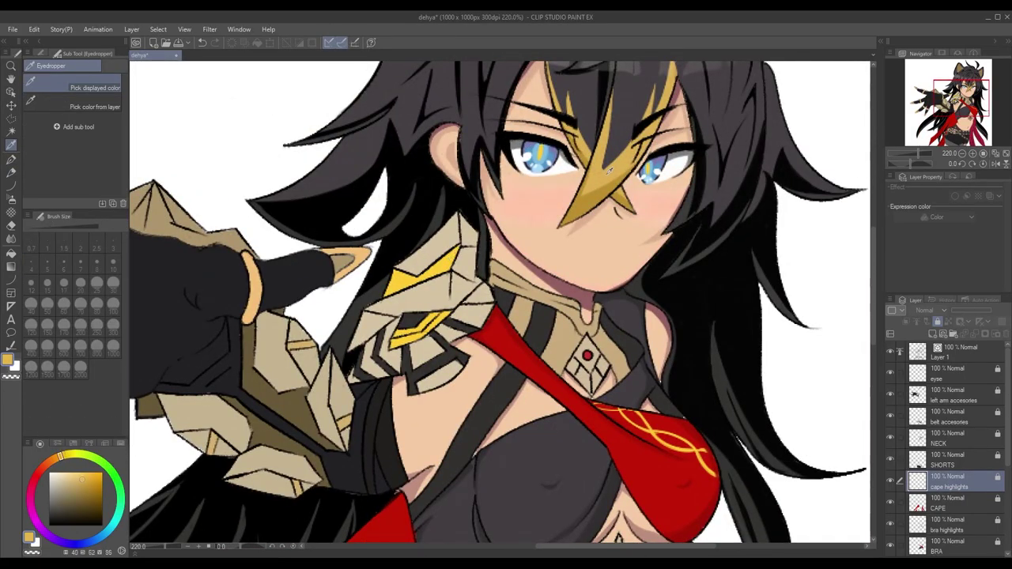
key("p")
left_click(949, 503)
left_click(917, 322)
left_click(949, 481)
key("ctrl+z")
key("ctrl+z")
key("ctrl+z")
key("ctrl+z")
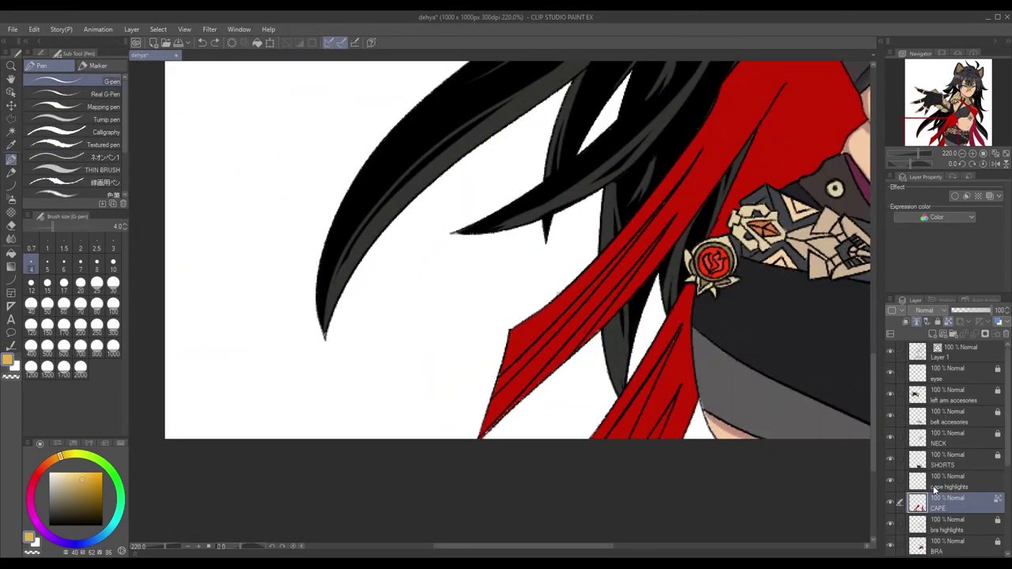
Paint two tapering gold stripes between the fold lines of the cape's long red tail with the size 4 G-pen
scroll(647, 289, "up", 2)
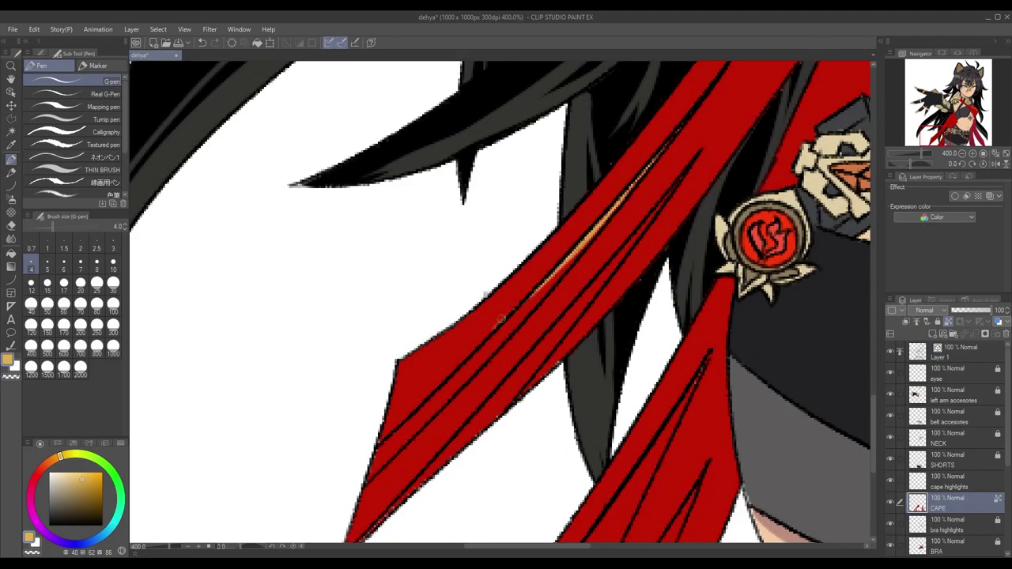
scroll(585, 241, "down", 3)
scroll(620, 269, "up", 3)
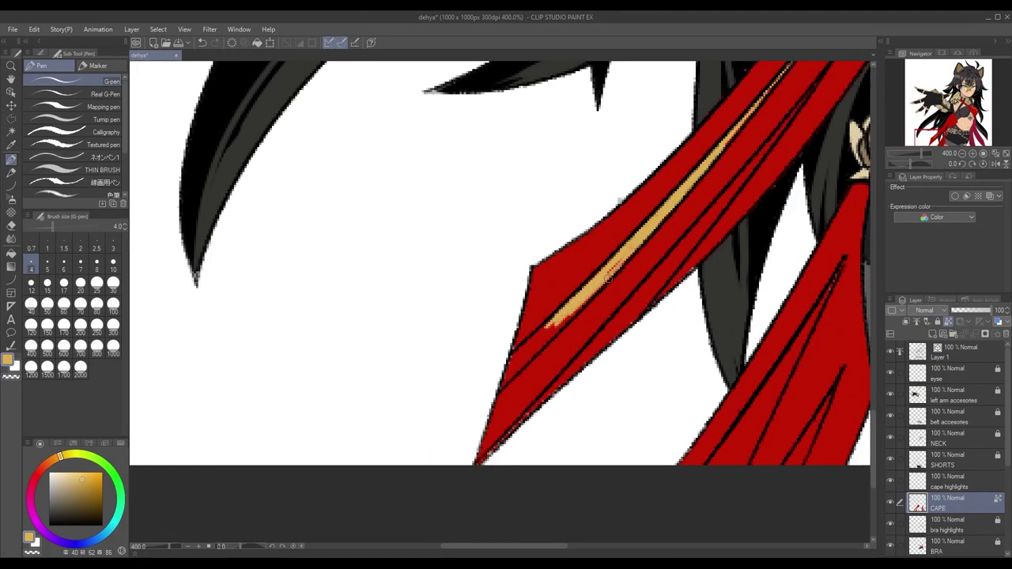
left_click_drag(536, 349, 419, 467)
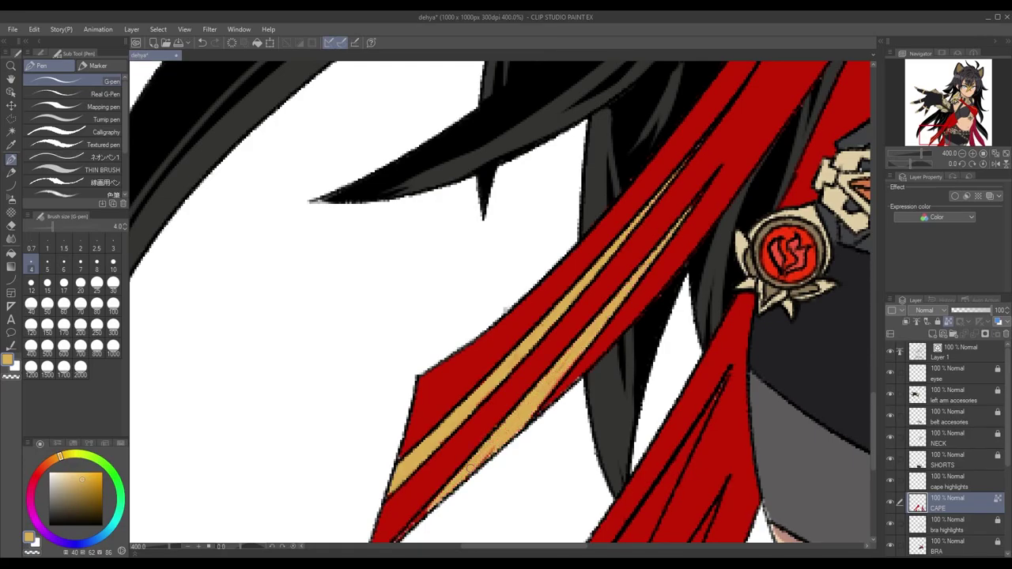
scroll(526, 379, "down", 3)
scroll(511, 419, "up", 3)
scroll(550, 376, "down", 3)
scroll(474, 395, "up", 3)
Pick a deeper orange and shade the cape tail's gold stripes with the THIN BRUSH at size 12
left_click(399, 468, "alt")
left_click(103, 119)
left_click(103, 170)
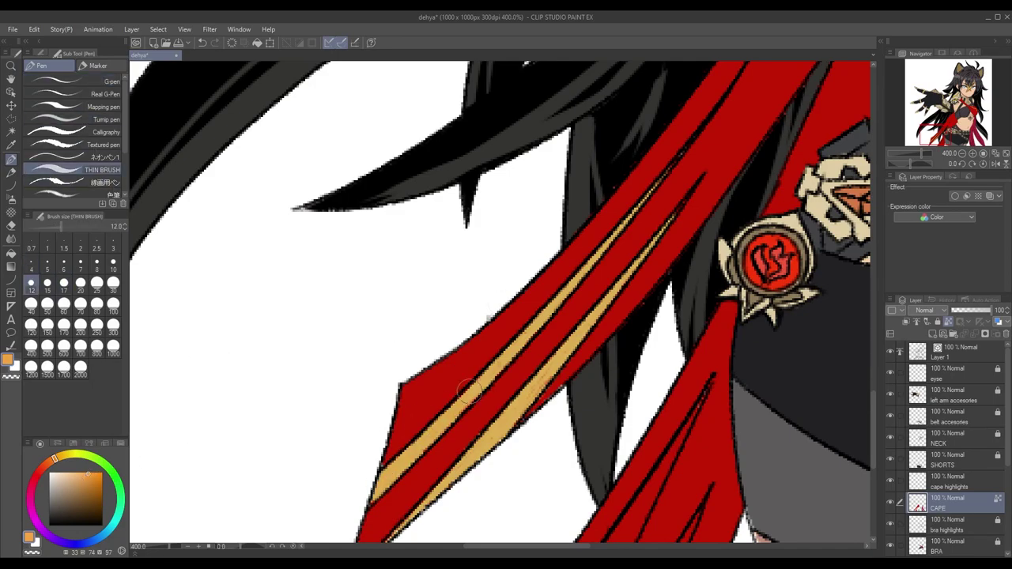
scroll(458, 435, "down", 3)
scroll(457, 435, "up", 3)
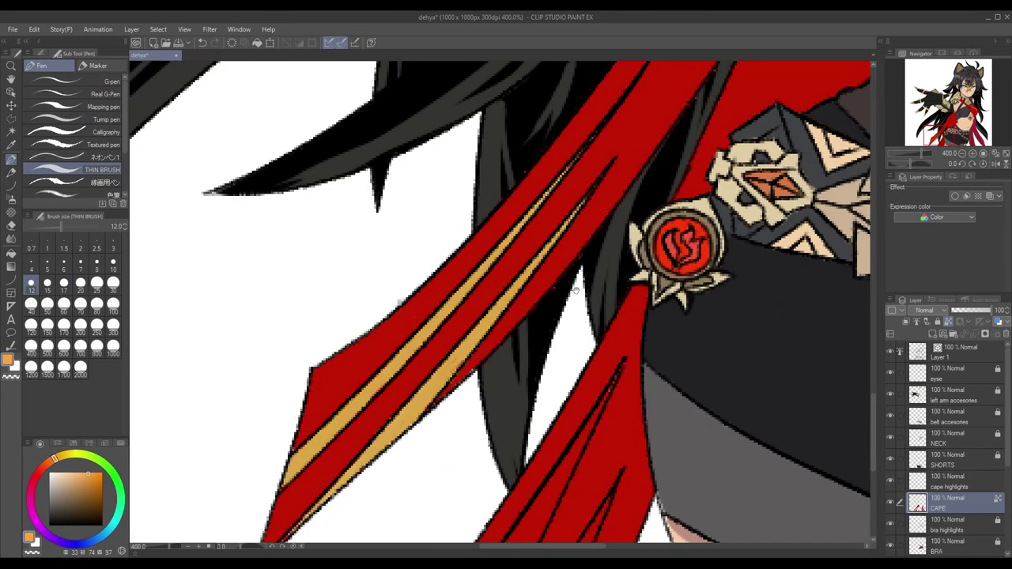
On the cape highlights layer, paint a gold stripe between the fold lines of the shorter red tail with the size 4 G-pen
key("alt+bracketright")
key("ctrl+z")
key("p")
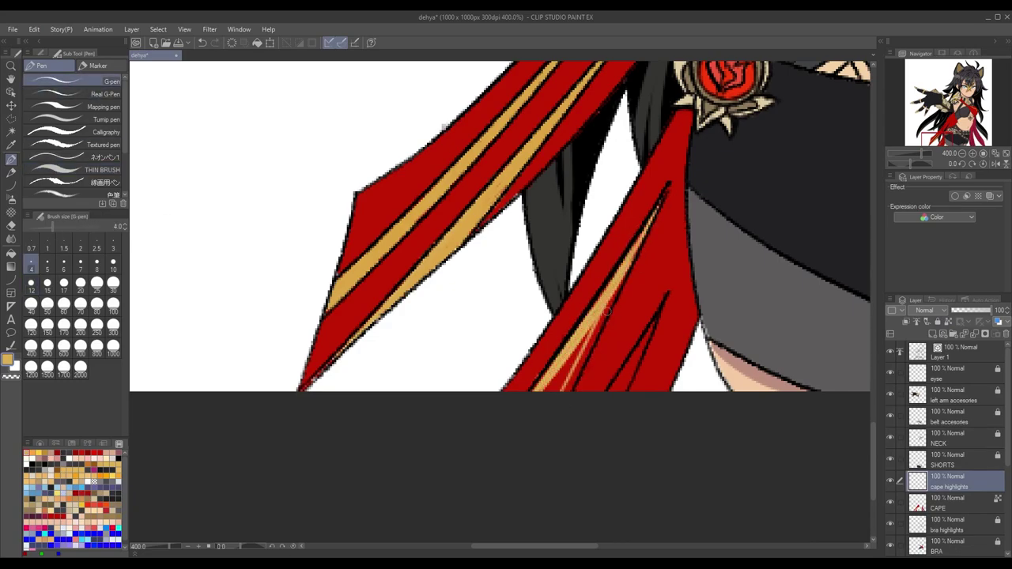
scroll(629, 269, "down", 5)
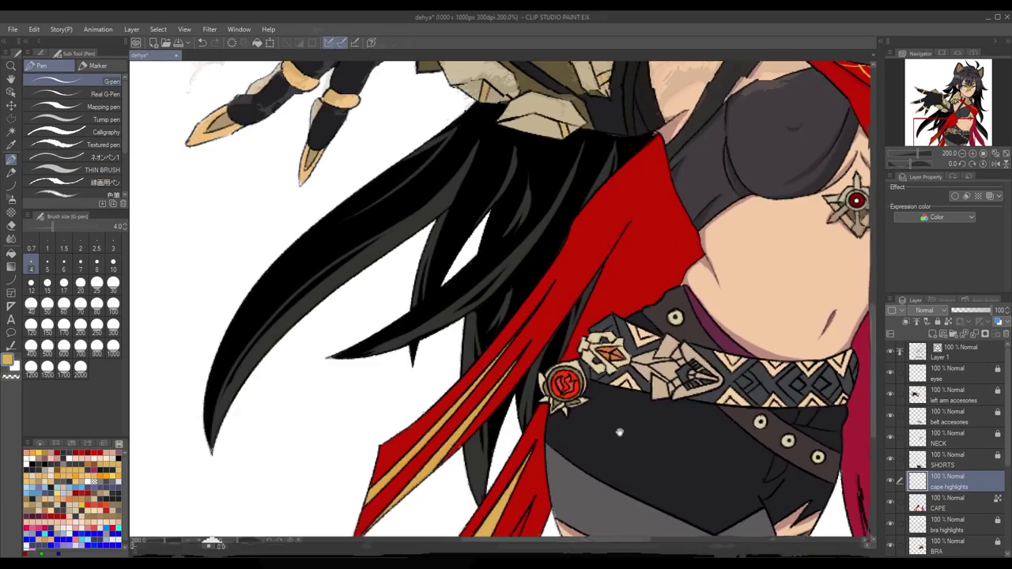
scroll(529, 377, "up", 5)
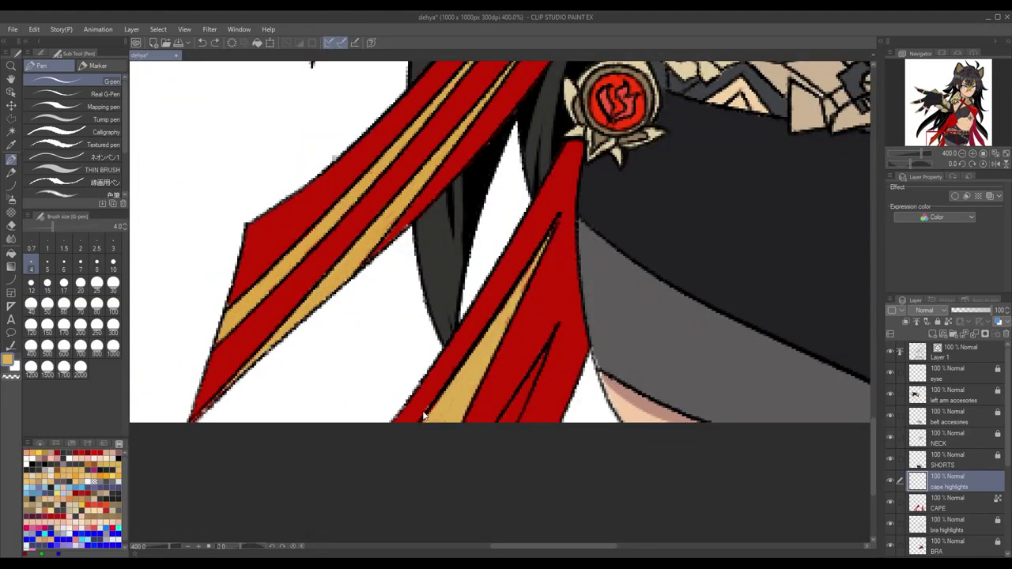
Undo the hand-painted gold stripes on both red cape tails
key("ctrl+z")
key("ctrl+z")
left_click_drag(402, 166, 402, 324)
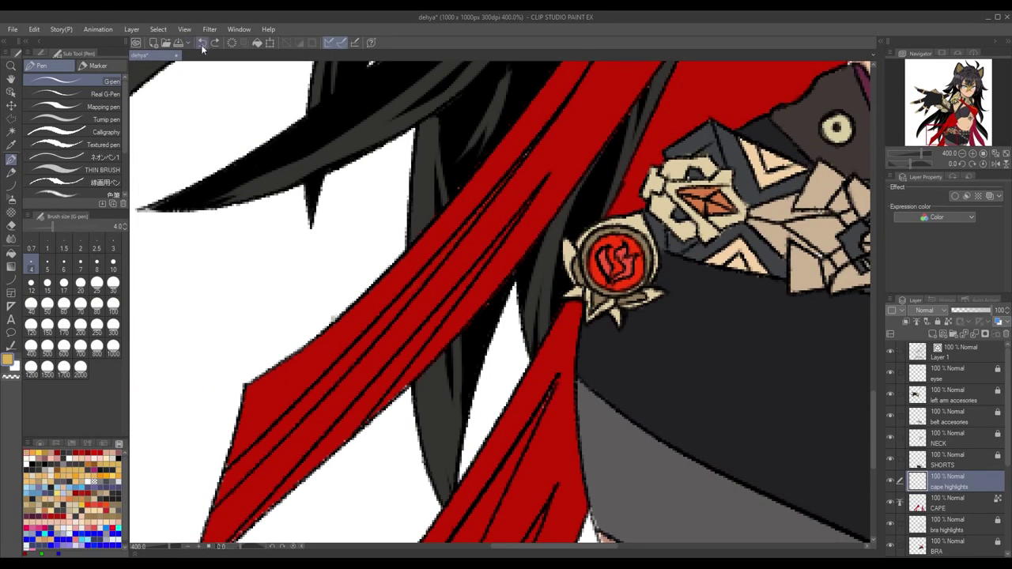
Auto-select the areas between the cape tails' fold lines, referring to all layers, and fill them with a sampled orange as stripes
key("w")
left_click(403, 320)
scroll(449, 317, "up", 3)
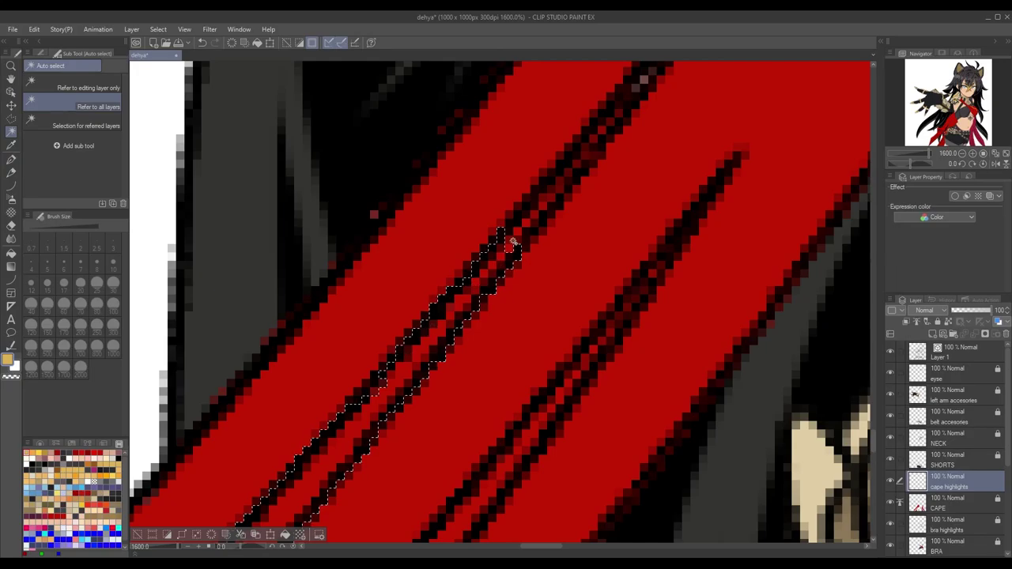
left_click_drag(576, 171, 456, 418)
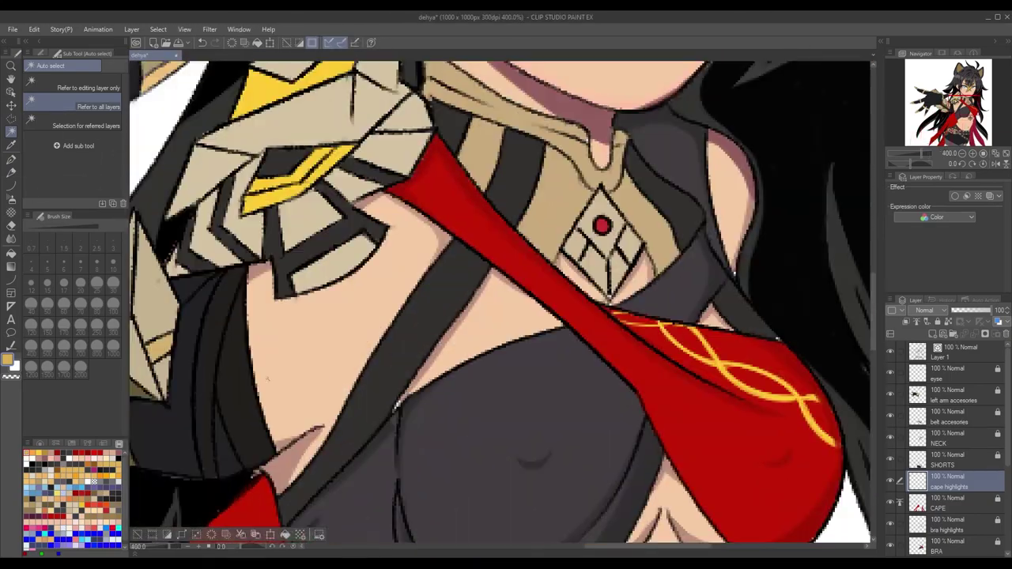
key("i")
scroll(609, 263, "up", 2)
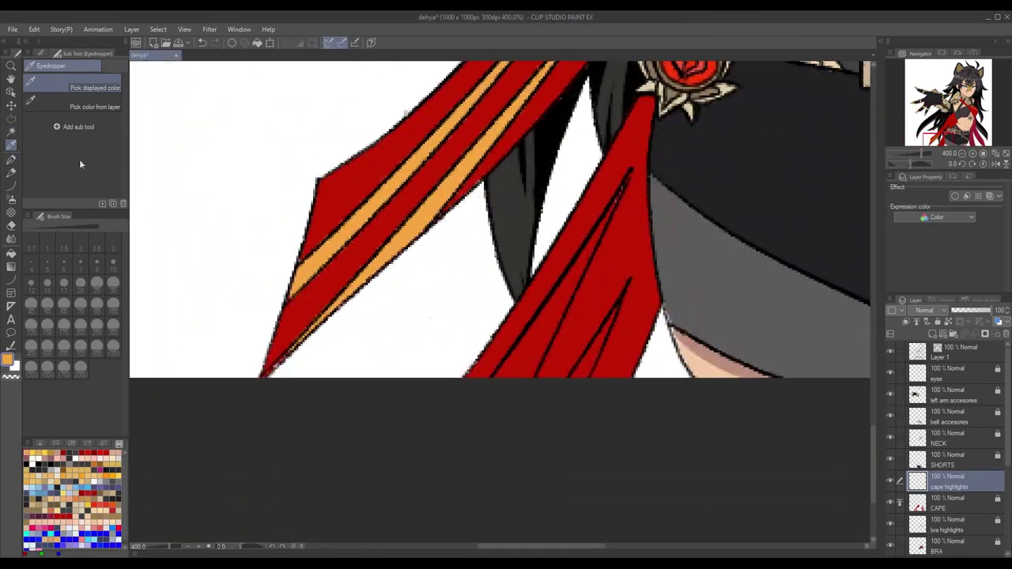
key("w")
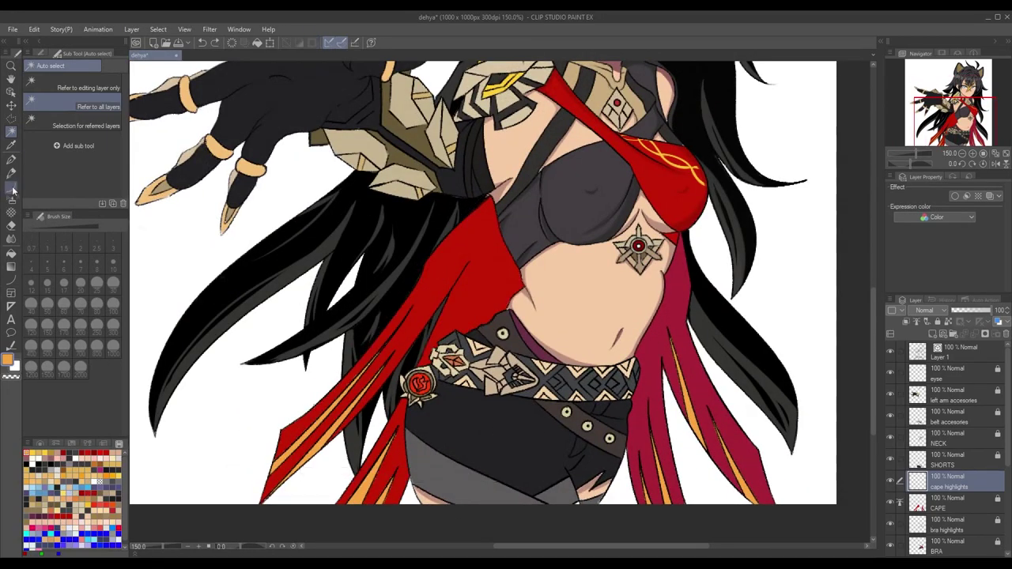
Pick a dark red and shade the red cape's upper edge, folds and hanging tails with the G-pen at size 8
key("i")
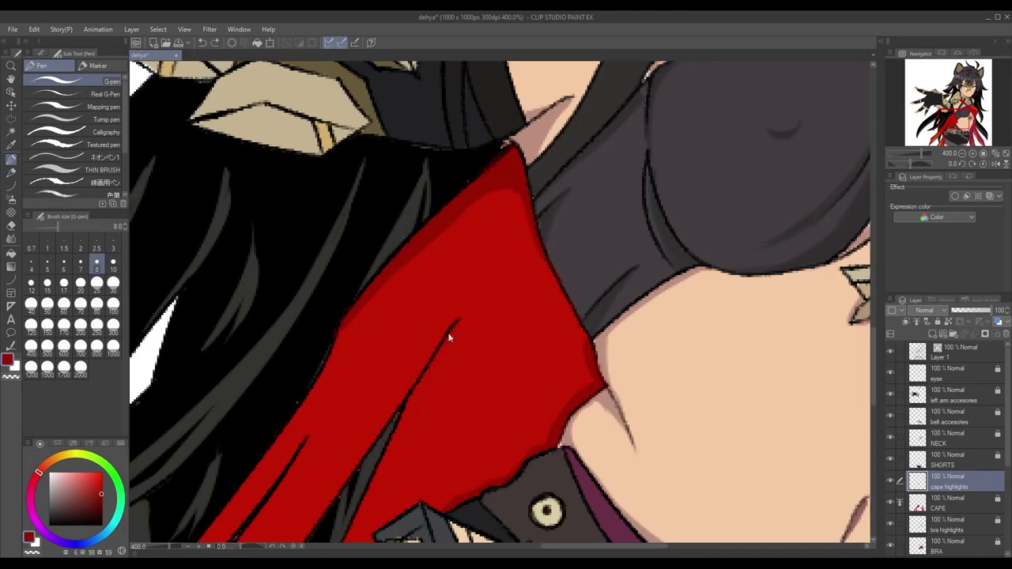
left_click_drag(450, 334, 559, 295)
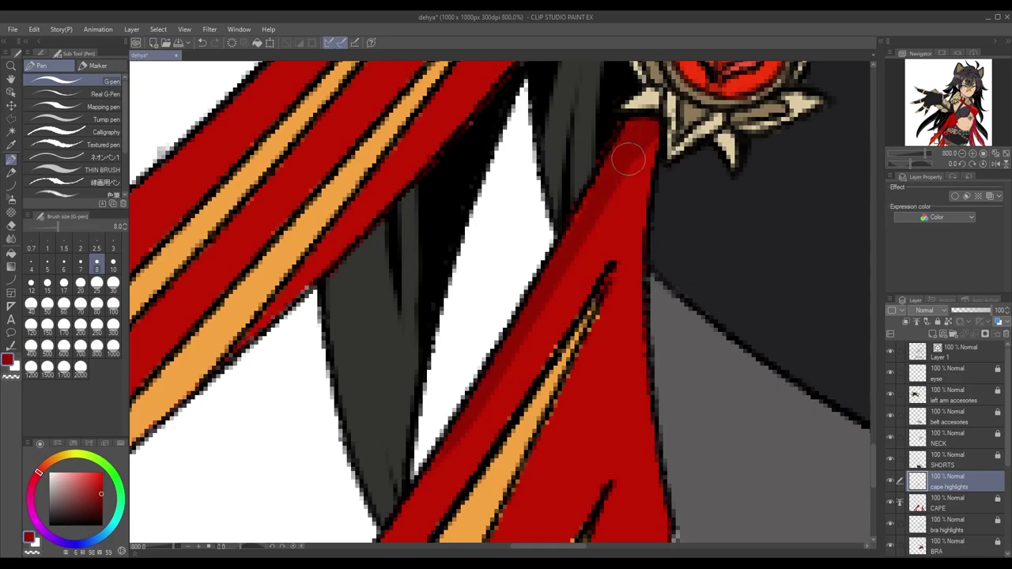
scroll(629, 160, "down", 5)
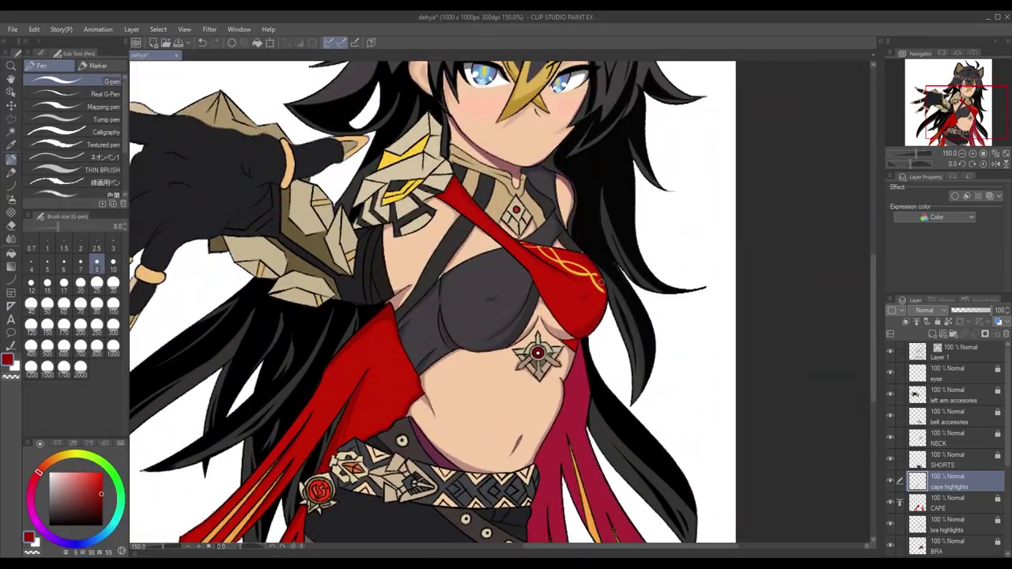
Pick a dark maroon and shade the edges and stripe folds of the maroon cape's outer tail with the size 8 G-pen
left_click(582, 353, "alt")
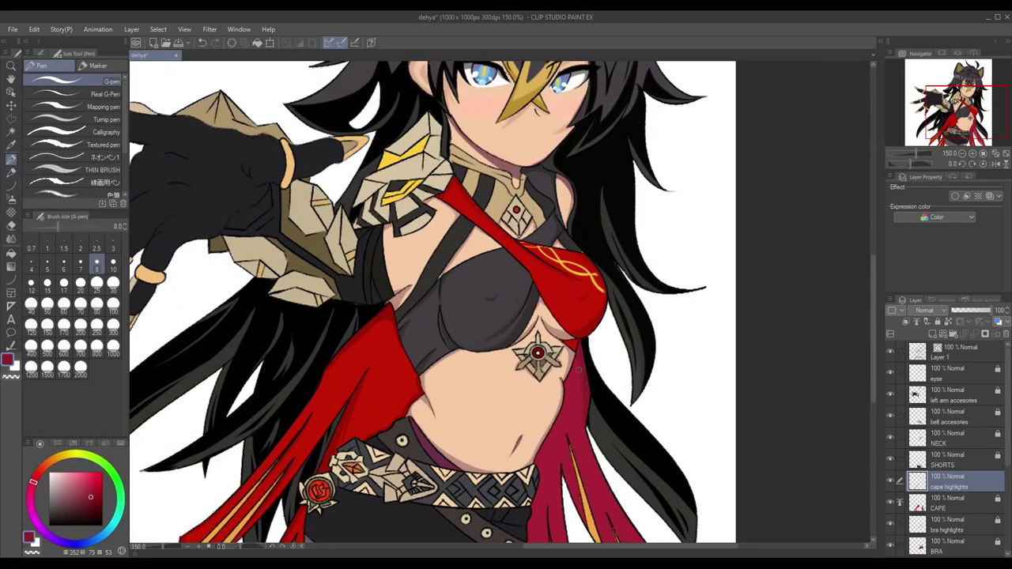
scroll(583, 385, "up", 1)
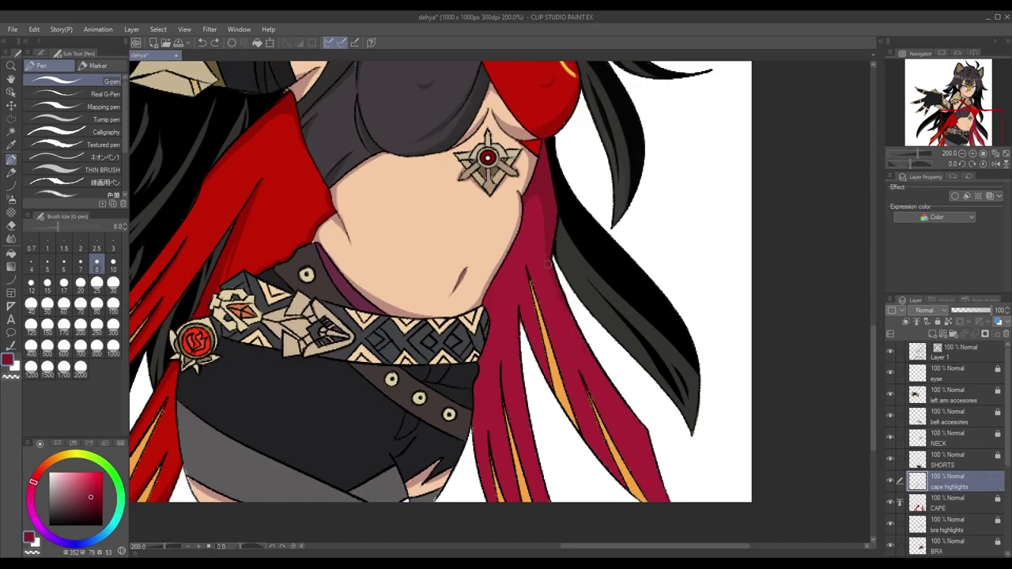
left_click_drag(551, 270, 488, 212)
left_click_drag(573, 363, 637, 397)
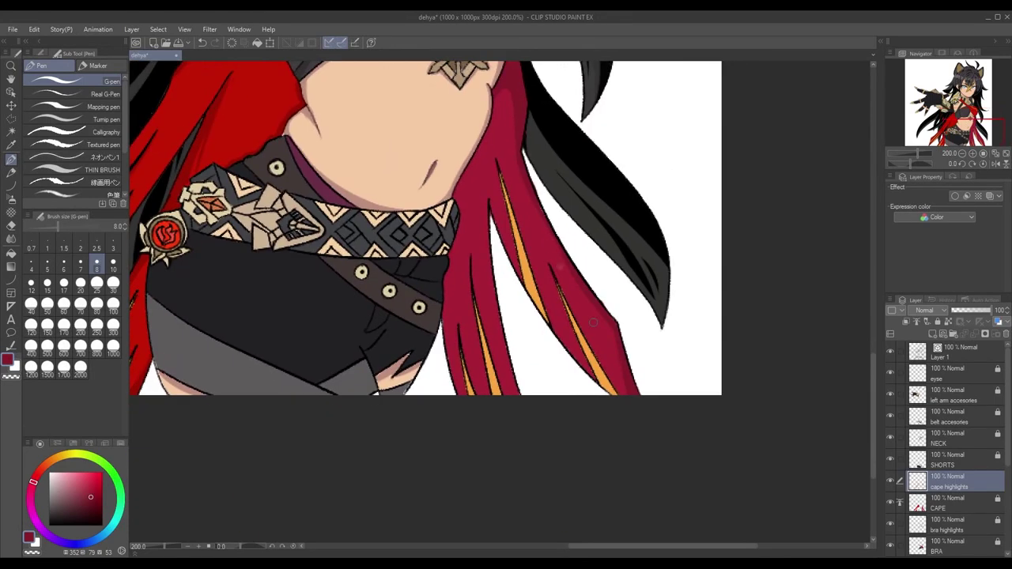
scroll(497, 253, "up", 1)
scroll(492, 141, "down", 3)
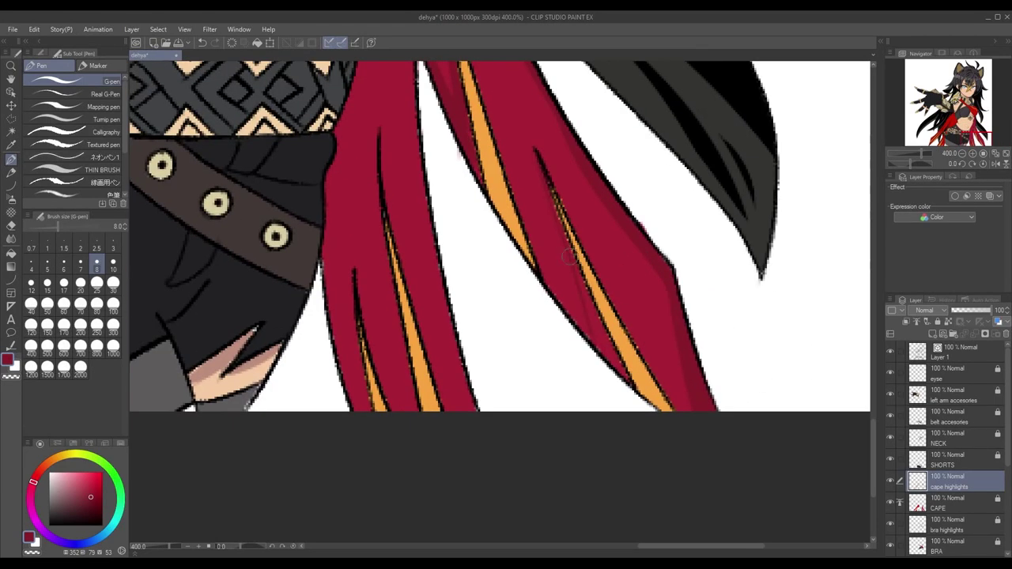
scroll(571, 320, "down", 2)
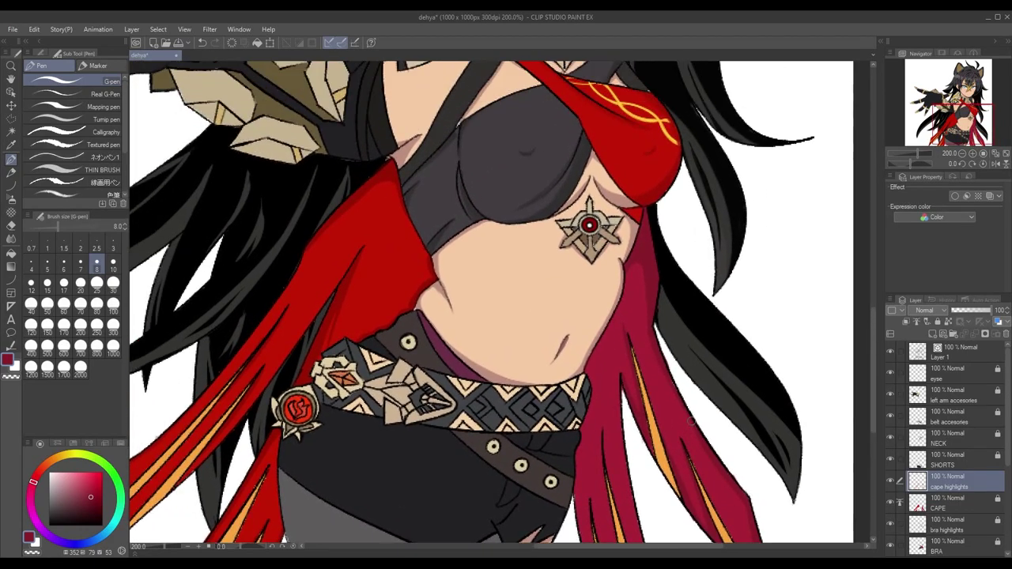
Shade the edges and fold lines of the maroon cape's inner tail beside the shorts in the same dark maroon
scroll(543, 163, "up", 3)
scroll(551, 221, "down", 1)
scroll(551, 288, "down", 3)
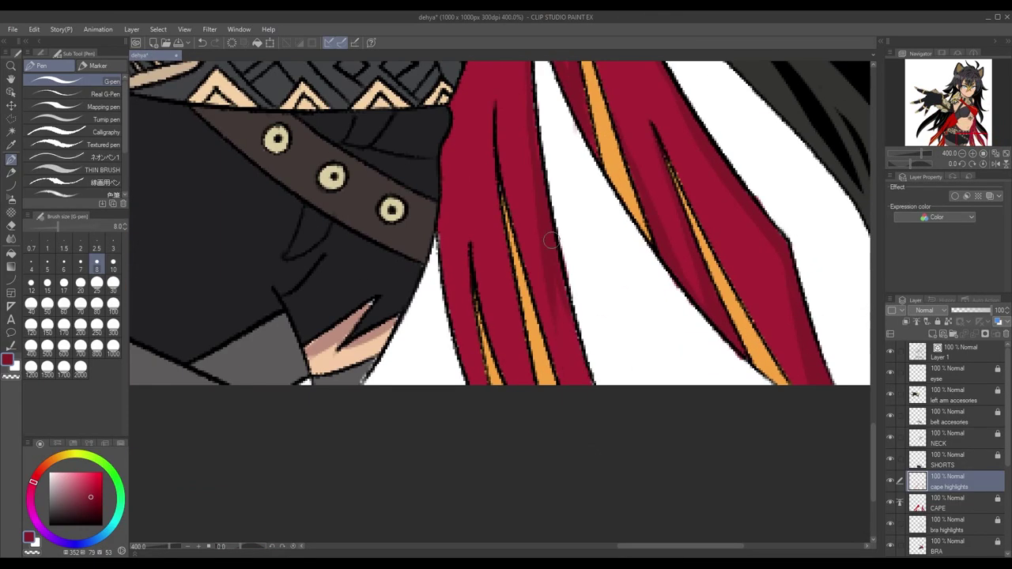
scroll(577, 327, "up", 1)
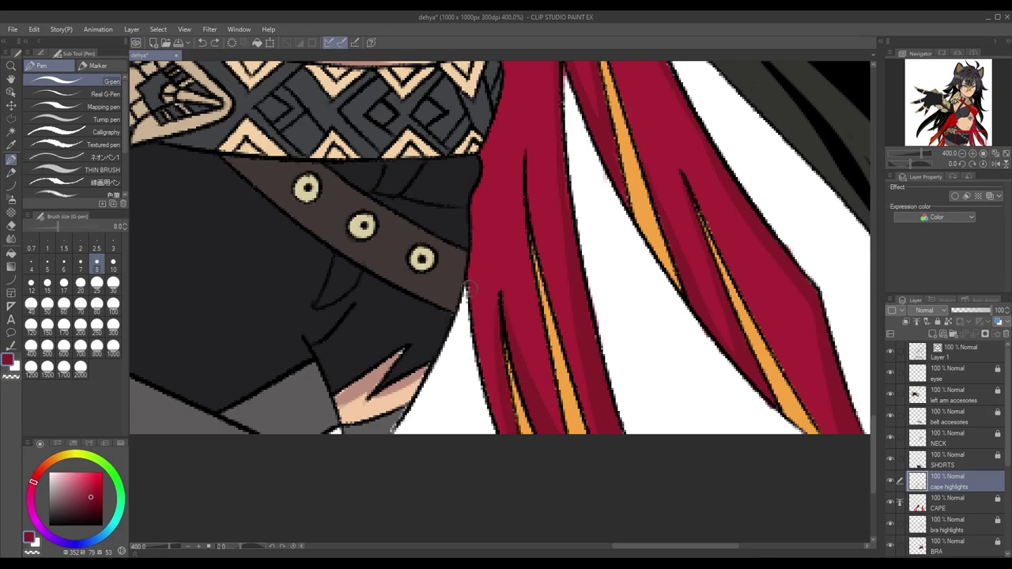
scroll(469, 292, "up", 1)
key("ctrl+alt+0")
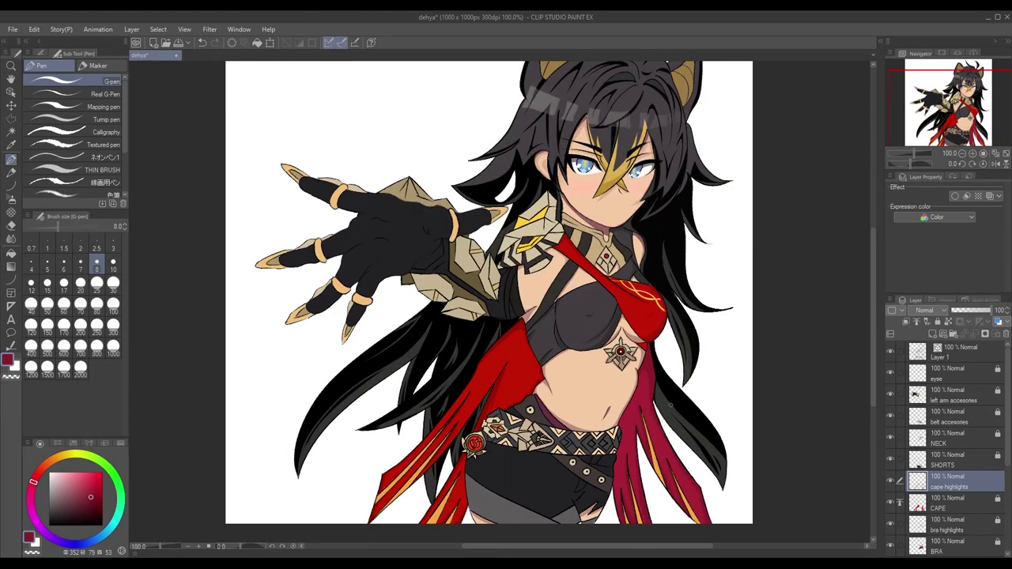
Lock the cape highlights layer and add a new layer named shorts highlights above the SHORTS layer
left_click(941, 461)
left_click(891, 460)
left_click(890, 460)
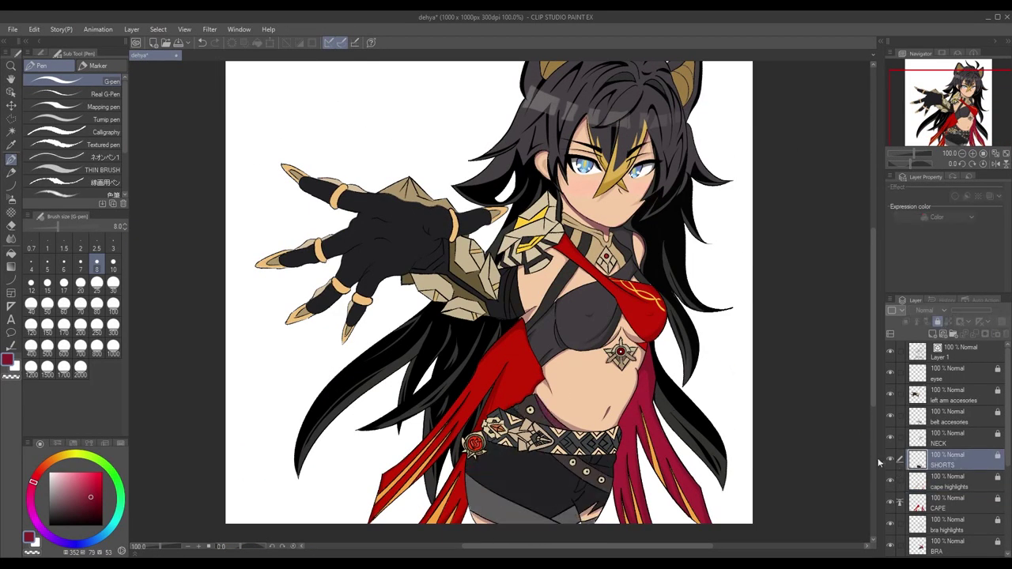
scroll(698, 271, "up", 2)
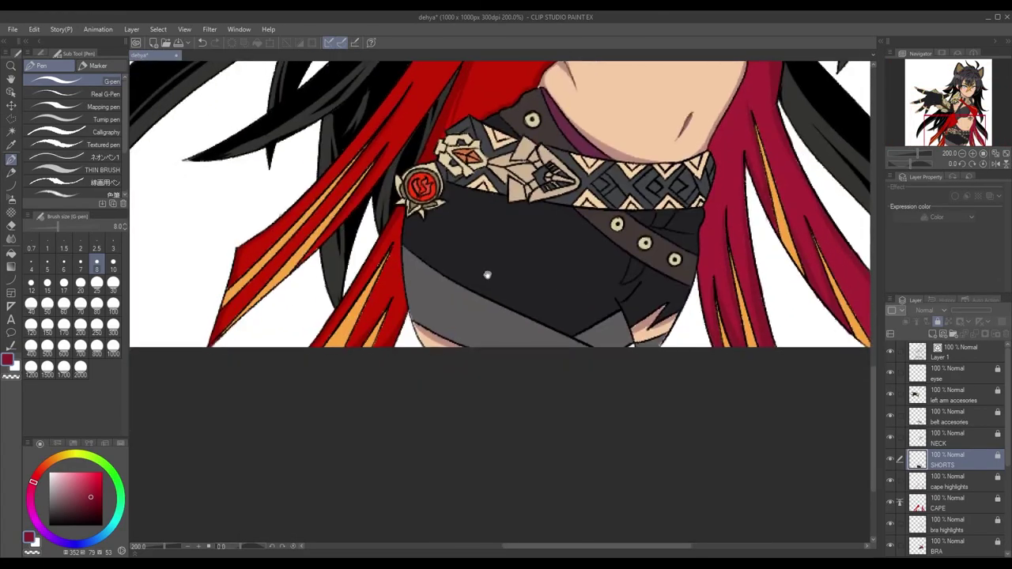
key("ctrl+shift+n")
Auto-select the shorts and shade their lower hem and the area beneath the diagonal belt in black with the Turnip pen at size 7
key("w")
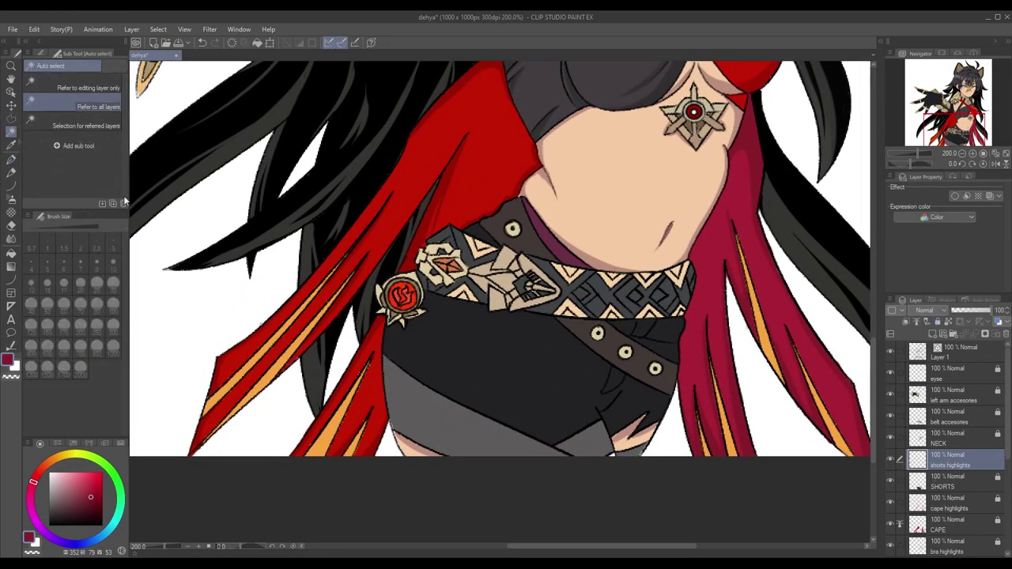
left_click(637, 342)
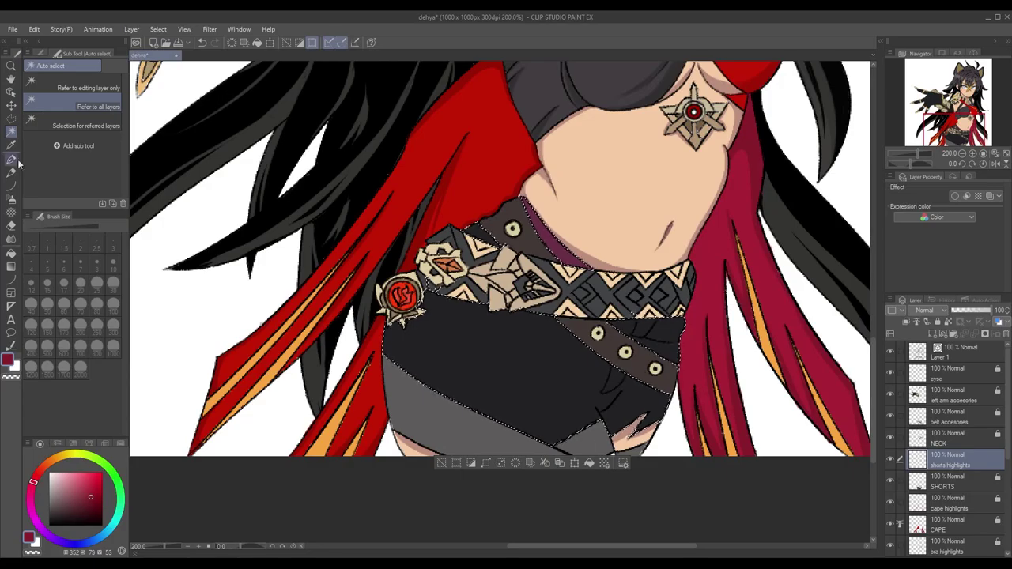
key("p")
scroll(609, 397, "up", 2)
scroll(610, 459, "down", 2)
scroll(599, 388, "up", 2)
mouse_move(546, 427)
left_mouse_down()
mouse_move(582, 388)
mouse_move(564, 440)
mouse_move(556, 409)
left_mouse_up()
scroll(604, 345, "down", 1)
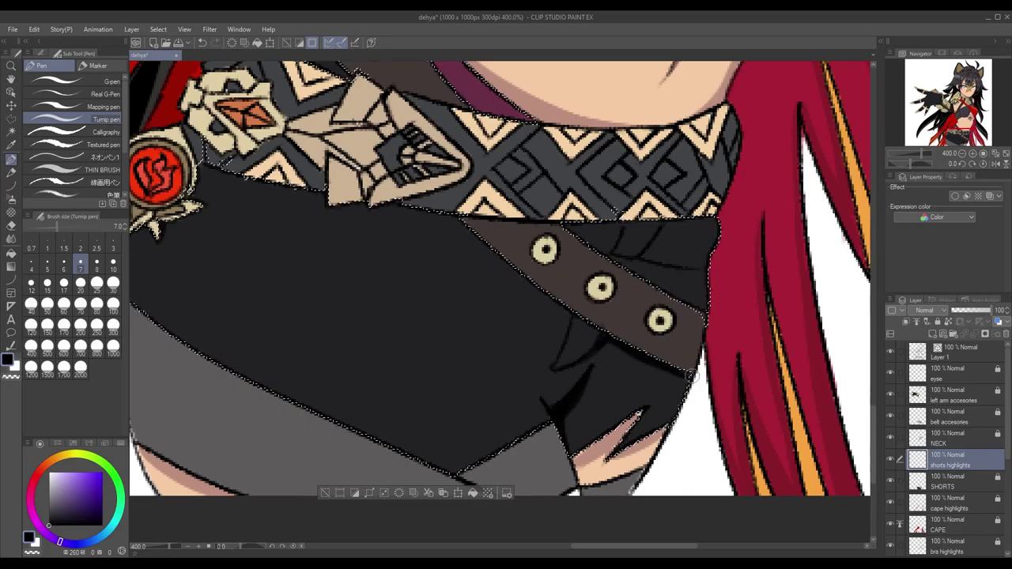
scroll(604, 344, "down", 2)
scroll(604, 345, "up", 1)
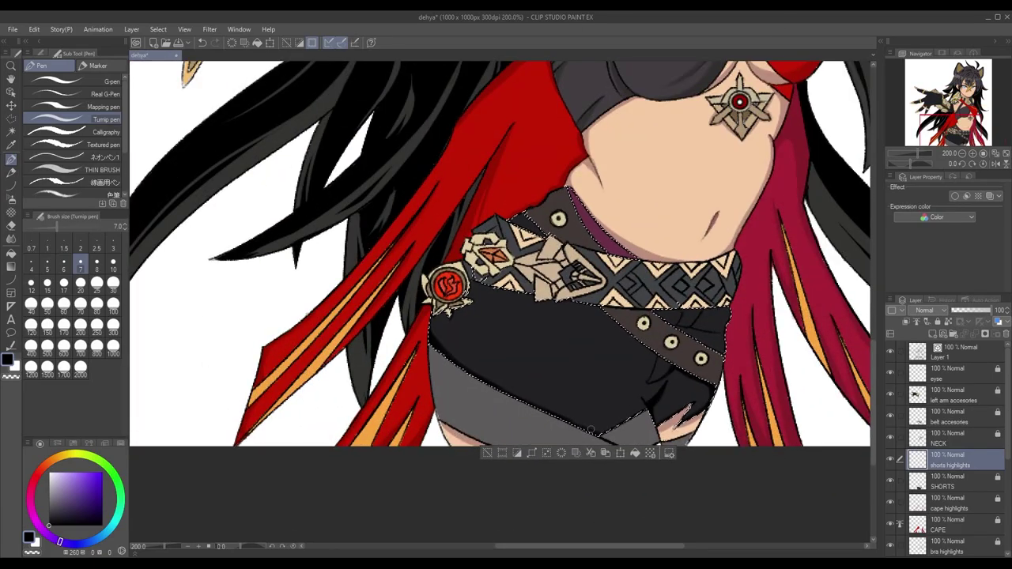
Shade the shorts in black along the underside of the patterned belt, down the hip side and in the small patch above it
scroll(599, 428, "up", 1)
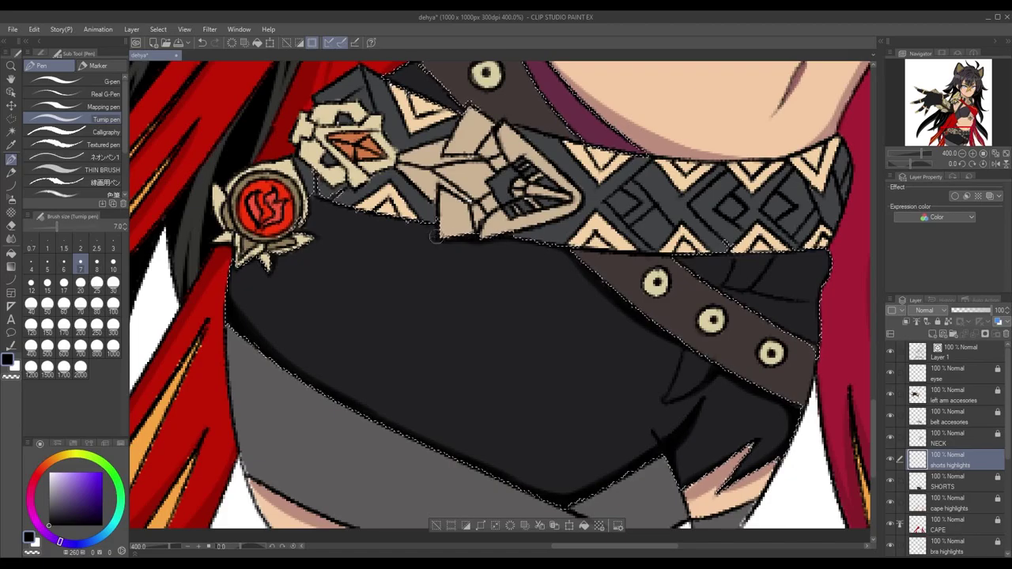
scroll(580, 417, "down", 1)
scroll(580, 417, "up", 1)
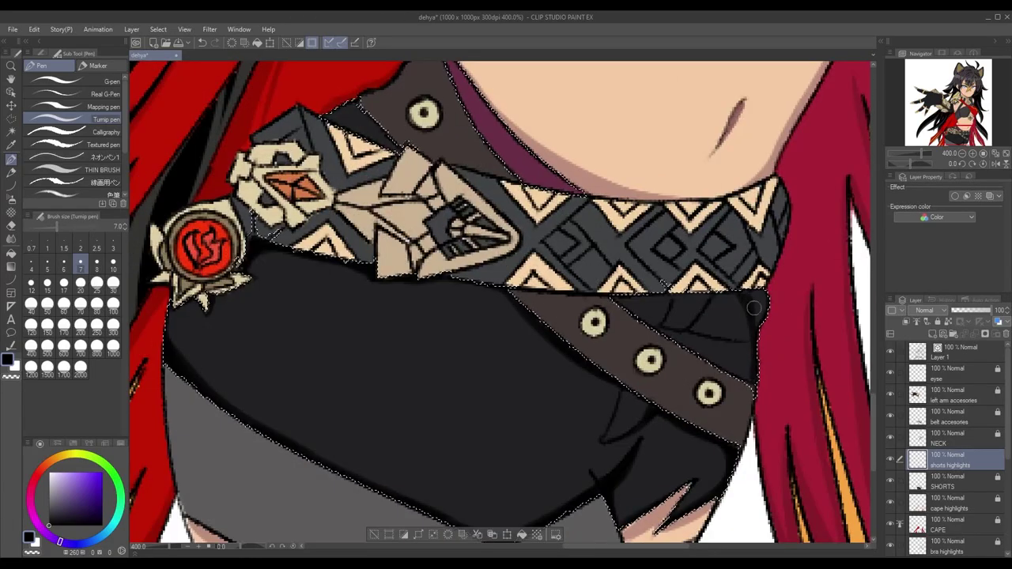
scroll(660, 307, "down", 1)
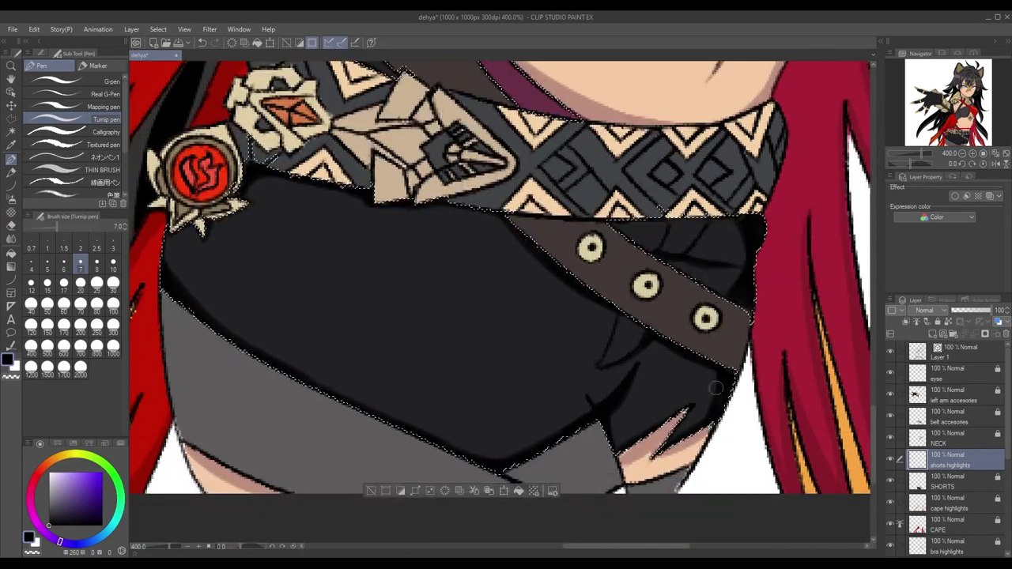
scroll(660, 307, "down", 1)
scroll(603, 298, "up", 2)
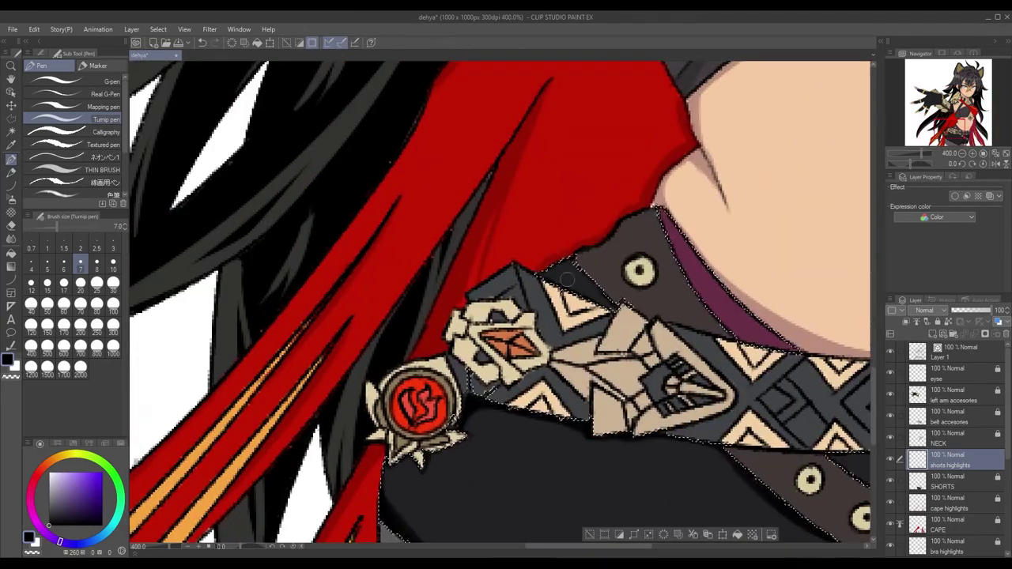
scroll(488, 417, "down", 2)
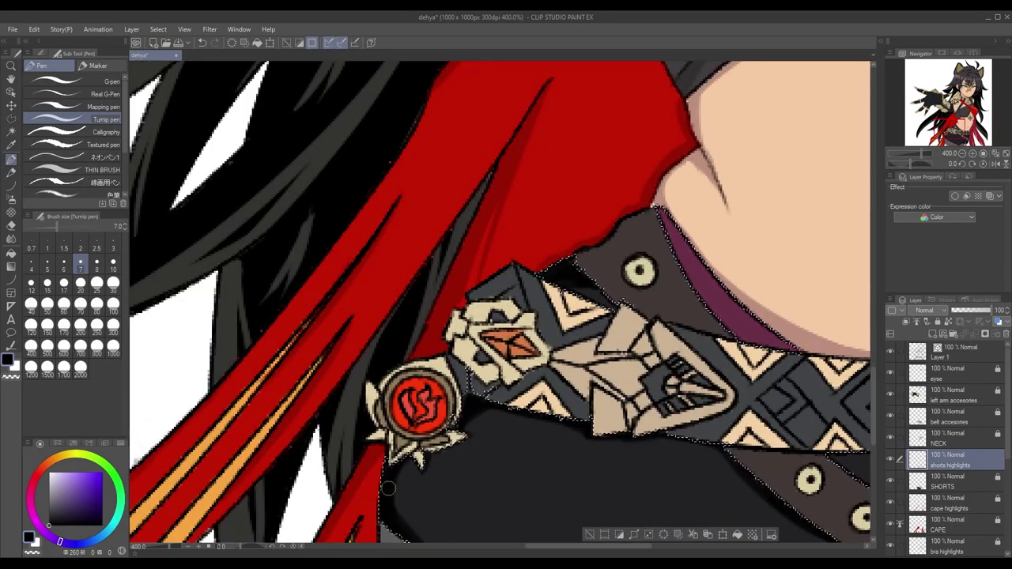
Reduce the Turnip pen to size 6, thicken the black shading around the shorts' fold lines and torn hem, and clear the selection
scroll(577, 418, "up", 2)
scroll(576, 418, "down", 2)
scroll(575, 414, "up", 2)
key("[")
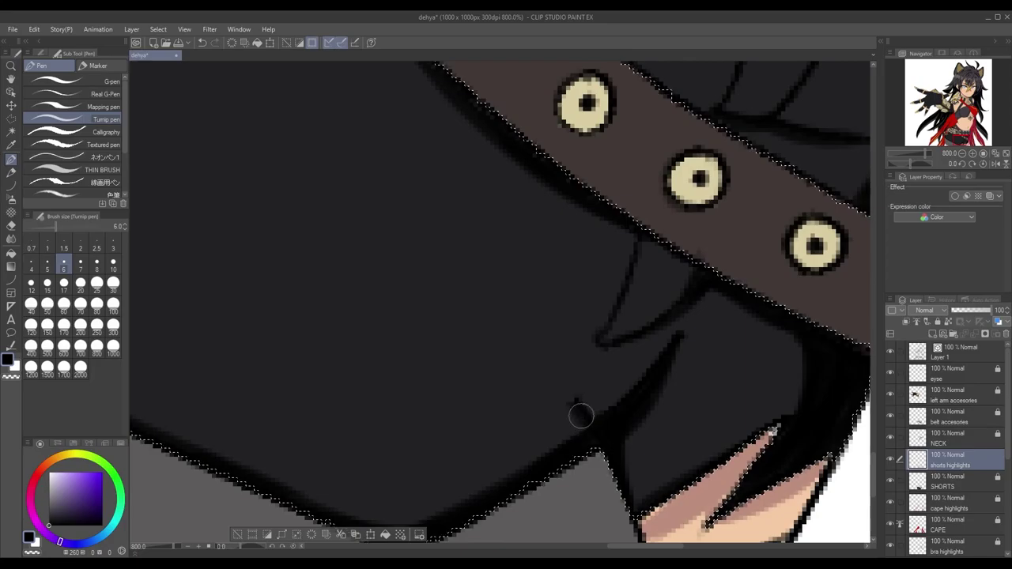
scroll(553, 396, "down", 2)
scroll(525, 353, "up", 4)
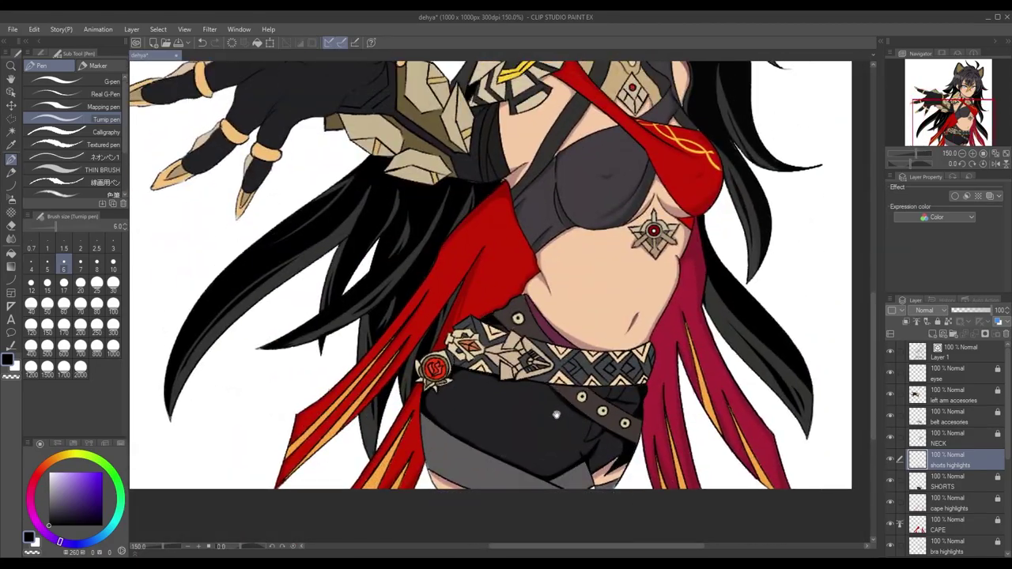
Lock the shorts highlights layer and add a new layer named BELT HIGHLIGHTS above the belt accesories layer
scroll(783, 295, "down", 2)
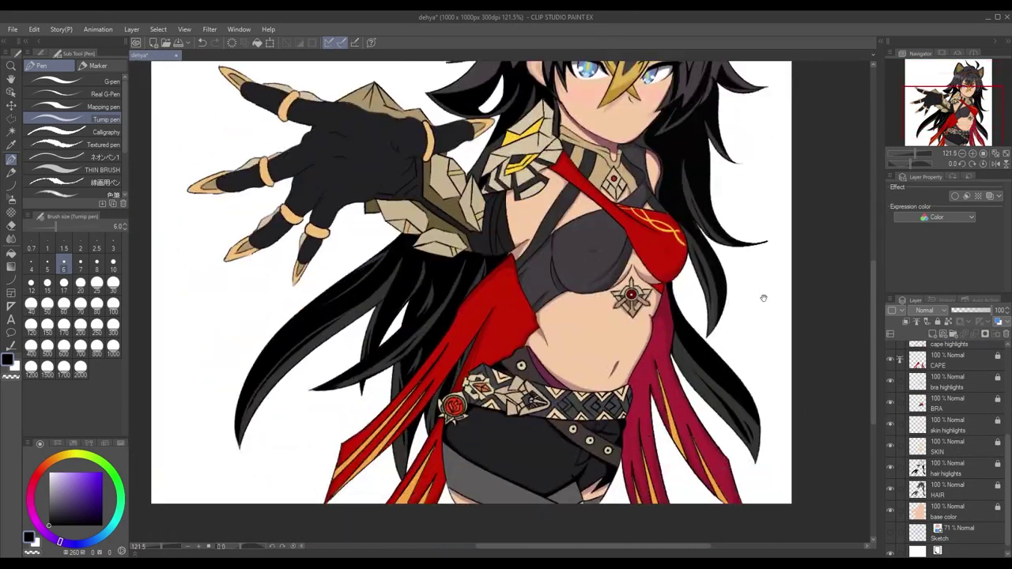
scroll(984, 436, "up", 1)
scroll(796, 330, "down", 1)
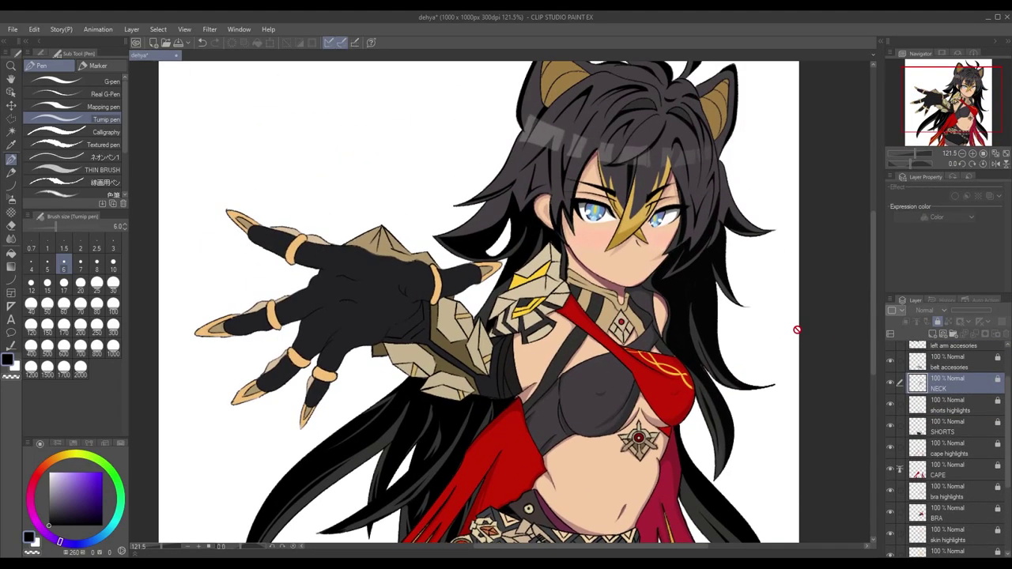
scroll(949, 435, "up", 3)
scroll(820, 443, "up", 3)
left_click(917, 419)
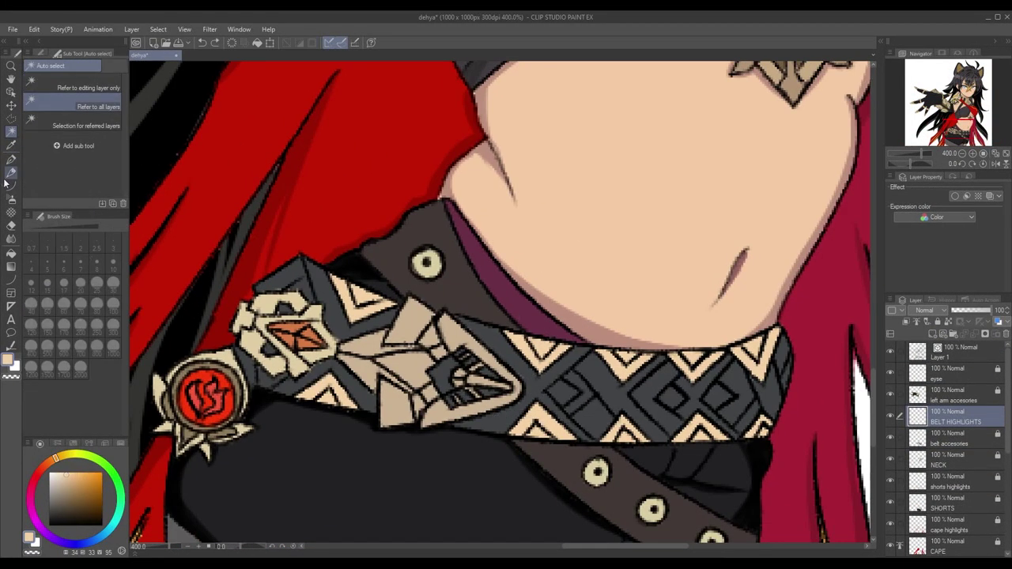
Auto-select the belt's cream triangles and shade the left halves of the two pairs nearest the arrow-shaped buckle in light orange, Turnip pen size 2.2
left_click(759, 442)
scroll(569, 340, "up", 2)
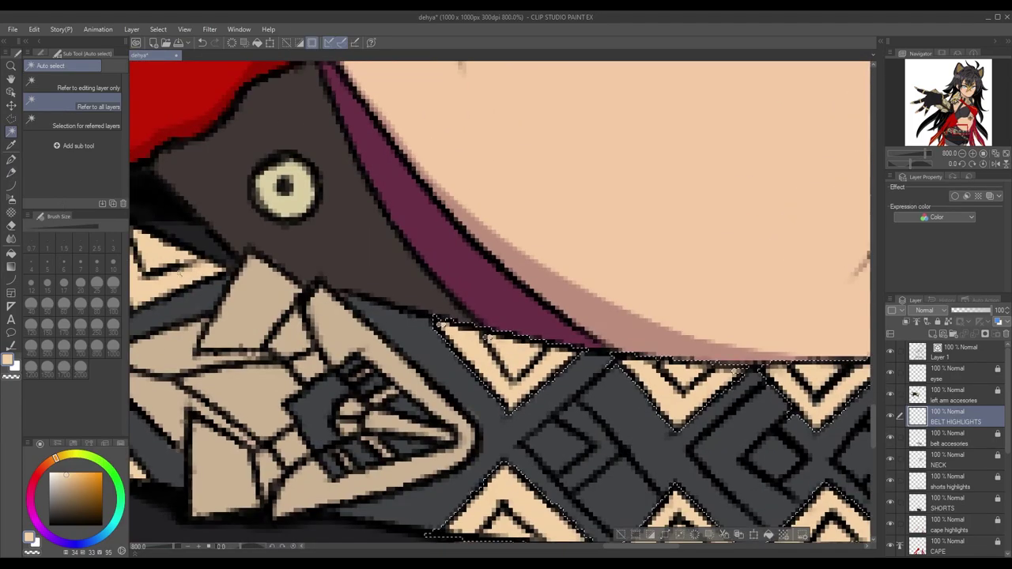
key("p")
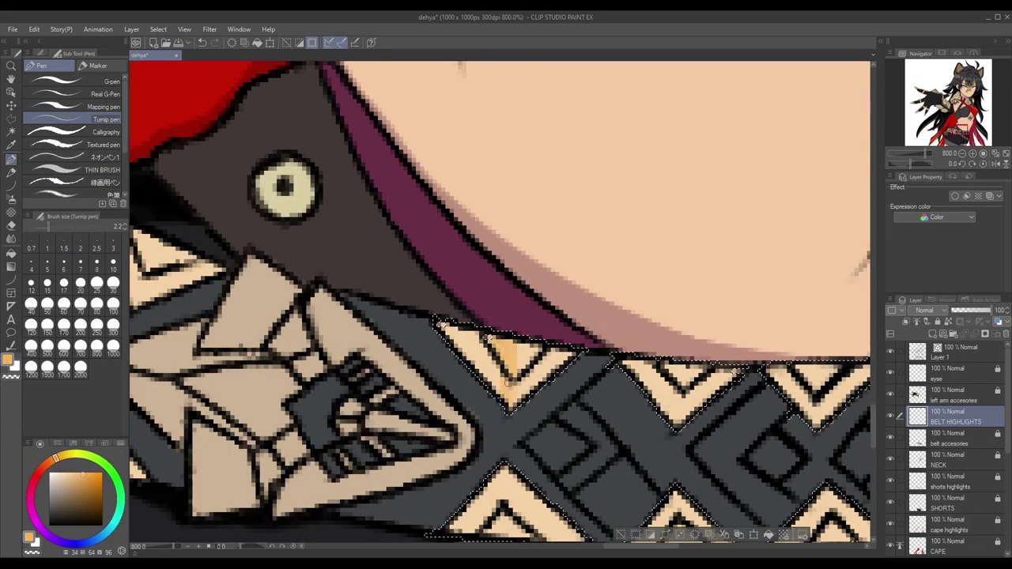
scroll(496, 388, "down", 3)
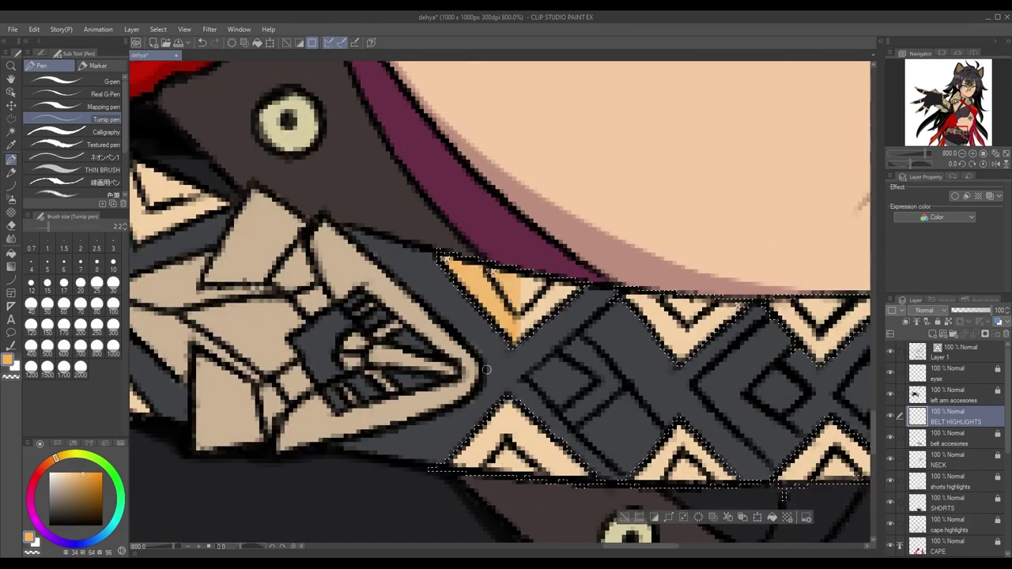
scroll(468, 370, "right", 4)
scroll(468, 369, "up", 1)
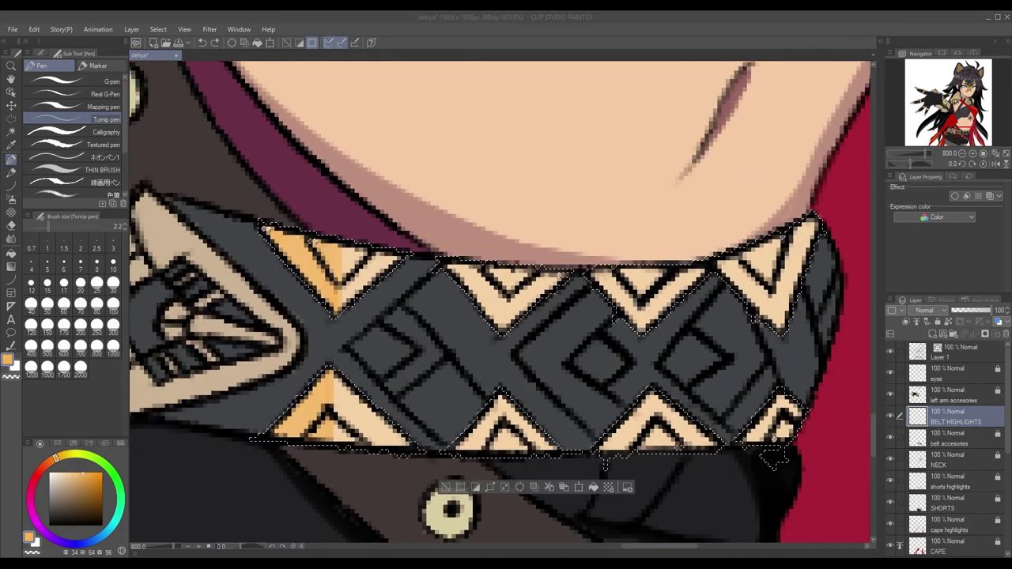
scroll(499, 304, "down", 2)
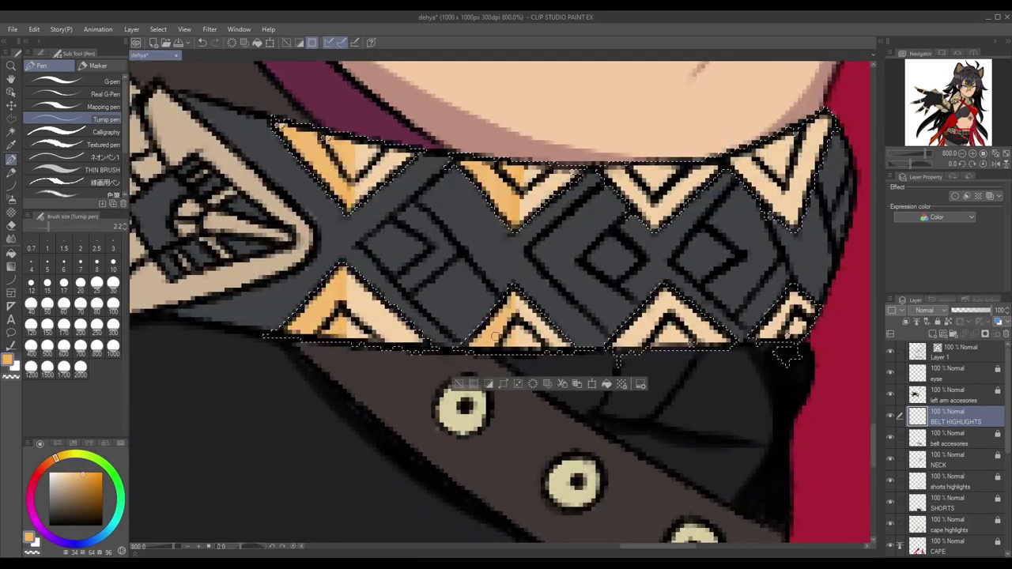
Shade the left halves of the remaining cream triangles toward the belt's right end in light orange and clear the selection
scroll(567, 328, "down", 5)
scroll(566, 327, "up", 5)
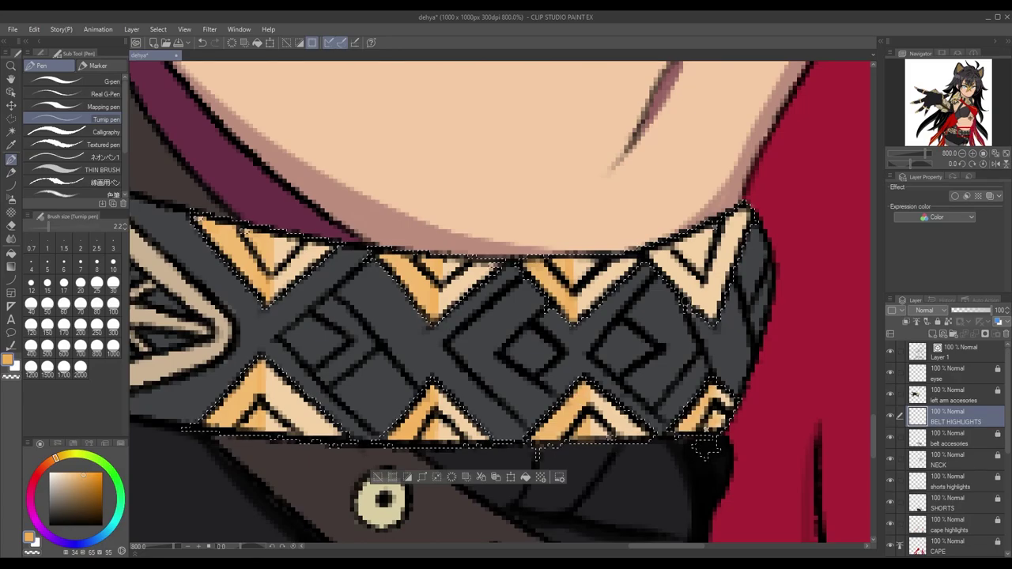
scroll(702, 286, "down", 5)
scroll(701, 286, "up", 5)
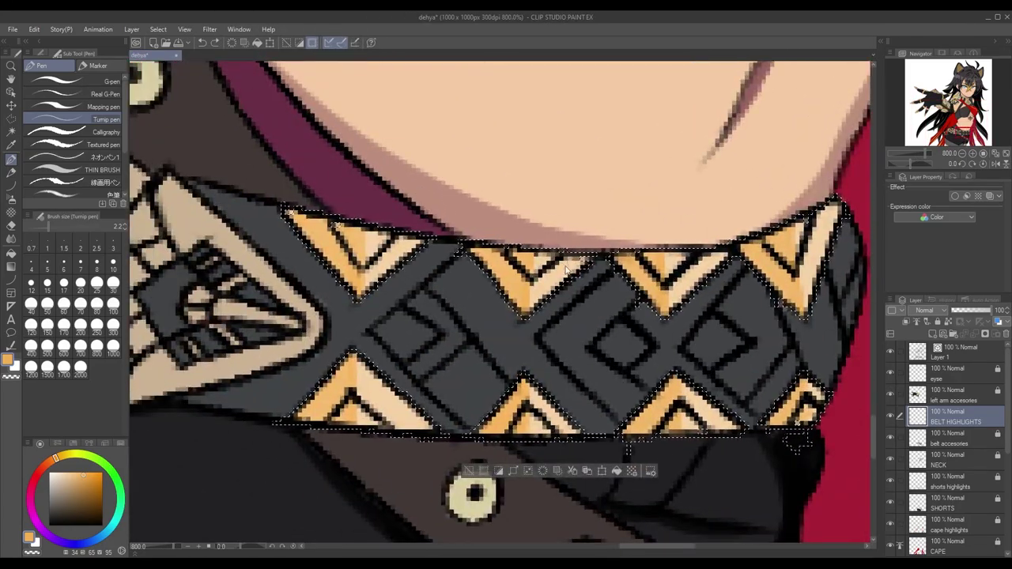
scroll(724, 382, "down", 8)
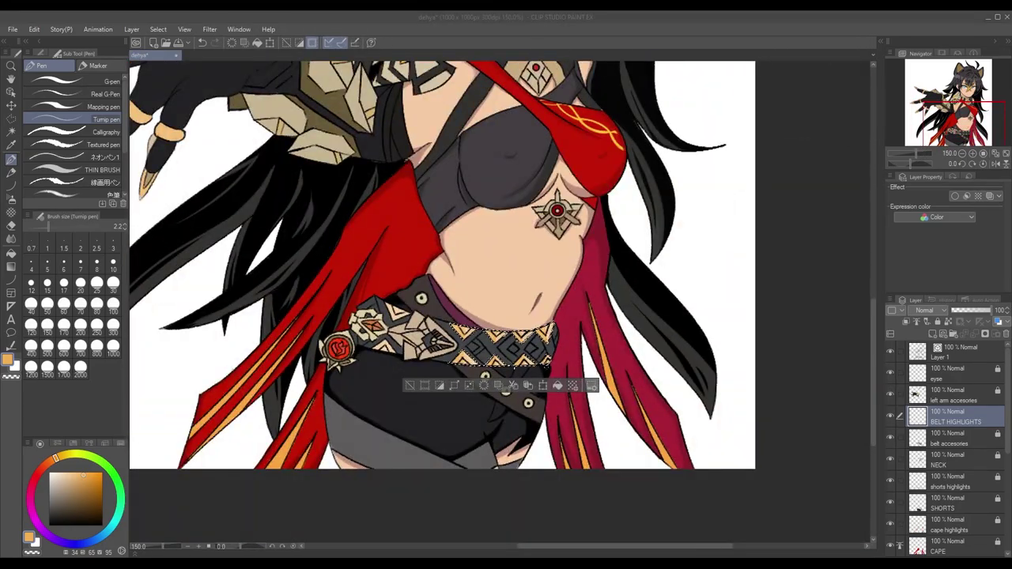
scroll(418, 341, "up", 3)
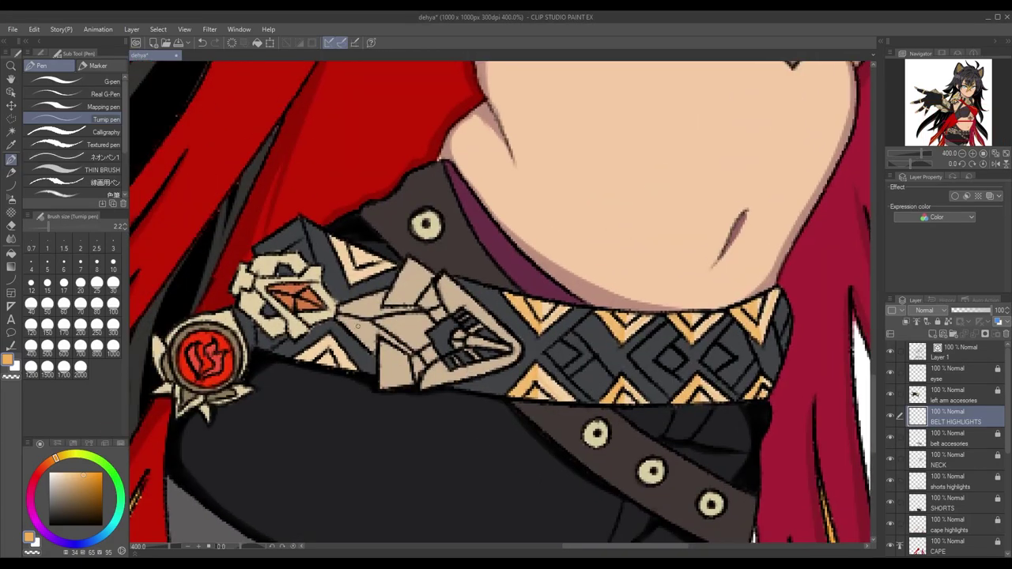
Auto-select the lower part of the belt's arrow-shaped buckle, ready for shading with the Turnip pen
key("w")
left_click(418, 341)
scroll(364, 373, "up", 2)
key("p")
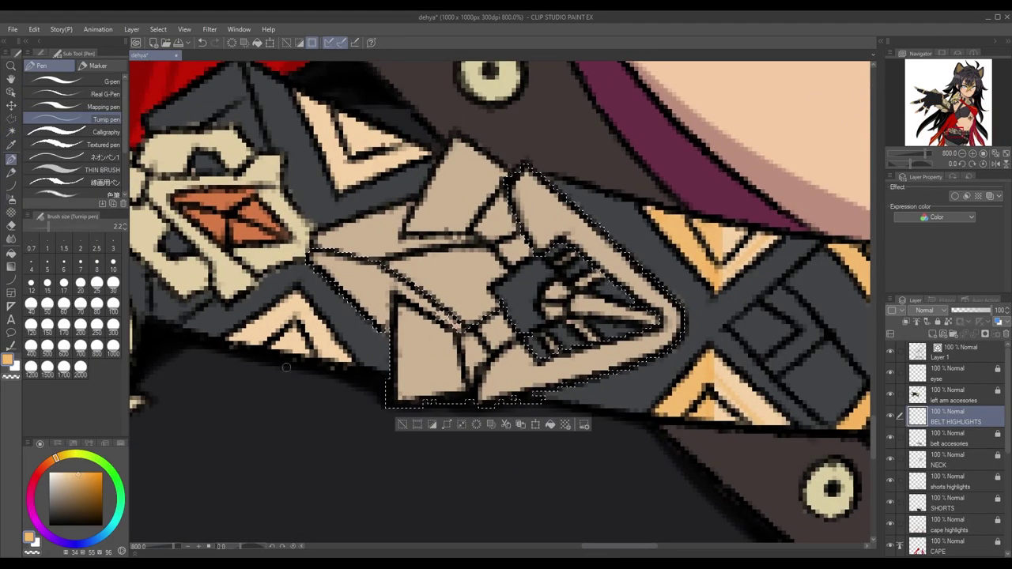
Try a light orange shade across the lower plates of the arrow-shaped buckle with the Turnip pen at size 4.8
left_click_drag(459, 378, 395, 275)
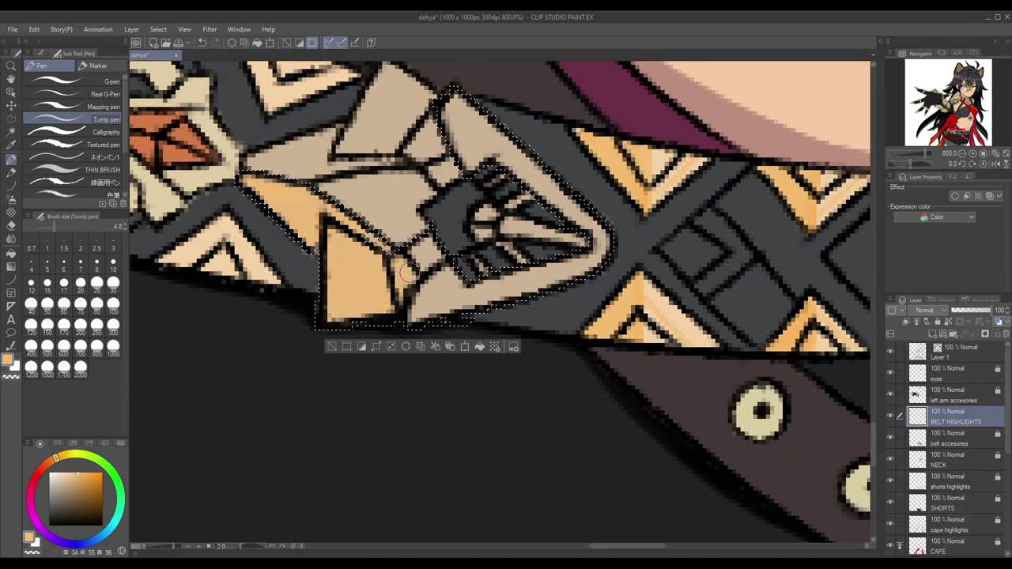
scroll(391, 263, "up", 2)
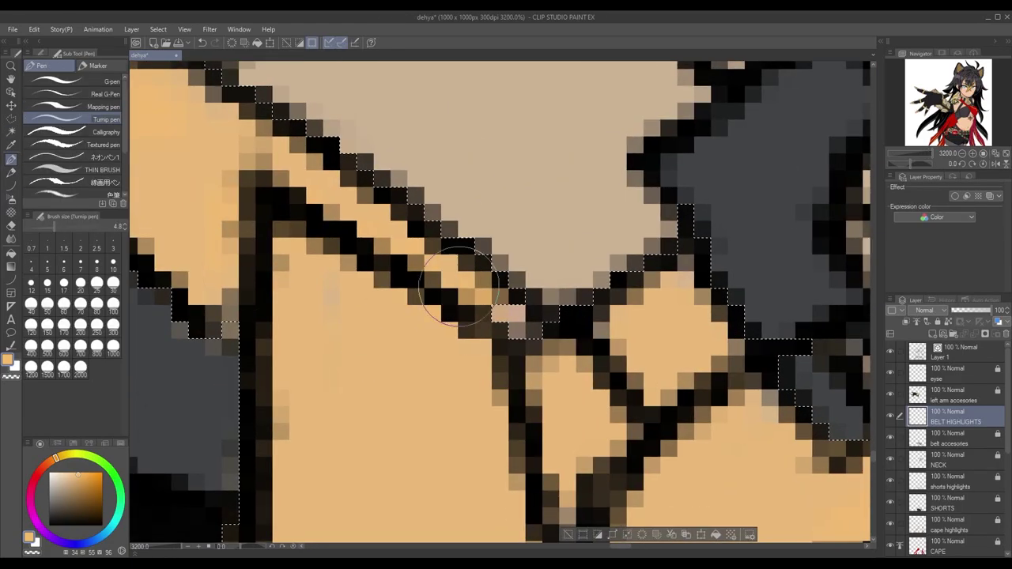
scroll(385, 351, "down", 3)
scroll(385, 351, "up", 2)
left_click_drag(463, 395, 445, 341)
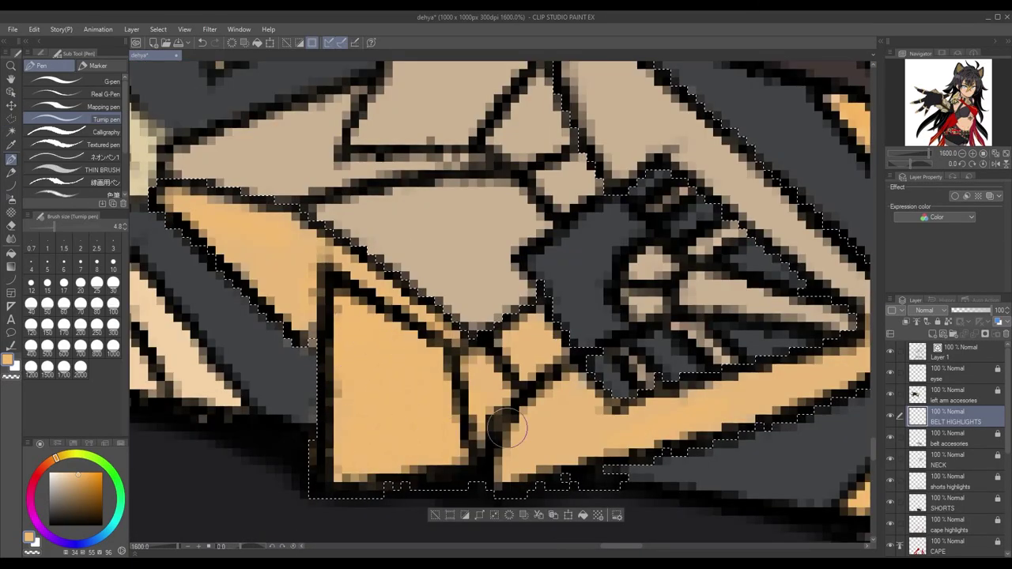
Try a deeper orange over the buckle's lower plates and rim, and undo the orange shading
left_click_drag(261, 225, 427, 261)
mouse_move(506, 431)
left_mouse_down()
mouse_move(510, 503)
mouse_move(625, 475)
left_mouse_up()
left_click_drag(734, 467, 468, 350)
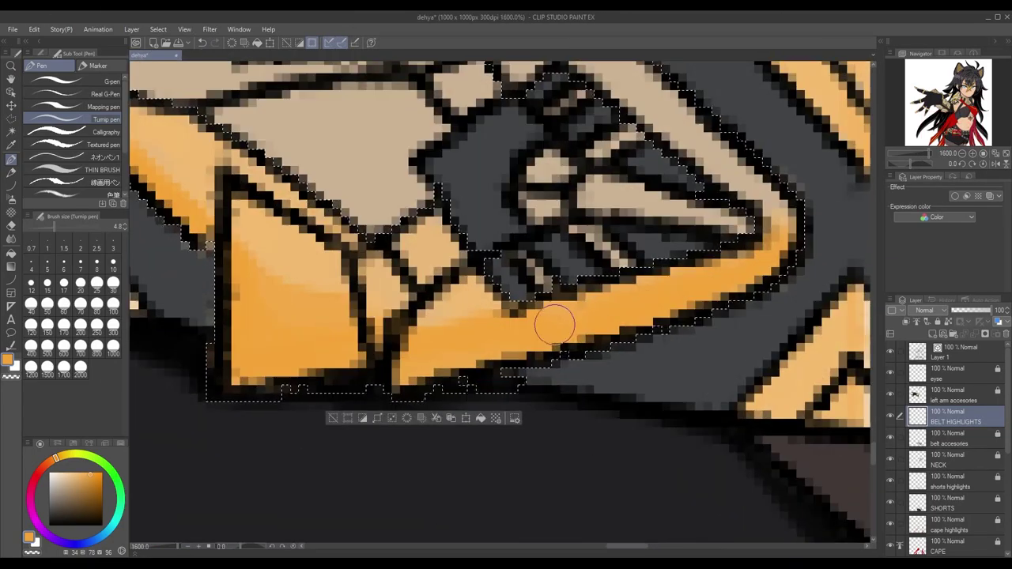
left_click_drag(783, 241, 452, 354)
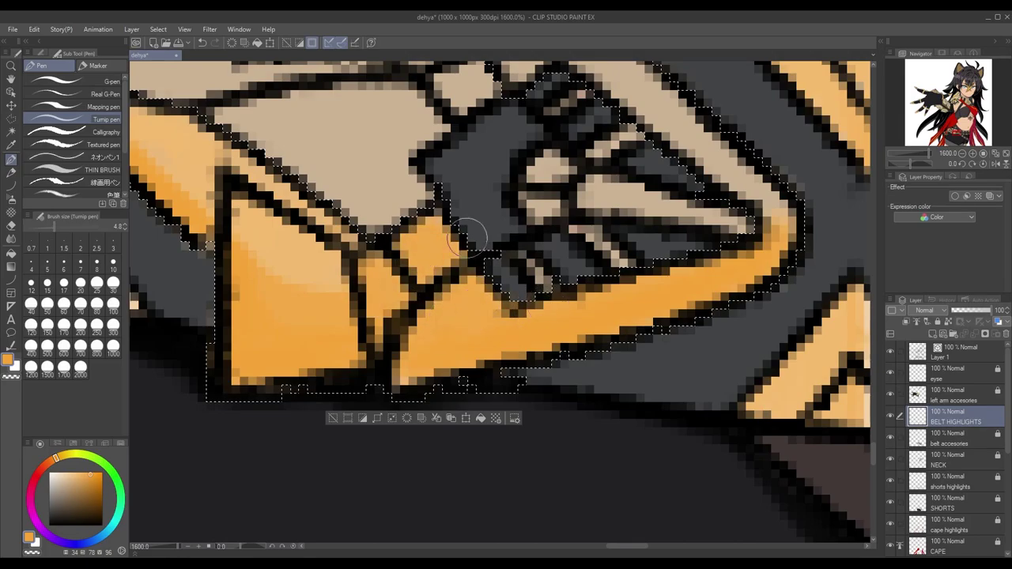
left_click_drag(433, 247, 534, 356)
scroll(411, 345, "down", 6)
scroll(434, 390, "up", 4)
scroll(434, 390, "down", 2)
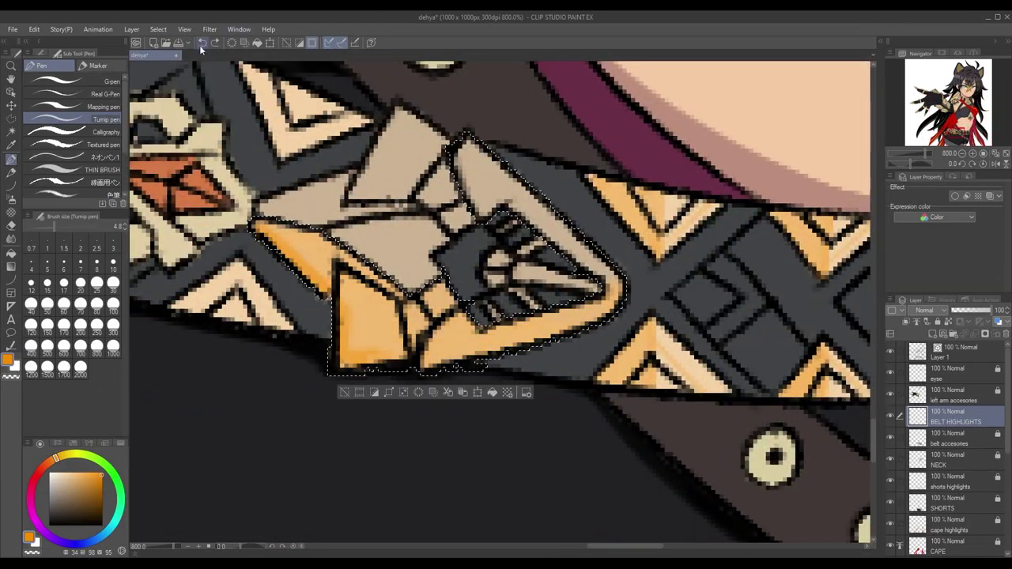
left_click(203, 43)
Shade the lower half of the arrow-shaped buckle in tan, clear the selection, and fill its small inner pieces at pen size 1
left_click(378, 310, "alt")
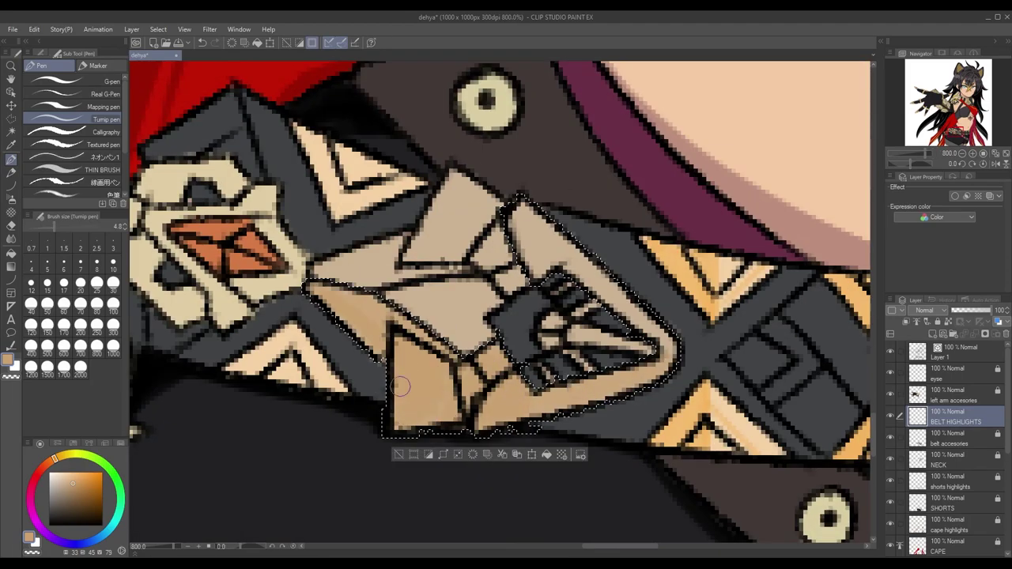
key("ctrl+d")
scroll(466, 311, "up", 3)
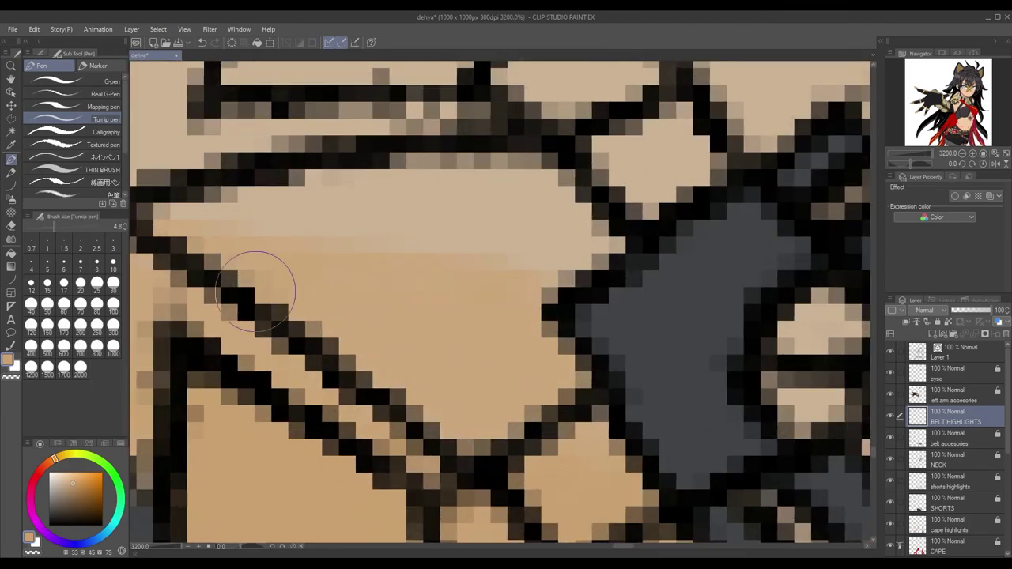
scroll(289, 286, "down", 3)
left_click(47, 247)
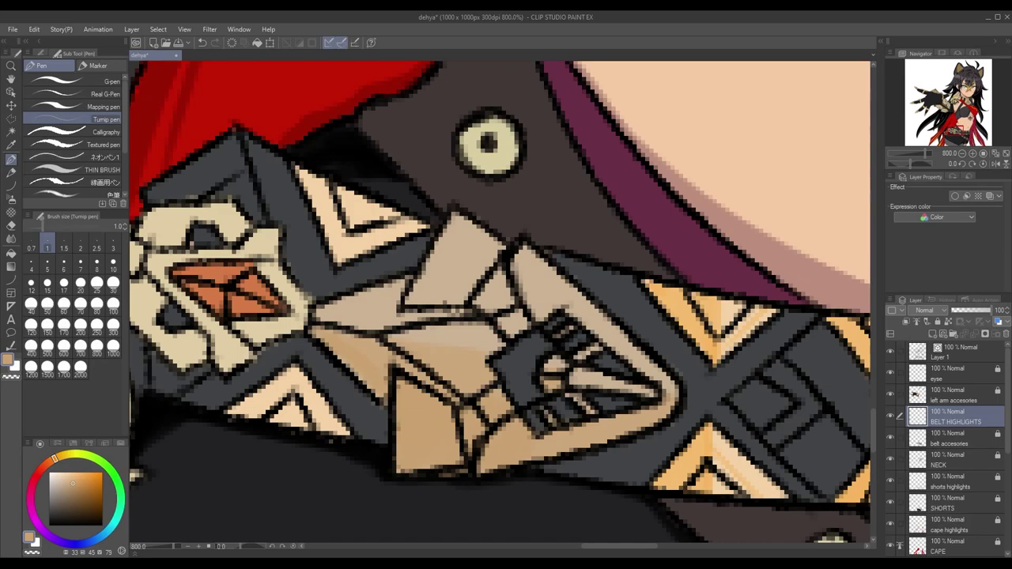
scroll(499, 301, "down", 3)
scroll(380, 364, "up", 2)
Auto-select the cream frame around the belt's orange gem, shade it in tan, and clear the selection
key("w")
left_click(387, 372)
scroll(361, 443, "up", 2)
key("p")
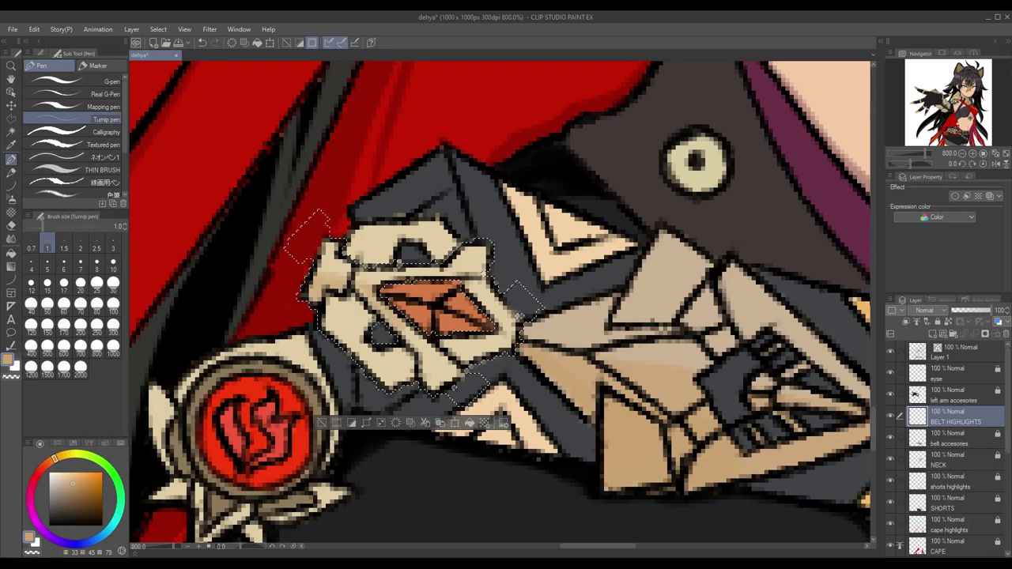
mouse_move(340, 313)
left_mouse_down()
mouse_move(367, 367)
mouse_move(435, 367)
mouse_move(504, 338)
mouse_move(364, 292)
mouse_move(332, 312)
mouse_move(420, 359)
left_mouse_up()
scroll(419, 359, "down", 5)
key("ctrl+d")
scroll(458, 363, "up", 5)
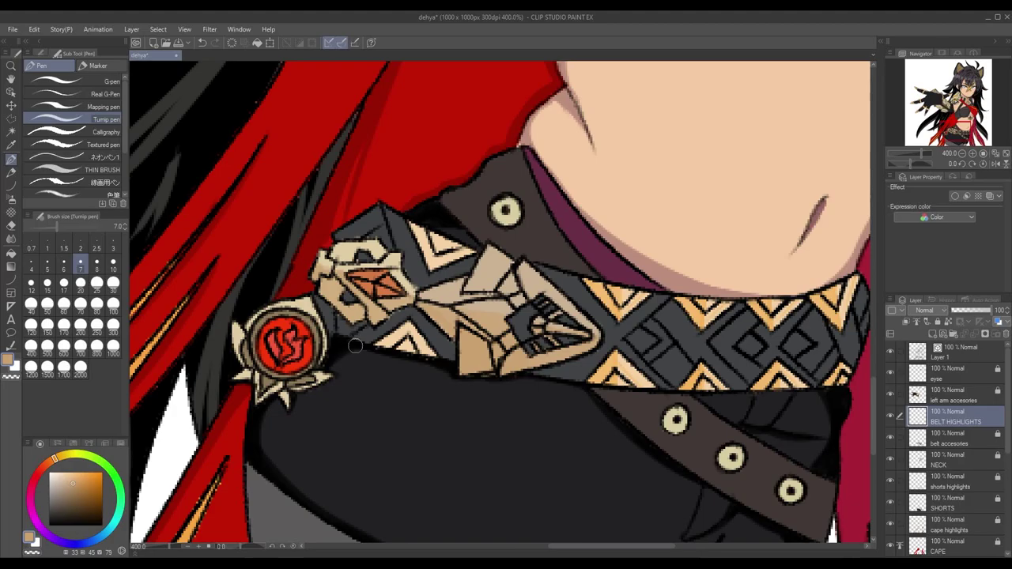
Switch to a dark red and shade the edge of the round red emblem with the Turnip pen at size 3
key("i")
left_click(48, 467)
key("p")
scroll(372, 340, "down", 2)
scroll(372, 340, "up", 4)
key("i")
key("p")
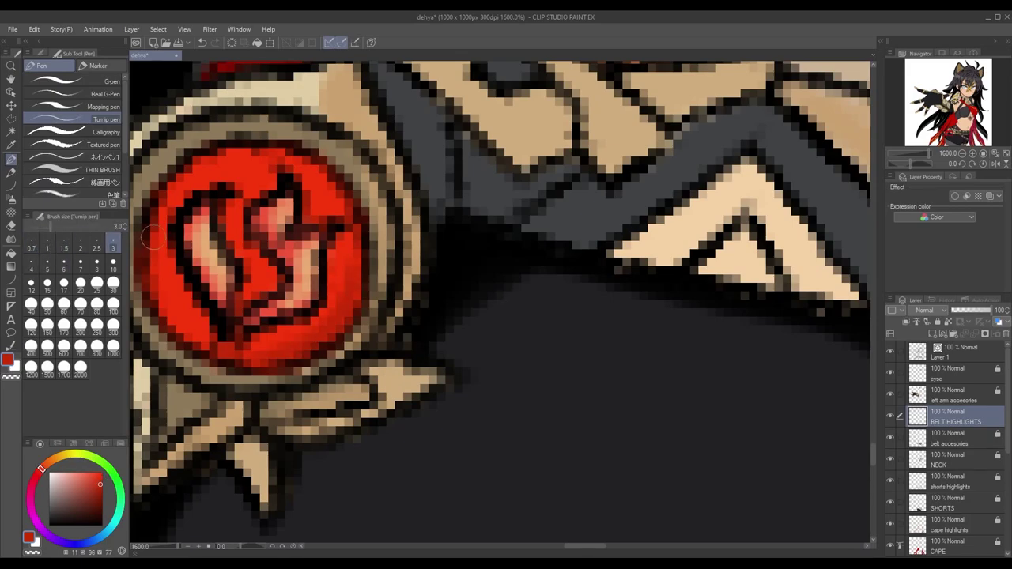
Sample the light orange and shade the cream triangles at the belt's left end
scroll(367, 317, "down", 6)
scroll(372, 316, "down", 2)
scroll(371, 317, "up", 4)
left_click(601, 182, "alt")
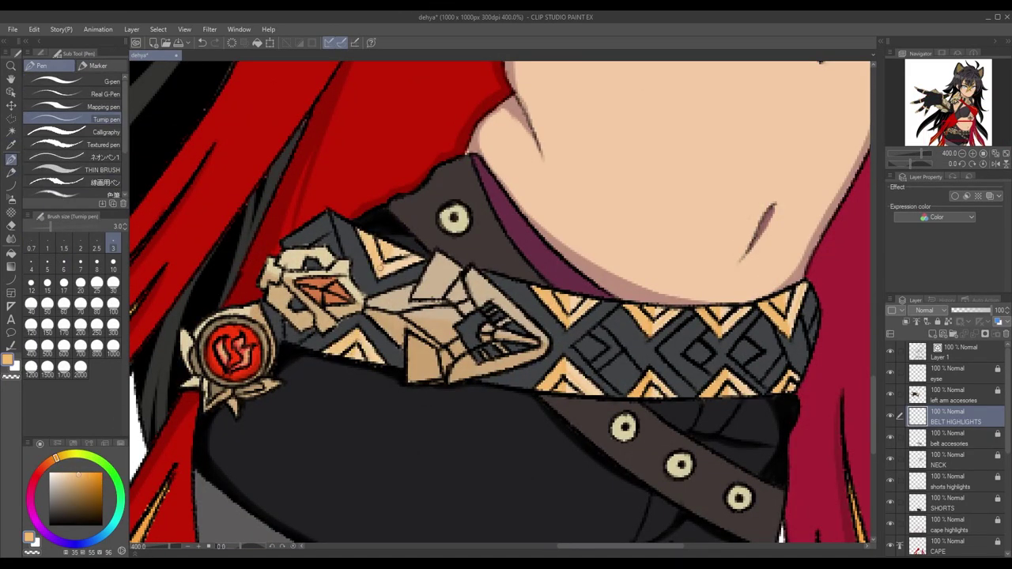
Lock the BELT HIGHLIGHTS layer and add a new layer named LEFT ARM HIGHLIGHTS above the left arm accesories layer
scroll(418, 527, "down", 4)
left_click(953, 396)
key("ctrl+shift+n")
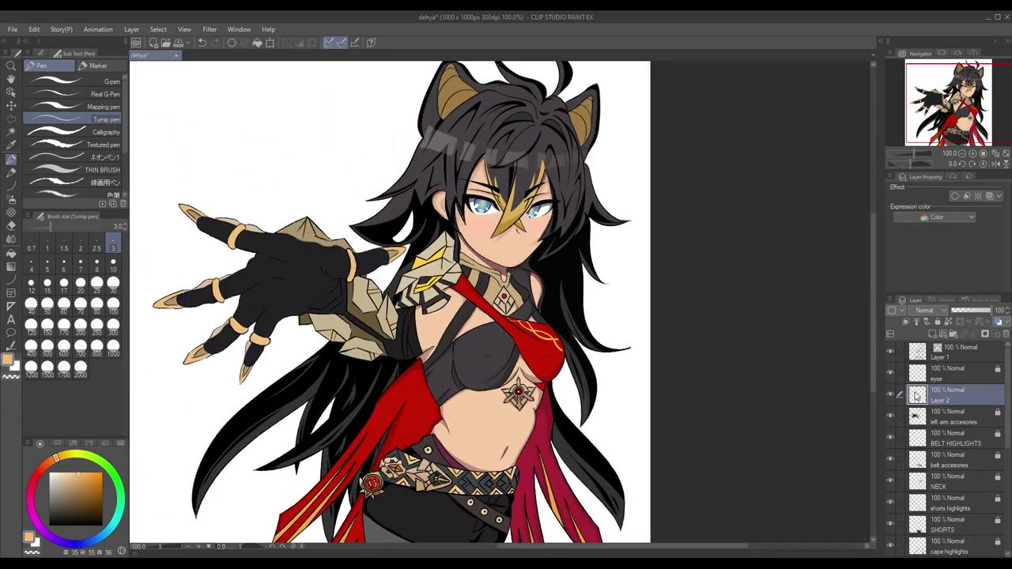
left_click(11, 130)
left_click(348, 299)
scroll(348, 299, "up", 3)
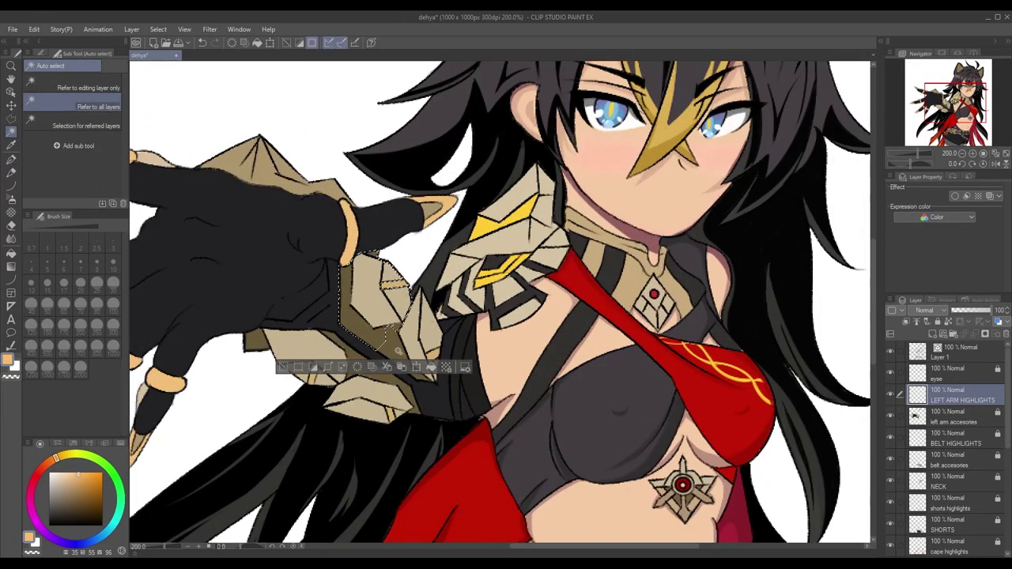
scroll(448, 345, "up", 2)
Sample the armour's brown, shift it to a greyer tone, and shade the upper edges of the shoulder armour with the Turnip pen at size 3
key("i")
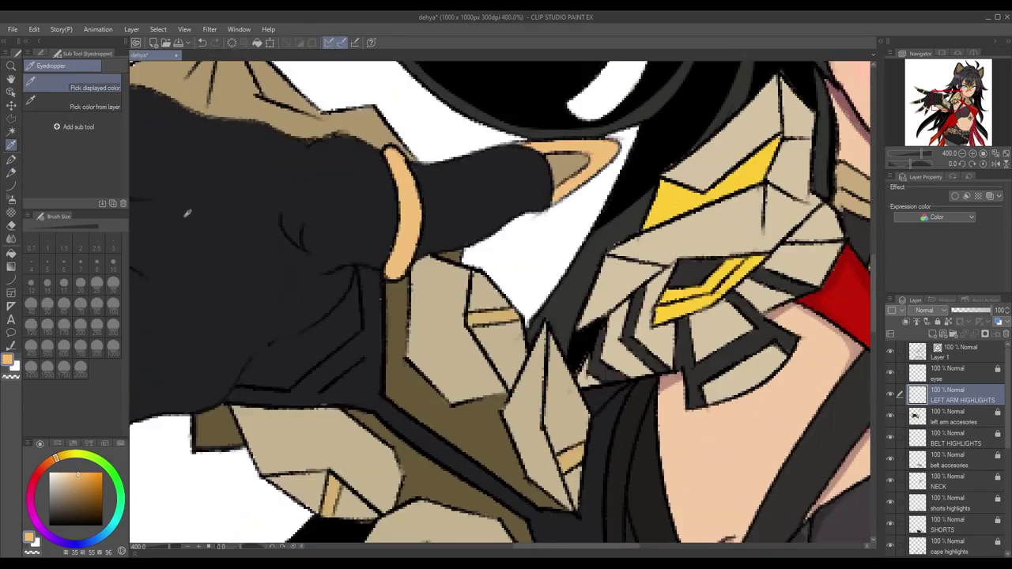
left_click(11, 159)
scroll(498, 325, "up", 2)
left_click(369, 479, "alt")
left_click_drag(336, 186, 332, 287)
scroll(395, 329, "down", 4)
scroll(520, 262, "up", 4)
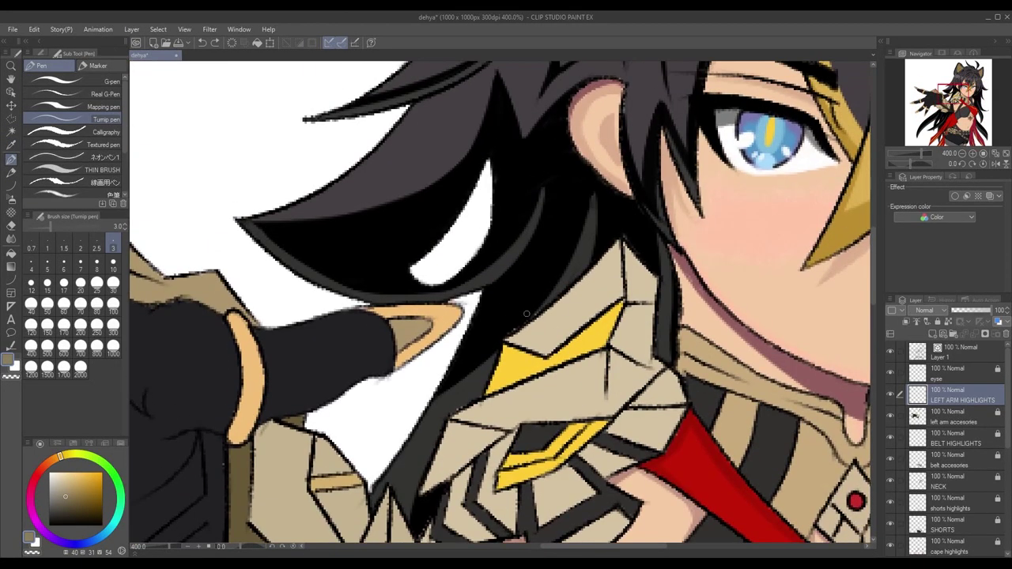
left_click(61, 496)
mouse_move(711, 176)
left_mouse_down()
mouse_move(689, 212)
mouse_move(492, 368)
mouse_move(706, 184)
left_mouse_up()
left_click_drag(535, 351, 704, 212)
mouse_move(720, 178)
left_mouse_down()
mouse_move(783, 257)
mouse_move(787, 292)
left_mouse_up()
left_click_drag(751, 217, 767, 265)
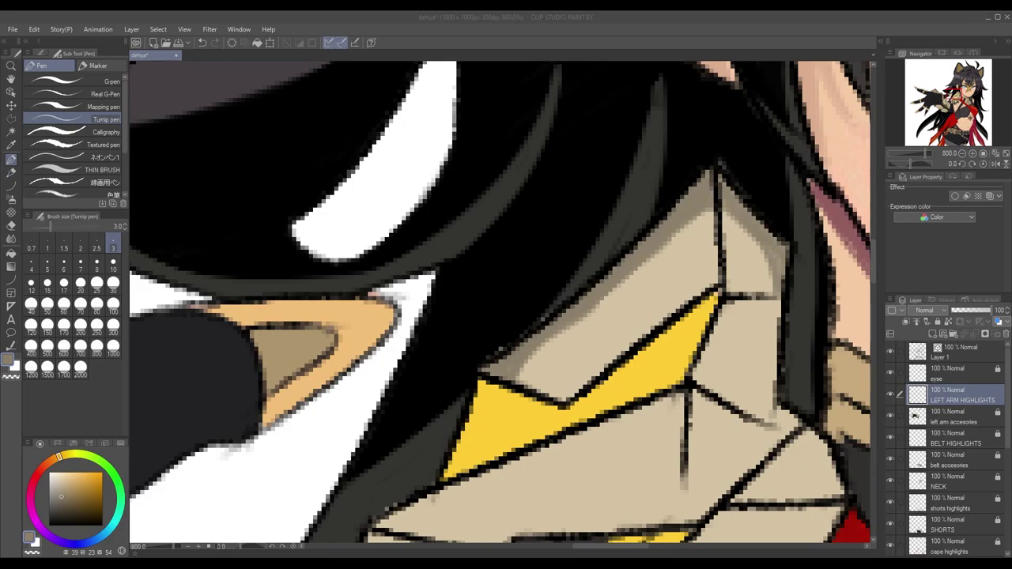
Widen the greyish-brown shading along the shoulder armour's peak and extend it down the side facing the neck
scroll(658, 250, "down", 2)
scroll(659, 250, "up", 2)
left_click_drag(538, 348, 721, 194)
mouse_move(526, 364)
left_mouse_down()
mouse_move(721, 202)
mouse_move(787, 273)
mouse_move(747, 213)
left_mouse_up()
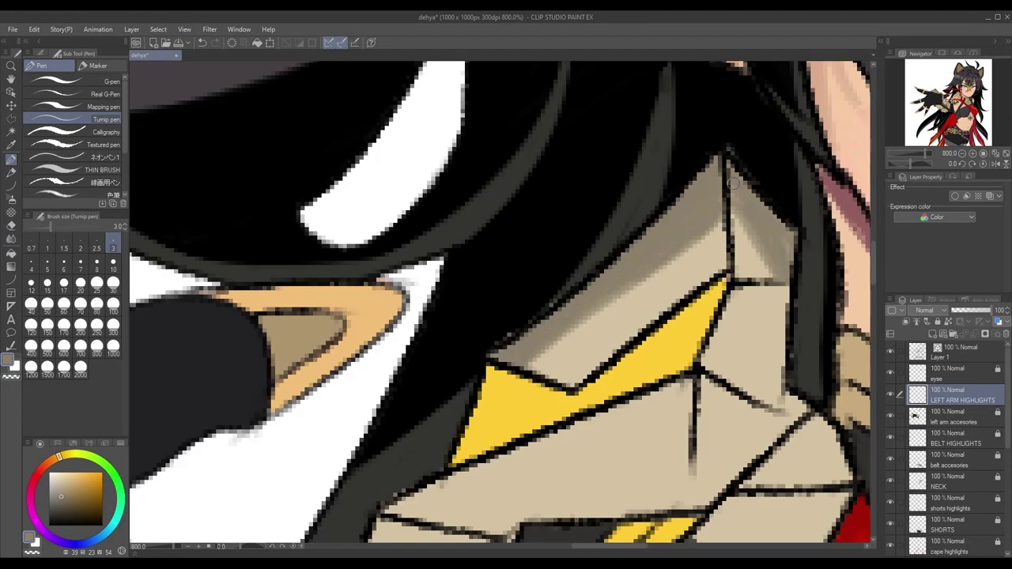
scroll(748, 212, "down", 3)
scroll(747, 212, "up", 4)
left_click(63, 54)
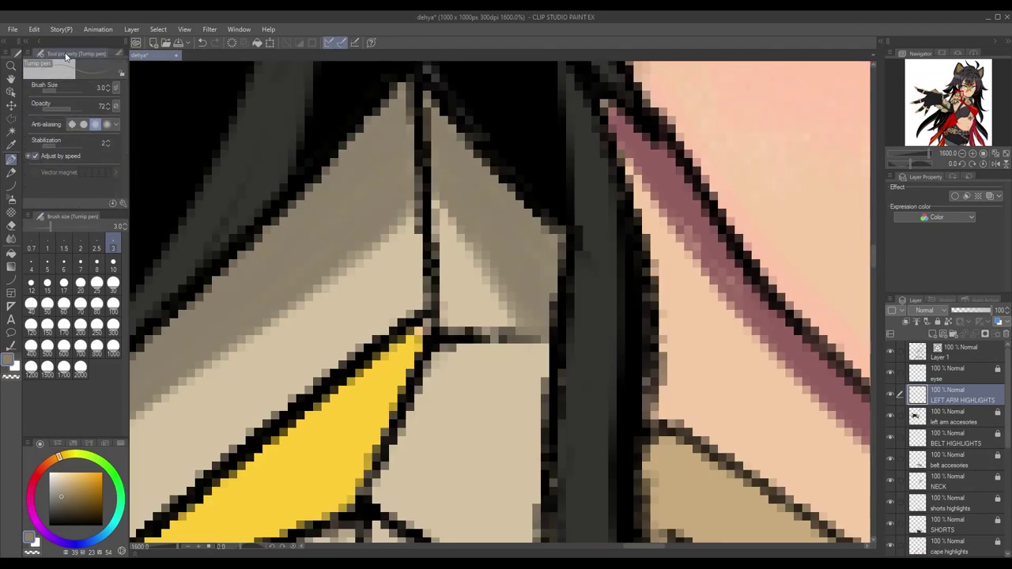
left_click(39, 54)
scroll(558, 379, "down", 4)
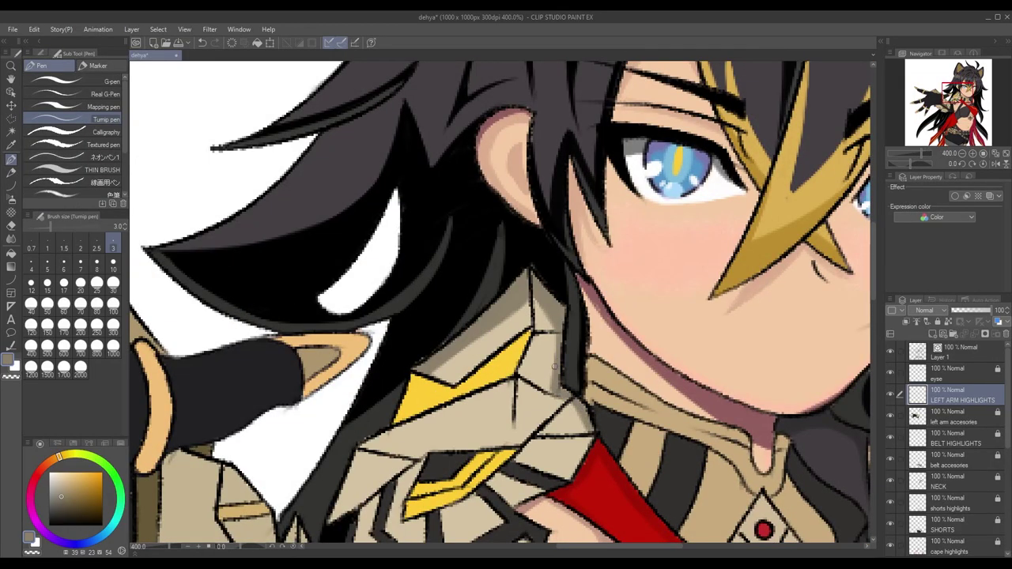
Shade the shoulder armour's outer side plate, the facet beneath its yellow trim and the lower plates in greyish brown
scroll(583, 383, "down", 3)
scroll(522, 269, "up", 3)
mouse_move(467, 265)
left_mouse_down()
mouse_move(427, 308)
mouse_move(416, 344)
left_mouse_up()
left_click_drag(435, 285, 428, 340)
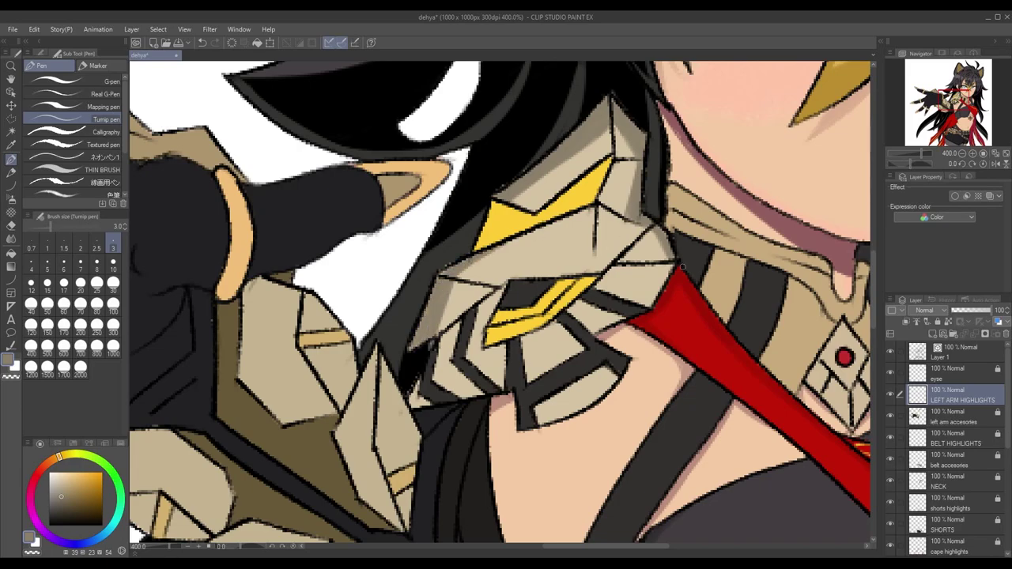
left_click_drag(593, 238, 570, 257)
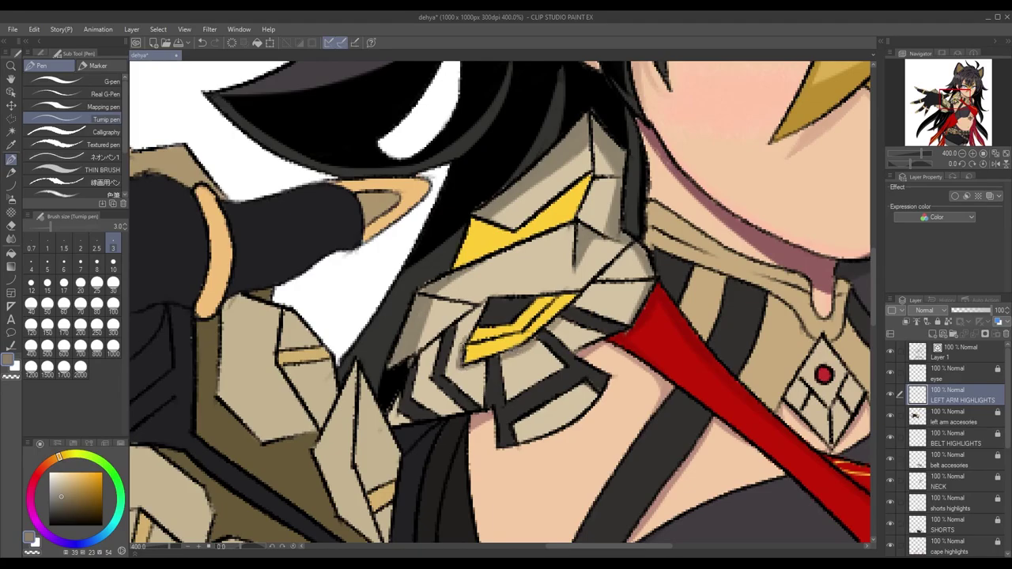
scroll(549, 374, "down", 3)
scroll(550, 375, "up", 3)
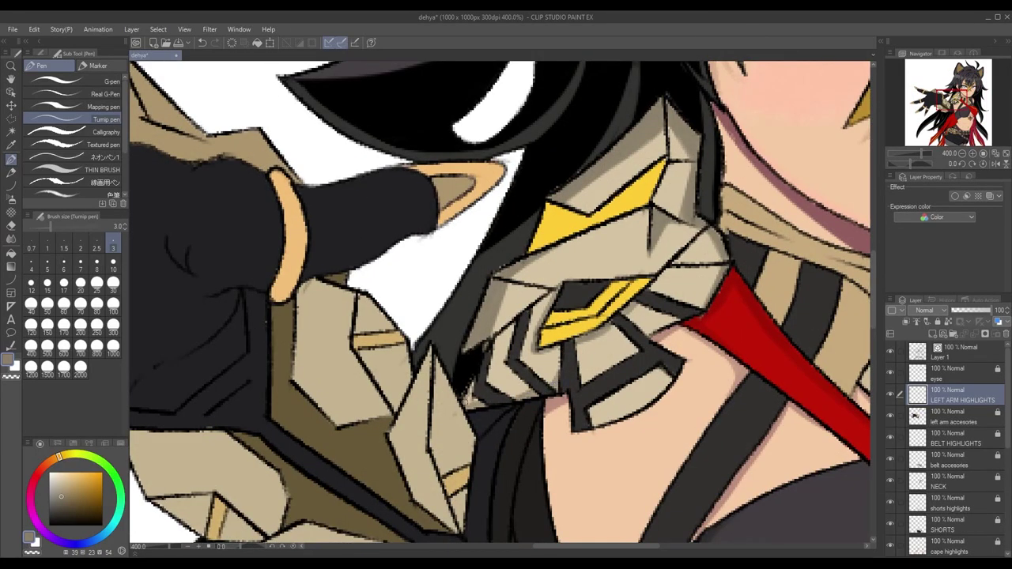
scroll(644, 351, "down", 5)
scroll(644, 351, "up", 4)
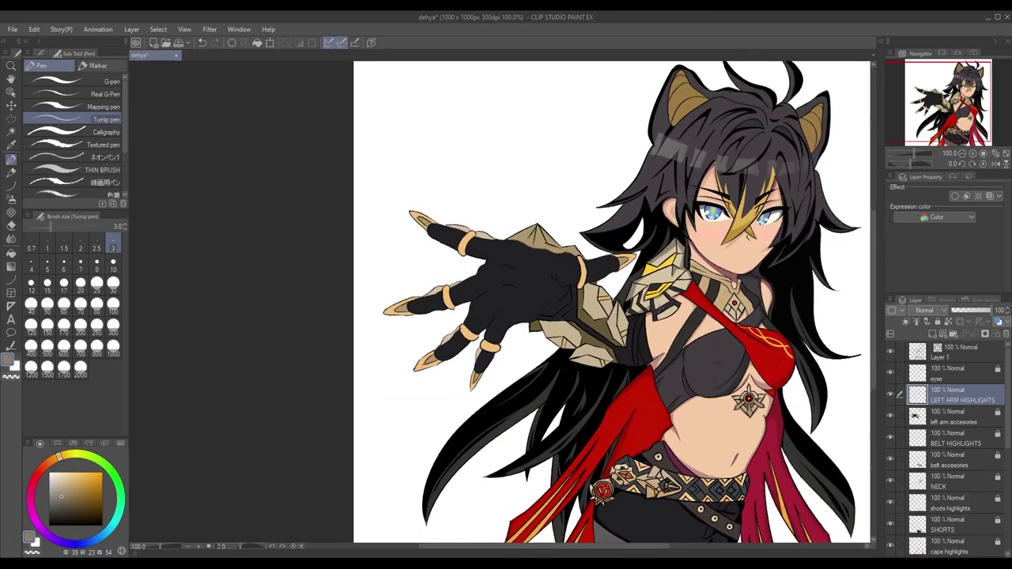
Sample the shoulder armour's yellow, darken it, and shade parts of the yellow trim with the Turnip pen at size 3
scroll(644, 350, "down", 1)
key("i")
left_click(500, 238)
key("p")
scroll(657, 237, "up", 2)
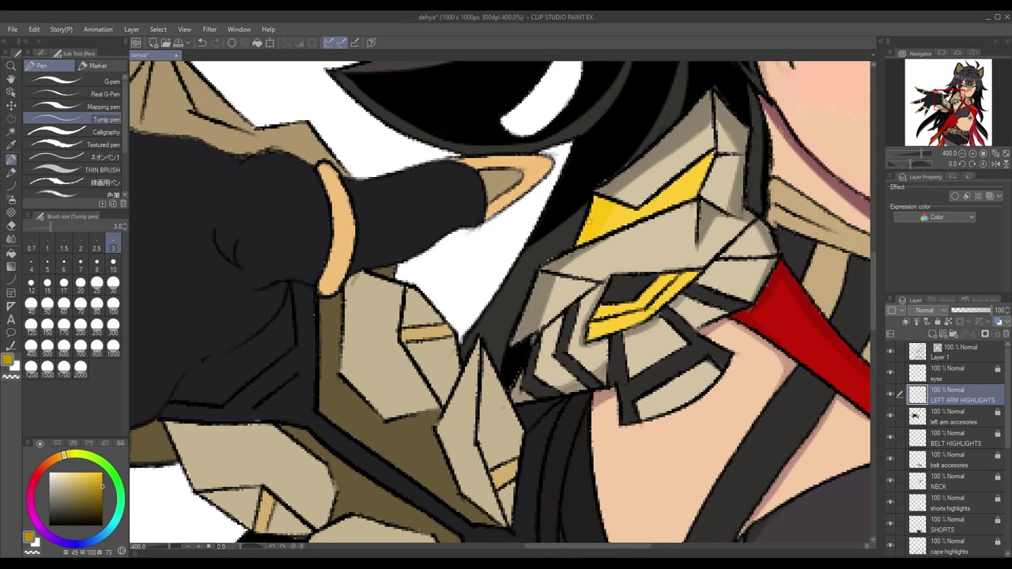
left_click_drag(611, 222, 563, 295)
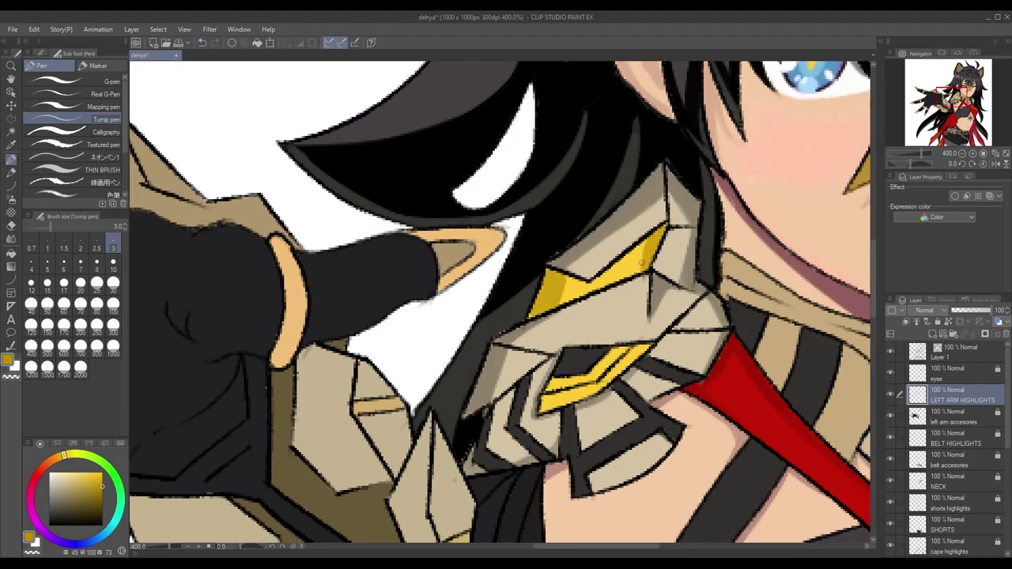
scroll(645, 253, "down", 3)
scroll(645, 253, "up", 3)
scroll(601, 245, "up", 2)
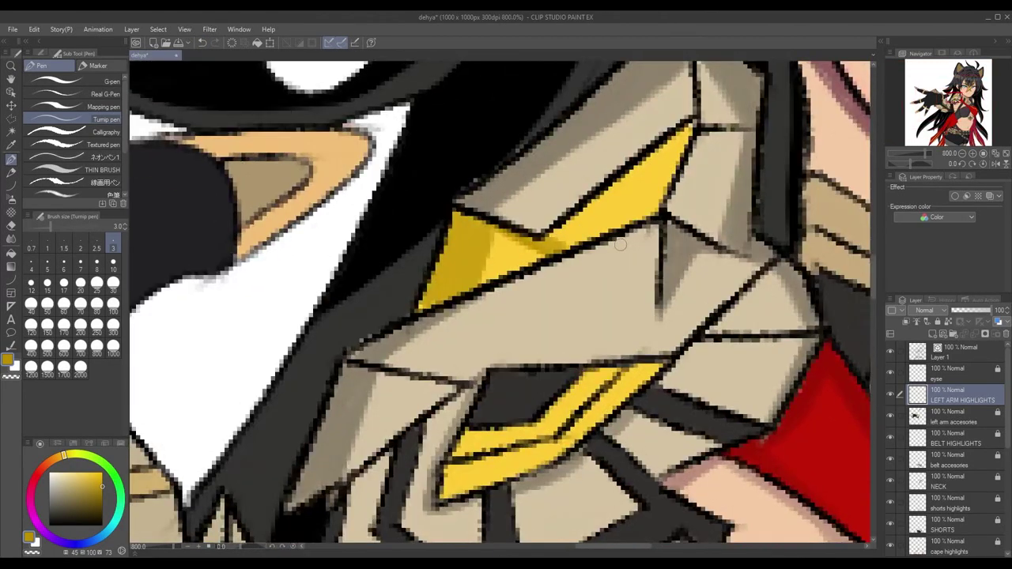
scroll(601, 246, "down", 6)
Shade the upper forearm armour plates and the pointed plate beside them in greyish brown, using the G-pen at size 8
scroll(575, 298, "up", 2)
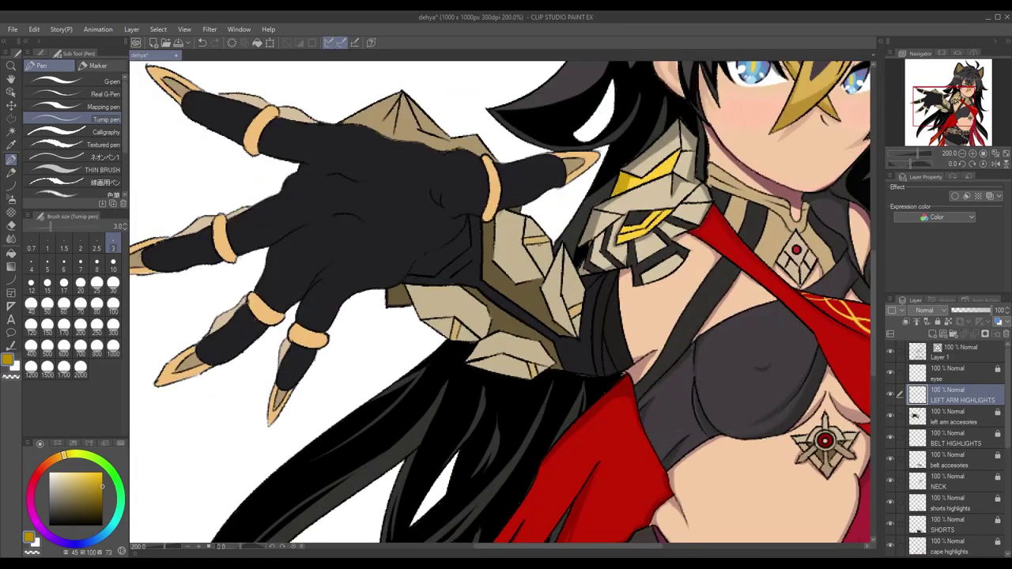
scroll(576, 298, "up", 3)
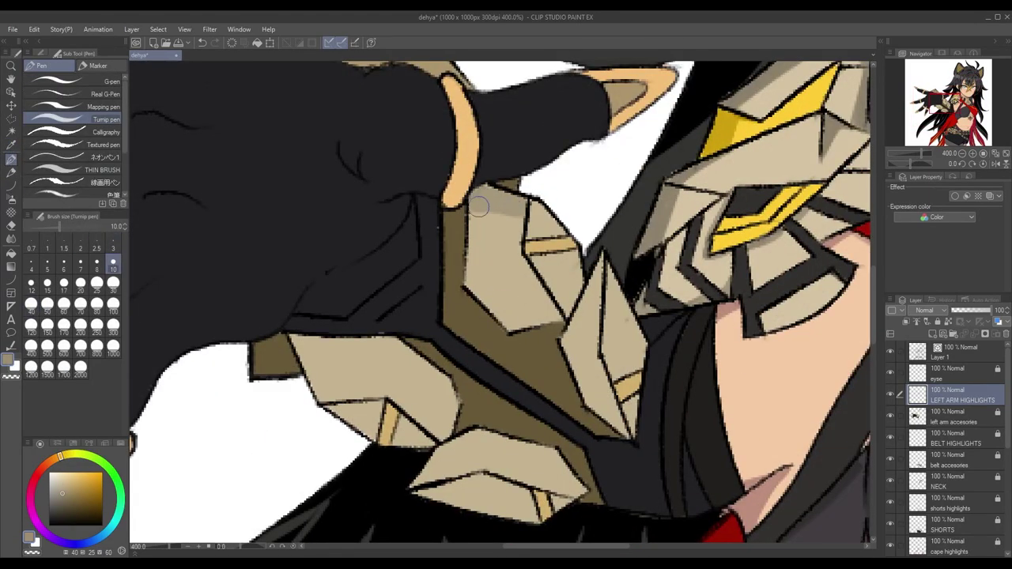
scroll(479, 194, "down", 3)
scroll(470, 182, "up", 3)
key("p")
mouse_move(460, 168)
left_mouse_down()
mouse_move(510, 178)
mouse_move(561, 236)
mouse_move(553, 254)
mouse_move(598, 296)
left_mouse_up()
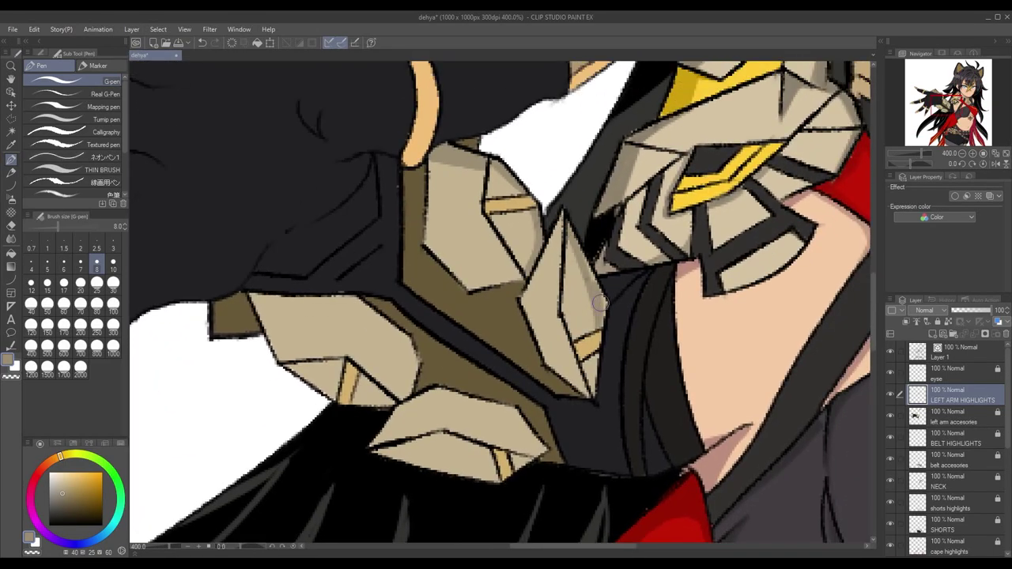
scroll(599, 281, "down", 3)
scroll(443, 261, "up", 3)
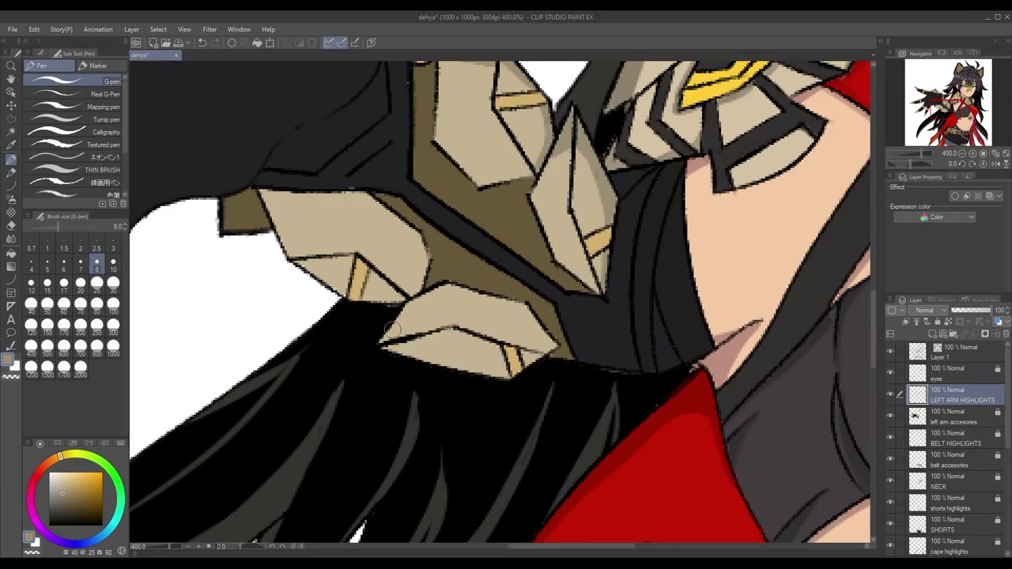
Shade the outer facet and inner edge of the large forearm plate beneath the wrist in greyish brown
mouse_move(352, 194)
left_mouse_down()
mouse_move(328, 253)
mouse_move(309, 257)
left_mouse_up()
key("ctrl+z")
left_click_drag(301, 194, 273, 237)
key("ctrl+z")
mouse_move(268, 195)
left_mouse_down()
mouse_move(307, 247)
mouse_move(315, 225)
mouse_move(274, 195)
mouse_move(293, 251)
left_mouse_up()
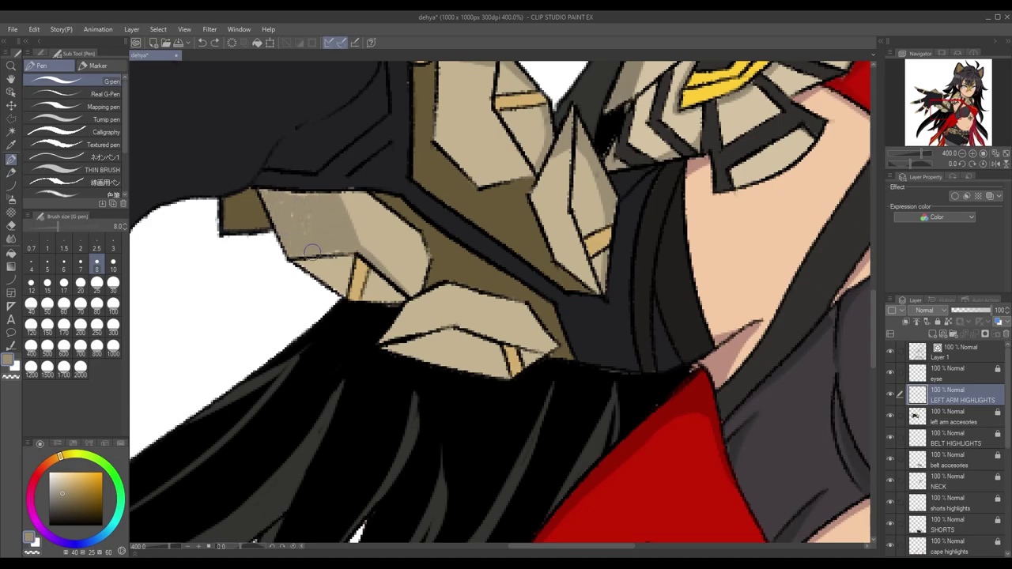
scroll(262, 193, "down", 3)
scroll(326, 266, "up", 3)
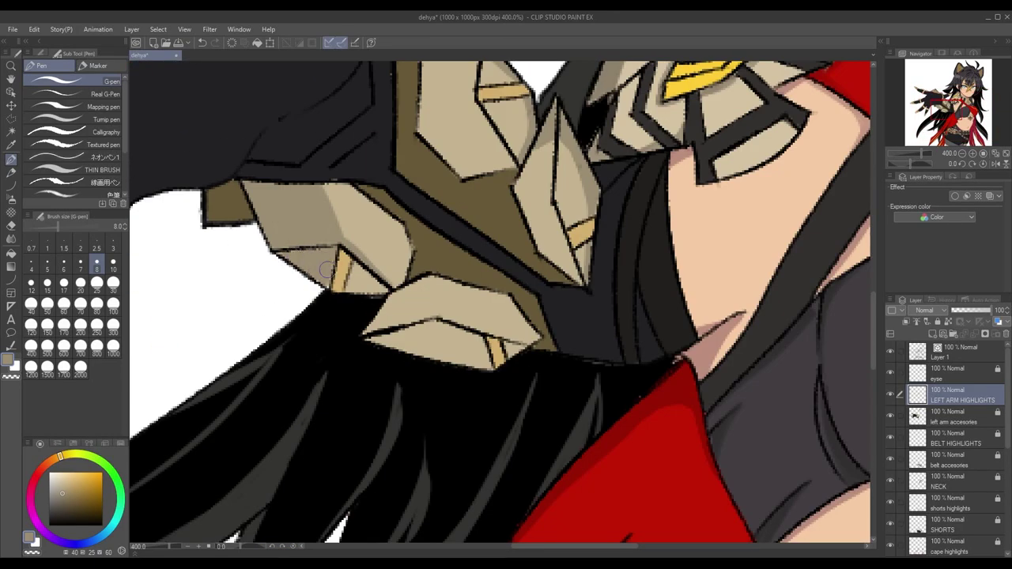
Shade the small facets under the large forearm plate and the facets of the lowest plate in greyish brown
scroll(363, 284, "down", 3)
scroll(400, 314, "up", 3)
mouse_move(400, 314)
left_mouse_down()
mouse_move(529, 358)
mouse_move(393, 352)
mouse_move(485, 352)
mouse_move(442, 366)
mouse_move(459, 336)
left_mouse_up()
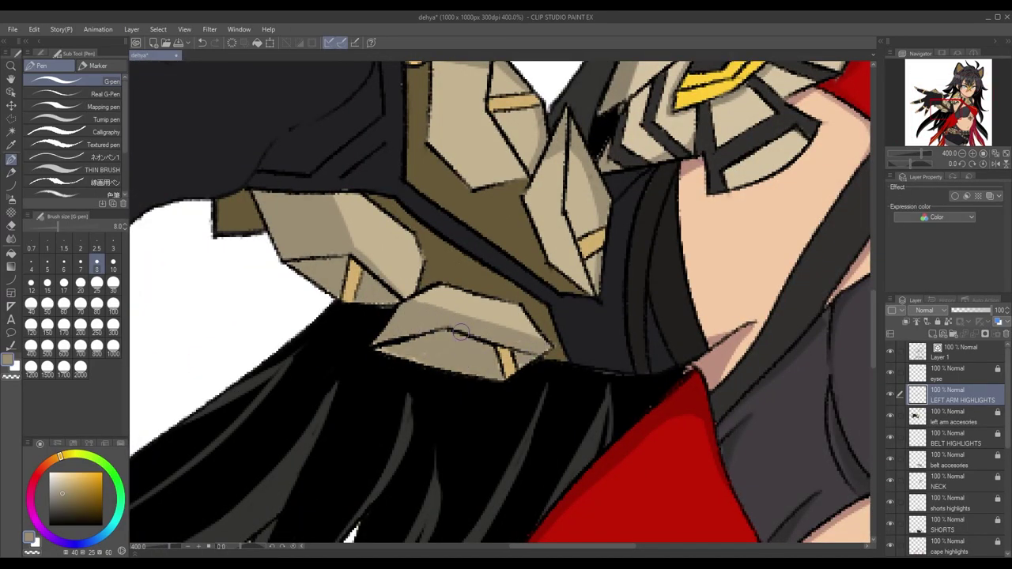
scroll(528, 352, "down", 3)
Sample a near-black from the glove and thicken the palm and thumb-base creases with the G-pen at size 6
scroll(516, 350, "up", 2)
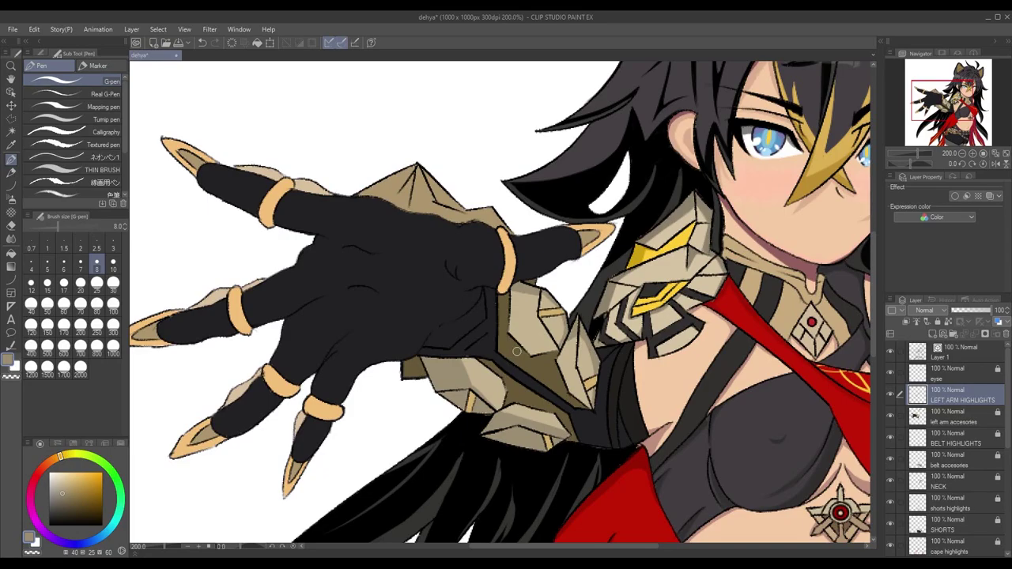
left_click(447, 303, "alt")
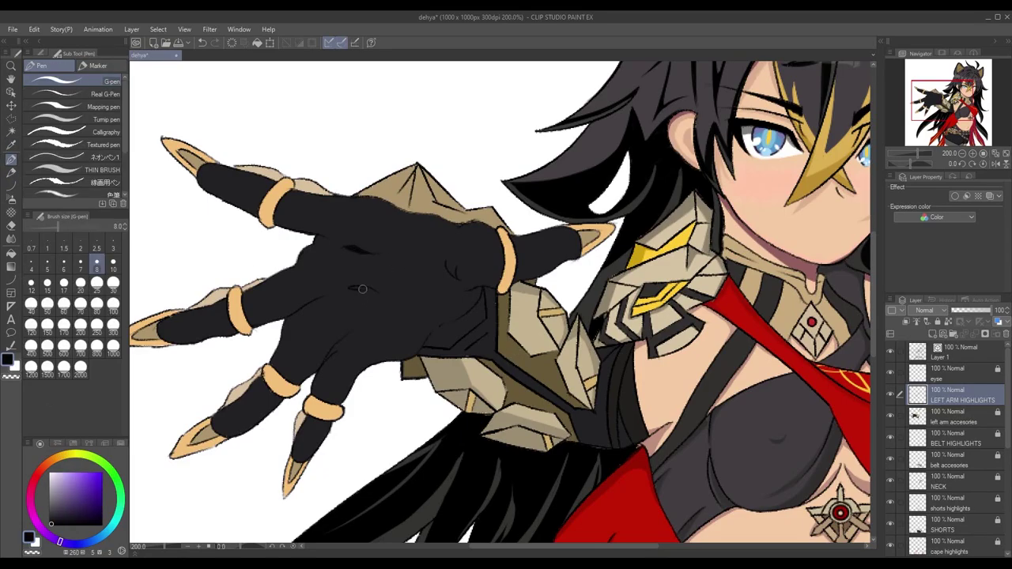
scroll(367, 288, "down", 3)
scroll(395, 291, "up", 4)
key("bracketleft")
key("bracketleft")
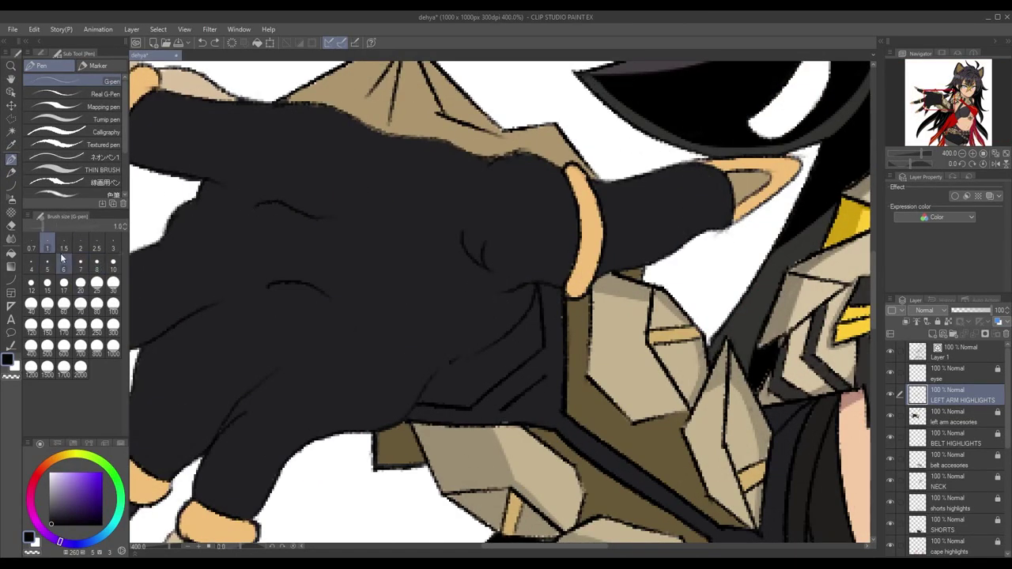
scroll(467, 253, "down", 2)
scroll(450, 241, "up", 2)
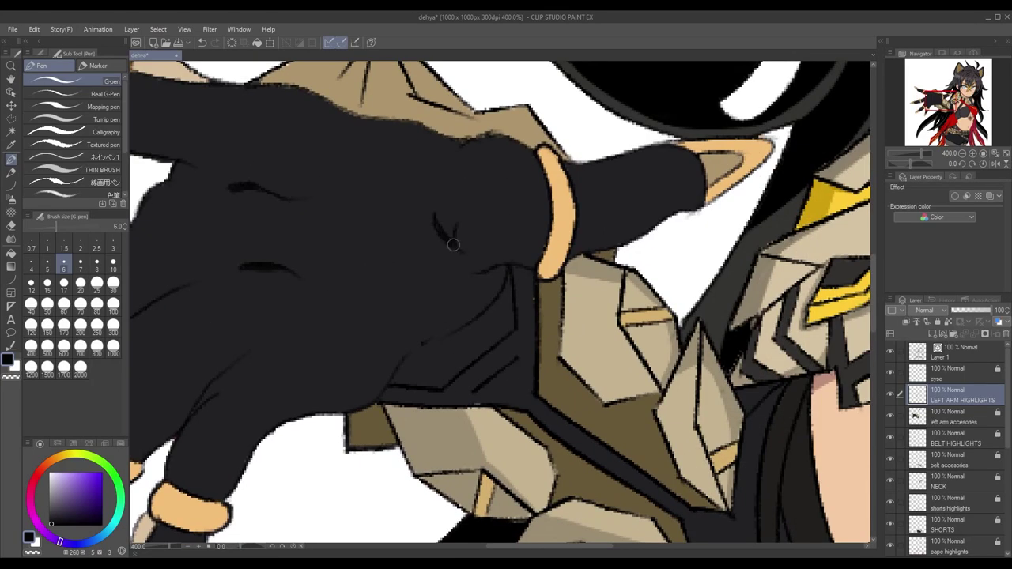
scroll(463, 304, "down", 2)
scroll(467, 296, "up", 2)
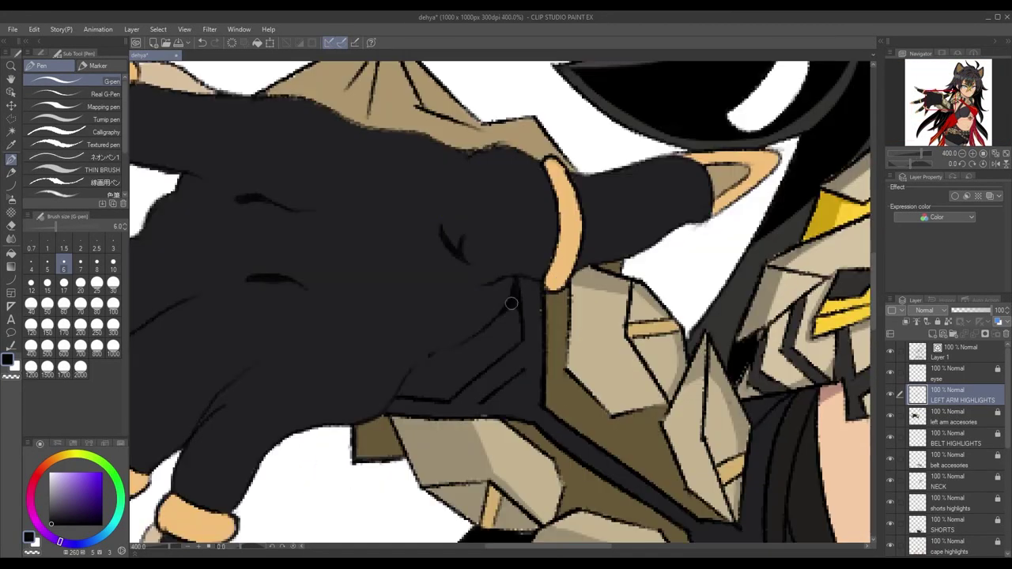
Shade the glove's wrist folds and the lower edge of the palm and little finger in near-black
scroll(486, 324, "down", 2)
scroll(466, 340, "up", 2)
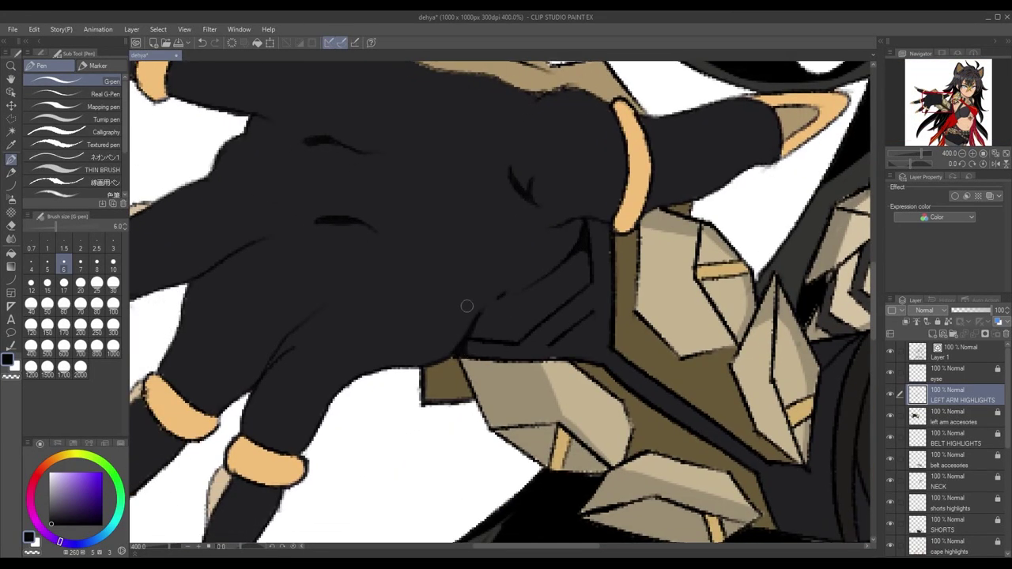
scroll(586, 327, "down", 2)
scroll(474, 371, "up", 2)
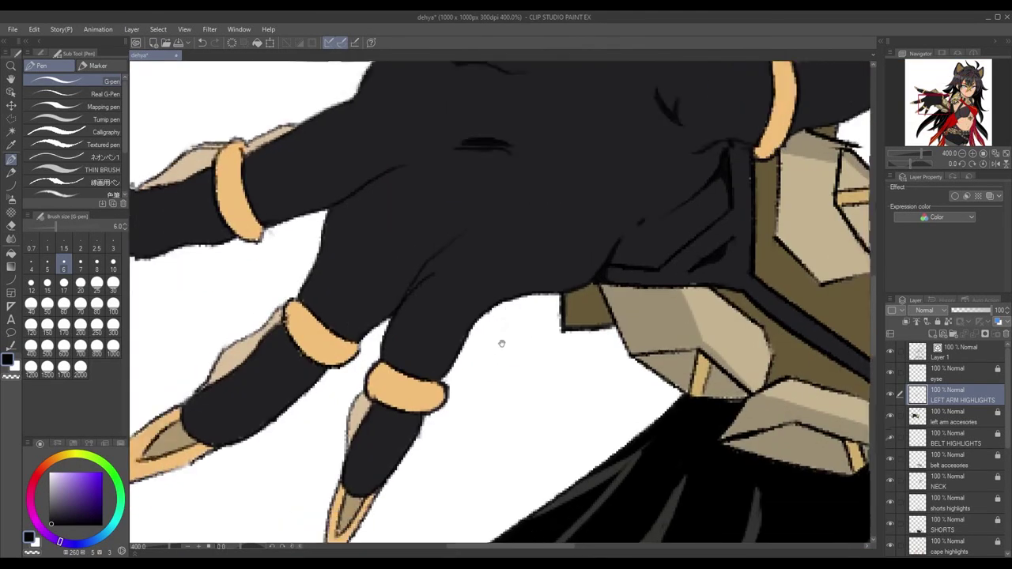
left_click_drag(566, 257, 668, 229)
scroll(591, 235, "down", 2)
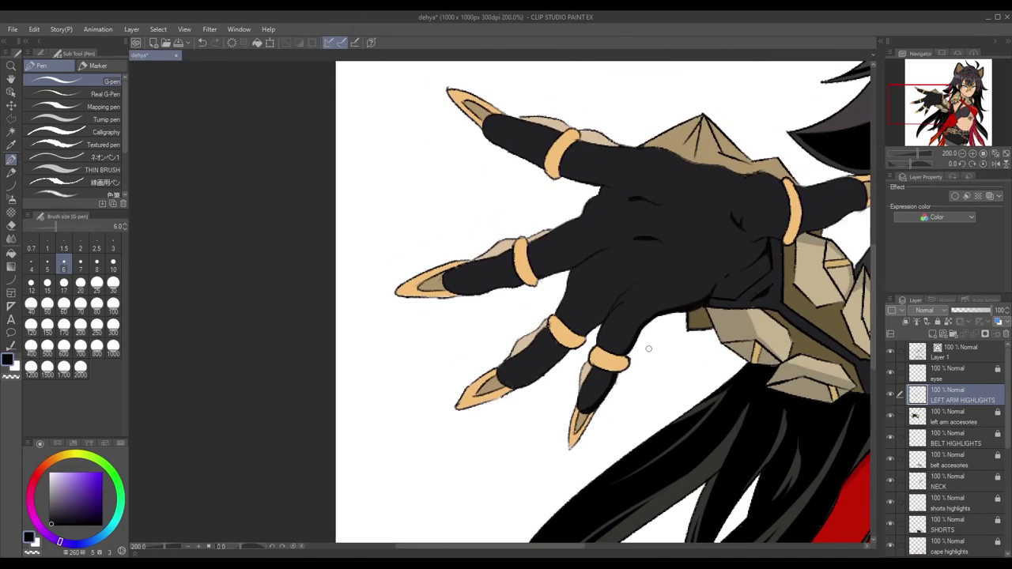
Continue the near-black shading along the undersides of the glove's lower fingers and the gaps between them
scroll(491, 372, "up", 2)
mouse_move(566, 346)
left_mouse_down()
mouse_move(478, 394)
mouse_move(586, 326)
left_mouse_up()
scroll(507, 374, "down", 2)
scroll(516, 373, "up", 3)
scroll(425, 385, "down", 2)
left_click_drag(417, 339, 545, 219)
scroll(545, 219, "down", 3)
scroll(717, 368, "up", 1)
scroll(717, 368, "up", 1)
Darken the edges of the glove's upper fingers in near-black
mouse_move(379, 339)
left_mouse_down()
mouse_move(420, 343)
mouse_move(483, 333)
mouse_move(387, 303)
mouse_move(392, 339)
mouse_move(657, 281)
left_mouse_up()
scroll(657, 281, "down", 3)
scroll(322, 220, "up", 3)
left_click_drag(322, 220, 356, 263)
mouse_move(465, 315)
left_mouse_down()
mouse_move(561, 348)
mouse_move(474, 411)
left_mouse_up()
scroll(474, 412, "down", 4)
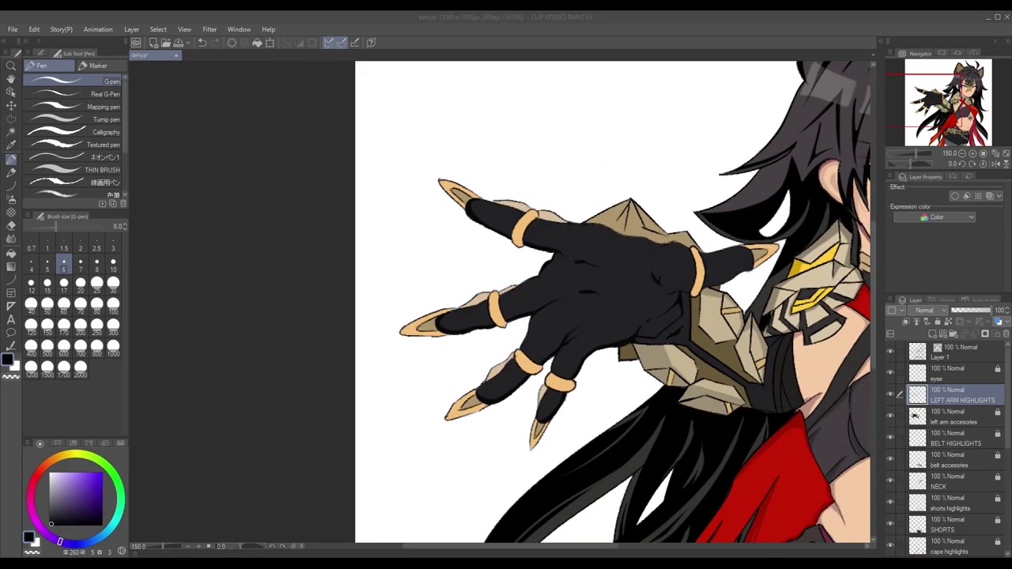
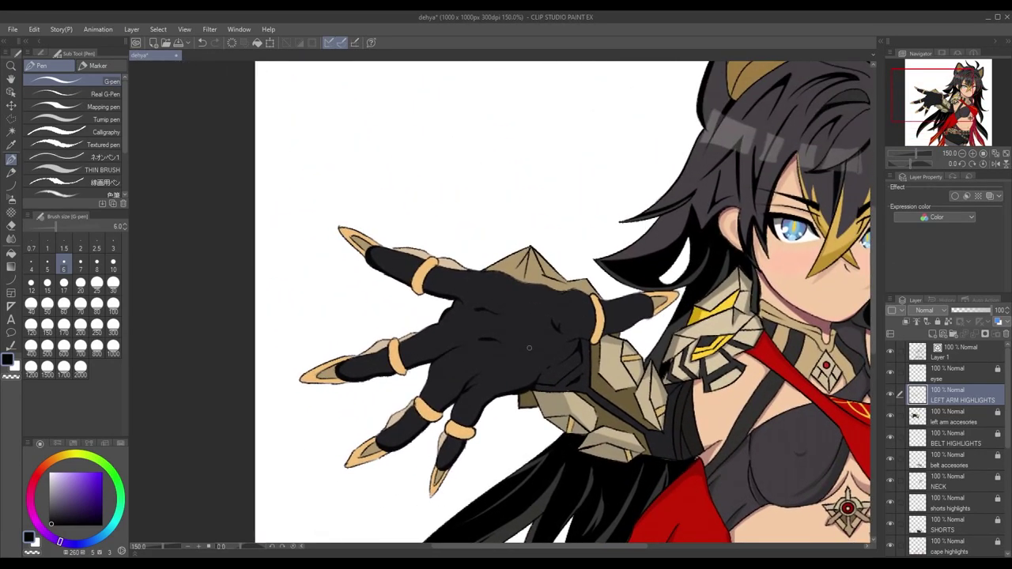
Shade the glove's upper edge below the brown peak and along the thumb in near-black
scroll(529, 347, "up", 1)
scroll(680, 303, "up", 2)
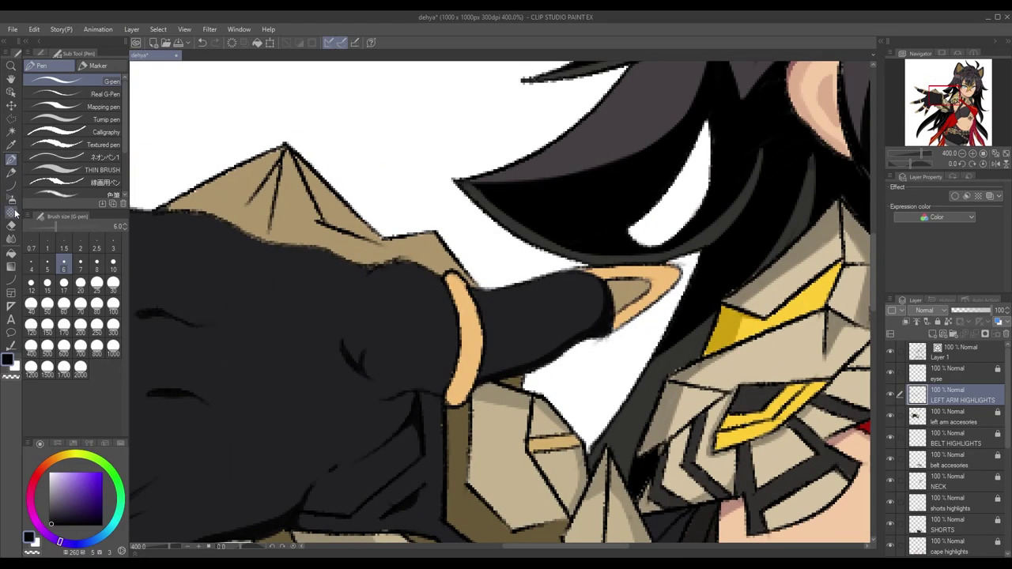
left_click_drag(151, 211, 368, 244)
mouse_move(545, 282)
left_mouse_down()
mouse_move(428, 245)
mouse_move(377, 242)
left_mouse_up()
scroll(475, 253, "down", 6)
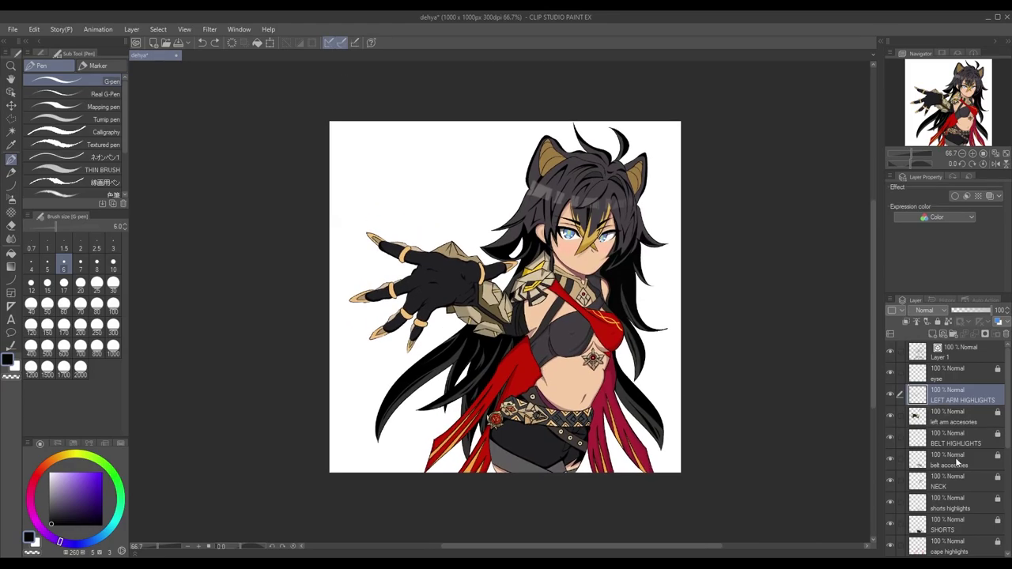
Select the NECK layer, sample the collar's brown, and shade the beige collar around the neck and the diamond pendant
left_click(961, 481)
scroll(628, 267, "up", 4)
left_click(403, 271, "alt")
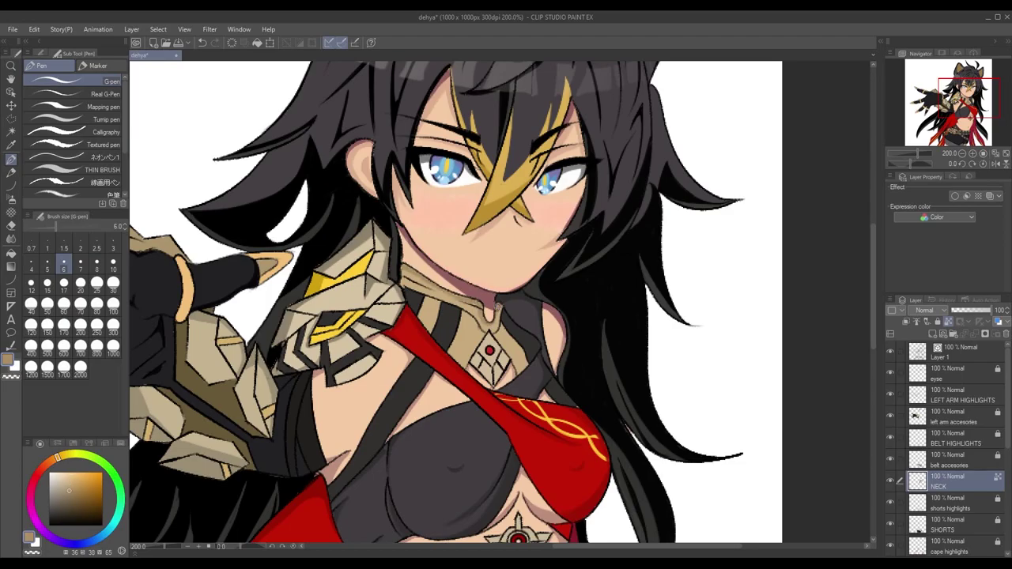
scroll(455, 302, "down", 3)
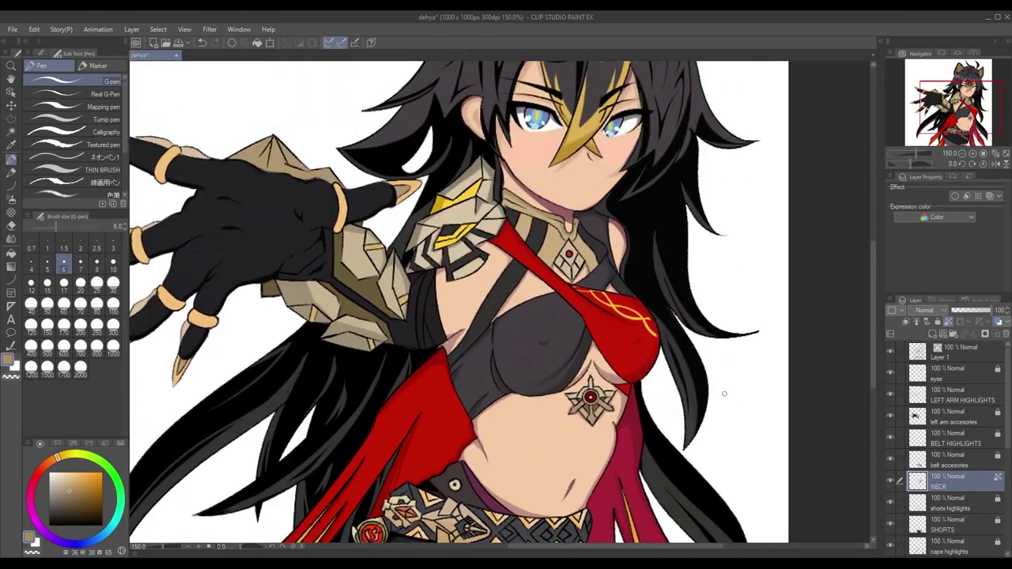
scroll(520, 261, "up", 4)
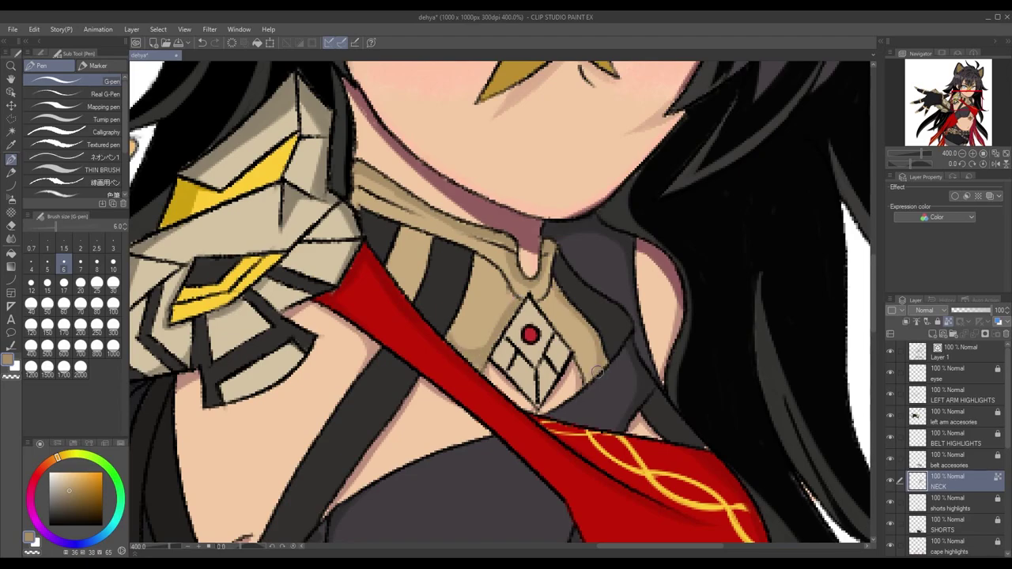
scroll(582, 374, "down", 4)
scroll(466, 340, "up", 4)
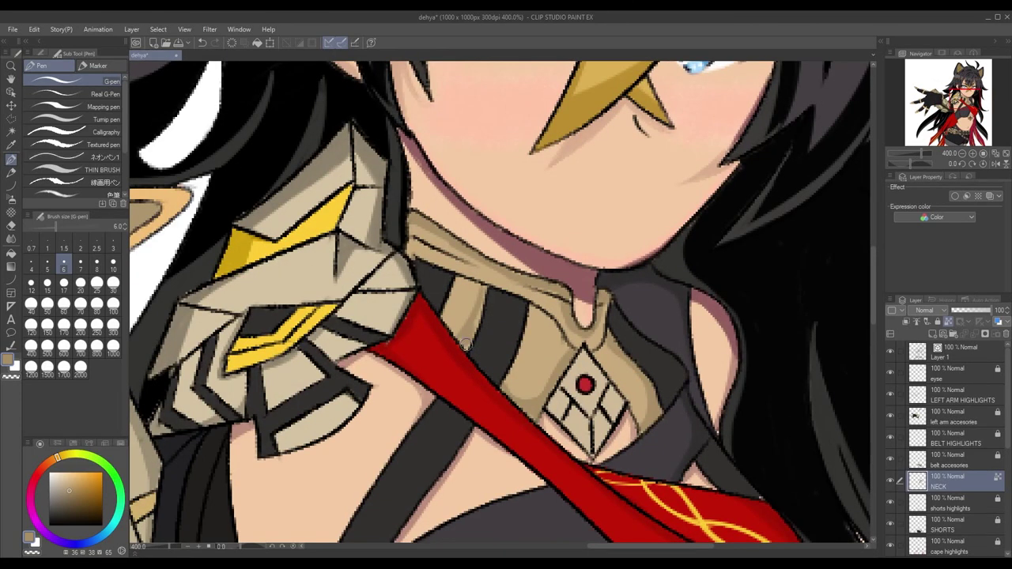
Switch to a near-black and shade the dark stripes of the collar
scroll(445, 306, "down", 3)
scroll(446, 306, "up", 3)
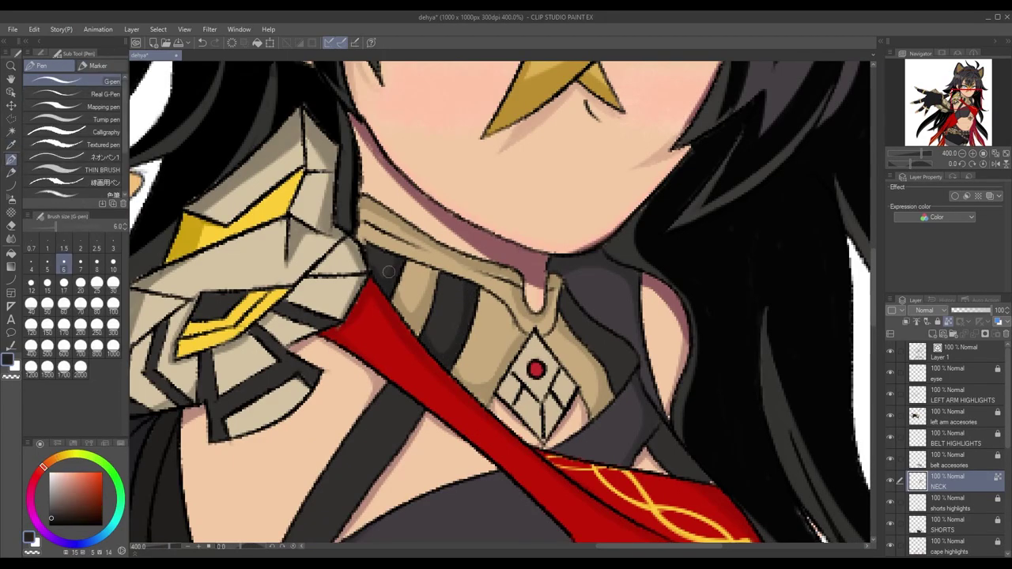
scroll(400, 262, "down", 3)
scroll(467, 296, "up", 3)
Shade the lower edge of the dark chest strap and the dark panels beside the pendant in near-black
scroll(458, 287, "down", 3)
scroll(574, 309, "up", 4)
scroll(531, 367, "down", 2)
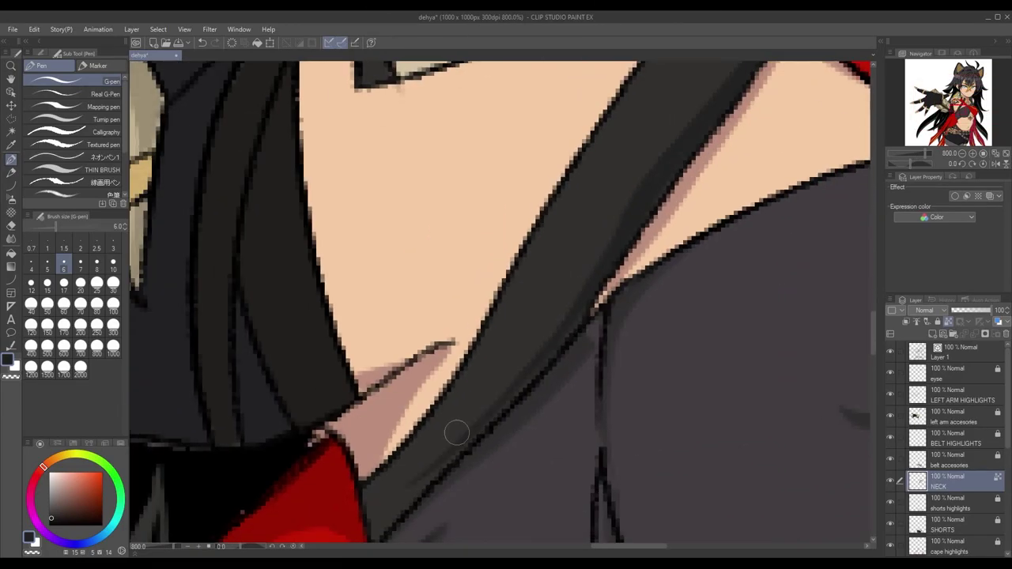
scroll(554, 344, "down", 4)
scroll(555, 344, "up", 3)
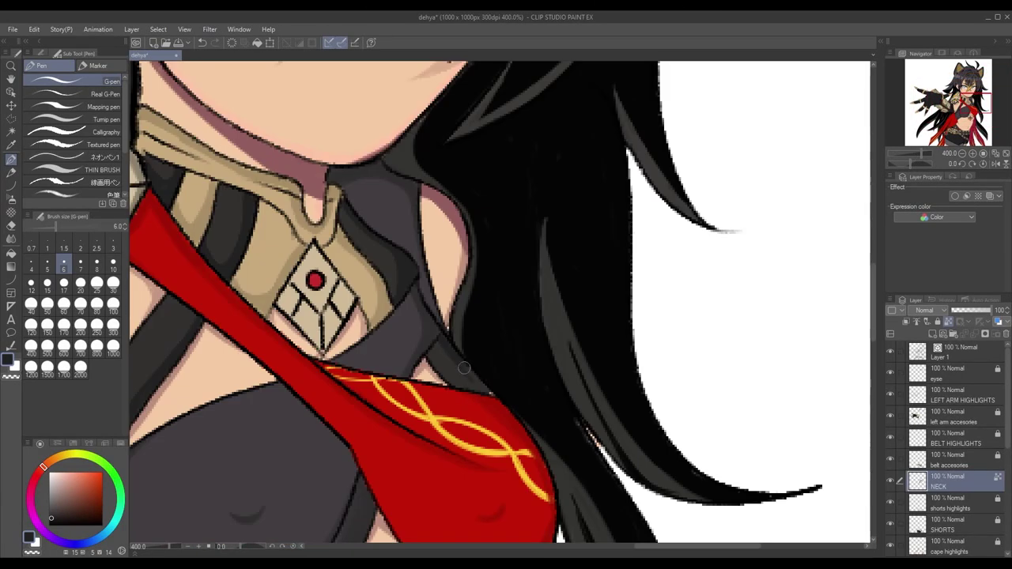
scroll(445, 327, "down", 5)
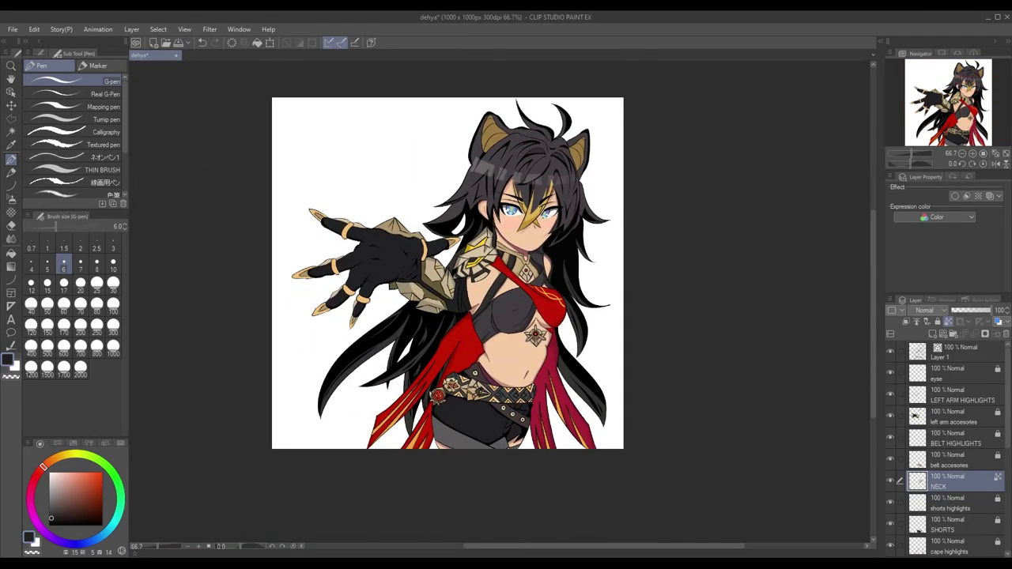
Select the LEFT ARM HIGHLIGHTS layer, sample a darker brown, and shade the facets of the brown peak above the glove
scroll(474, 316, "up", 3)
left_click(965, 401)
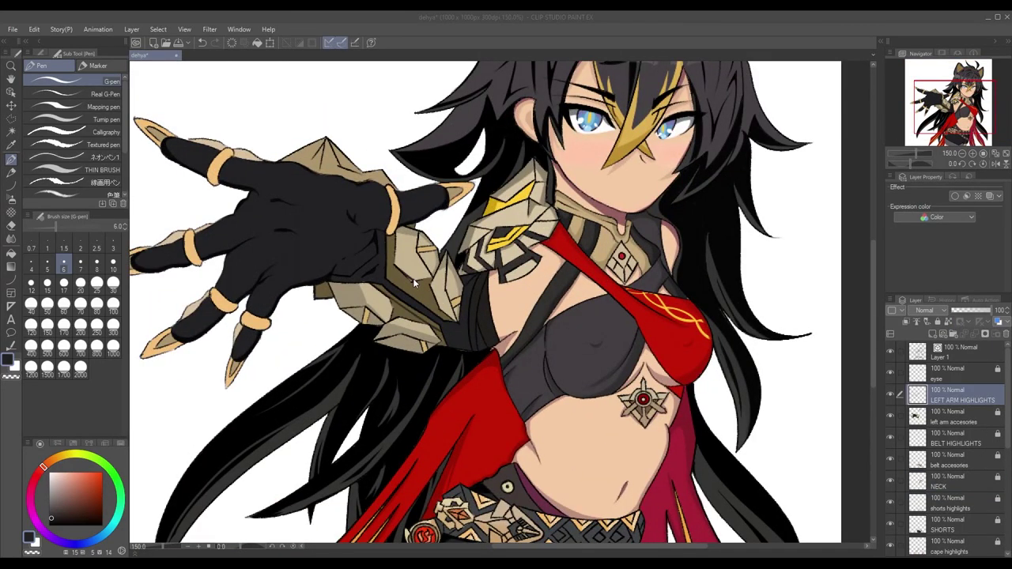
left_click_drag(407, 308, 546, 447)
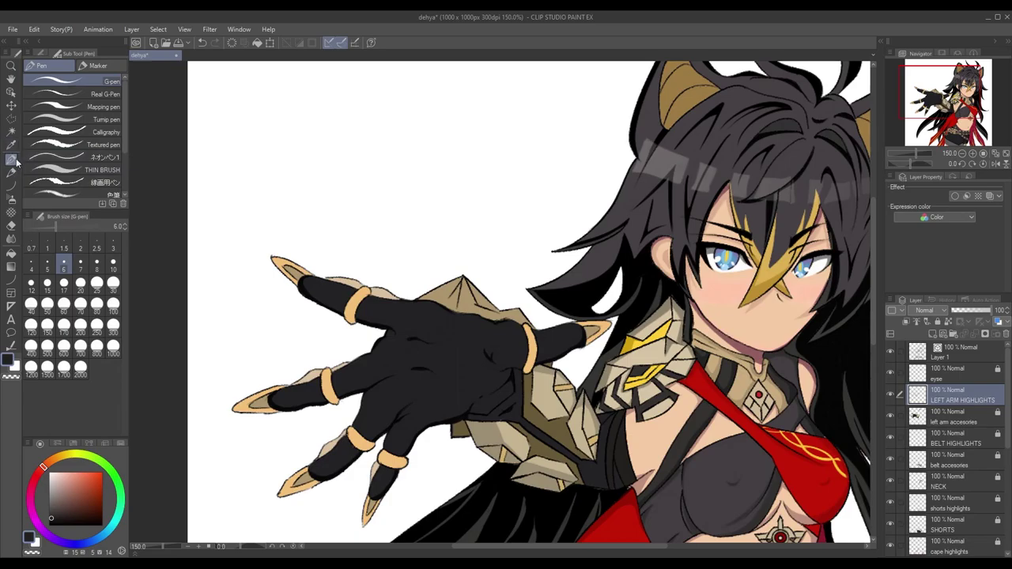
scroll(553, 332, "down", 2)
left_click_drag(580, 358, 583, 383)
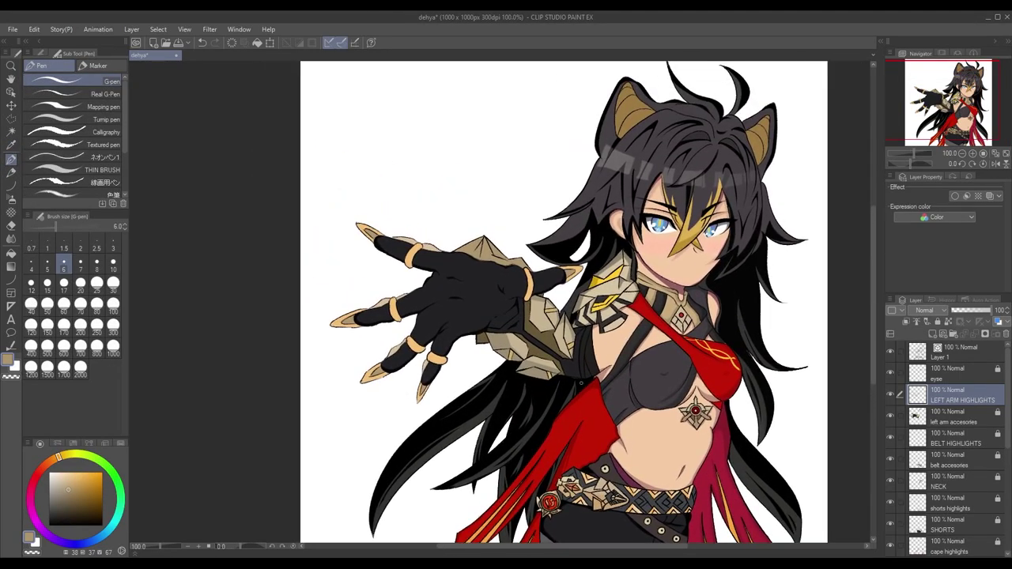
scroll(477, 271, "up", 2)
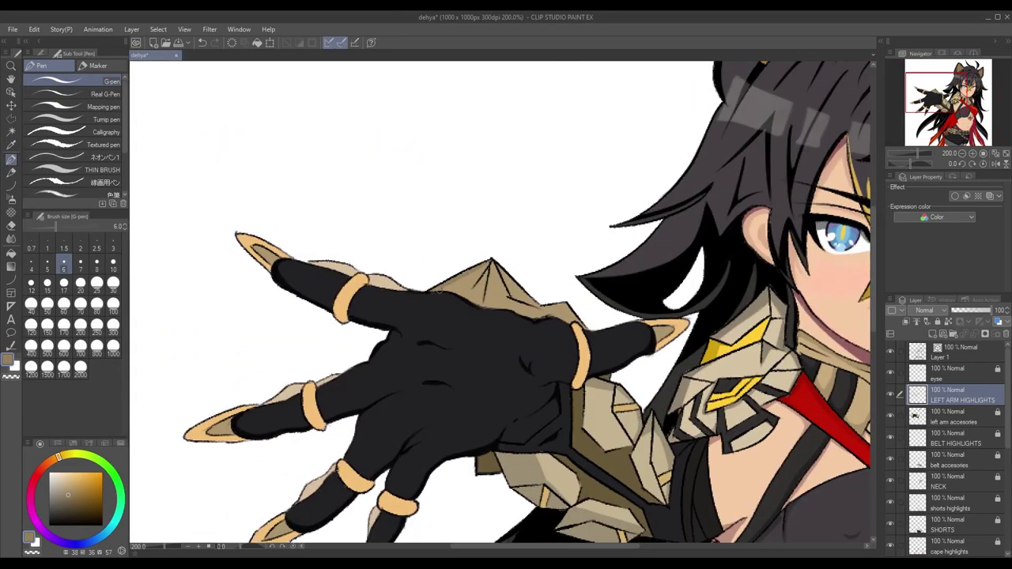
scroll(518, 287, "up", 2)
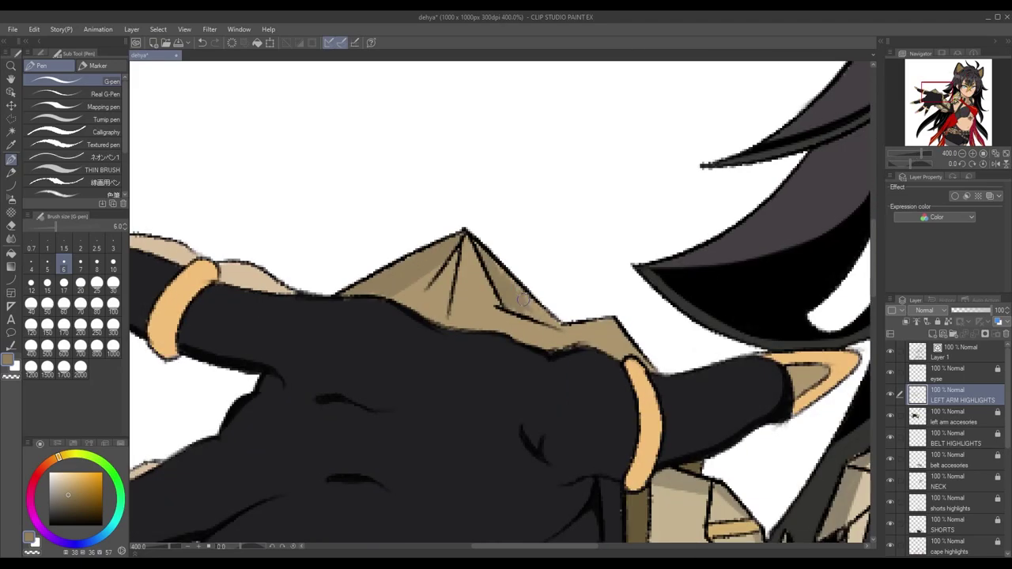
left_click_drag(586, 335, 619, 349)
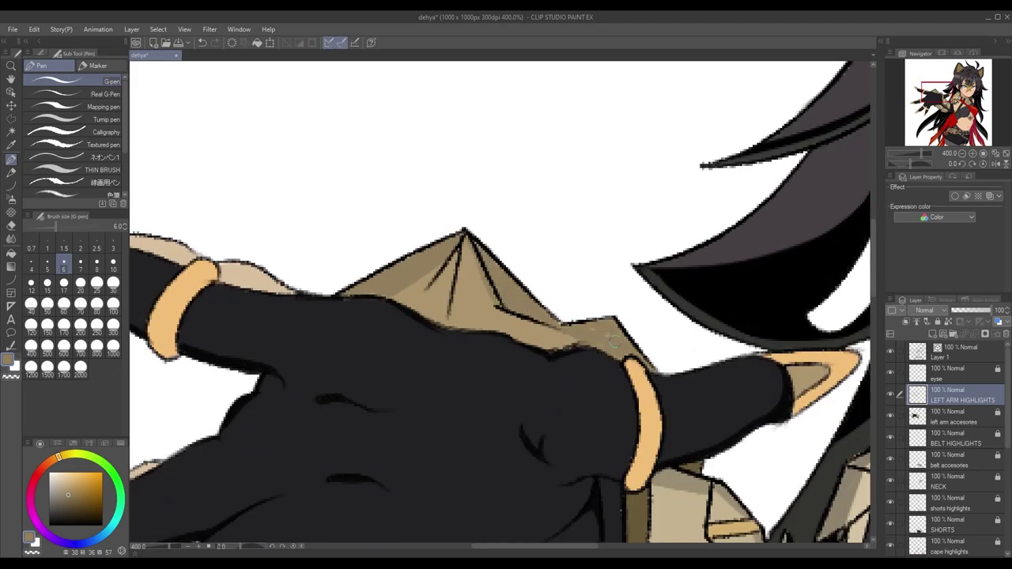
scroll(450, 287, "down", 7)
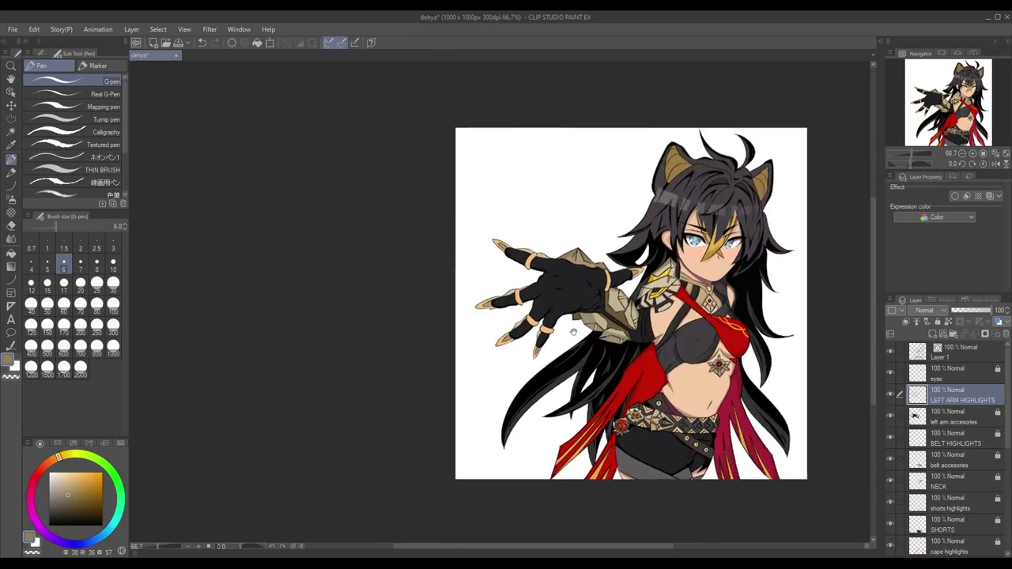
Sample a darker gold and shade the ends of the gold rings around the glove's fingers and thumb
scroll(275, 317, "up", 5)
left_click(506, 336, "alt")
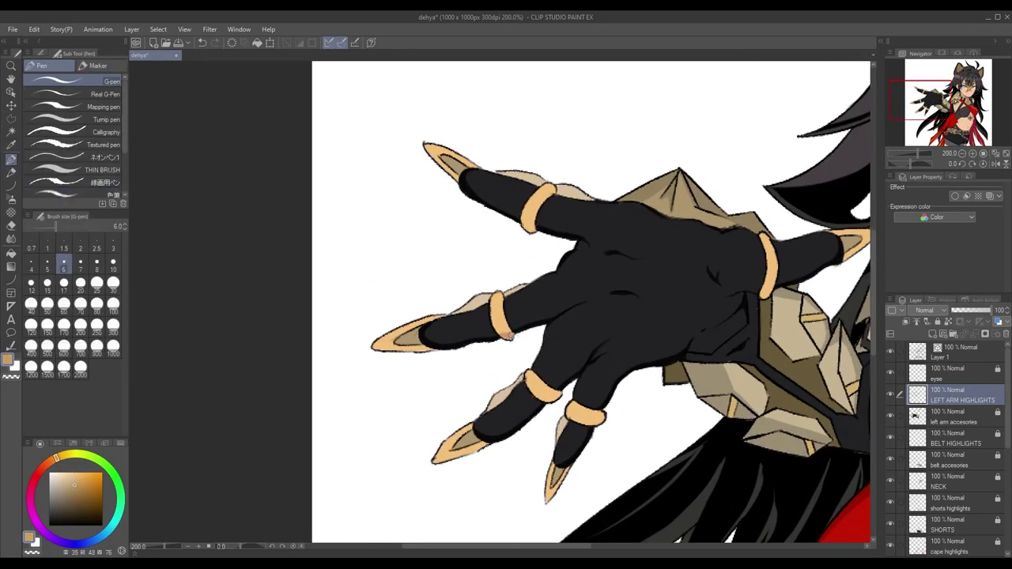
scroll(510, 334, "up", 3)
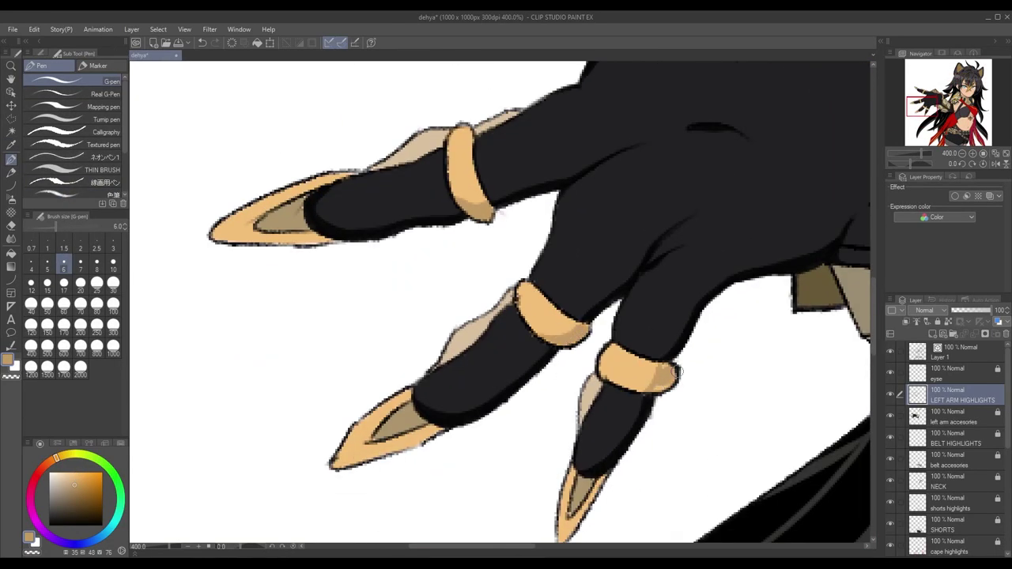
scroll(664, 385, "up", 5)
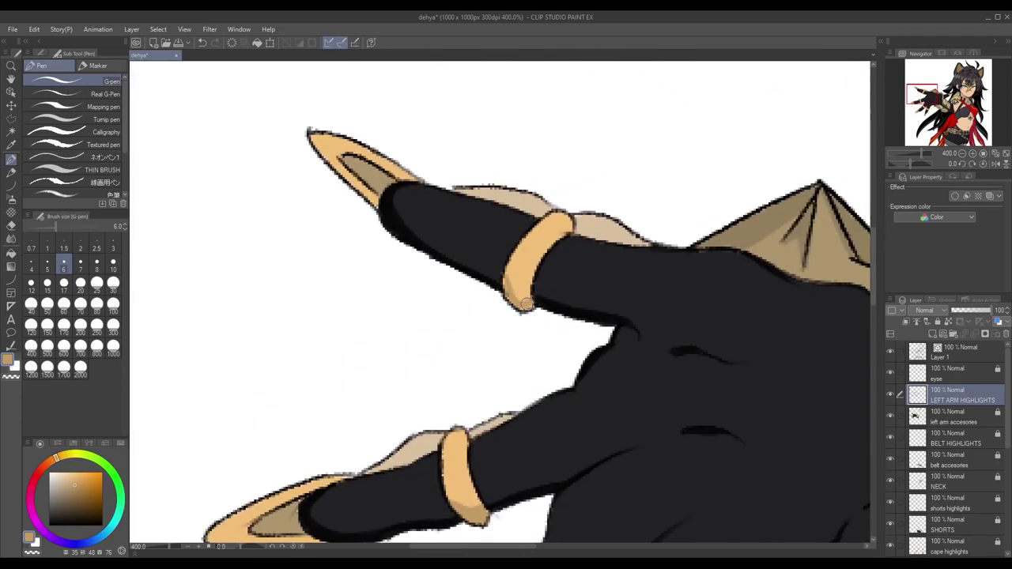
scroll(420, 313, "down", 4)
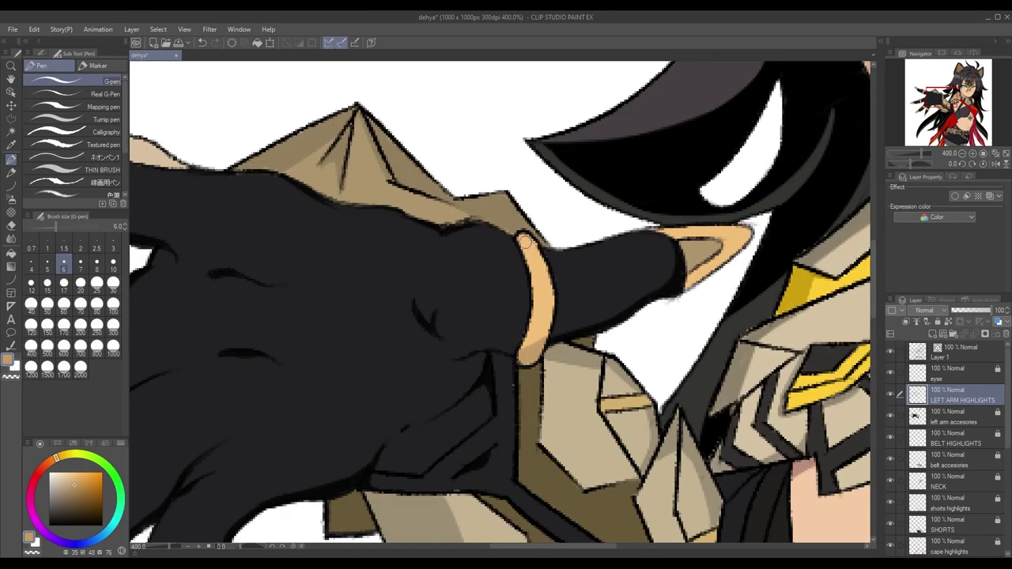
Shade the tips and lower edges of the gold finger claws in darker gold
key("ctrl+0")
scroll(331, 313, "up", 5)
key("i")
key("p")
key("ctrl+z")
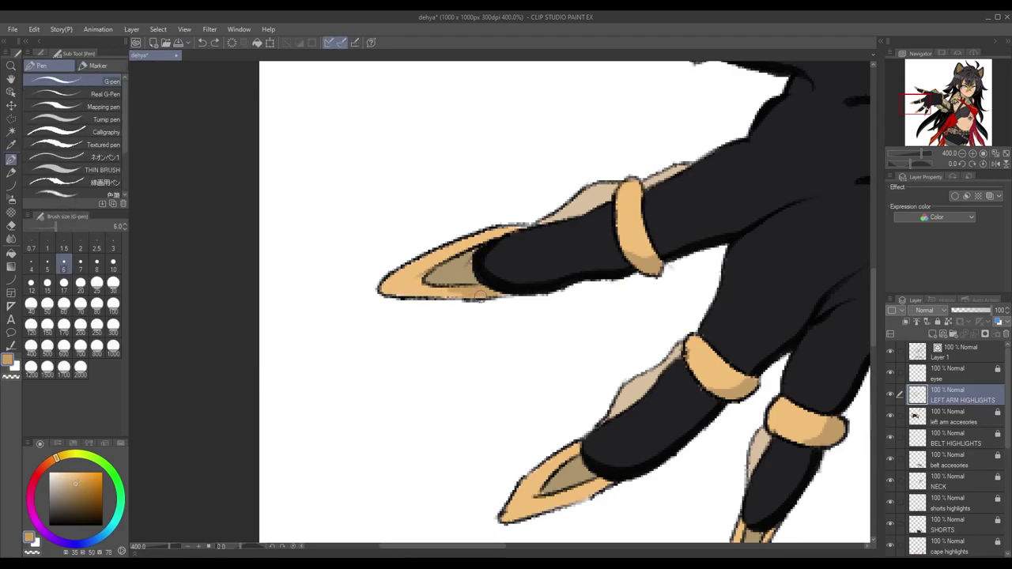
left_click_drag(515, 342, 532, 262)
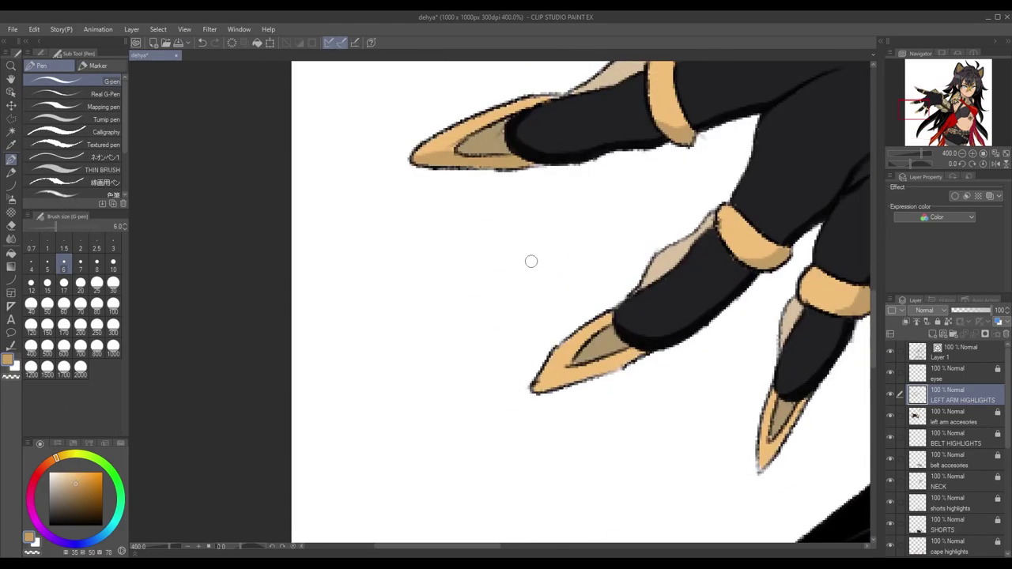
left_click_drag(558, 381, 288, 213)
scroll(288, 213, "down", 5)
scroll(453, 214, "up", 5)
left_click_drag(452, 214, 506, 230)
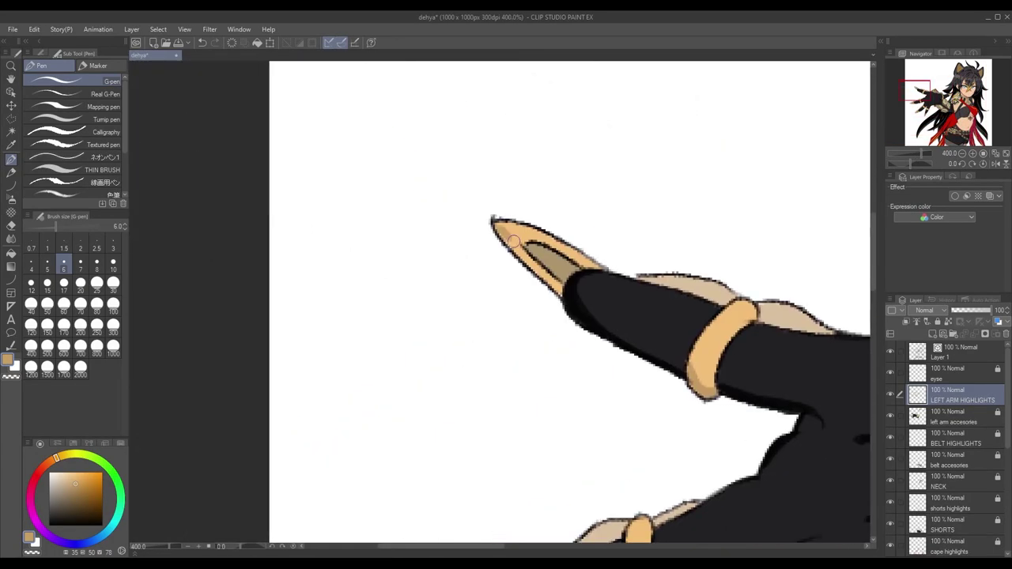
scroll(505, 230, "down", 5)
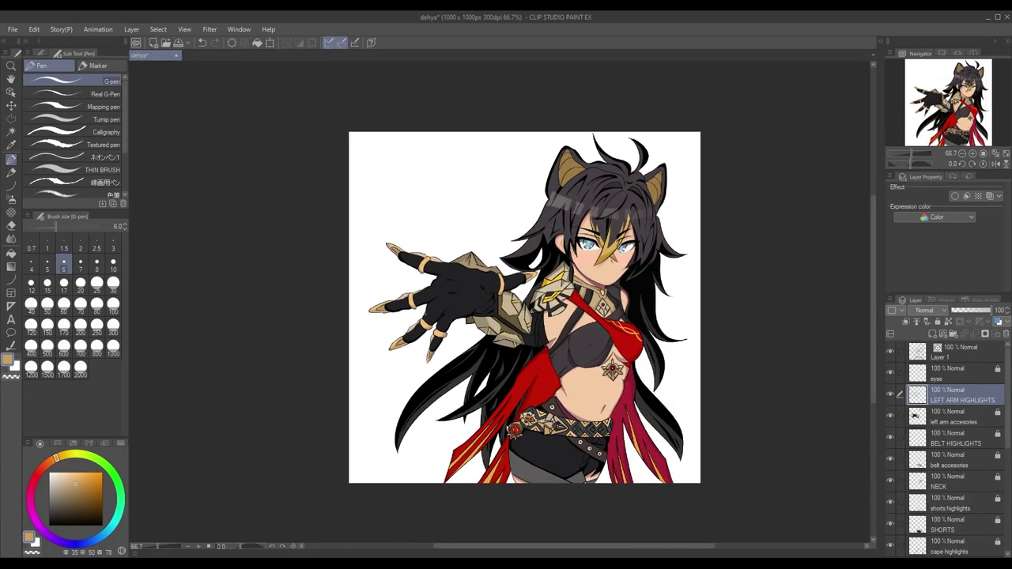
Select the bra highlights layer, switch to a near-black with the G-pen, and add a small curved crease at the dark cup's centre
scroll(669, 395, "up", 4)
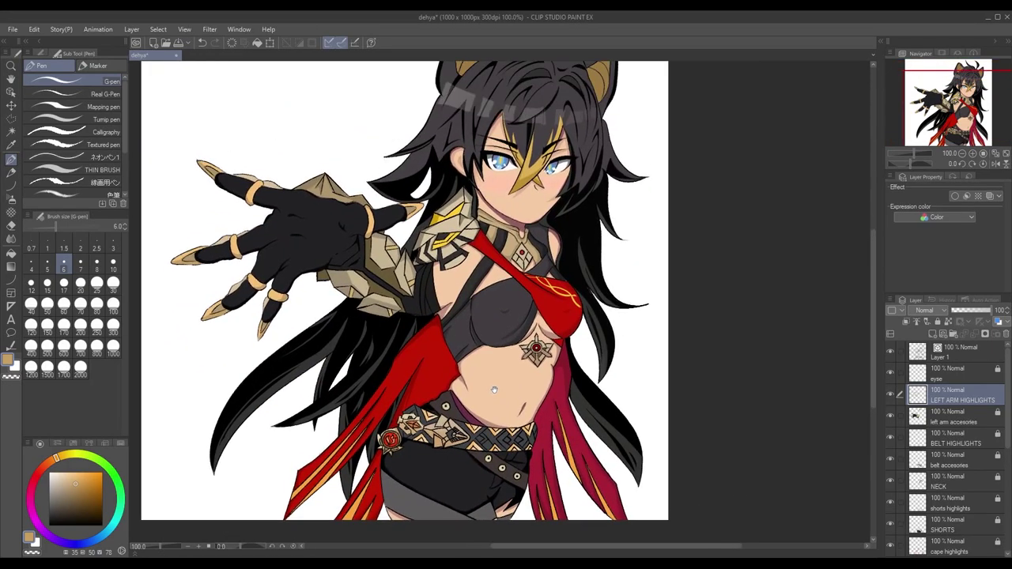
scroll(971, 437, "down", 2)
scroll(971, 437, "down", 3)
left_click(953, 455)
key("e")
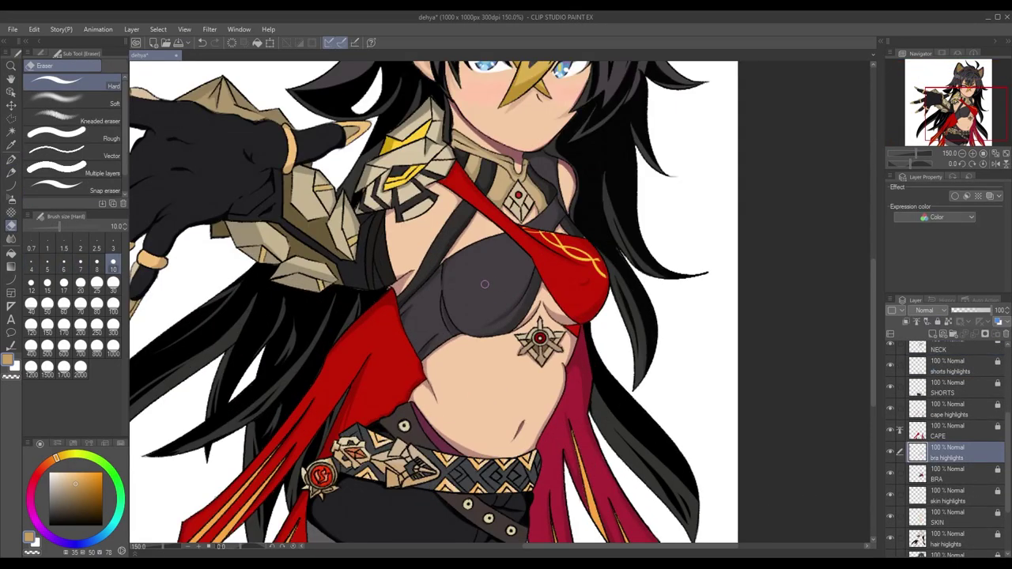
key("p")
left_click(498, 289, "alt")
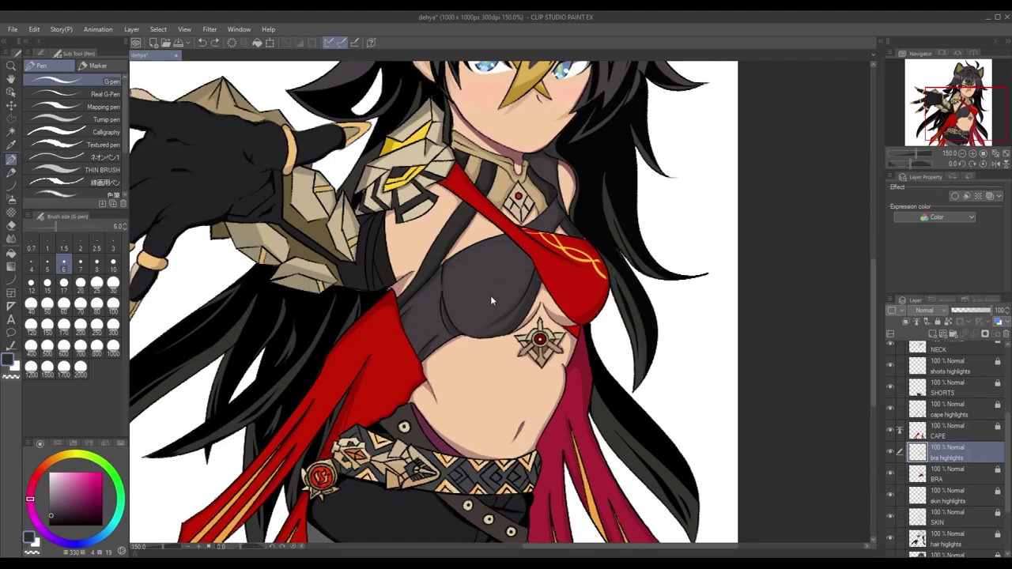
scroll(525, 295, "up", 1)
scroll(479, 287, "up", 1)
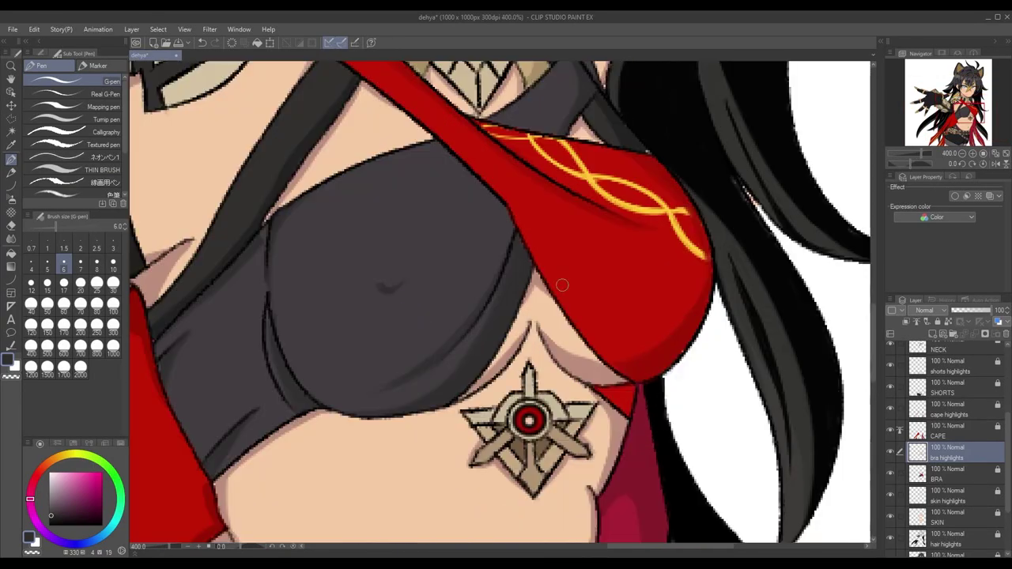
scroll(423, 327, "down", 3)
scroll(331, 269, "up", 3)
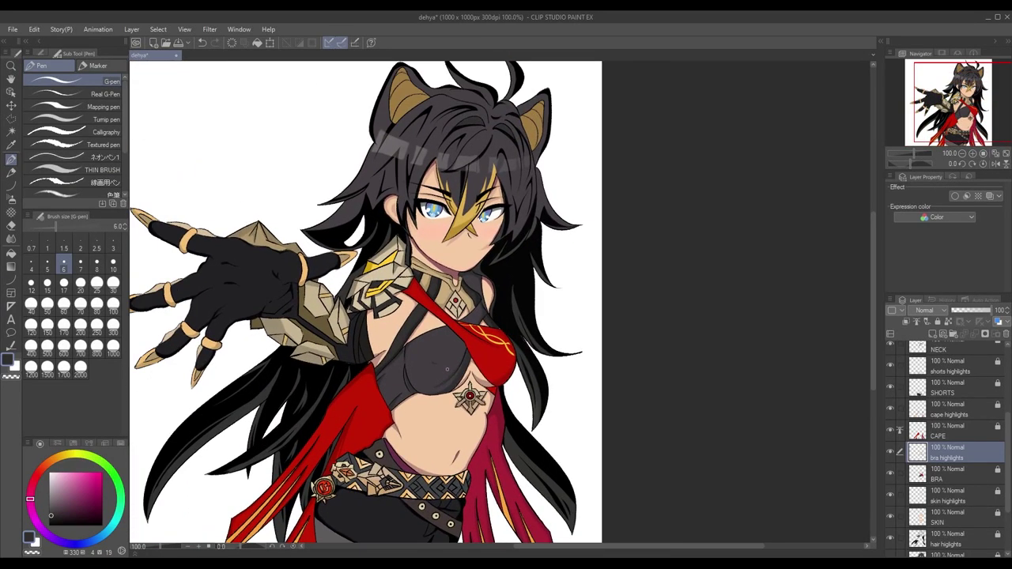
Sample a dark red and add a small curved crease to the red cup
left_click(553, 352, "alt")
scroll(571, 360, "up", 1)
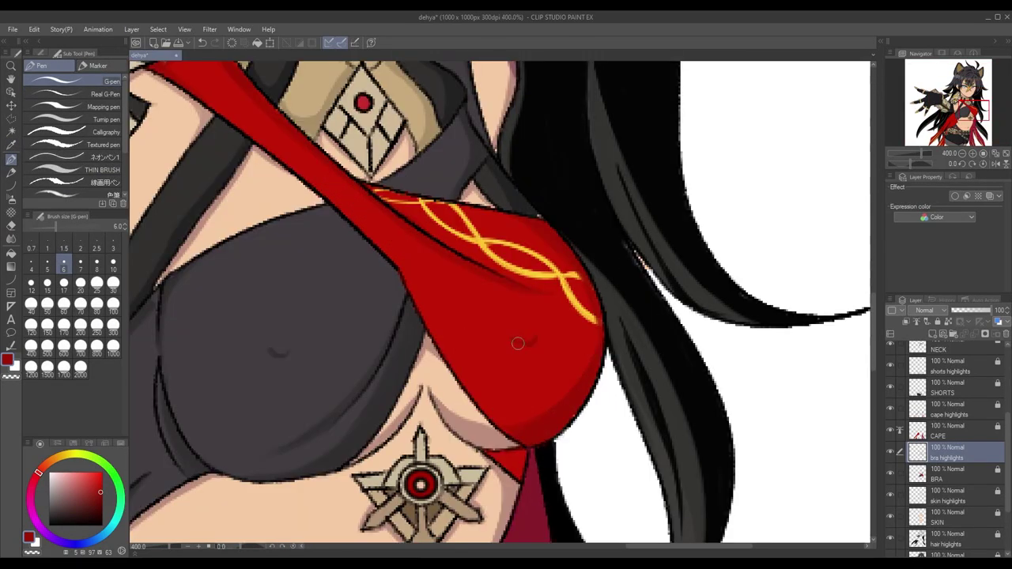
scroll(533, 340, "down", 5)
key("p")
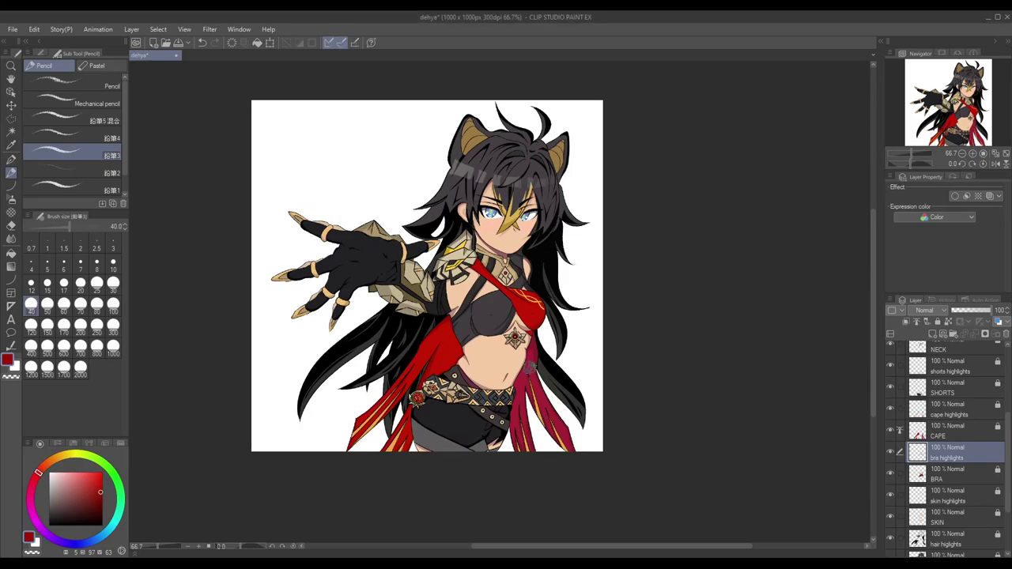
On the lips layer, sketch slightly parted lip lines in crimson on the blank area beside the head with the size 3 Mapping pen
scroll(651, 415, "up", 3)
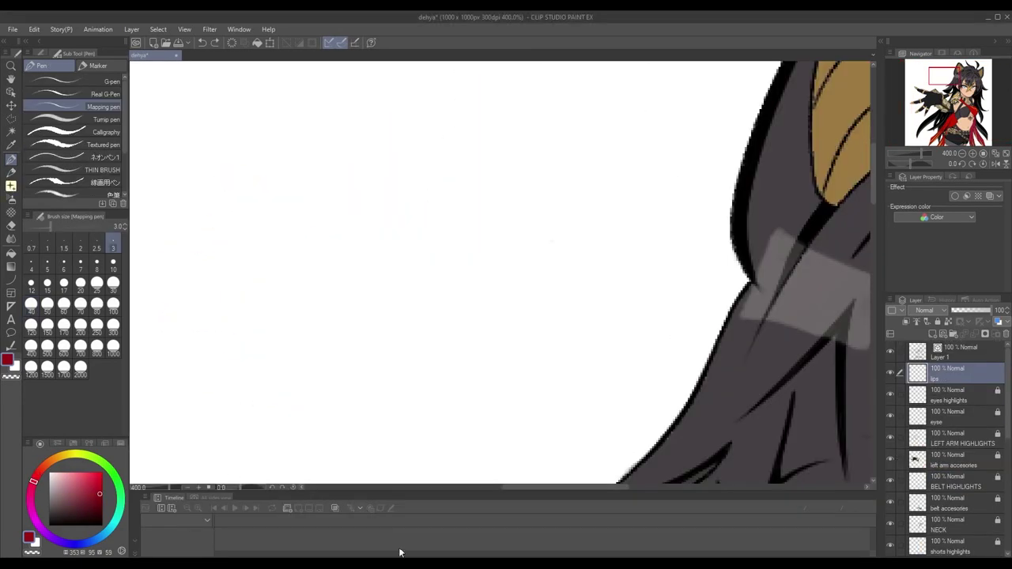
mouse_move(565, 231)
left_mouse_down()
mouse_move(520, 243)
mouse_move(453, 288)
left_mouse_up()
left_click_drag(556, 235, 602, 233)
key("ctrl+z")
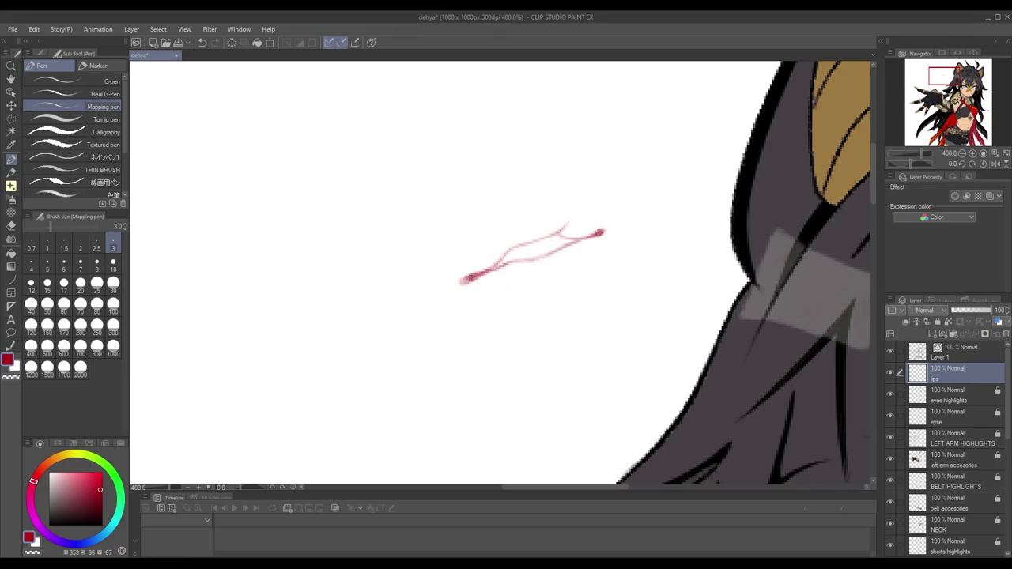
Add a soft pink-red glow over the lip lines with the Soft airbrush at size 80
key("b")
mouse_move(474, 261)
left_mouse_down()
mouse_move(585, 230)
mouse_move(555, 276)
left_mouse_up()
key("ctrl+z")
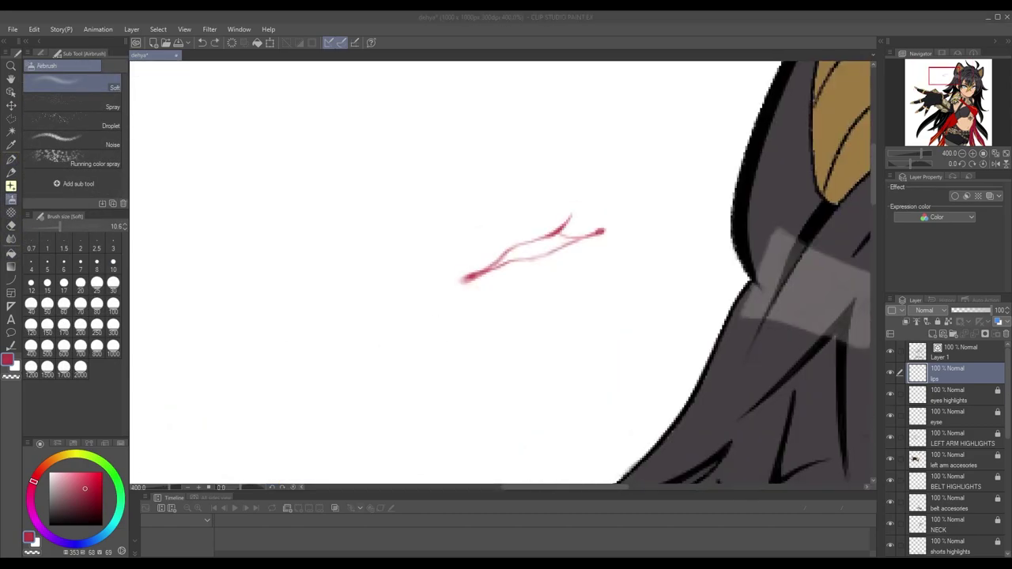
left_click(96, 305)
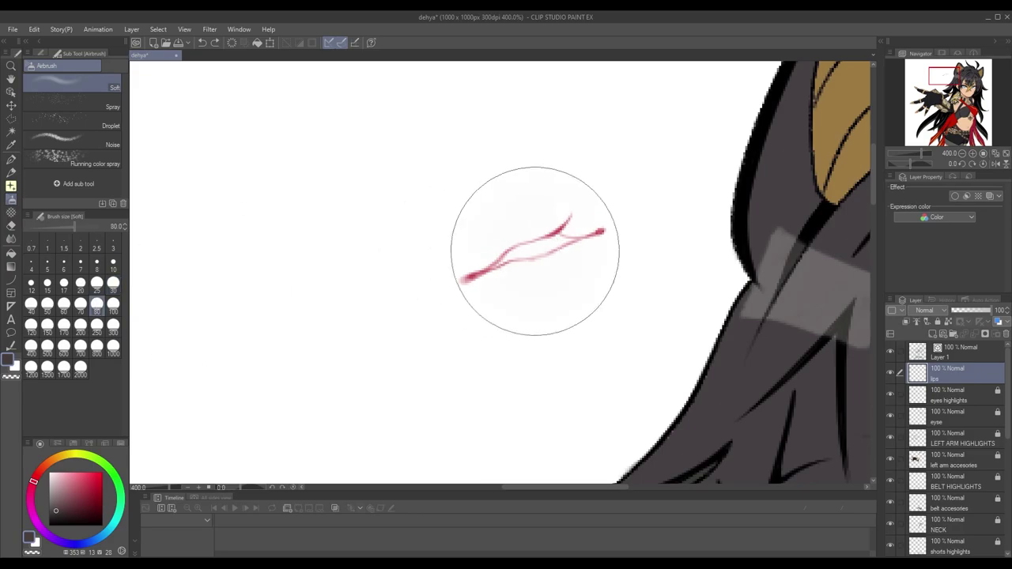
left_click(546, 245, "alt")
left_click(541, 252)
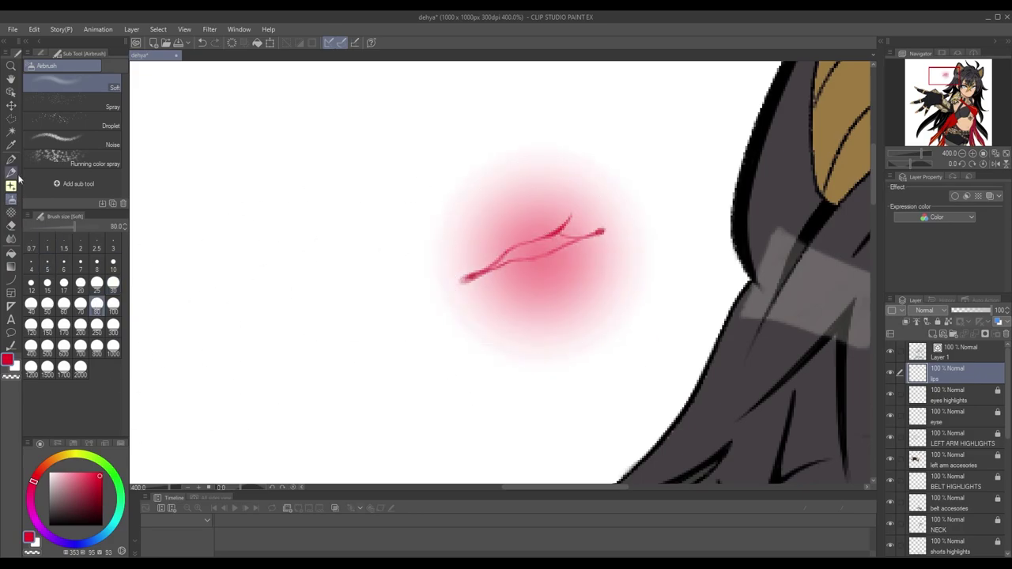
key("p")
left_click(558, 265, "alt")
scroll(558, 265, "up", 3)
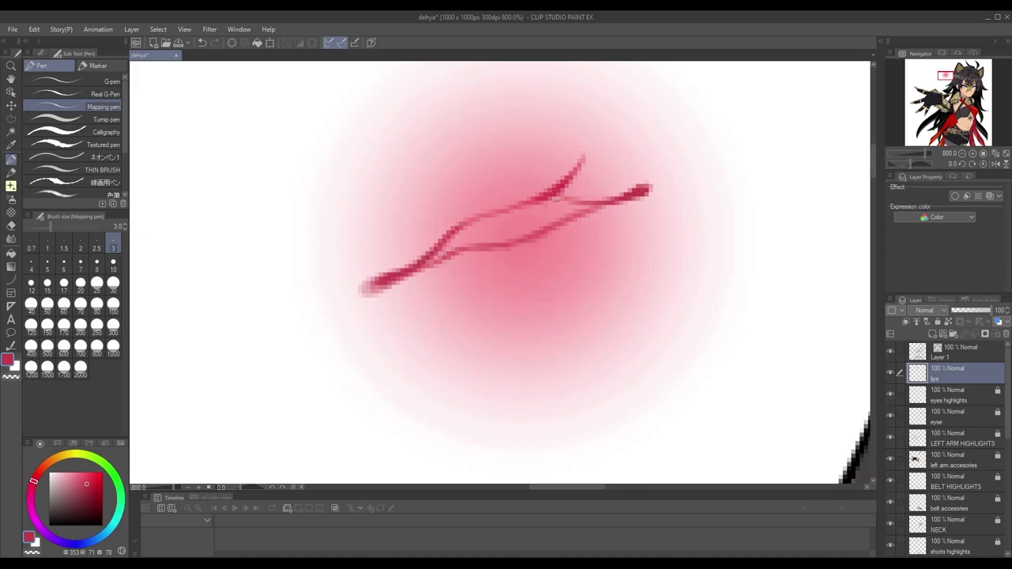
scroll(507, 253, "down", 2)
key("e")
mouse_move(427, 261)
left_mouse_down()
mouse_move(515, 207)
mouse_move(605, 342)
mouse_move(588, 184)
mouse_move(444, 314)
left_mouse_up()
key("ctrl+z")
key("ctrl+z")
key("ctrl+z")
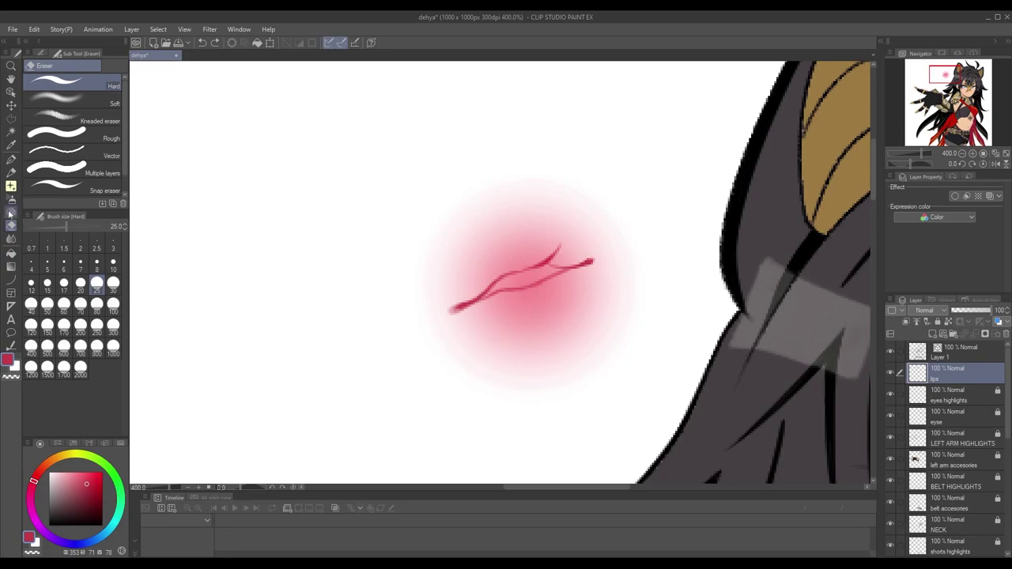
Fade the outer pink glow with the Soft eraser and redraw the lip lines in dark red with the size 3 G-pen
left_click(71, 103)
left_click_drag(504, 202, 656, 298)
left_click(101, 498)
left_click(11, 159)
left_click_drag(452, 310, 496, 285)
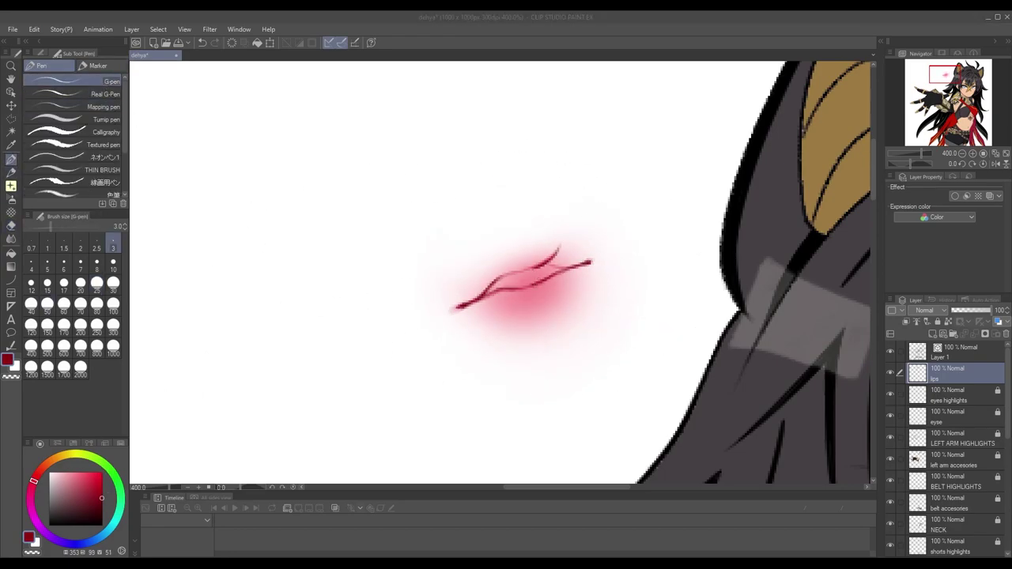
Deepen the glow over the lips in dark red with the Soft airbrush at size 80
left_click(11, 197)
left_click_drag(486, 283, 479, 338)
scroll(400, 357, "up", 2)
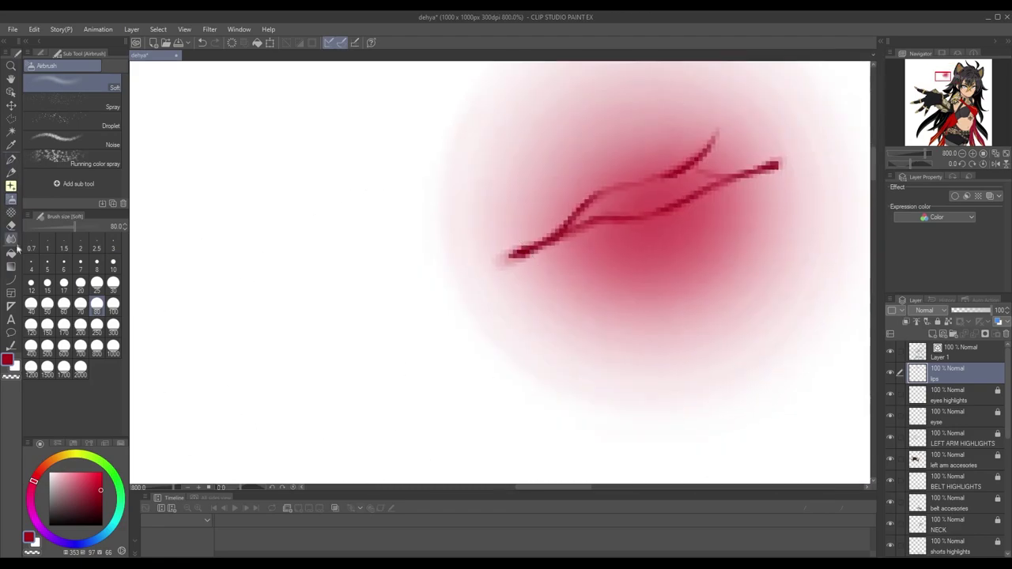
Trim the red glow into the shape of the upper and lower lips with the Soft eraser
left_click(11, 225)
left_click_drag(617, 348, 727, 323)
scroll(554, 317, "up", 2)
left_click_drag(361, 290, 678, 277)
scroll(402, 253, "up", 2)
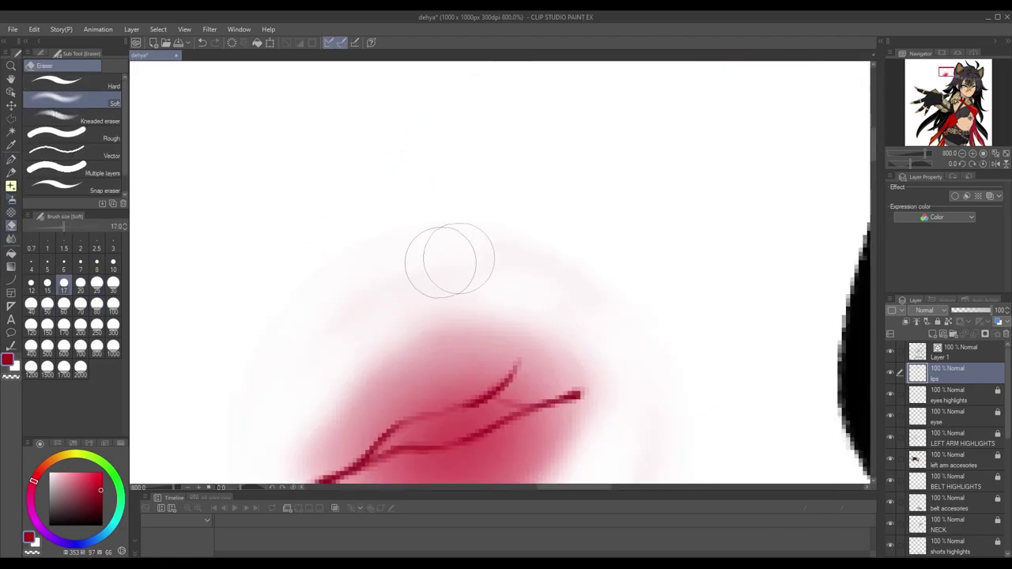
left_click_drag(401, 253, 474, 101)
key("[")
mouse_move(601, 214)
left_mouse_down()
mouse_move(625, 190)
mouse_move(626, 208)
mouse_move(436, 369)
mouse_move(670, 244)
mouse_move(589, 229)
left_mouse_up()
scroll(625, 269, "down", 3)
Draw a dark red contour under the lower lip and fill the mouth opening with white teeth using the size 3 G-pen
scroll(680, 281, "up", 2)
key("i")
key("p")
scroll(478, 318, "up", 2)
left_click_drag(597, 258, 539, 292)
mouse_move(466, 209)
left_mouse_down()
mouse_move(481, 191)
mouse_move(576, 177)
mouse_move(563, 187)
left_mouse_up()
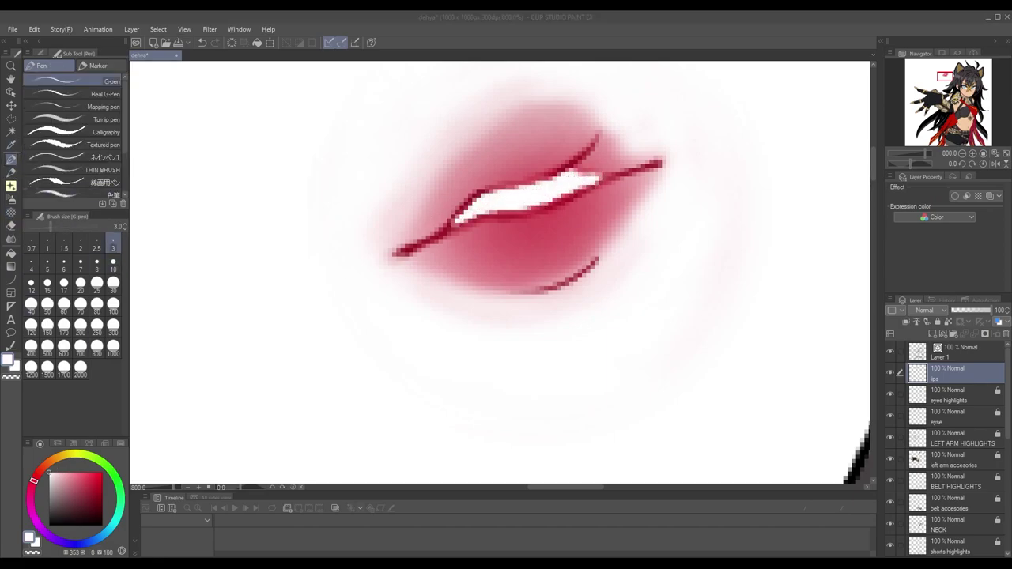
Deepen the inner areas of both lips next to the teeth in bright crimson with the Soft airbrush at size 6
left_click_drag(492, 200, 474, 275)
key("b")
key("x")
left_click(63, 269)
left_click_drag(467, 312, 569, 281)
left_click_drag(475, 249, 570, 218)
scroll(606, 294, "down", 5)
scroll(475, 289, "up", 5)
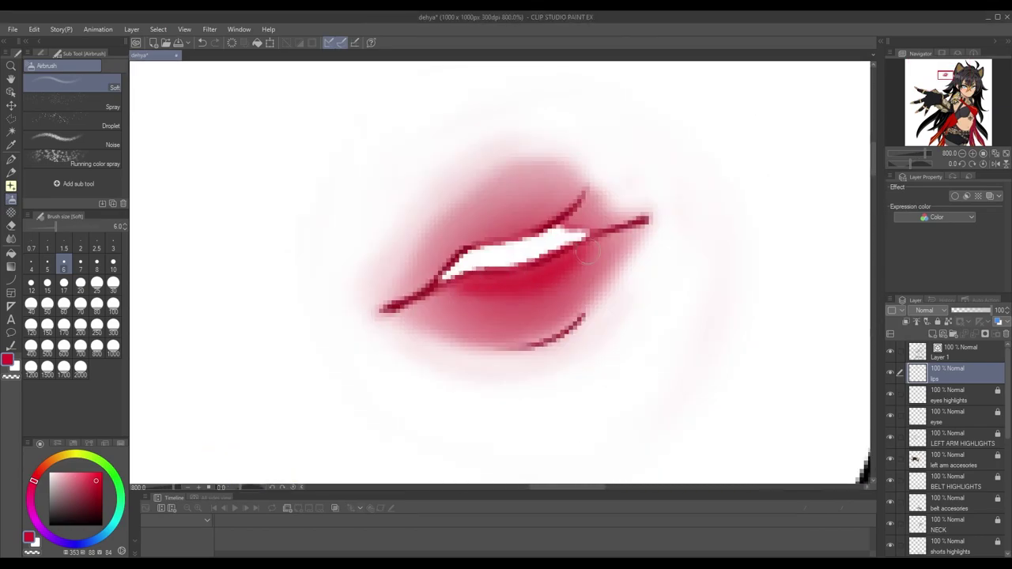
left_click_drag(481, 293, 577, 221)
Trim the stray red glow around the outer edges of both lips with the Soft eraser
scroll(531, 217, "down", 5)
scroll(524, 320, "up", 4)
key("e")
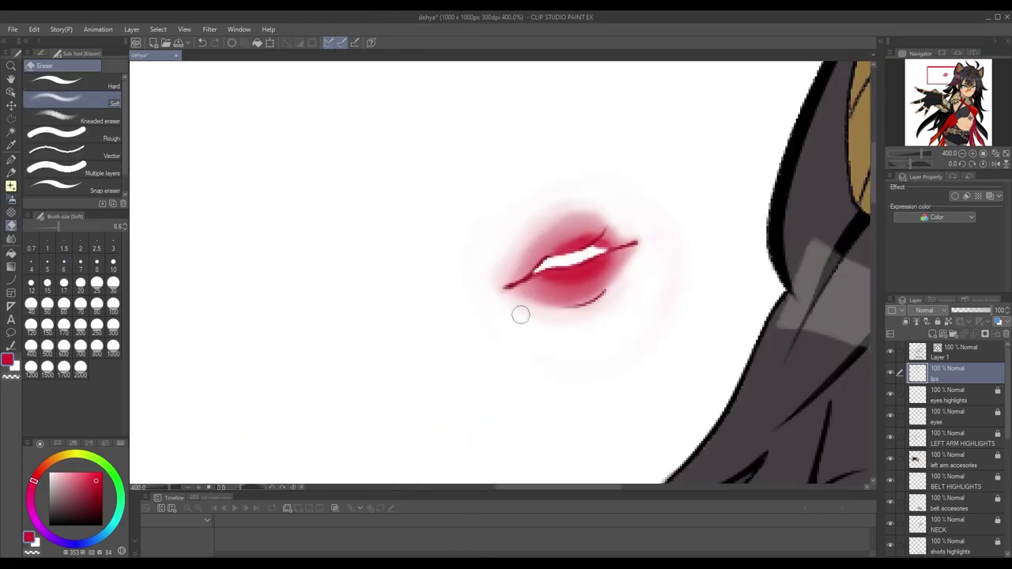
left_click_drag(516, 235, 585, 208)
Add small near-white highlight strokes on the upper and lower lips with the size 3 G-pen
key("p")
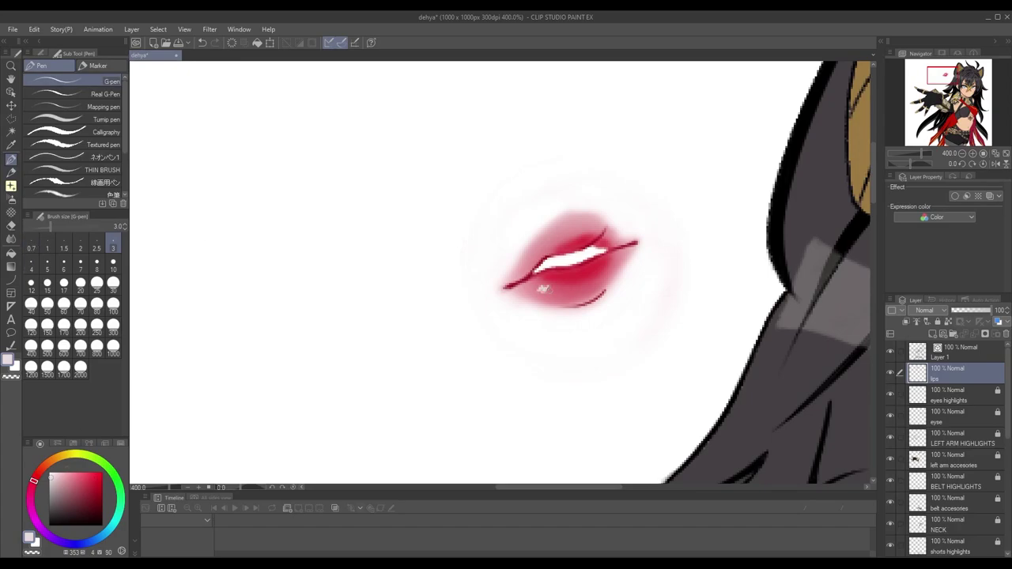
scroll(544, 289, "up", 2)
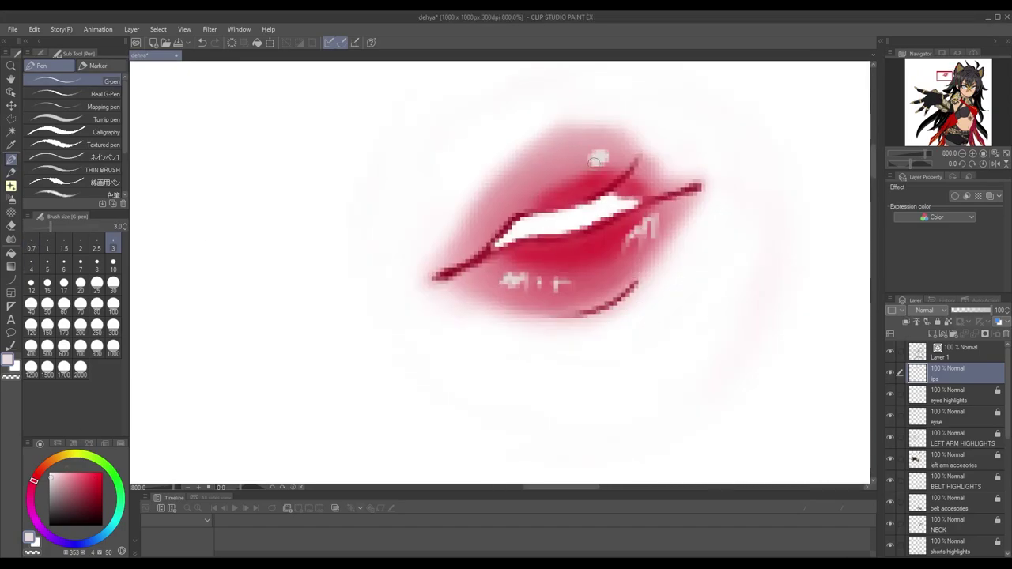
scroll(646, 305, "down", 4)
key("m")
left_click(475, 277)
double_click(379, 273)
key("ctrl+t")
left_click_drag(427, 249, 610, 321)
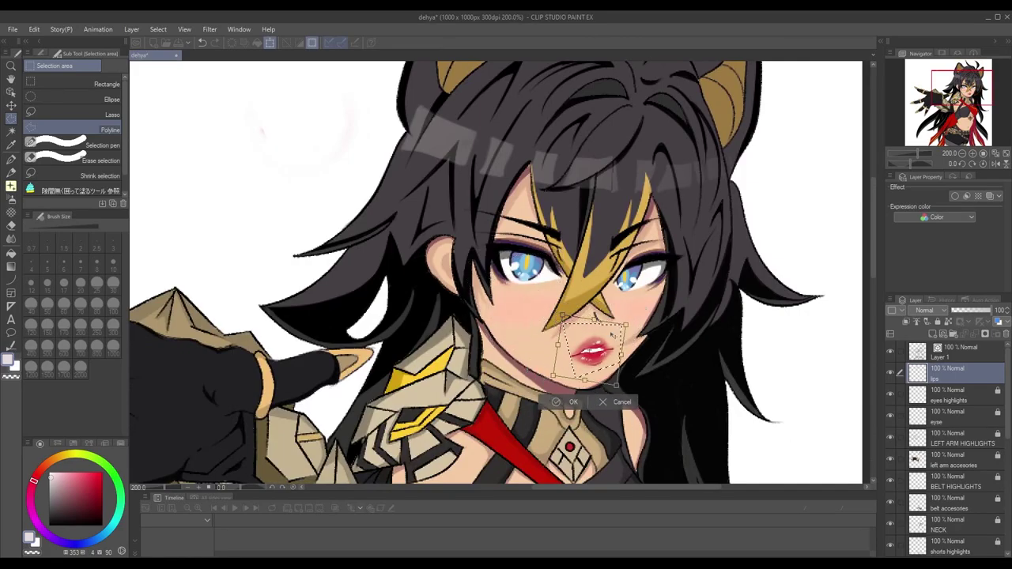
scroll(677, 383, "up", 2)
left_click_drag(562, 267, 568, 261)
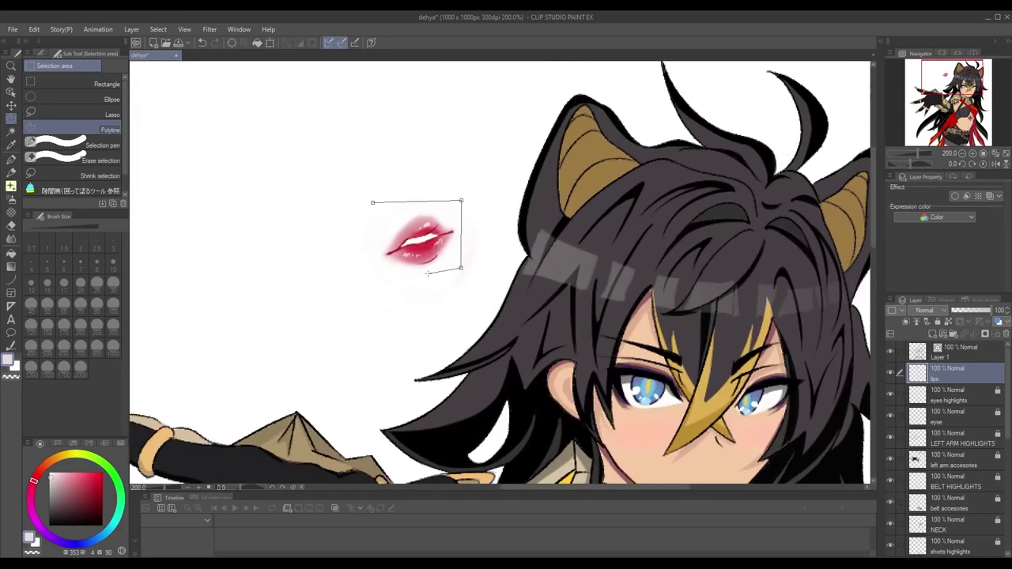
Enclose the painted lips in a Polyline selection, scale them down and place them on the face below the nose
left_click_drag(427, 273, 519, 341)
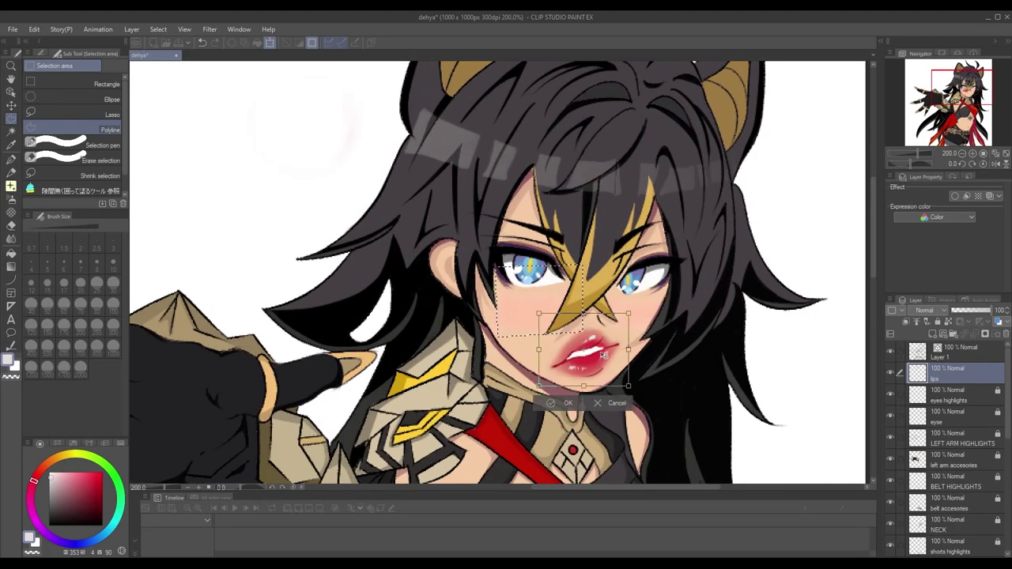
left_click_drag(602, 356, 613, 382)
key("Return")
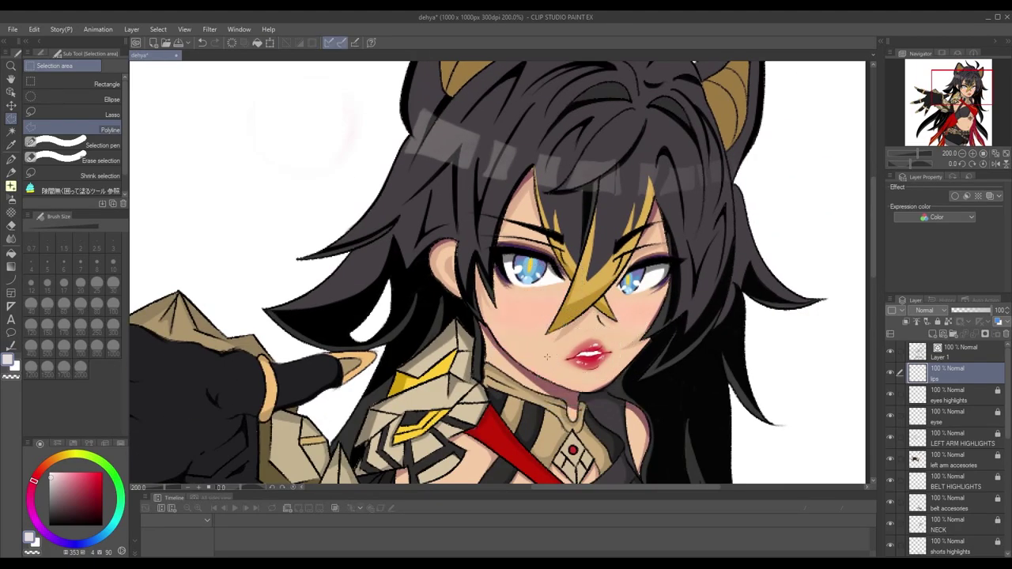
Soften the edges of the placed lips into the skin with the Soft eraser
scroll(597, 356, "up", 2)
key("e")
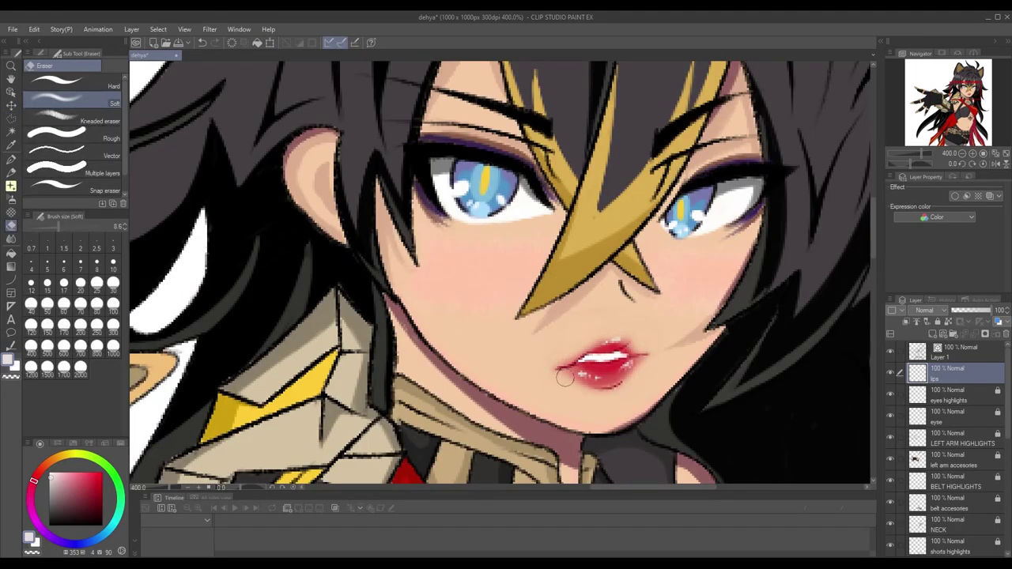
scroll(660, 364, "down", 4)
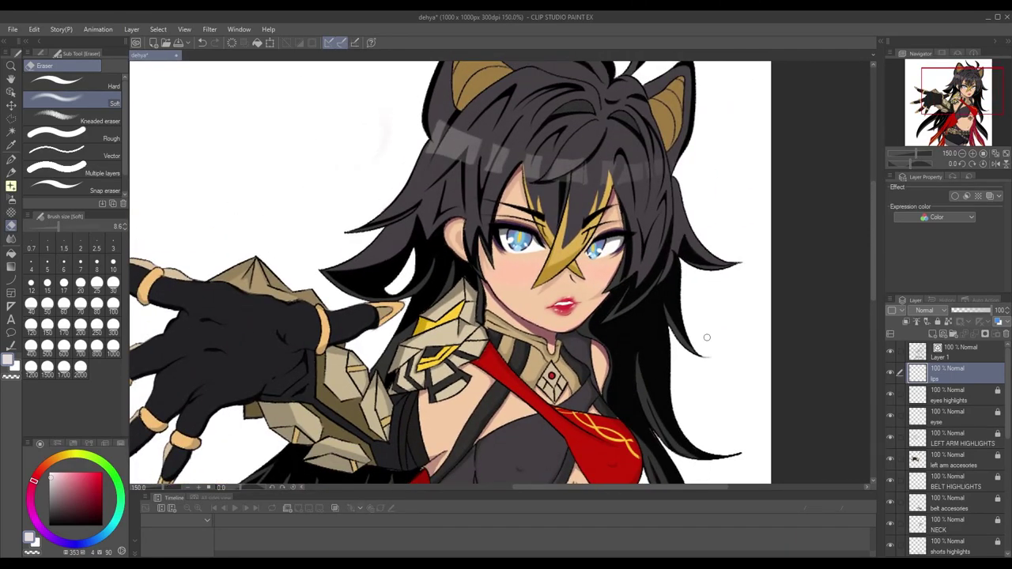
Shade the forehead skin under the fringe in dusty mauve on the skin highlights layer with the size 10 G-pen
scroll(523, 229, "up", 4)
key("p")
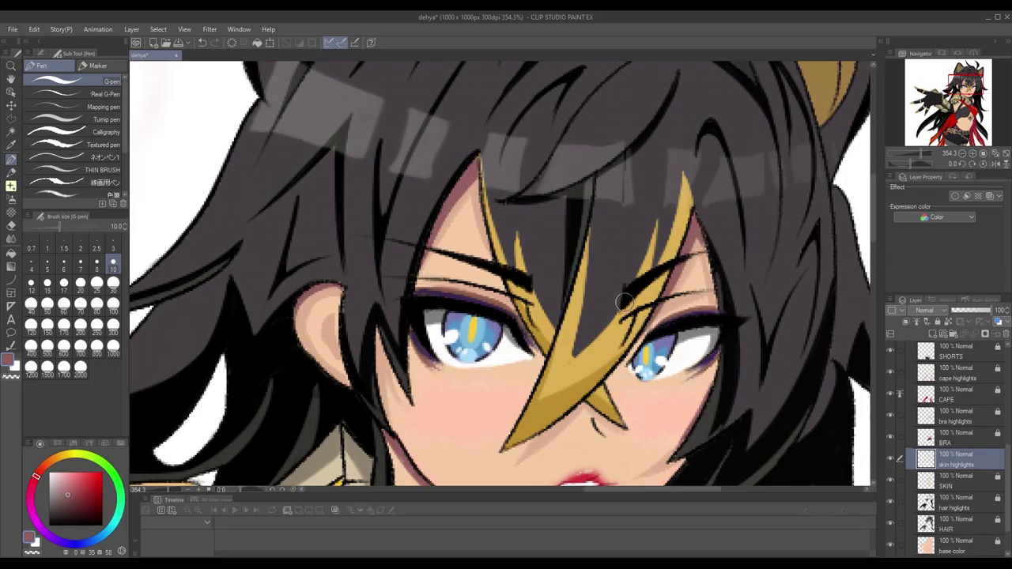
scroll(625, 302, "down", 1)
scroll(486, 203, "up", 2)
Add mauve shadows on the face along the hair edges and under the gold strand with the G-pen at size 6
key("bracketleft")
key("bracketleft")
key("bracketleft")
scroll(522, 244, "down", 1)
scroll(658, 268, "up", 1)
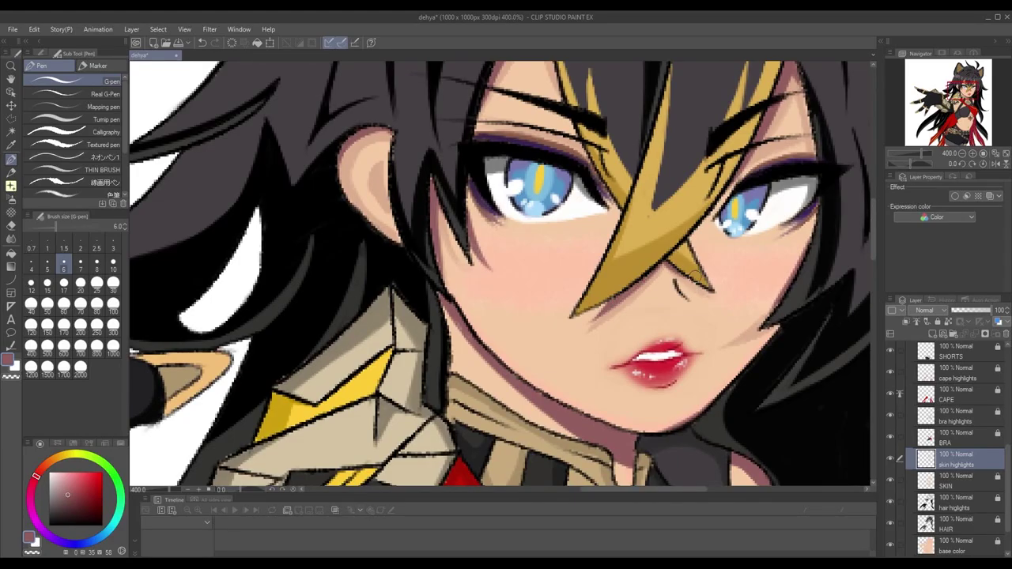
scroll(673, 269, "down", 1)
scroll(765, 311, "up", 2)
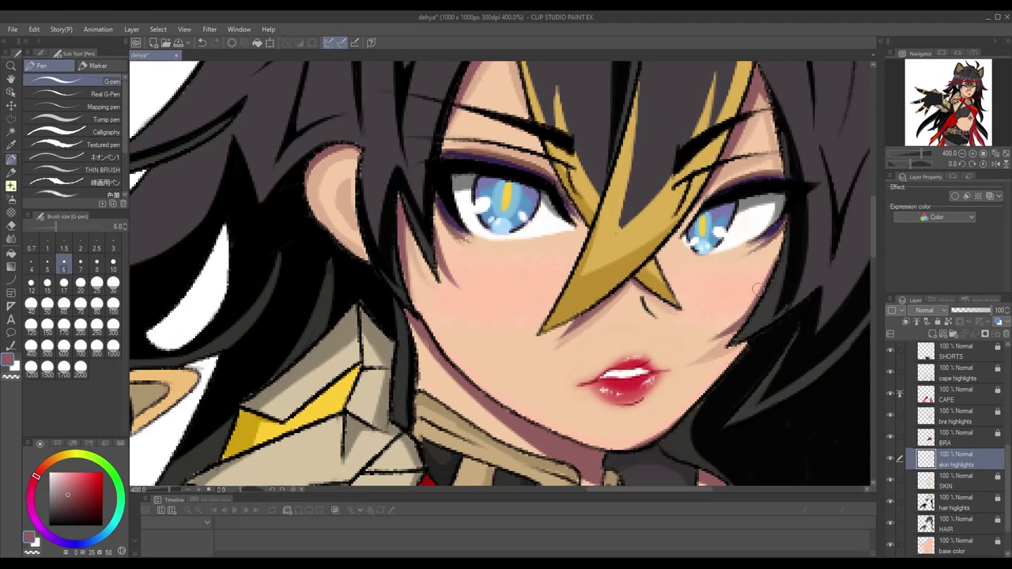
scroll(594, 355, "down", 1)
scroll(504, 194, "up", 1)
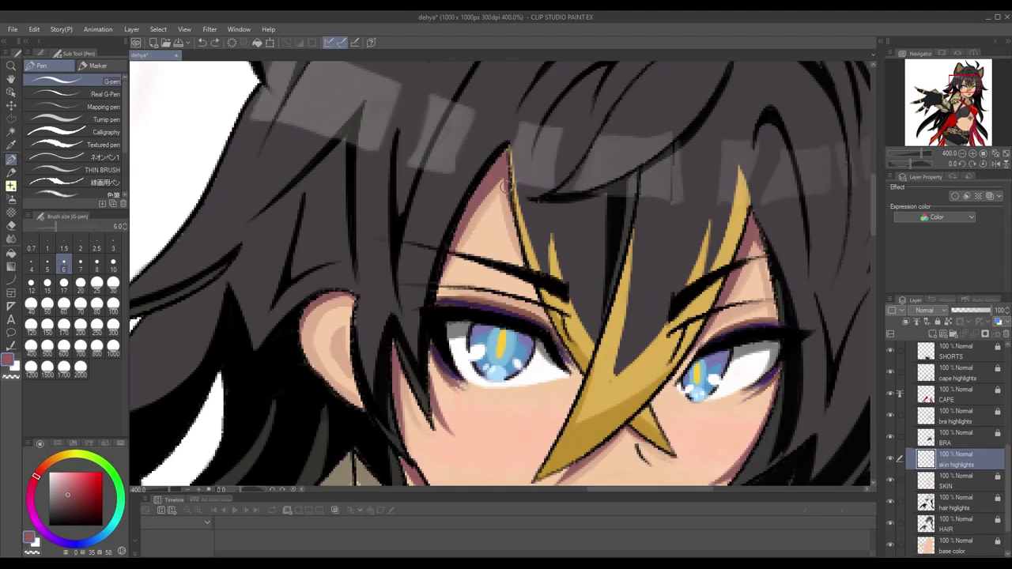
Paint a small mauve shadow beside the nose line with the size 6 G-pen
scroll(769, 280, "down", 1)
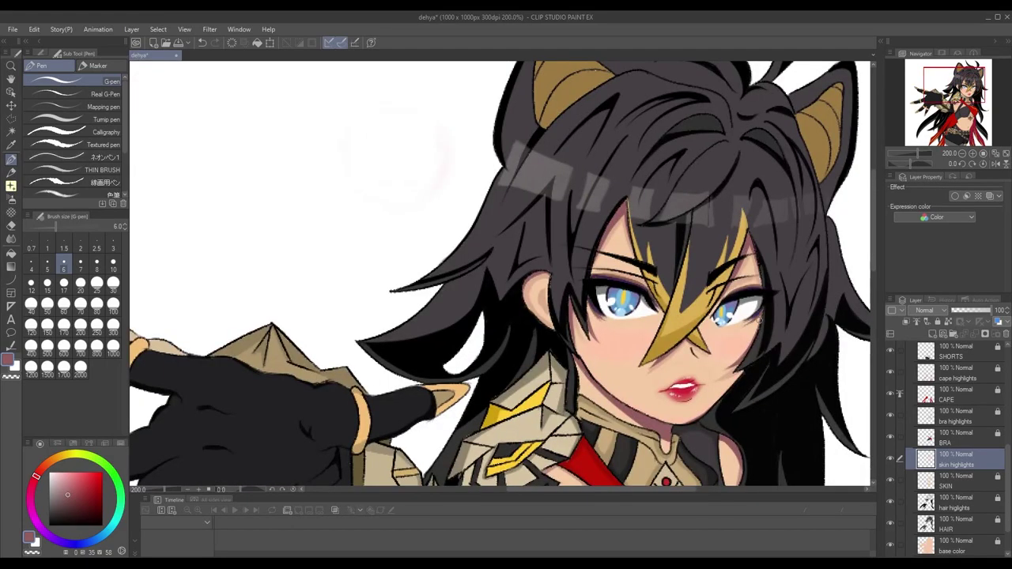
scroll(615, 265, "up", 2)
scroll(620, 314, "down", 2)
scroll(562, 278, "up", 2)
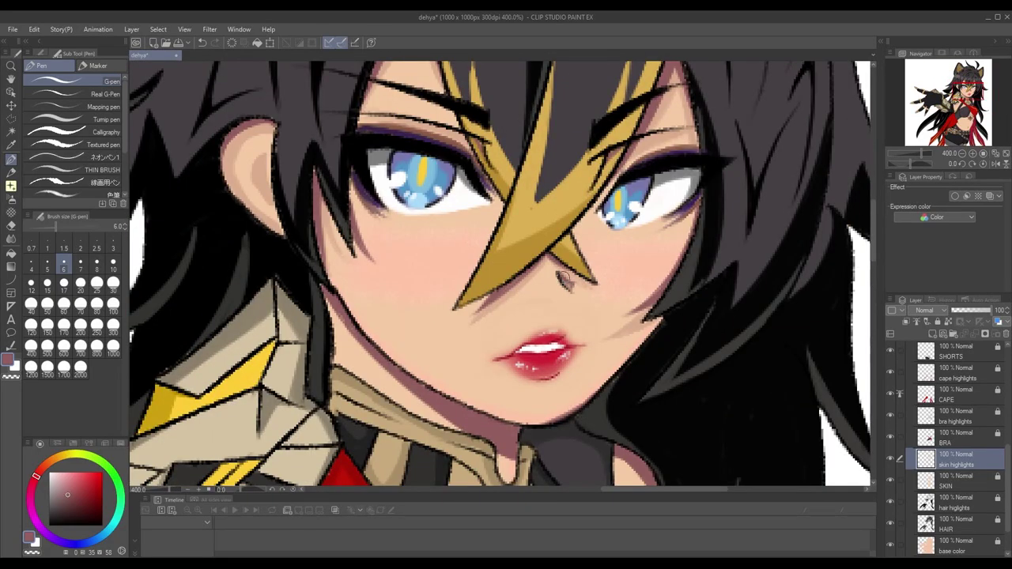
scroll(531, 266, "down", 2)
scroll(657, 337, "up", 3)
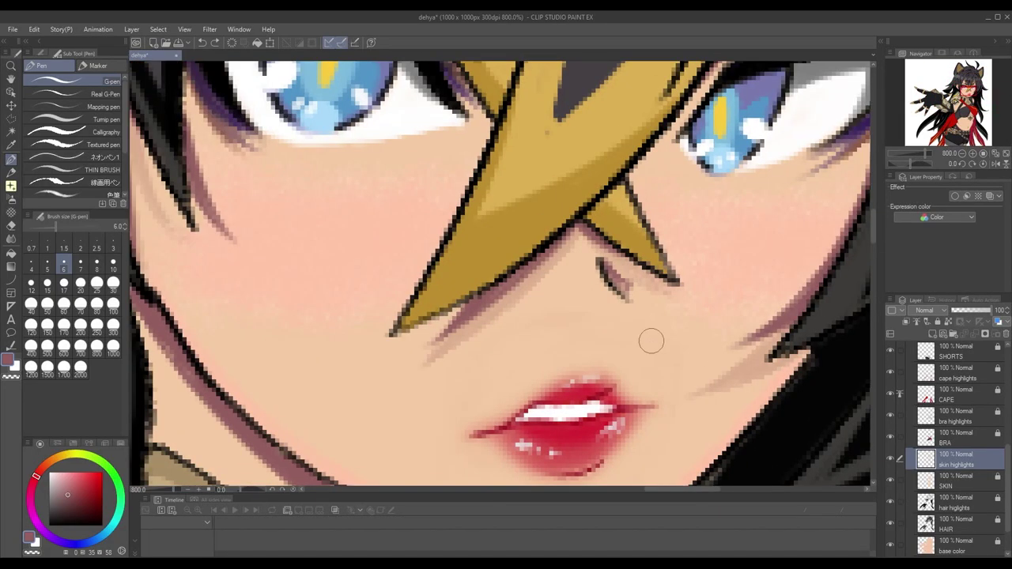
Shade the inner hollow of the ear in mauve with the size 6 G-pen
scroll(653, 338, "down", 2)
scroll(533, 269, "up", 3)
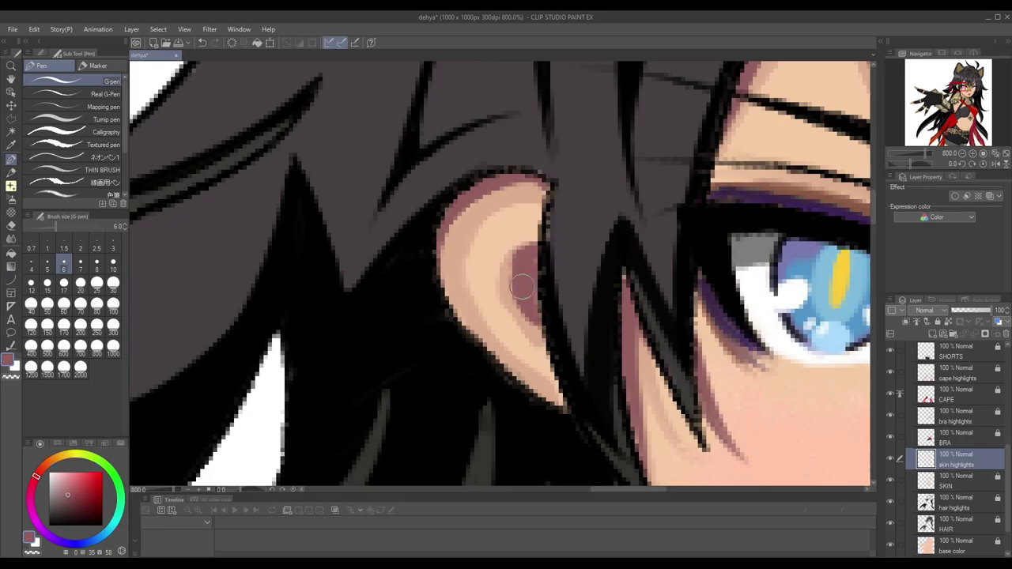
scroll(538, 312, "down", 3)
scroll(601, 261, "up", 2)
scroll(706, 193, "down", 2)
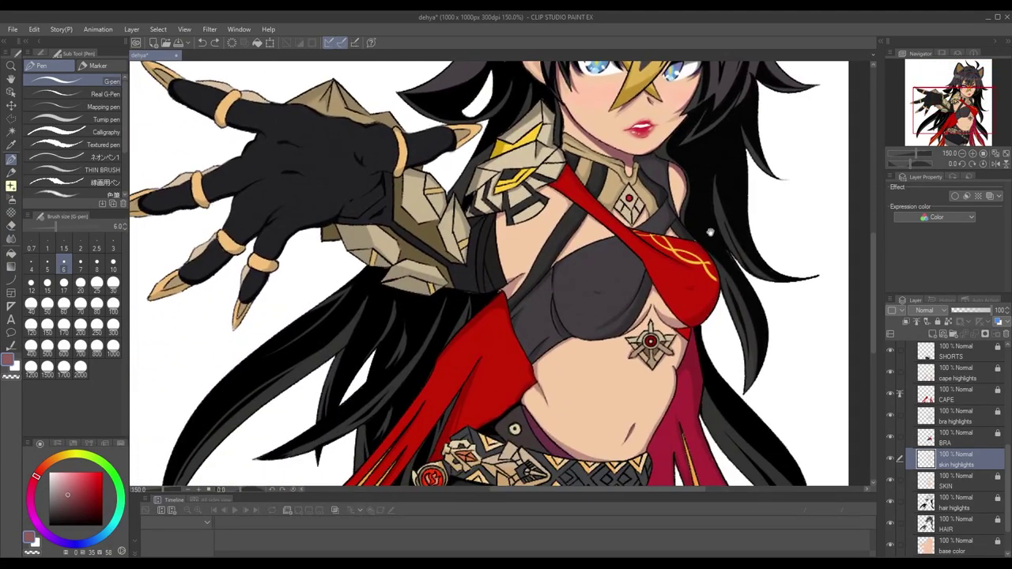
Touch up the mauve shading on the torso, the far shoulder's edge and the upper rim of the ear
scroll(705, 194, "down", 2)
scroll(516, 366, "up", 3)
scroll(538, 351, "down", 2)
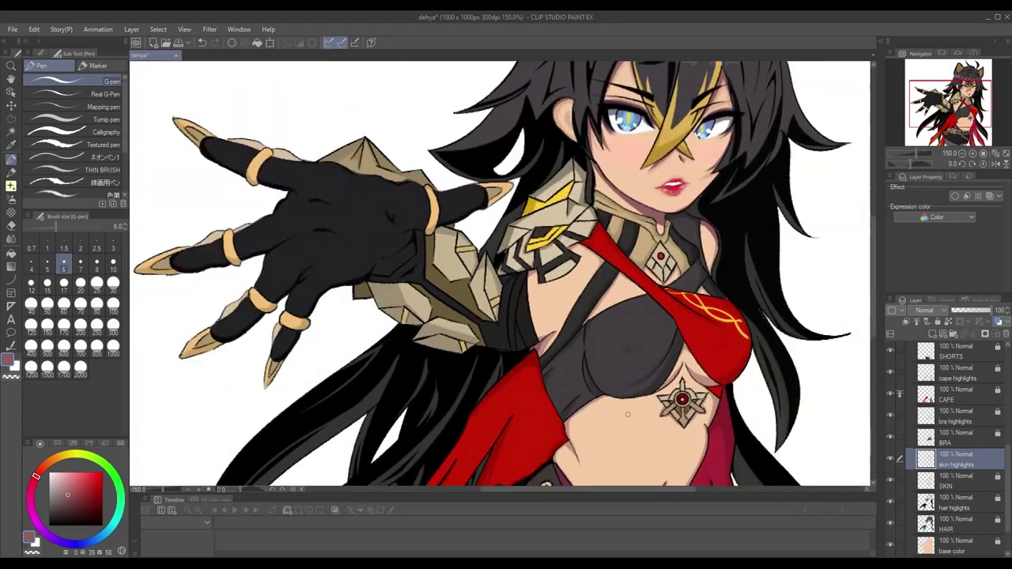
scroll(678, 386, "up", 3)
scroll(678, 386, "up", 3)
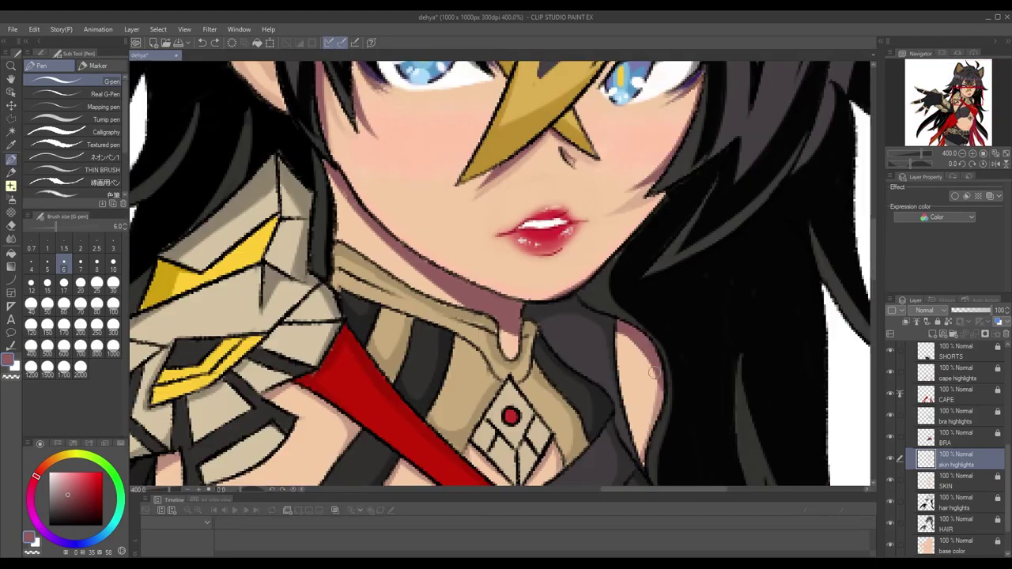
scroll(520, 309, "down", 2)
scroll(601, 316, "up", 3)
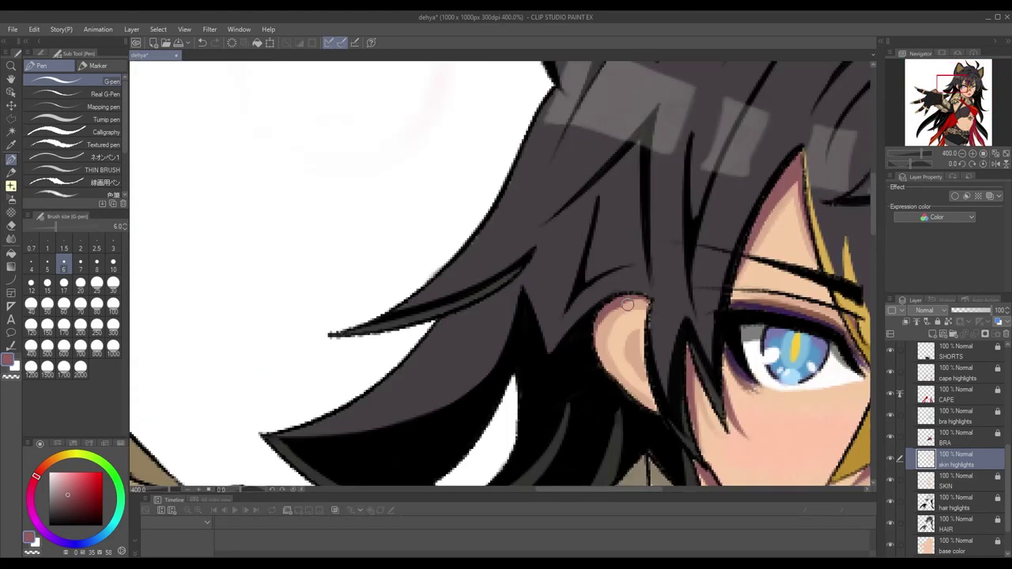
scroll(615, 312, "down", 3)
scroll(761, 367, "up", 2)
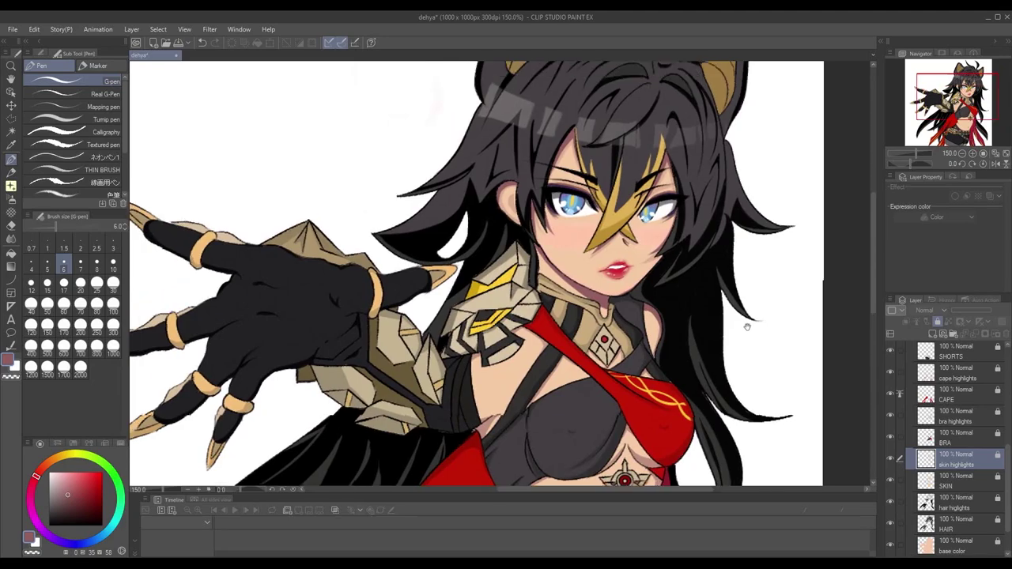
Erase the pink blush from both cheeks with the Soft eraser at size 30
scroll(758, 369, "up", 1)
key("e")
left_click(95, 101)
scroll(554, 268, "up", 2)
scroll(536, 282, "down", 1)
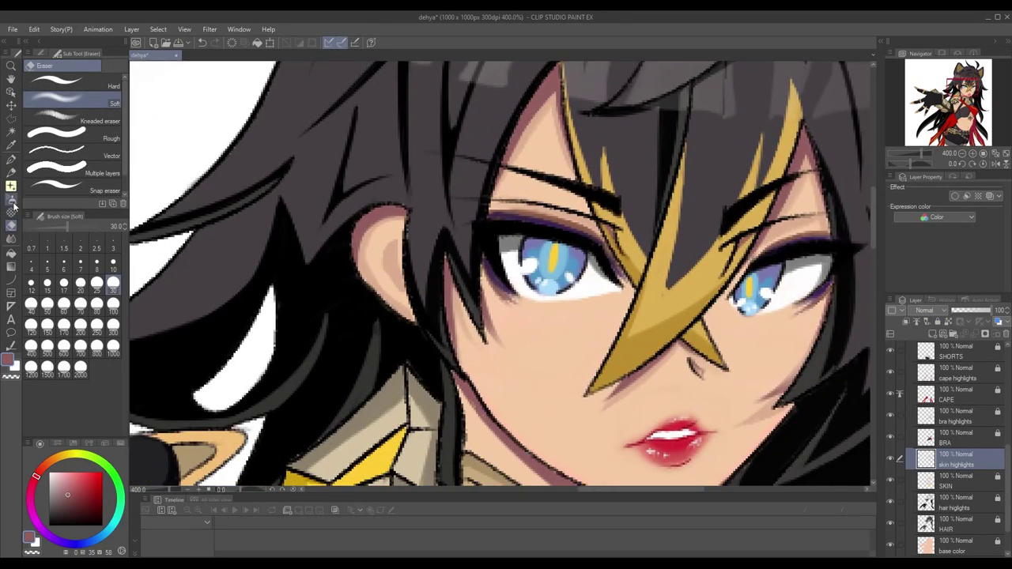
Airbrush a pale pink skin tone onto the cheeks with the Soft airbrush at size 30 and blend it with the Soft eraser
key("b")
left_click(113, 283)
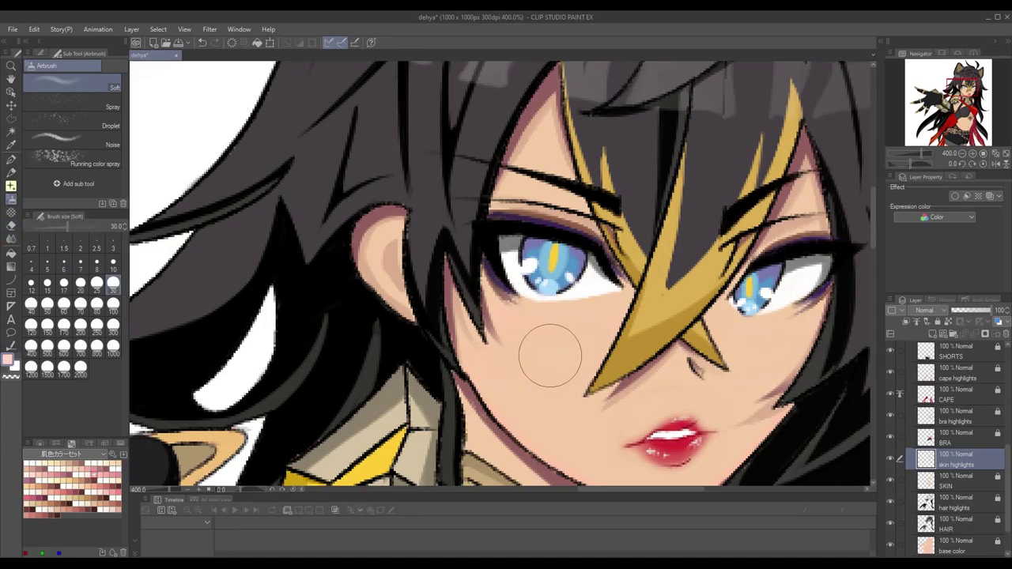
scroll(730, 353, "down", 1)
key("e")
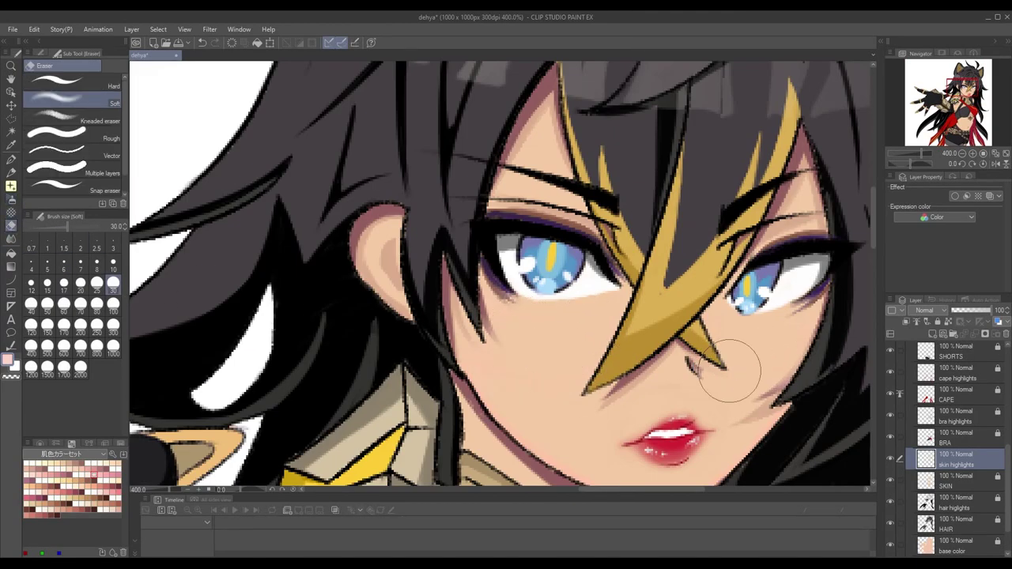
scroll(535, 158, "up", 1)
scroll(535, 158, "down", 3)
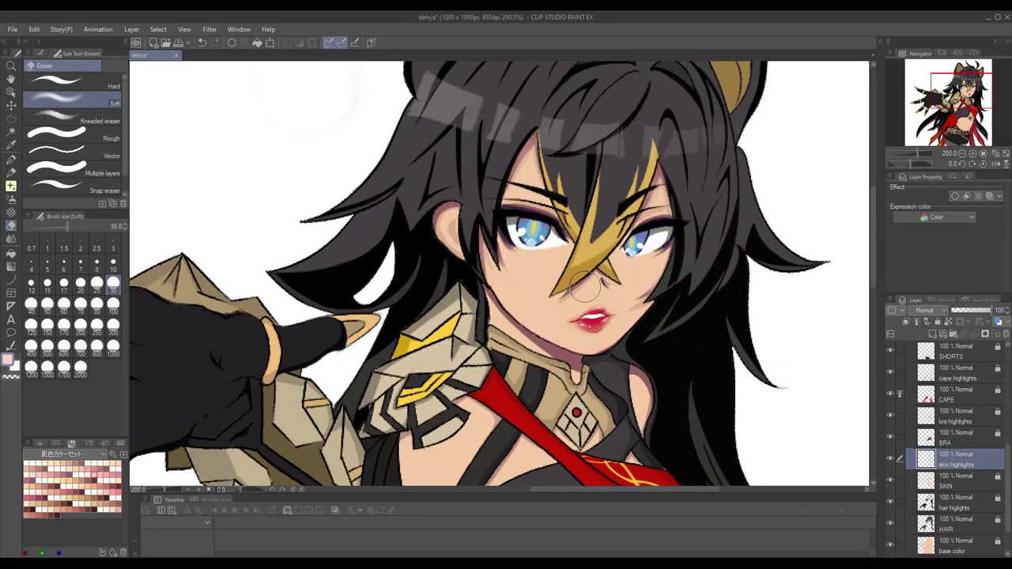
scroll(525, 365, "up", 3)
scroll(525, 365, "down", 4)
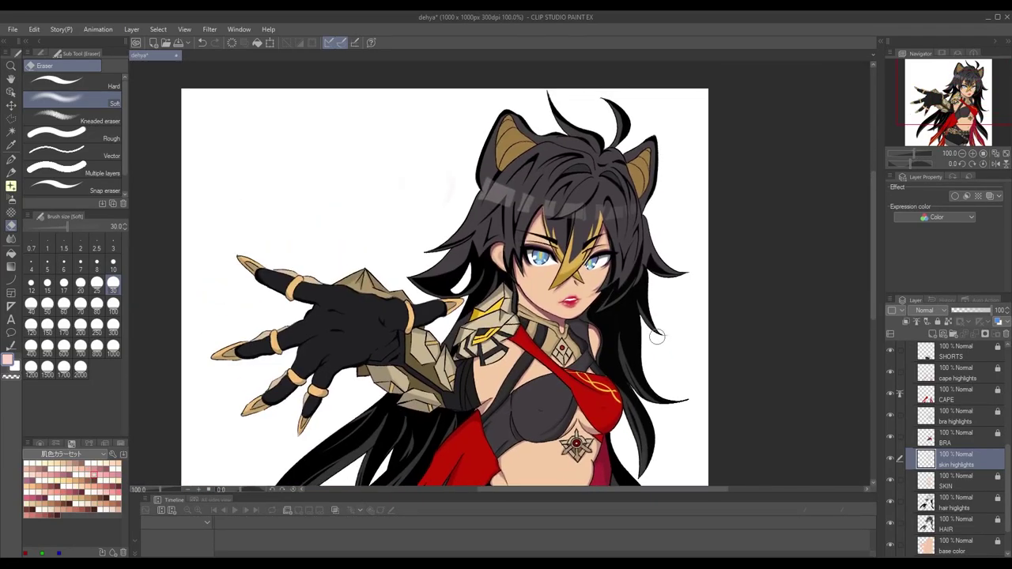
Touch up the black outlines of the gold hair strands over the face on Layer 1, reducing the G-pen to size 4
scroll(524, 365, "up", 2)
scroll(964, 395, "up", 5)
left_click(964, 364)
key("p")
scroll(449, 314, "up", 2)
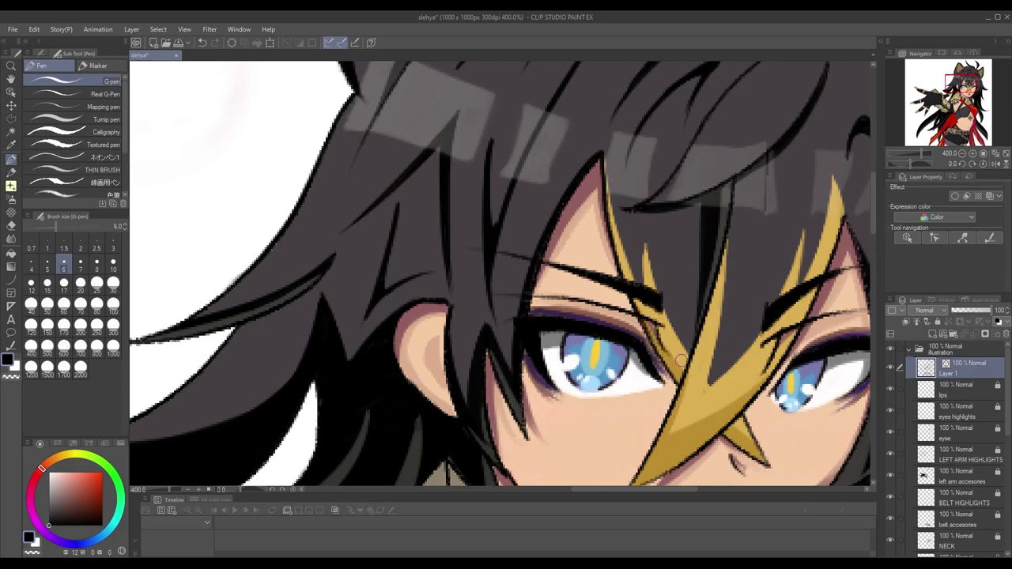
scroll(443, 291, "down", 5)
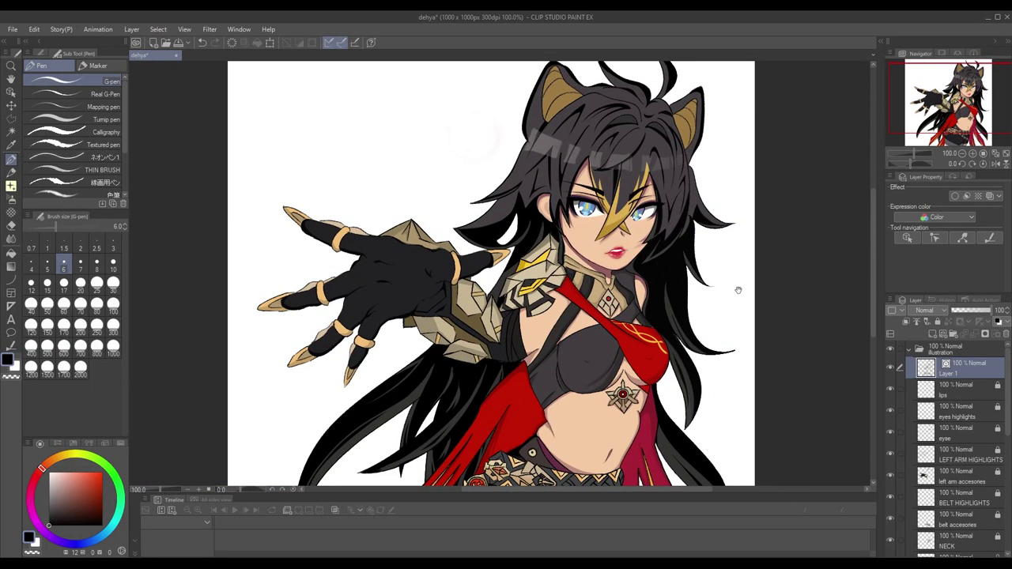
scroll(656, 216, "up", 5)
key("bracketleft")
key("bracketleft")
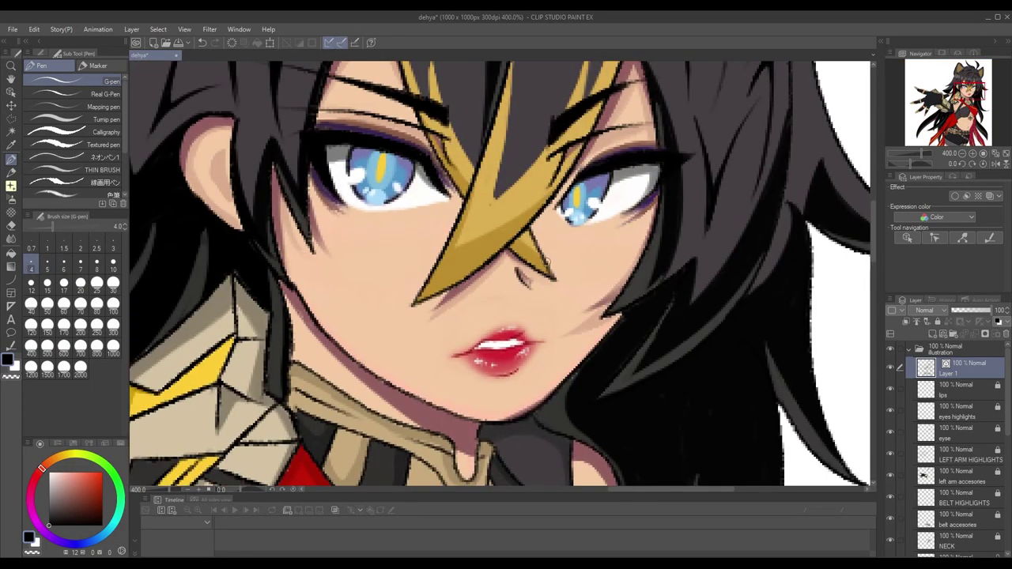
scroll(549, 269, "down", 5)
scroll(617, 237, "up", 4)
scroll(658, 286, "down", 4)
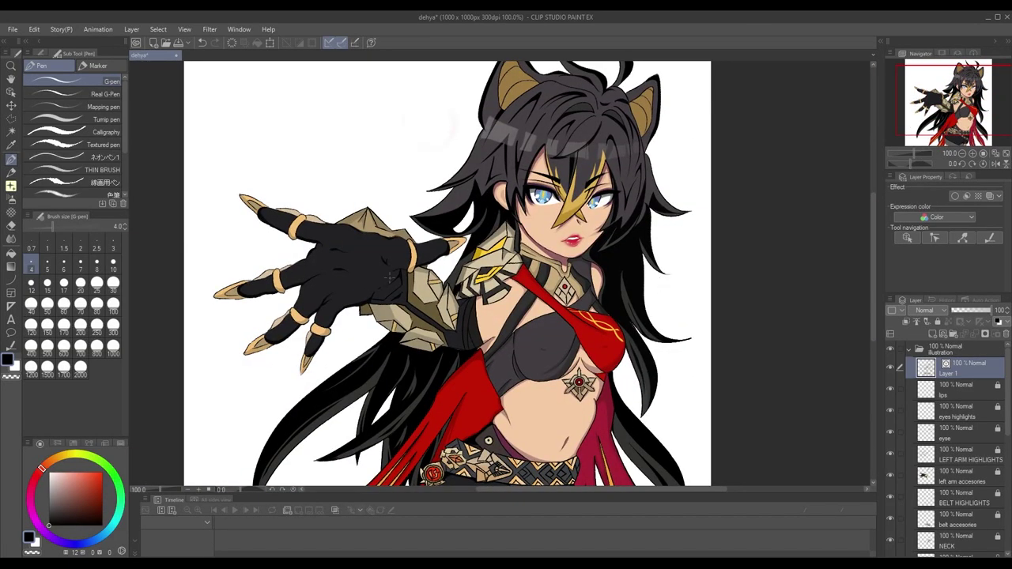